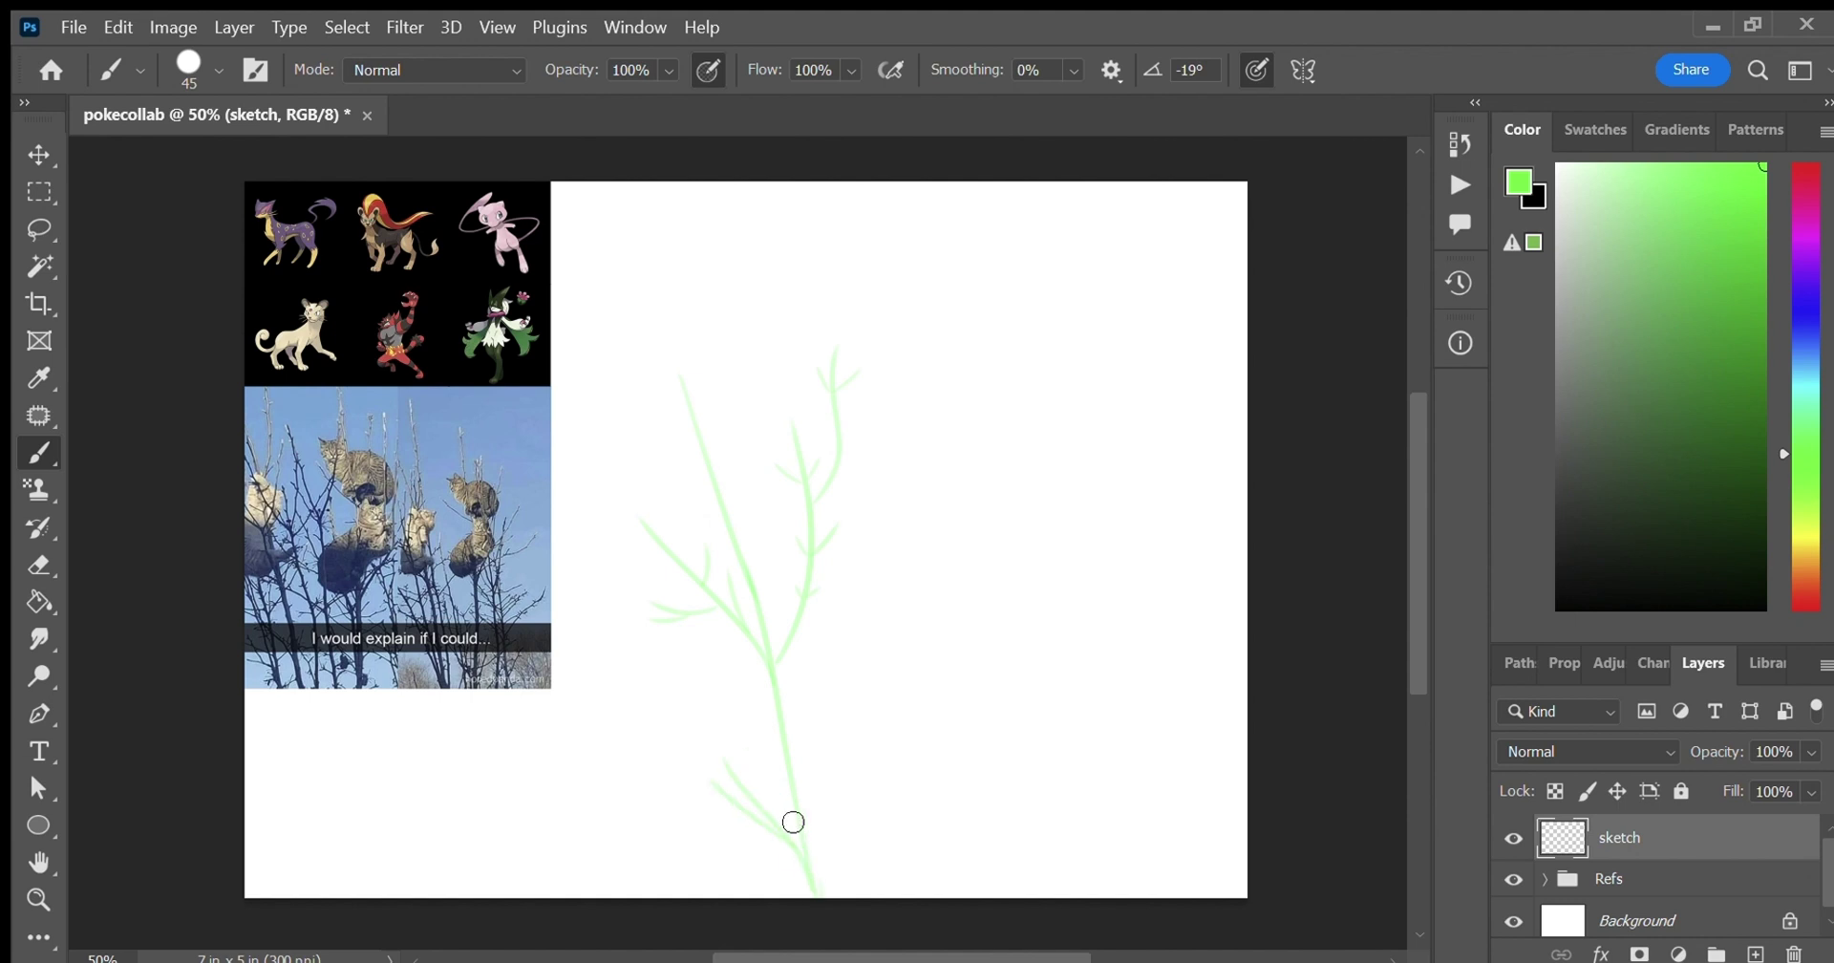
Sketch green side branches along the lower part of the first stem and a tall twig near its tip.
key("ctrl+z")
mouse_move(788, 789)
left_mouse_down()
mouse_move(667, 638)
mouse_move(642, 668)
mouse_move(713, 705)
left_mouse_up()
key("ctrl+z")
mouse_move(722, 719)
left_mouse_down()
mouse_move(697, 683)
mouse_move(744, 723)
left_mouse_up()
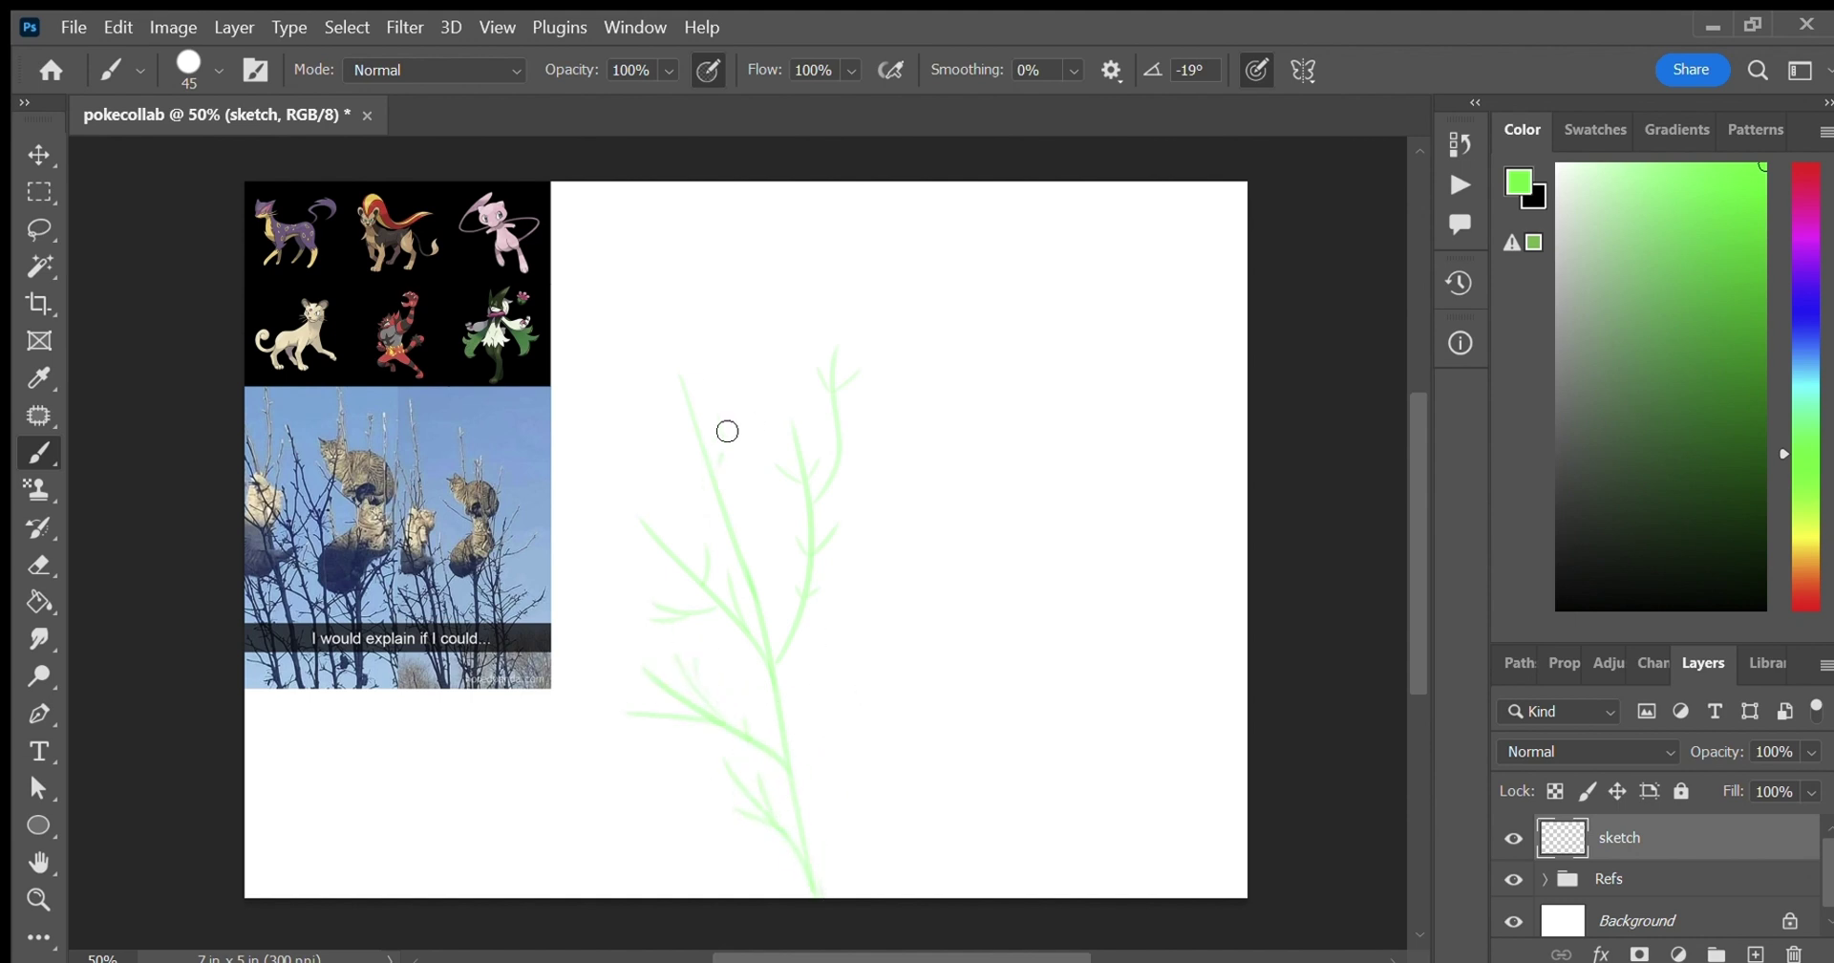
mouse_move(723, 458)
left_mouse_down()
mouse_move(685, 321)
mouse_move(695, 275)
left_mouse_up()
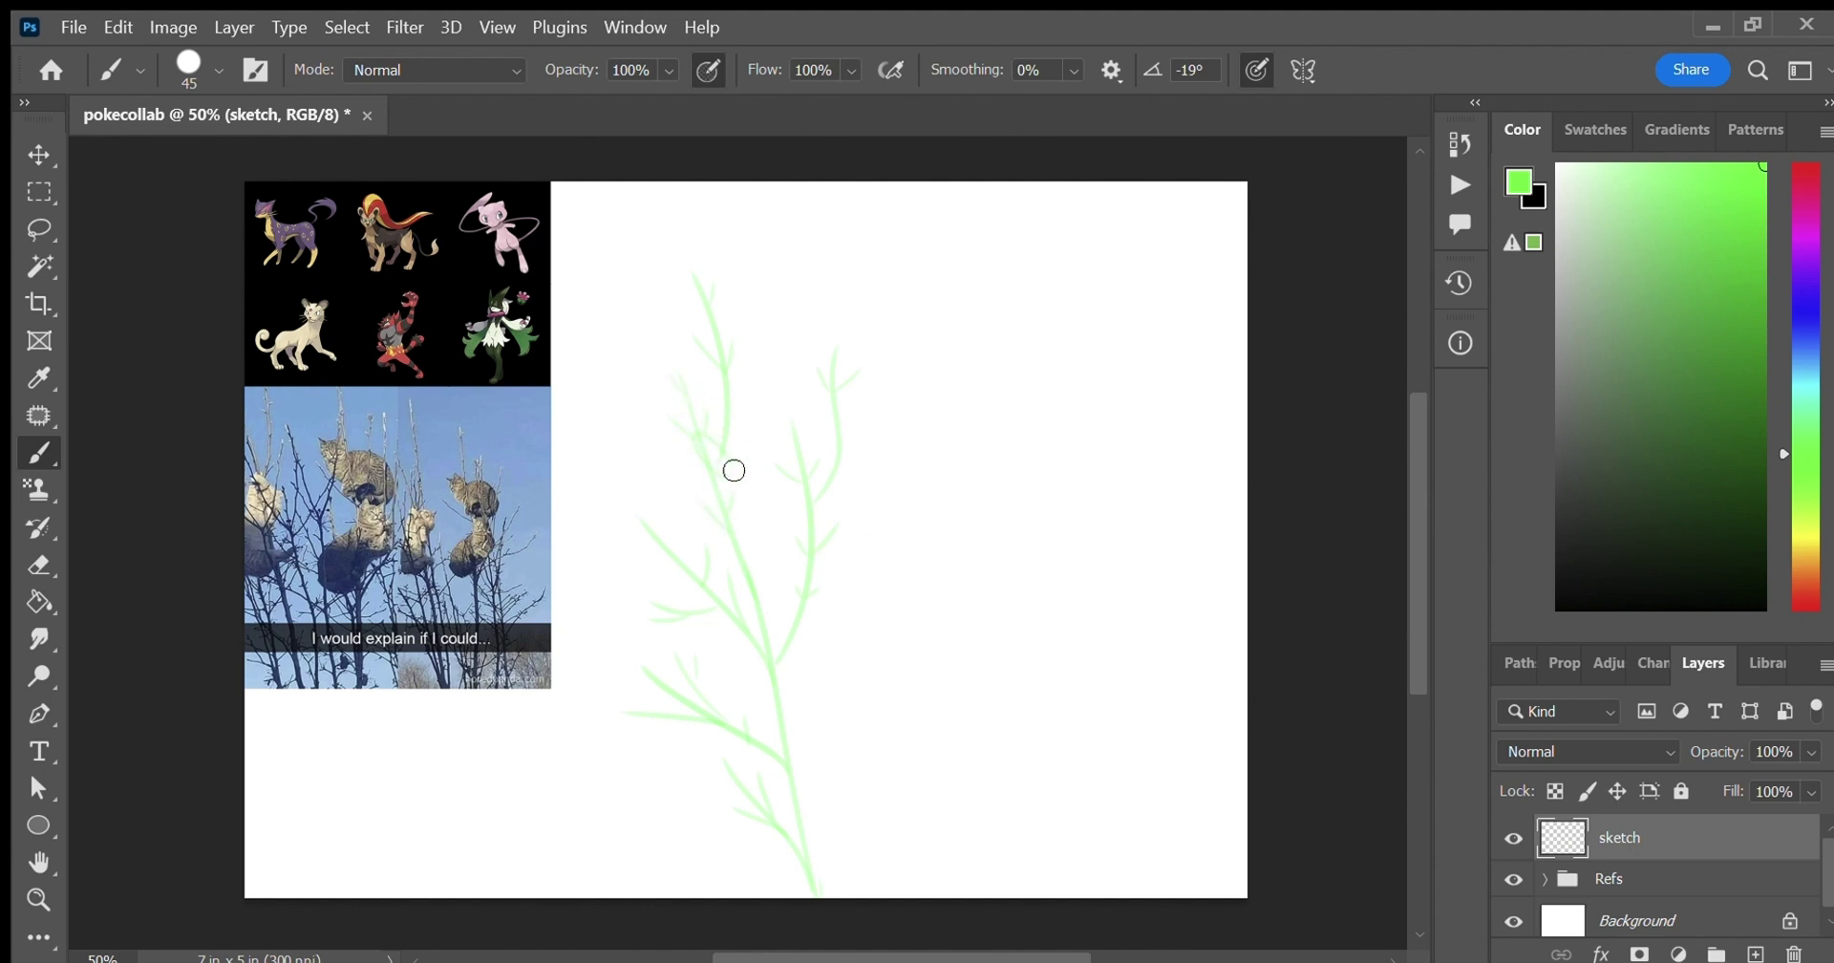
Rough out the first cat sitting on the leftmost stem, with a round head, oval body and long curled tail.
mouse_move(704, 450)
left_mouse_down()
mouse_move(770, 497)
mouse_move(722, 466)
mouse_move(740, 427)
mouse_move(768, 459)
mouse_move(762, 496)
mouse_move(670, 577)
mouse_move(762, 587)
mouse_move(769, 538)
mouse_move(720, 609)
mouse_move(672, 589)
mouse_move(749, 604)
mouse_move(773, 664)
mouse_move(716, 625)
mouse_move(846, 550)
mouse_move(683, 568)
mouse_move(607, 465)
mouse_move(685, 568)
left_mouse_up()
key("ctrl+z")
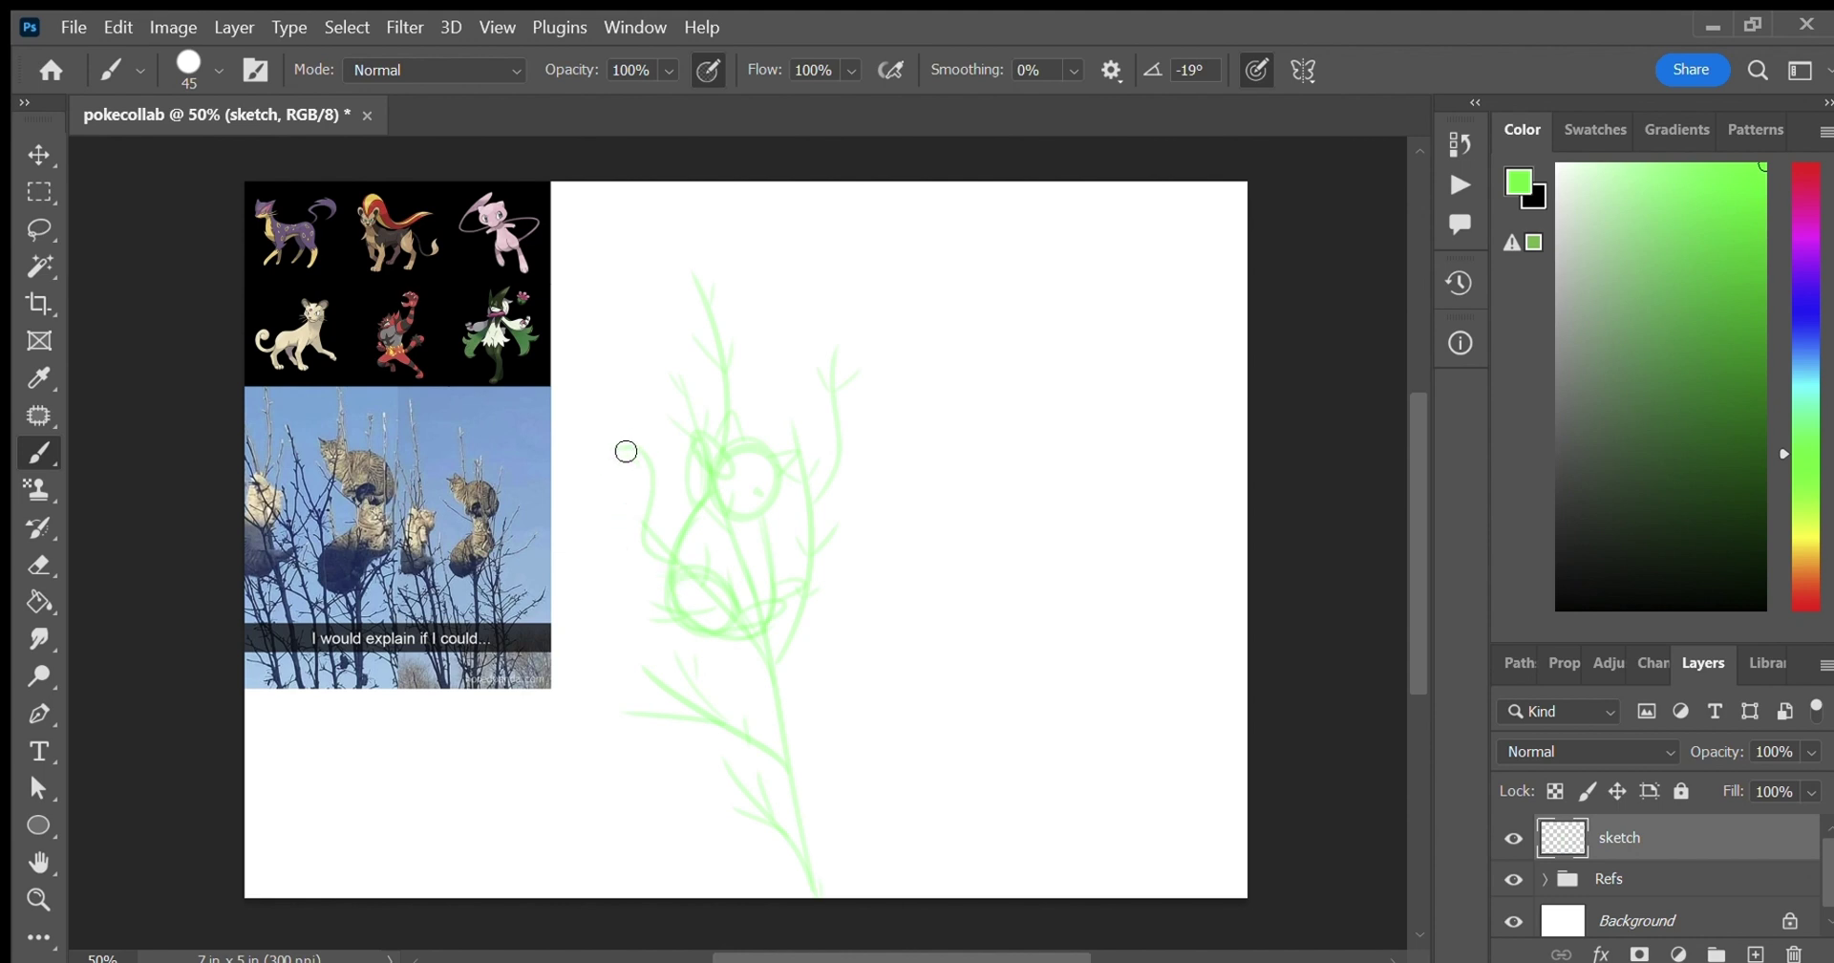
left_click_drag(626, 450, 683, 561)
Sketch two more upright stems with forked twigs to the right of the first cat.
left_click_drag(888, 889, 833, 442)
left_click_drag(861, 619, 893, 371)
mouse_move(864, 692)
left_mouse_down()
mouse_move(812, 609)
mouse_move(877, 730)
left_mouse_up()
left_click_drag(978, 898, 974, 561)
mouse_move(977, 702)
left_mouse_down()
mouse_move(1051, 566)
mouse_move(977, 667)
mouse_move(907, 685)
left_mouse_up()
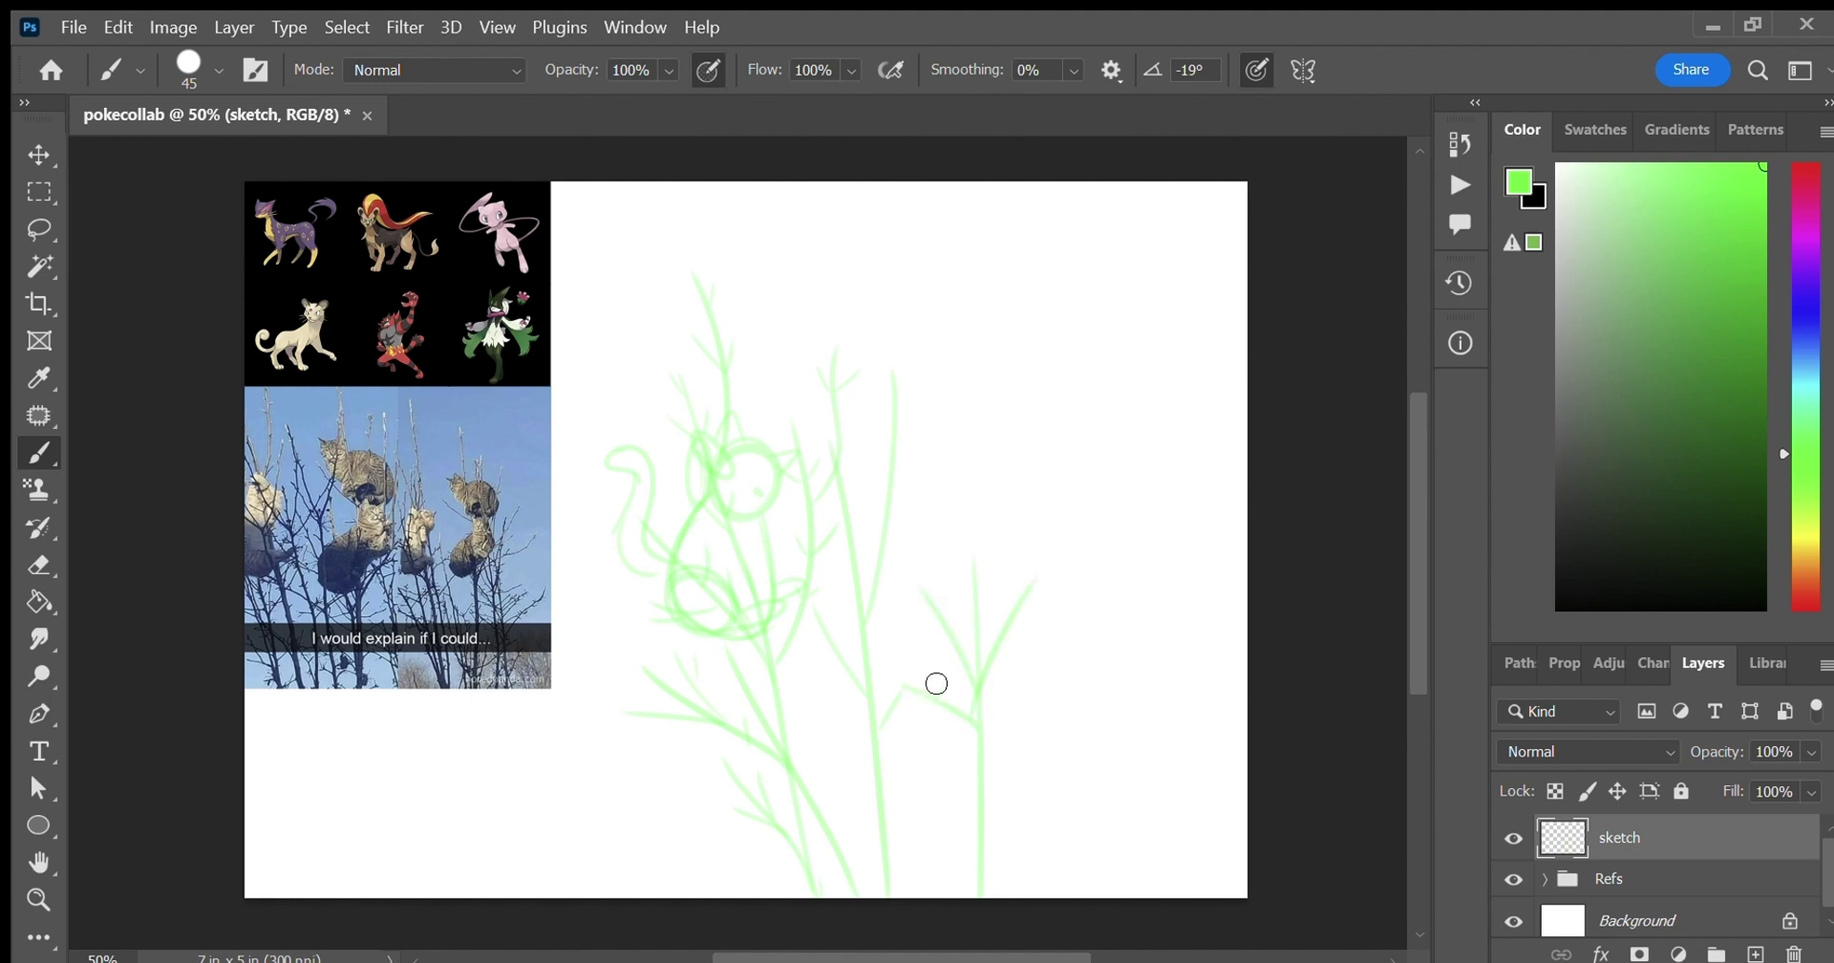
Rough out a second cat above the rightmost stem, with an eared head, rounded body and curled haunch, resting on a crossing branch.
mouse_move(971, 496)
left_mouse_down()
mouse_move(995, 458)
mouse_move(1037, 502)
mouse_move(999, 632)
left_mouse_up()
key("ctrl+z")
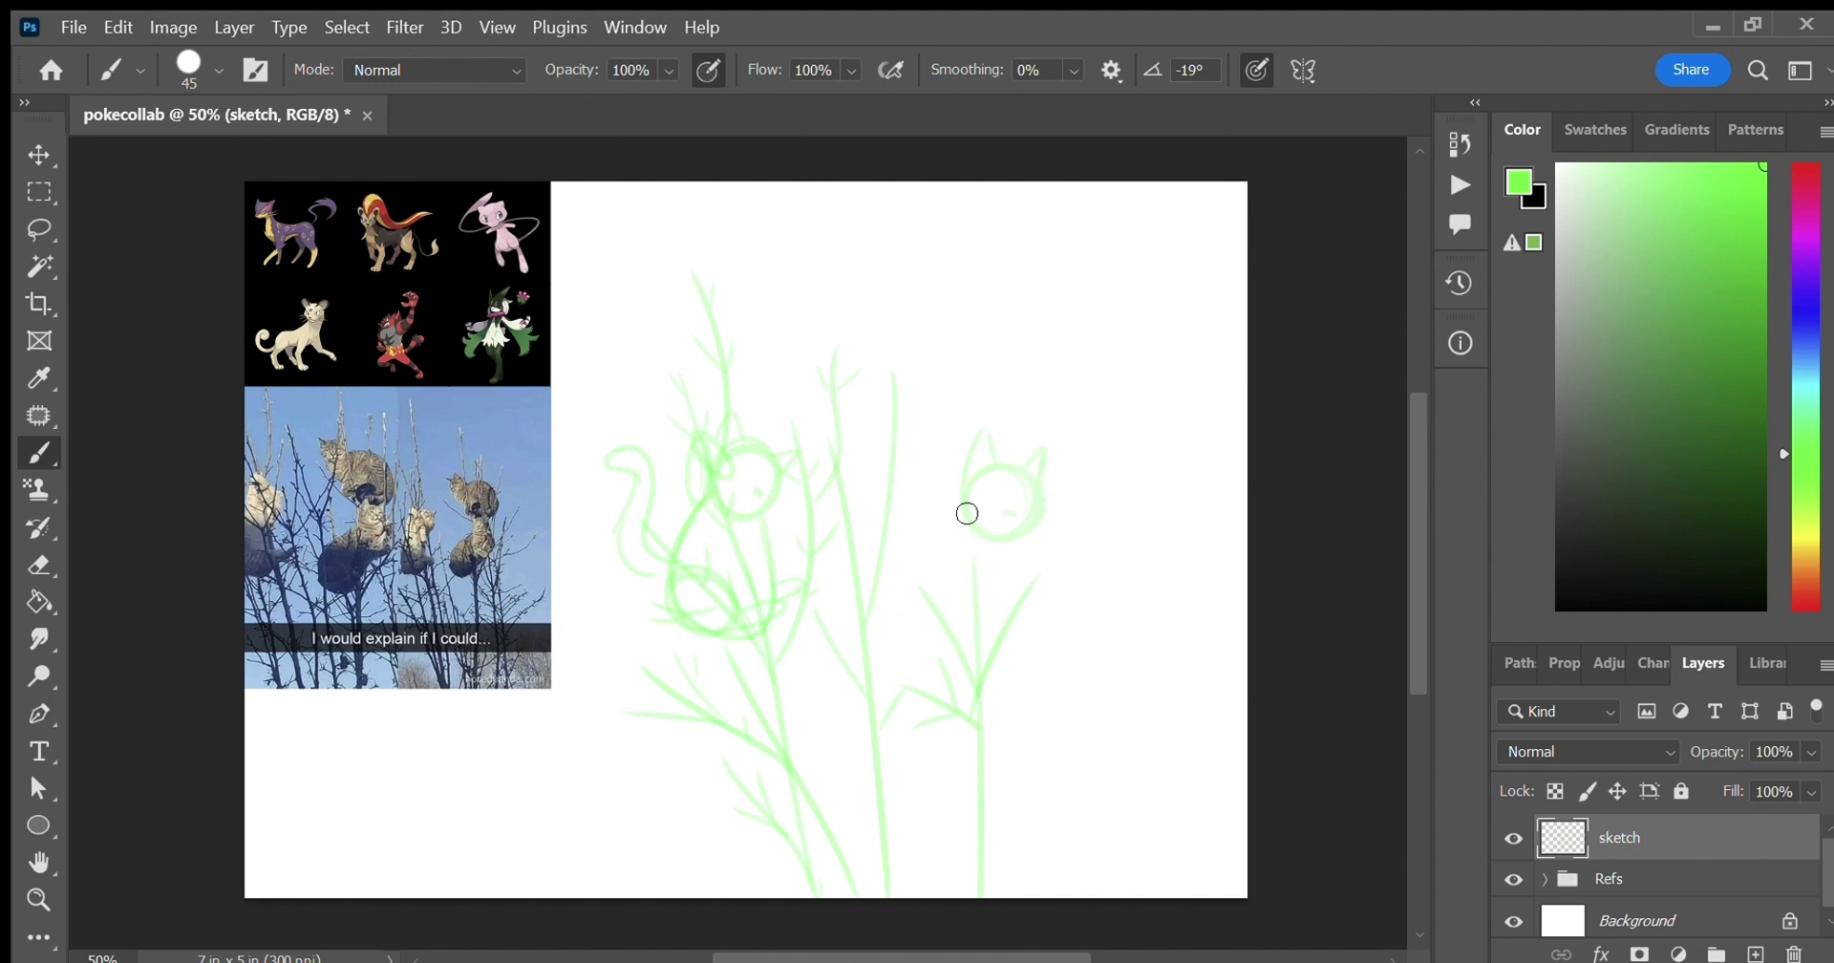
mouse_move(966, 512)
left_mouse_down()
mouse_move(930, 551)
mouse_move(942, 648)
mouse_move(1030, 578)
mouse_move(983, 630)
mouse_move(1057, 495)
mouse_move(911, 537)
mouse_move(881, 609)
mouse_move(1003, 605)
mouse_move(1023, 540)
left_mouse_up()
key("ctrl+z")
mouse_move(934, 614)
left_mouse_down()
mouse_move(930, 573)
mouse_move(946, 595)
left_mouse_up()
left_click_drag(865, 575, 941, 630)
key("ctrl+z")
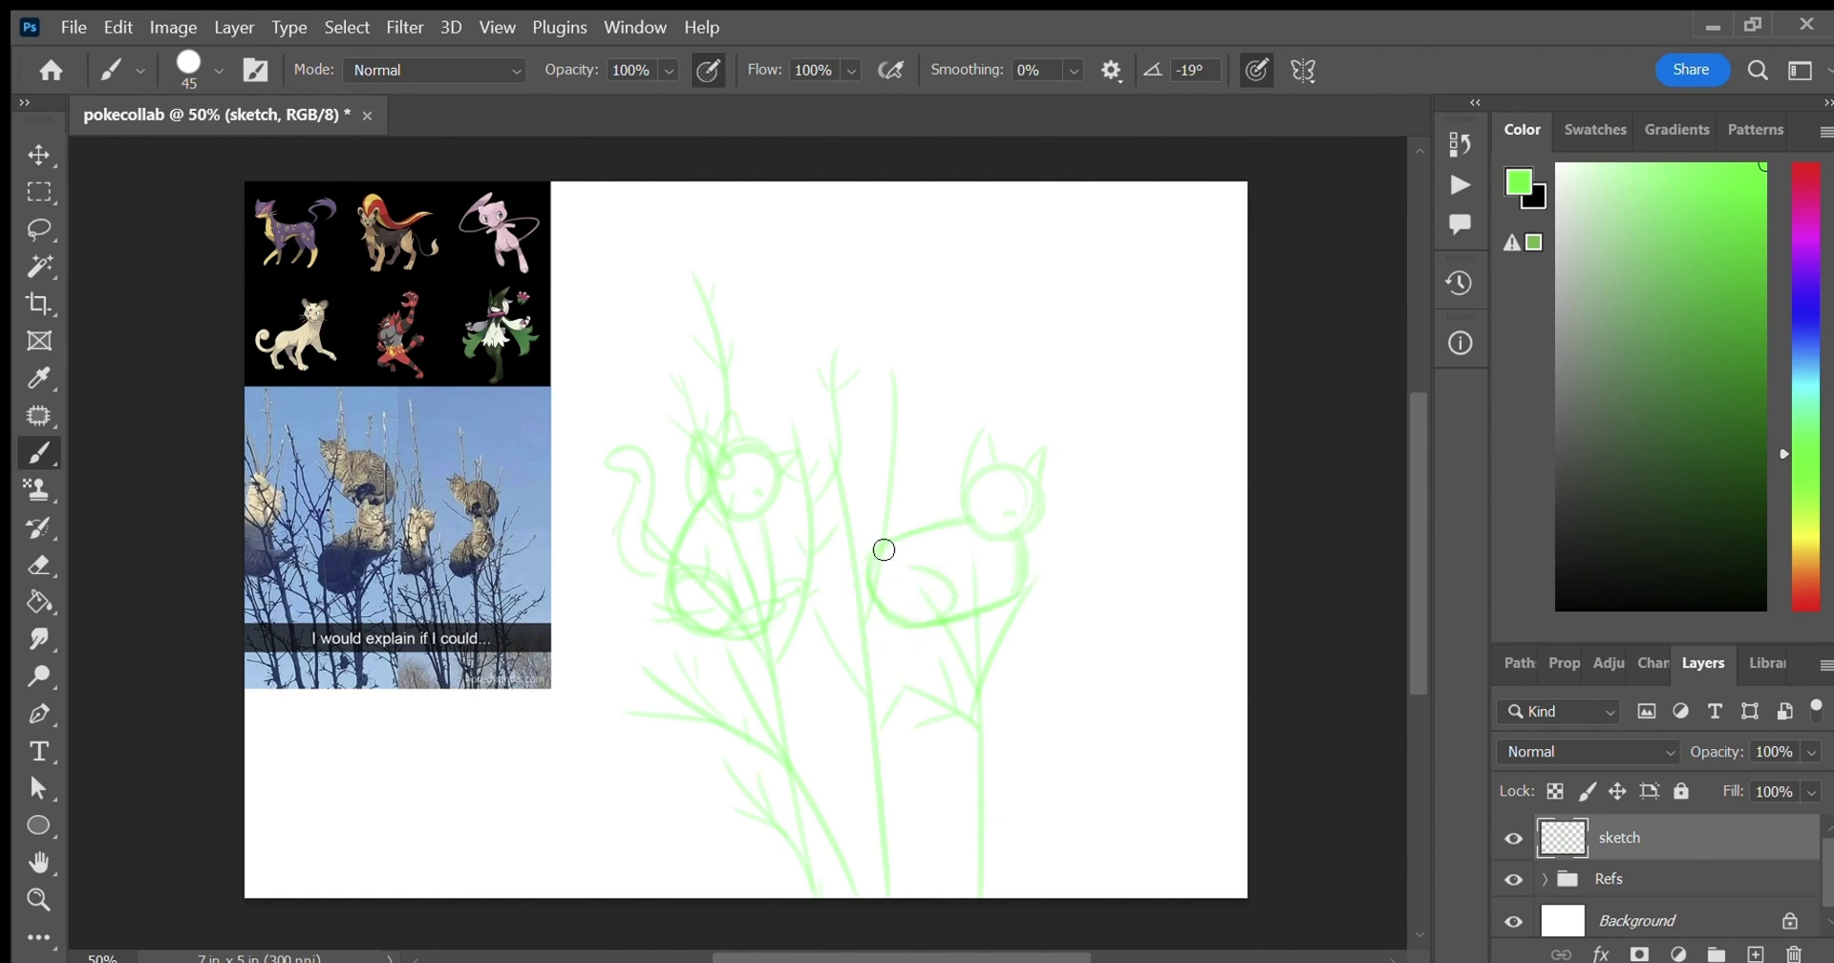
mouse_move(884, 548)
left_mouse_down()
mouse_move(924, 594)
mouse_move(1076, 545)
left_mouse_up()
left_click_drag(955, 620, 833, 630)
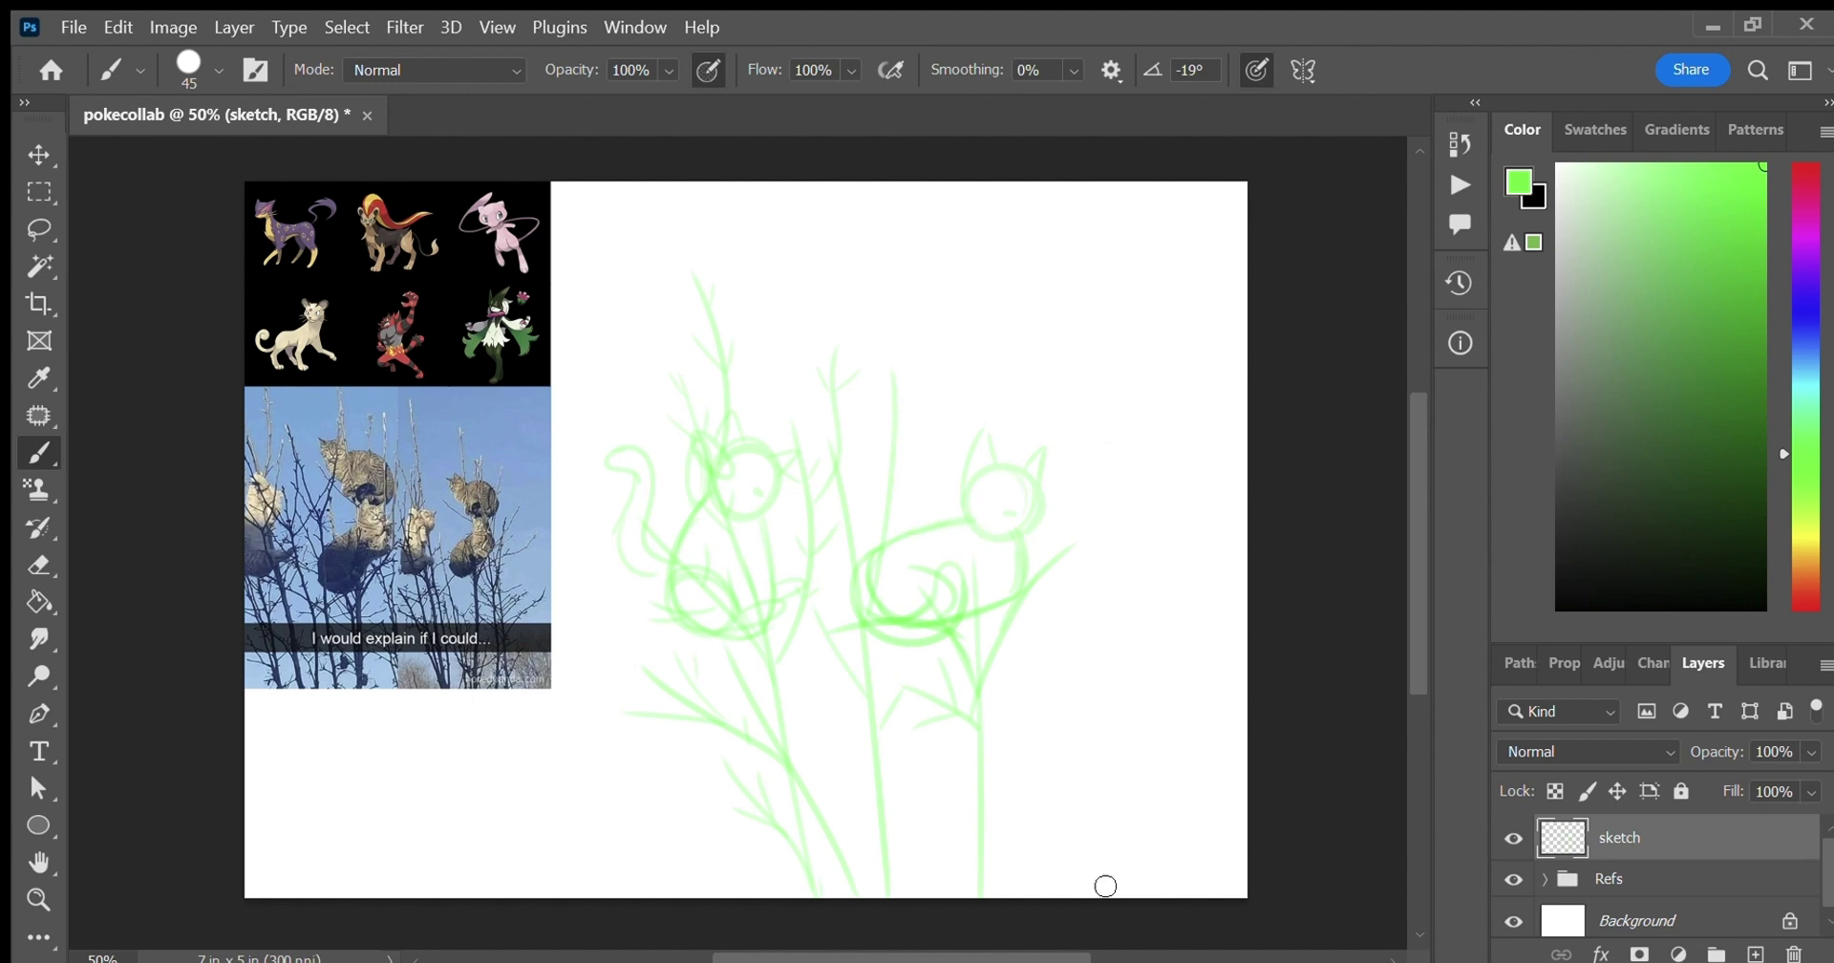
Add a slanted stem beneath the second cat and sketch a third cat with an arched body behind it.
left_click_drag(1067, 882, 1017, 620)
mouse_move(908, 406)
left_mouse_down()
mouse_move(872, 463)
mouse_move(931, 430)
mouse_move(866, 425)
mouse_move(936, 411)
left_mouse_up()
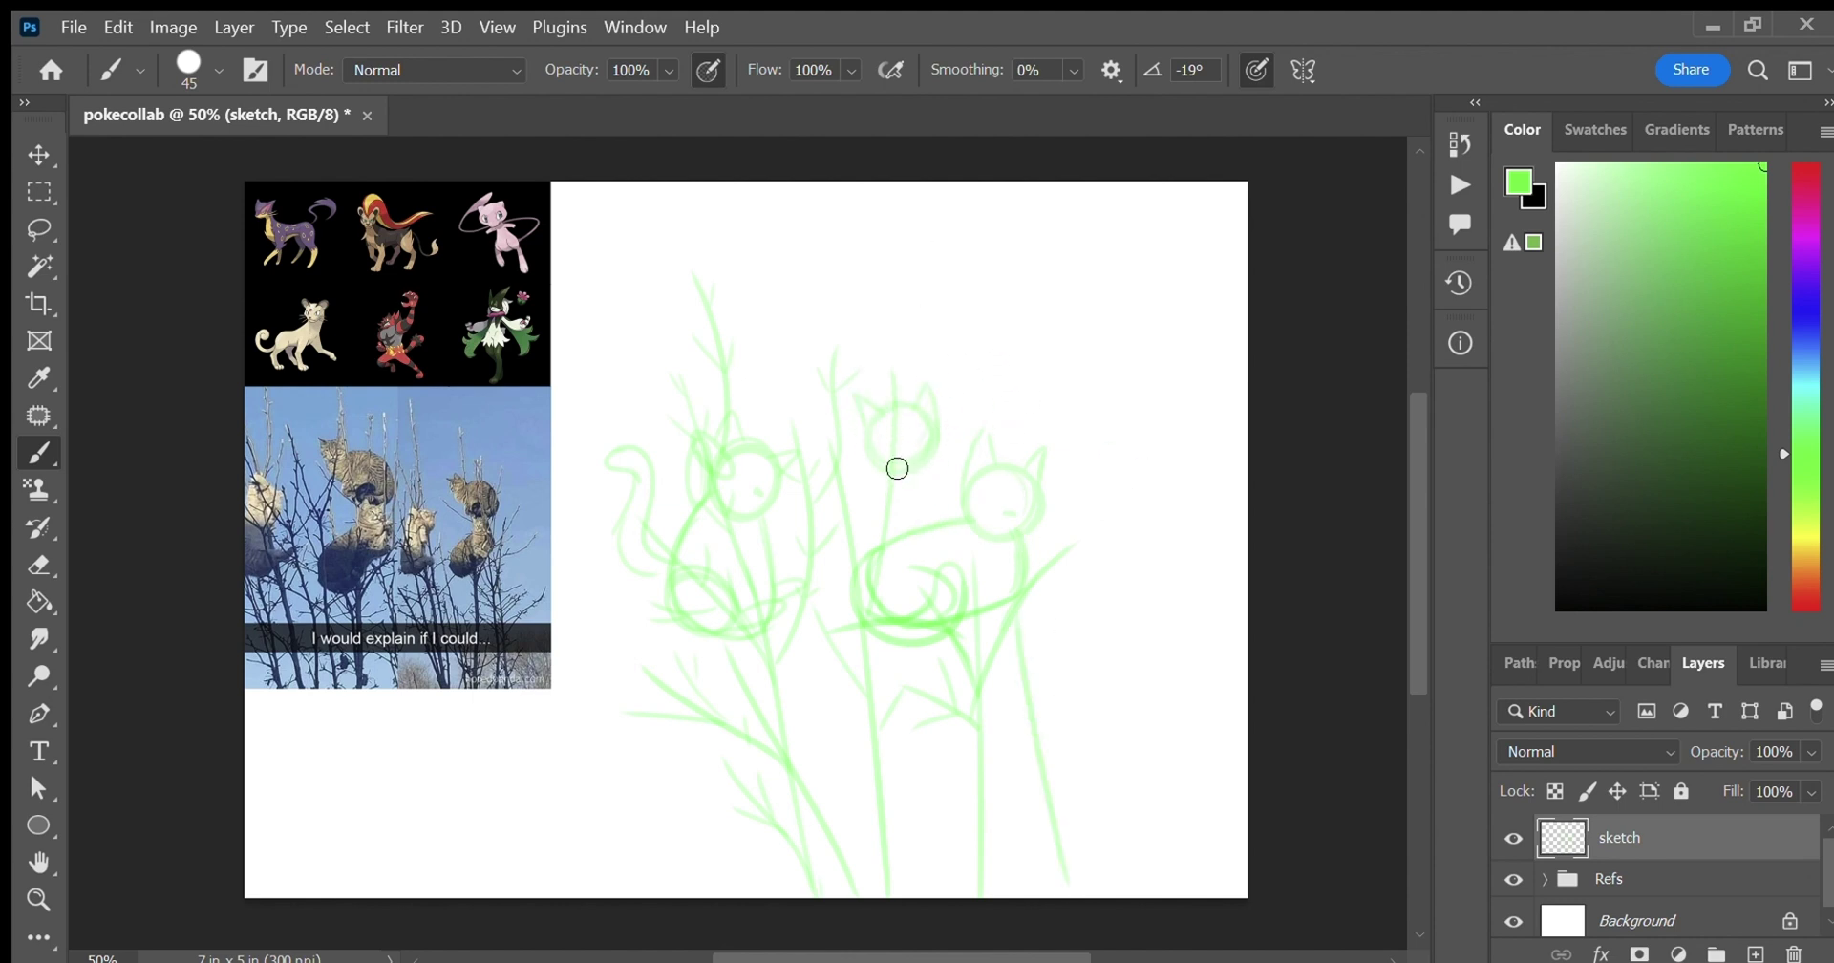
left_click_drag(897, 468, 917, 541)
mouse_move(939, 428)
left_mouse_down()
mouse_move(1061, 457)
mouse_move(962, 501)
left_mouse_up()
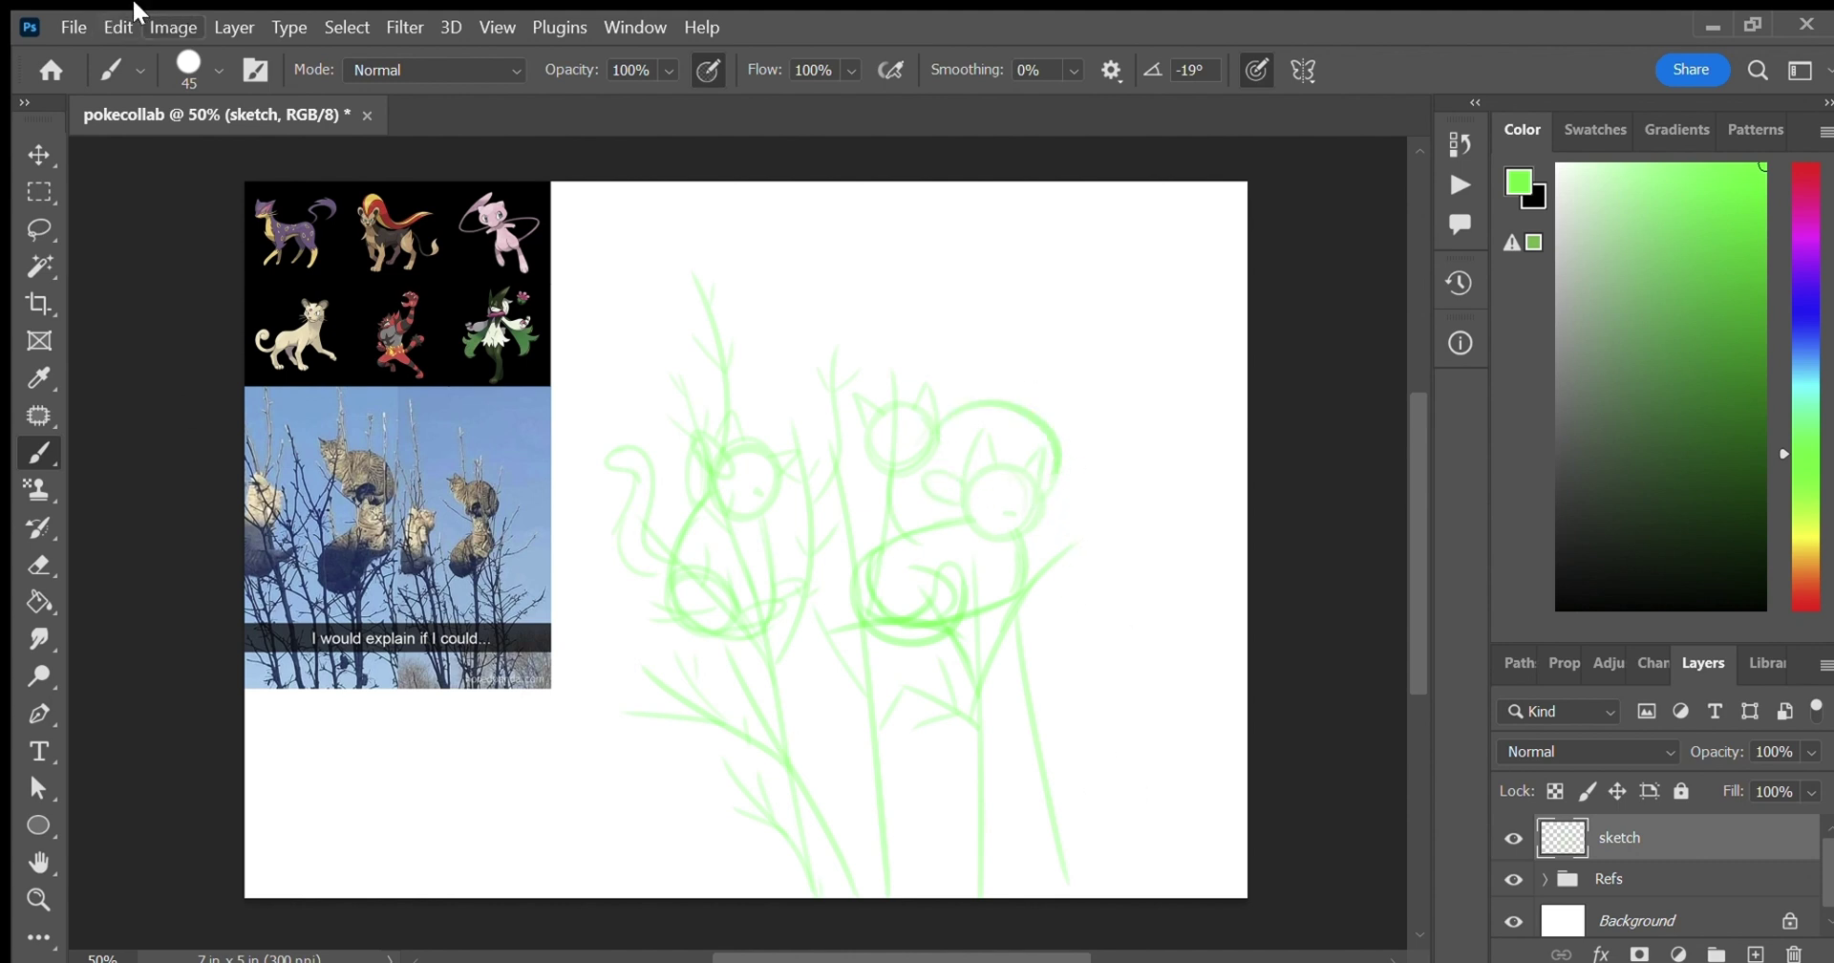
Scale the whole sketch down toward the bottom of the canvas with Free Transform.
key("ctrl+t")
left_click_drag(1106, 271, 955, 410)
key("Return")
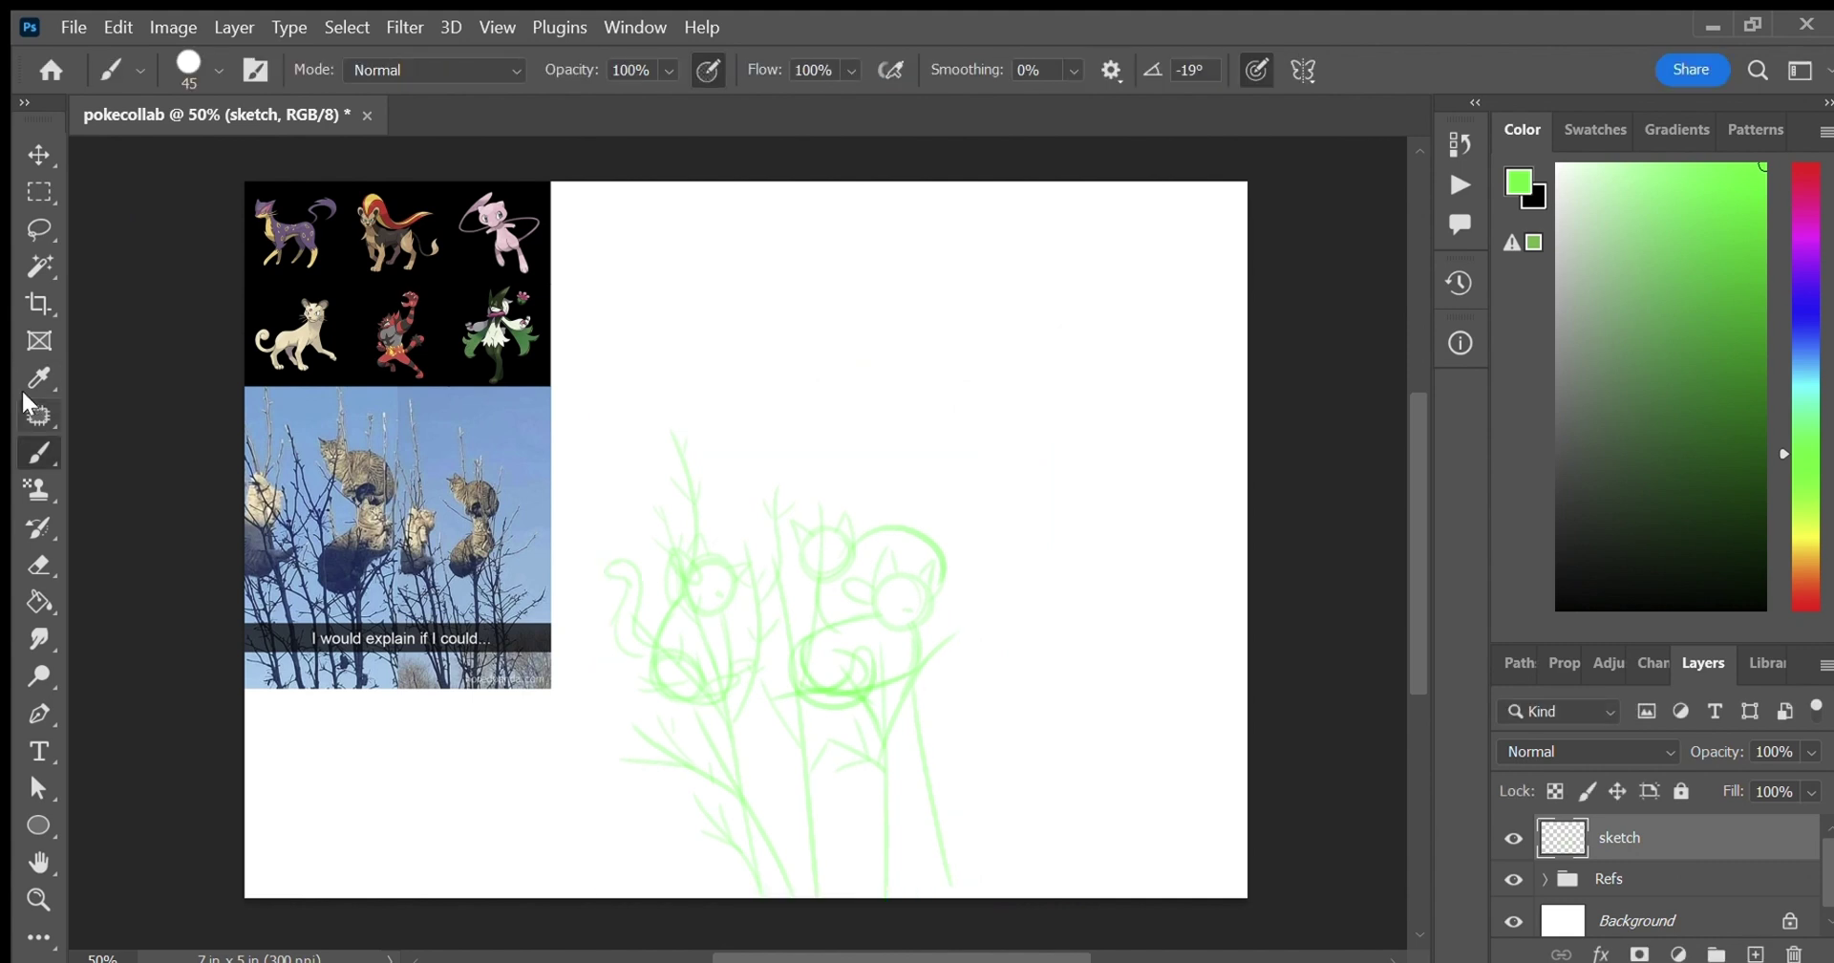
Sketch more tall, forked stems to the right of the cats, spreading from a shared base at the canvas bottom.
mouse_move(993, 898)
left_mouse_down()
mouse_move(934, 676)
mouse_move(937, 613)
mouse_move(971, 687)
mouse_move(950, 520)
left_mouse_up()
left_click_drag(967, 638, 990, 501)
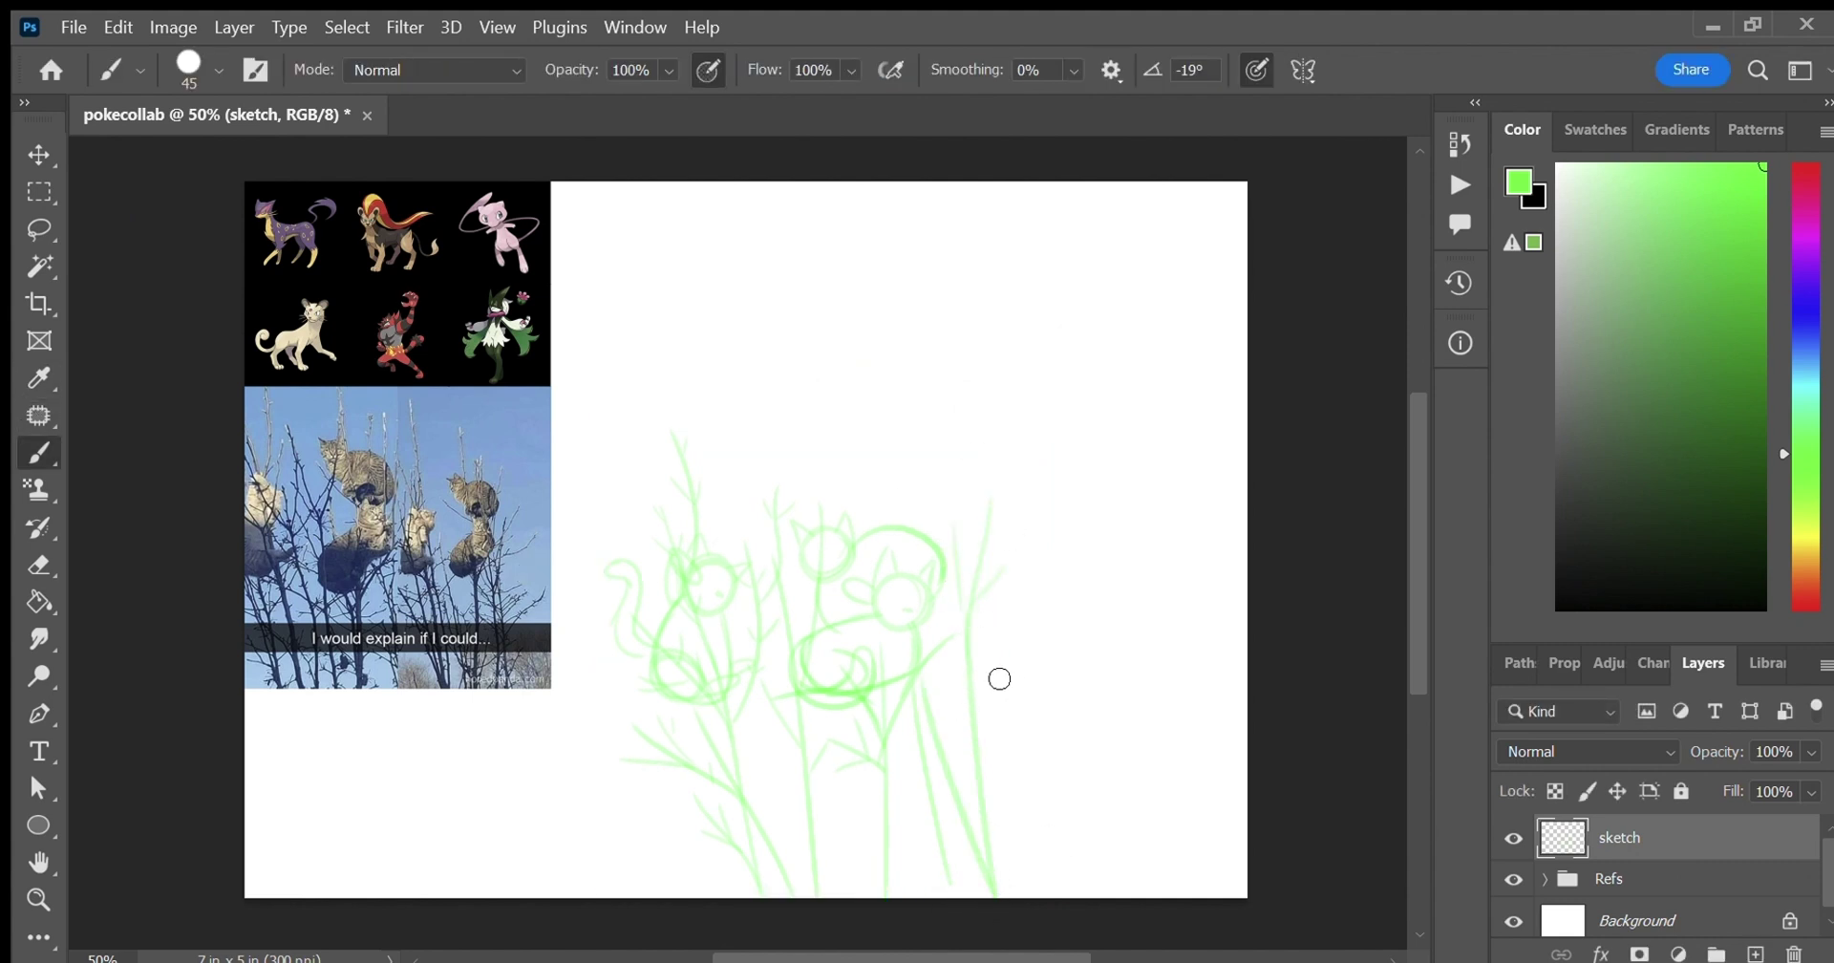
left_click_drag(966, 708, 923, 669)
left_click_drag(991, 891, 1031, 590)
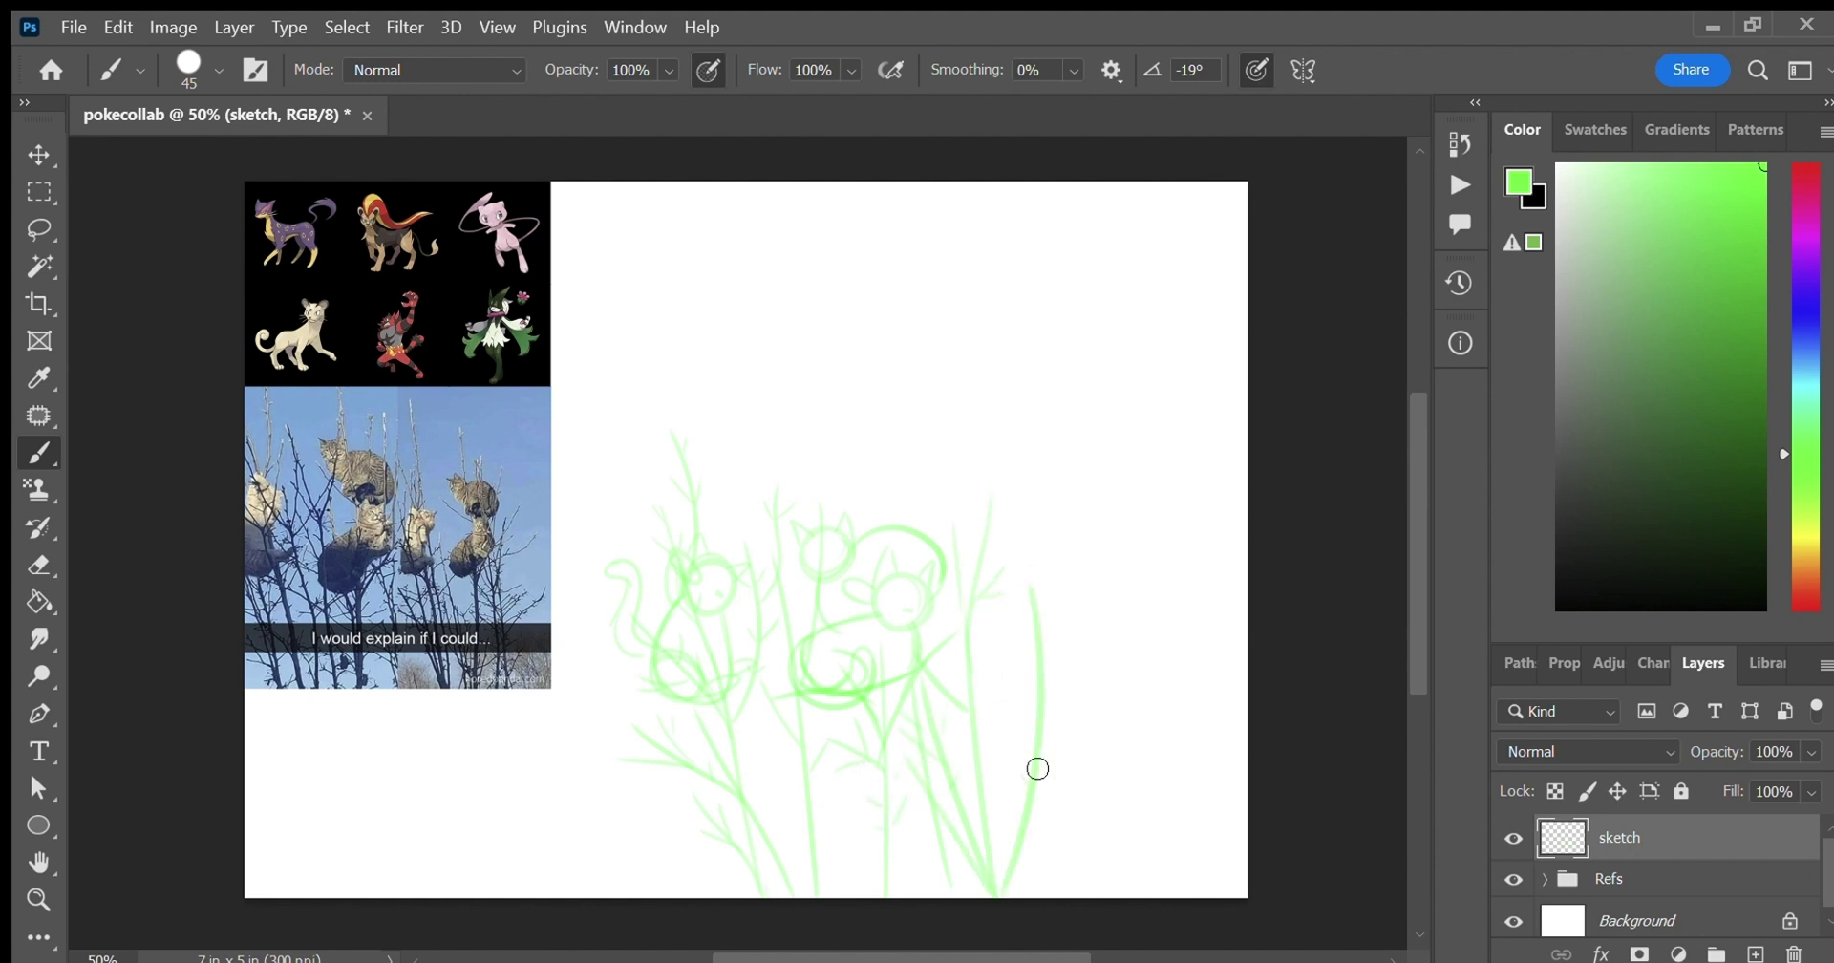
left_click_drag(1033, 764, 1016, 737)
left_click_drag(1052, 680, 1088, 551)
left_click_drag(1063, 648, 1051, 606)
mouse_move(1090, 597)
left_mouse_down()
mouse_move(1039, 569)
mouse_move(1055, 492)
mouse_move(1057, 451)
left_mouse_up()
left_click_drag(1036, 588, 1013, 466)
mouse_move(1006, 529)
left_mouse_down()
mouse_move(991, 498)
mouse_move(1078, 479)
left_mouse_up()
Rough out a cat clinging to the new right-hand stem, with a round head, long body and curled tail.
mouse_move(1043, 537)
left_mouse_down()
mouse_move(1014, 592)
mouse_move(1098, 545)
mouse_move(1065, 510)
mouse_move(1101, 486)
mouse_move(1035, 551)
mouse_move(1070, 529)
mouse_move(1062, 511)
mouse_move(1106, 544)
mouse_move(1039, 553)
left_mouse_up()
key("ctrl+z")
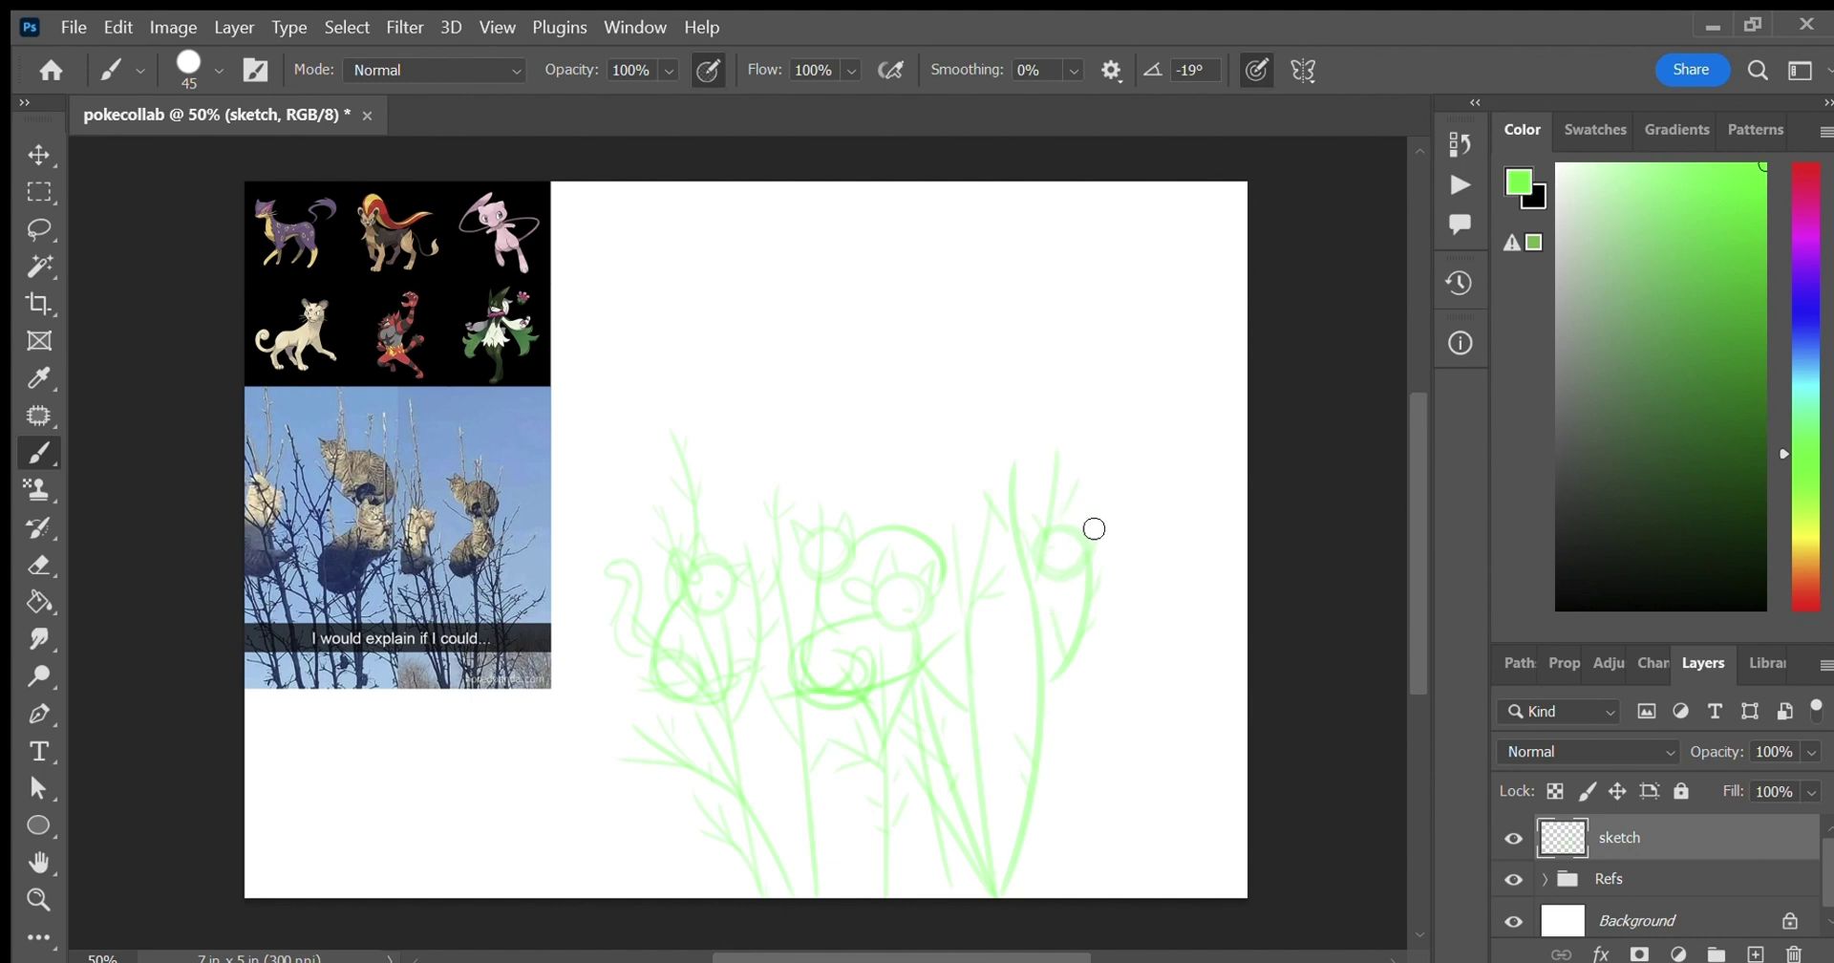
left_click_drag(1019, 596, 1015, 528)
mouse_move(1028, 602)
left_mouse_down()
mouse_move(1072, 638)
mouse_move(1088, 573)
left_mouse_up()
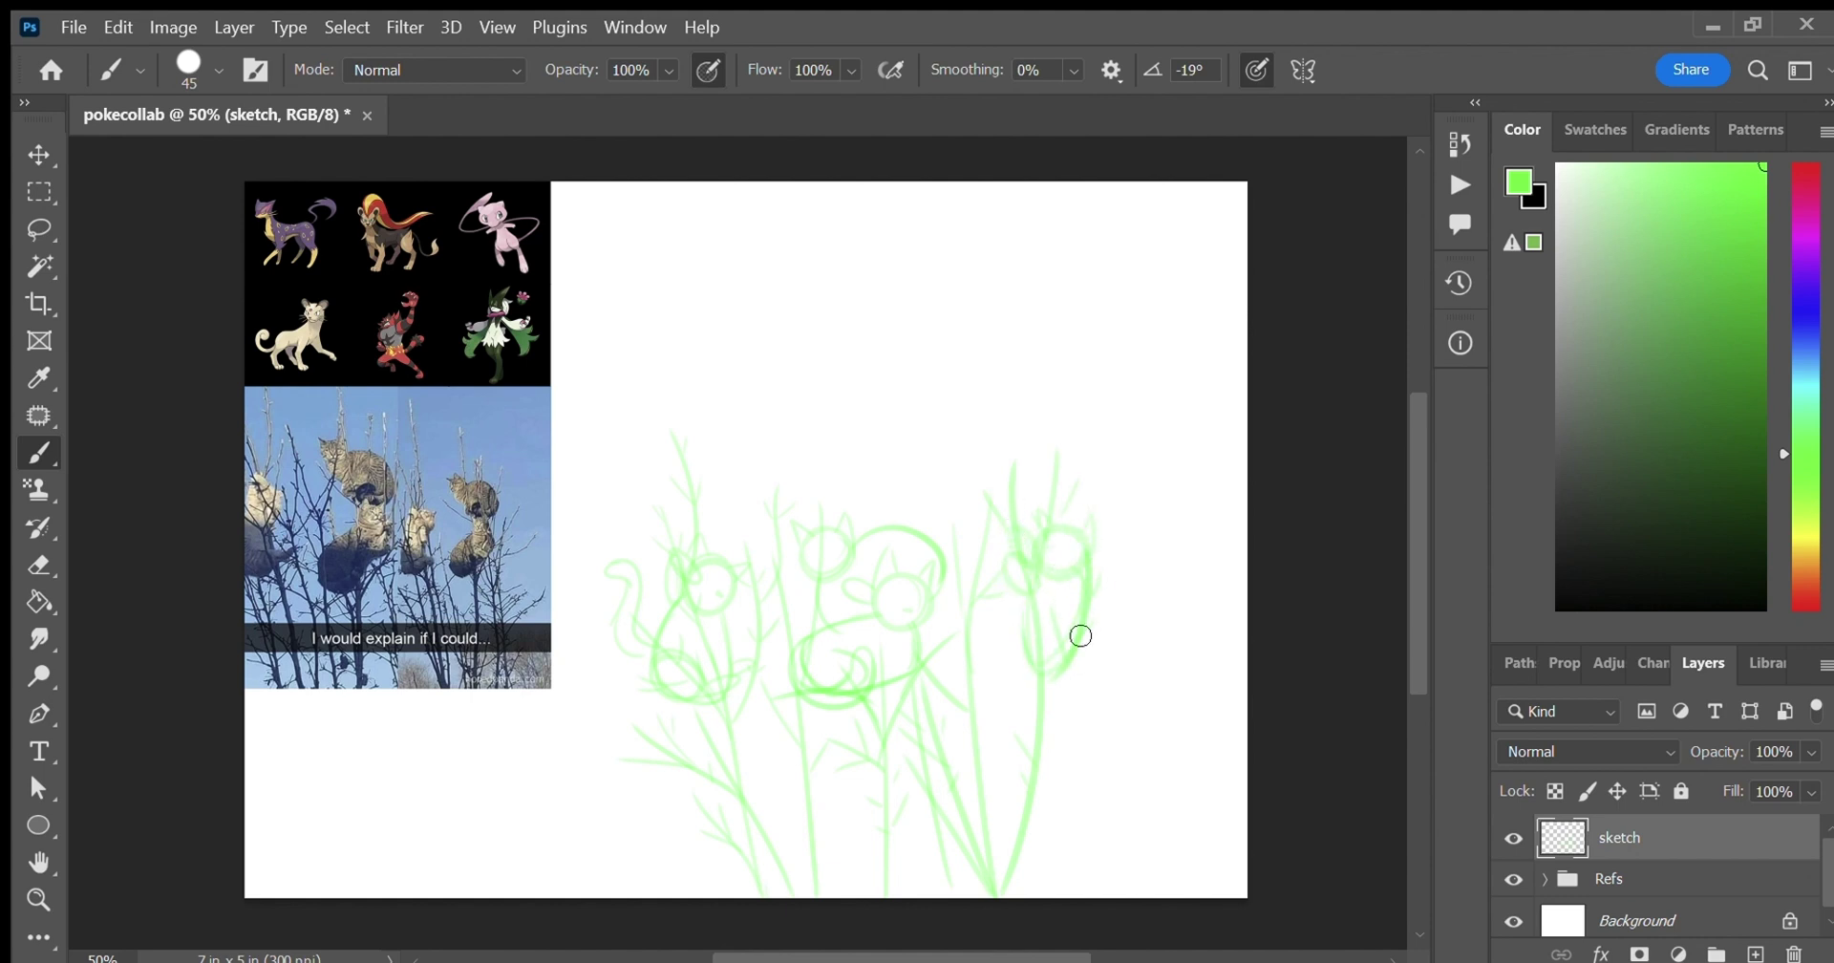
mouse_move(1036, 625)
left_mouse_down()
mouse_move(1046, 662)
mouse_move(1072, 559)
mouse_move(1098, 524)
mouse_move(1083, 631)
mouse_move(1133, 546)
mouse_move(1070, 657)
left_mouse_up()
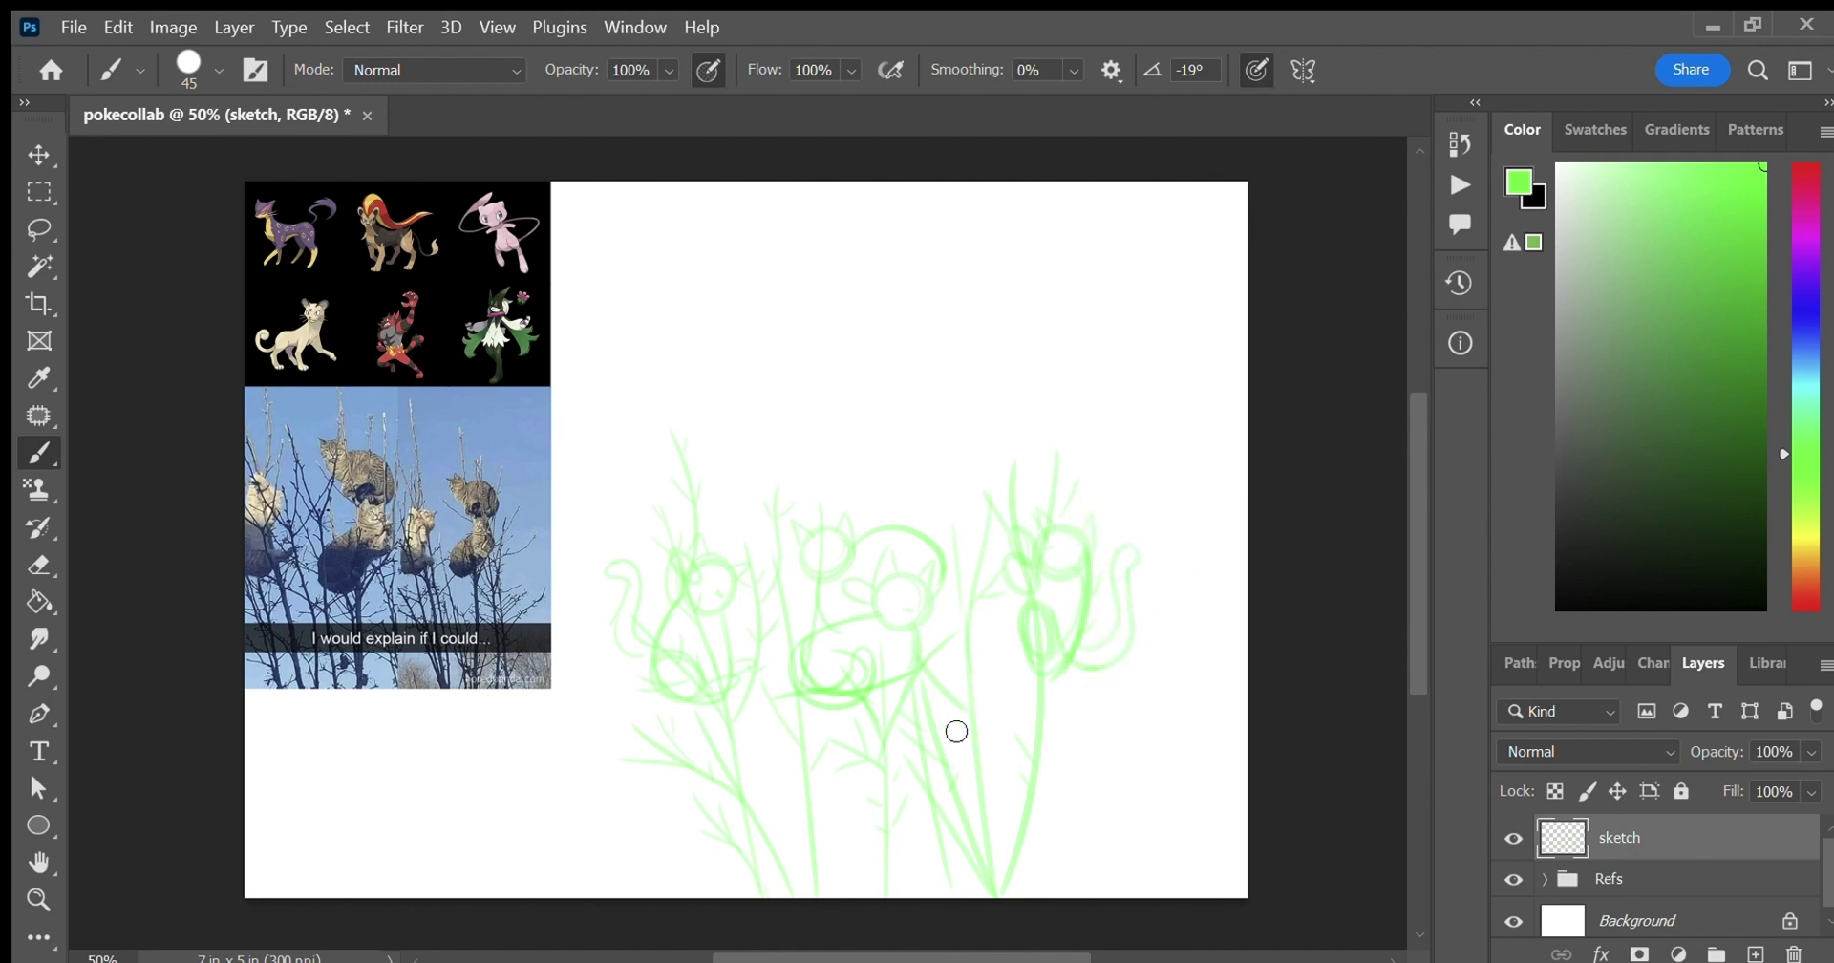
Add two more branching stems along the right side of the sketch.
mouse_move(1078, 896)
left_mouse_down()
mouse_move(1096, 553)
mouse_move(1171, 617)
mouse_move(1187, 600)
mouse_move(1184, 653)
left_mouse_up()
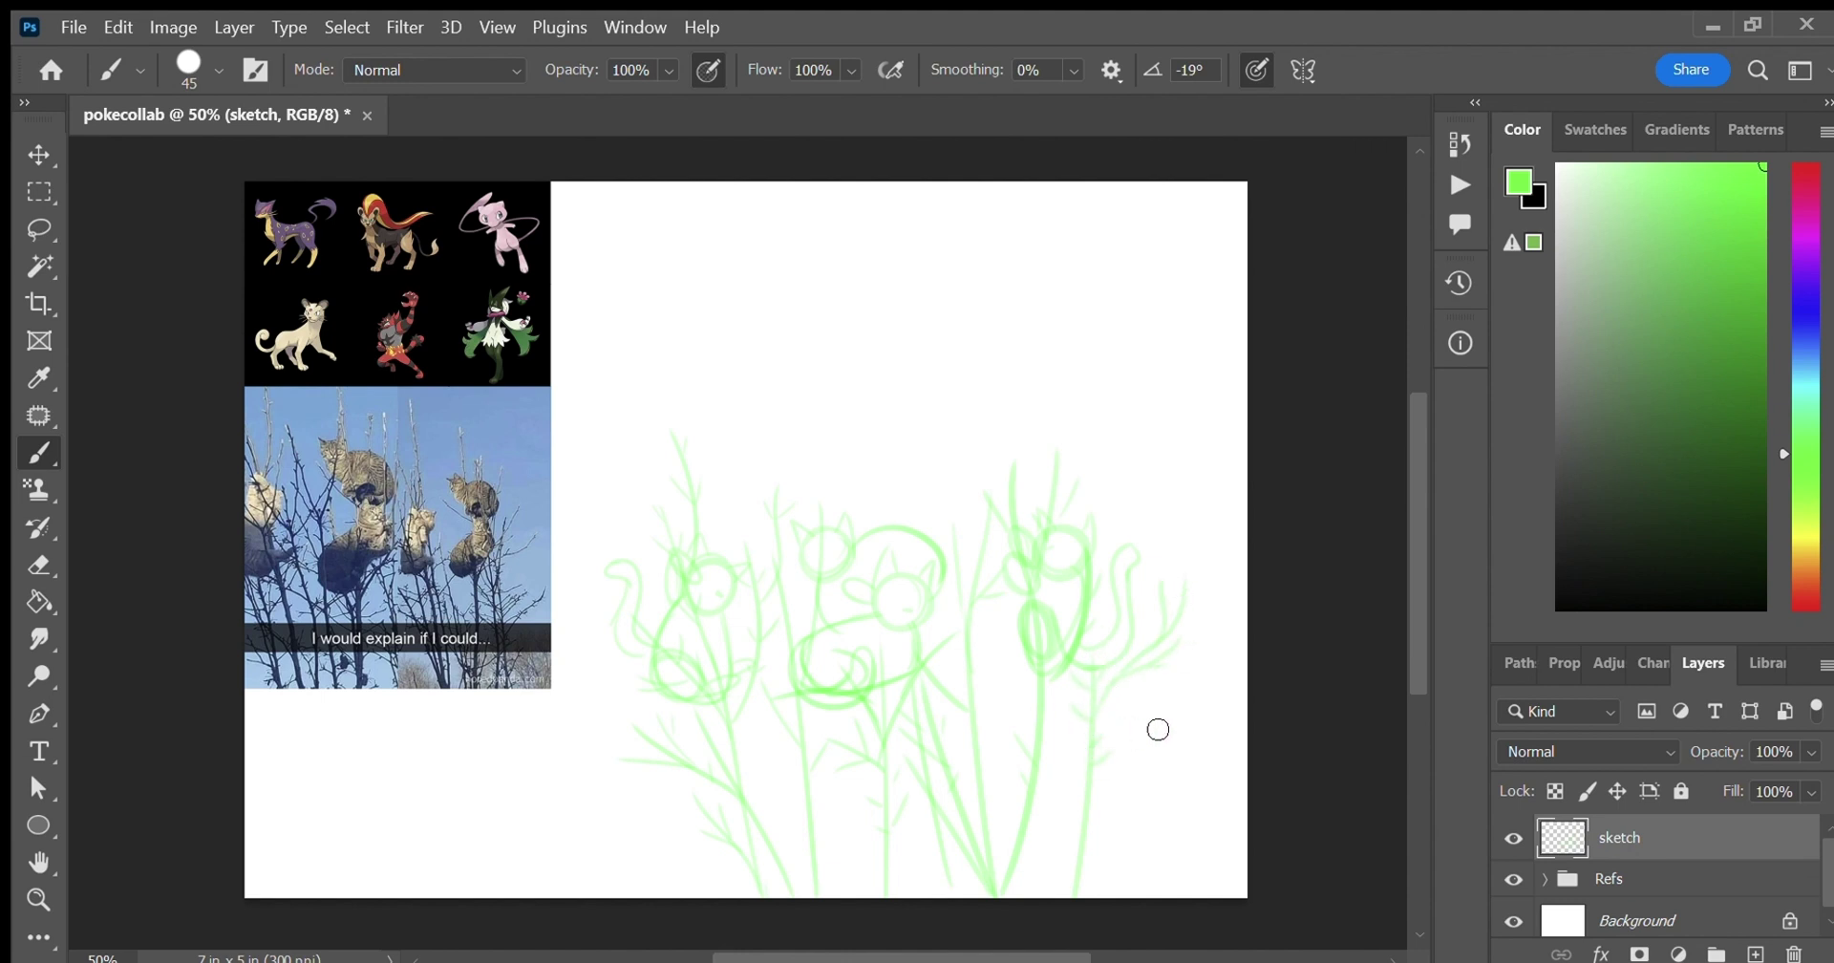
left_click_drag(1159, 891, 1159, 585)
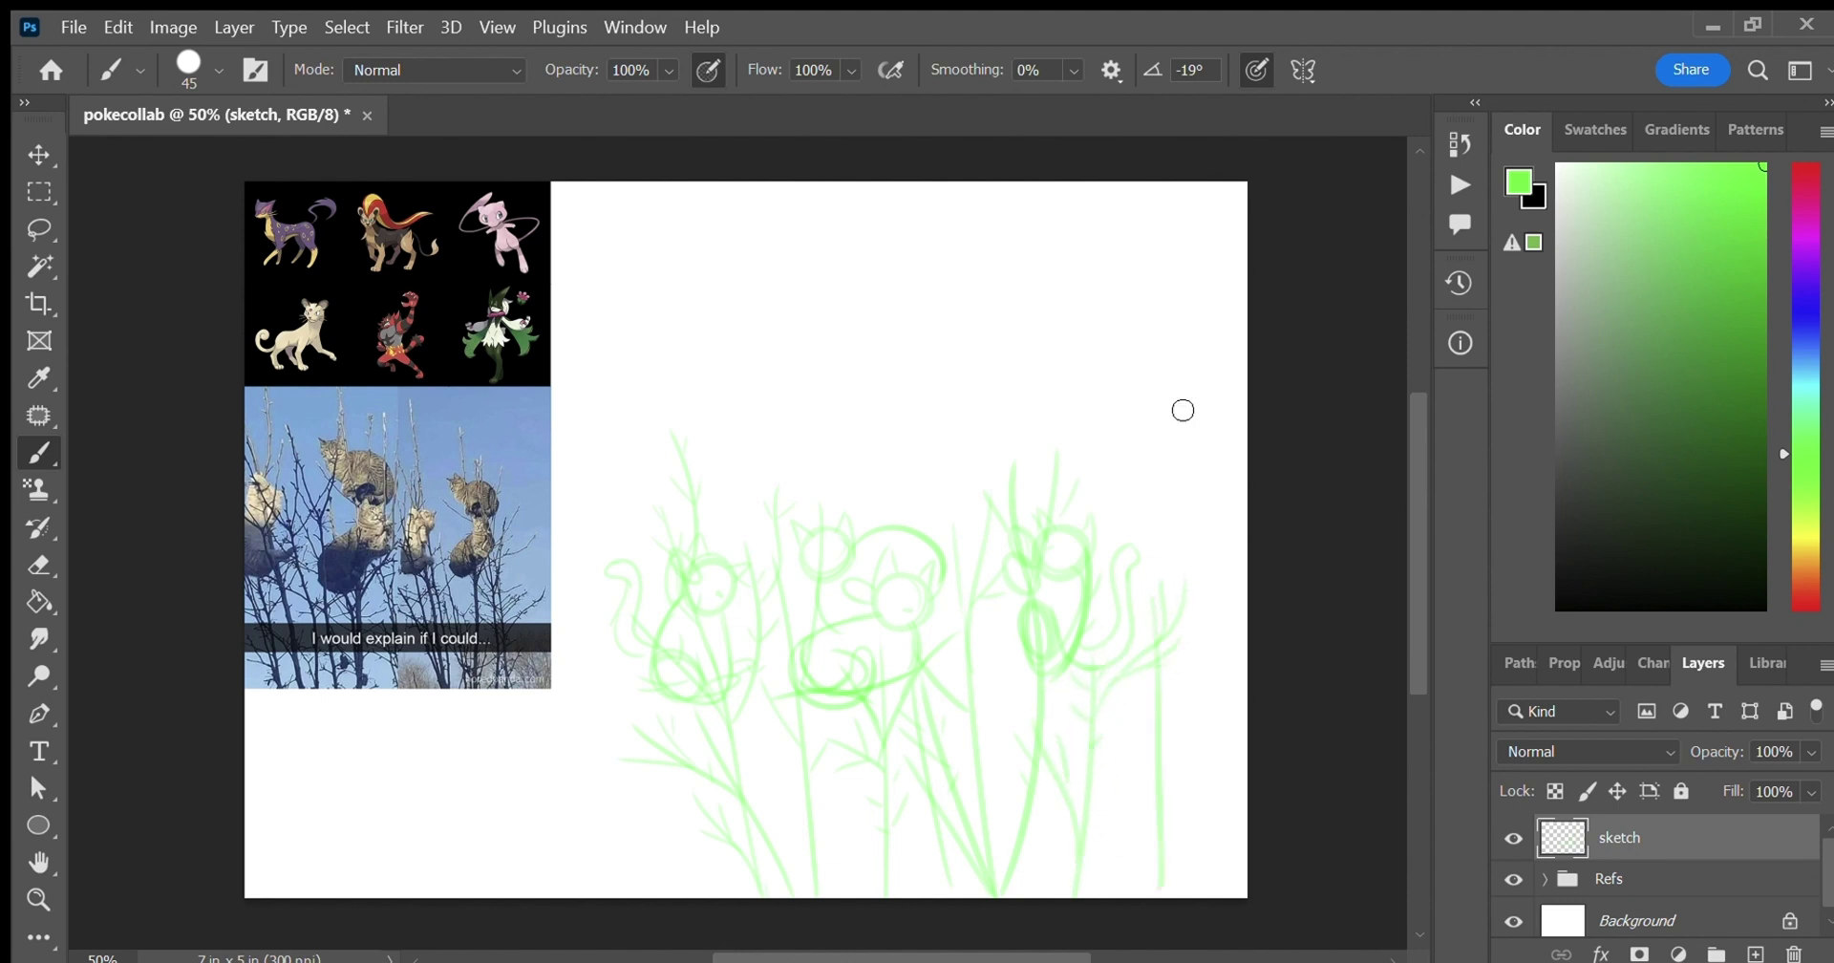
left_click_drag(1157, 694, 1241, 602)
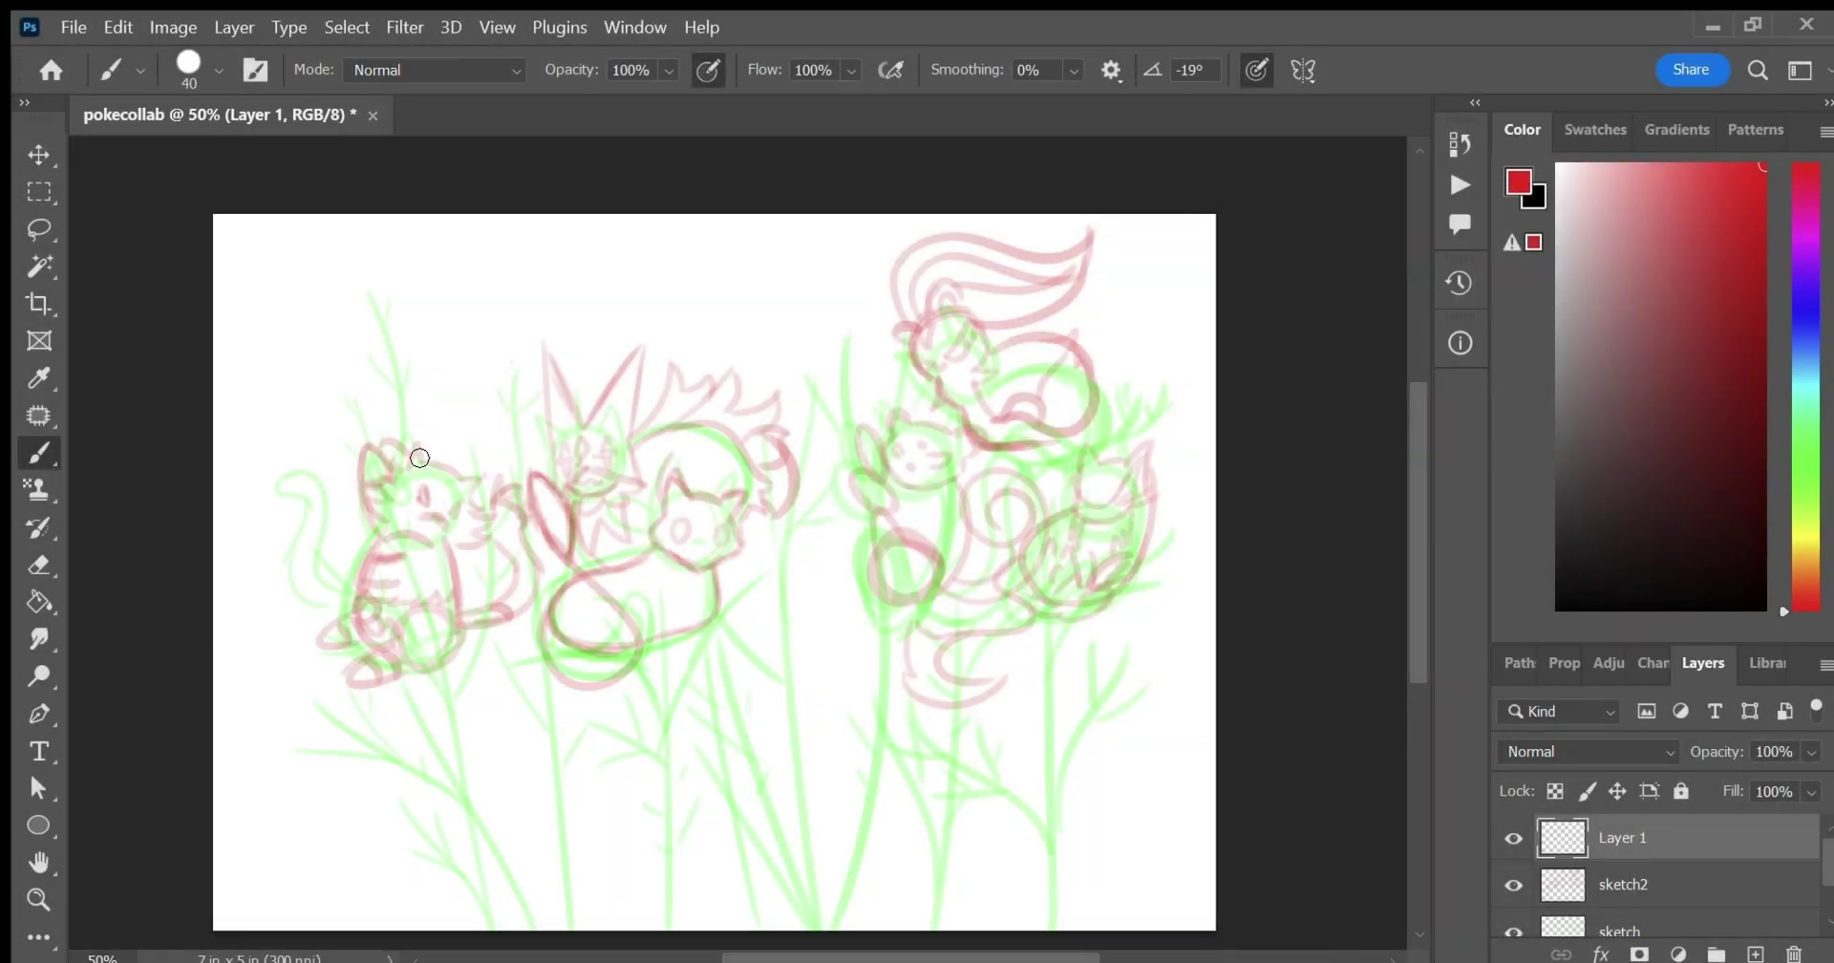
Trace the leftmost striped cat in red on Layer 1, covering its face, belly fur, legs and banded paws.
mouse_move(420, 458)
left_mouse_down()
mouse_move(482, 487)
mouse_move(485, 521)
mouse_move(438, 515)
mouse_move(407, 460)
left_mouse_up()
mouse_move(391, 464)
left_mouse_down()
mouse_move(373, 497)
mouse_move(395, 441)
mouse_move(366, 501)
mouse_move(390, 529)
mouse_move(375, 606)
mouse_move(438, 588)
mouse_move(378, 515)
mouse_move(380, 644)
mouse_move(459, 544)
mouse_move(459, 622)
mouse_move(423, 668)
left_mouse_up()
key("ctrl+z")
left_click_drag(422, 667, 457, 617)
key("ctrl+z")
mouse_move(371, 580)
left_mouse_down()
mouse_move(401, 583)
mouse_move(386, 616)
mouse_move(368, 597)
mouse_move(420, 587)
mouse_move(377, 650)
mouse_move(336, 633)
mouse_move(401, 664)
mouse_move(513, 594)
mouse_move(537, 516)
mouse_move(530, 597)
mouse_move(501, 595)
left_mouse_up()
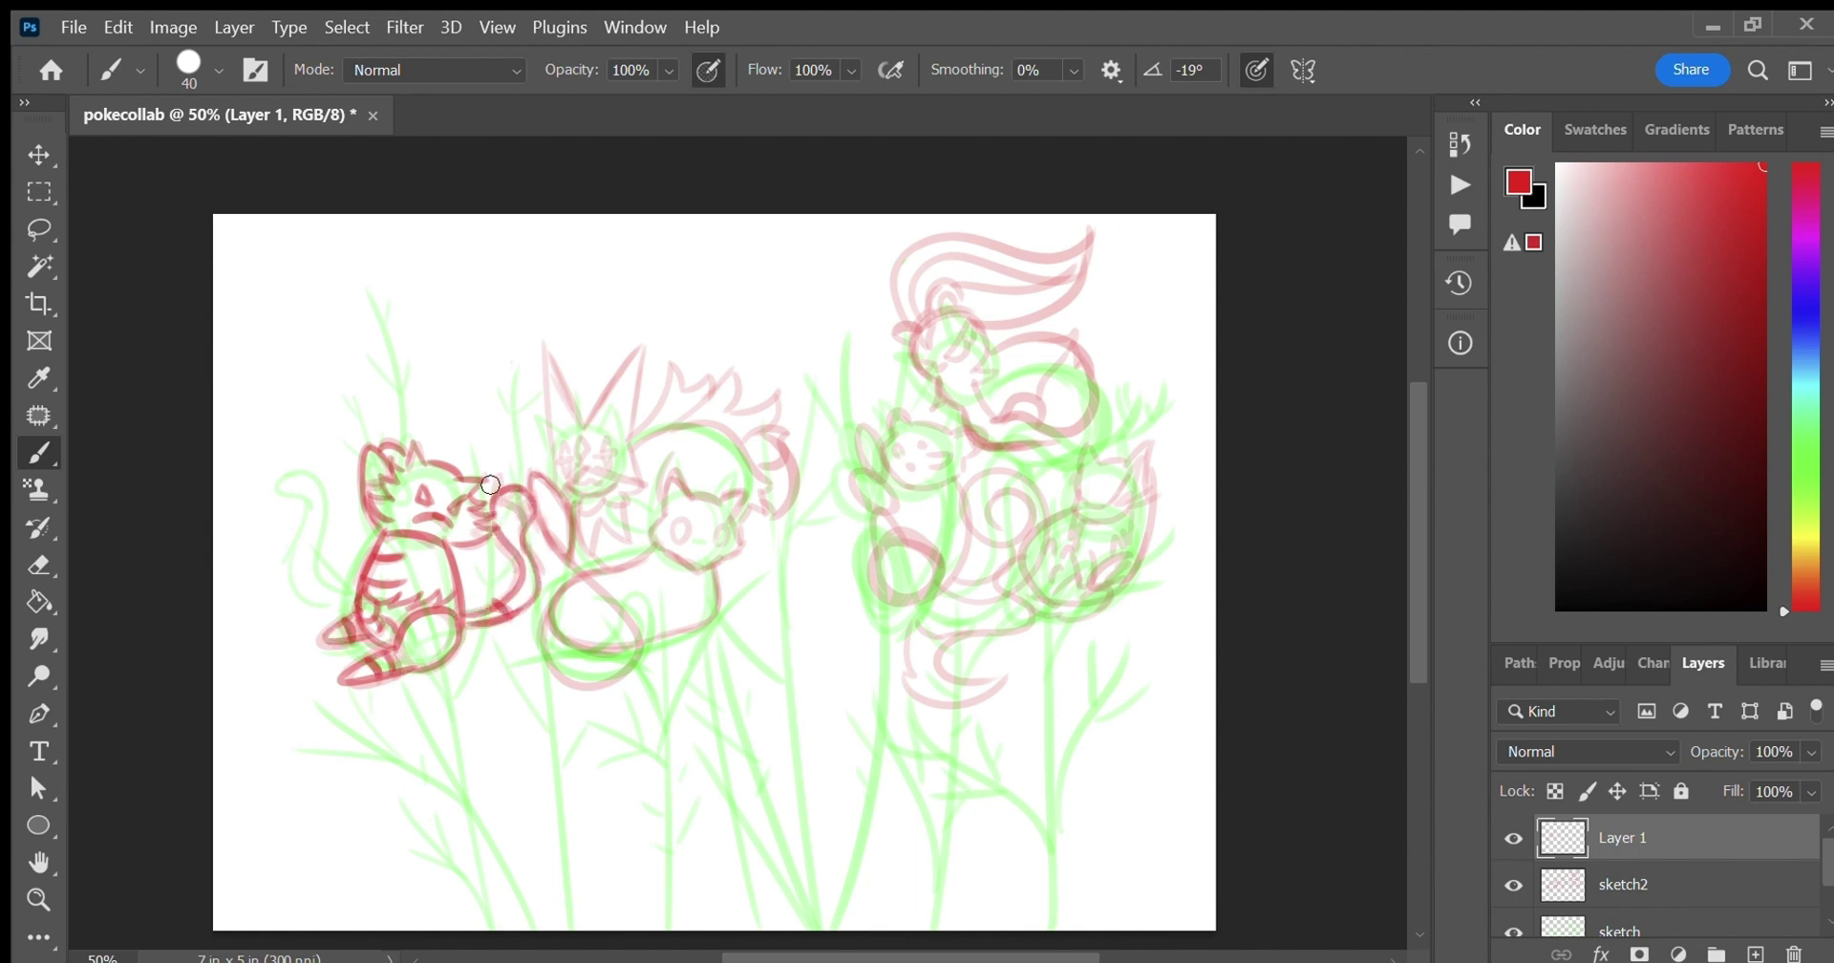
Trace the middle cat lying down in red, with its pointed face, eyes, long body and looping tail.
mouse_move(490, 484)
left_mouse_down()
mouse_move(564, 527)
mouse_move(635, 625)
mouse_move(706, 638)
left_mouse_up()
left_click_drag(711, 559, 706, 638)
mouse_move(663, 506)
left_mouse_down()
mouse_move(651, 552)
mouse_move(735, 564)
mouse_move(749, 495)
mouse_move(667, 510)
mouse_move(680, 522)
left_mouse_up()
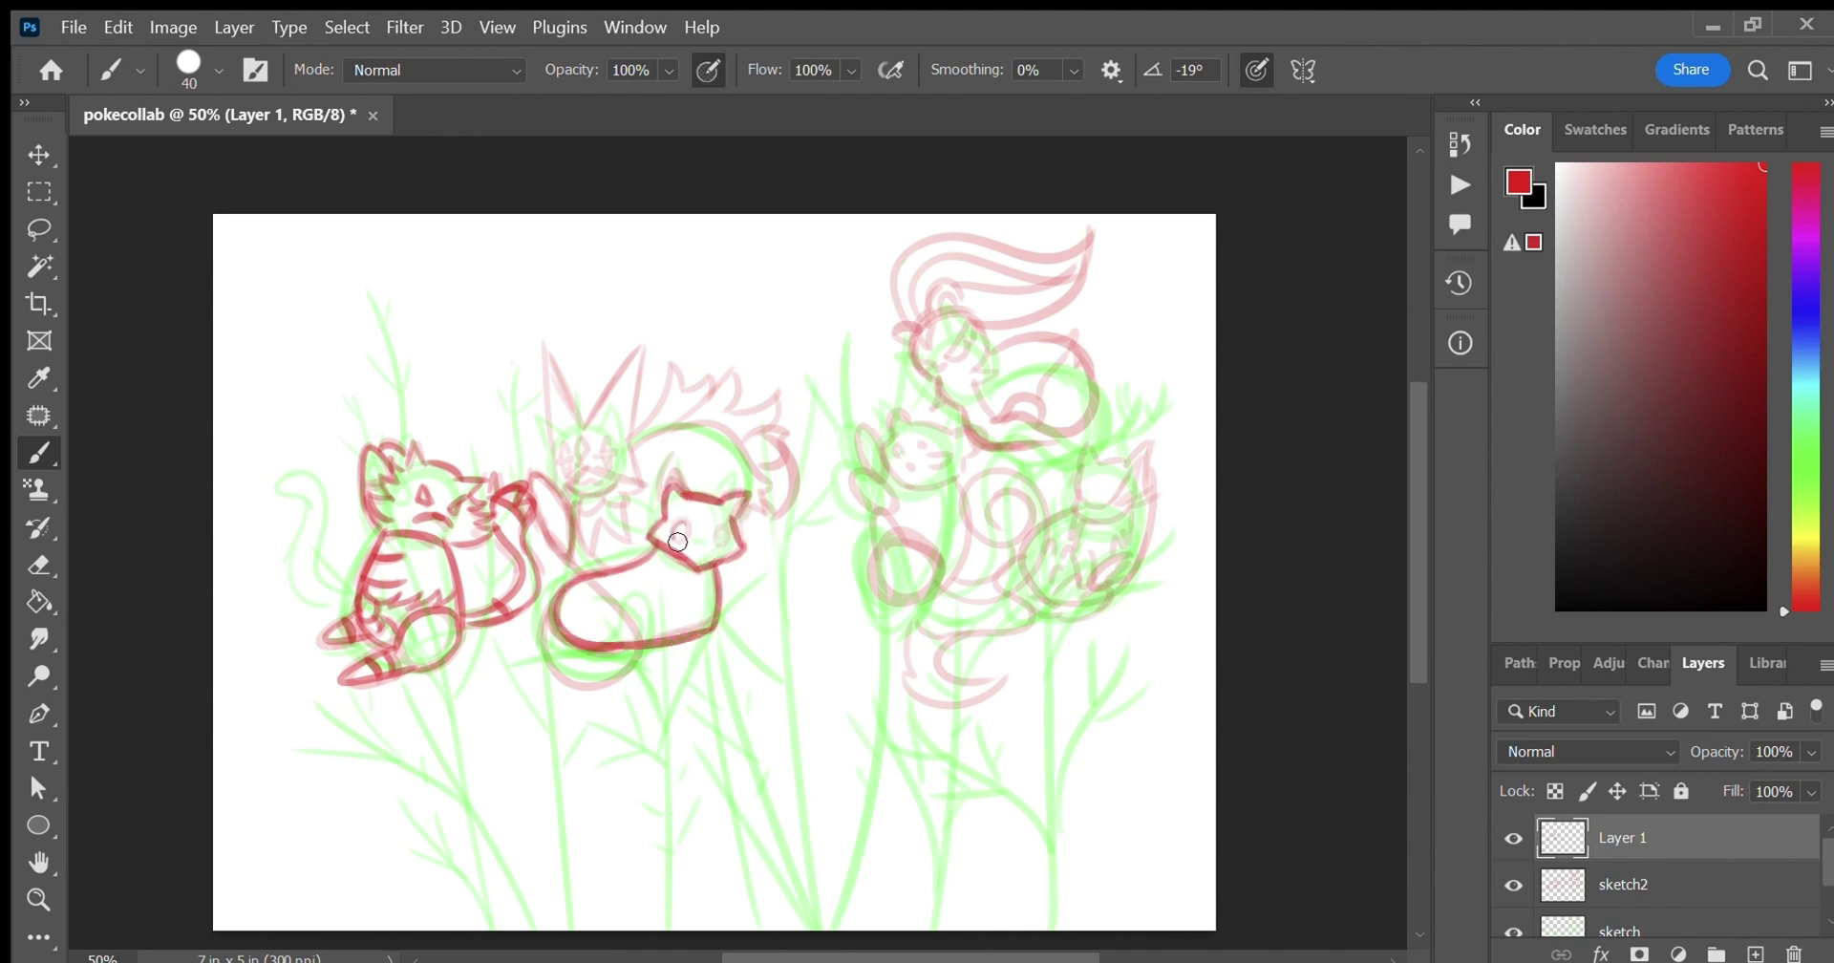
key("ctrl+z")
mouse_move(558, 602)
left_mouse_down()
mouse_move(579, 569)
mouse_move(536, 462)
mouse_move(566, 569)
left_mouse_up()
Trace the tall-eared cat behind the middle one in red, including its masked face, spiky fur and arched back.
scroll(1417, 540, "up", 3)
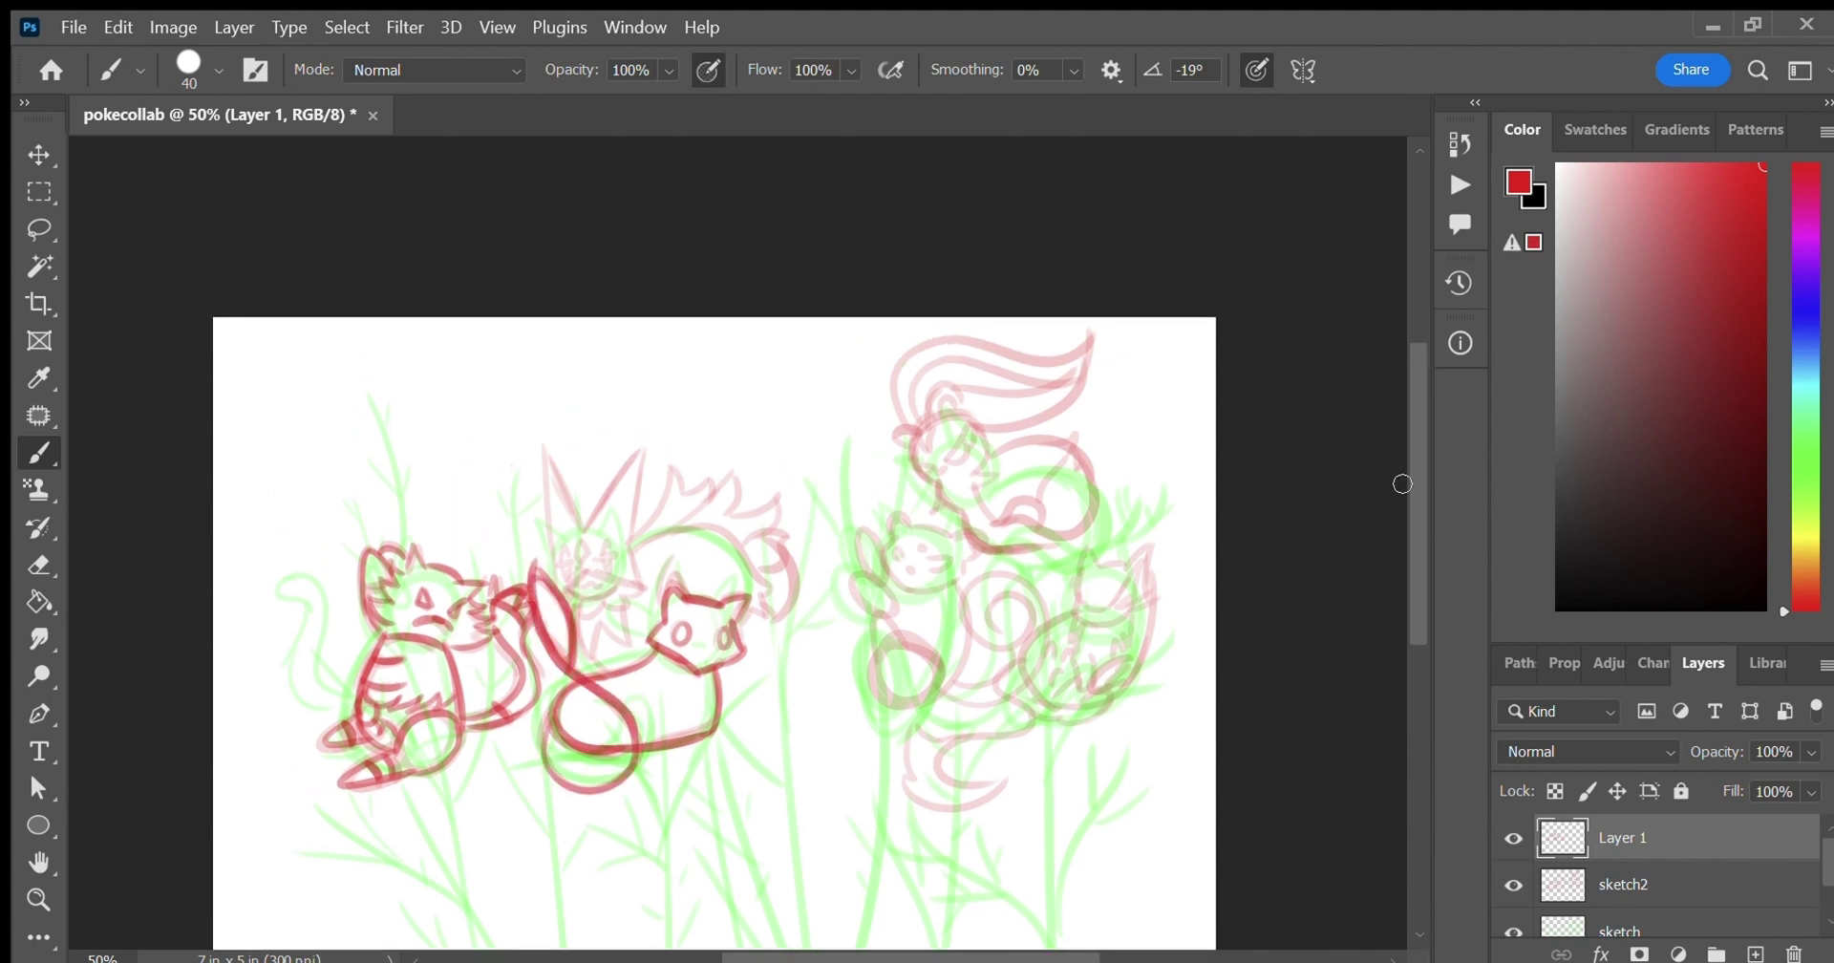
mouse_move(540, 442)
left_mouse_down()
mouse_move(585, 491)
mouse_move(643, 439)
mouse_move(563, 587)
mouse_move(542, 444)
left_mouse_up()
mouse_move(574, 563)
left_mouse_down()
mouse_move(555, 566)
mouse_move(609, 541)
mouse_move(590, 564)
left_mouse_up()
mouse_move(563, 587)
left_mouse_down()
mouse_move(630, 597)
mouse_move(588, 659)
mouse_move(636, 659)
left_mouse_up()
mouse_move(645, 534)
left_mouse_down()
mouse_move(762, 584)
mouse_move(761, 618)
mouse_move(713, 487)
mouse_move(790, 570)
mouse_move(772, 616)
mouse_move(712, 495)
left_mouse_up()
left_click_drag(761, 559, 778, 573)
Trace the cat clinging to the right-hand stem and the spiral tail beside it, then the neighbouring cat's head in red.
scroll(990, 542, "down", 2)
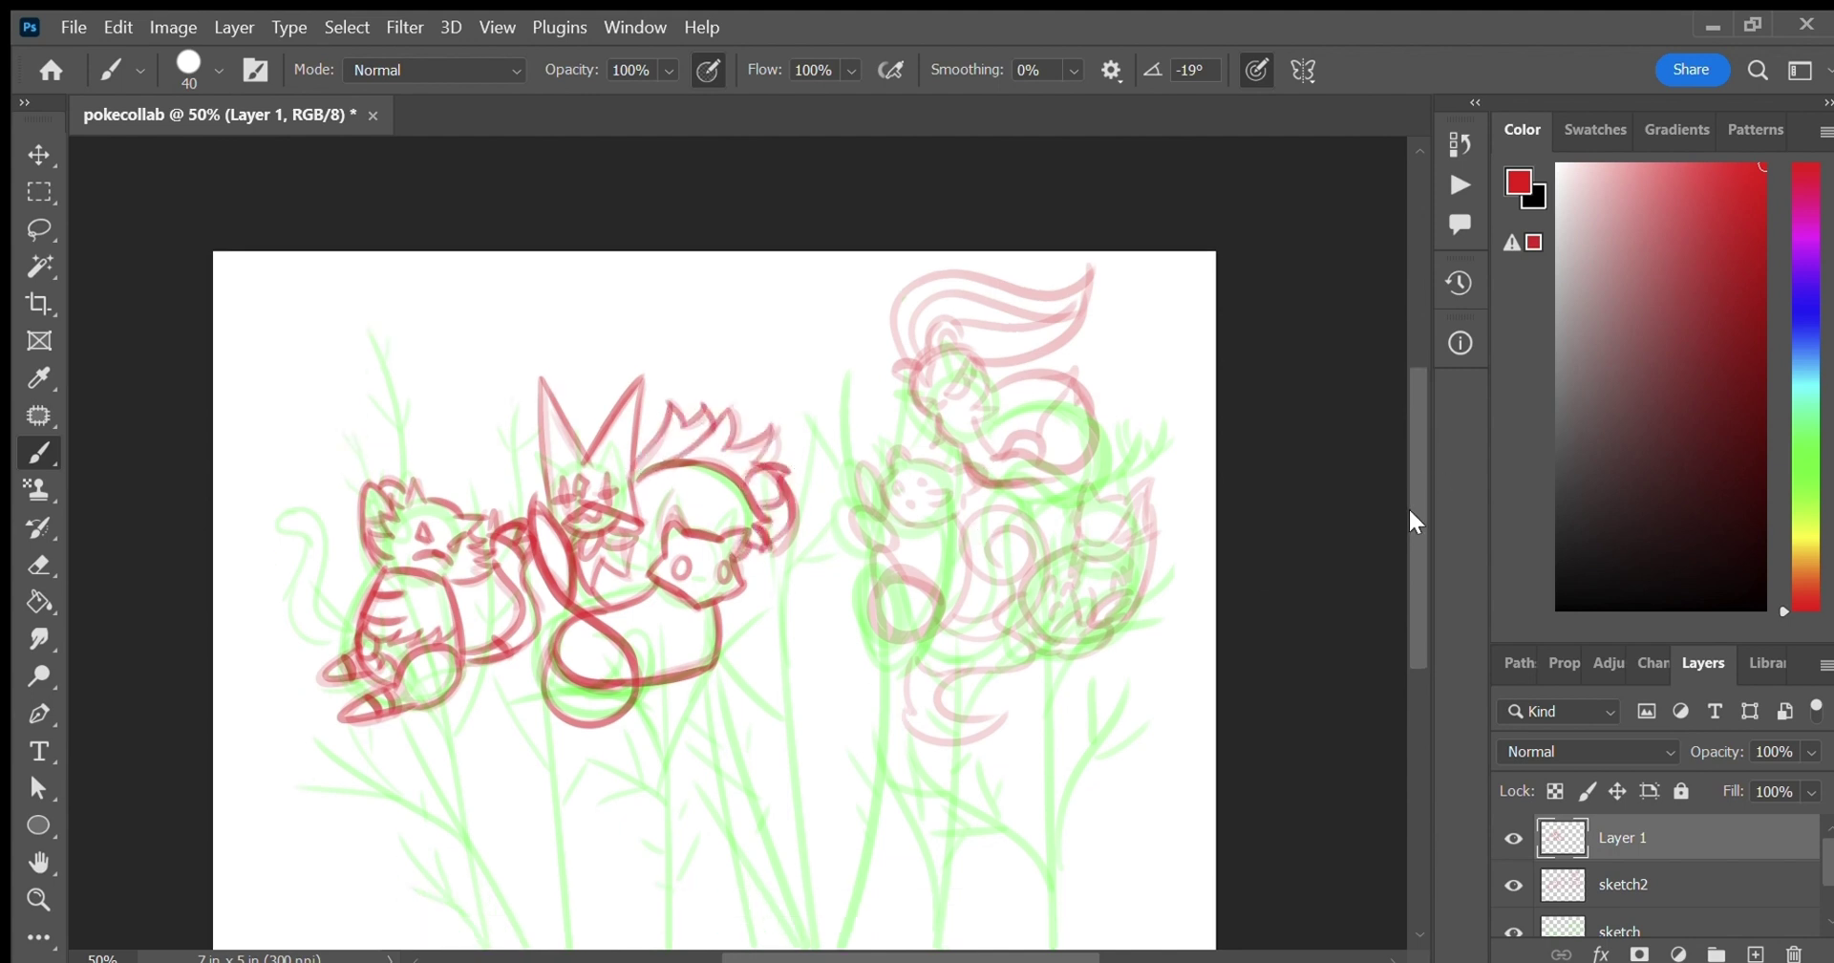
mouse_move(902, 432)
left_mouse_down()
mouse_move(955, 492)
mouse_move(897, 449)
mouse_move(933, 469)
mouse_move(868, 473)
left_mouse_up()
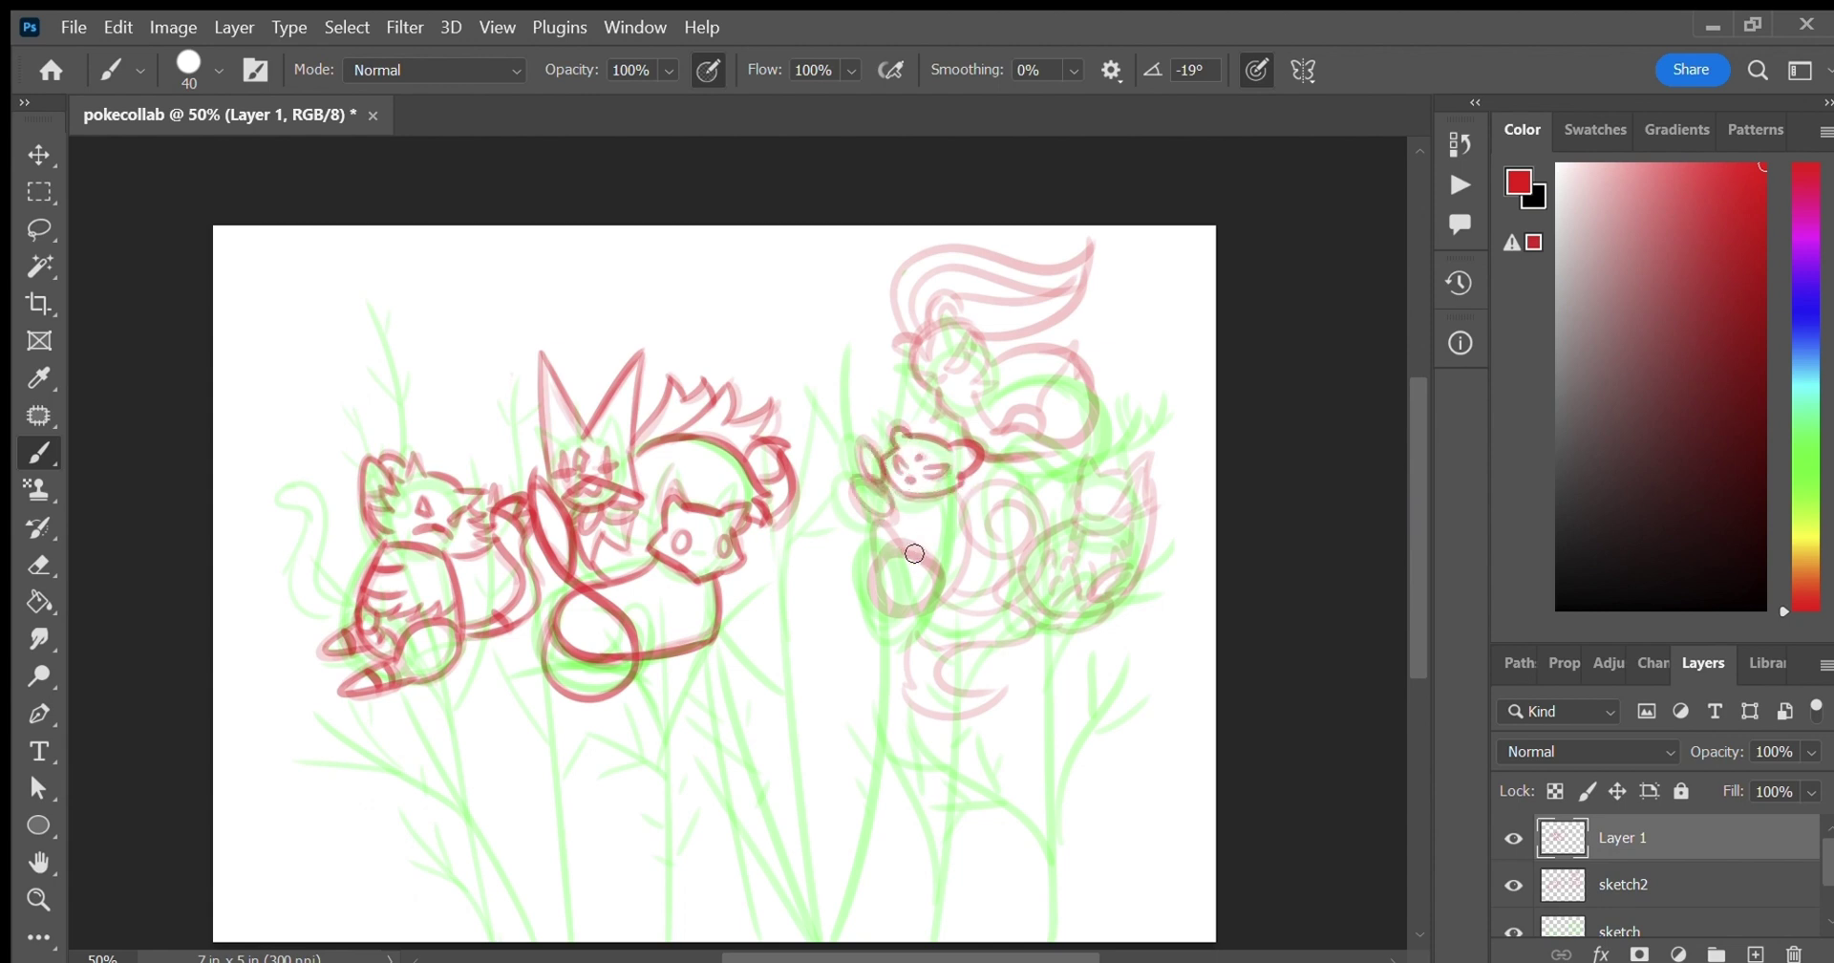
mouse_move(914, 553)
left_mouse_down()
mouse_move(886, 521)
mouse_move(960, 535)
mouse_move(1009, 516)
mouse_move(967, 616)
mouse_move(1046, 534)
mouse_move(1151, 483)
mouse_move(1127, 587)
mouse_move(1094, 458)
mouse_move(1078, 530)
mouse_move(1126, 535)
mouse_move(1119, 507)
mouse_move(1137, 576)
left_mouse_up()
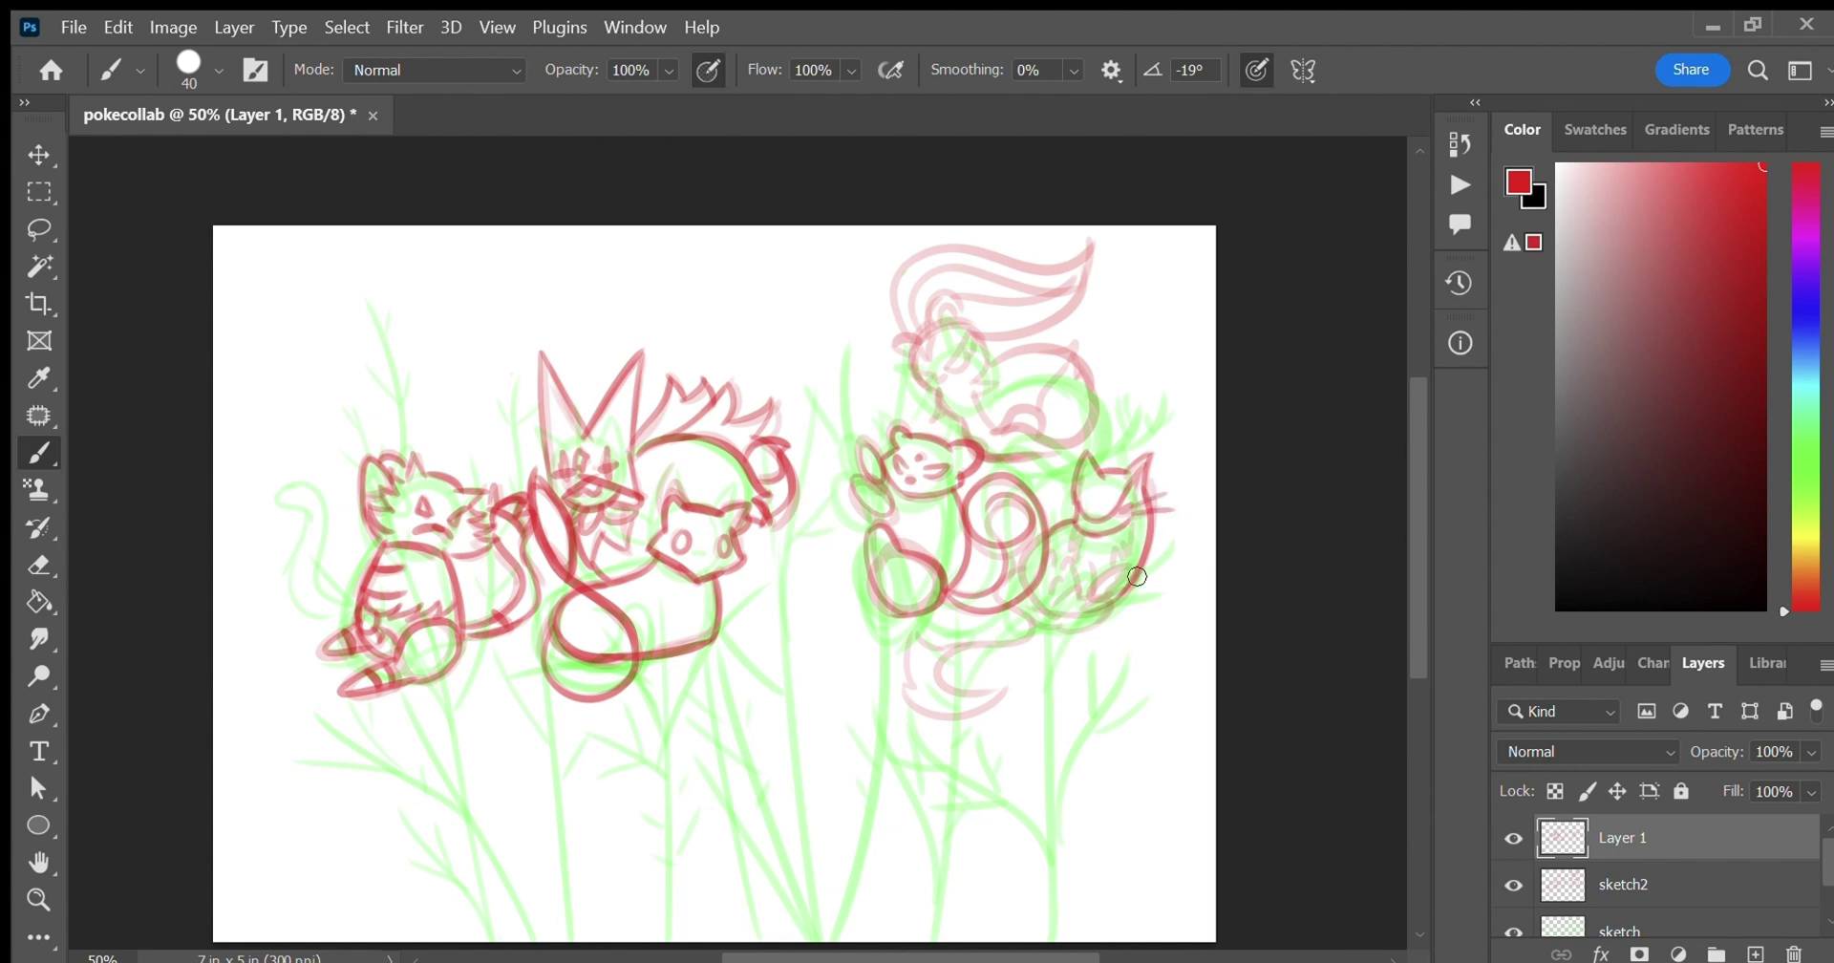
Trace the curled-up right-hand cat's round body and inner limbs, plus the forked tail hanging below, in red.
left_click_drag(1027, 553, 1106, 635)
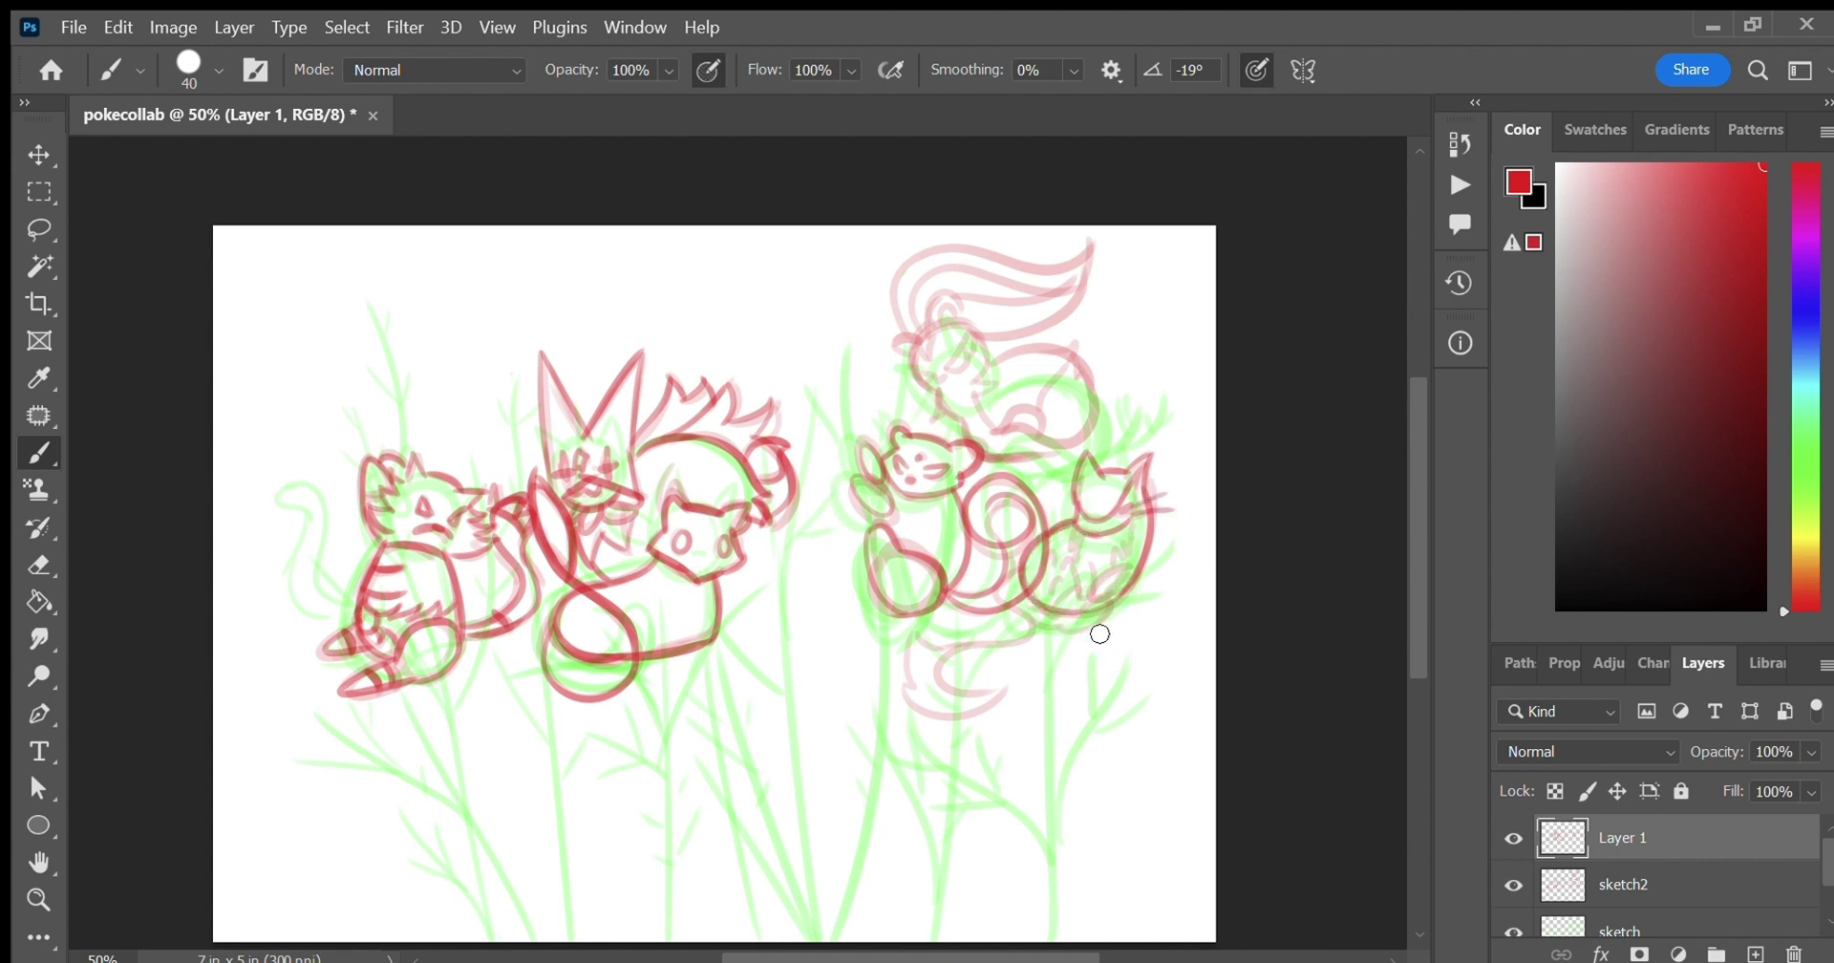
mouse_move(1037, 562)
left_mouse_down()
mouse_move(1023, 627)
mouse_move(912, 654)
mouse_move(954, 704)
mouse_move(1003, 693)
left_mouse_up()
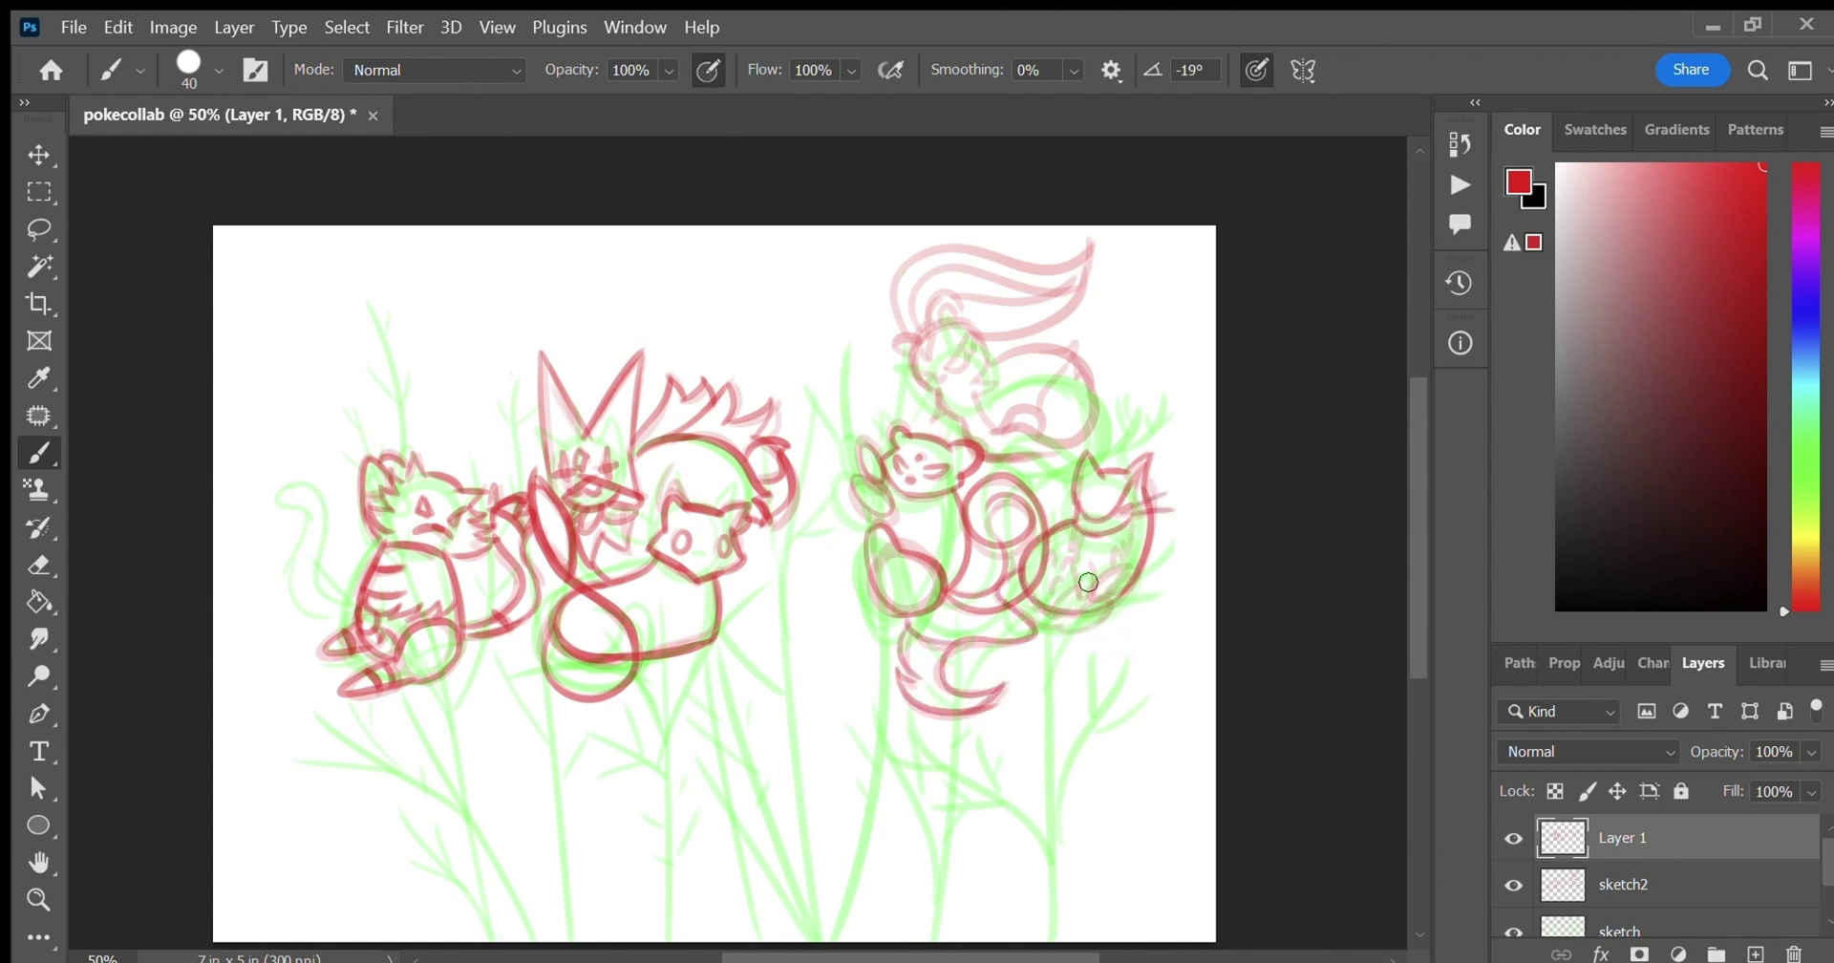
left_click_drag(1088, 582, 1128, 564)
mouse_move(1061, 622)
left_mouse_down()
mouse_move(1120, 600)
mouse_move(1108, 552)
left_mouse_up()
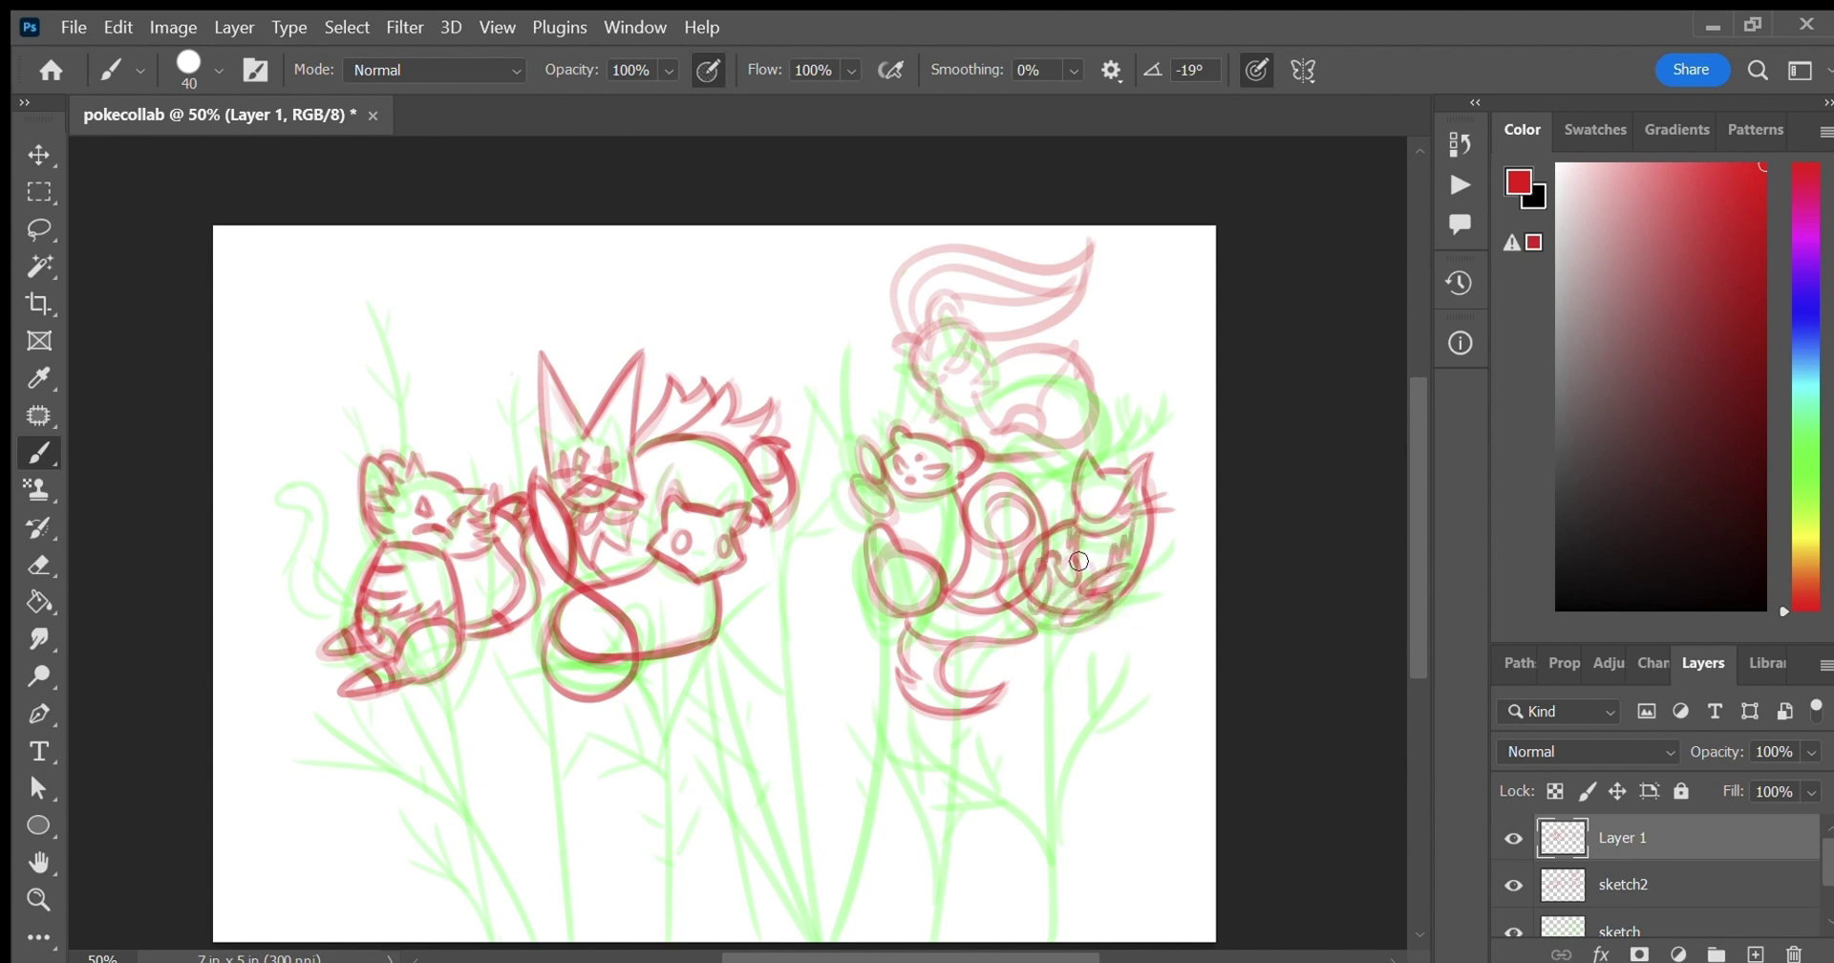
Trace the topmost cat in red, with its face, flowing mane, chest fur, rounded body and hind leg.
mouse_move(913, 341)
left_mouse_down()
mouse_move(965, 319)
mouse_move(906, 354)
left_mouse_up()
left_click_drag(910, 350, 925, 384)
left_click_drag(973, 332, 949, 363)
mouse_move(950, 365)
left_mouse_down()
mouse_move(968, 340)
mouse_move(929, 324)
mouse_move(1093, 246)
mouse_move(967, 335)
left_mouse_up()
mouse_move(919, 336)
left_mouse_down()
mouse_move(956, 268)
mouse_move(1085, 306)
left_mouse_up()
left_click_drag(974, 335, 1094, 444)
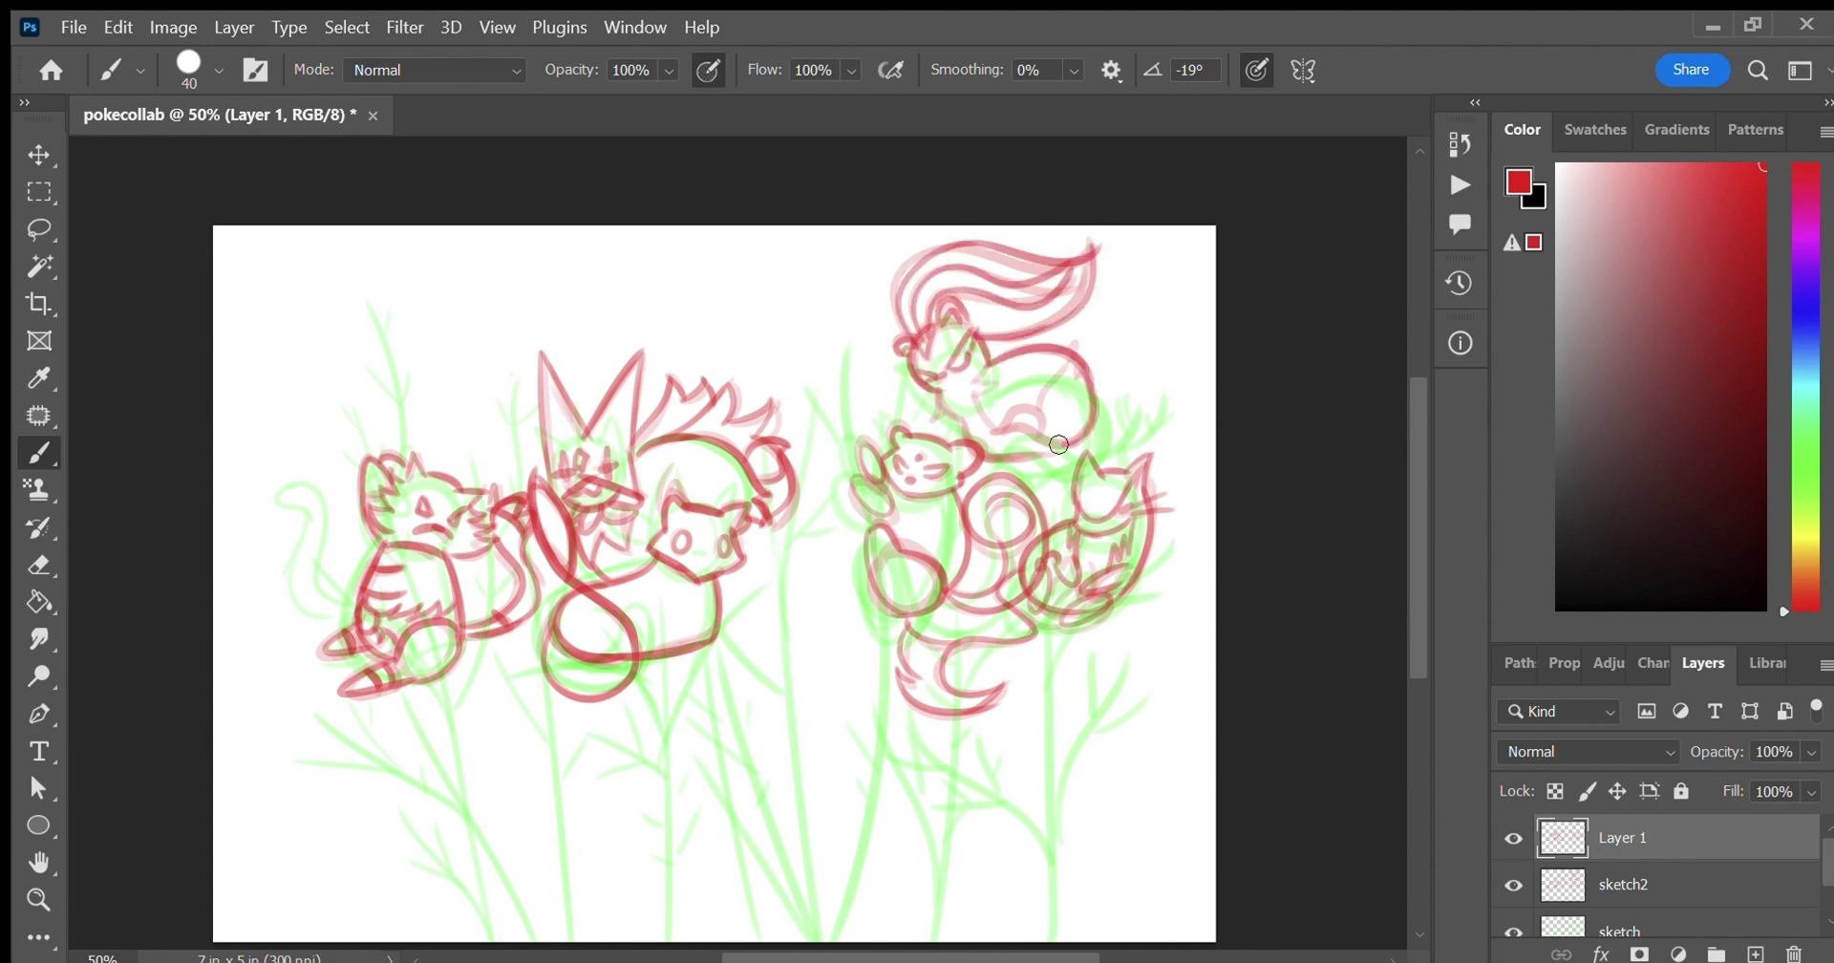
mouse_move(993, 420)
left_mouse_down()
mouse_move(1041, 439)
mouse_move(1088, 354)
left_mouse_up()
mouse_move(942, 392)
left_mouse_down()
mouse_move(960, 427)
mouse_move(1078, 441)
left_mouse_up()
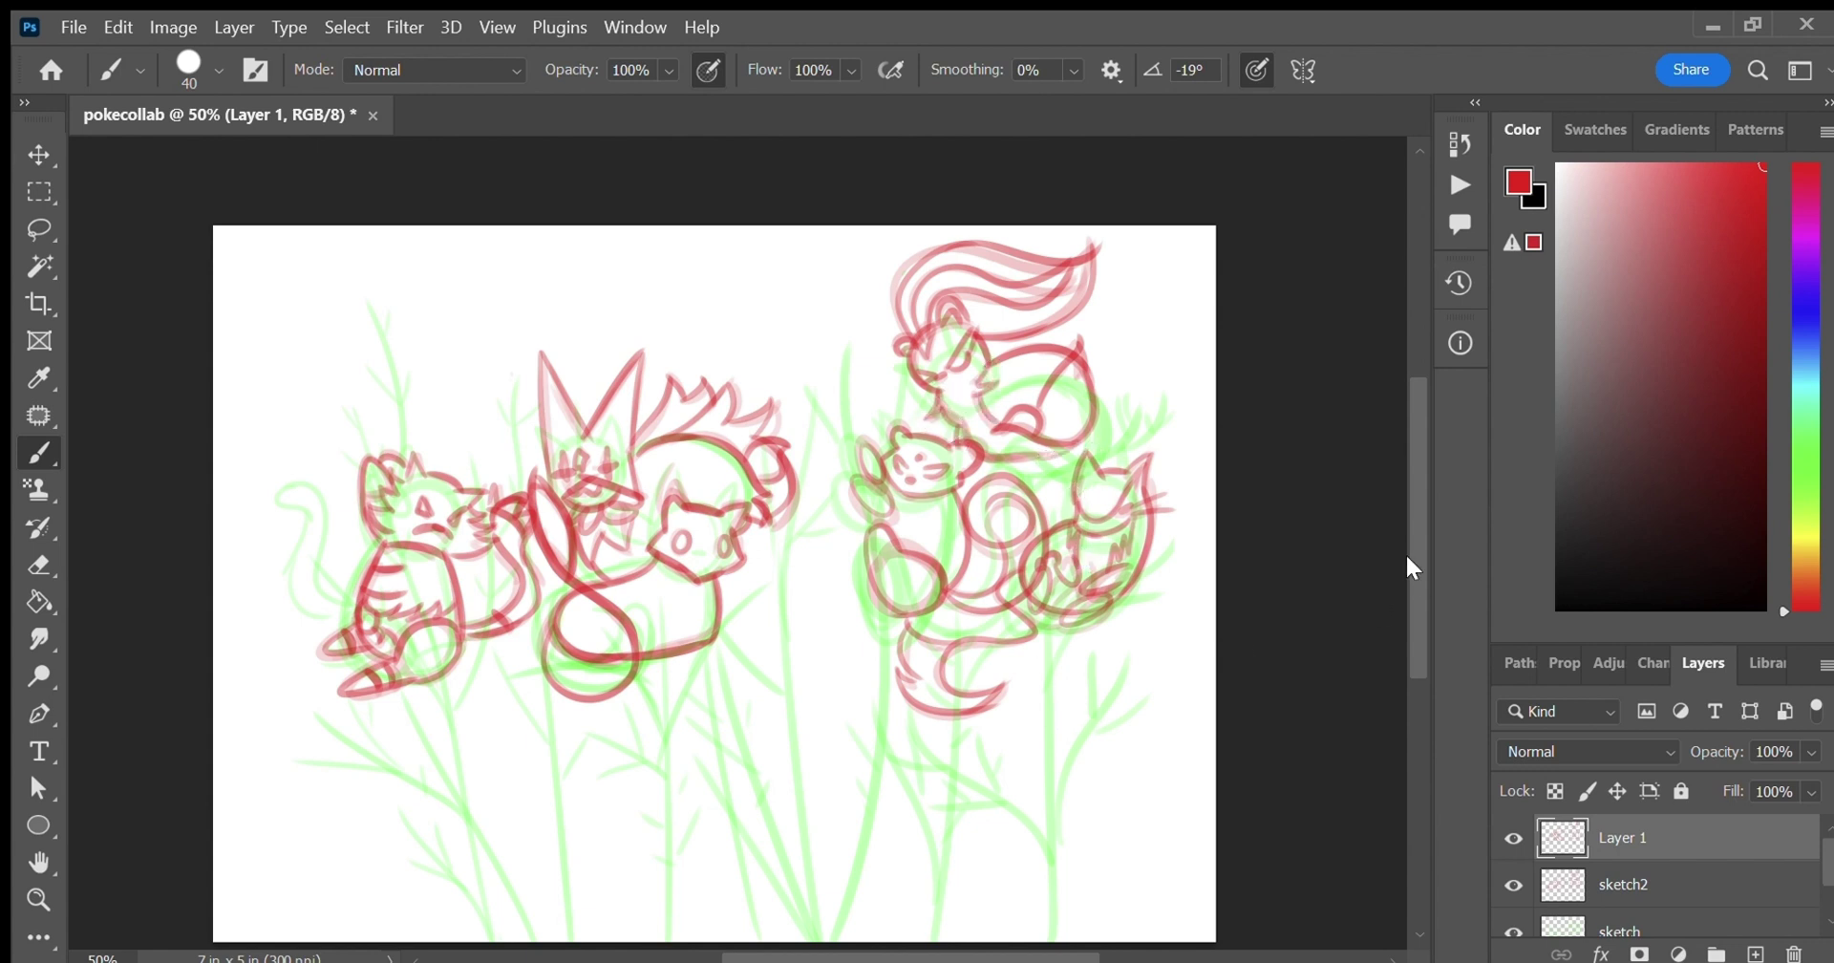
scroll(1408, 565, "down", 2)
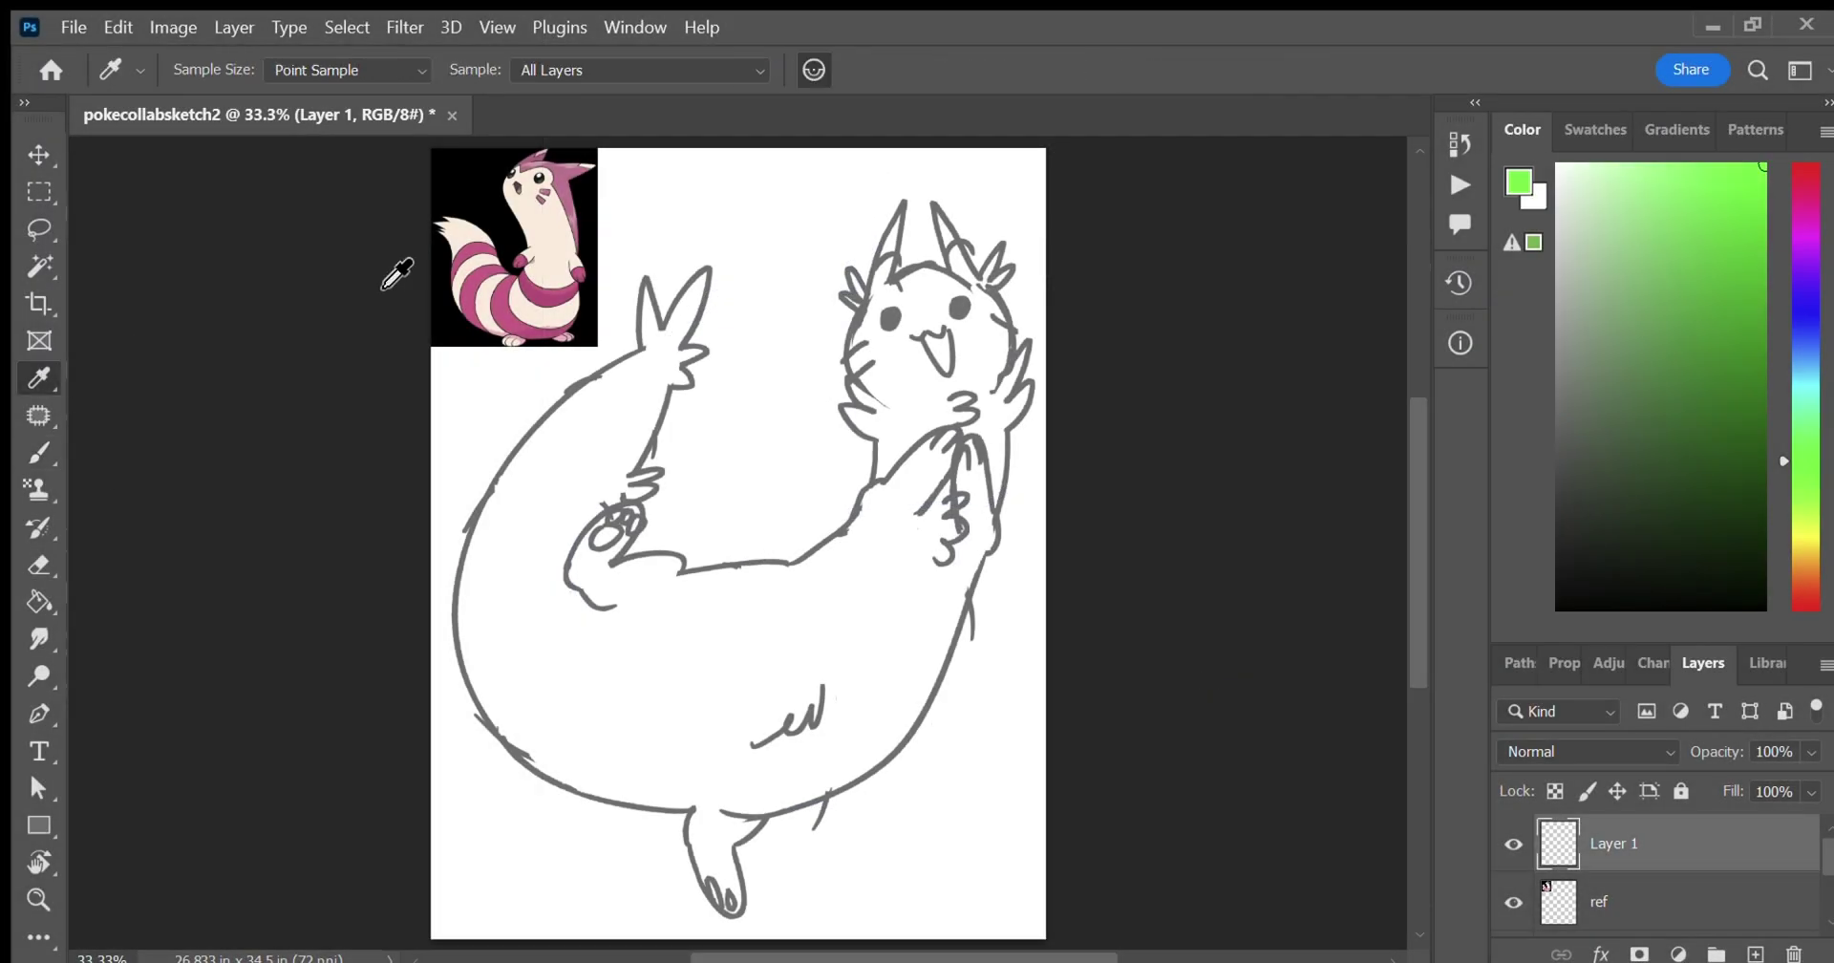
Sample the dark pink from the reference image and outline the creature's head, ears and right cheek fur on Layer 1.
left_click(488, 279, "alt")
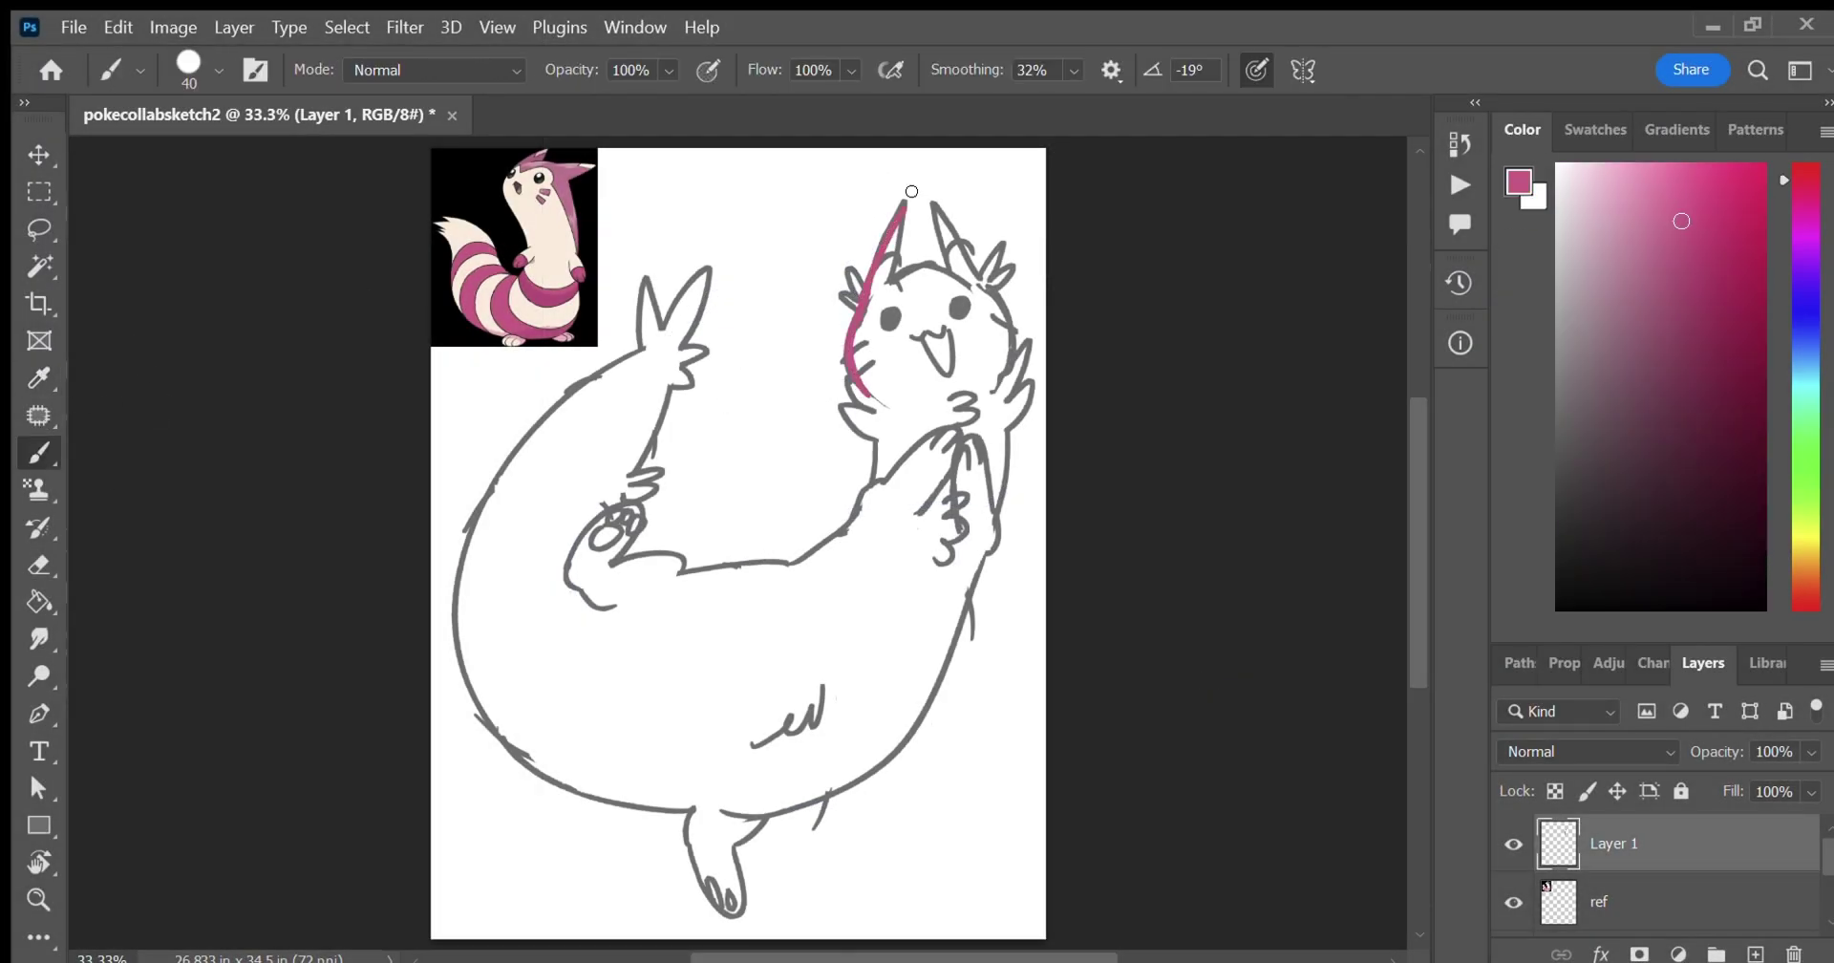
mouse_move(910, 194)
left_mouse_down()
mouse_move(889, 277)
mouse_move(957, 275)
left_mouse_up()
mouse_move(934, 198)
left_mouse_down()
mouse_move(955, 279)
mouse_move(994, 280)
mouse_move(1007, 367)
left_mouse_up()
mouse_move(1008, 367)
left_mouse_down()
mouse_move(1027, 344)
mouse_move(1014, 387)
left_mouse_up()
left_click_drag(1033, 380, 1009, 427)
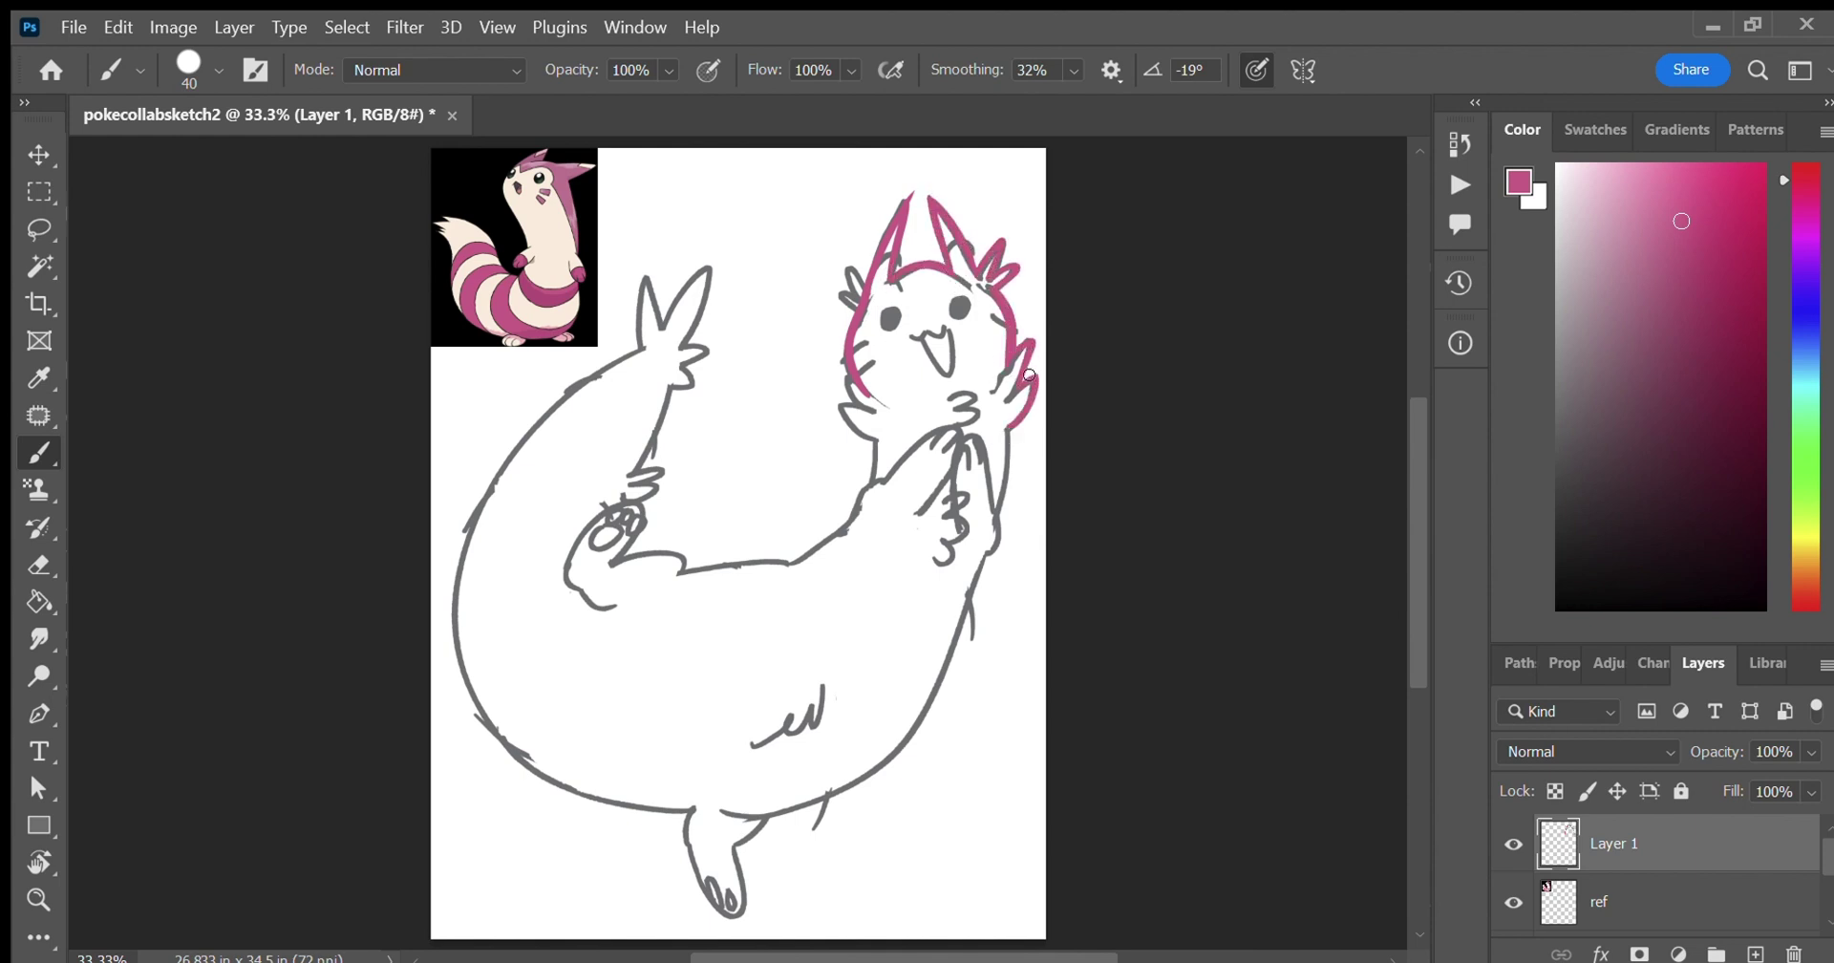
Continue the pink outline from the left cheek along the neck, belly and fur tufts up to the forked tail tip.
left_click_drag(870, 436, 836, 404)
left_click_drag(678, 572, 792, 562)
left_click_drag(612, 563, 689, 563)
key("ctrl+z")
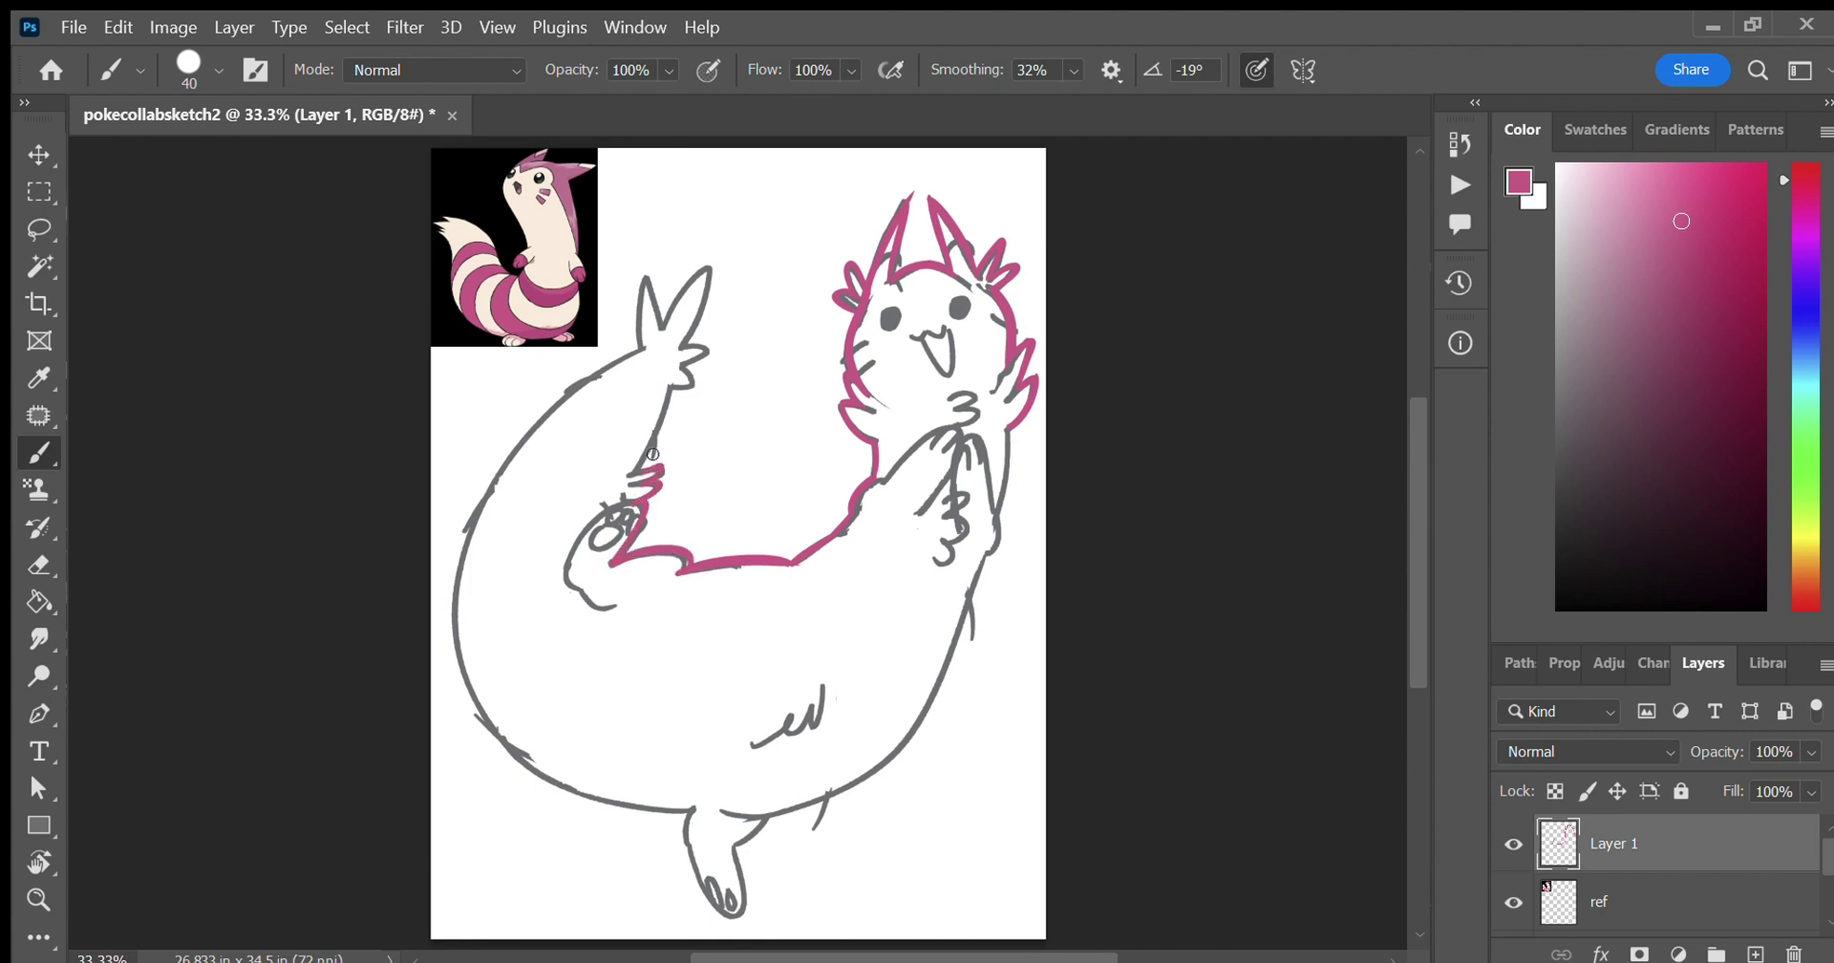
left_click_drag(669, 386, 706, 345)
left_click_drag(643, 277, 638, 350)
key("ctrl+z")
Close the pink outline around the back, hanging foot and right side up to the arm, and select the Paint Bucket.
left_click_drag(464, 563, 621, 349)
mouse_move(450, 615)
left_mouse_down()
mouse_move(494, 463)
mouse_move(456, 555)
mouse_move(453, 651)
mouse_move(546, 760)
mouse_move(730, 797)
mouse_move(646, 798)
mouse_move(691, 799)
mouse_move(721, 896)
mouse_move(729, 844)
mouse_move(917, 717)
mouse_move(930, 664)
mouse_move(900, 740)
mouse_move(989, 552)
left_mouse_up()
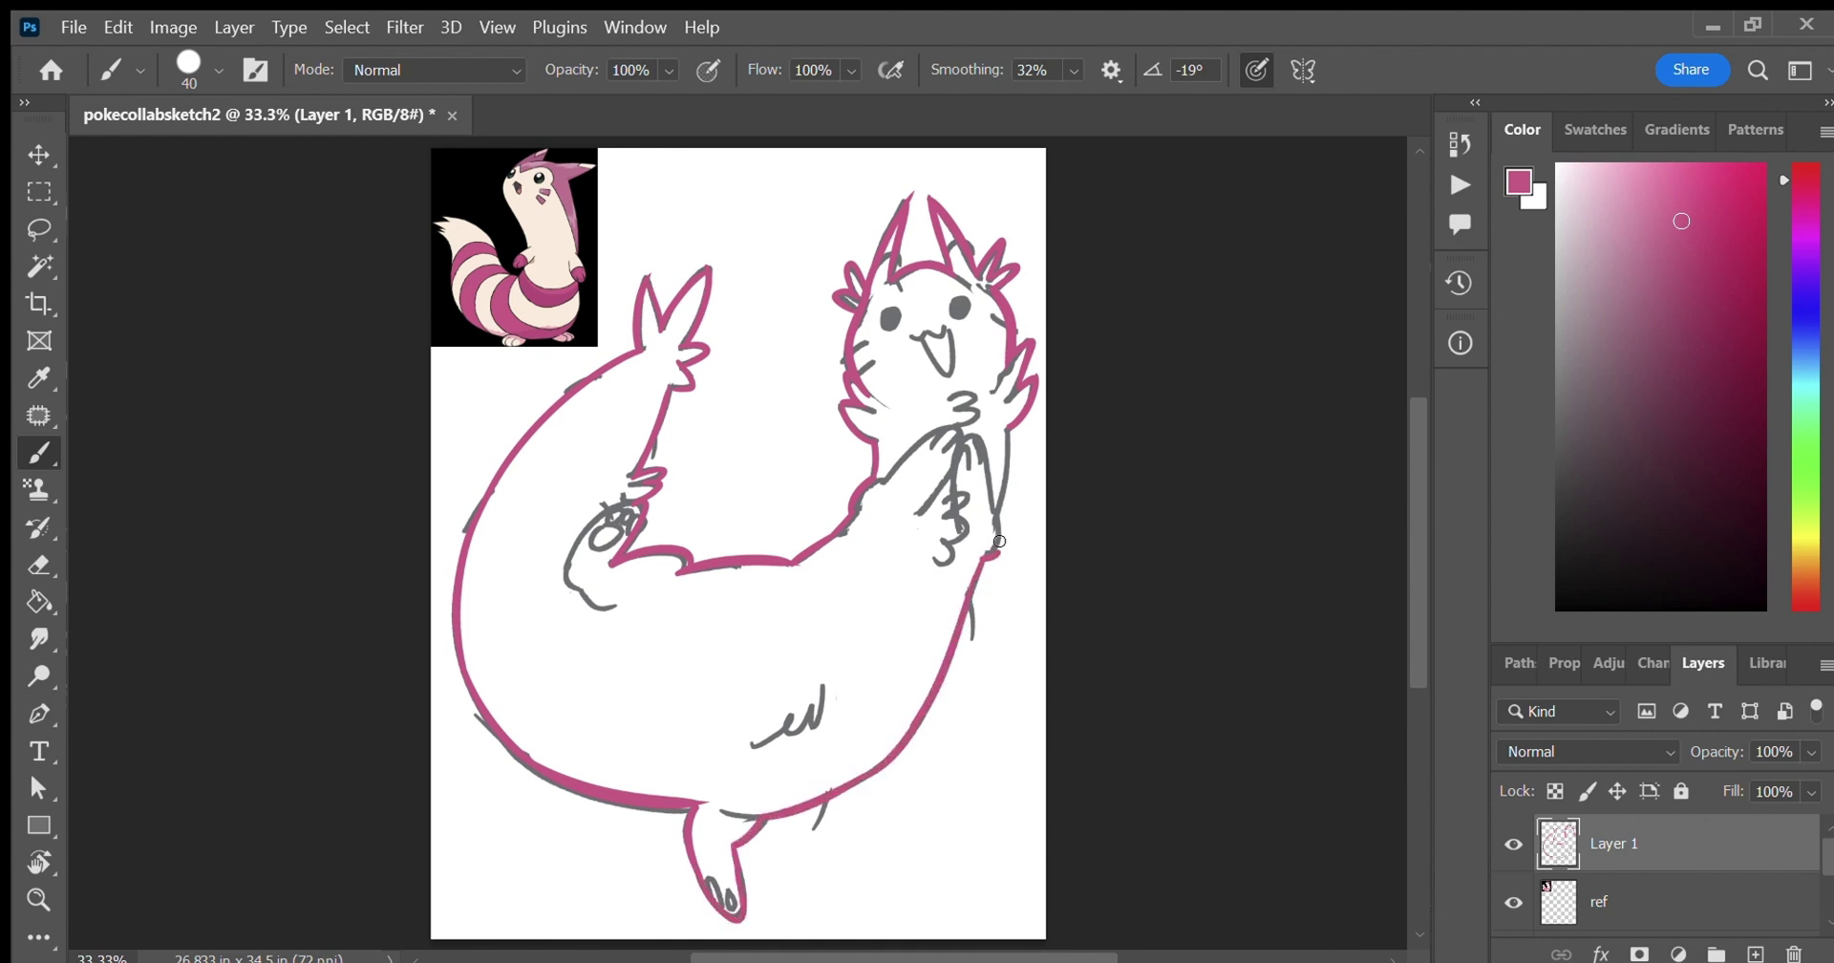
key("g")
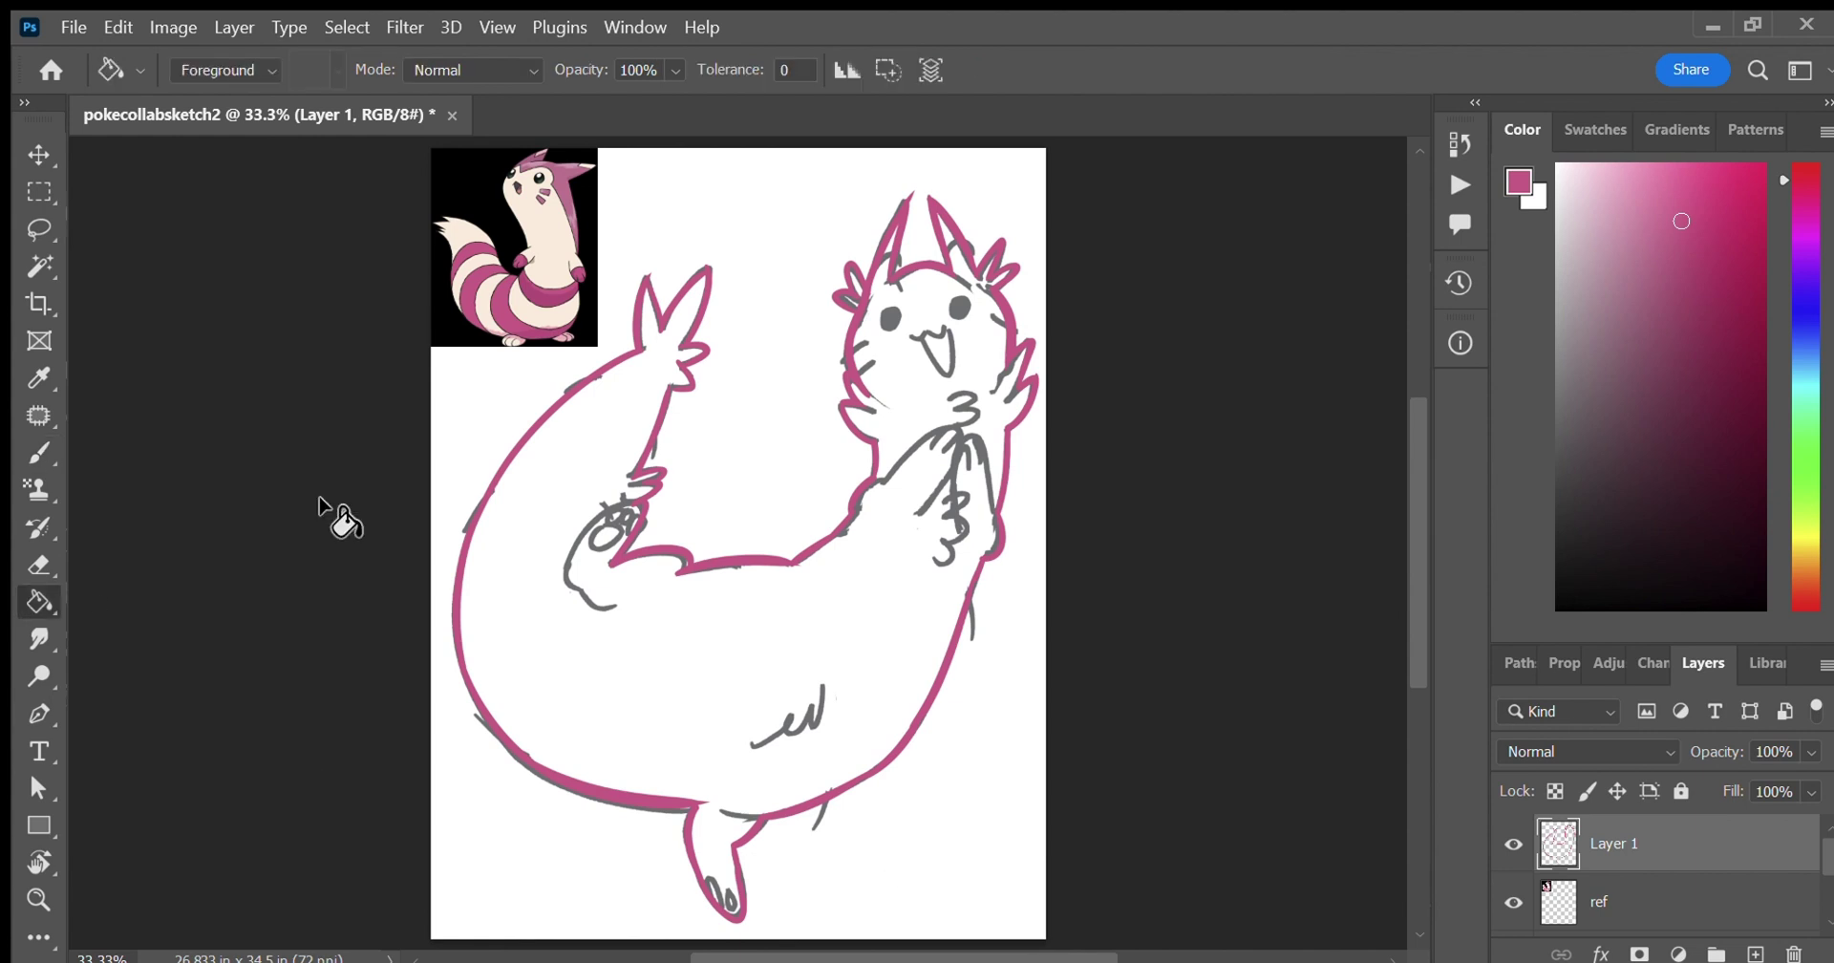
Limit the fill to contiguous pixels and fill the outlined creature with dark pink on Layer 1.
left_click(618, 673)
key("ctrl+z")
left_click(887, 70)
left_click(616, 546)
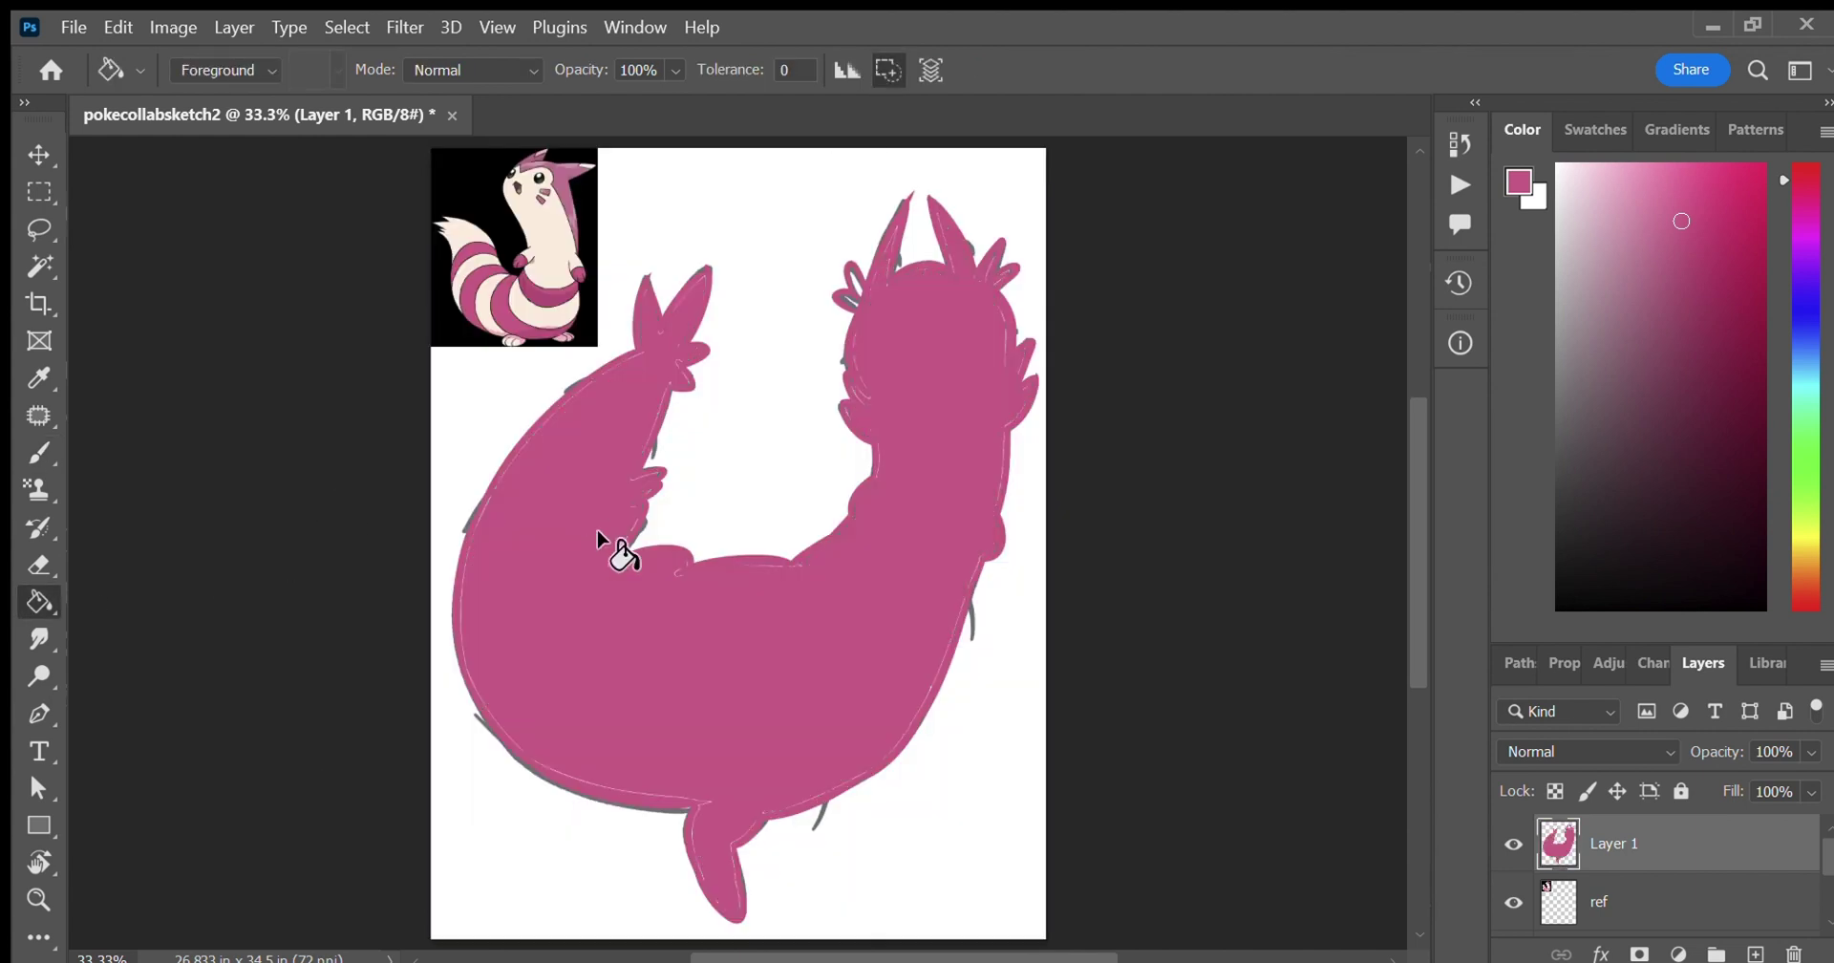
Brush over the unfilled gaps along the edges of the ears, cheeks, arm, back, belly and hanging foot in dark pink.
left_click(29, 461)
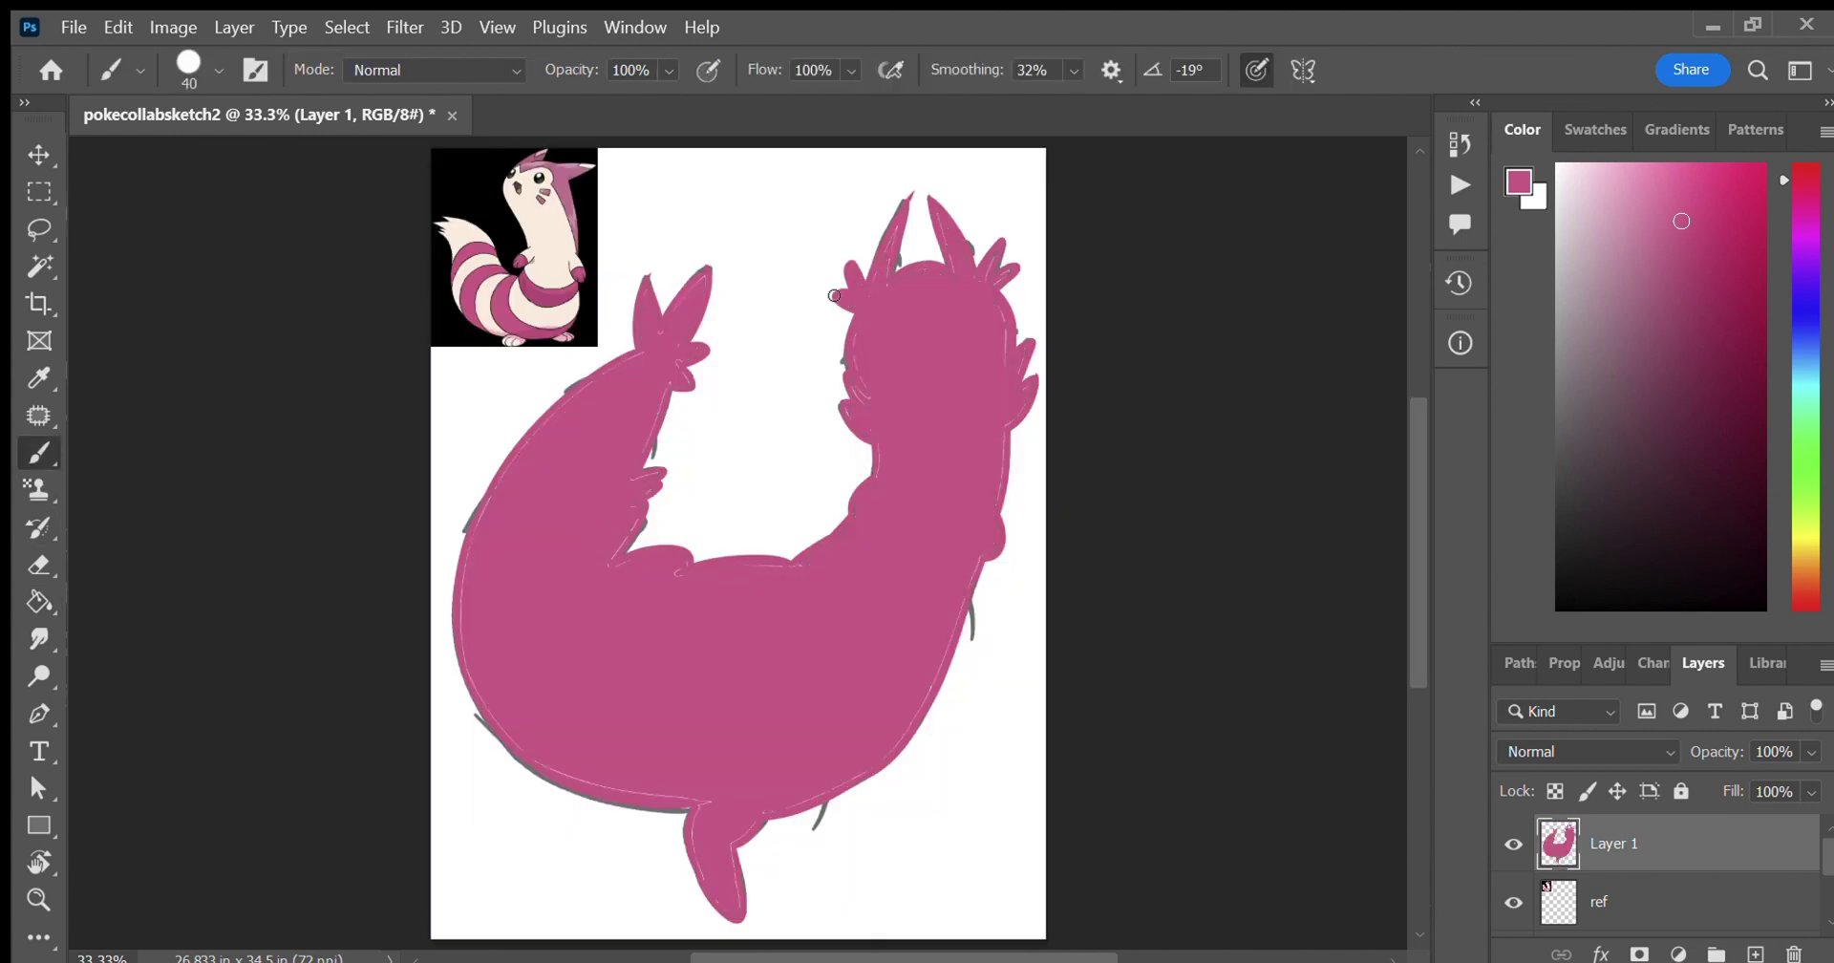
left_click_drag(897, 217, 884, 255)
left_click_drag(994, 317, 1027, 346)
left_click_drag(989, 508, 1001, 441)
left_click_drag(731, 902, 724, 842)
left_click_drag(513, 740, 625, 786)
mouse_move(474, 532)
left_mouse_down()
mouse_move(454, 579)
mouse_move(469, 670)
left_mouse_up()
left_click_drag(750, 564, 776, 571)
Lower Layer 1's opacity to 51% and sample the cream colour from the reference image.
key("e")
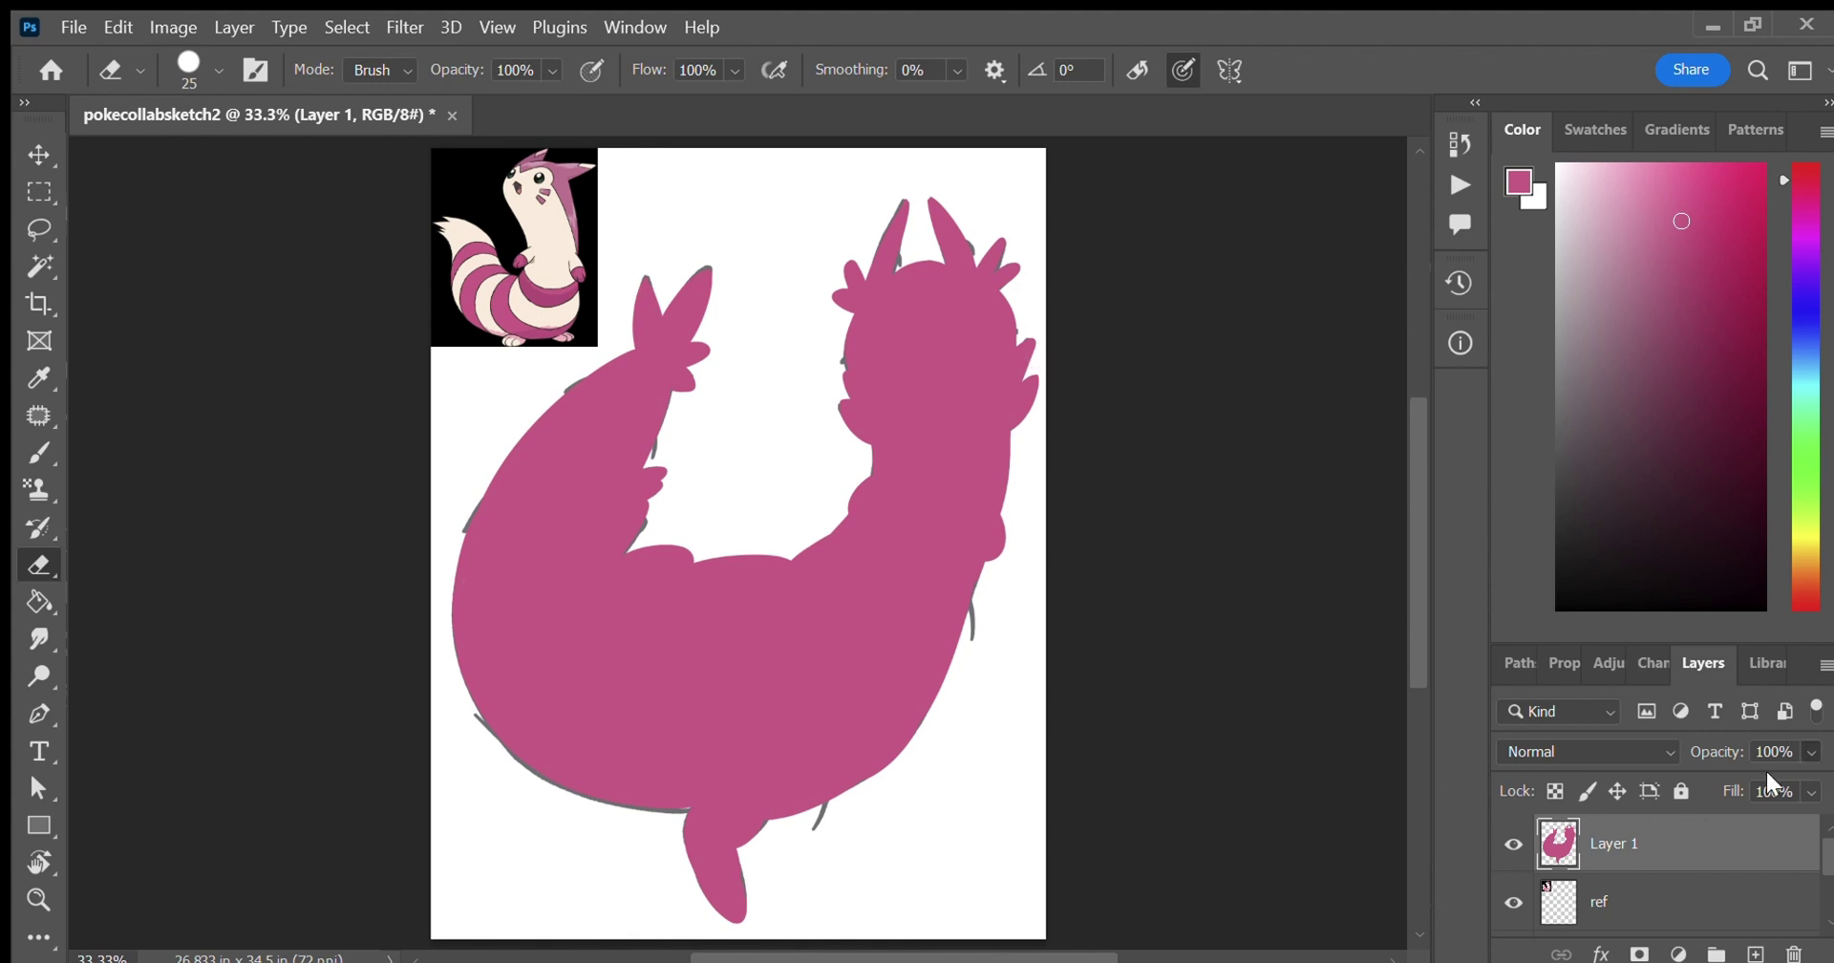
left_click_drag(1719, 752, 1672, 752)
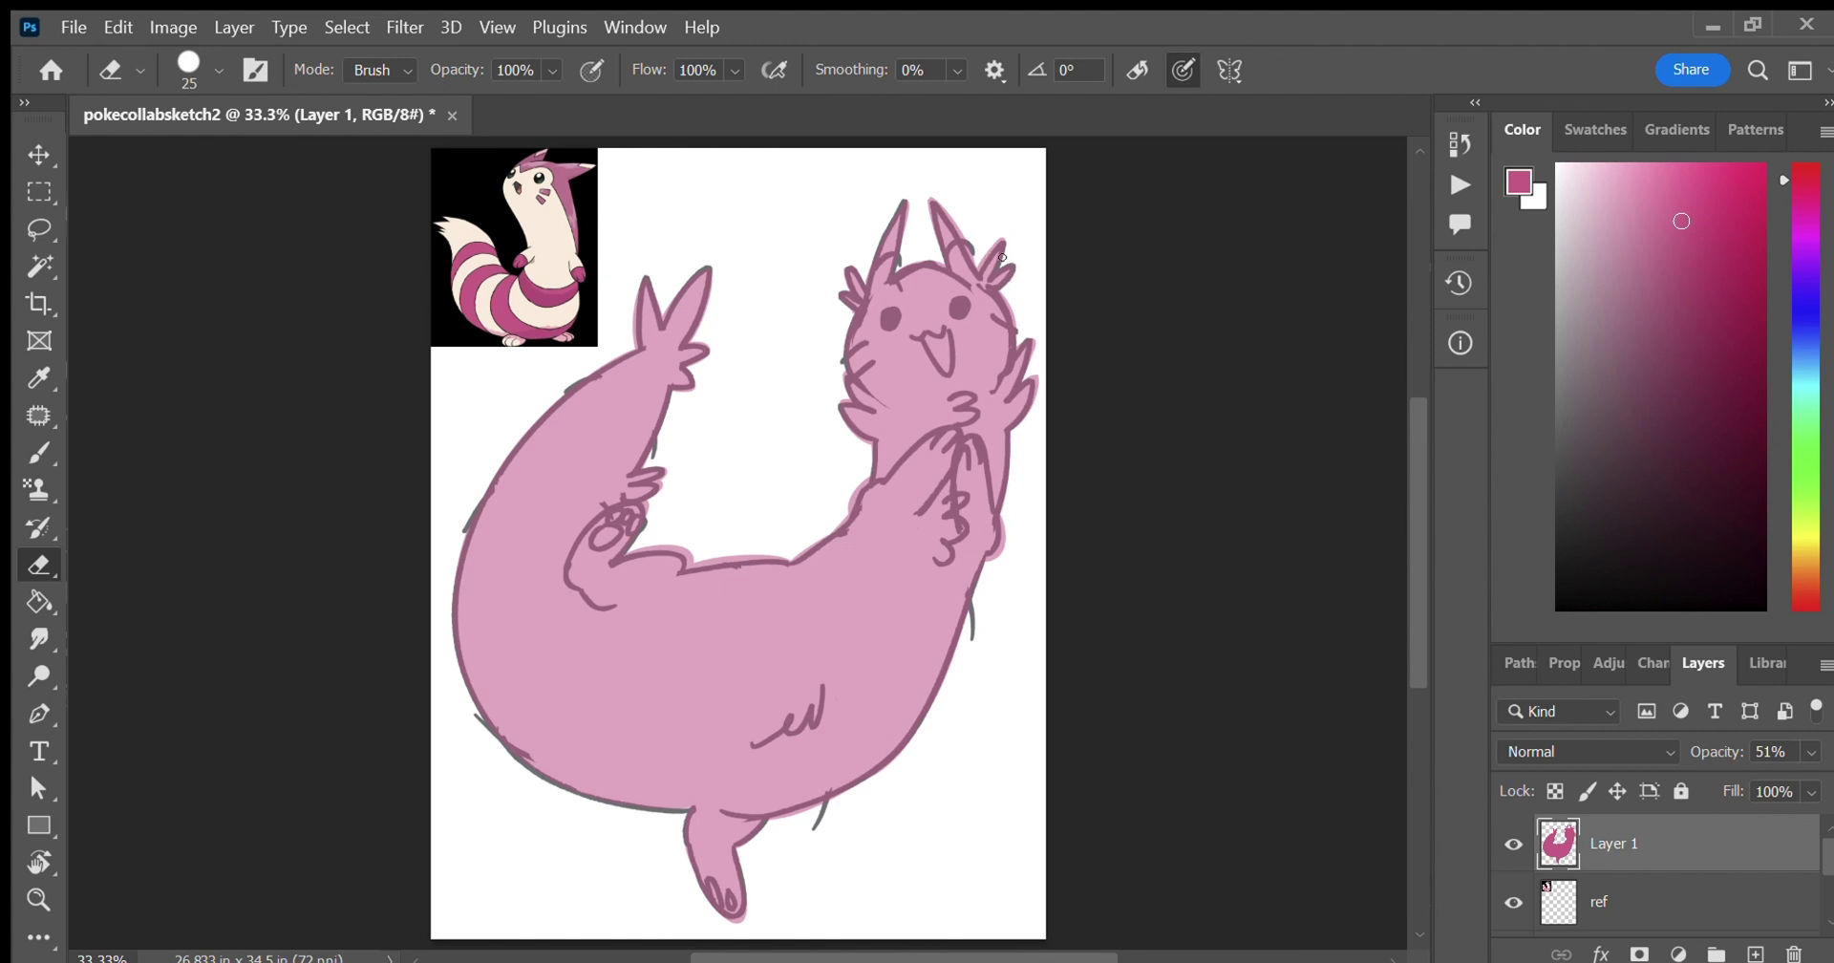
key("i")
left_click(496, 239)
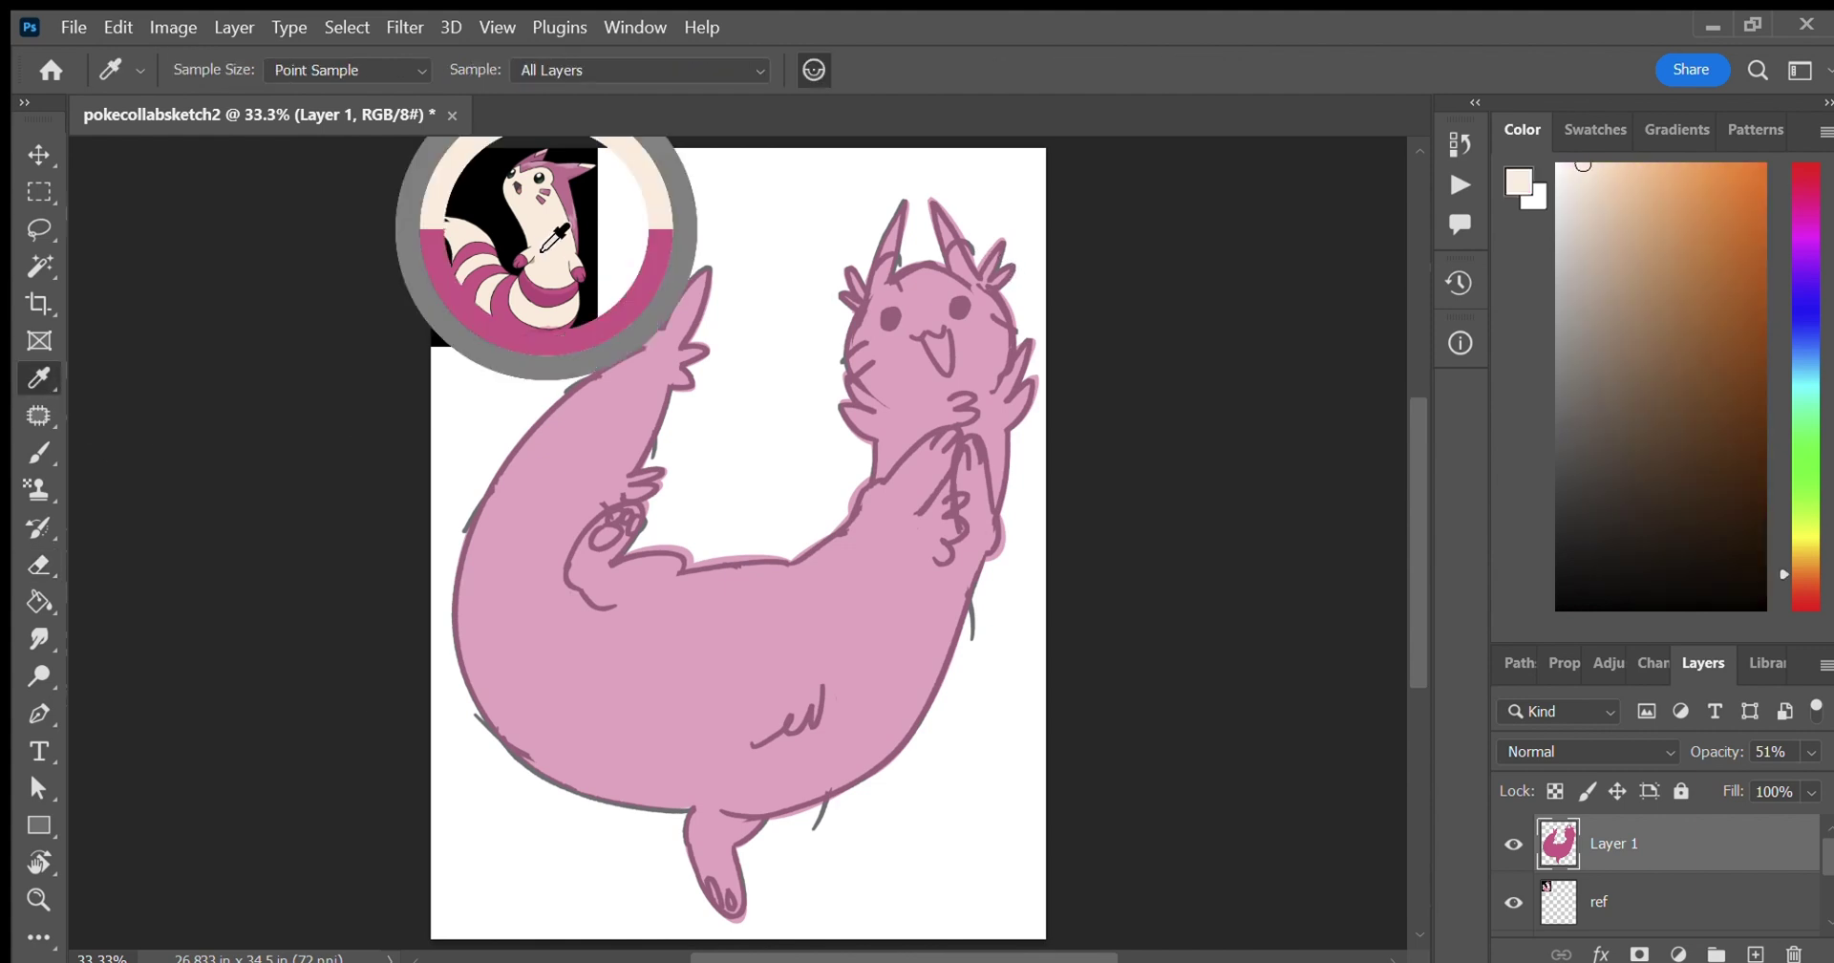
Outline the face mask around the eyes and both sides of the neck in cream.
key("b")
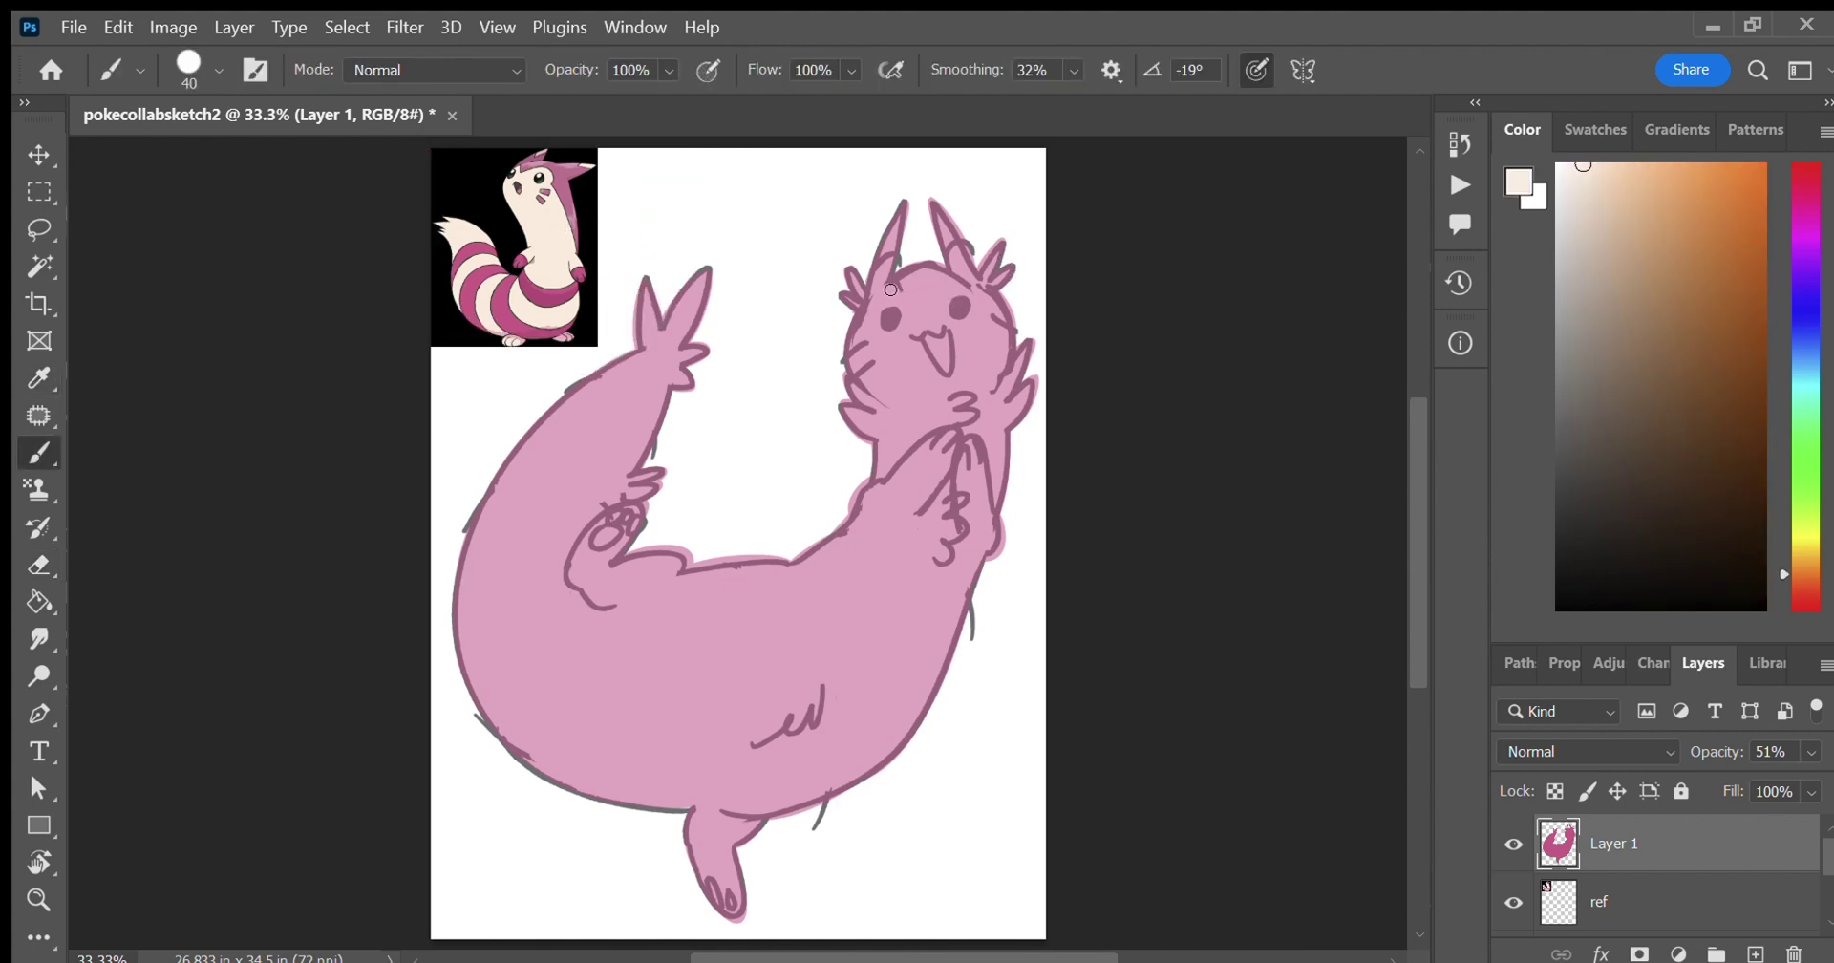
mouse_move(871, 319)
left_mouse_down()
mouse_move(976, 301)
mouse_move(958, 284)
mouse_move(924, 311)
mouse_move(989, 322)
mouse_move(991, 399)
left_mouse_up()
key("ctrl+z")
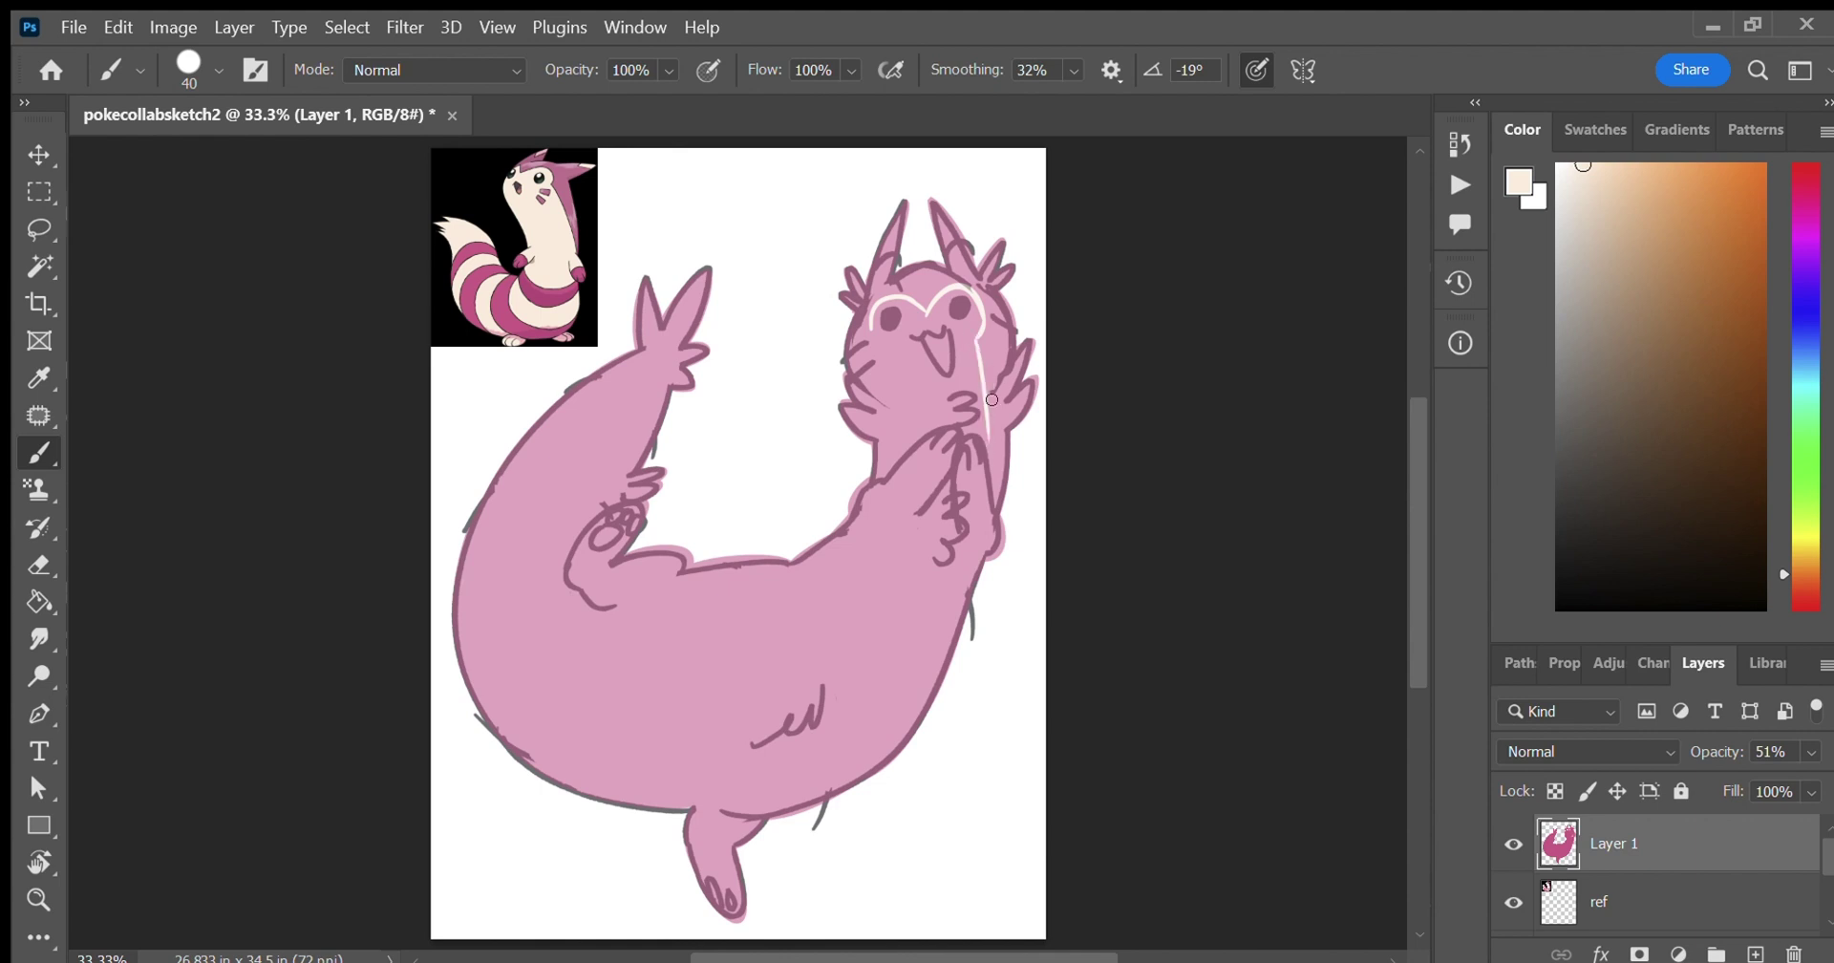
key("ctrl+z")
left_click_drag(976, 339, 995, 505)
key("ctrl+z")
left_click_drag(990, 423, 997, 515)
key("ctrl+z")
left_click_drag(989, 422, 991, 503)
mouse_move(872, 307)
left_mouse_down()
mouse_move(858, 446)
mouse_move(882, 487)
left_mouse_up()
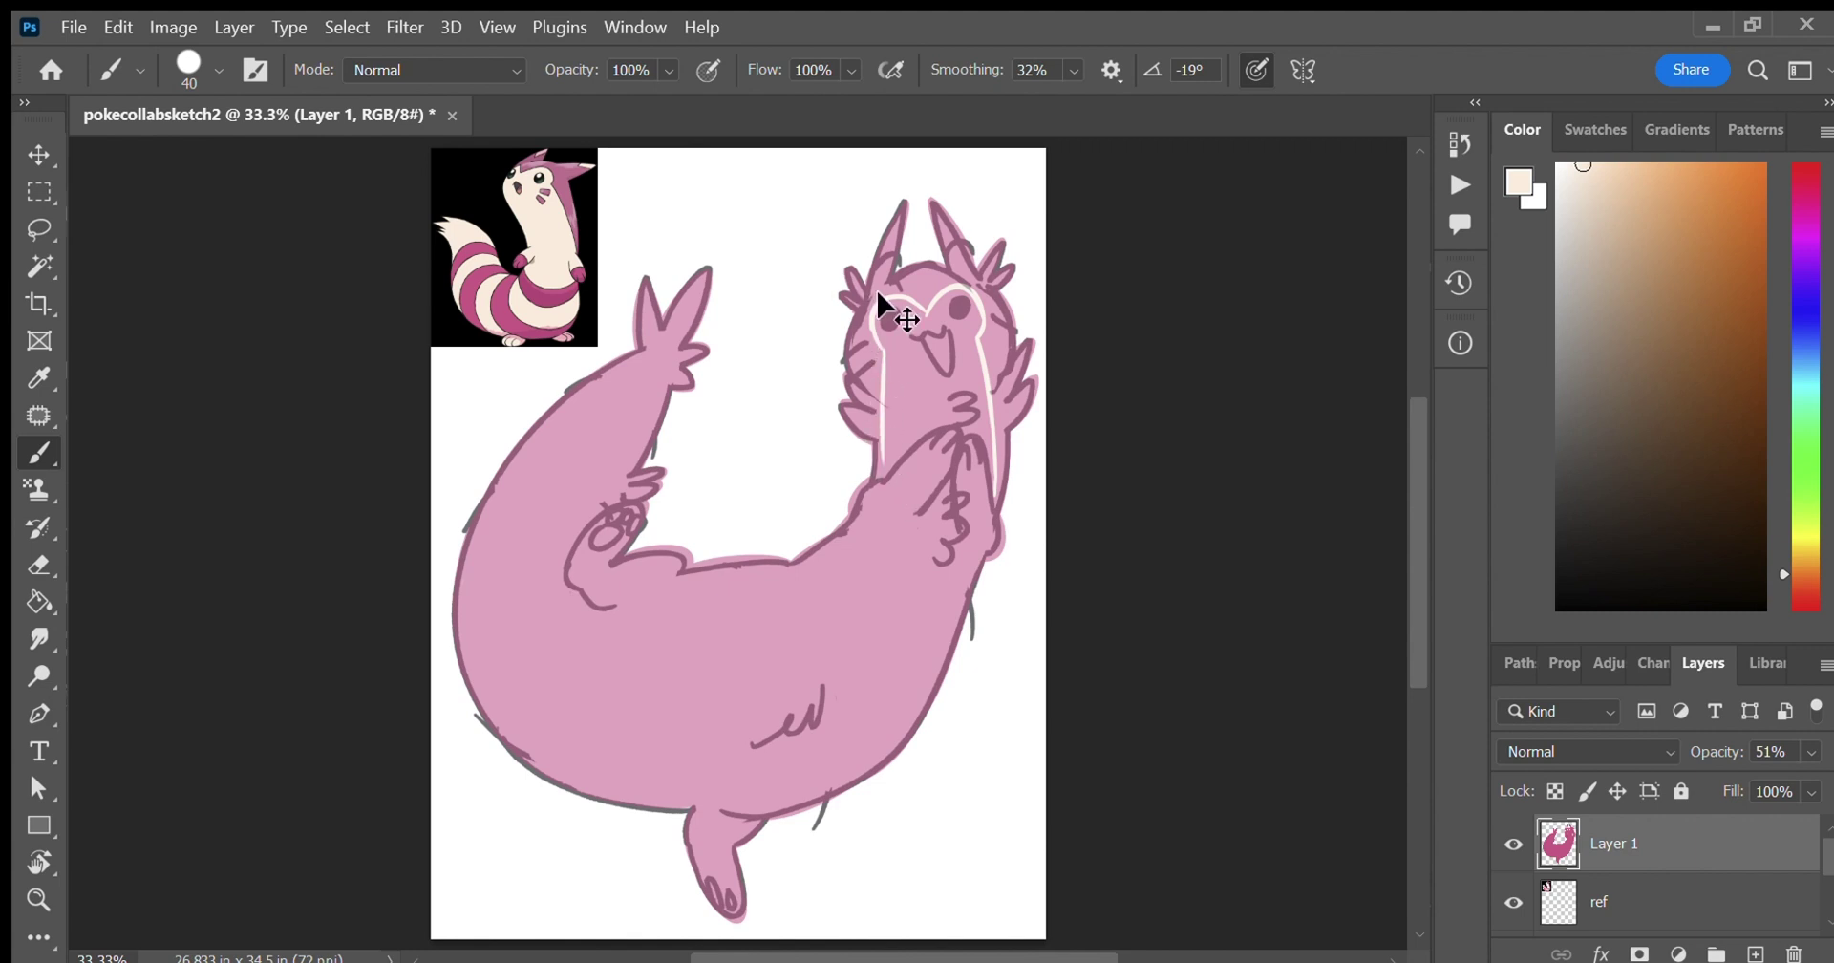
Fill the outlined face and neck with cream down to a curved edge at the paws.
mouse_move(878, 330)
left_mouse_down()
mouse_move(952, 304)
mouse_move(960, 336)
mouse_move(940, 297)
mouse_move(931, 320)
mouse_move(970, 312)
left_mouse_up()
key("ctrl+z")
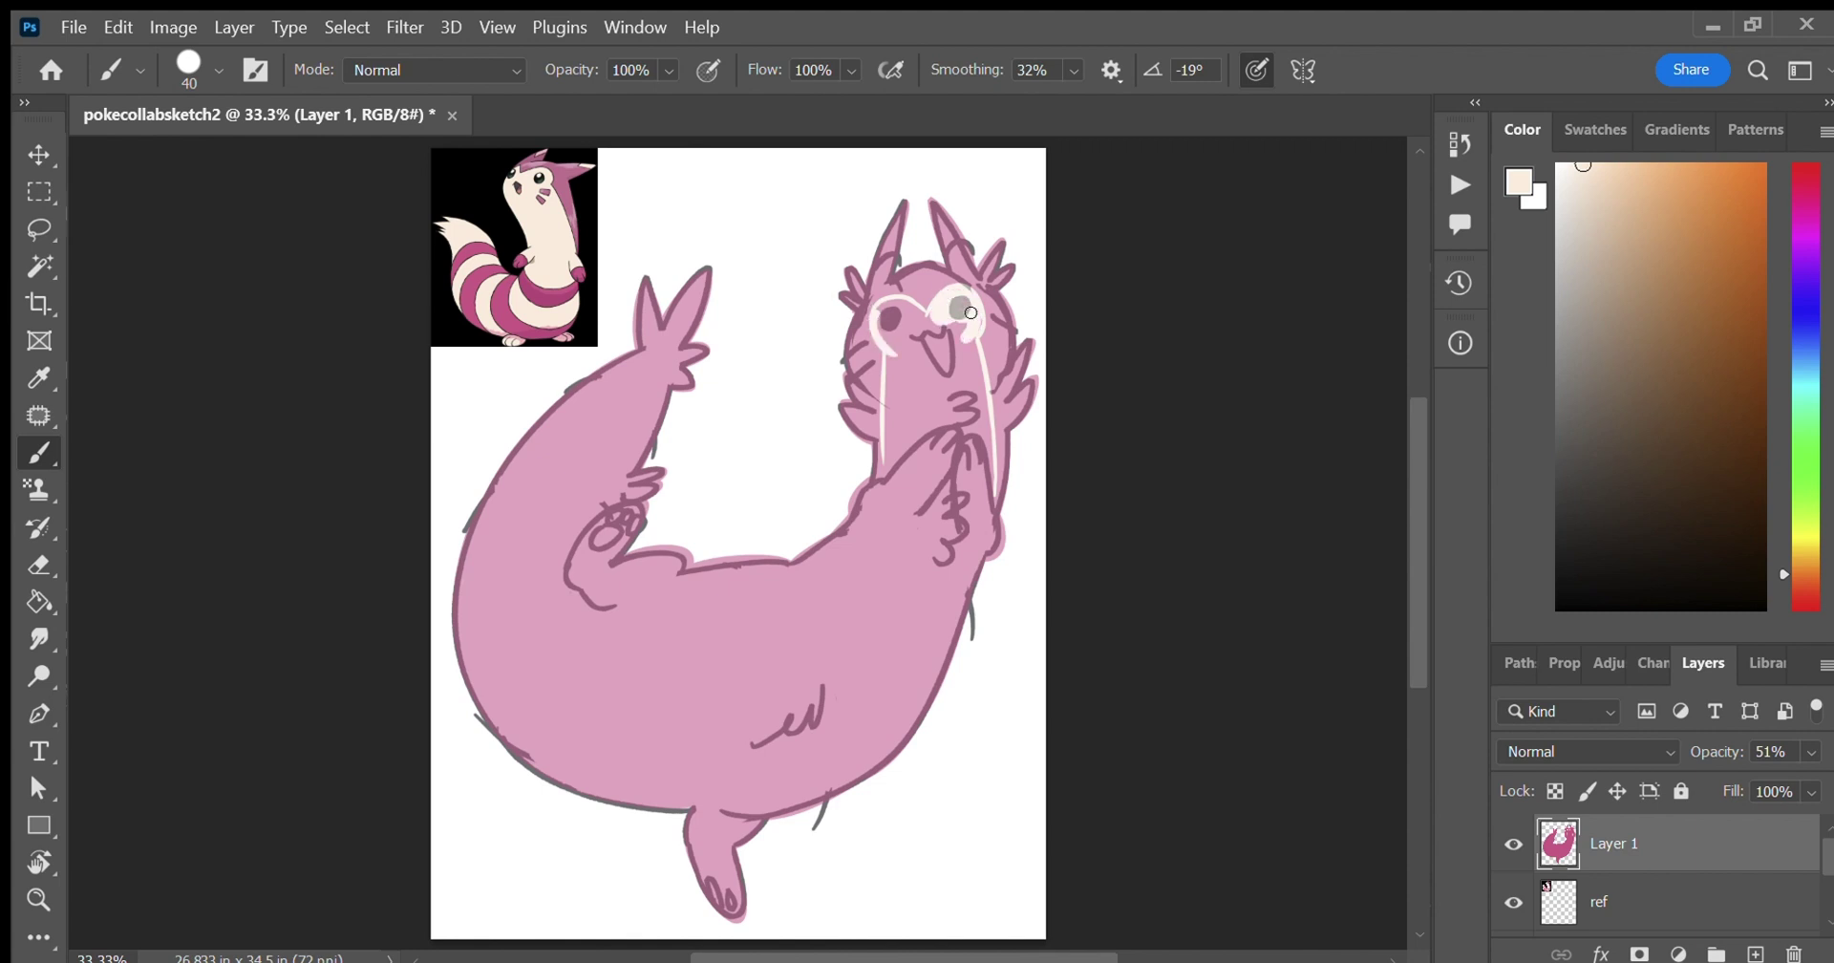
mouse_move(908, 457)
left_mouse_down()
mouse_move(959, 480)
mouse_move(984, 459)
mouse_move(971, 487)
mouse_move(989, 483)
mouse_move(971, 468)
mouse_move(946, 499)
mouse_move(896, 450)
mouse_move(963, 419)
mouse_move(903, 446)
mouse_move(947, 418)
mouse_move(989, 448)
mouse_move(987, 478)
mouse_move(987, 451)
mouse_move(944, 496)
mouse_move(949, 469)
mouse_move(936, 480)
mouse_move(959, 469)
mouse_move(966, 499)
mouse_move(930, 417)
mouse_move(883, 449)
mouse_move(876, 478)
mouse_move(884, 421)
mouse_move(886, 474)
mouse_move(923, 425)
mouse_move(882, 425)
mouse_move(886, 391)
mouse_move(986, 432)
left_mouse_up()
mouse_move(938, 359)
left_mouse_down()
mouse_move(978, 408)
mouse_move(972, 343)
mouse_move(923, 314)
mouse_move(948, 324)
mouse_move(919, 361)
mouse_move(959, 388)
mouse_move(905, 324)
left_mouse_up()
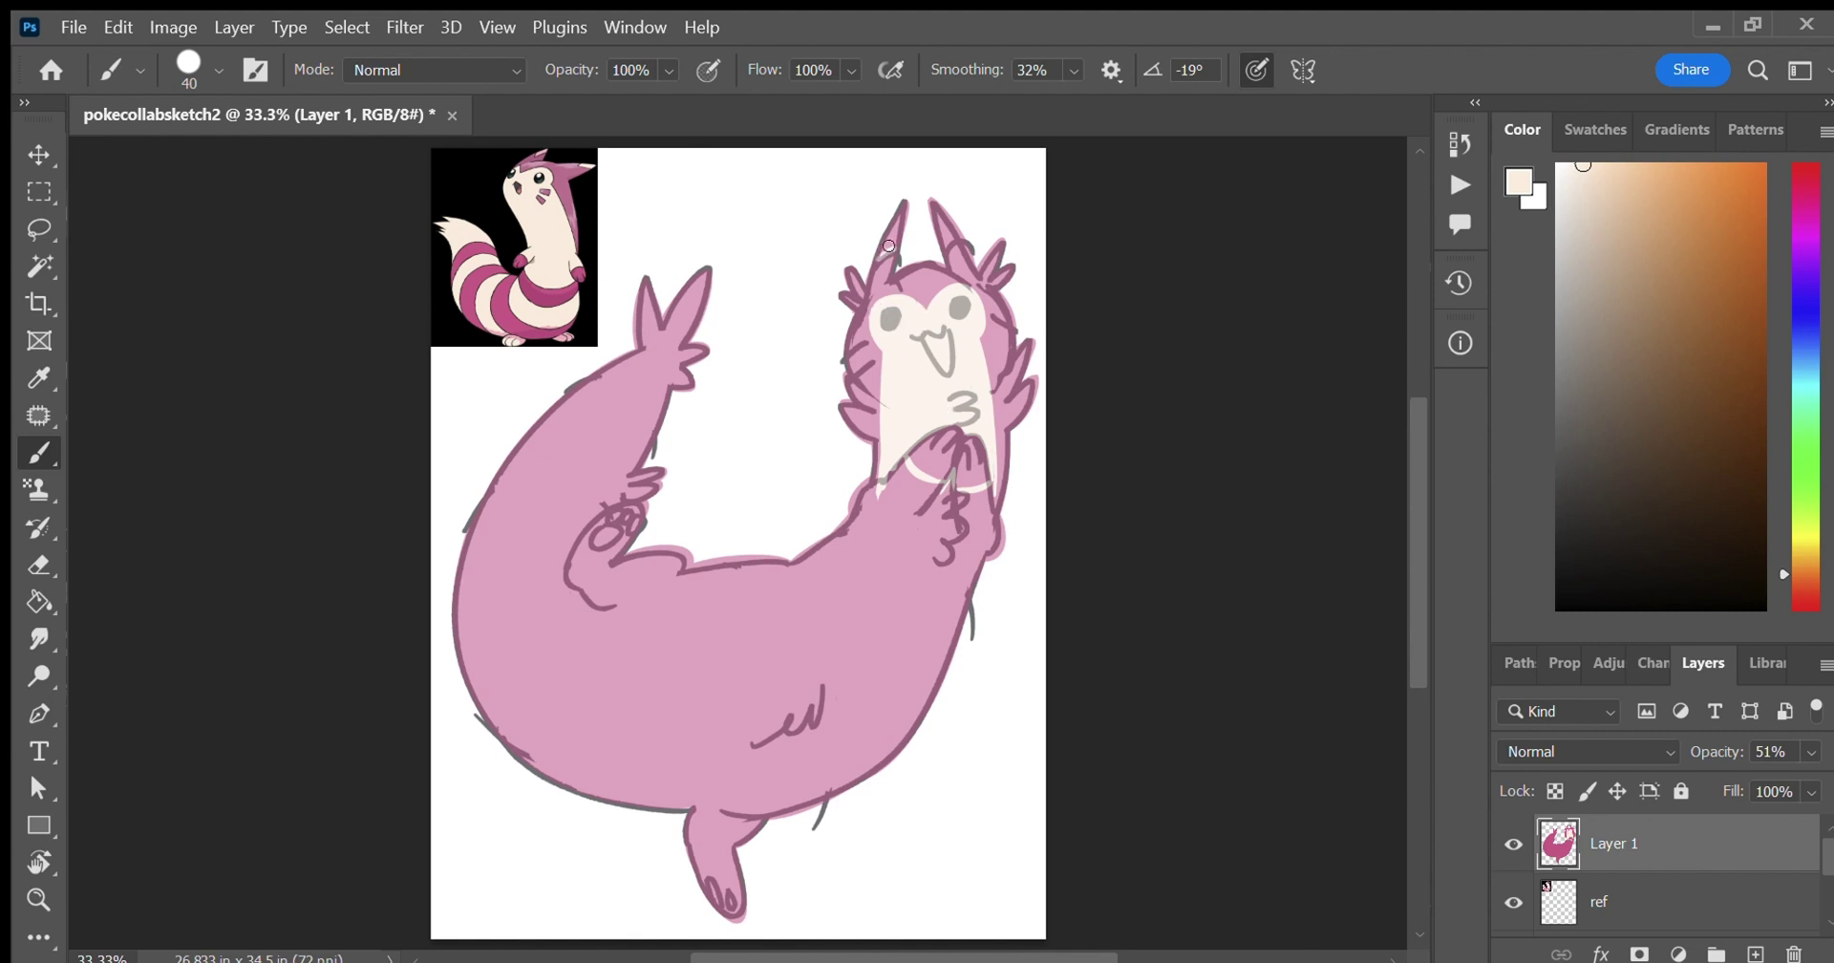
Add a new layer clipped to Layer 1 and paint the pointed ears and both elbows cream.
left_click(1755, 953)
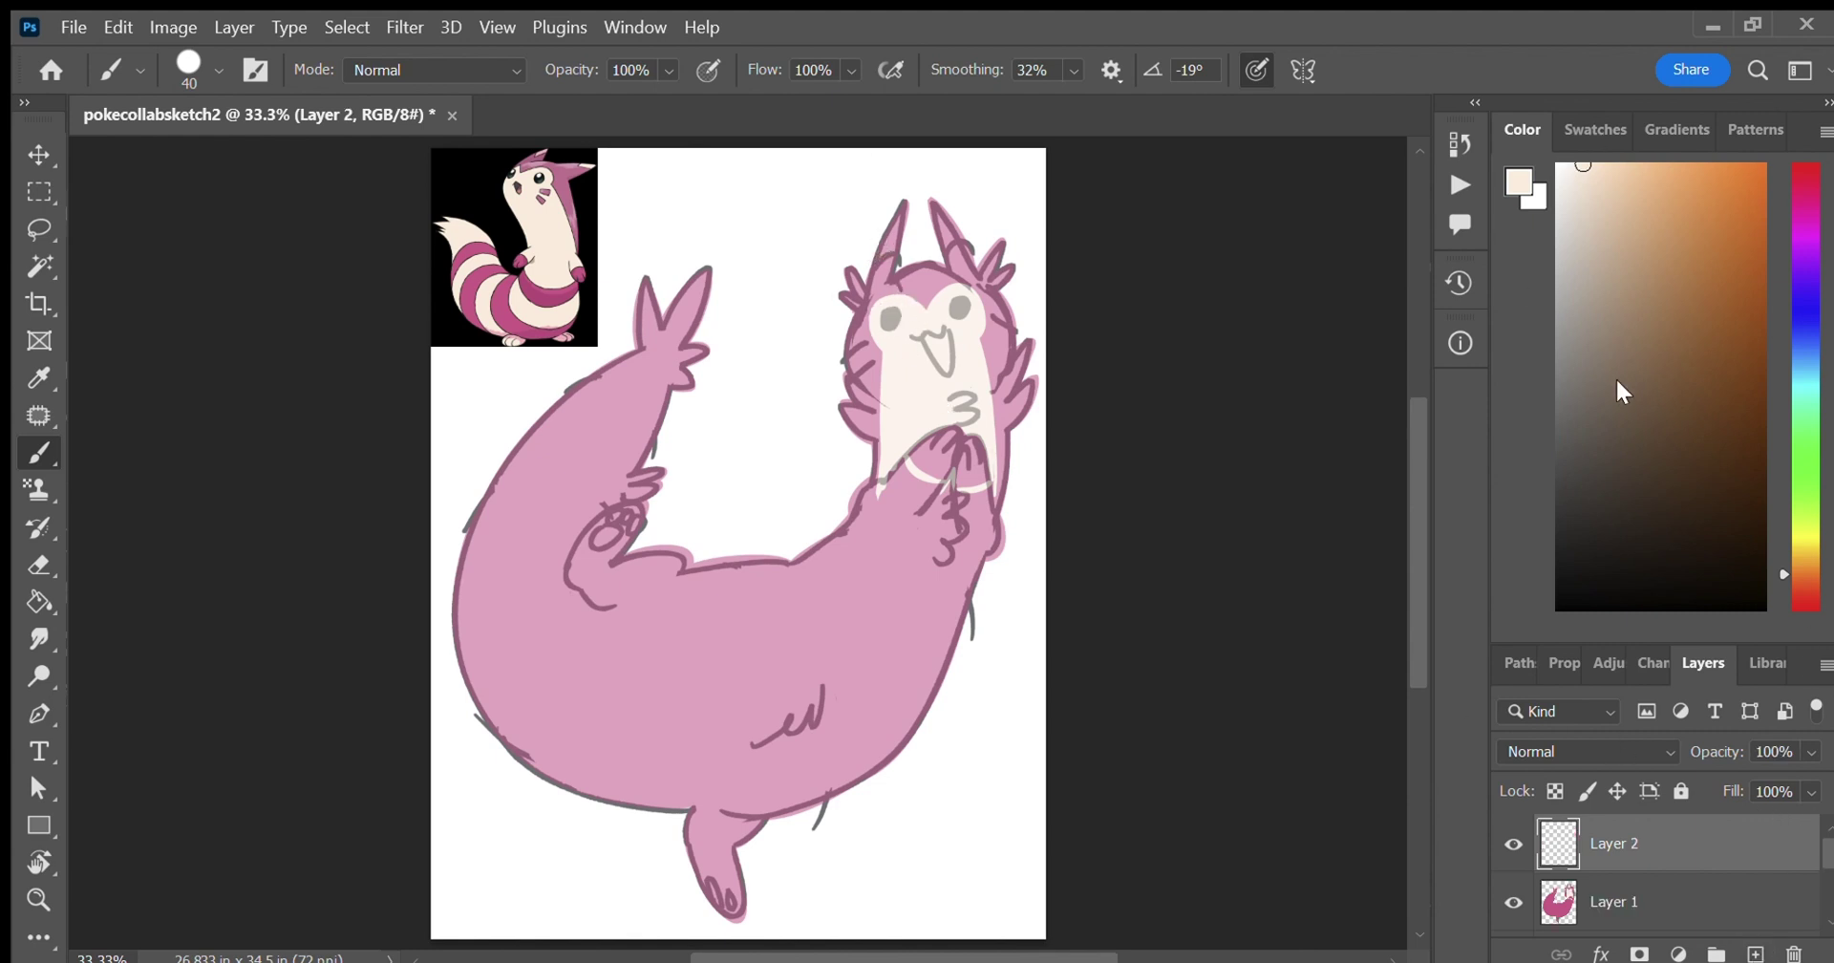
key("ctrl+alt+g")
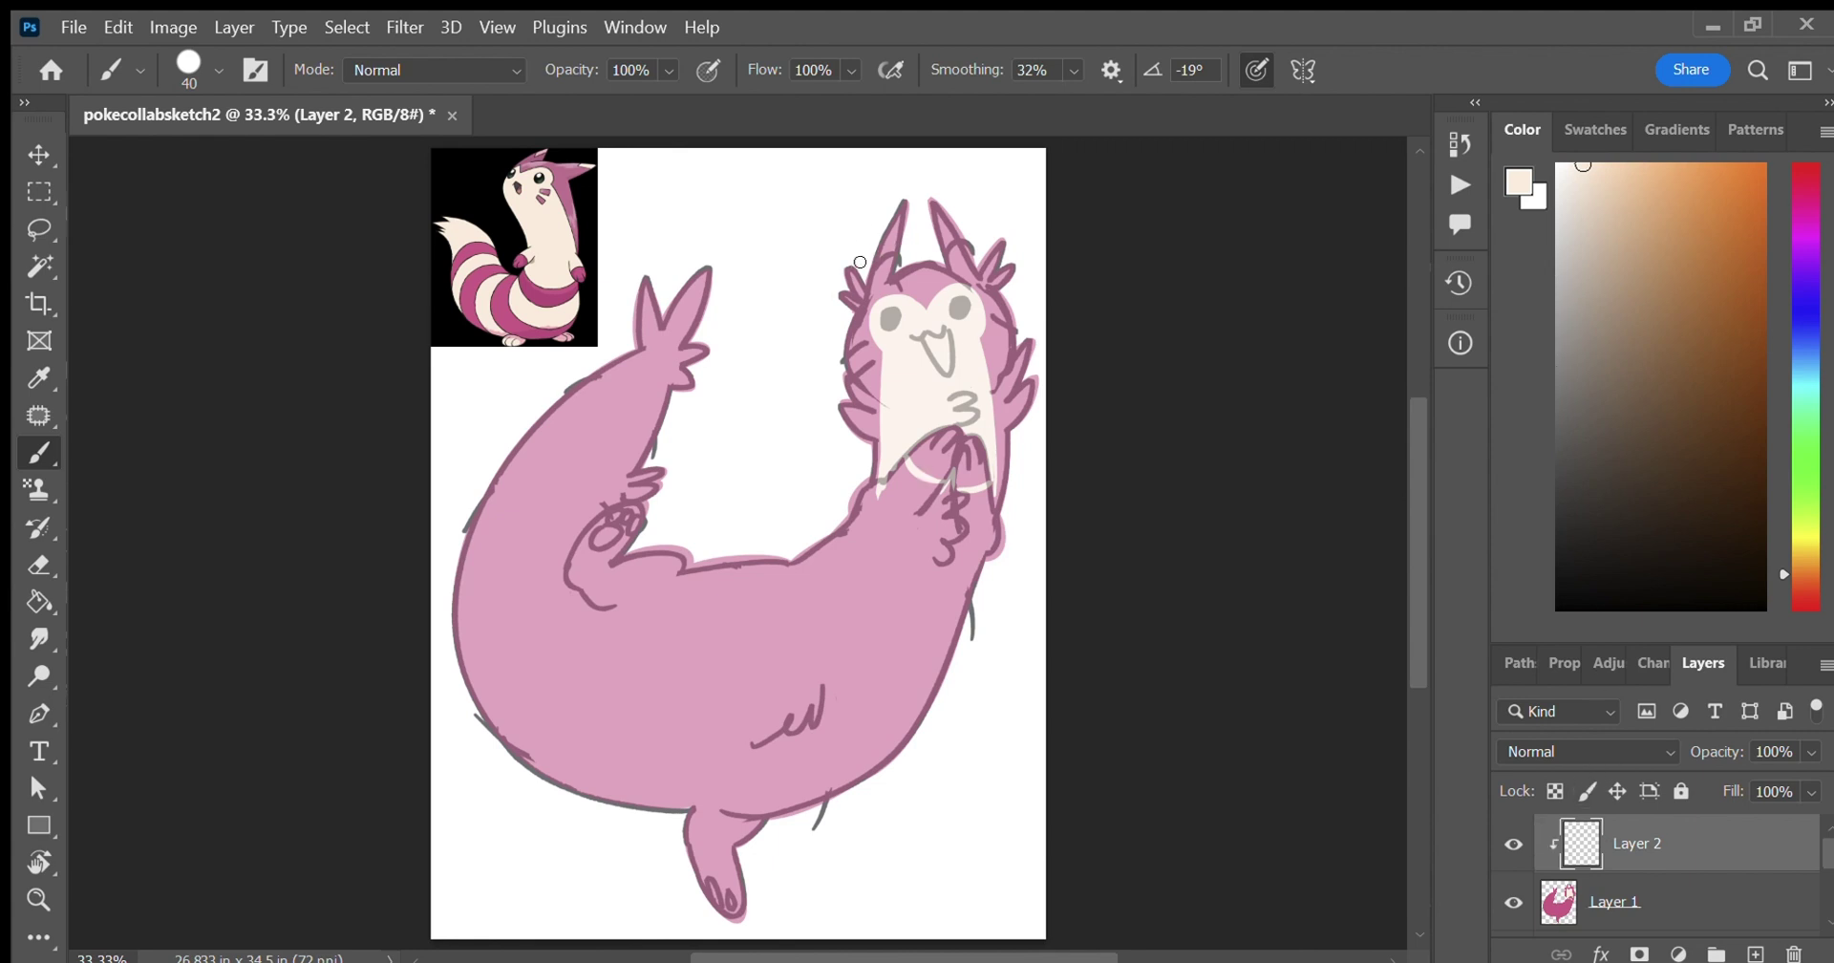
mouse_move(860, 261)
left_mouse_down()
mouse_move(907, 238)
mouse_move(886, 222)
mouse_move(922, 196)
mouse_move(924, 226)
mouse_move(979, 223)
left_mouse_up()
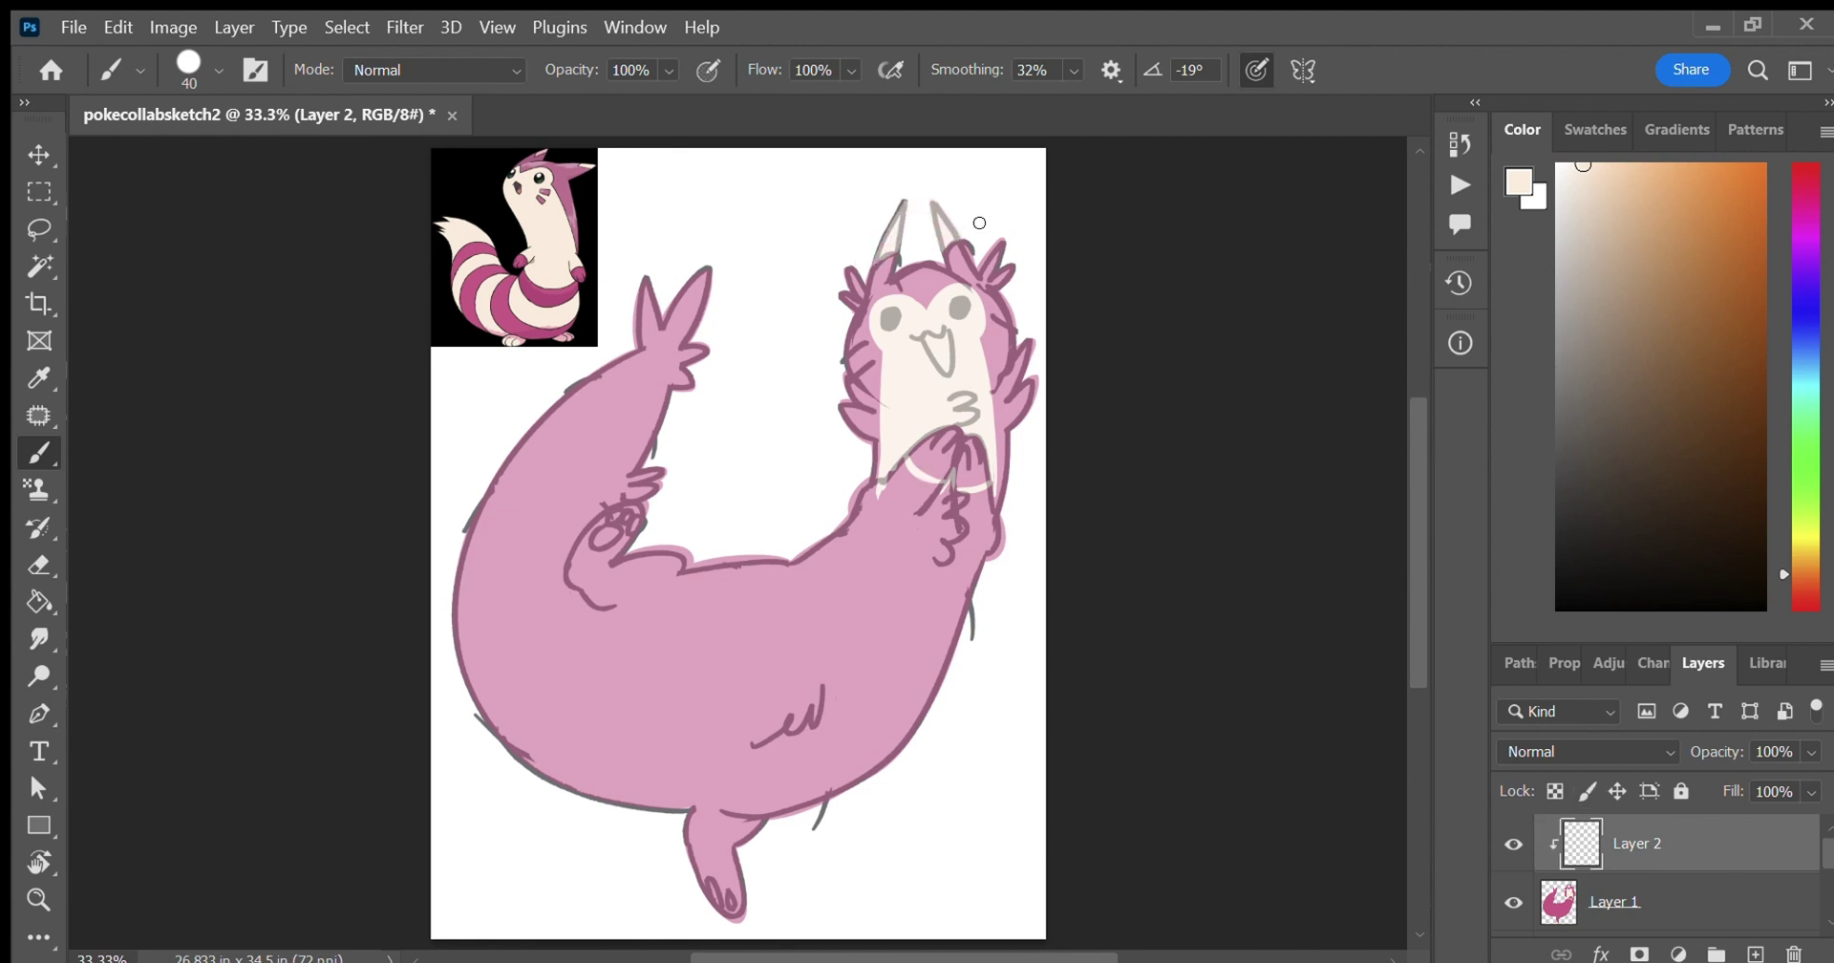
mouse_move(855, 490)
left_mouse_down()
mouse_move(892, 473)
mouse_move(871, 516)
left_mouse_up()
mouse_move(986, 467)
left_mouse_down()
mouse_move(993, 568)
mouse_move(983, 531)
left_mouse_up()
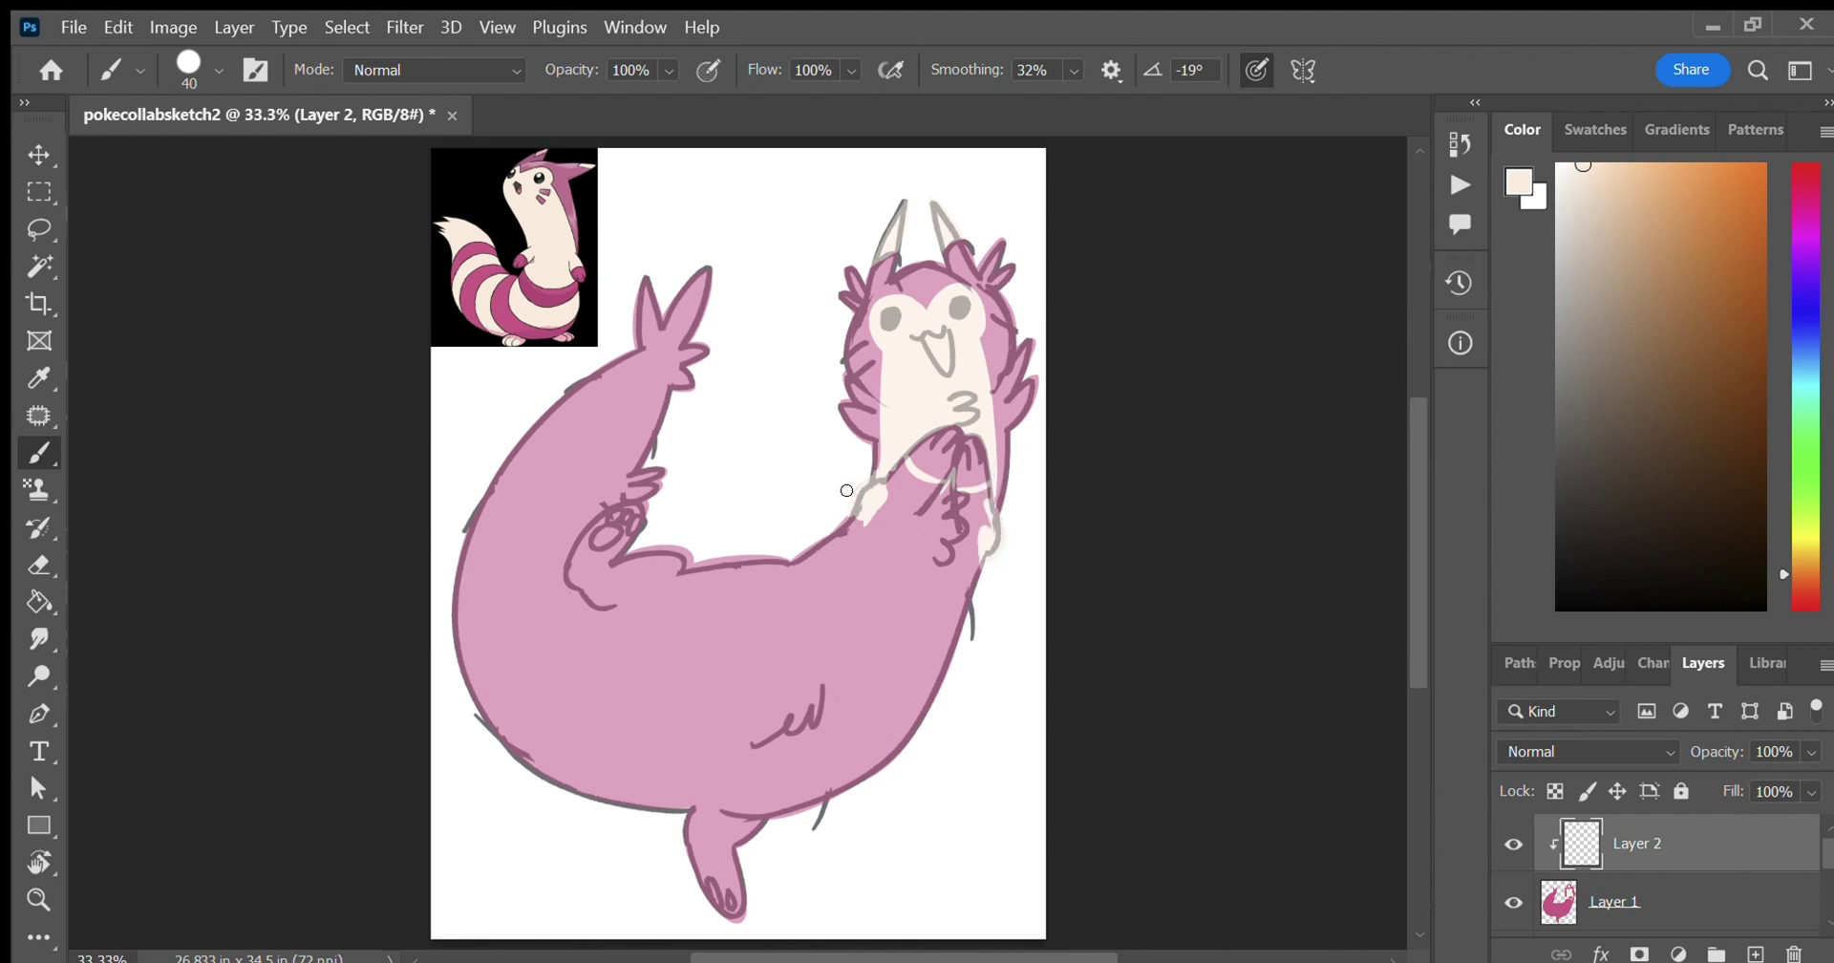
Paint the forearms and chest cream and draw the curved upper edge of the first body stripe.
left_click_drag(846, 490, 984, 561)
left_click_drag(823, 546, 960, 623)
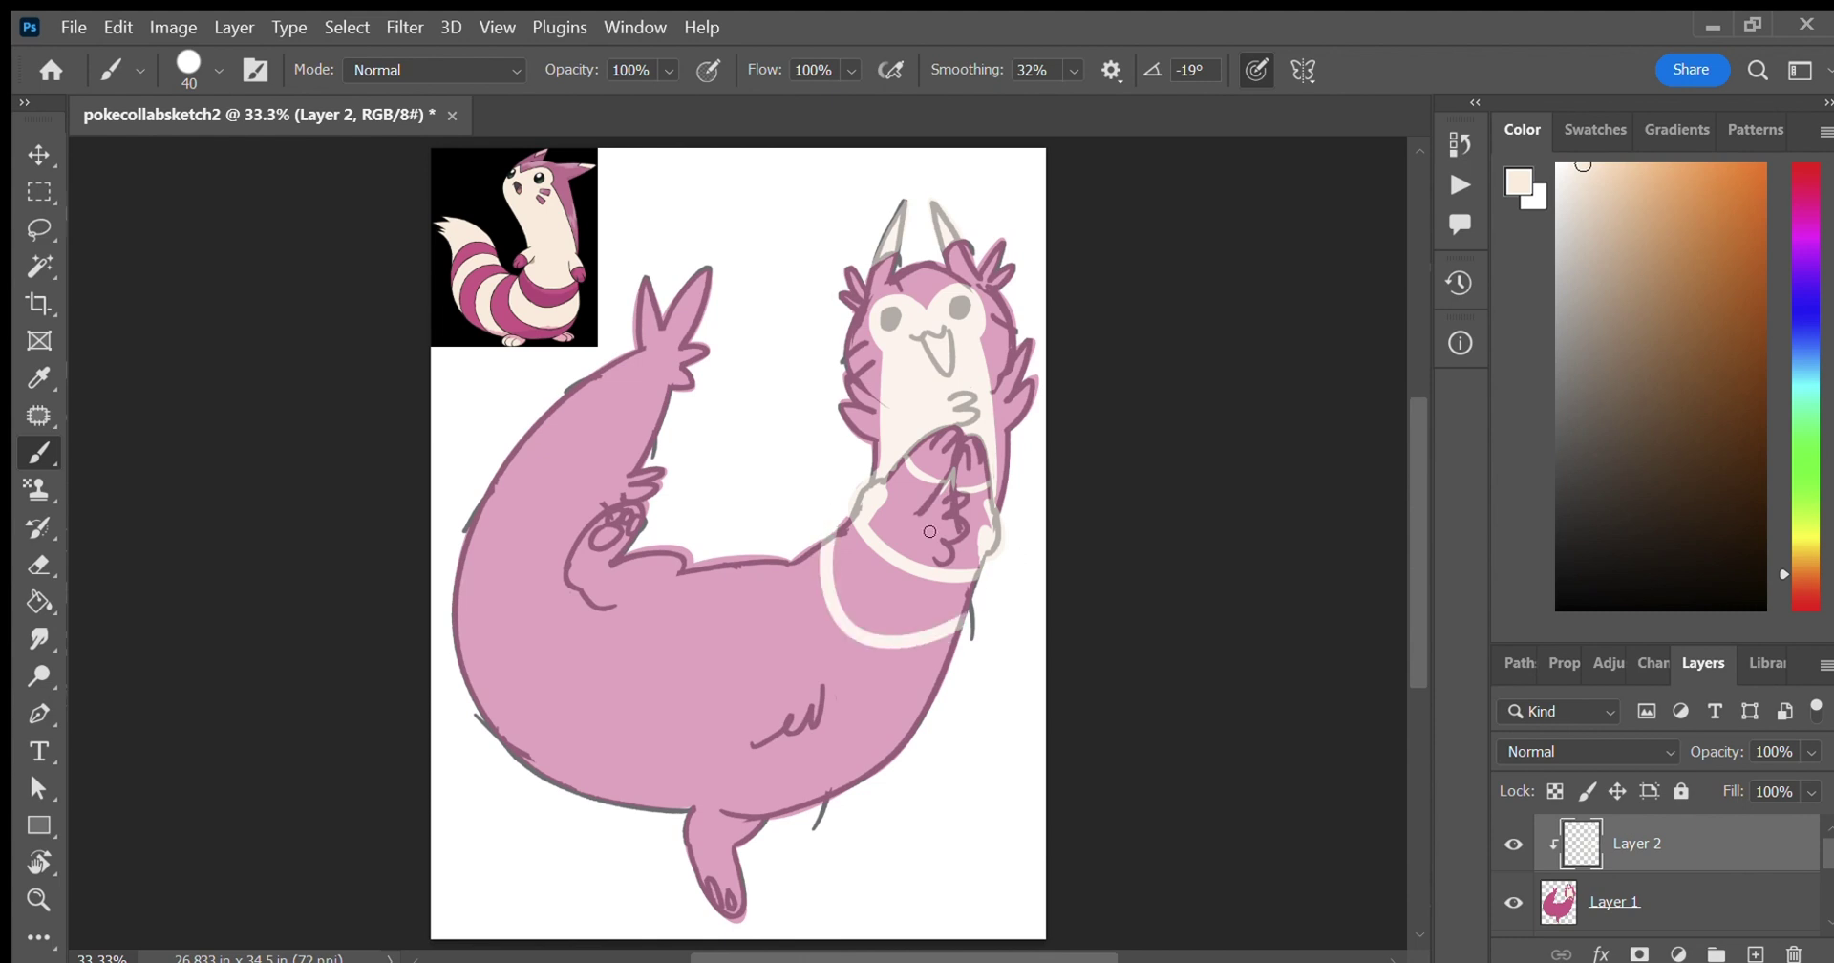
mouse_move(860, 493)
left_mouse_down()
mouse_move(879, 545)
mouse_move(885, 496)
mouse_move(903, 508)
mouse_move(884, 461)
mouse_move(943, 485)
mouse_move(943, 530)
mouse_move(893, 490)
mouse_move(916, 536)
mouse_move(936, 505)
mouse_move(908, 542)
mouse_move(981, 553)
mouse_move(989, 521)
mouse_move(975, 531)
mouse_move(945, 491)
mouse_move(977, 504)
mouse_move(984, 488)
mouse_move(944, 495)
mouse_move(924, 565)
mouse_move(984, 555)
mouse_move(947, 547)
mouse_move(944, 514)
mouse_move(988, 526)
left_mouse_up()
key("ctrl+z")
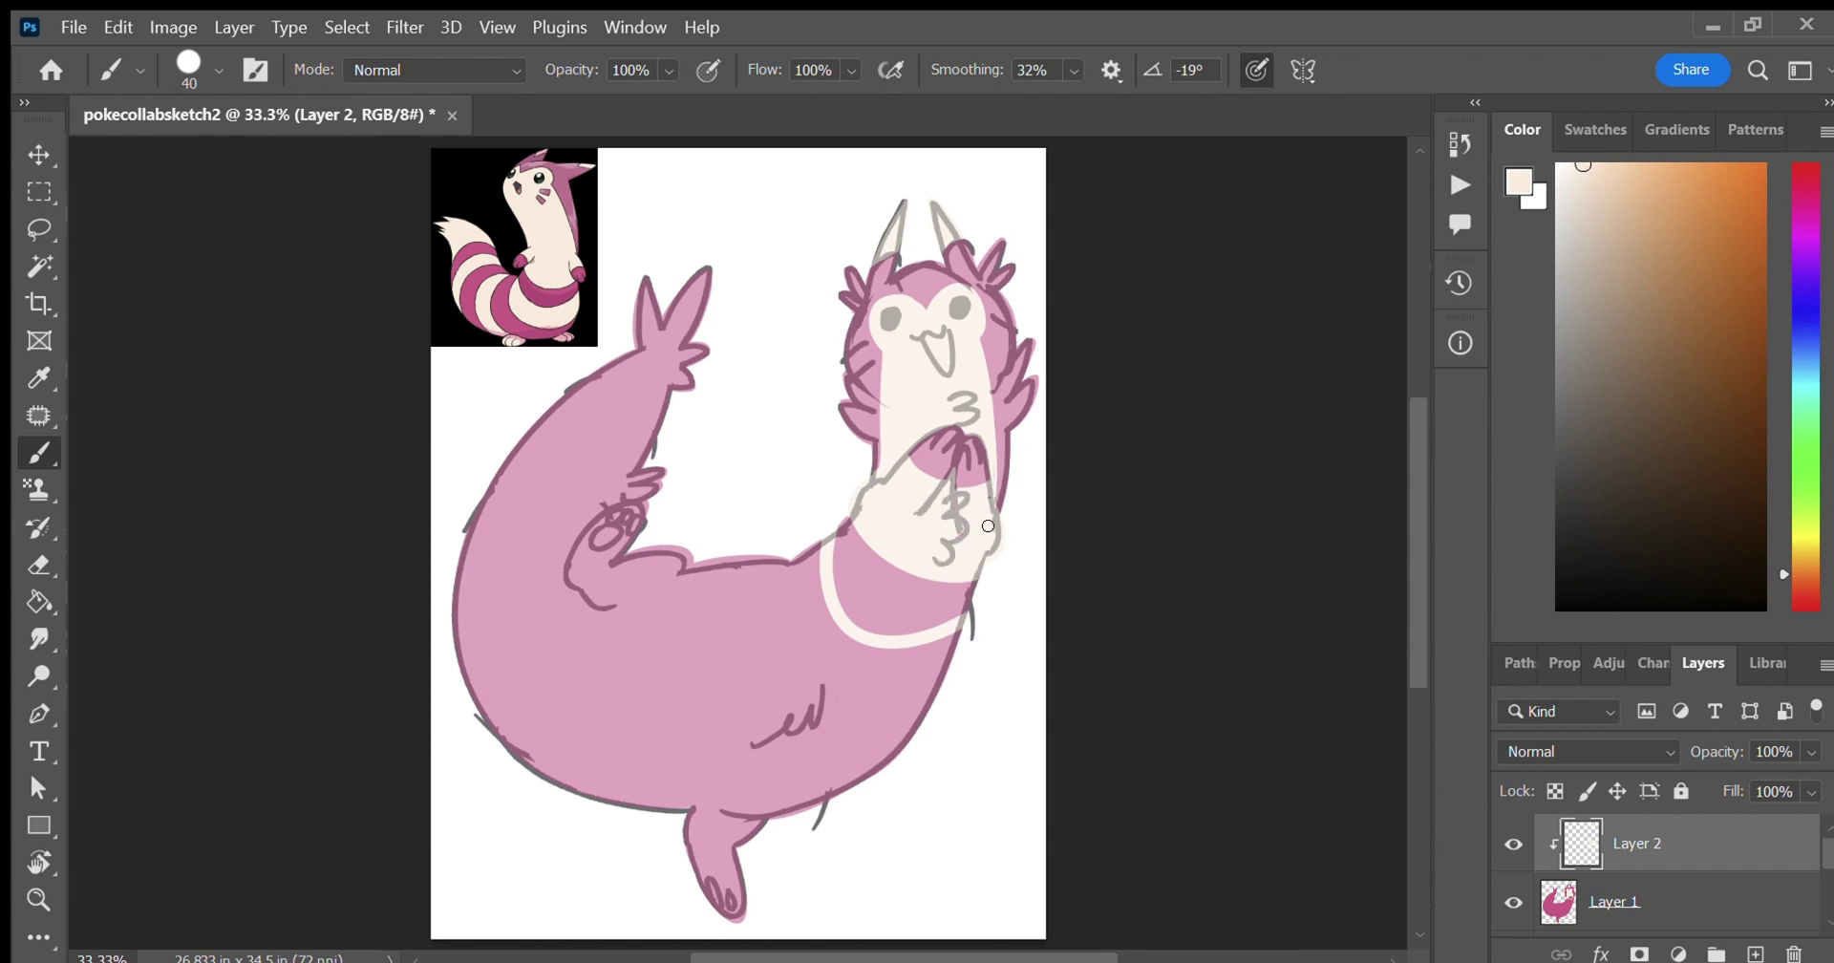
Rework the lower edge of the first cream stripe below the chest and fill the stripe.
left_click_drag(815, 541, 955, 640)
key("ctrl+z")
mouse_move(822, 525)
left_mouse_down()
mouse_move(823, 667)
mouse_move(978, 596)
mouse_move(903, 659)
mouse_move(819, 553)
mouse_move(780, 587)
mouse_move(977, 646)
mouse_move(810, 668)
left_mouse_up()
key("ctrl+z")
key("ctrl+z")
key("ctrl+z")
mouse_move(955, 653)
left_mouse_down()
mouse_move(787, 621)
mouse_move(946, 641)
mouse_move(821, 666)
left_mouse_up()
key("ctrl+z")
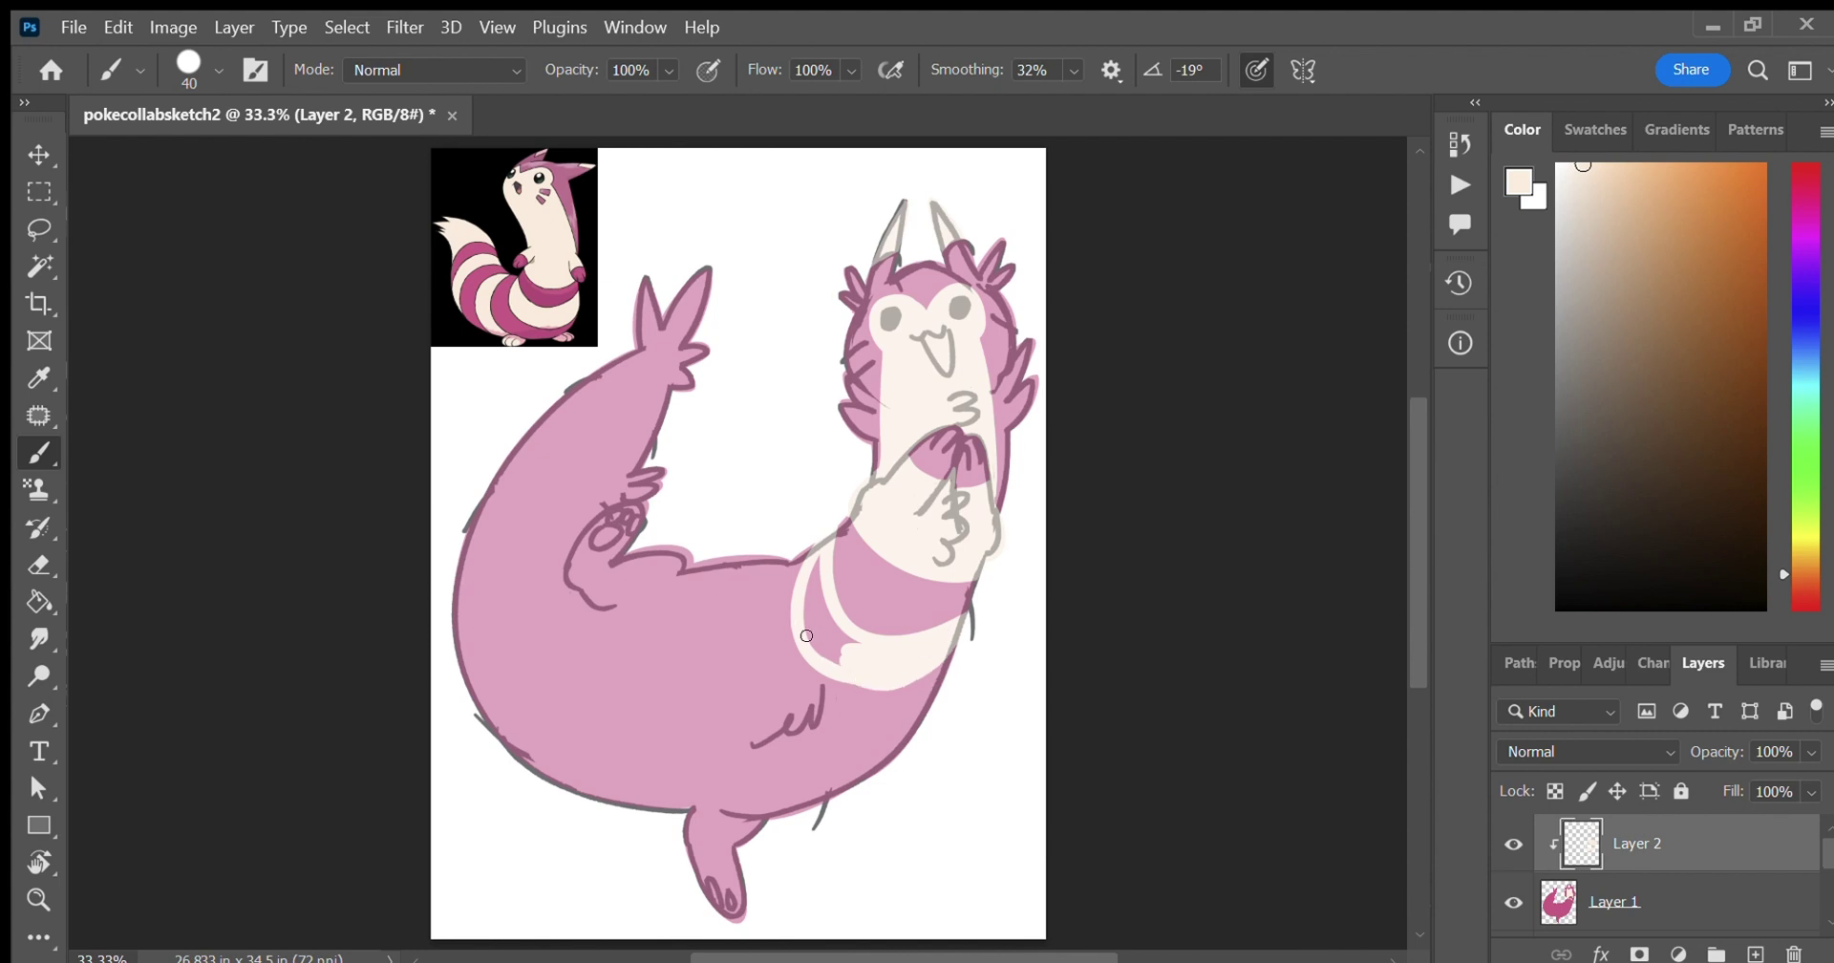
key("ctrl+z")
Outline and fill the second curved cream stripe across the middle of the belly.
mouse_move(810, 537)
left_mouse_down()
mouse_move(793, 596)
mouse_move(838, 624)
mouse_move(844, 602)
mouse_move(826, 647)
mouse_move(804, 619)
mouse_move(811, 570)
mouse_move(825, 640)
mouse_move(832, 624)
mouse_move(810, 595)
mouse_move(809, 647)
mouse_move(768, 554)
mouse_move(900, 695)
mouse_move(825, 747)
mouse_move(922, 721)
left_mouse_up()
key("ctrl+z")
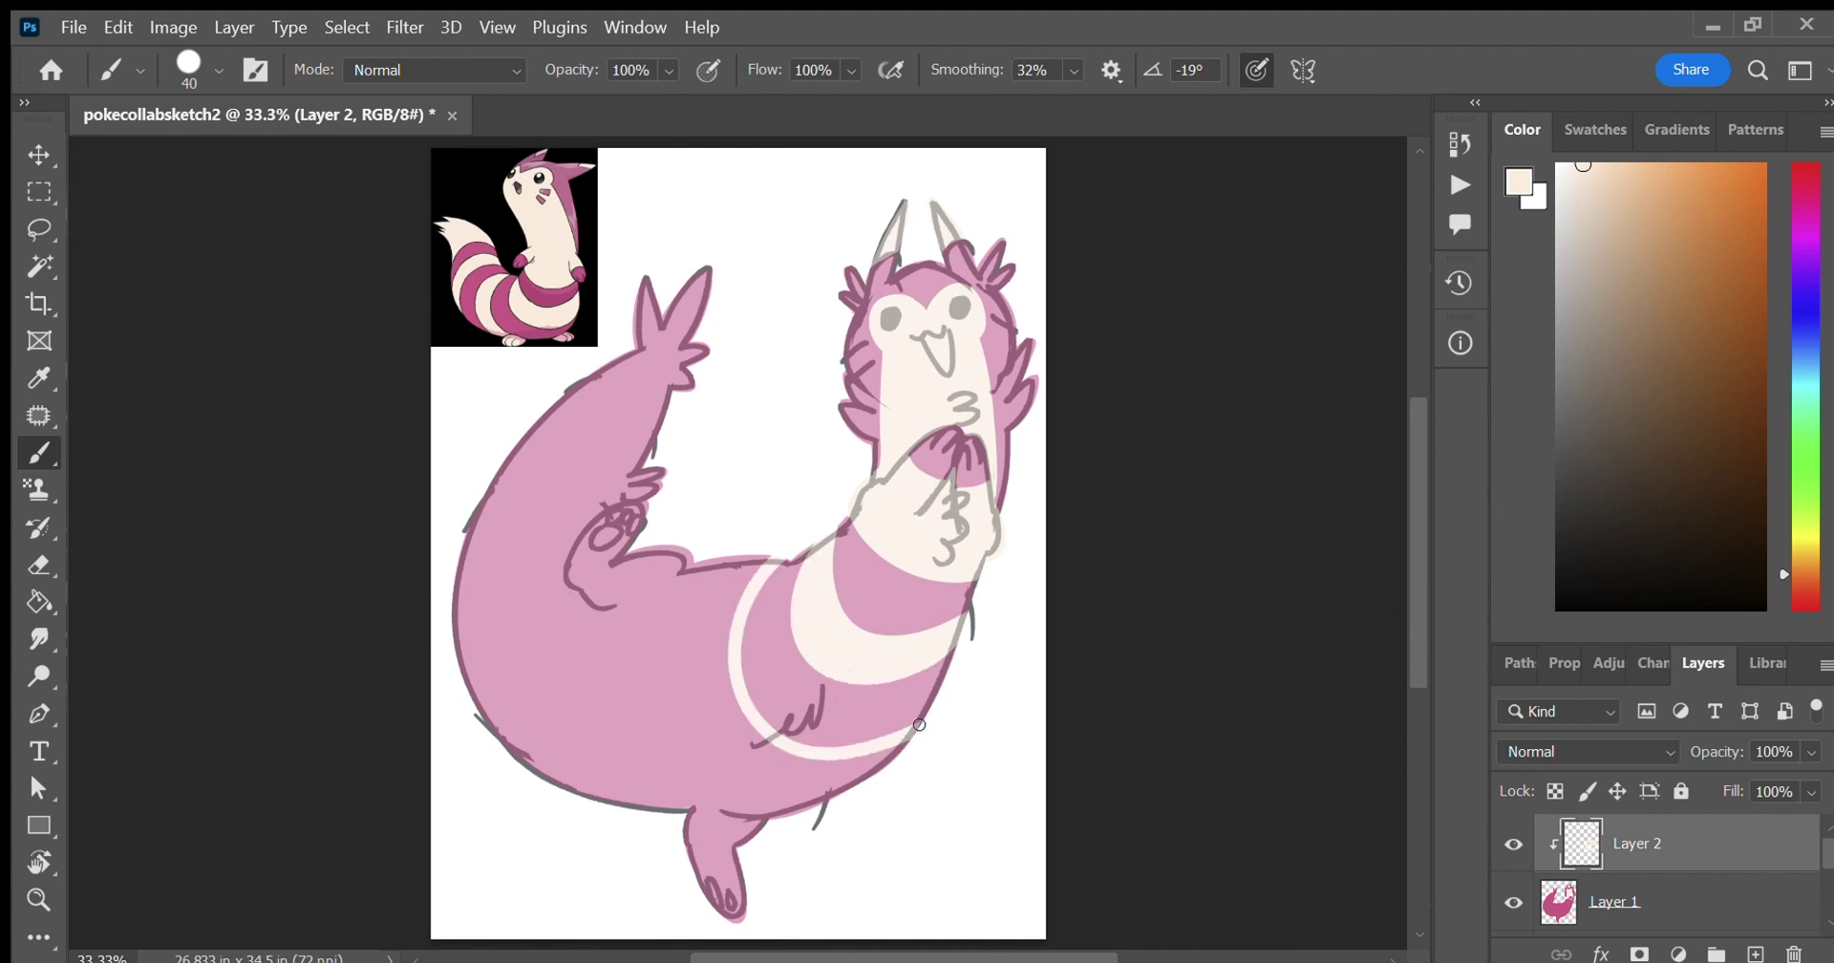
key("ctrl+z")
left_click_drag(819, 750, 924, 712)
mouse_move(756, 556)
left_mouse_down()
mouse_move(898, 720)
mouse_move(952, 715)
mouse_move(852, 777)
mouse_move(928, 706)
mouse_move(796, 780)
mouse_move(853, 784)
left_mouse_up()
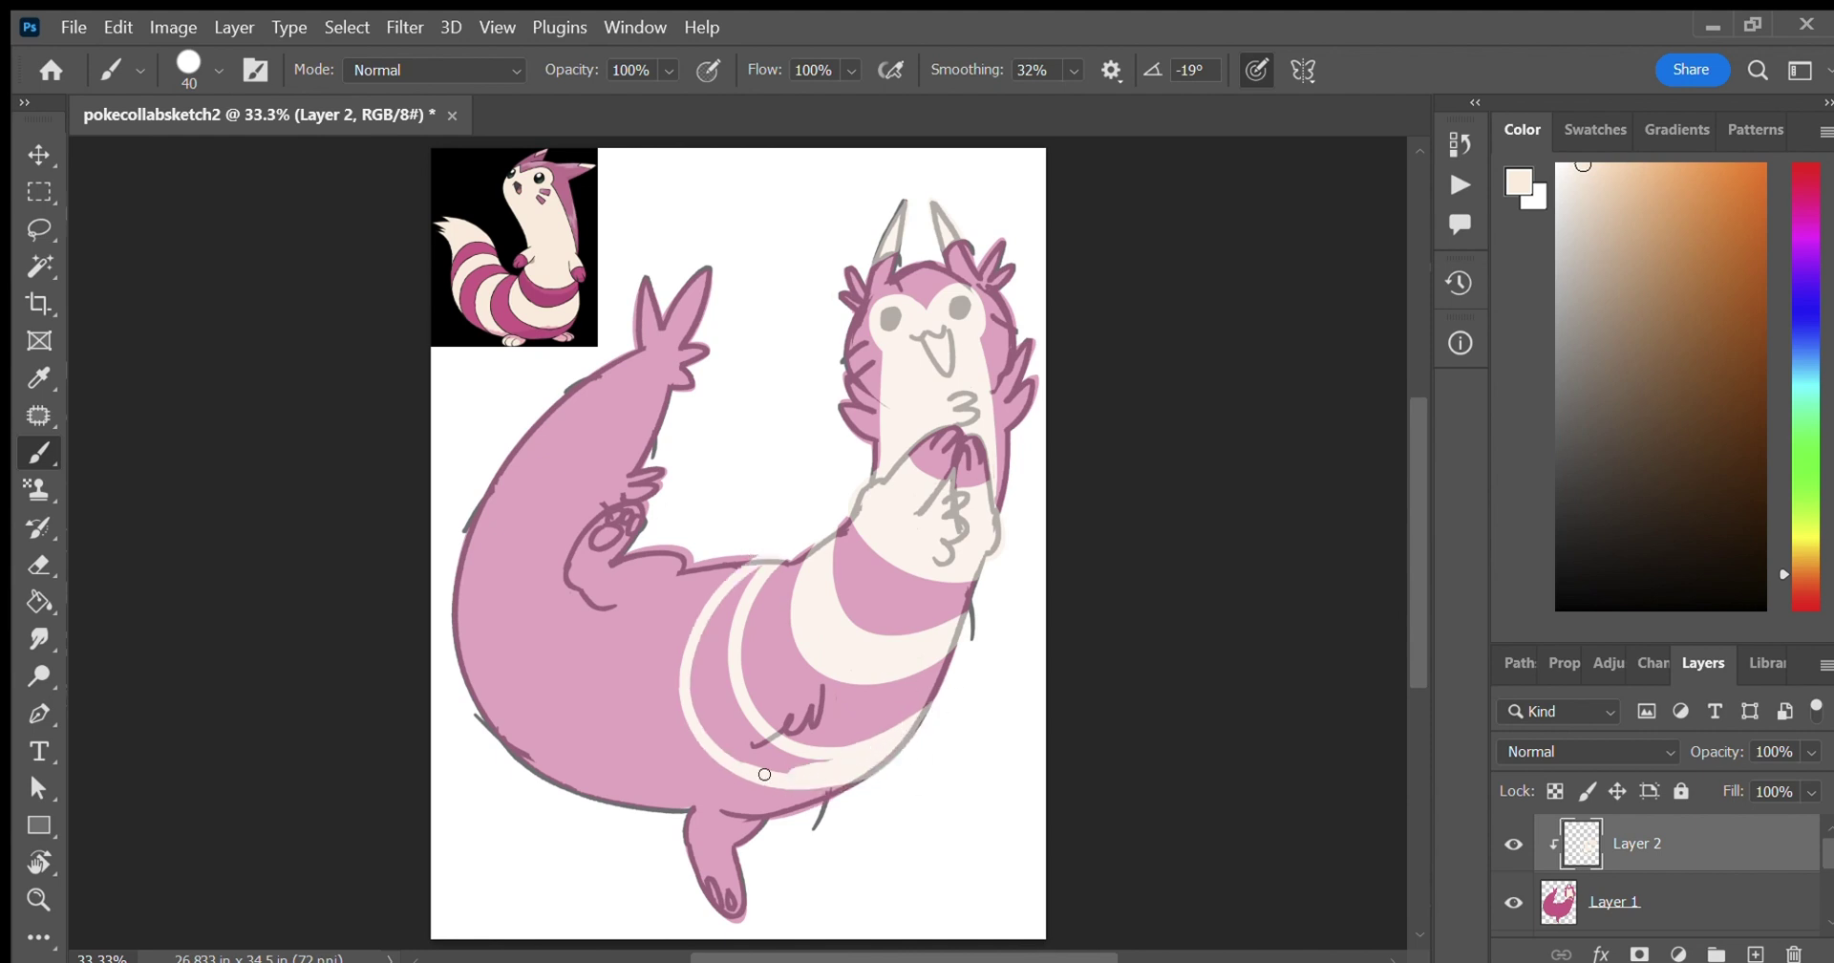
mouse_move(737, 565)
left_mouse_down()
mouse_move(705, 618)
mouse_move(694, 716)
mouse_move(718, 746)
mouse_move(790, 764)
mouse_move(710, 695)
mouse_move(741, 589)
mouse_move(774, 745)
mouse_move(710, 660)
mouse_move(782, 751)
left_mouse_up()
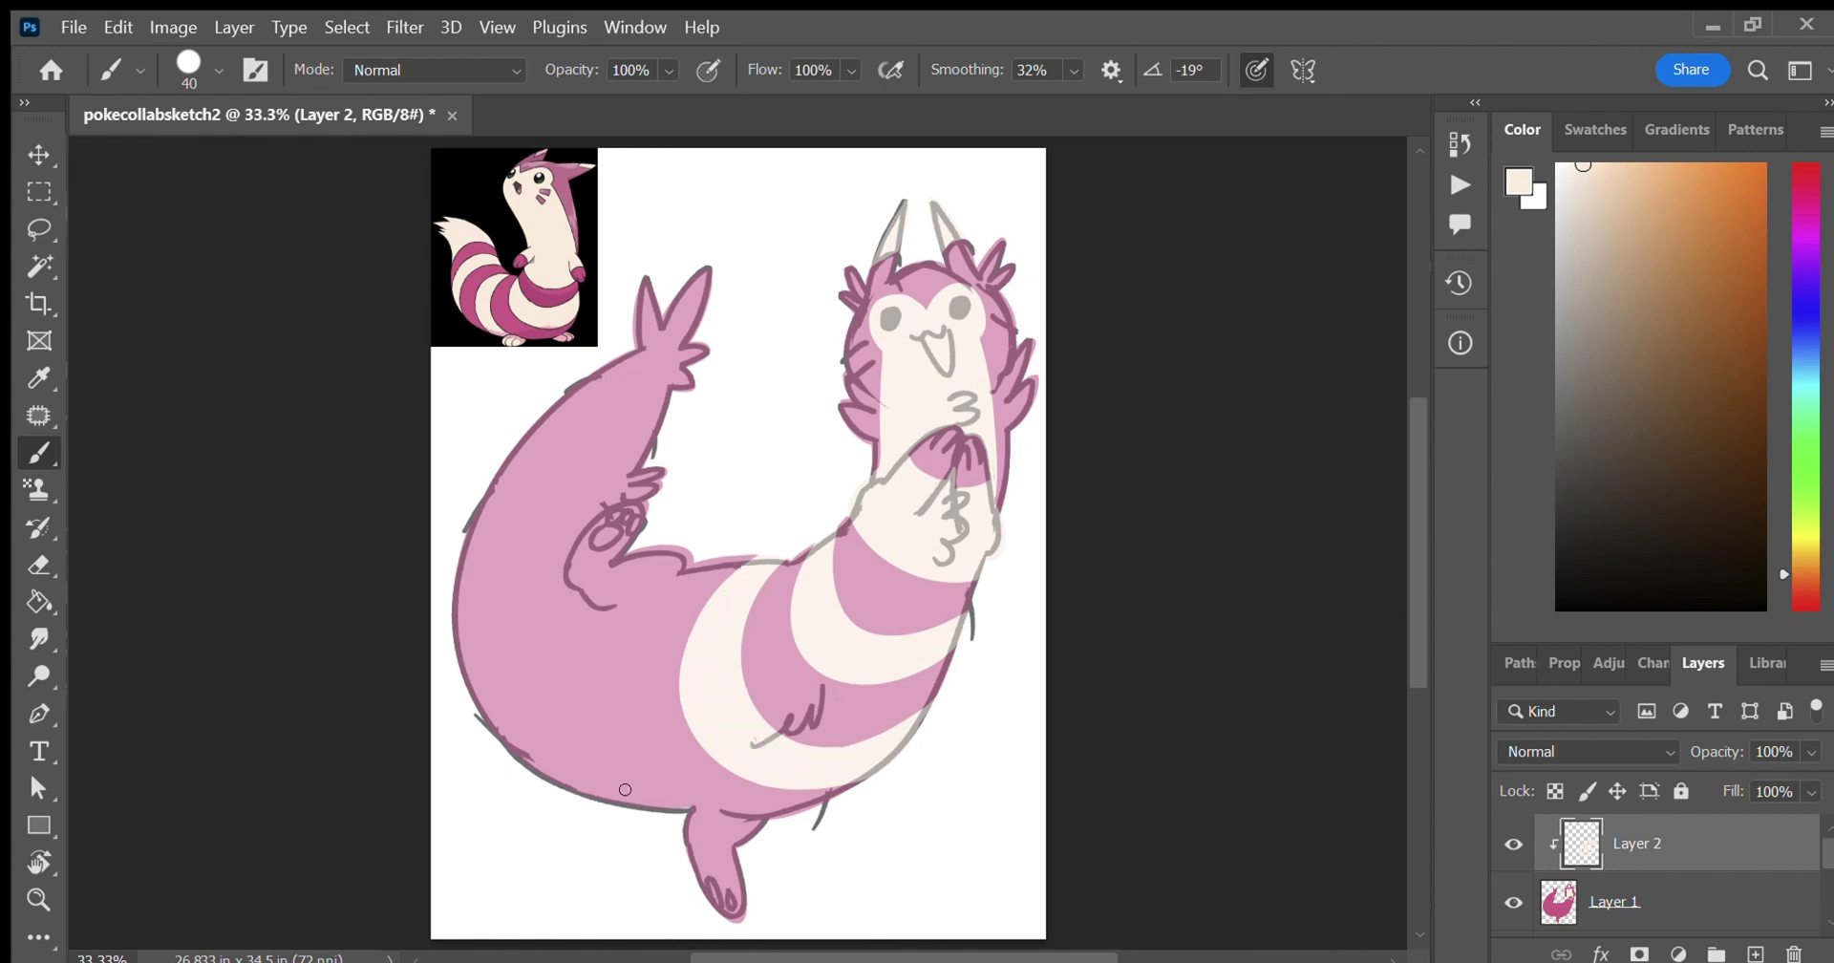
Paint the third curved cream stripe across the body together with the hanging foot.
mouse_move(764, 823)
left_mouse_down()
mouse_move(700, 561)
mouse_move(791, 827)
left_mouse_up()
key("ctrl+z")
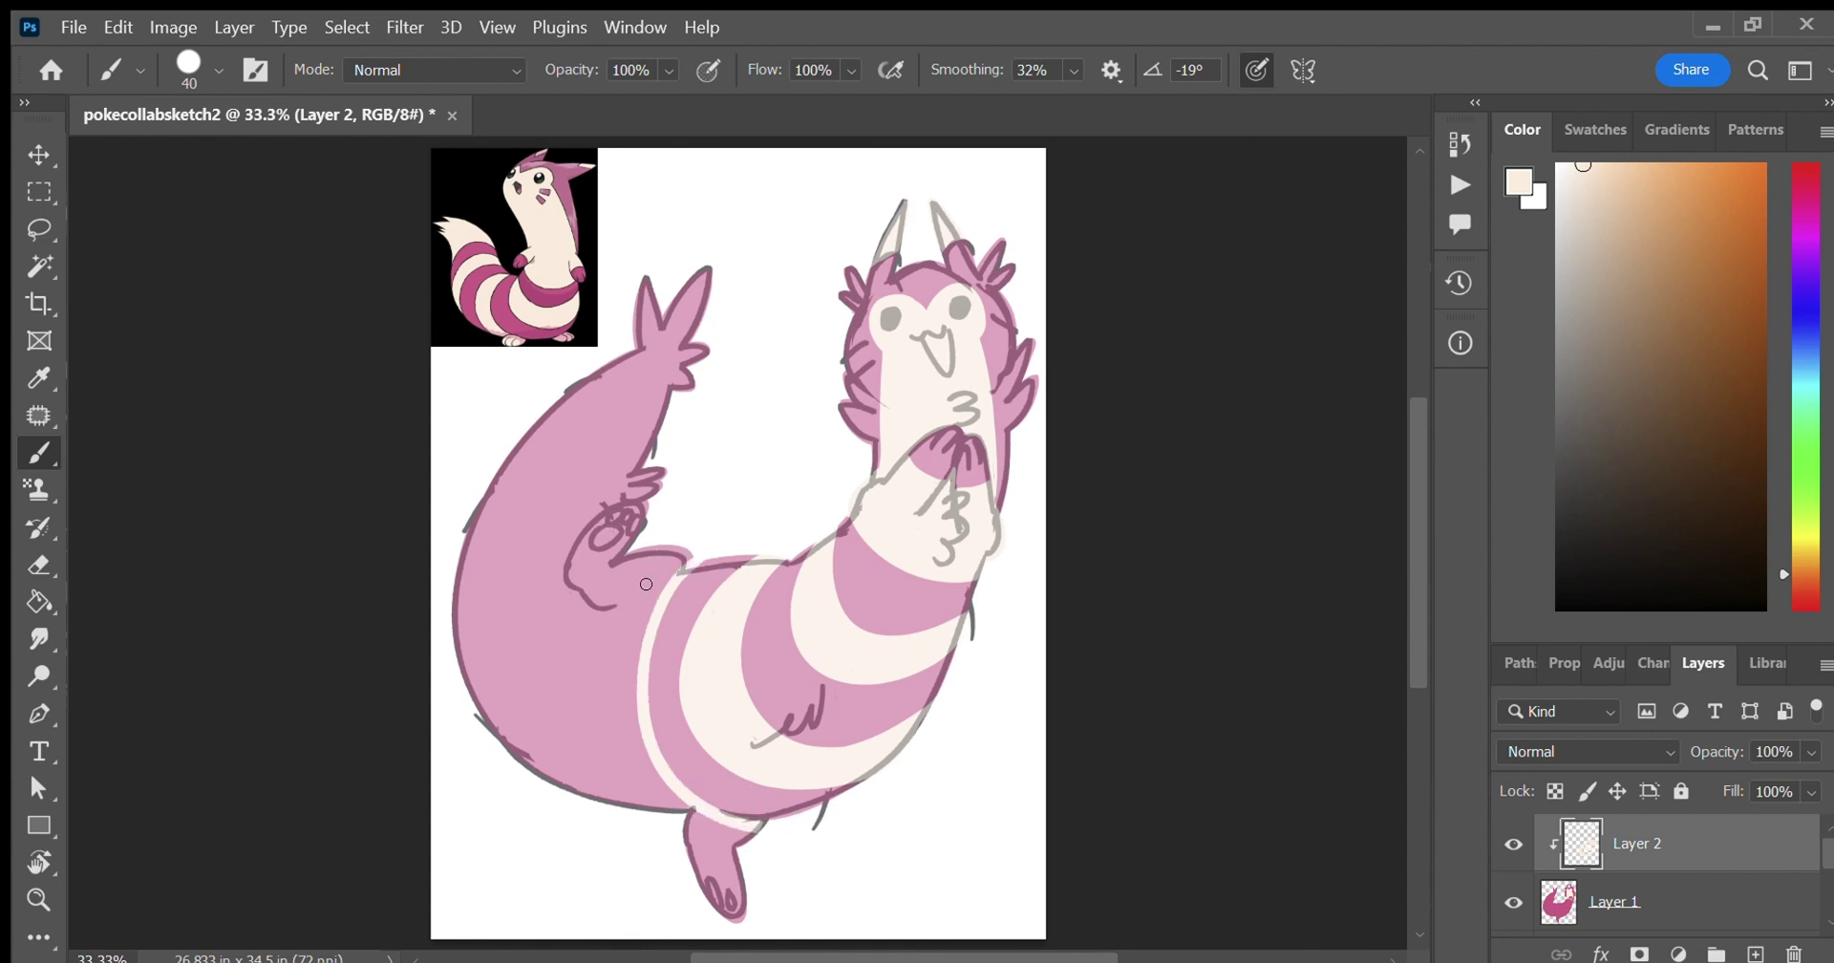
mouse_move(706, 539)
left_mouse_down()
mouse_move(651, 811)
mouse_move(625, 805)
left_mouse_up()
key("ctrl+z")
mouse_move(632, 649)
left_mouse_down()
mouse_move(659, 585)
mouse_move(625, 644)
mouse_move(613, 778)
mouse_move(641, 831)
mouse_move(671, 822)
mouse_move(616, 727)
mouse_move(634, 718)
mouse_move(634, 802)
mouse_move(768, 836)
mouse_move(718, 864)
mouse_move(748, 926)
left_mouse_up()
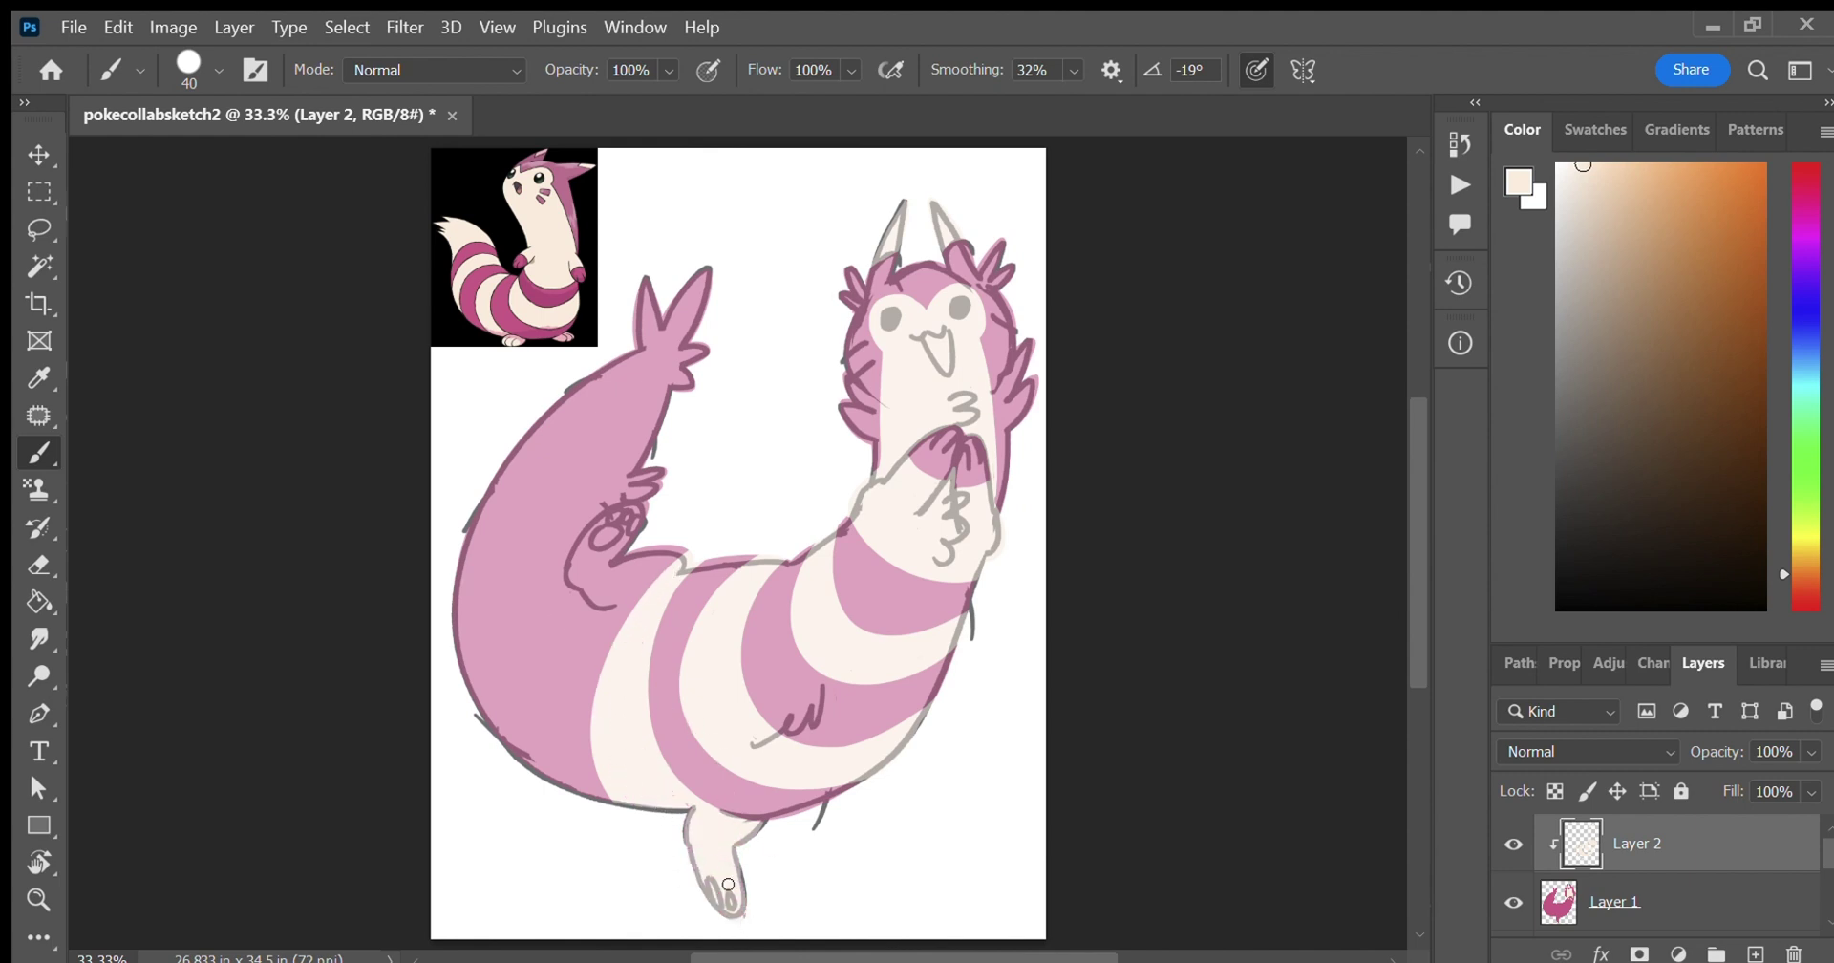
Paint the raised foot, the remaining stripes along the tail and the forked tail tip cream.
mouse_move(584, 572)
left_mouse_down()
mouse_move(652, 561)
mouse_move(585, 580)
mouse_move(627, 501)
mouse_move(637, 516)
mouse_move(615, 506)
mouse_move(626, 528)
mouse_move(574, 570)
mouse_move(613, 573)
mouse_move(614, 554)
mouse_move(631, 560)
mouse_move(597, 586)
mouse_move(650, 582)
mouse_move(631, 559)
mouse_move(610, 589)
mouse_move(686, 546)
left_mouse_up()
mouse_move(505, 734)
left_mouse_down()
mouse_move(545, 696)
mouse_move(573, 611)
mouse_move(501, 697)
mouse_move(487, 618)
mouse_move(507, 643)
mouse_move(577, 574)
mouse_move(482, 697)
left_mouse_up()
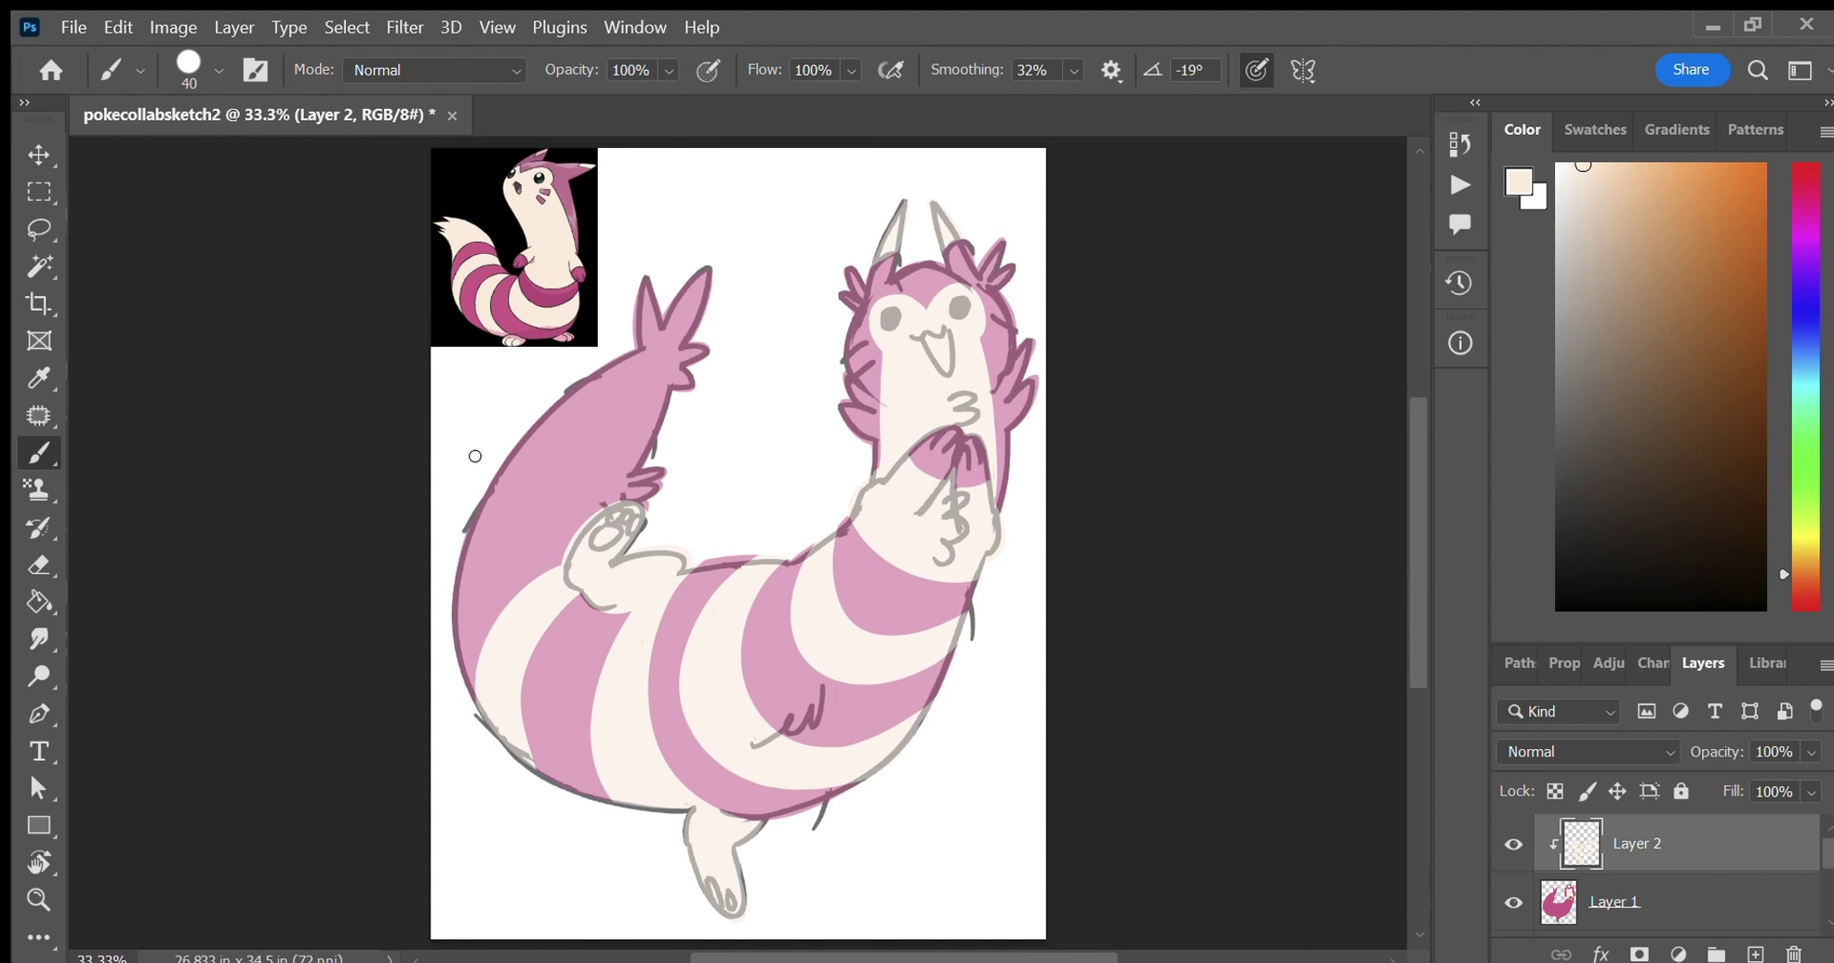
mouse_move(475, 458)
left_mouse_down()
mouse_move(549, 420)
mouse_move(669, 441)
mouse_move(696, 414)
mouse_move(673, 377)
mouse_move(725, 258)
left_mouse_up()
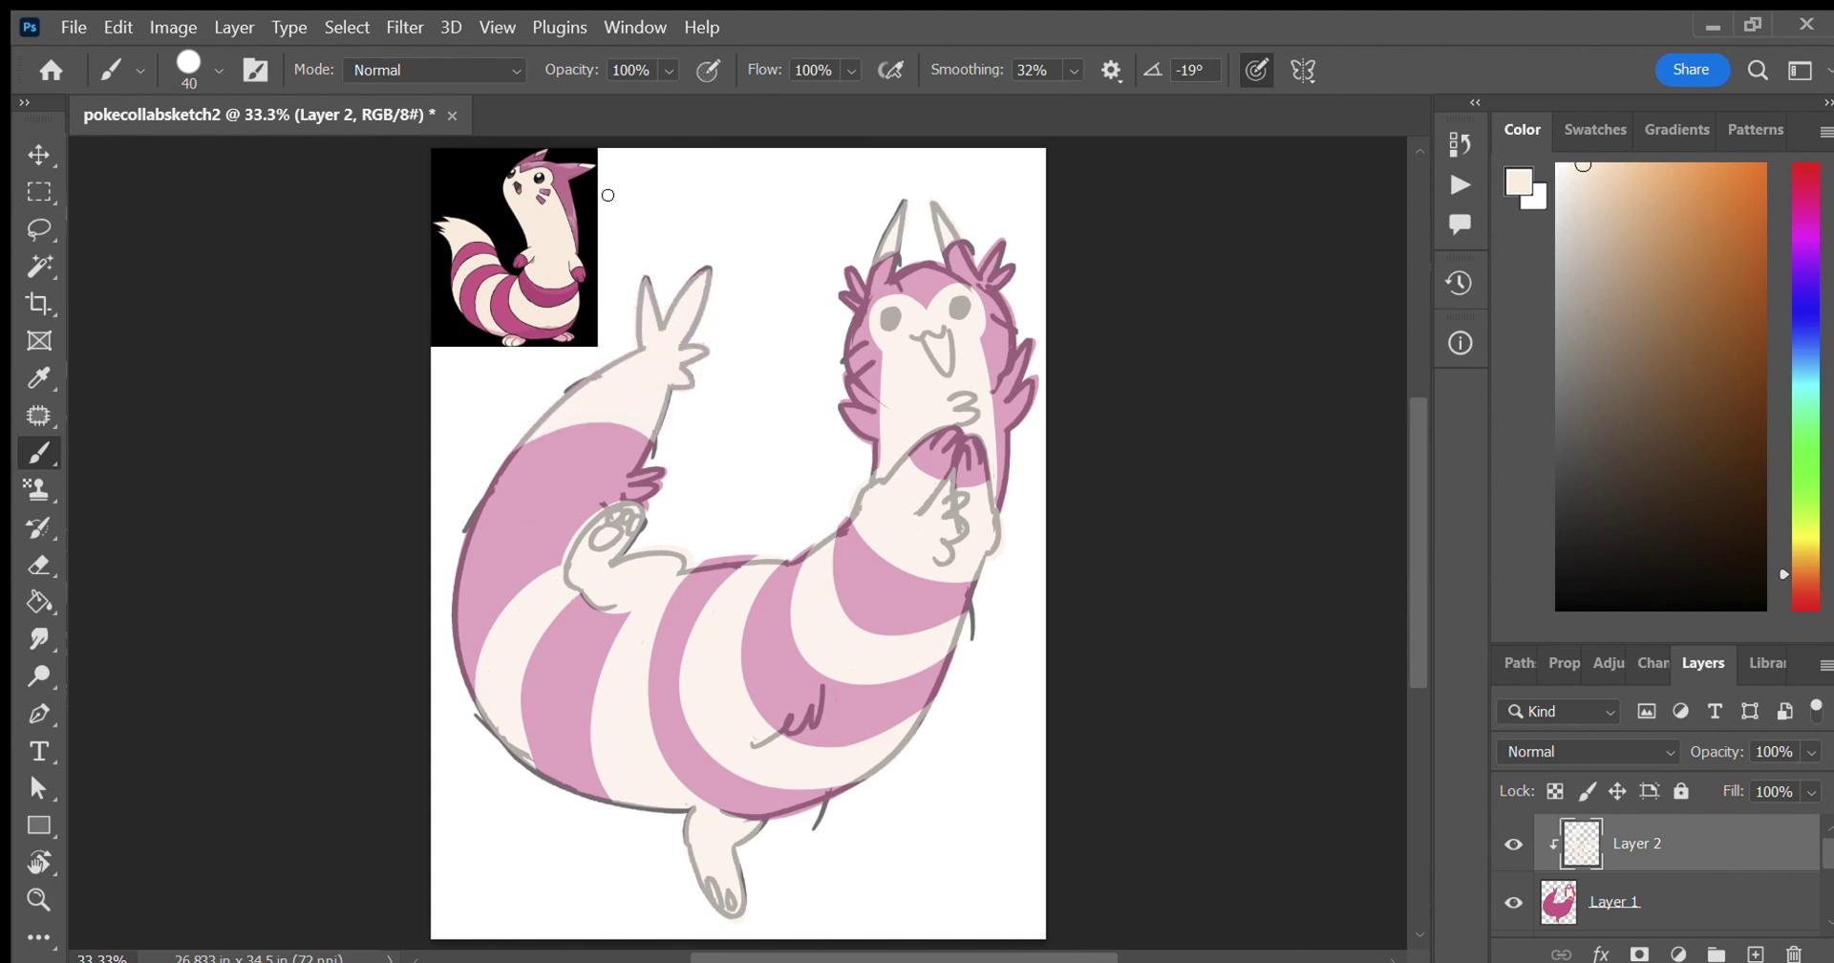
mouse_move(435, 635)
left_mouse_down()
mouse_move(665, 496)
mouse_move(451, 564)
mouse_move(431, 606)
mouse_move(657, 479)
mouse_move(623, 484)
left_mouse_up()
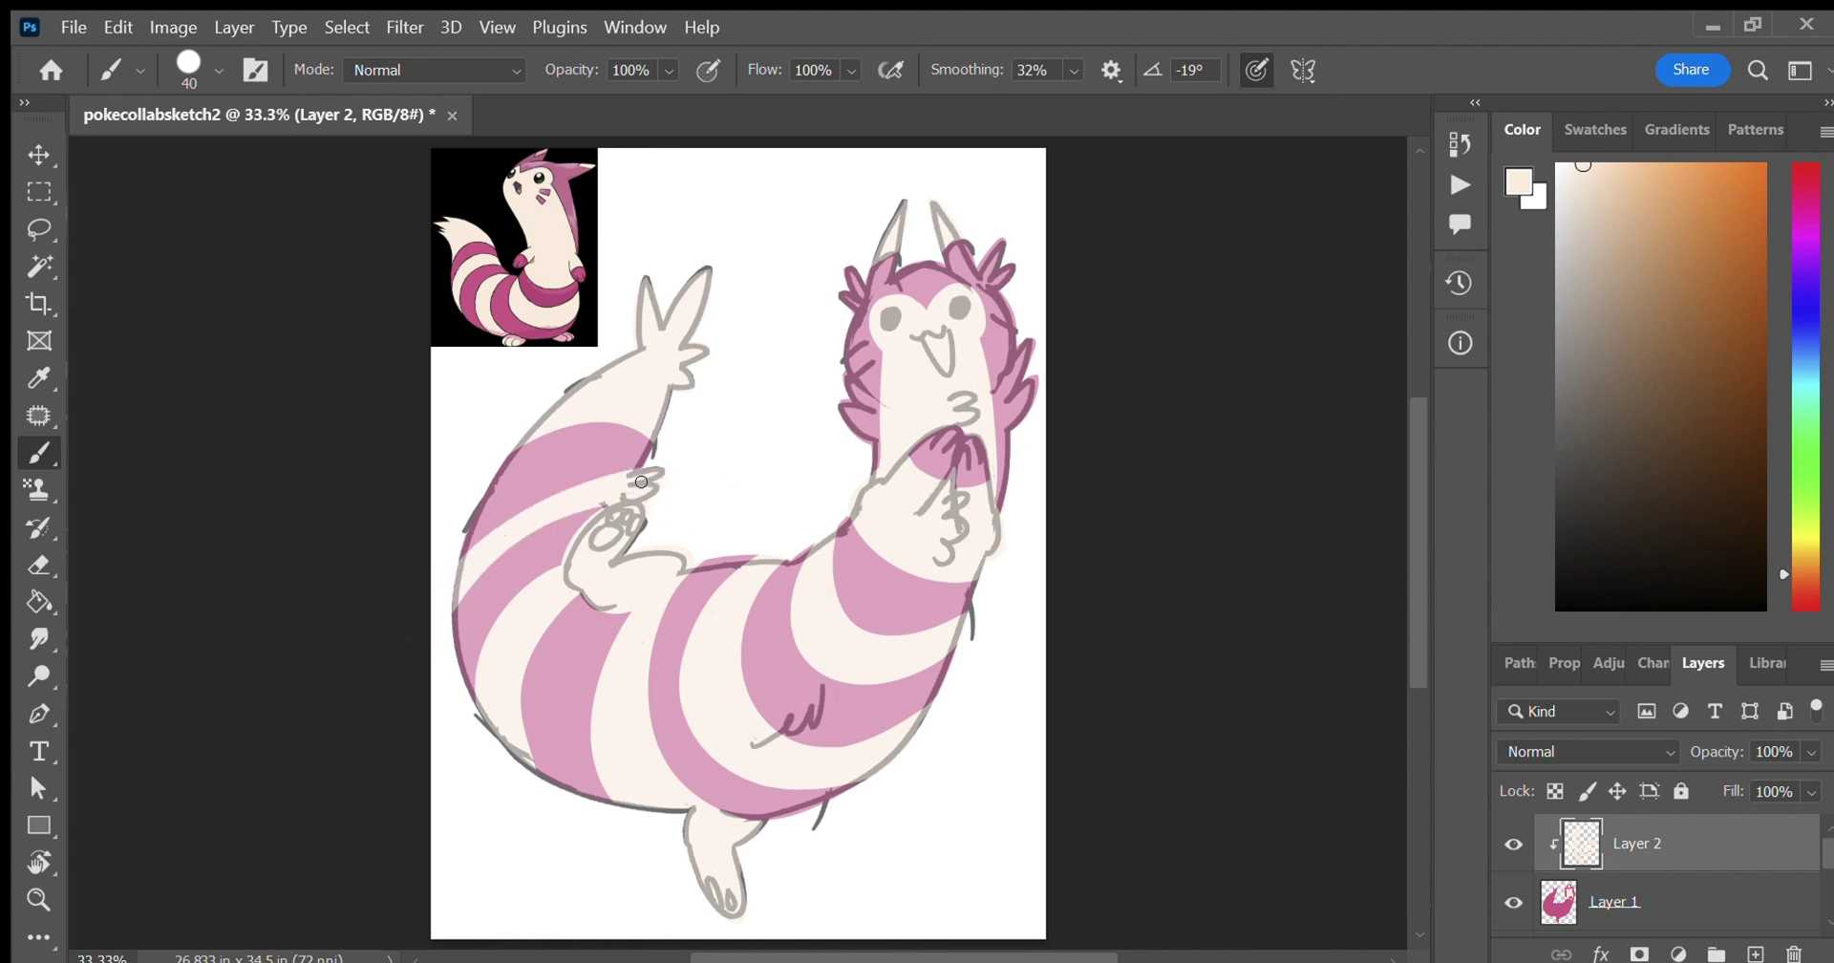
Refine the edges of the tail stripe beside the raised foot by brushing and erasing cream.
left_click_drag(431, 576, 687, 465)
key("ctrl+z")
left_click_drag(435, 545, 611, 467)
key("ctrl+z")
left_click(38, 564)
mouse_move(454, 603)
left_mouse_down()
mouse_move(650, 494)
mouse_move(516, 544)
left_mouse_up()
key("ctrl+z")
key("ctrl+z")
left_click_drag(454, 608, 619, 503)
mouse_move(483, 497)
left_mouse_down()
mouse_move(626, 461)
mouse_move(480, 503)
left_mouse_up()
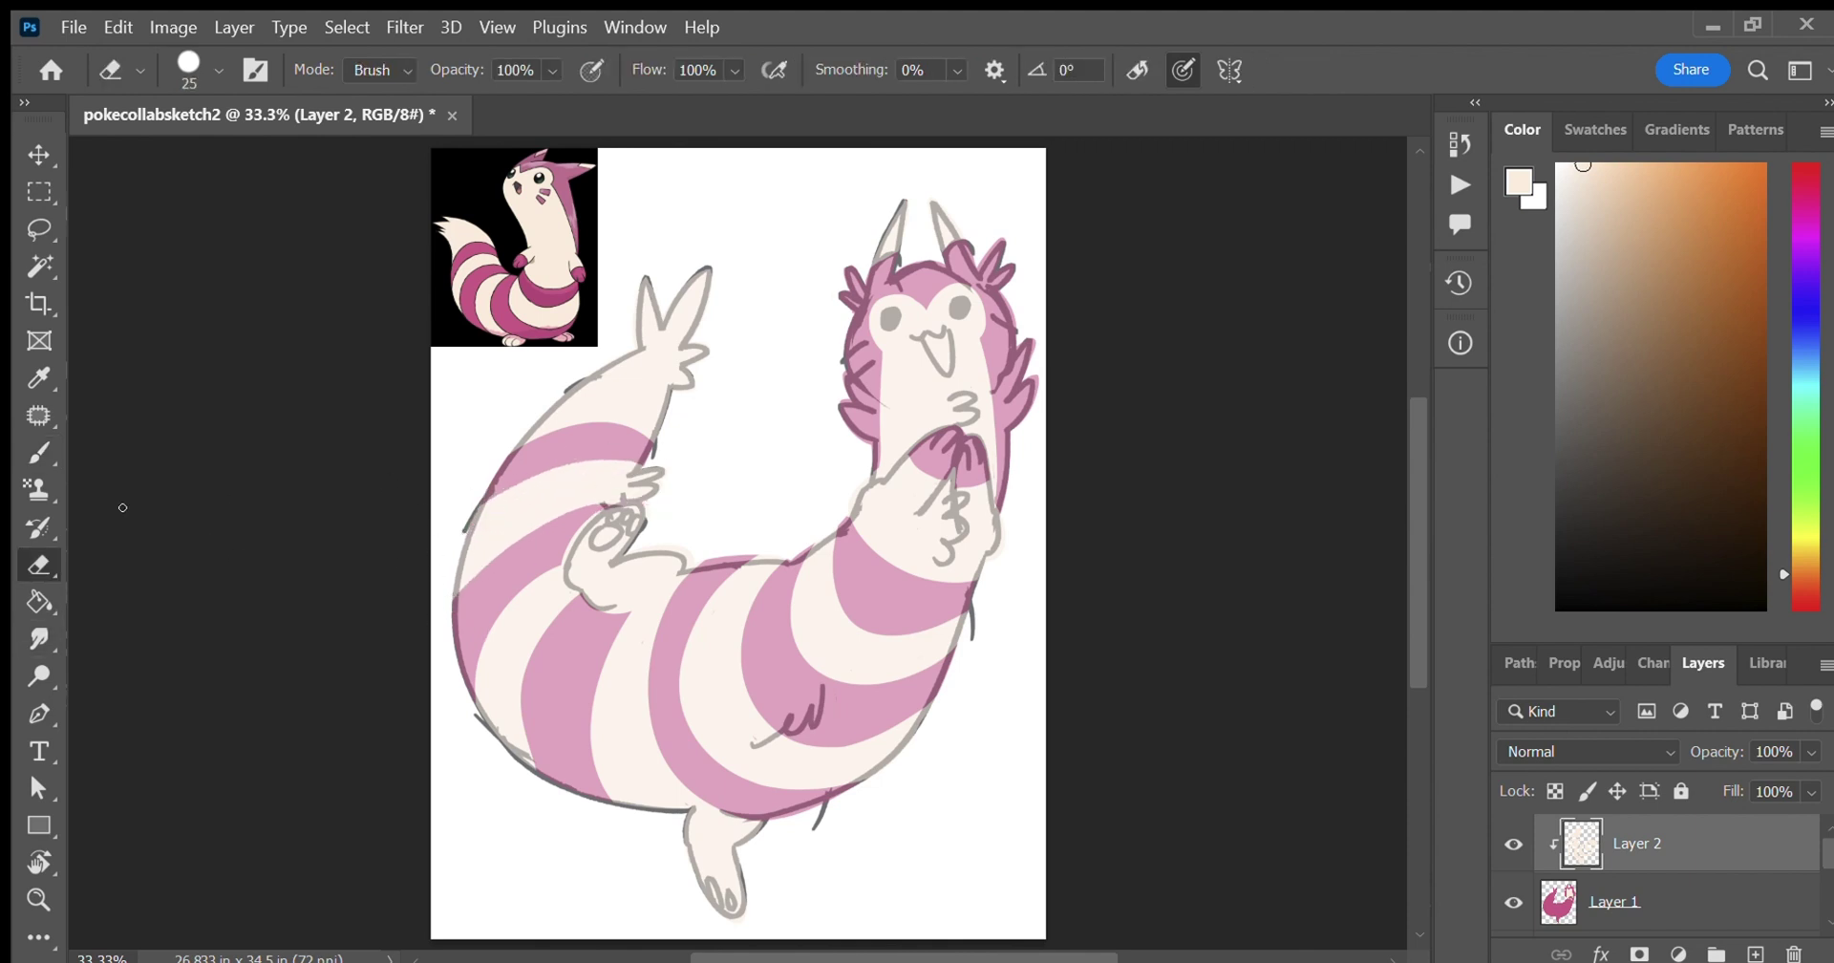
Erase the paw and toe pads out of the cream on both feet.
key("b")
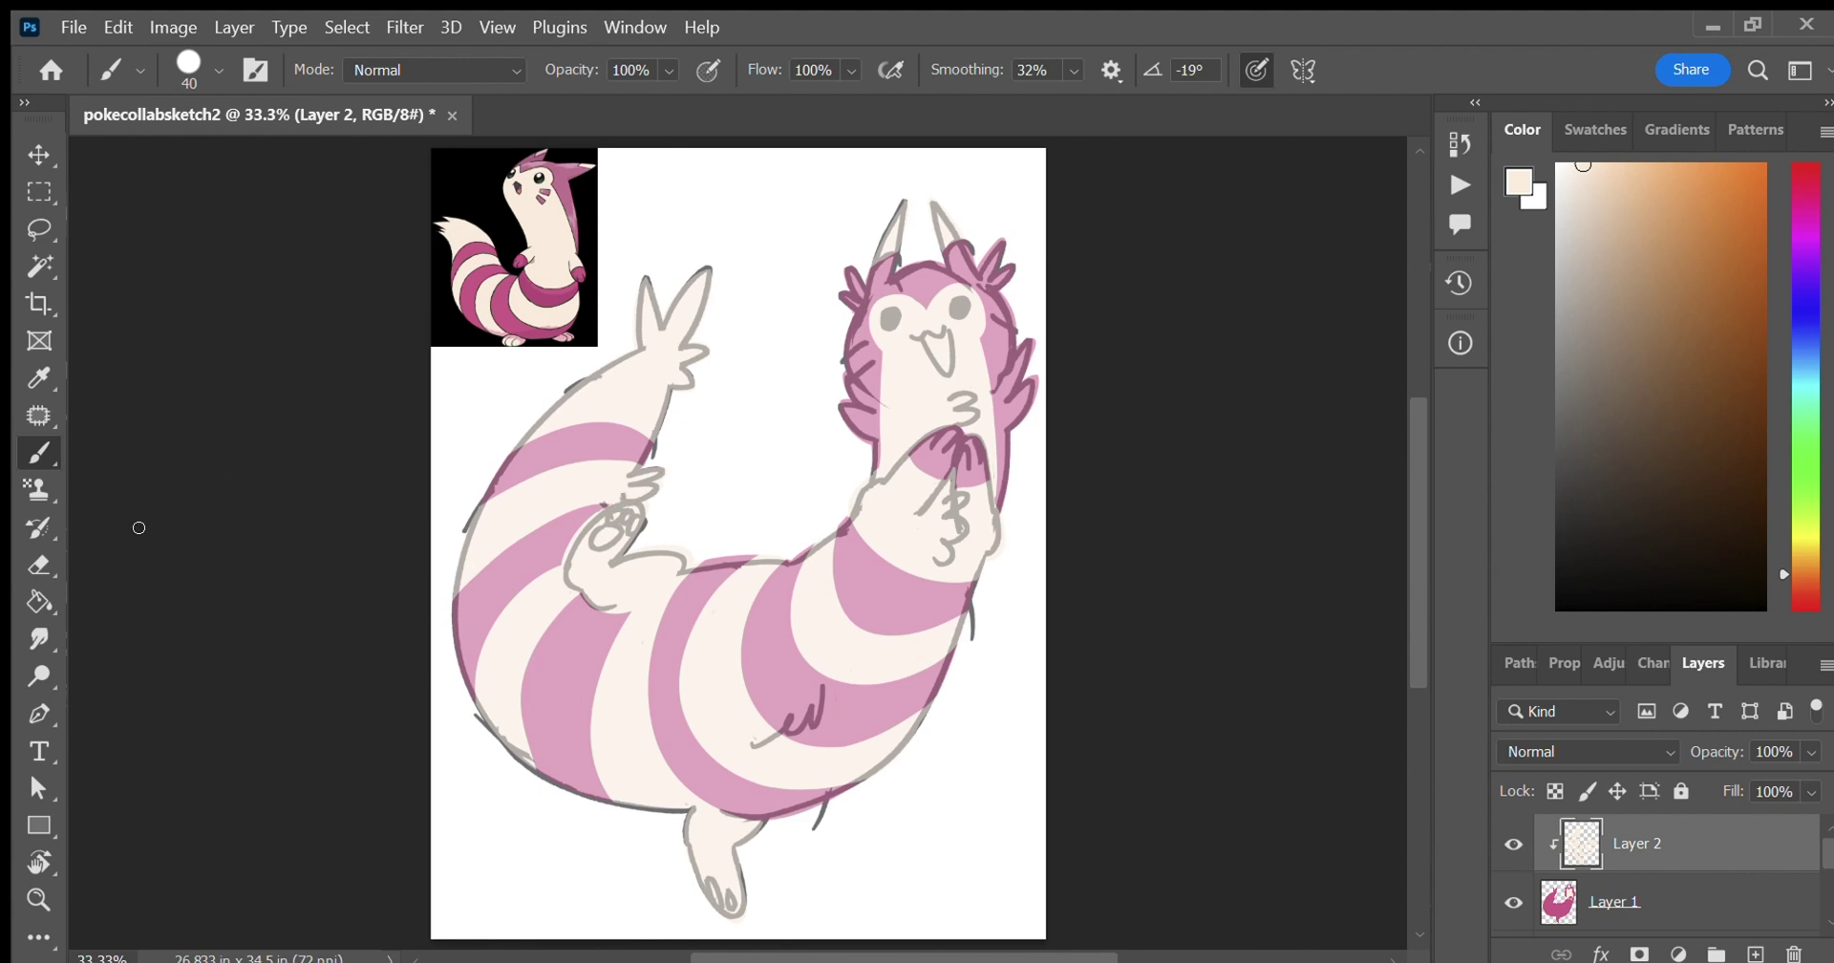
left_click(39, 378)
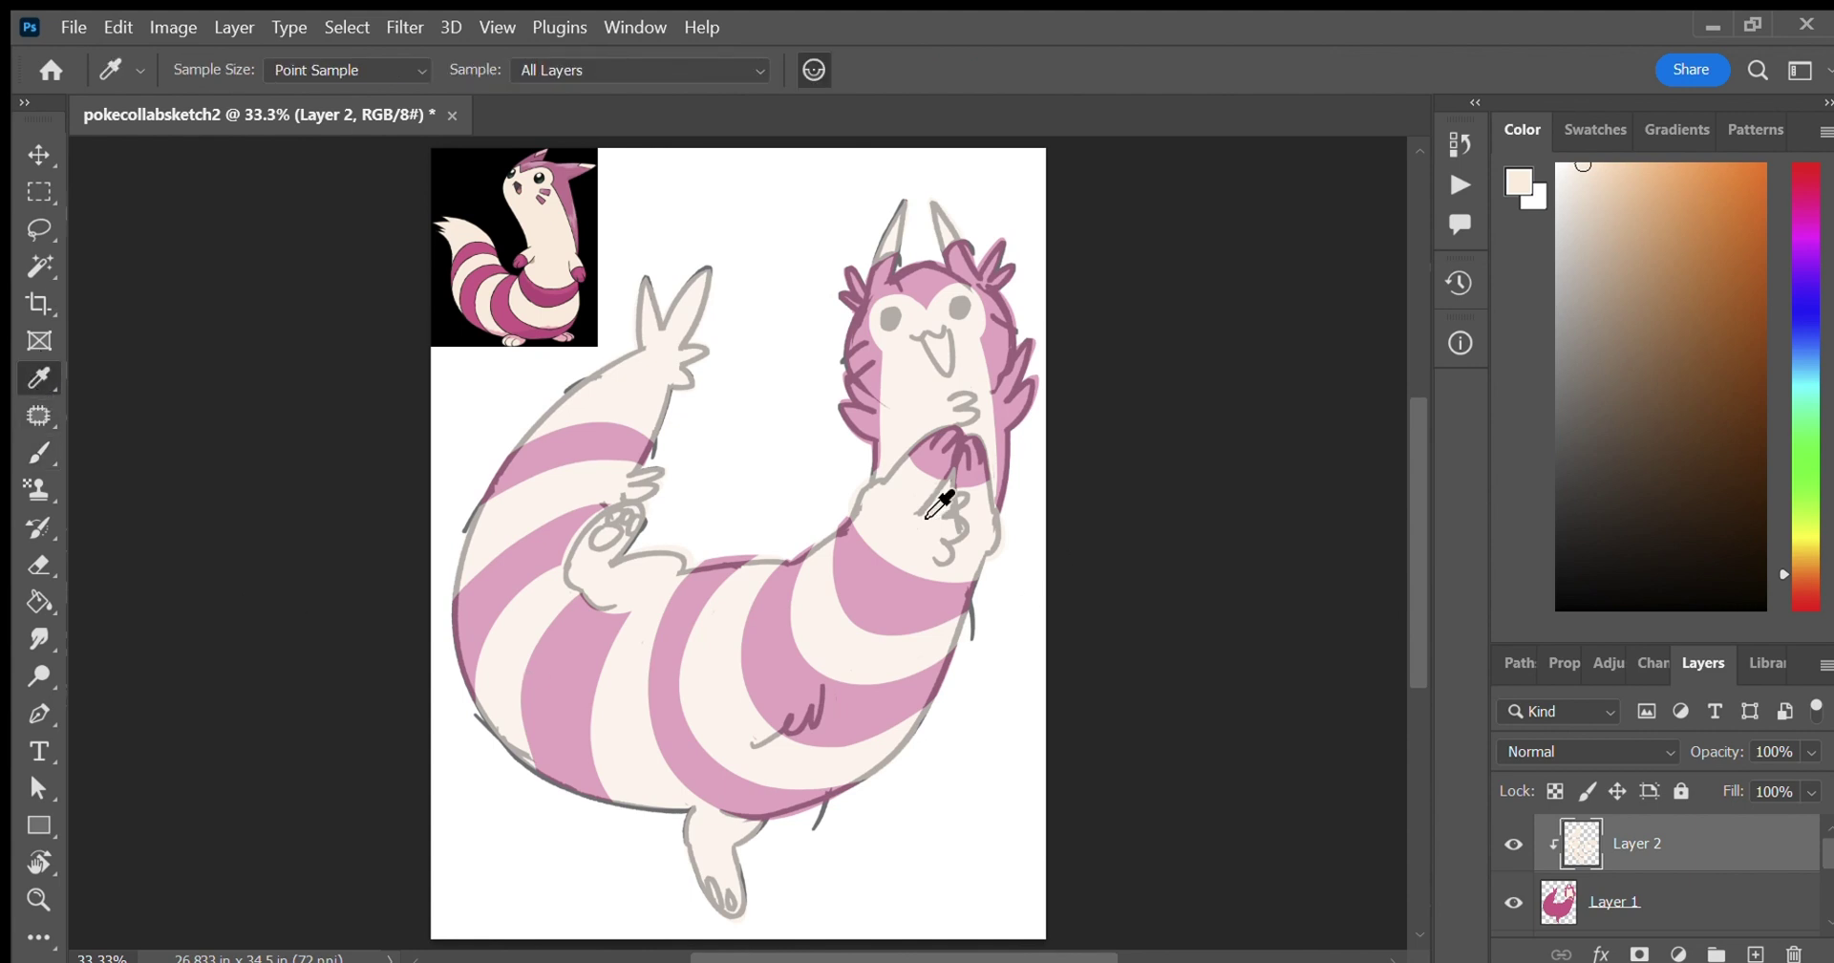
key("b")
key("e")
left_click_drag(611, 513, 615, 507)
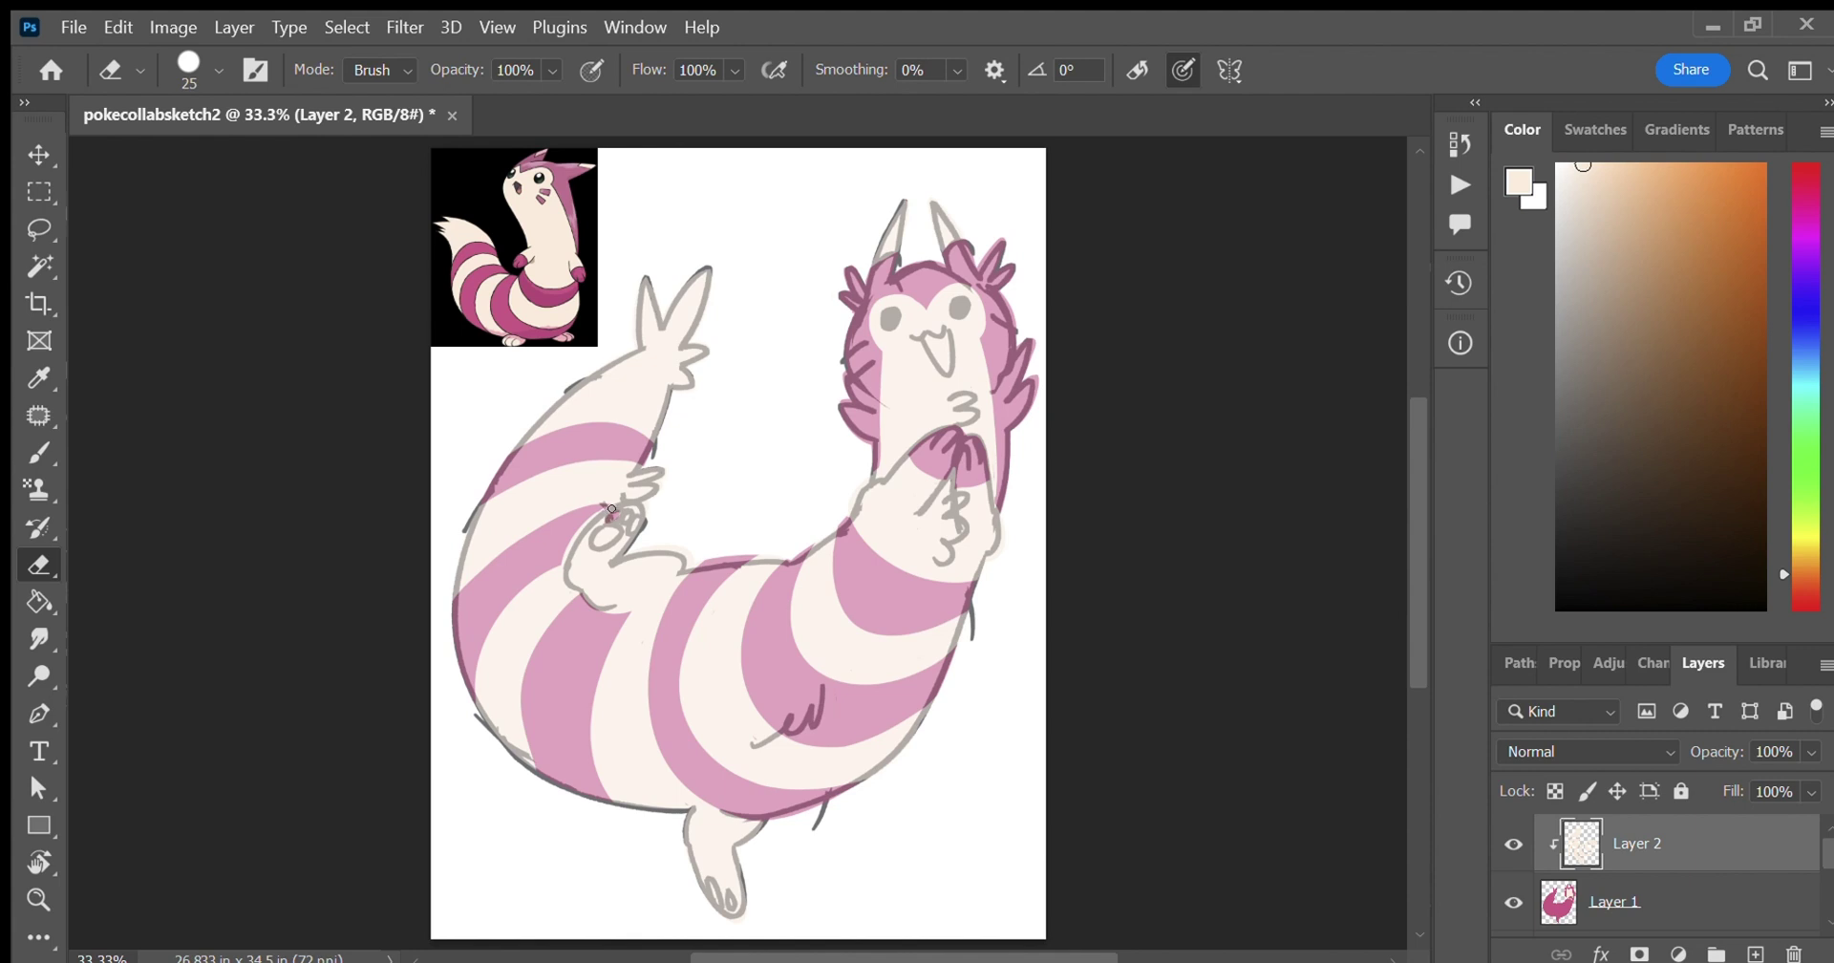
left_click_drag(614, 529, 602, 536)
left_click_drag(710, 886, 708, 885)
left_click(39, 453)
Raise Layer 1's opacity to 100%.
left_click(1738, 901)
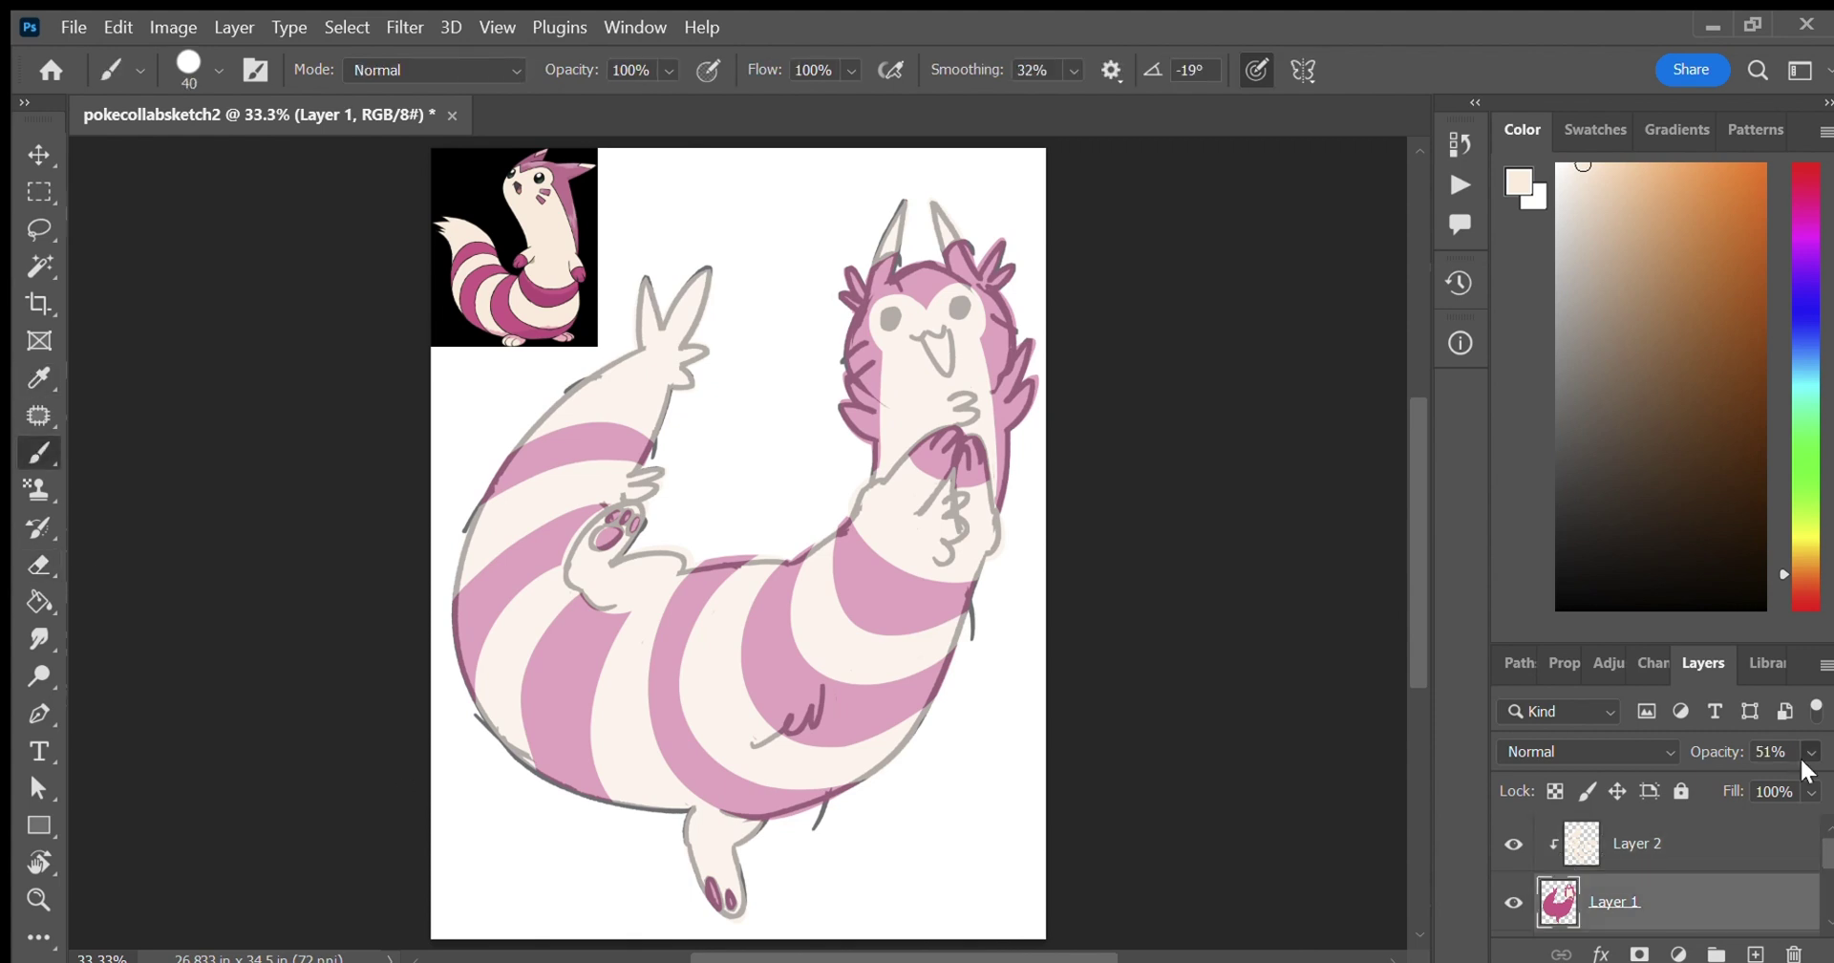
left_click(1800, 769)
scroll(1408, 523, "down", 1)
Pick a darker shade of the stripes' pink and add a new clipped layer above Layer 2.
left_click(46, 388)
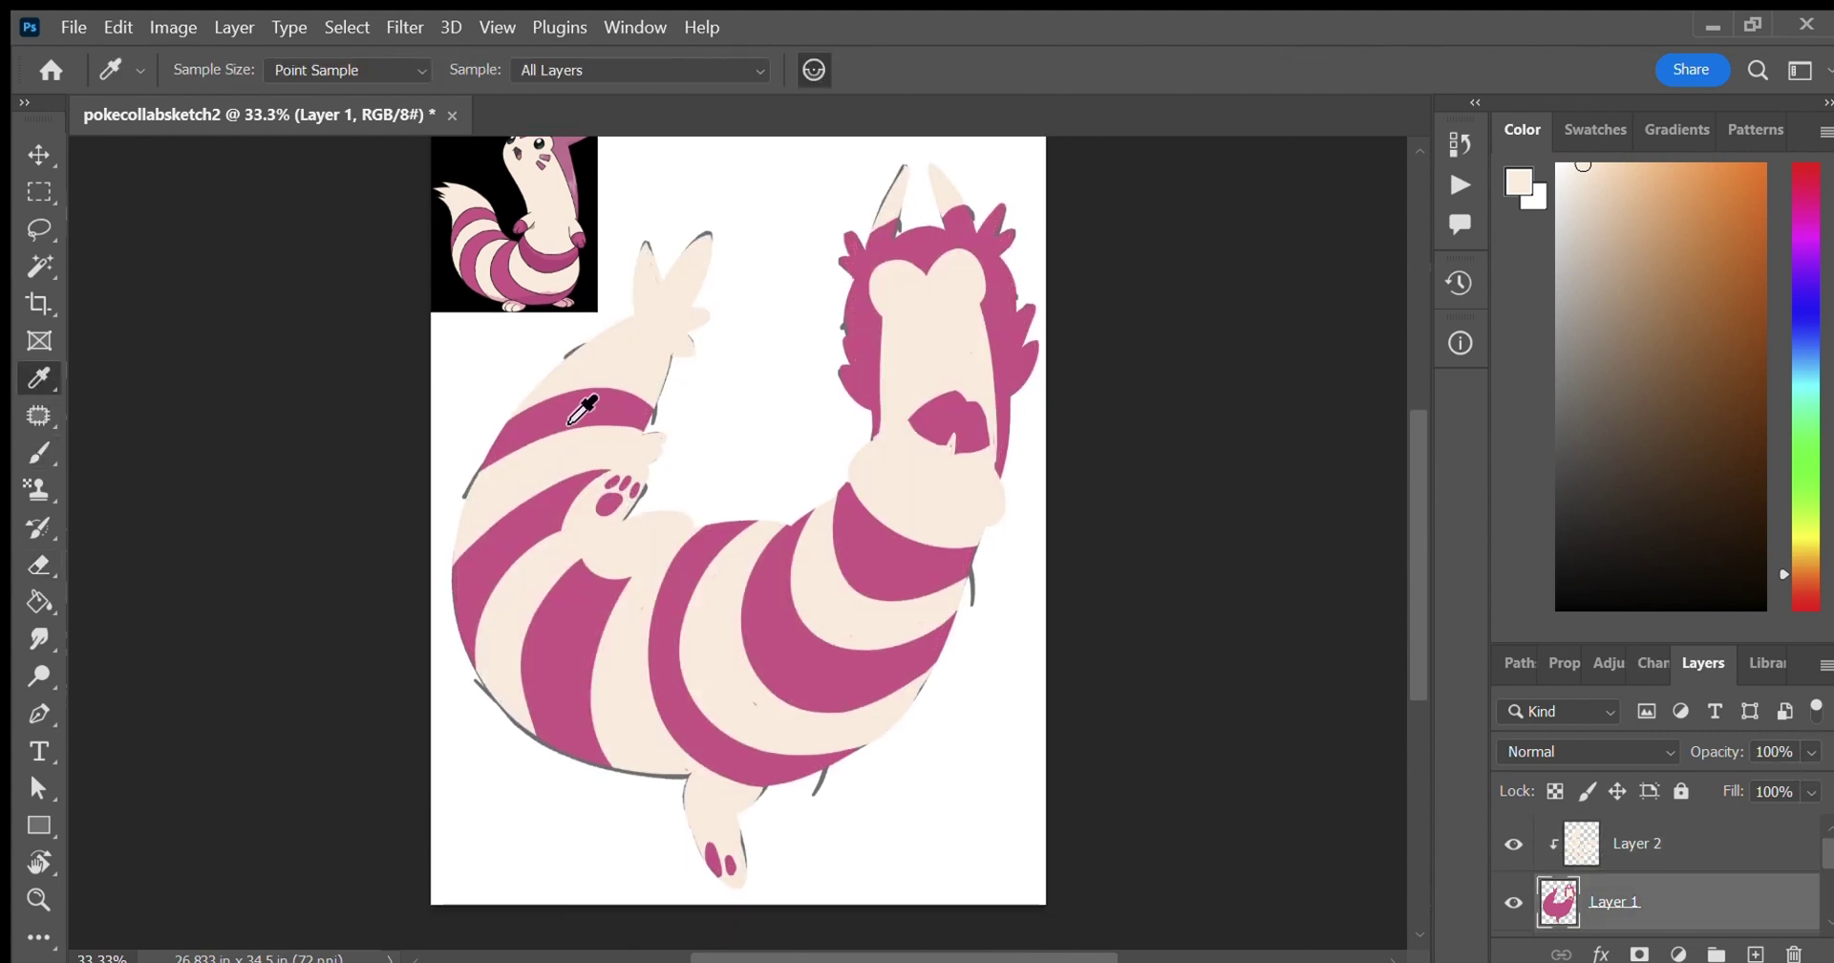
left_click(583, 408)
left_click(1784, 847)
key("ctrl+shift+alt+n")
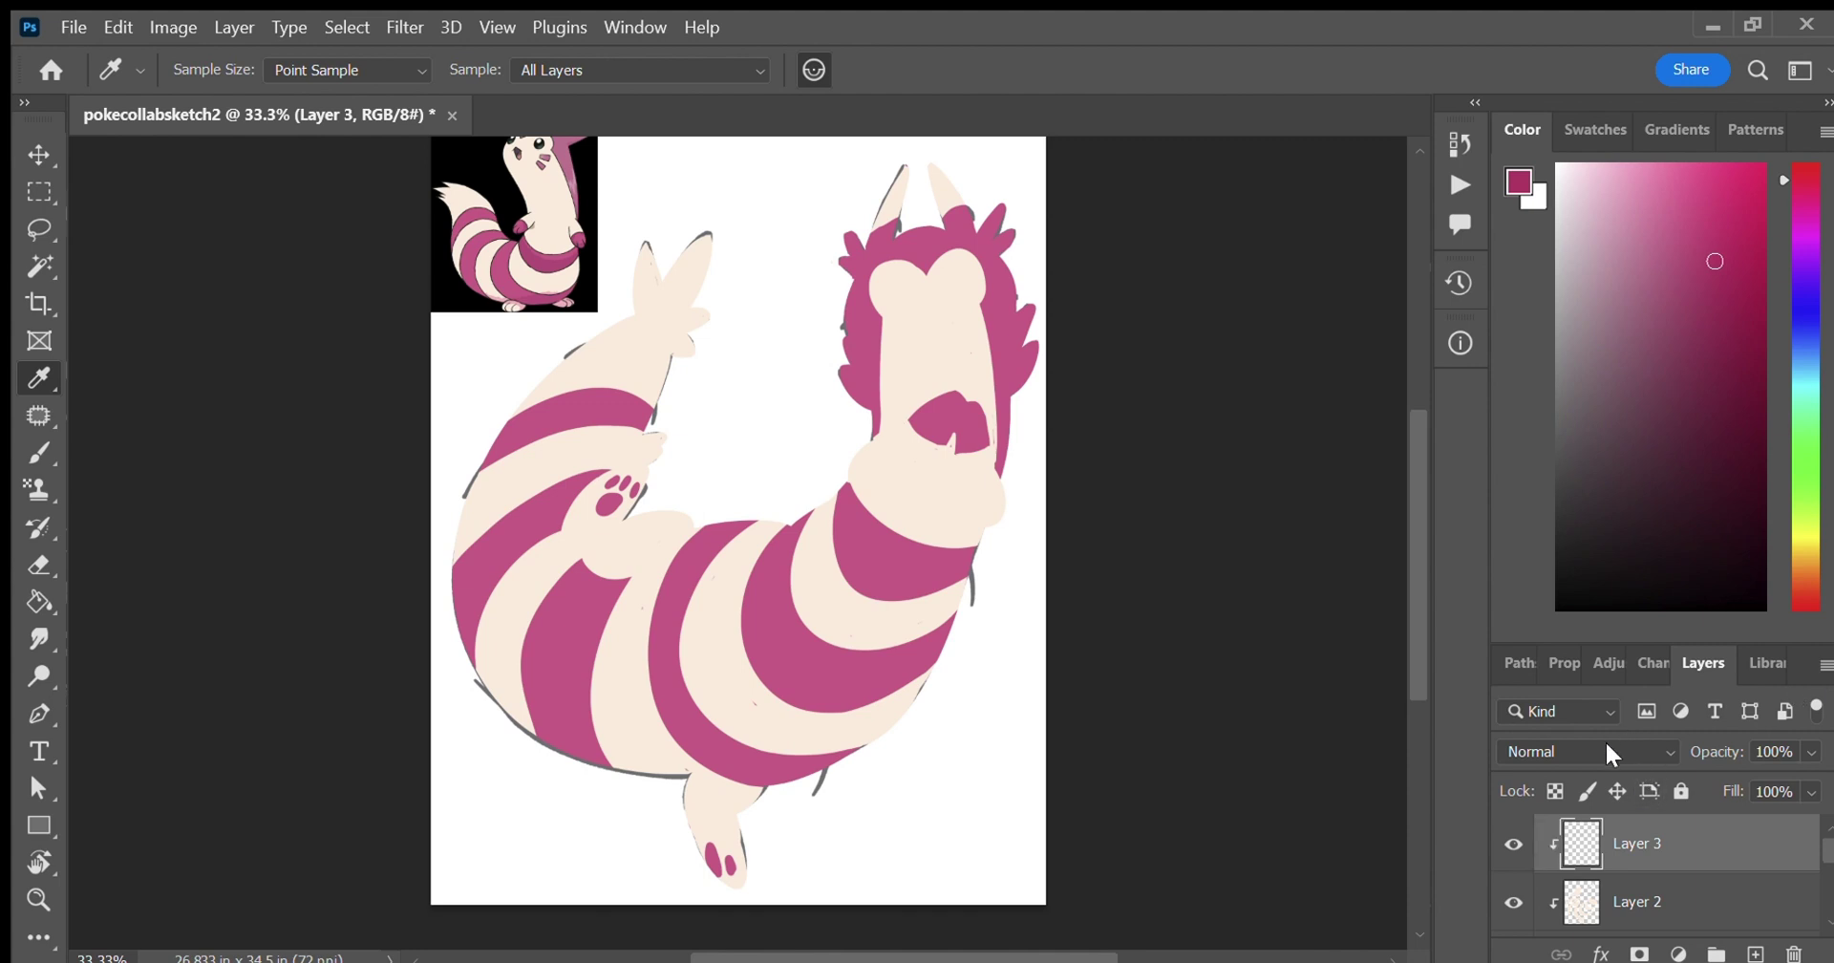
Paint a dark pink shadow shape along the body's underside and over the hanging foot.
left_click(32, 453)
mouse_move(453, 482)
left_mouse_down()
mouse_move(764, 724)
mouse_move(735, 737)
mouse_move(955, 616)
mouse_move(730, 860)
mouse_move(674, 858)
mouse_move(711, 769)
mouse_move(778, 731)
mouse_move(813, 755)
mouse_move(821, 706)
mouse_move(707, 745)
left_mouse_up()
key("ctrl+z")
mouse_move(460, 586)
left_mouse_down()
mouse_move(482, 680)
mouse_move(463, 655)
mouse_move(537, 733)
mouse_move(617, 750)
mouse_move(719, 733)
mouse_move(620, 741)
mouse_move(574, 719)
mouse_move(671, 733)
mouse_move(526, 683)
mouse_move(572, 706)
mouse_move(483, 639)
mouse_move(450, 556)
mouse_move(459, 640)
mouse_move(622, 785)
mouse_move(546, 720)
mouse_move(645, 769)
mouse_move(716, 732)
mouse_move(517, 683)
mouse_move(504, 654)
mouse_move(671, 758)
mouse_move(587, 757)
mouse_move(531, 695)
mouse_move(594, 742)
left_mouse_up()
key("ctrl+z")
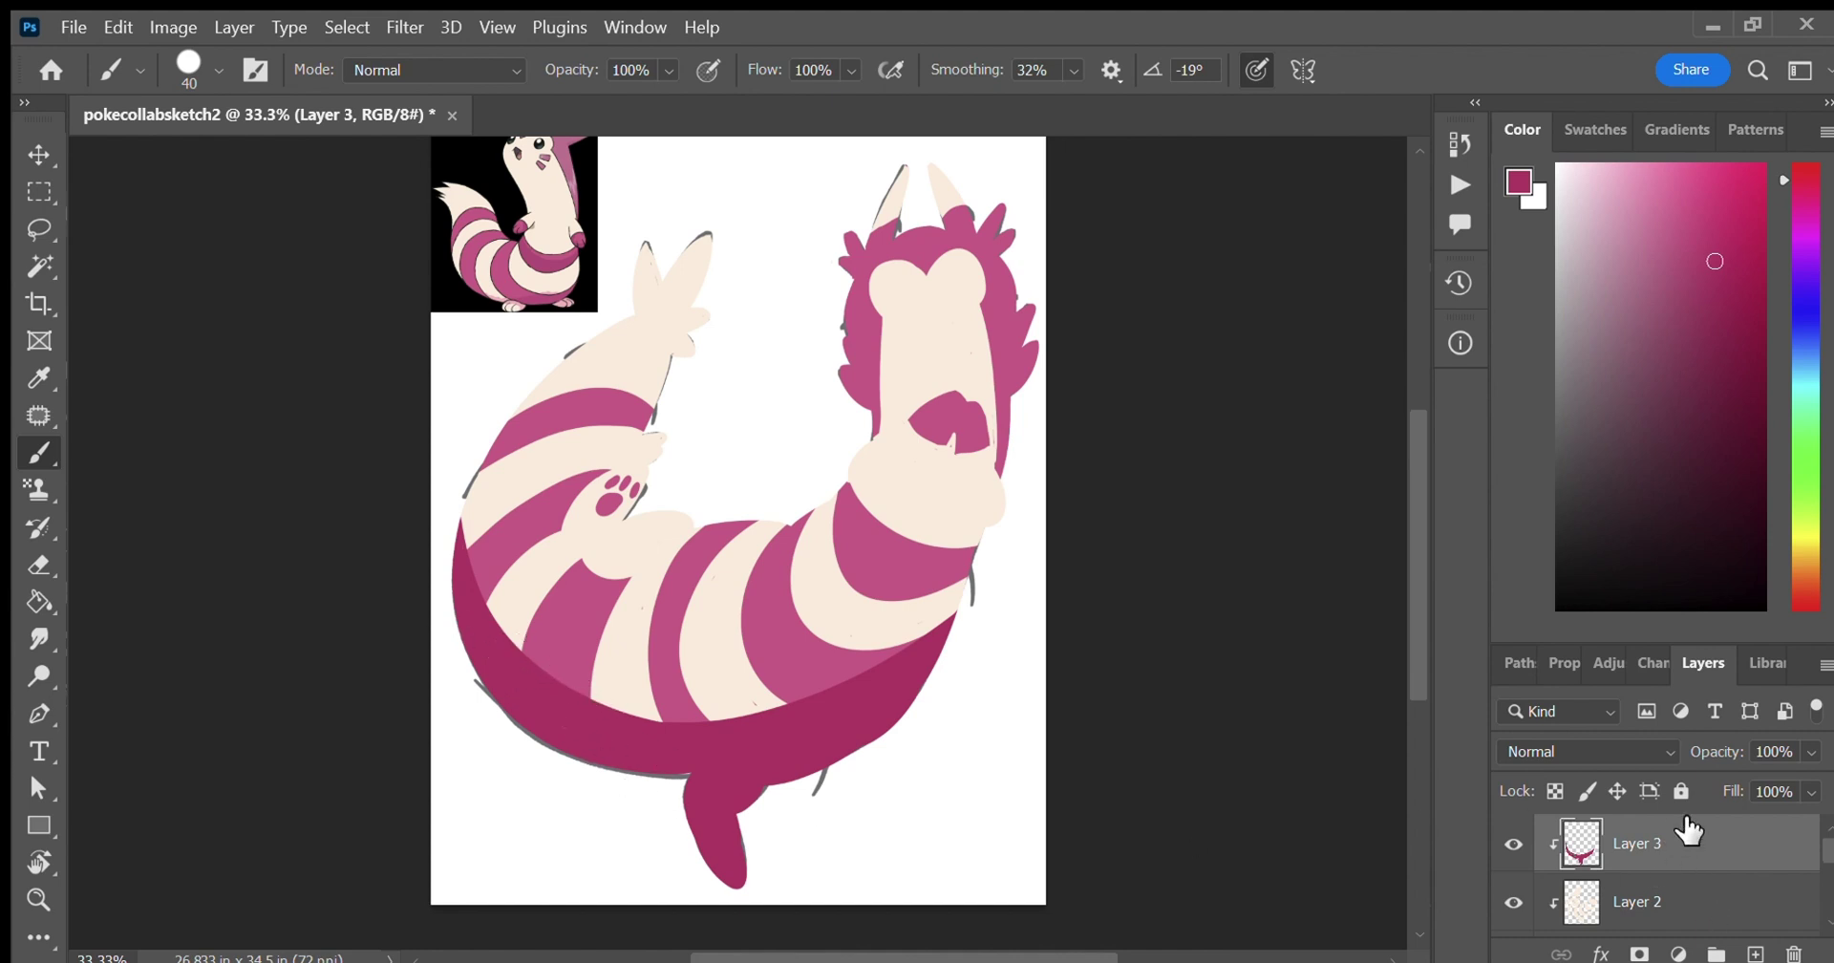
Try other blend modes on Layer 3's shadow, including Screen, Divide and Soft Light.
left_click(1585, 751)
key("Down")
key("Down")
key("Down")
key("Down")
key("Down")
key("Down")
key("Down")
key("Down")
key("Down")
key("Down")
key("Down")
key("Down")
key("Down")
key("Down")
key("Down")
key("Down")
key("Down")
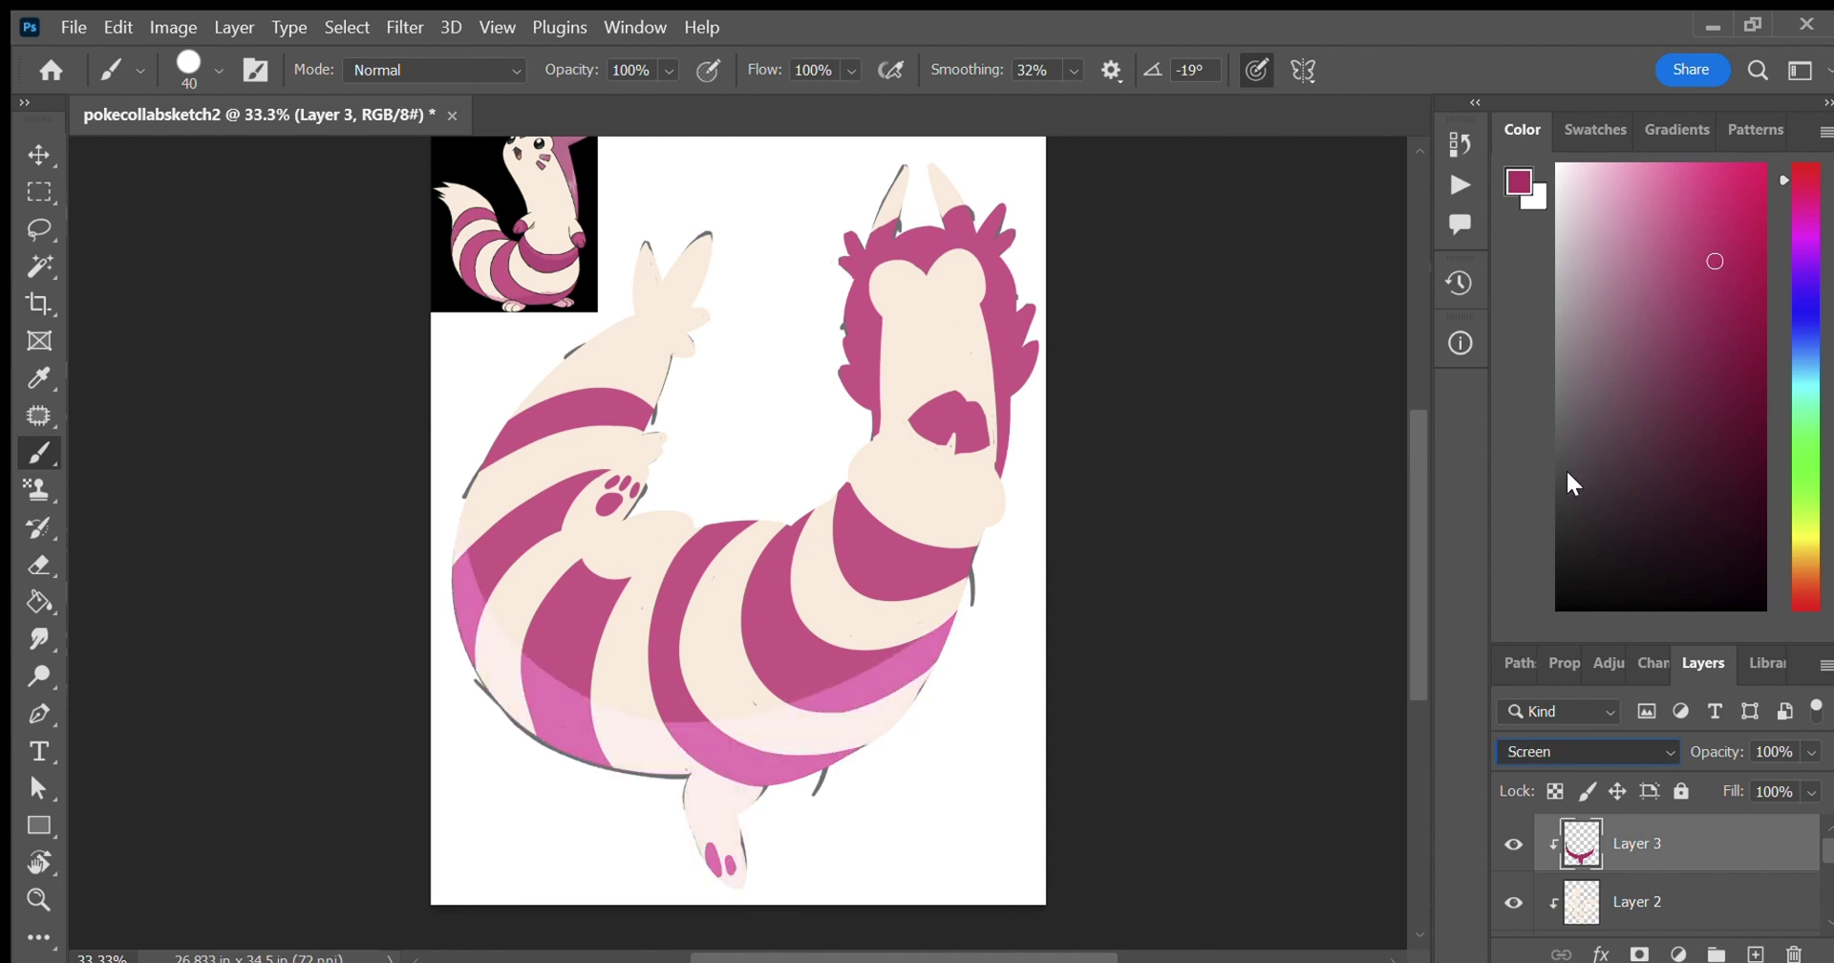
key("Up")
key("Up")
key("Up")
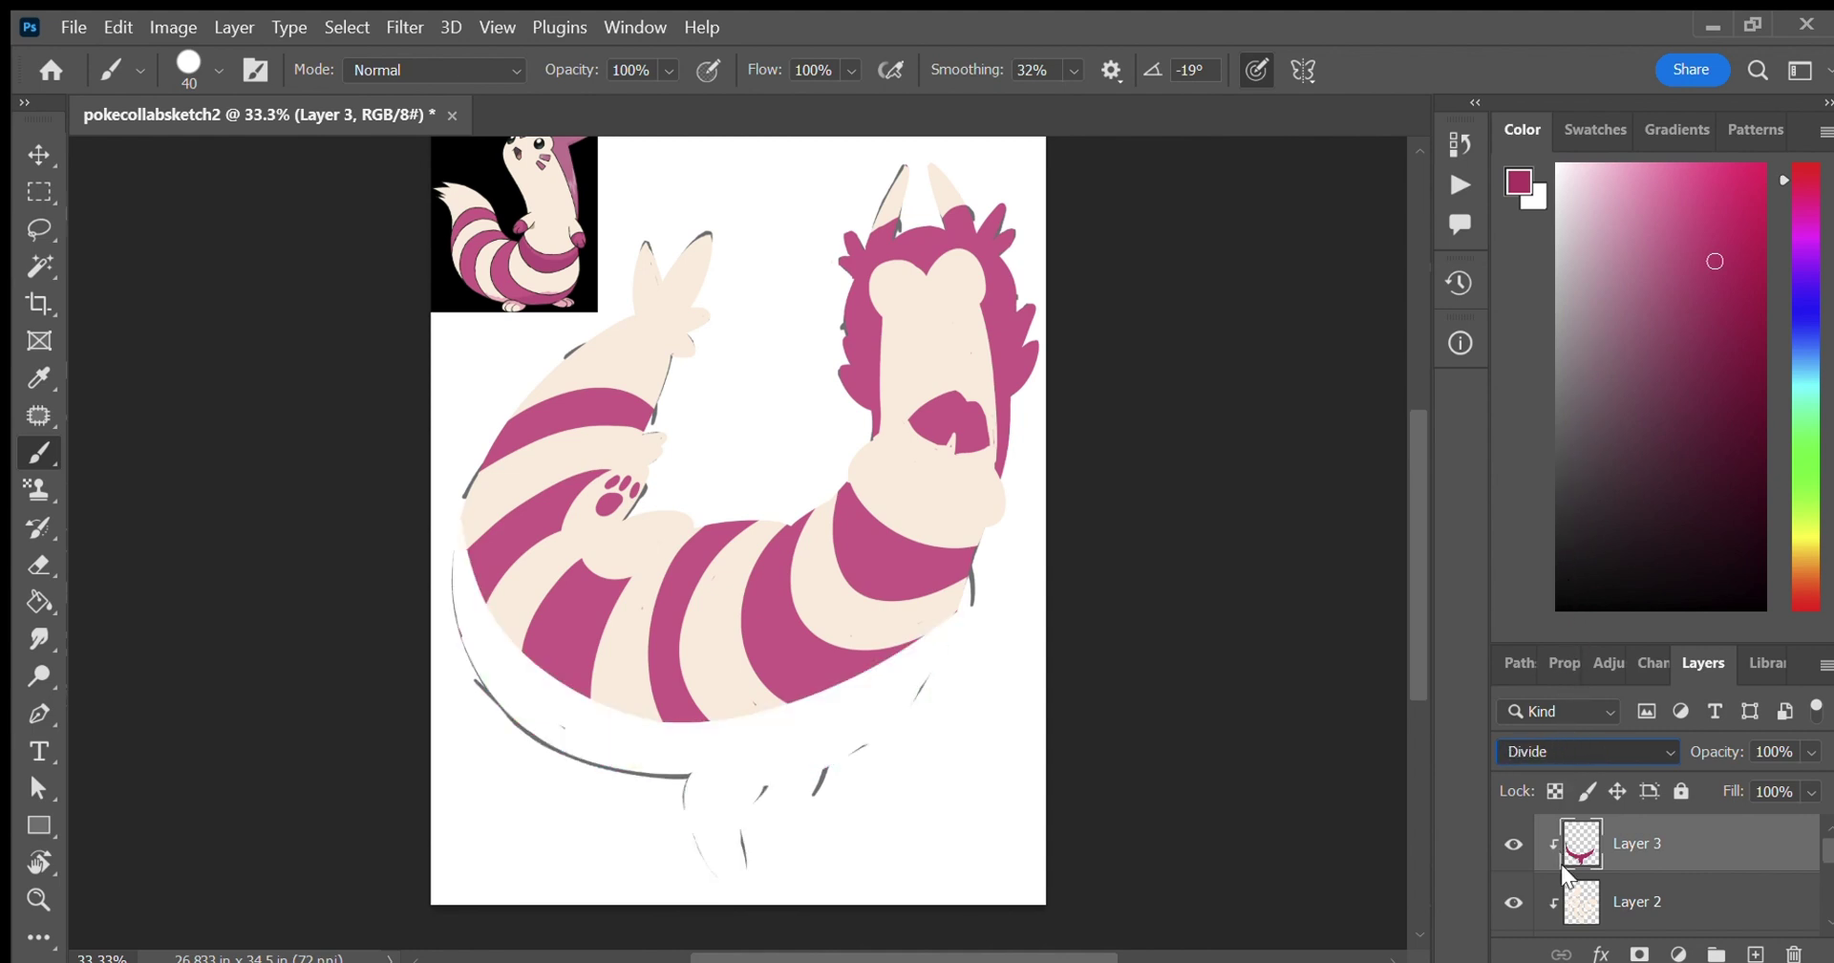
key("Up")
key("Up")
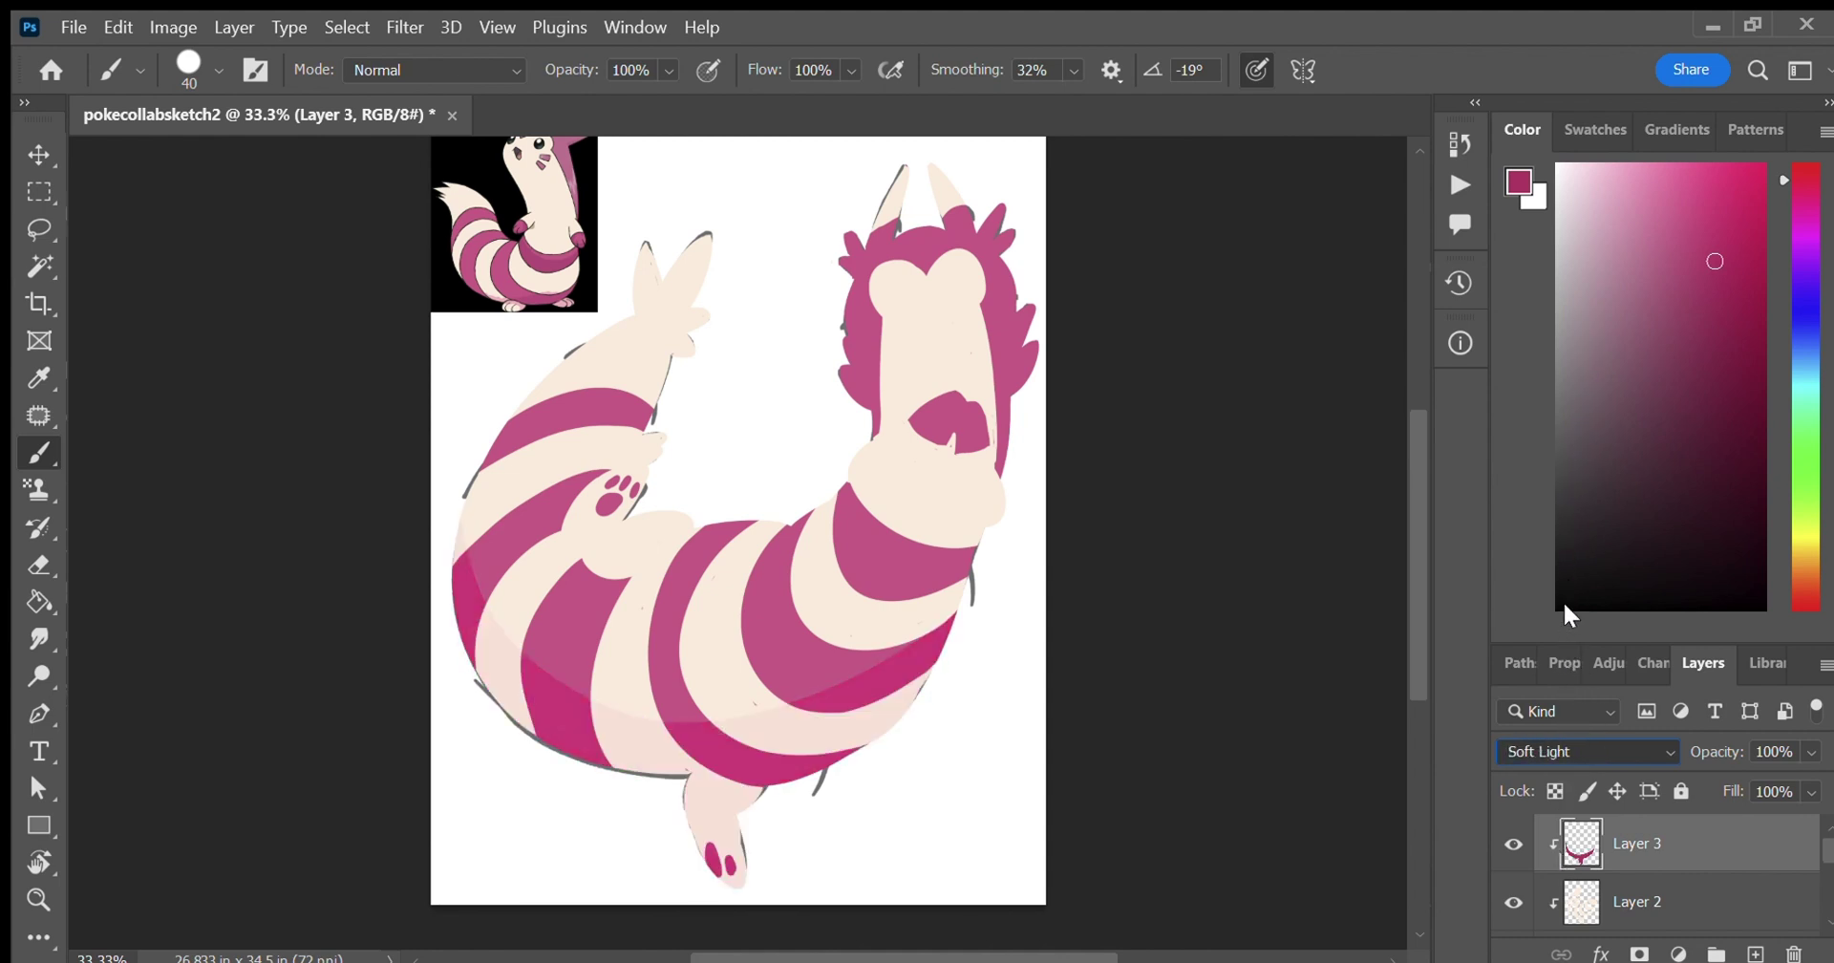
Set Layer 3 back to the Normal blend mode and lower its opacity to 34%.
left_click(1531, 254)
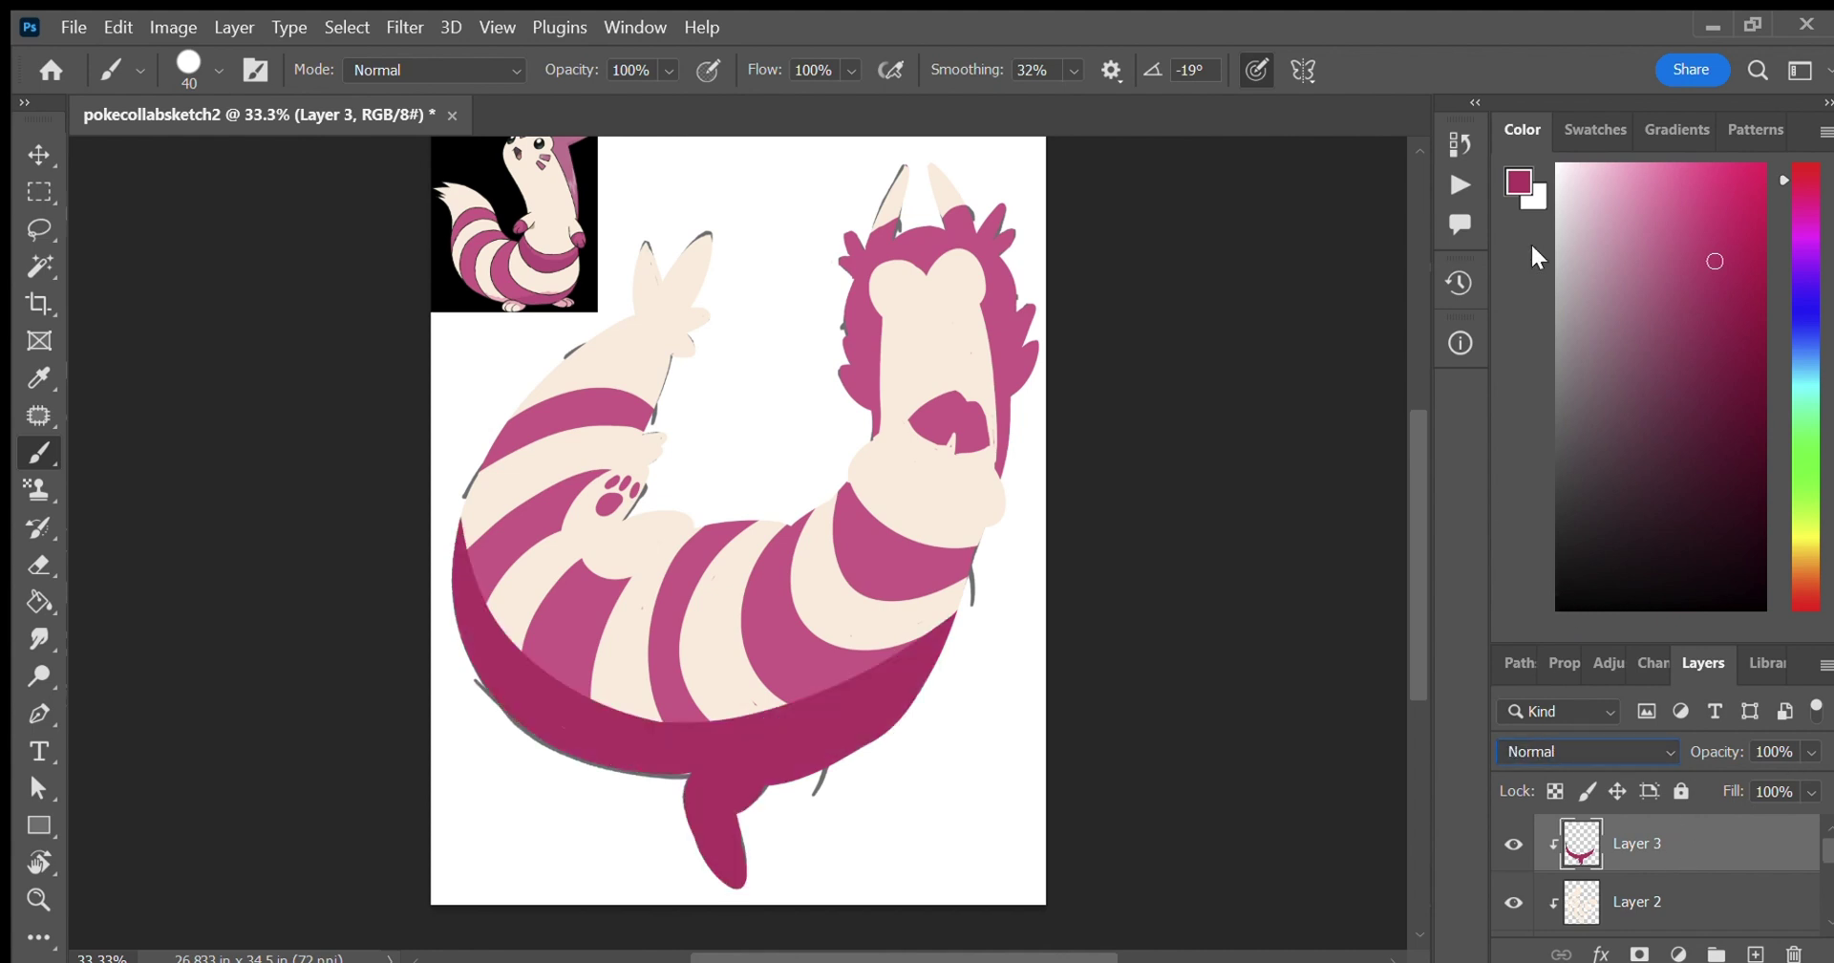
mouse_move(1786, 764)
left_mouse_down()
mouse_move(1735, 785)
mouse_move(1724, 764)
left_mouse_up()
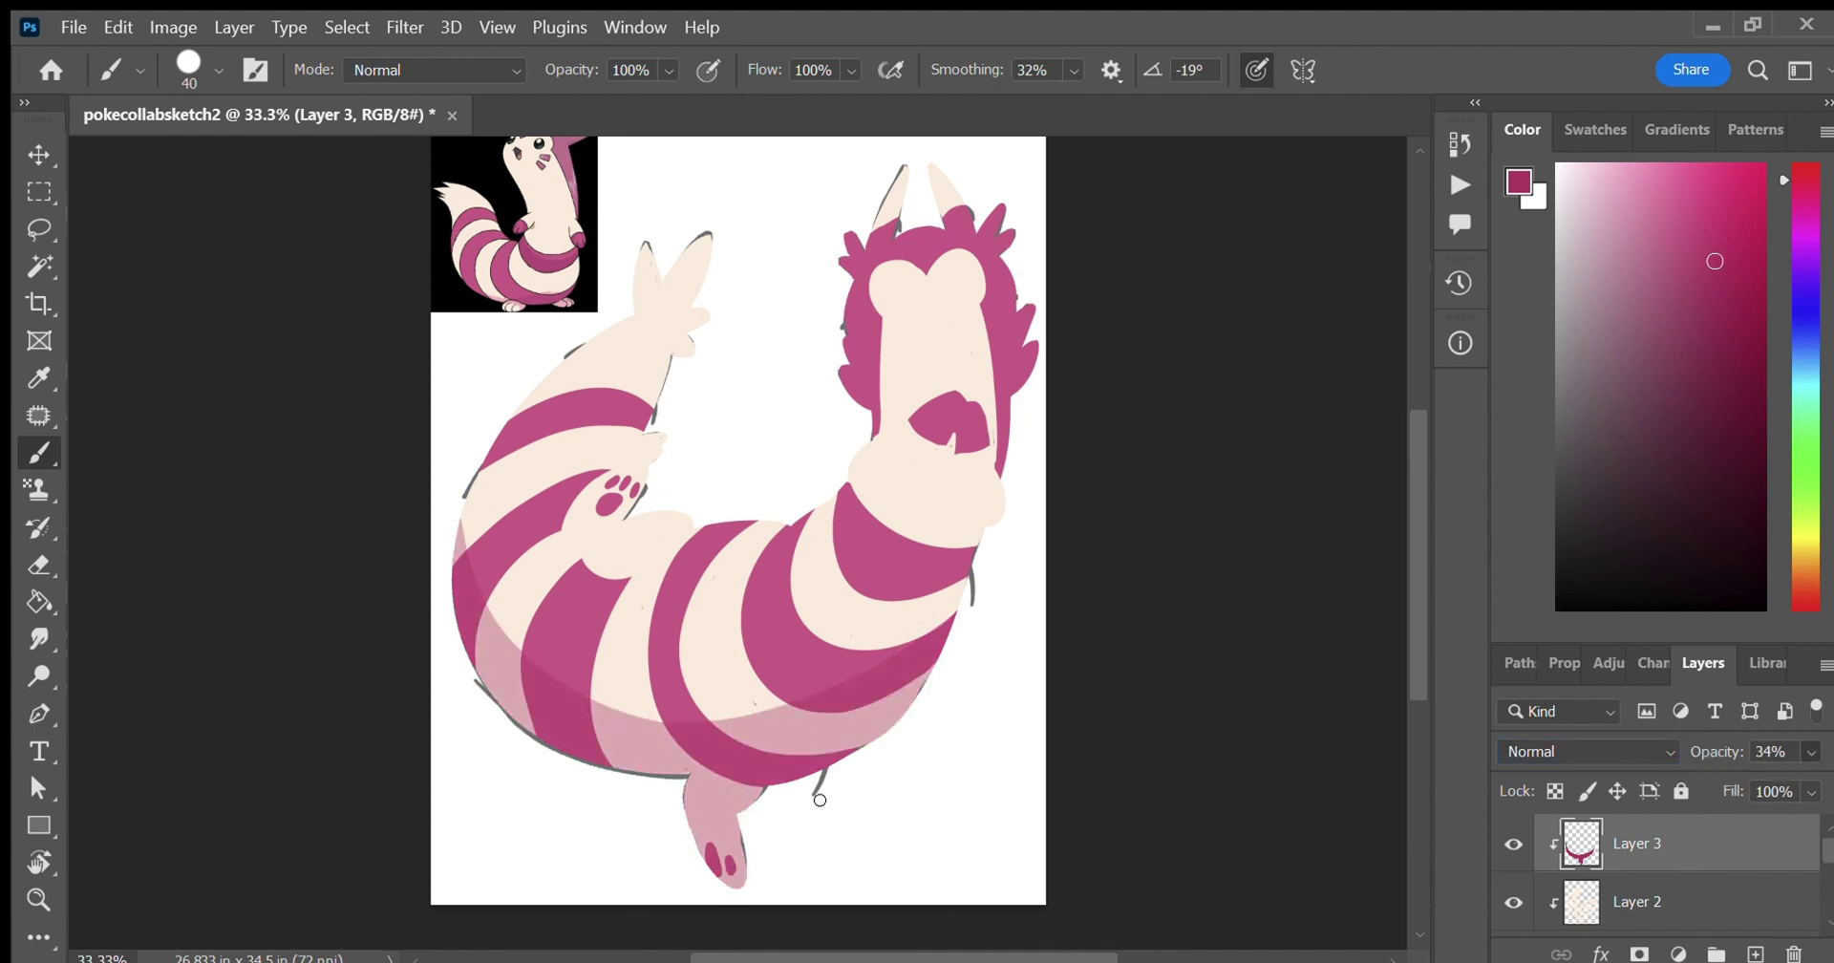
Scribble a short handwritten note on Layer 1 in the blank area beside the hanging foot and erase it.
left_click_drag(1824, 849, 1824, 874)
left_click(1700, 847)
mouse_move(450, 836)
left_mouse_down()
mouse_move(457, 858)
mouse_move(488, 843)
left_mouse_up()
left_click_drag(489, 821, 525, 828)
left_click_drag(503, 855, 517, 875)
mouse_move(523, 857)
left_mouse_down()
mouse_move(558, 874)
mouse_move(543, 887)
left_mouse_up()
left_click_drag(565, 852, 584, 840)
left_click(559, 822)
left_click(573, 817)
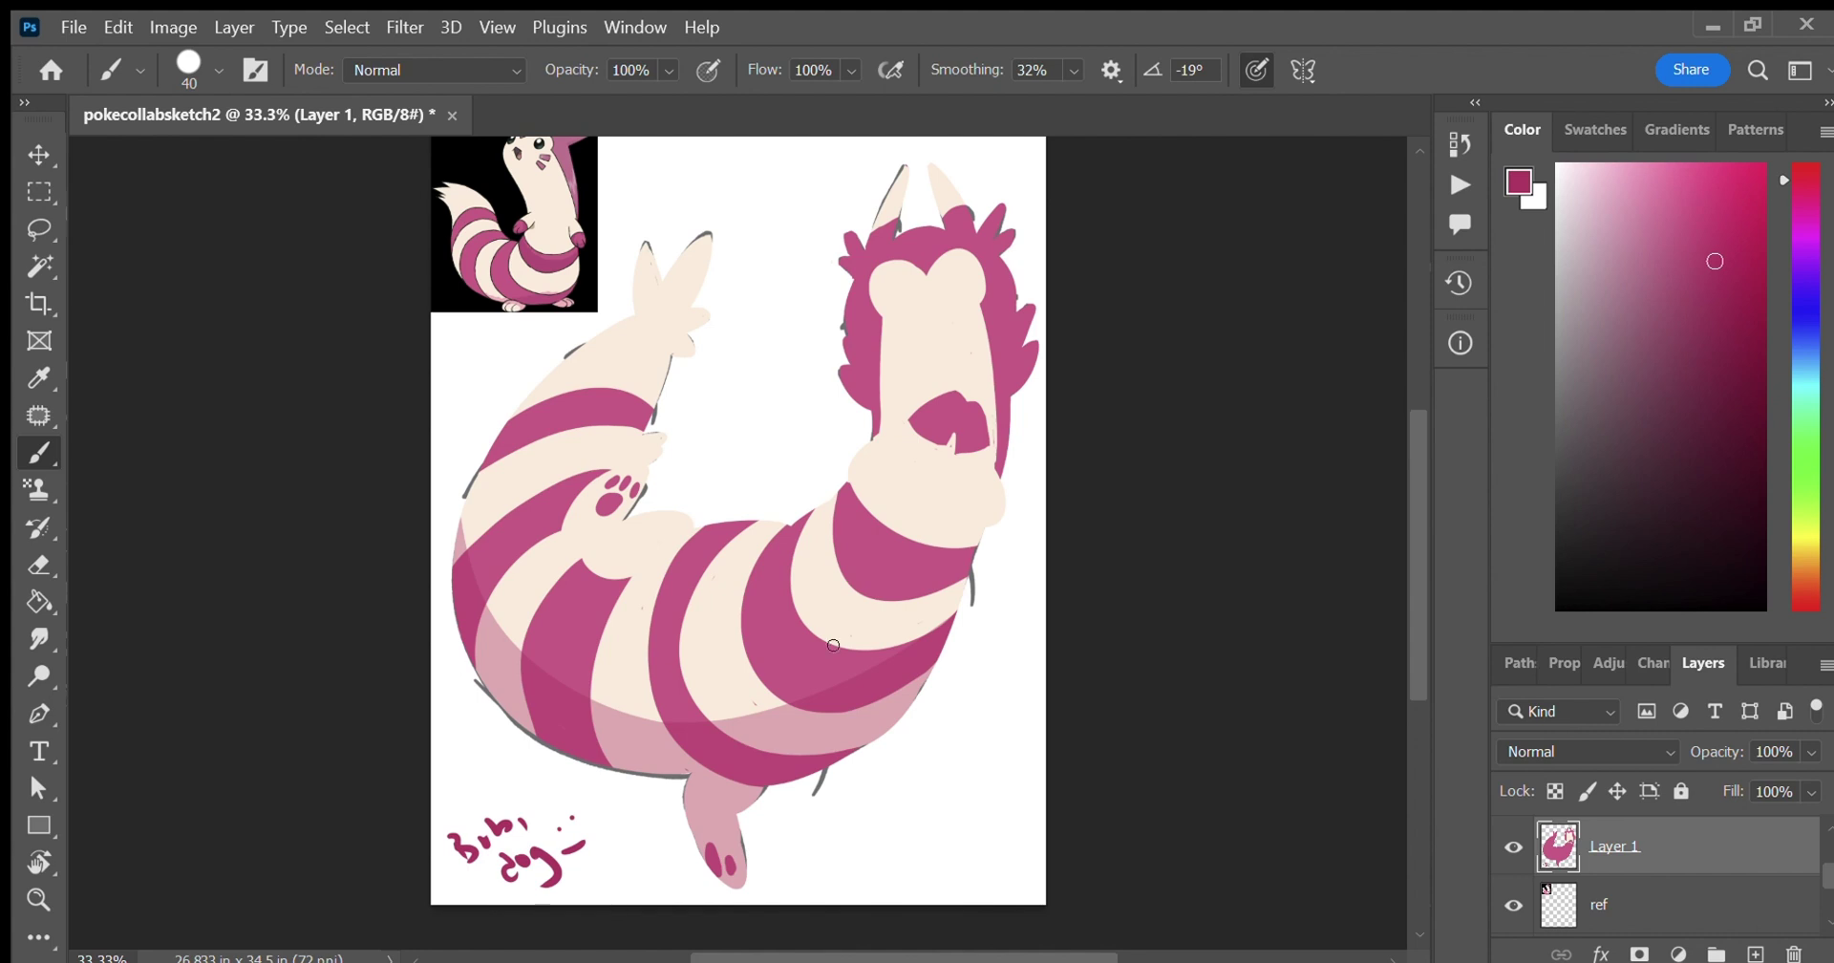
key("e")
mouse_move(457, 839)
left_mouse_down()
mouse_move(525, 850)
mouse_move(553, 826)
left_mouse_up()
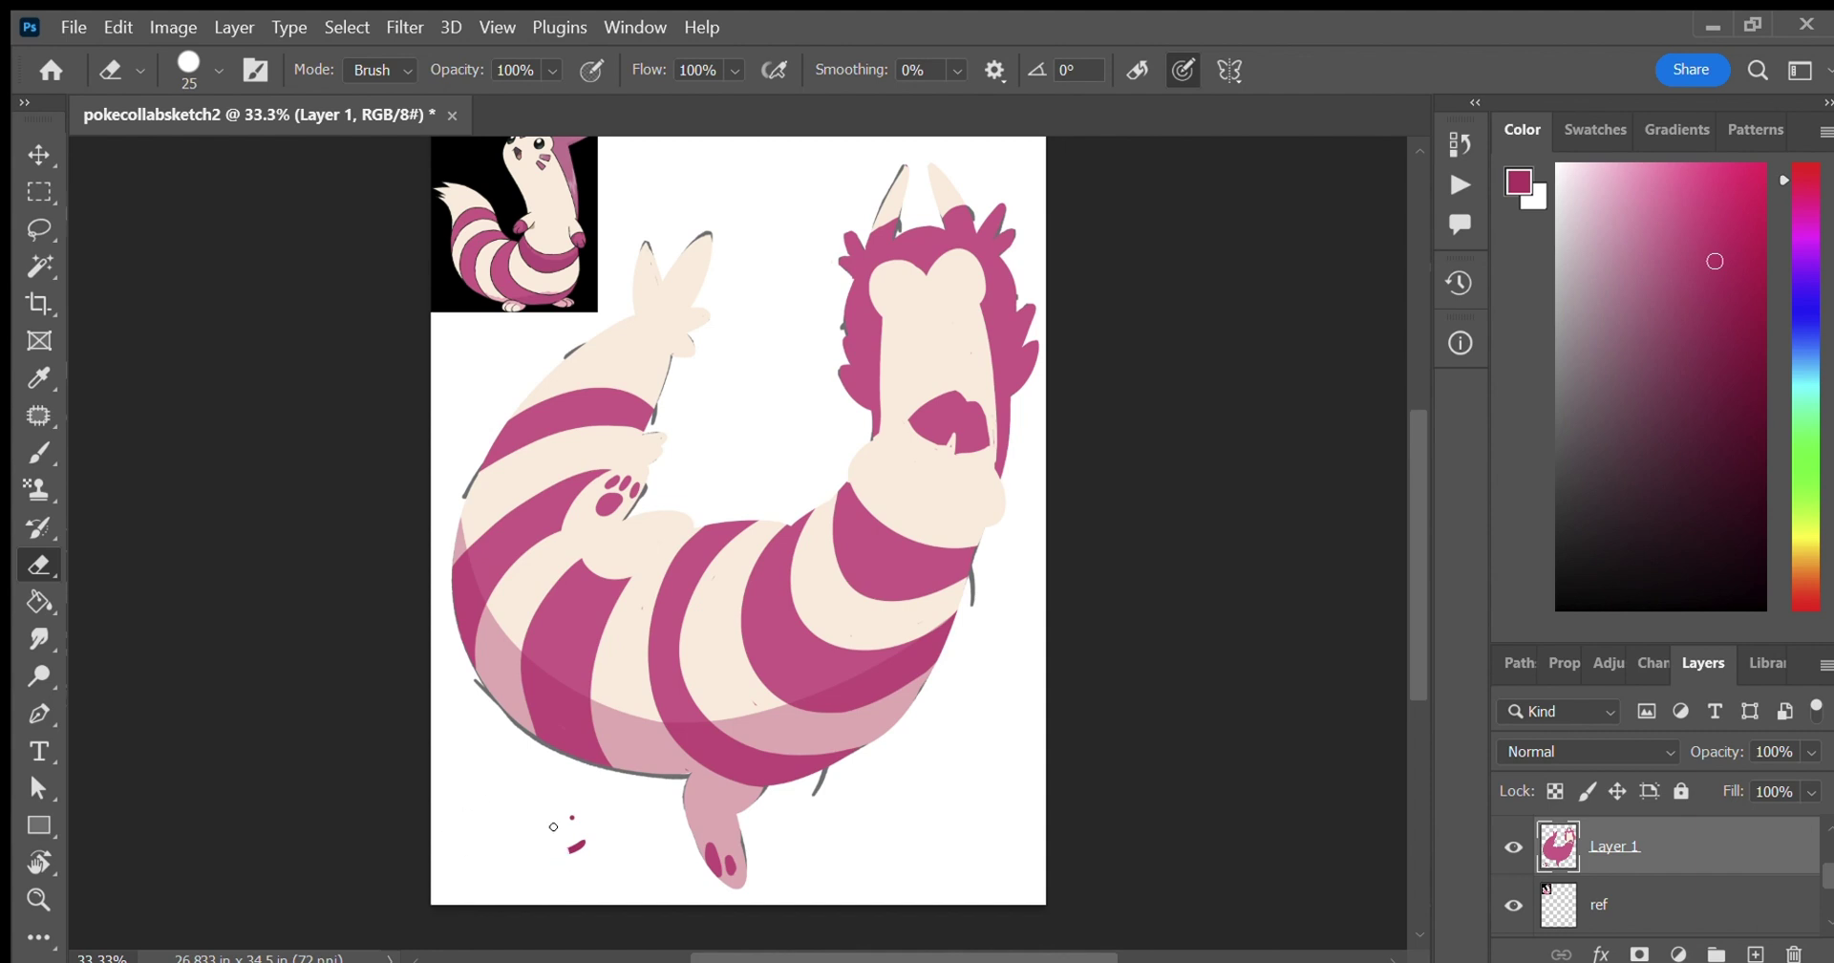
Lower Layer 1's opacity to 70% so the sketch shows through, and reselect Layer 3.
scroll(1785, 863, "up", 2)
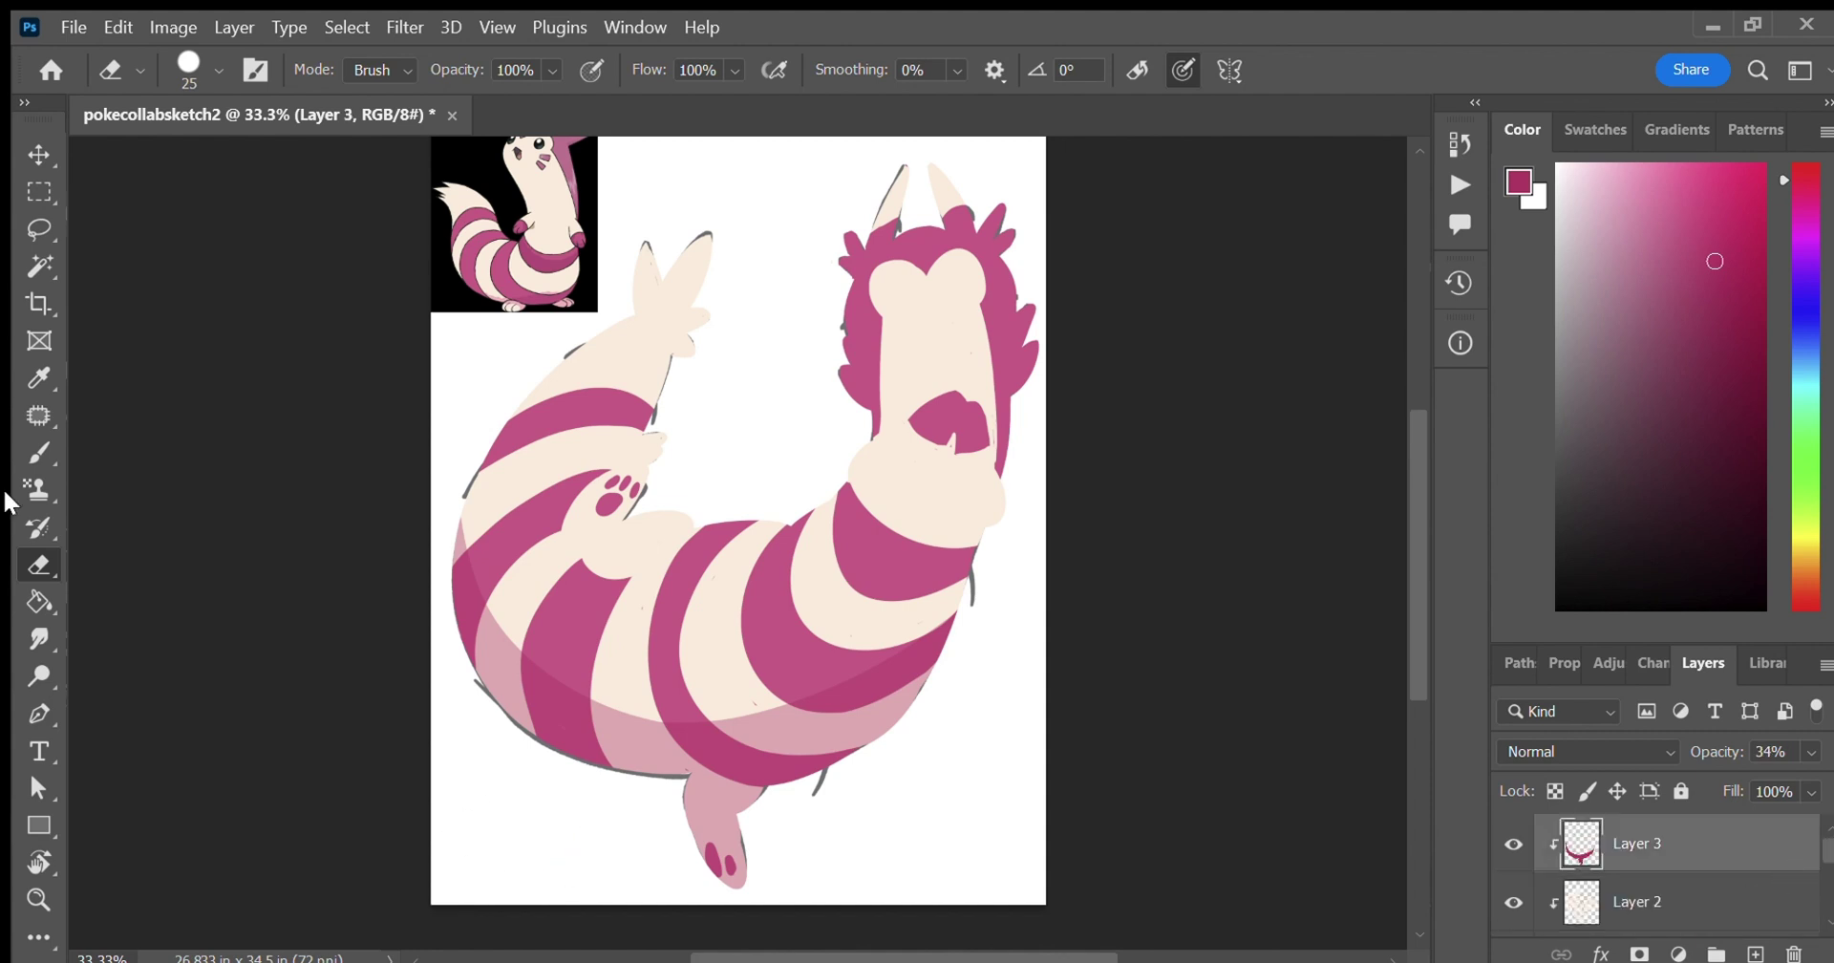
mouse_move(1805, 751)
left_mouse_down()
mouse_move(1745, 770)
mouse_move(1775, 771)
left_mouse_up()
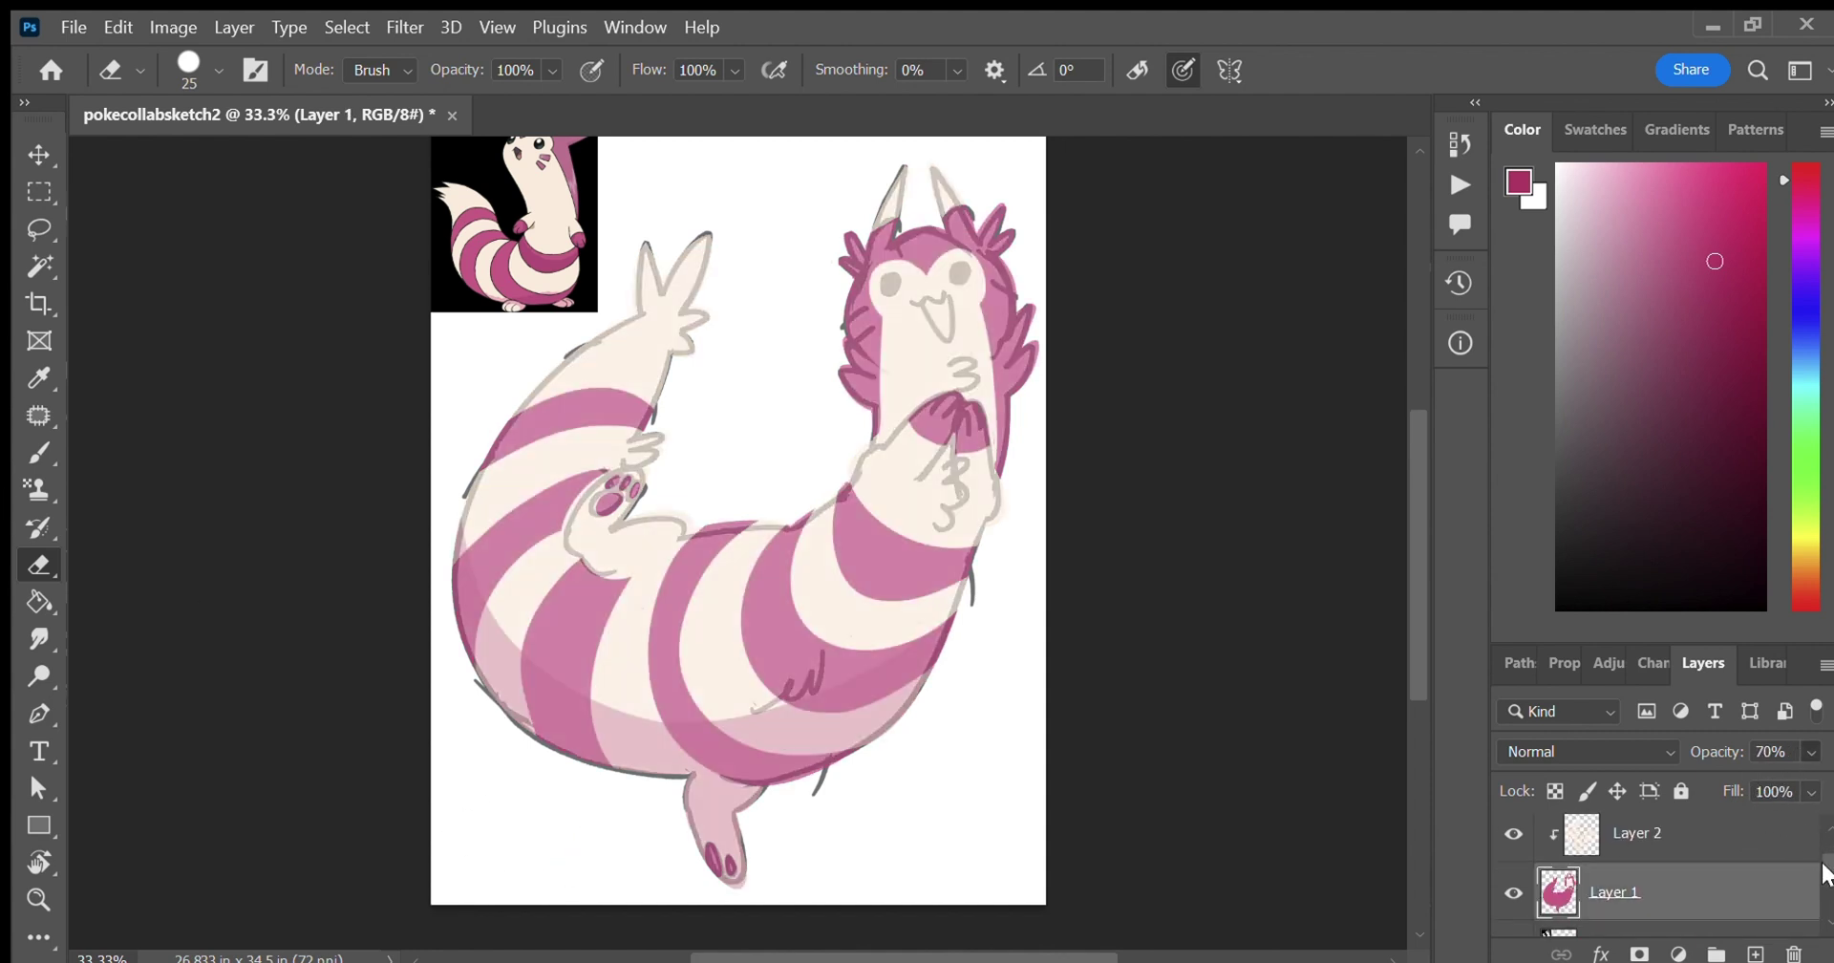
left_click_drag(1826, 865, 1823, 851)
left_click(1705, 844)
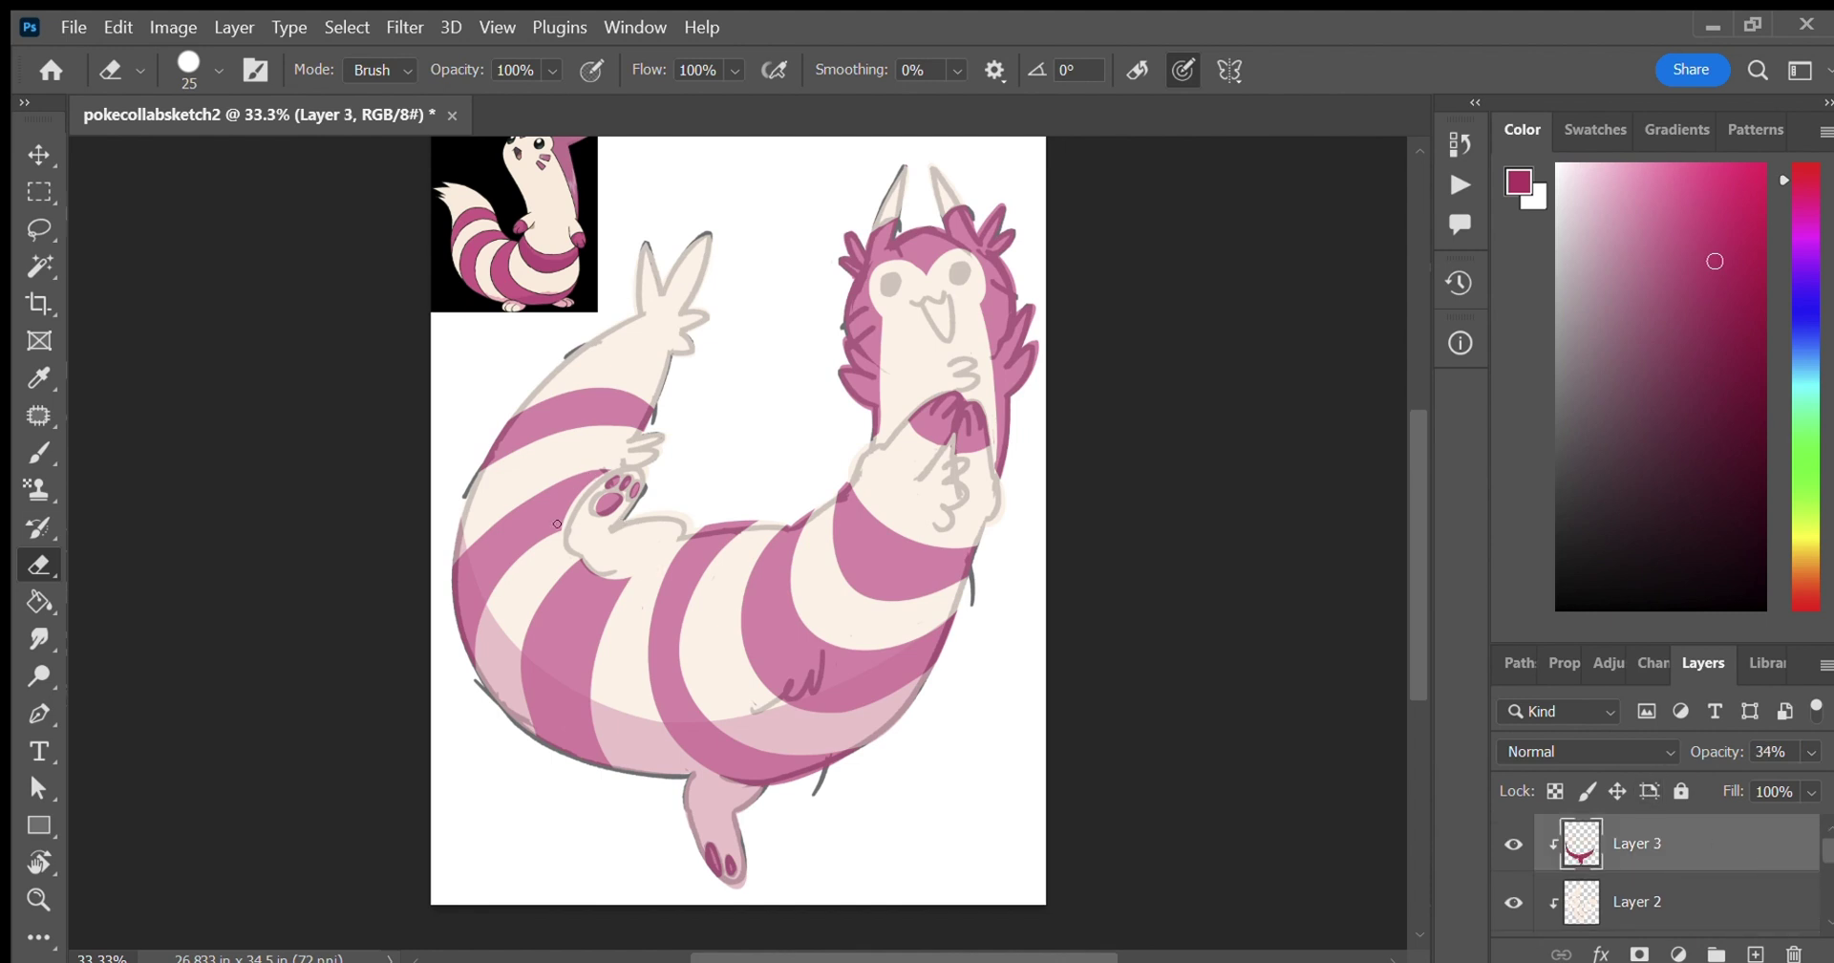
Paint a shadow along the underside of the raised foot and leg, and tidy its edge with the eraser.
key("b")
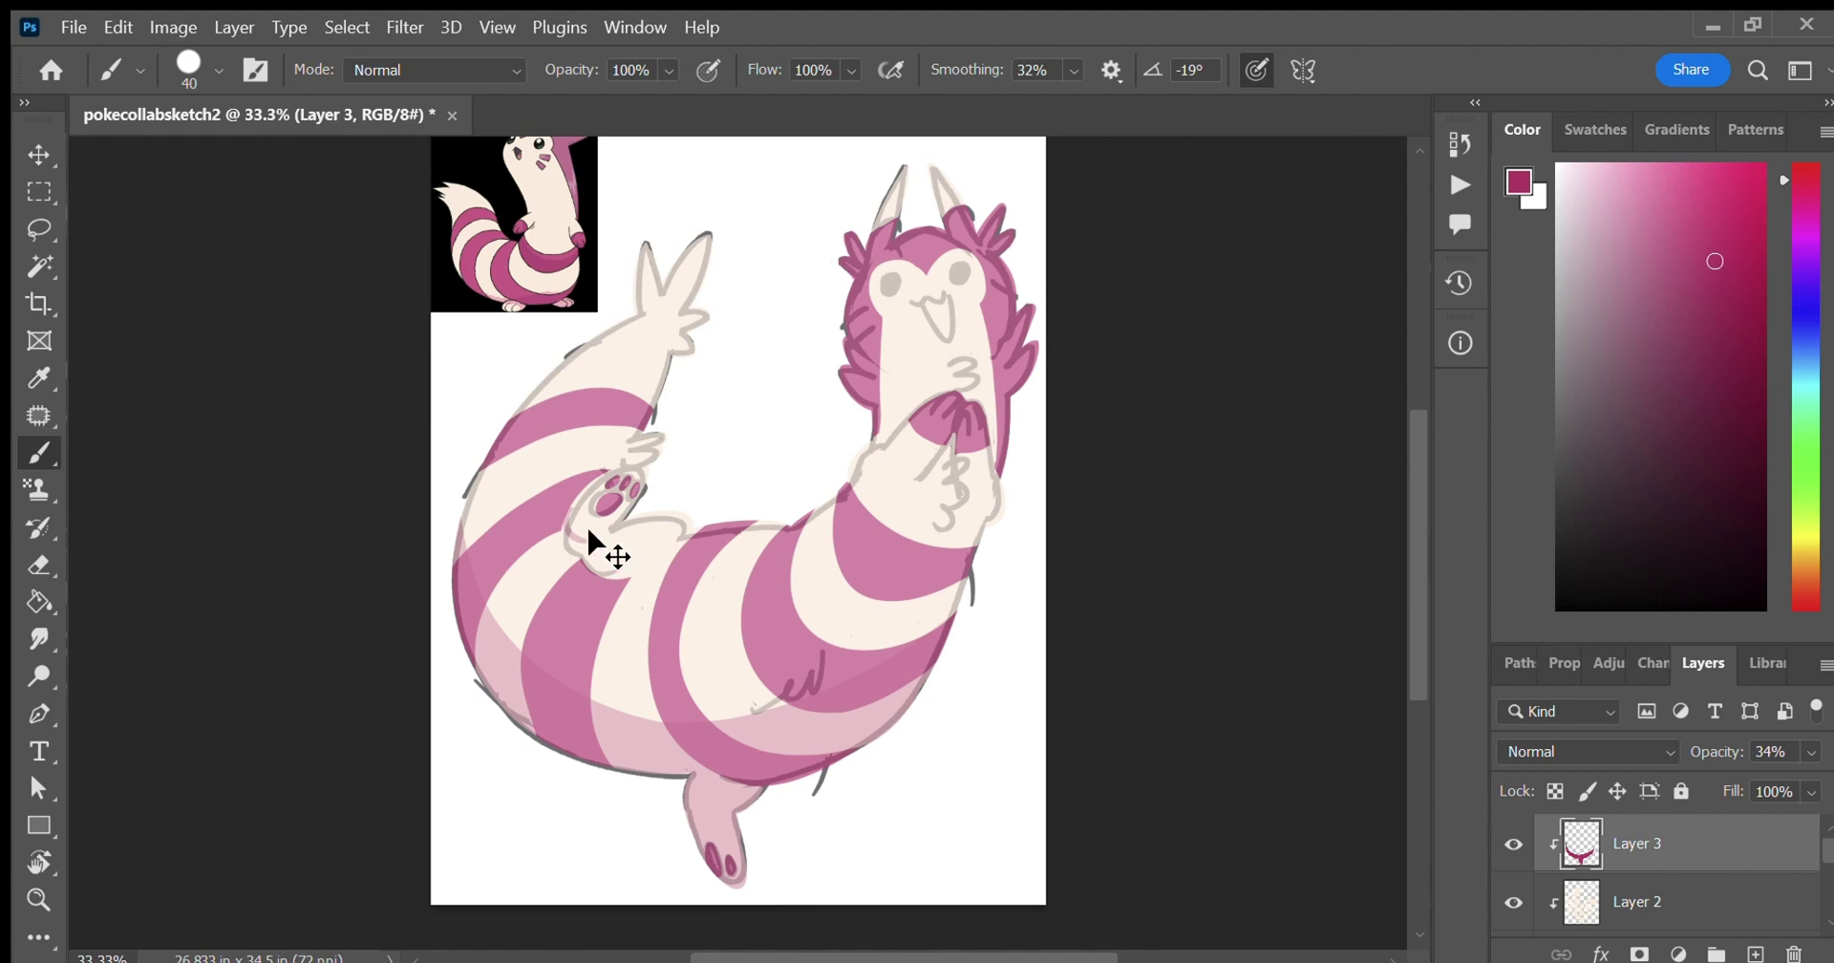
key("ctrl+z")
mouse_move(565, 523)
left_mouse_down()
mouse_move(571, 548)
mouse_move(622, 572)
mouse_move(641, 560)
left_mouse_up()
key("e")
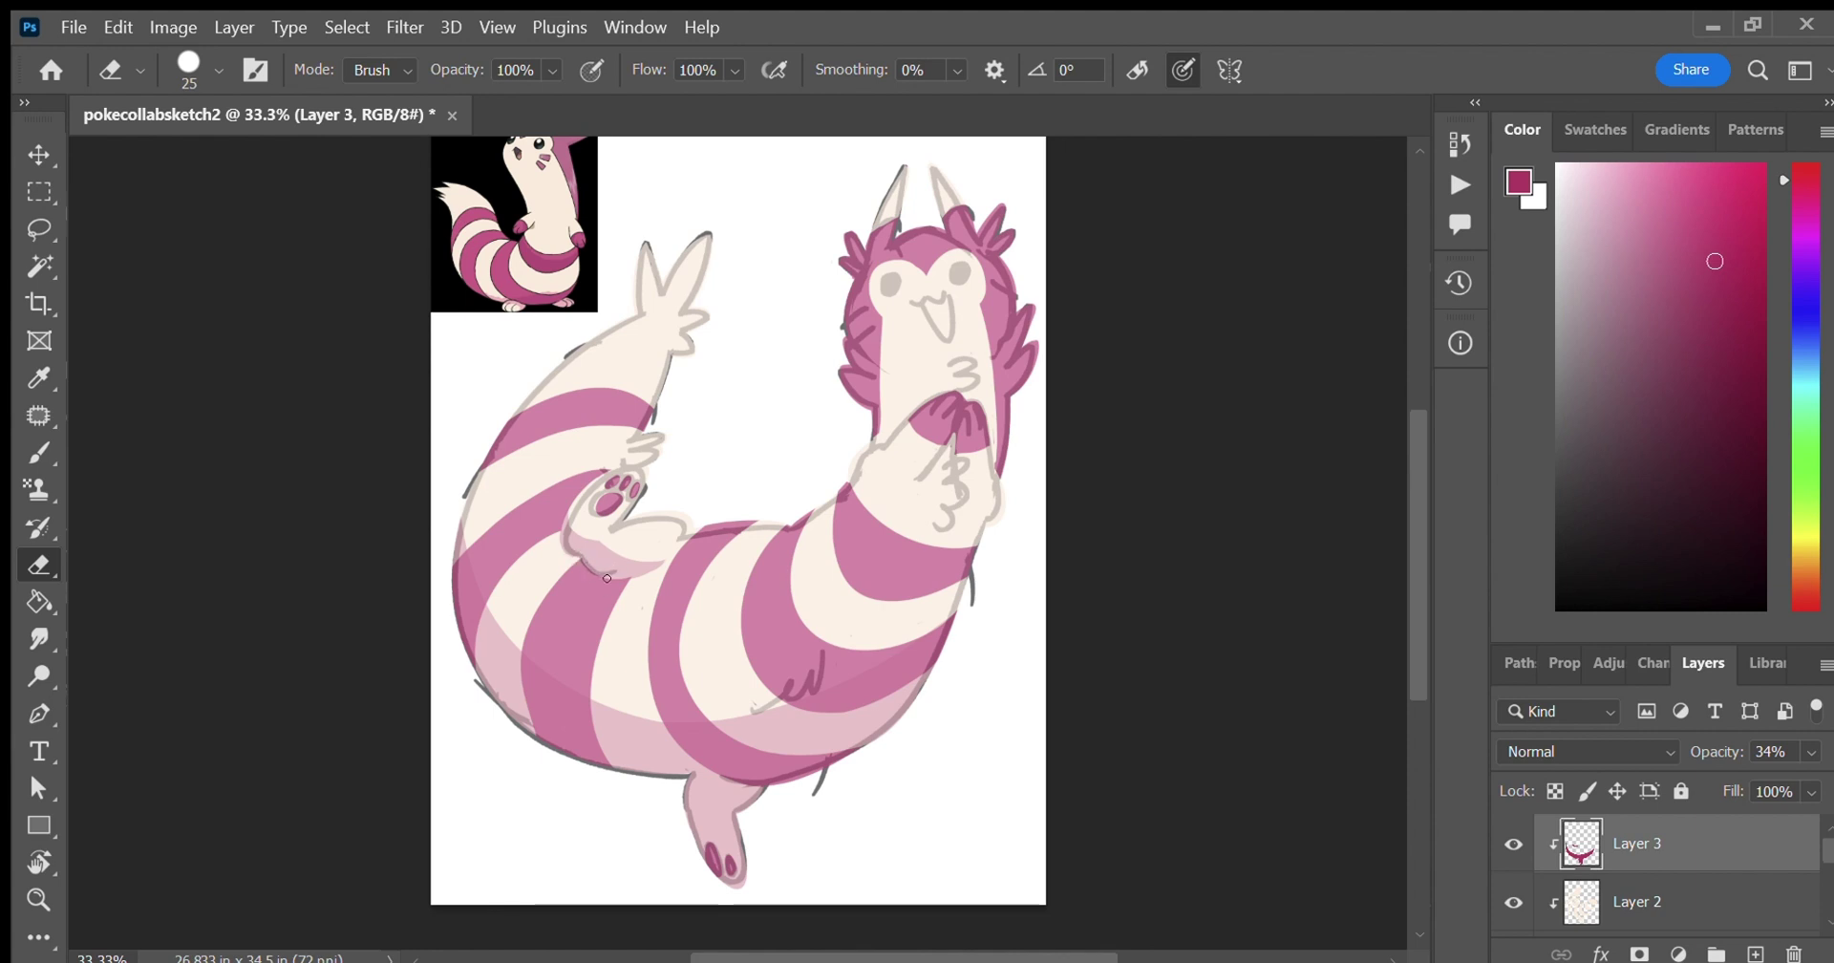
Paint fur shadow strokes on Layer 3 at the belly, the raised foot, the clasped paws and the chest.
key("b")
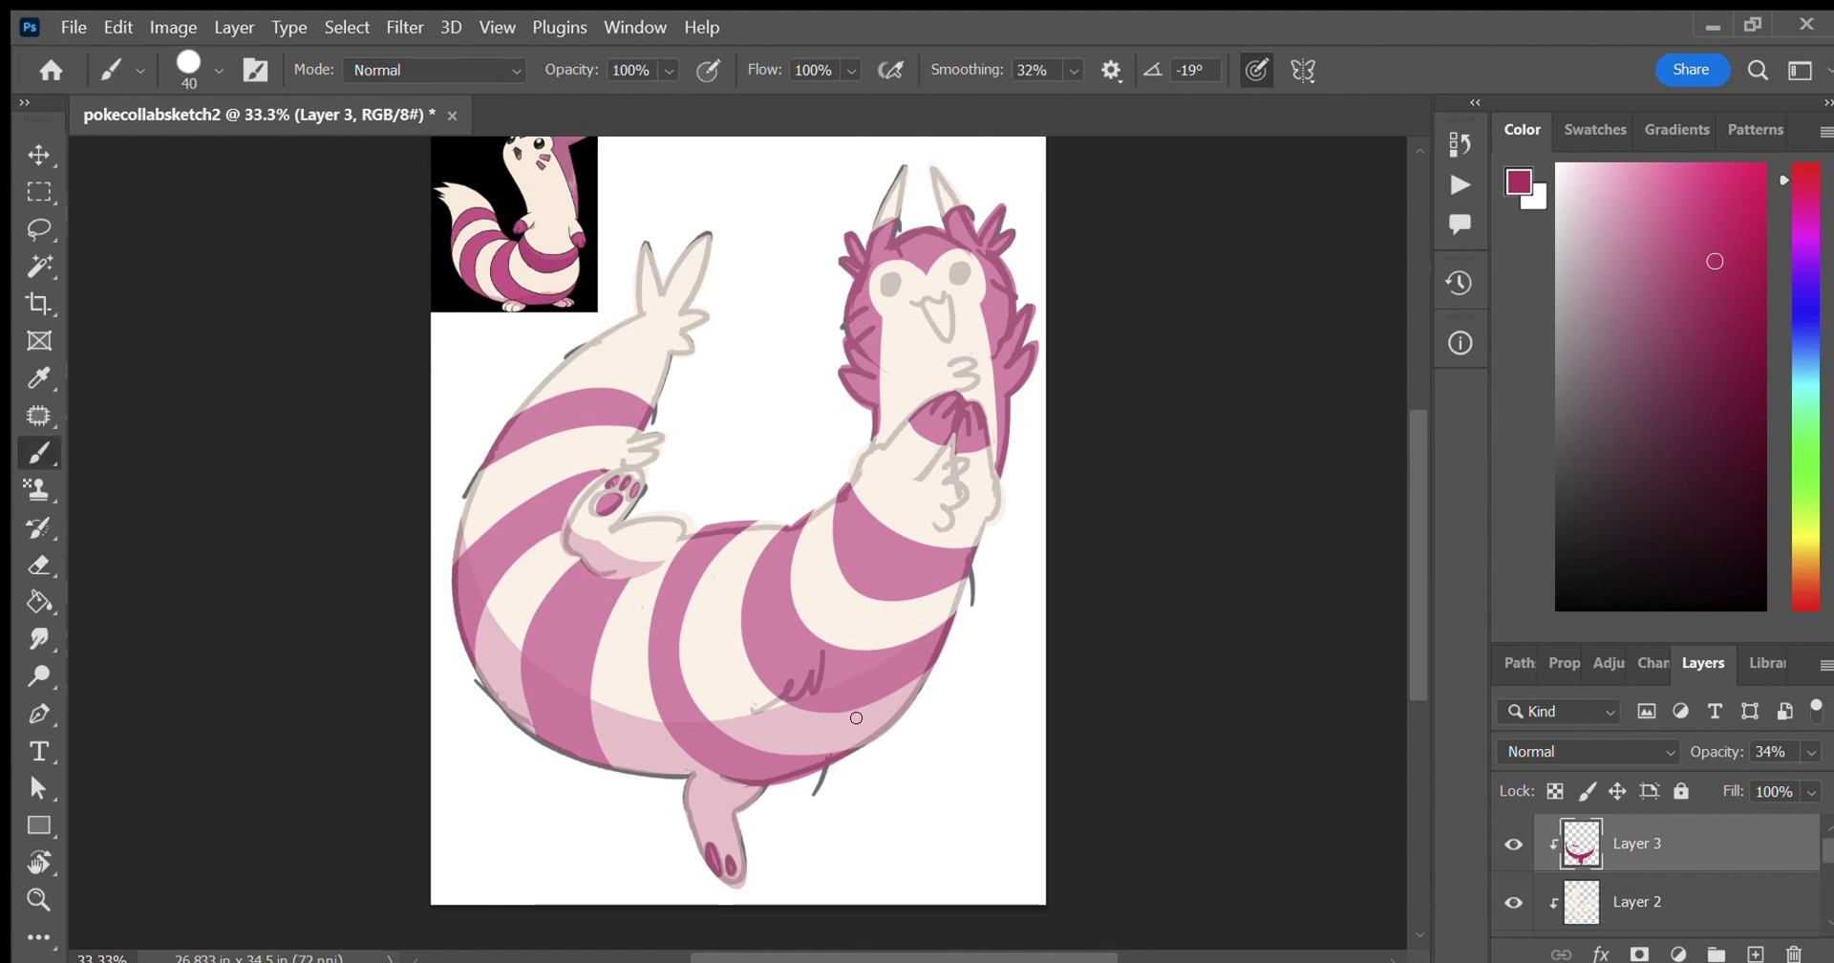
left_click_drag(826, 655, 788, 678)
left_click_drag(614, 459, 650, 470)
mouse_move(919, 478)
left_mouse_down()
mouse_move(969, 400)
mouse_move(937, 502)
mouse_move(950, 524)
mouse_move(955, 461)
left_mouse_up()
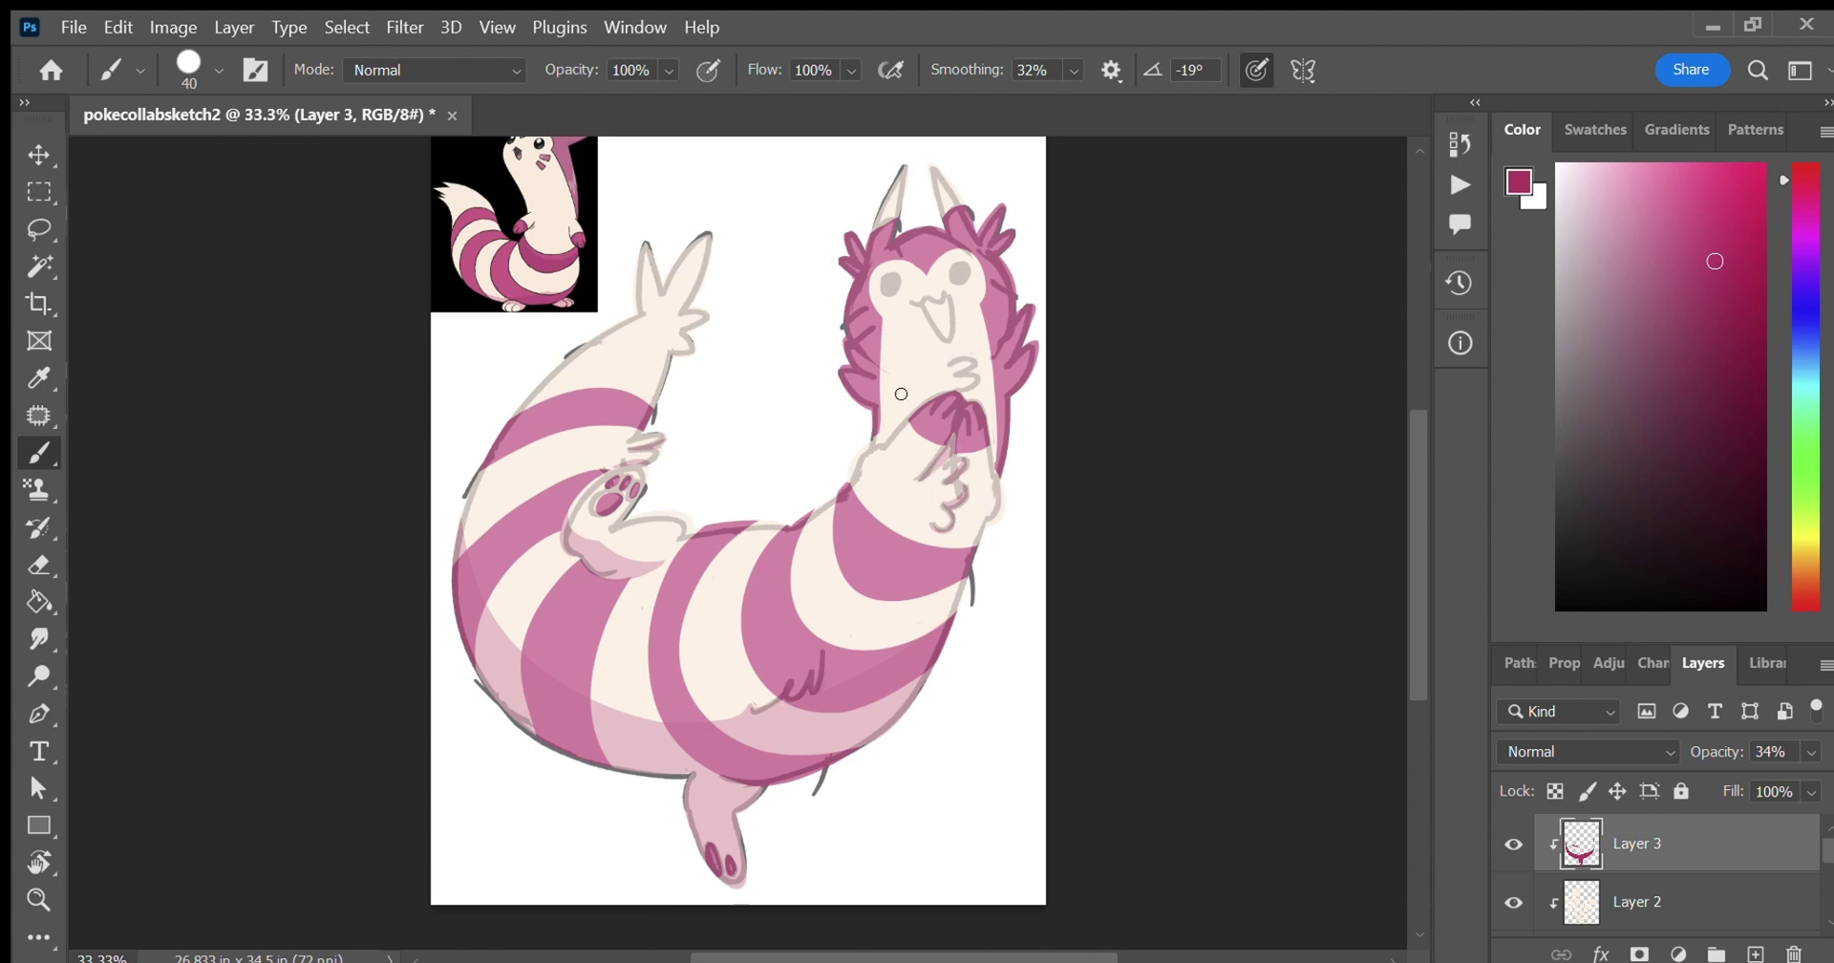
left_click_drag(956, 375, 979, 358)
Raise Layer 1's opacity to 100% and reselect Layer 3.
left_click_drag(1826, 848, 1826, 871)
left_click(1789, 874)
left_click_drag(1717, 751, 1796, 752)
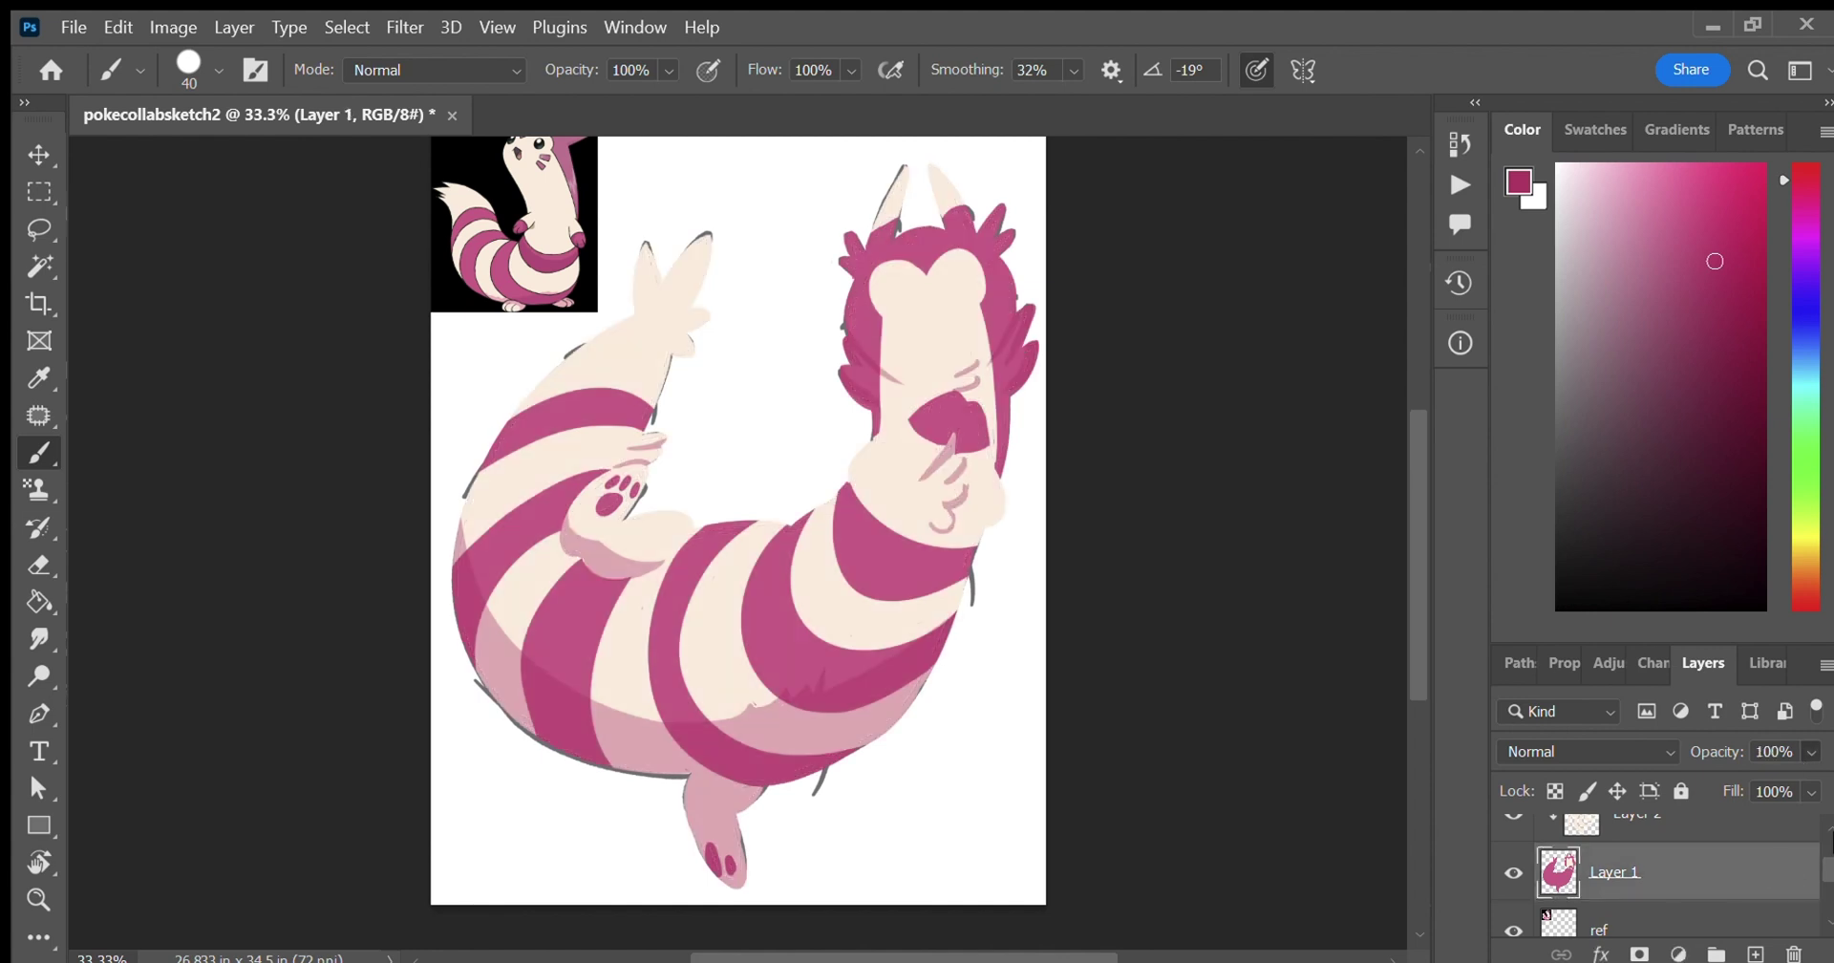
left_click_drag(1825, 869, 1825, 845)
left_click(1738, 842)
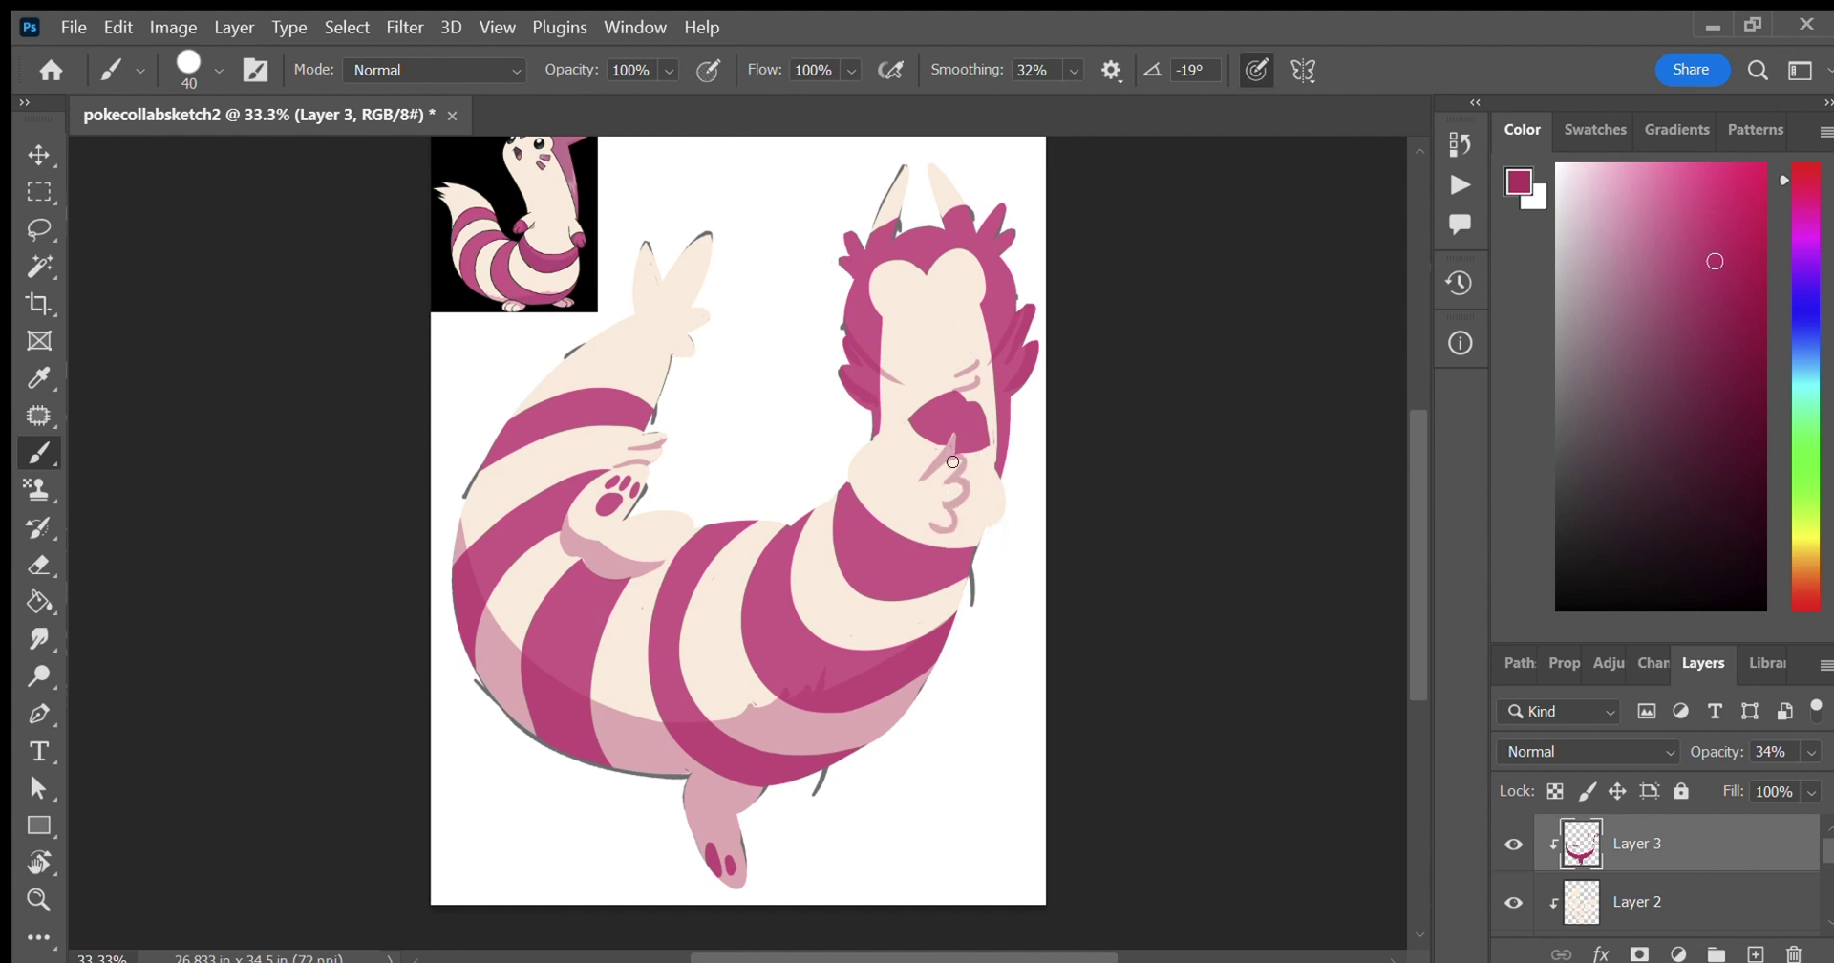
Make Layer 1 partly transparent again and paint a shadow line along the arm below the clasped paws on Layer 3.
scroll(1723, 876, "down", 2)
left_click(1723, 872)
left_click(1810, 752)
mouse_move(1805, 779)
left_mouse_down()
mouse_move(1727, 779)
mouse_move(1760, 778)
left_mouse_up()
scroll(1822, 851, "up", 1)
left_click_drag(1823, 853, 1822, 842)
left_click(1780, 848)
mouse_move(961, 485)
left_mouse_down()
mouse_move(995, 511)
mouse_move(973, 527)
mouse_move(1011, 504)
mouse_move(916, 406)
mouse_move(926, 466)
mouse_move(884, 496)
mouse_move(920, 477)
left_mouse_up()
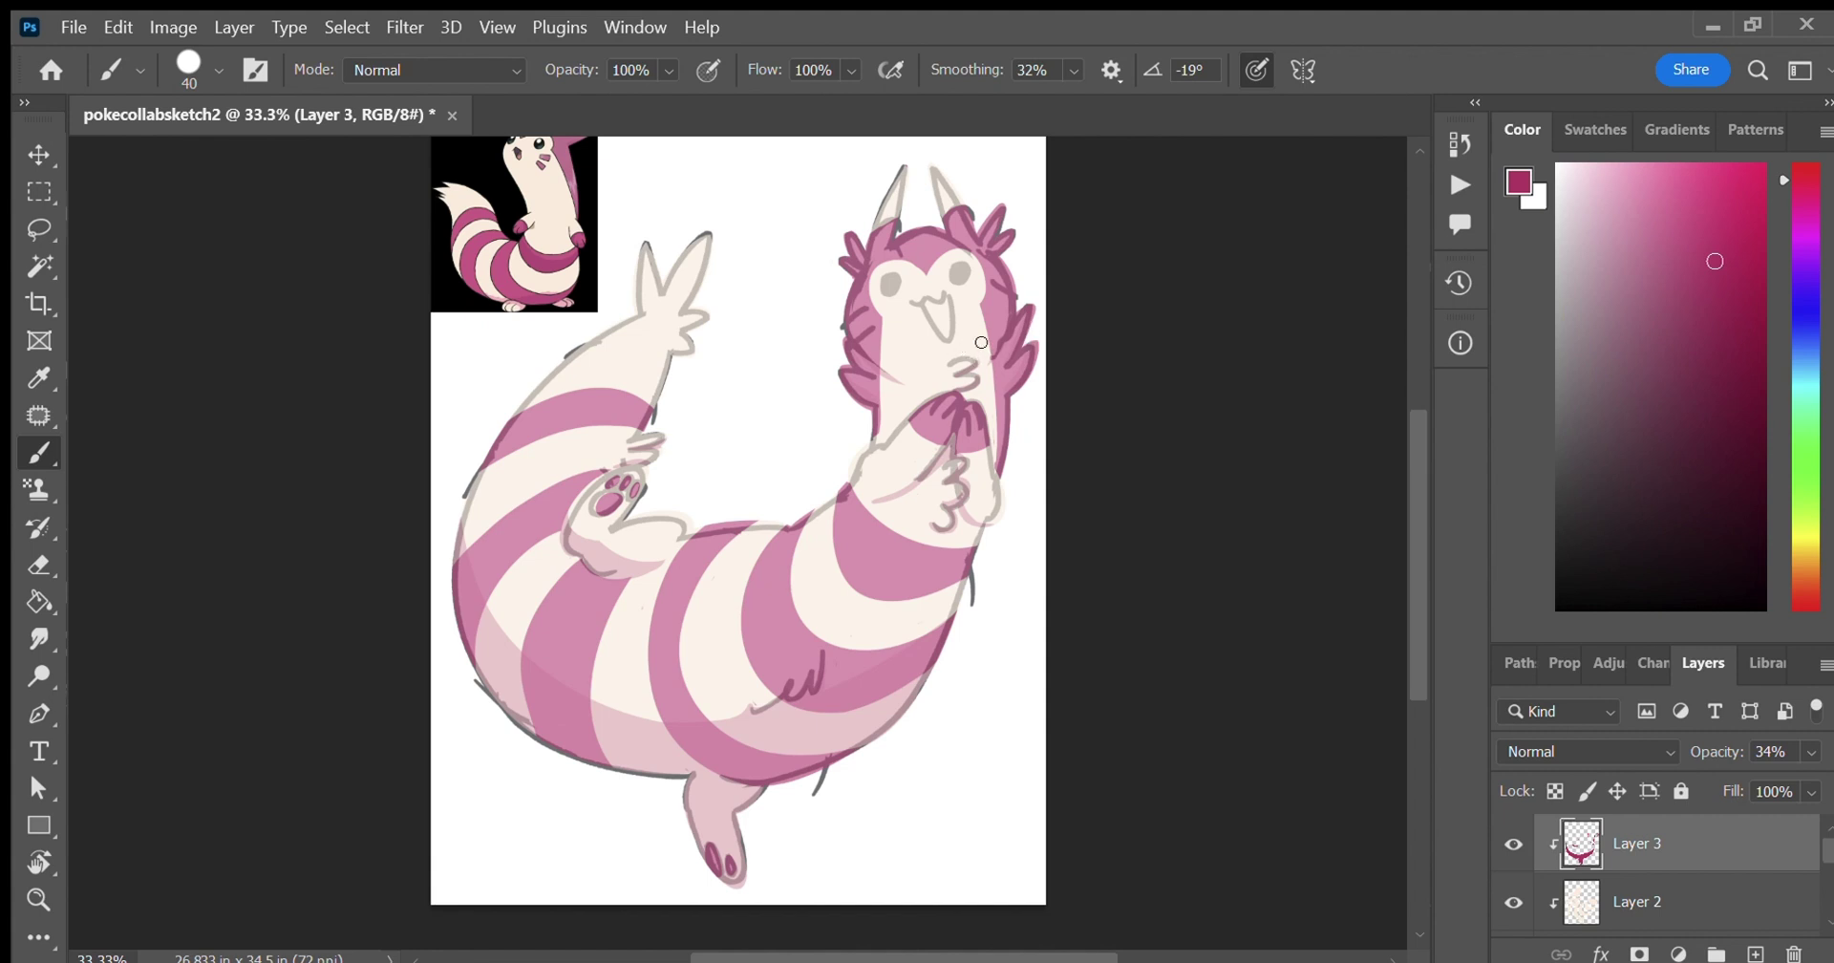
Restore Layer 1 to 100% opacity and make Layer 3 the active layer.
scroll(1803, 856, "down", 2)
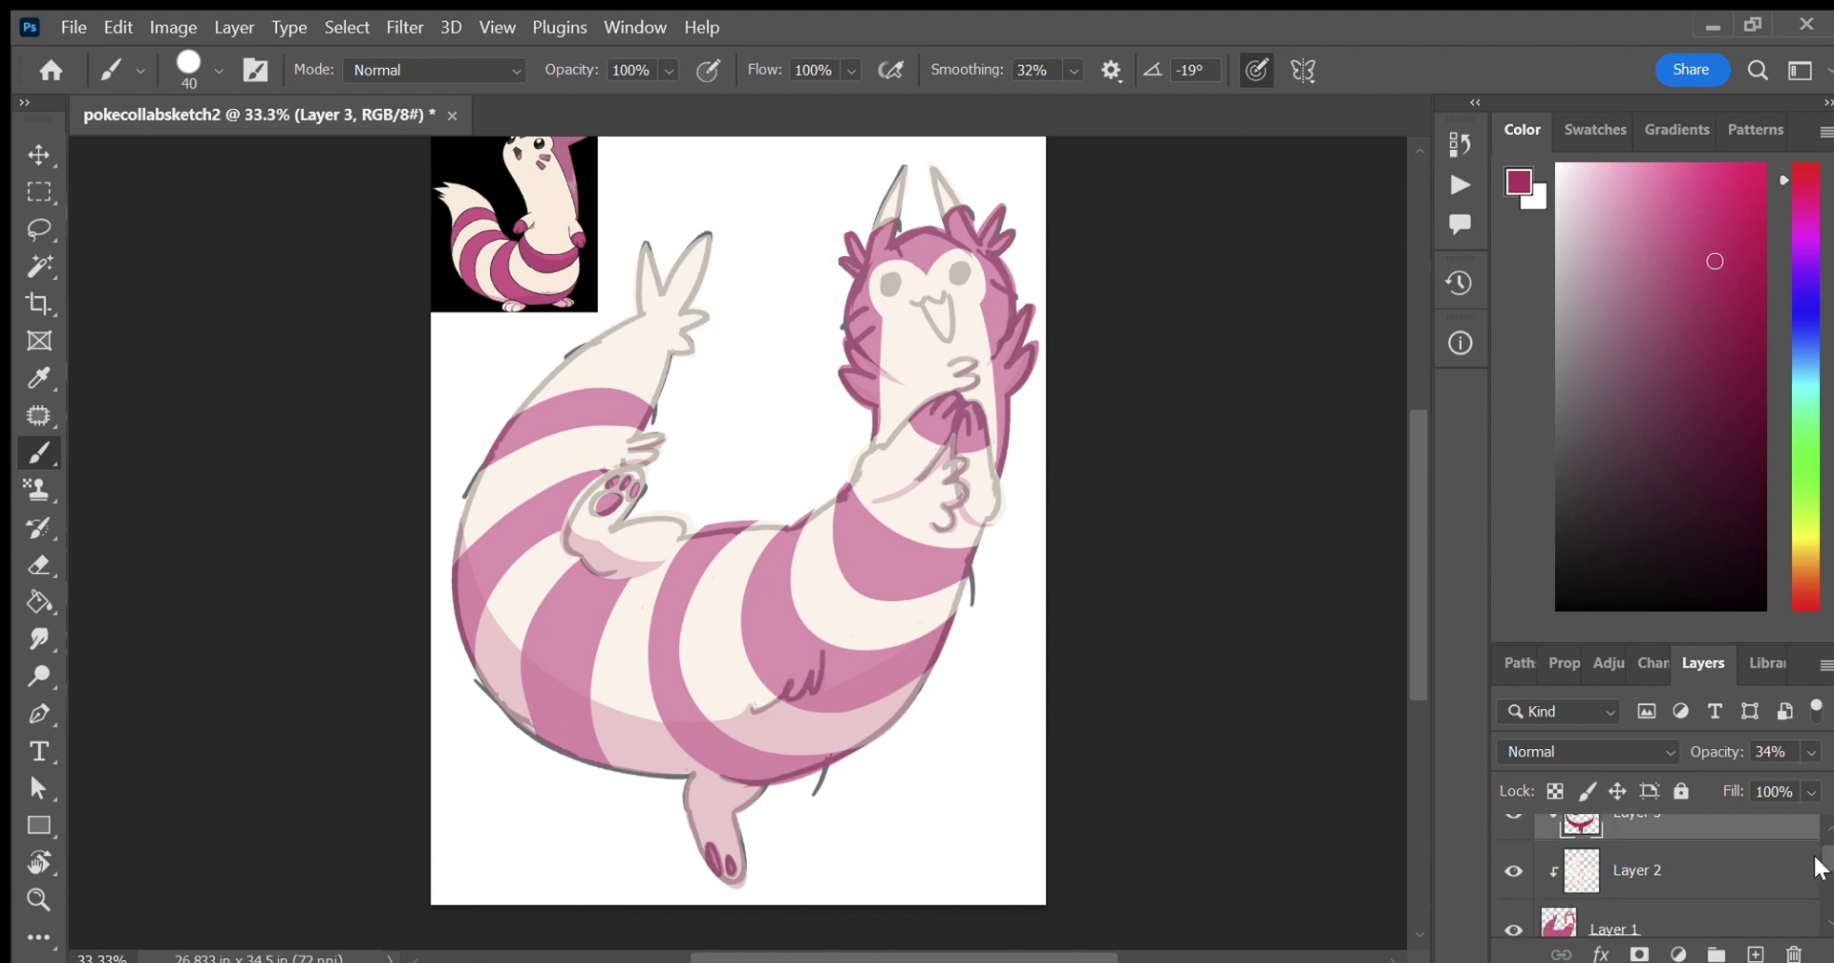
left_click(1769, 875)
left_click_drag(1810, 751, 1812, 779)
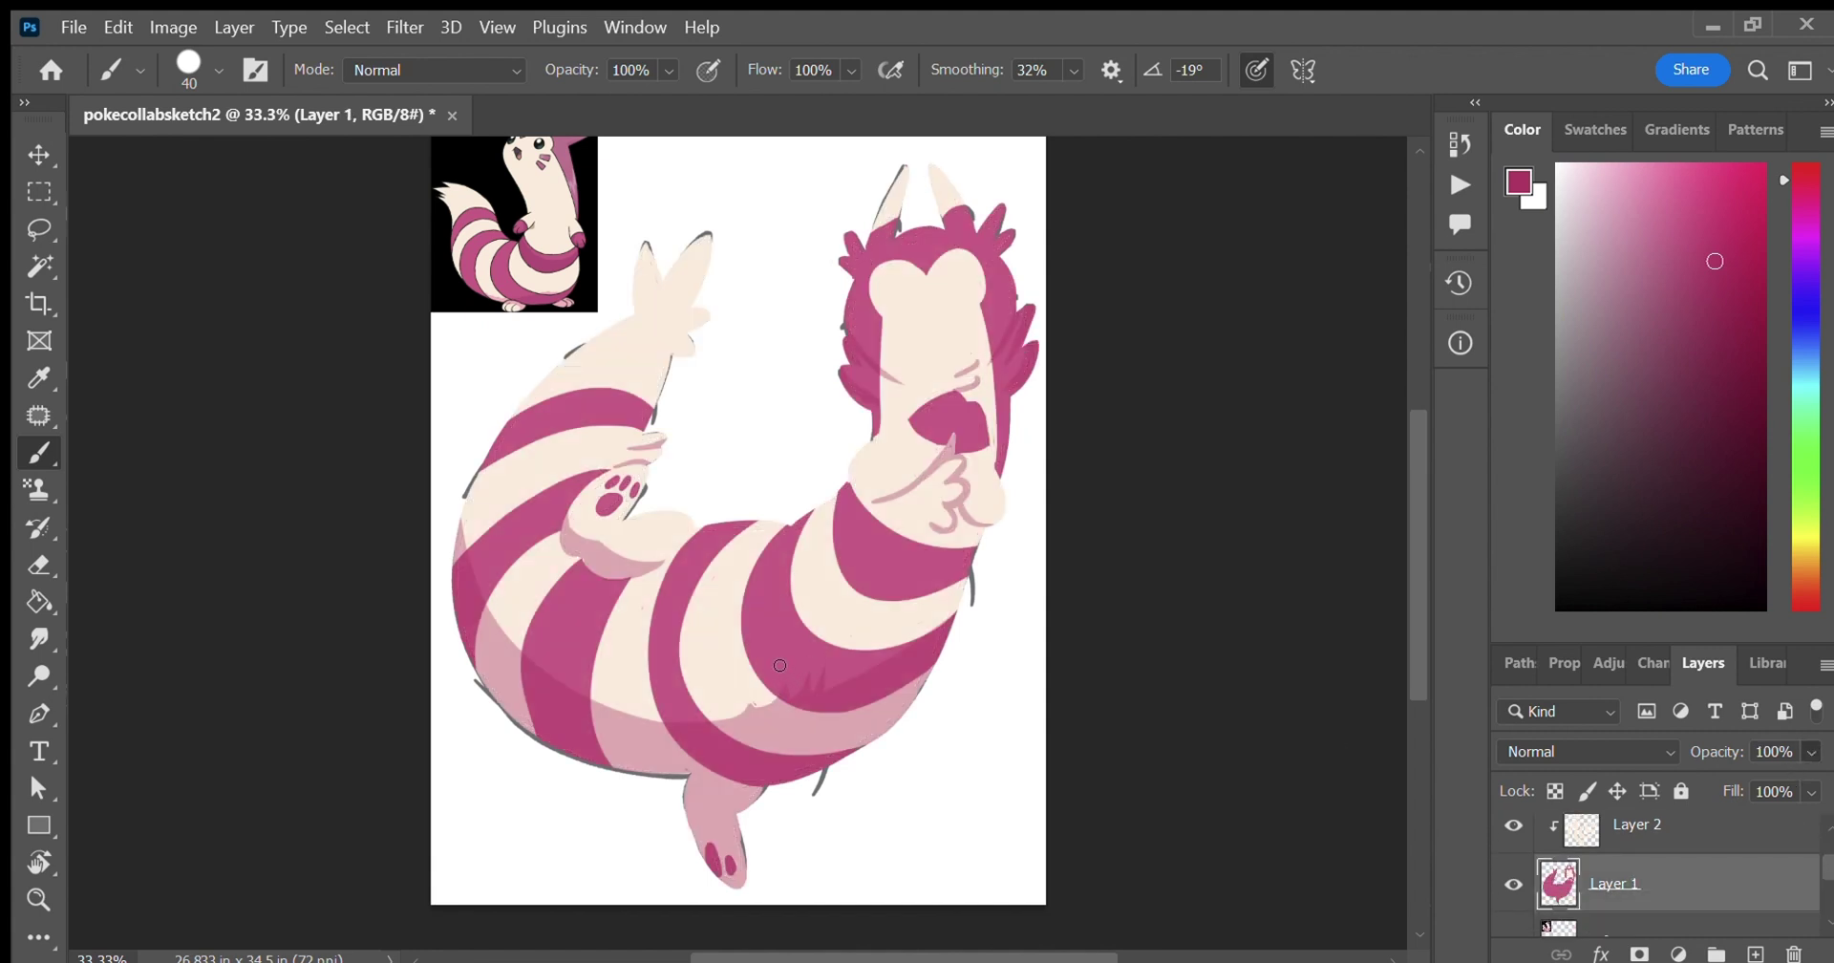
scroll(1820, 860, "up", 2)
left_click(1812, 845)
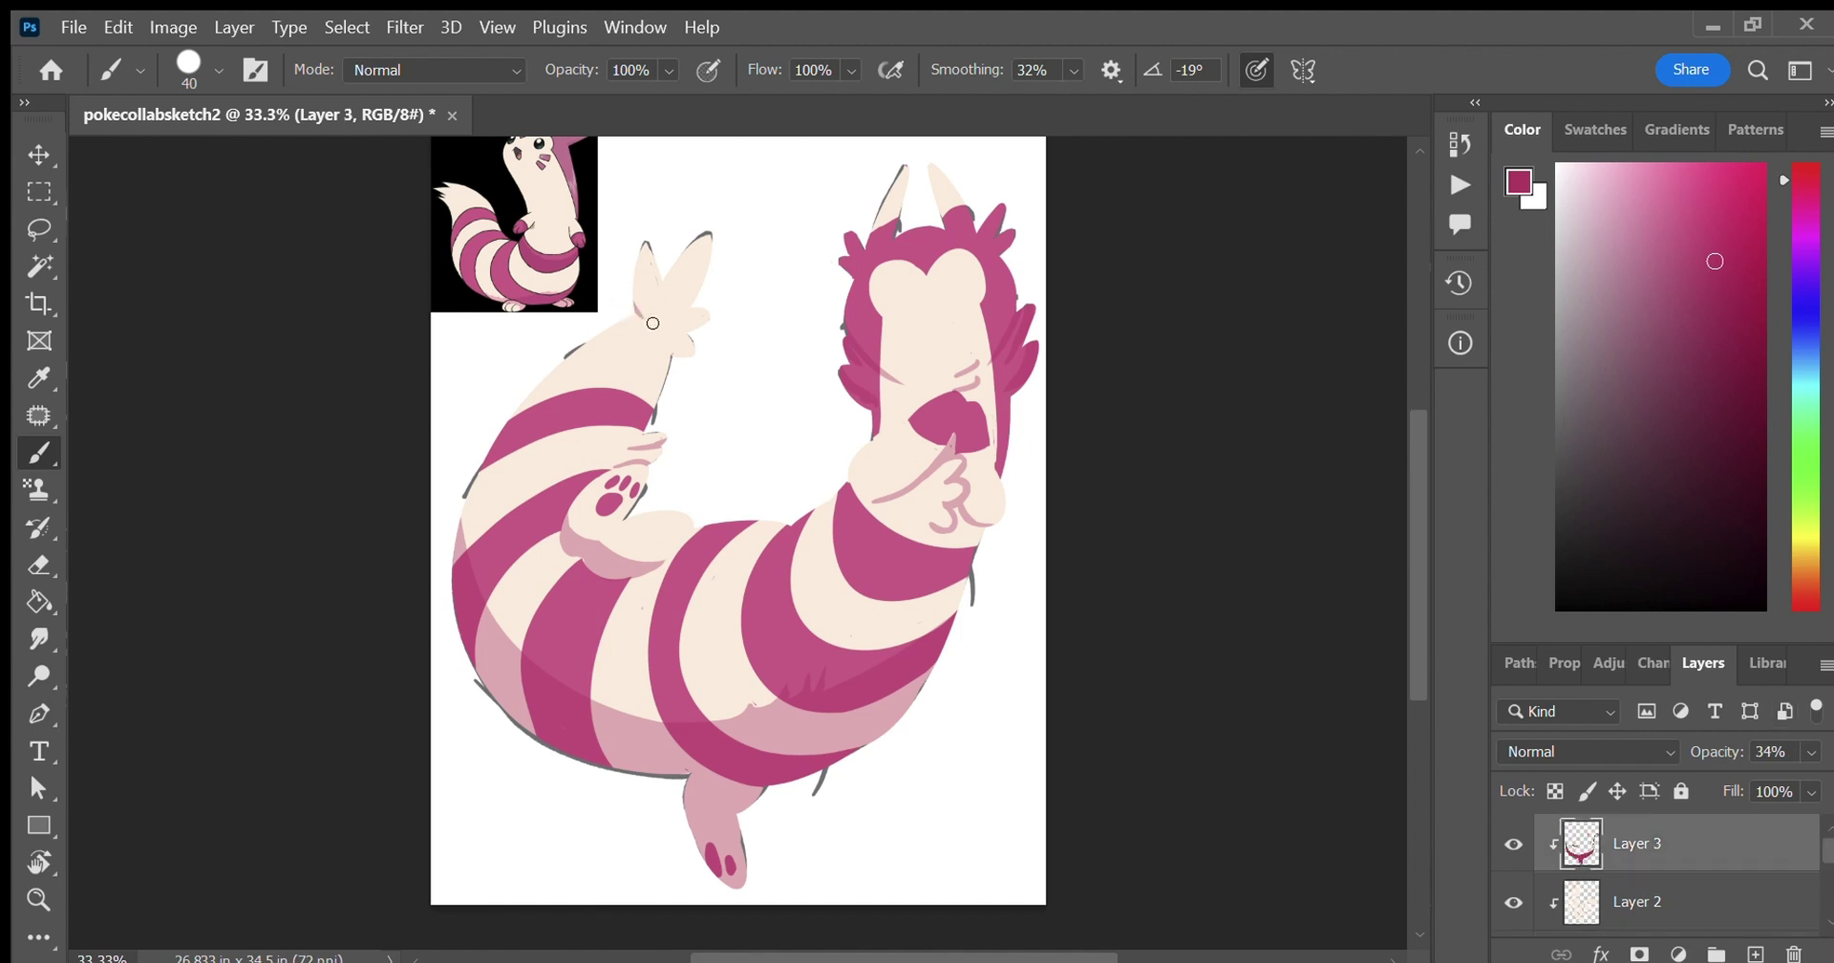
Try shadow strokes at the base of the tail tip's tufts and undo them.
mouse_move(621, 313)
left_mouse_down()
mouse_move(689, 324)
mouse_move(669, 323)
mouse_move(657, 382)
mouse_move(673, 274)
mouse_move(695, 268)
mouse_move(659, 319)
left_mouse_up()
key("ctrl+z")
key("ctrl+z")
key("ctrl+z")
Paint the eyes and open mouth in dark maroon on a new layer, with Layer 1 lowered to 72% opacity.
left_click(1763, 380)
left_click(1754, 953)
scroll(1816, 840, "down", 3)
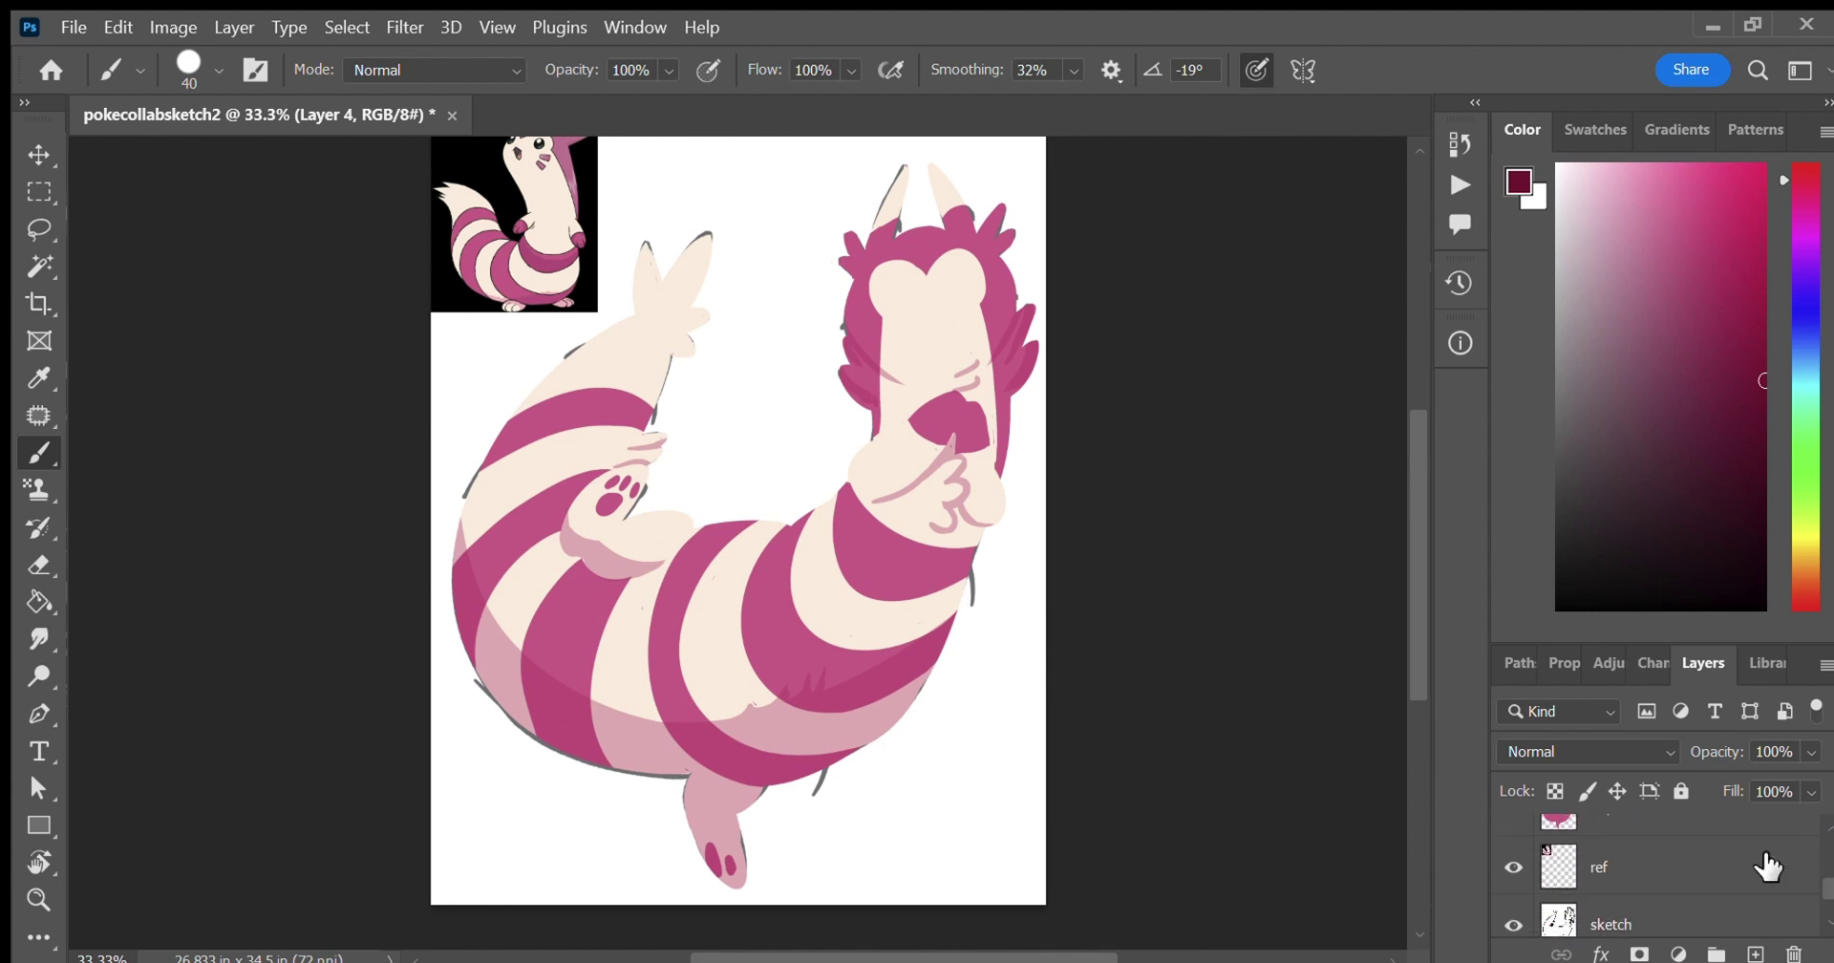
scroll(1767, 863, "up", 1)
left_click(1767, 862)
left_click(1808, 753)
left_click_drag(1813, 792, 1802, 798)
scroll(1784, 824, "up", 3)
left_click(1784, 823)
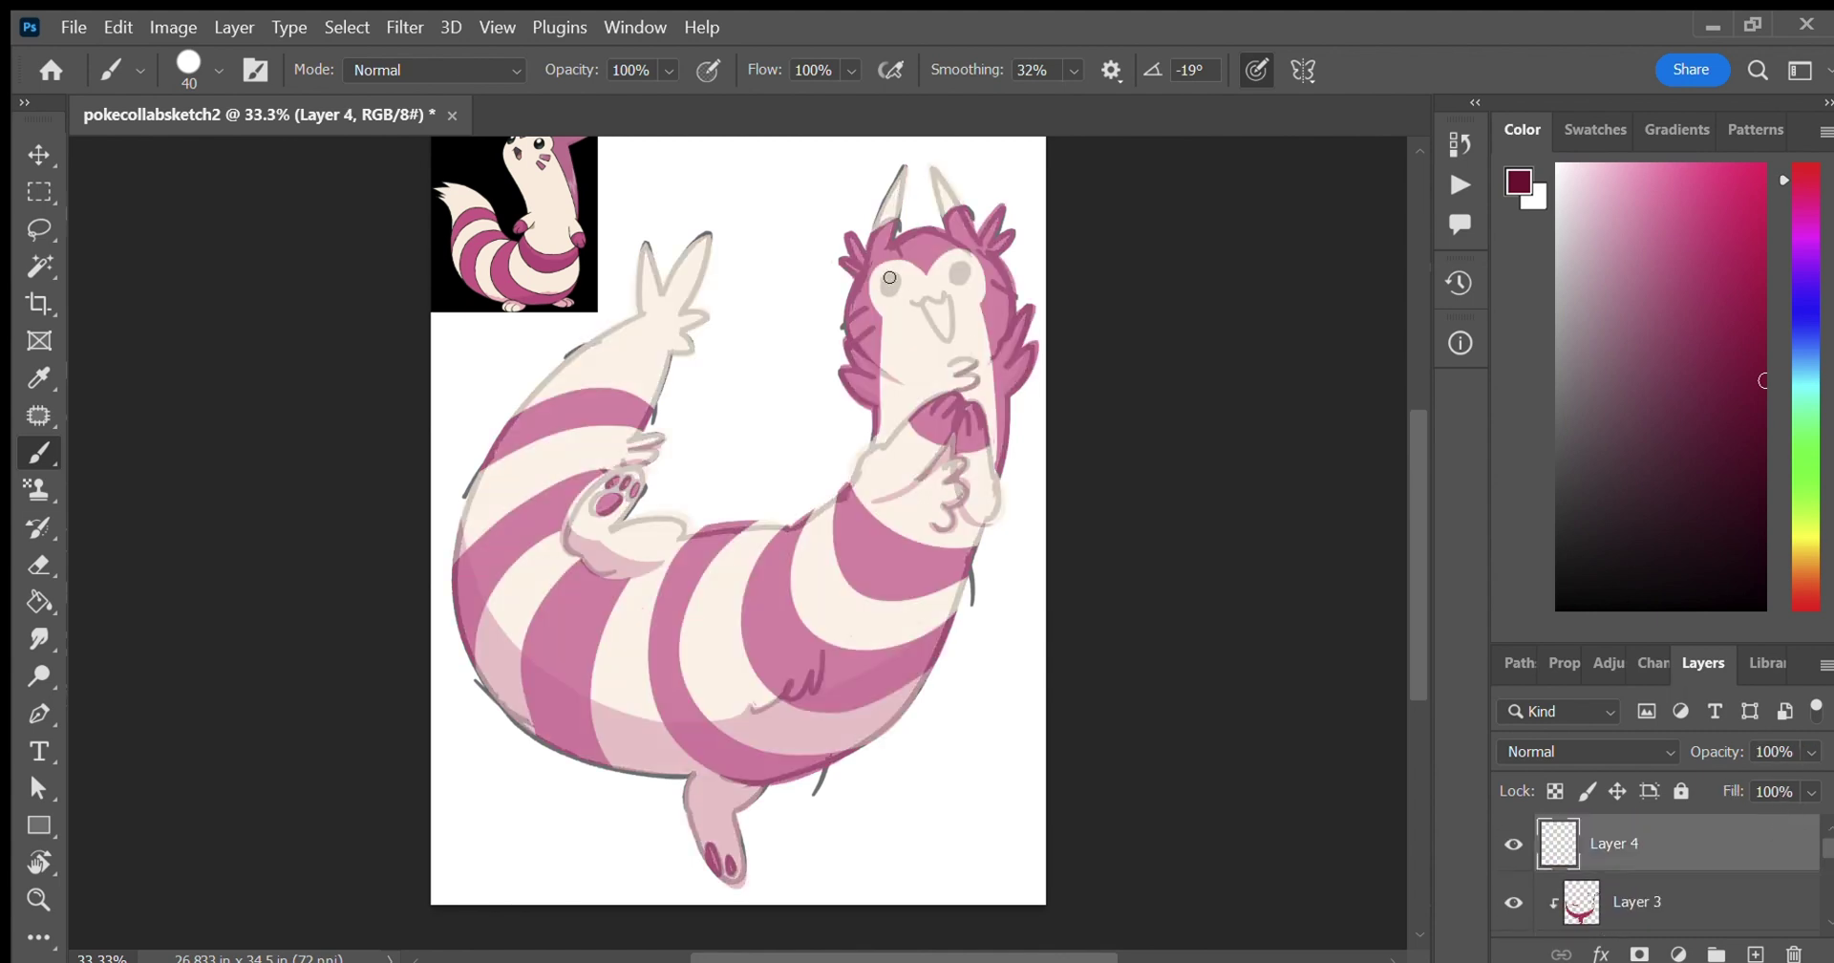
mouse_move(884, 277)
left_mouse_down()
mouse_move(951, 272)
mouse_move(916, 305)
mouse_move(945, 335)
mouse_move(944, 295)
mouse_move(944, 330)
mouse_move(929, 307)
mouse_move(944, 317)
mouse_move(943, 297)
mouse_move(946, 342)
left_mouse_up()
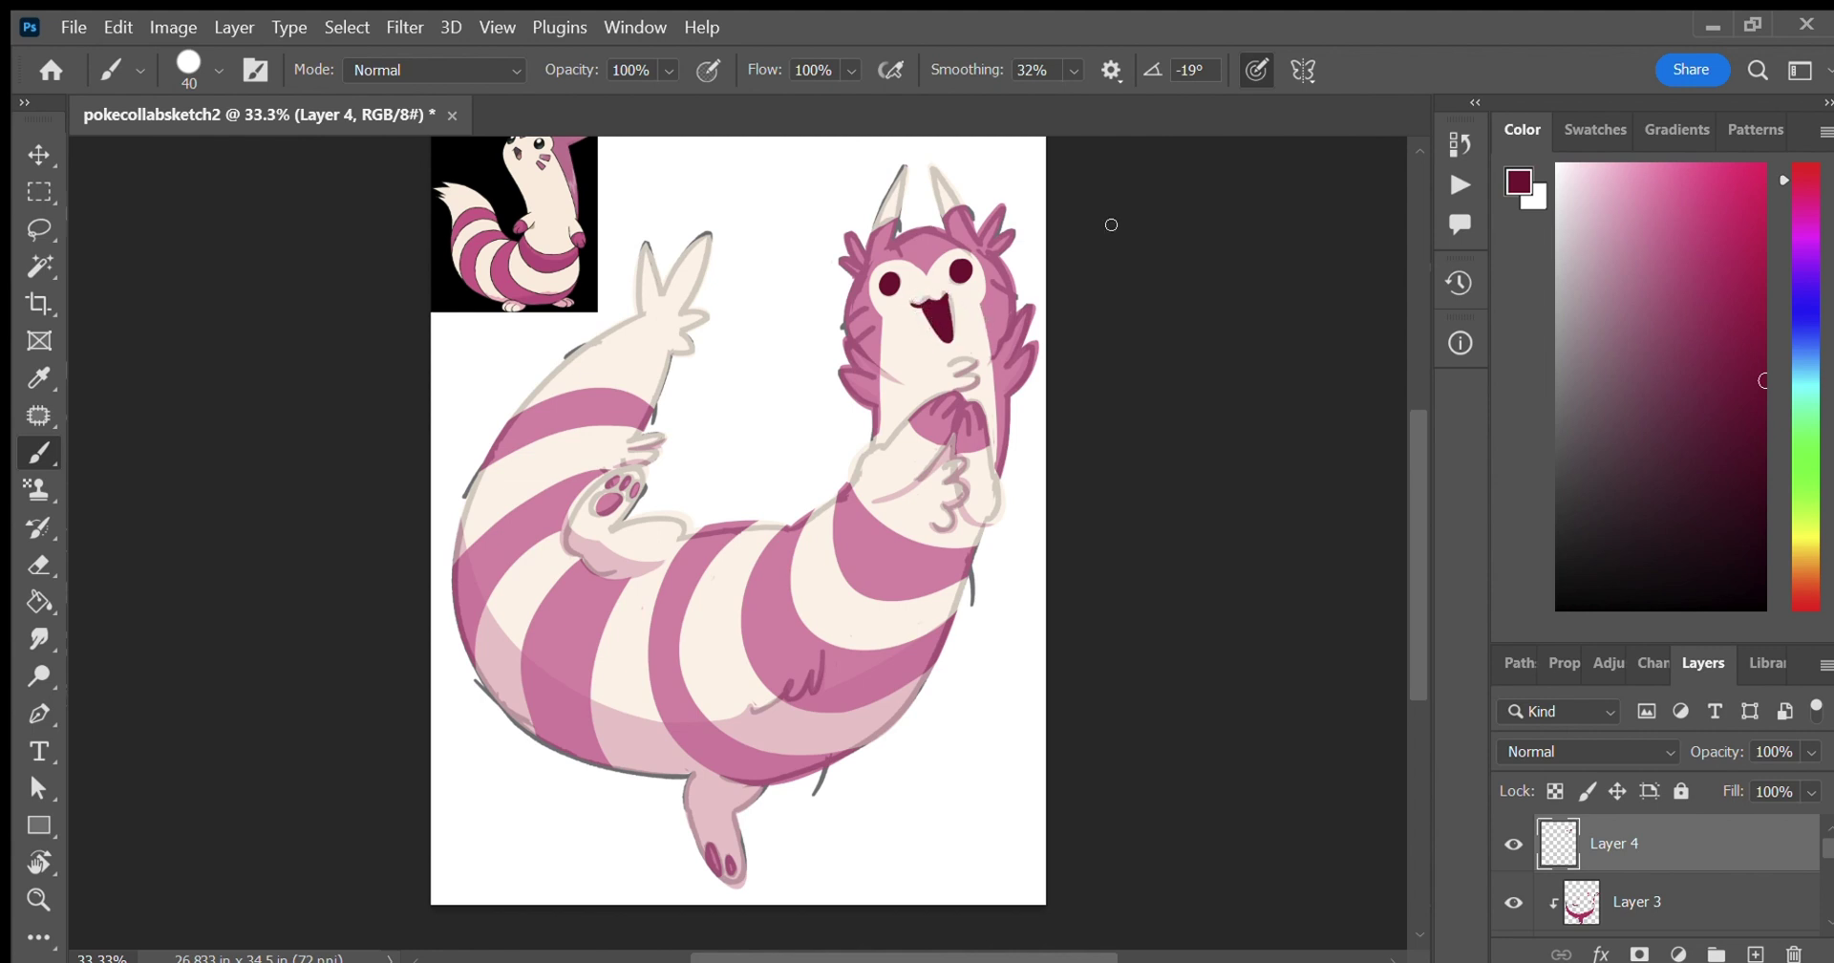
Return Layer 1's opacity to 100%.
scroll(1751, 888, "down", 2)
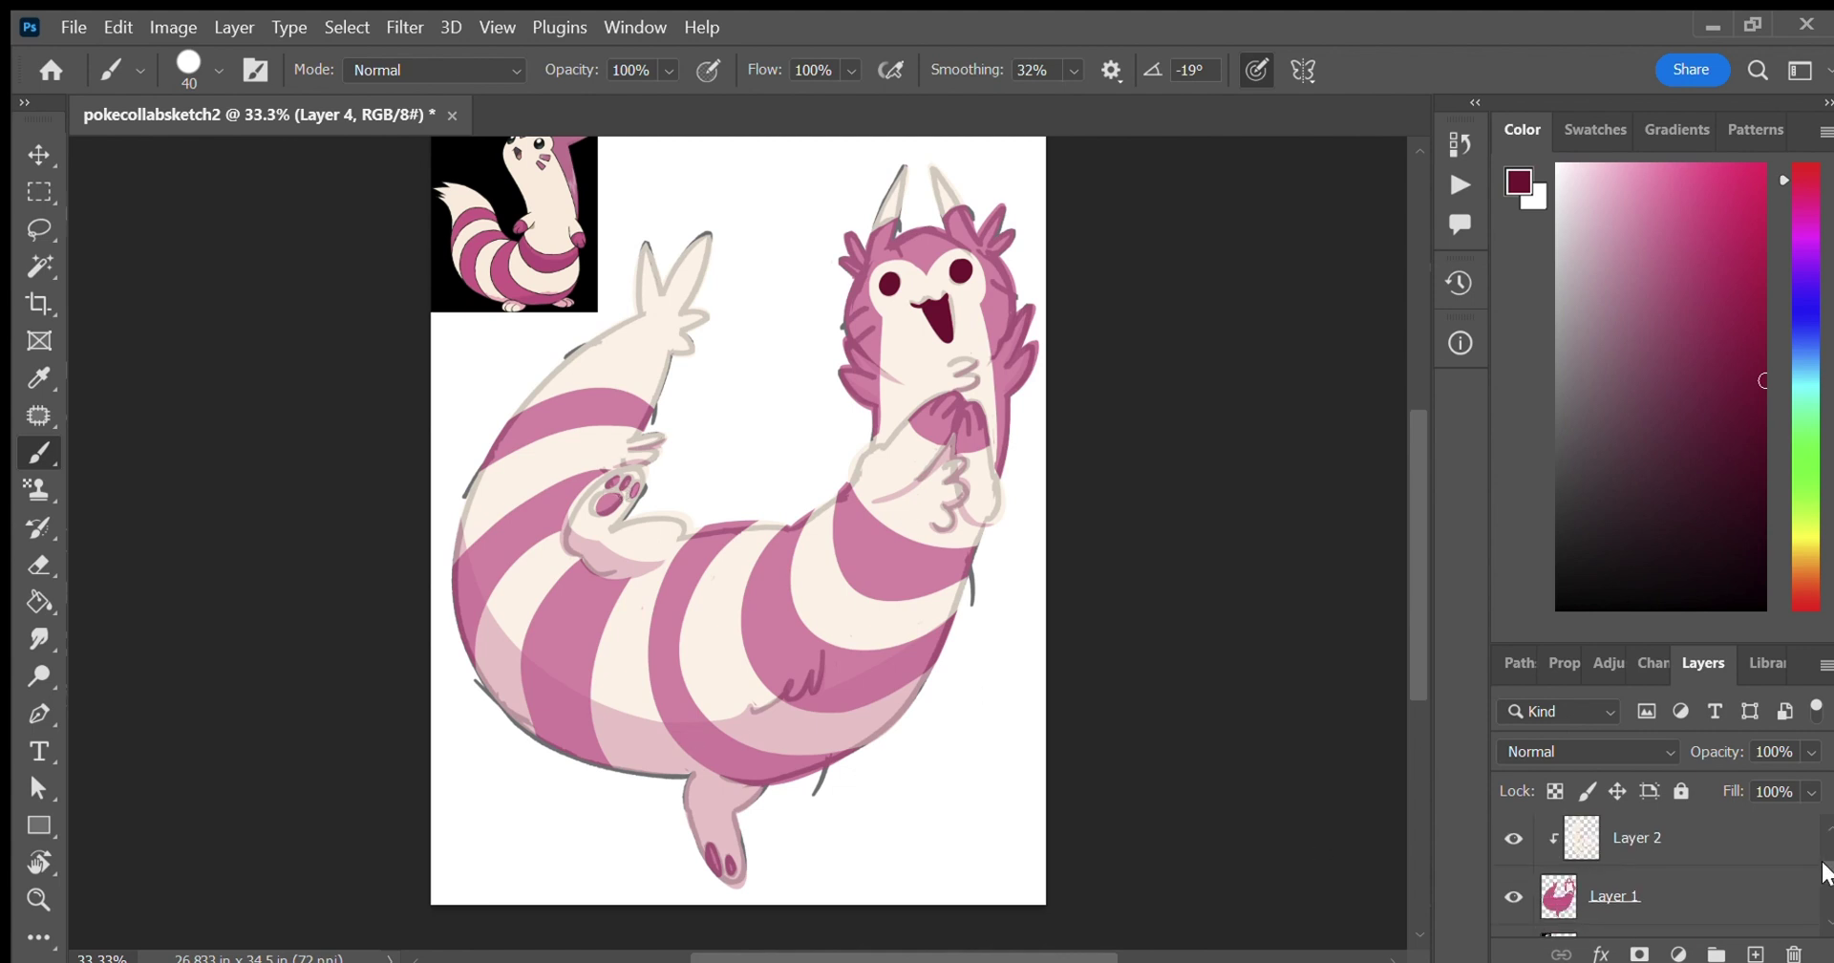
left_click(1751, 901)
scroll(1795, 884, "up", 2)
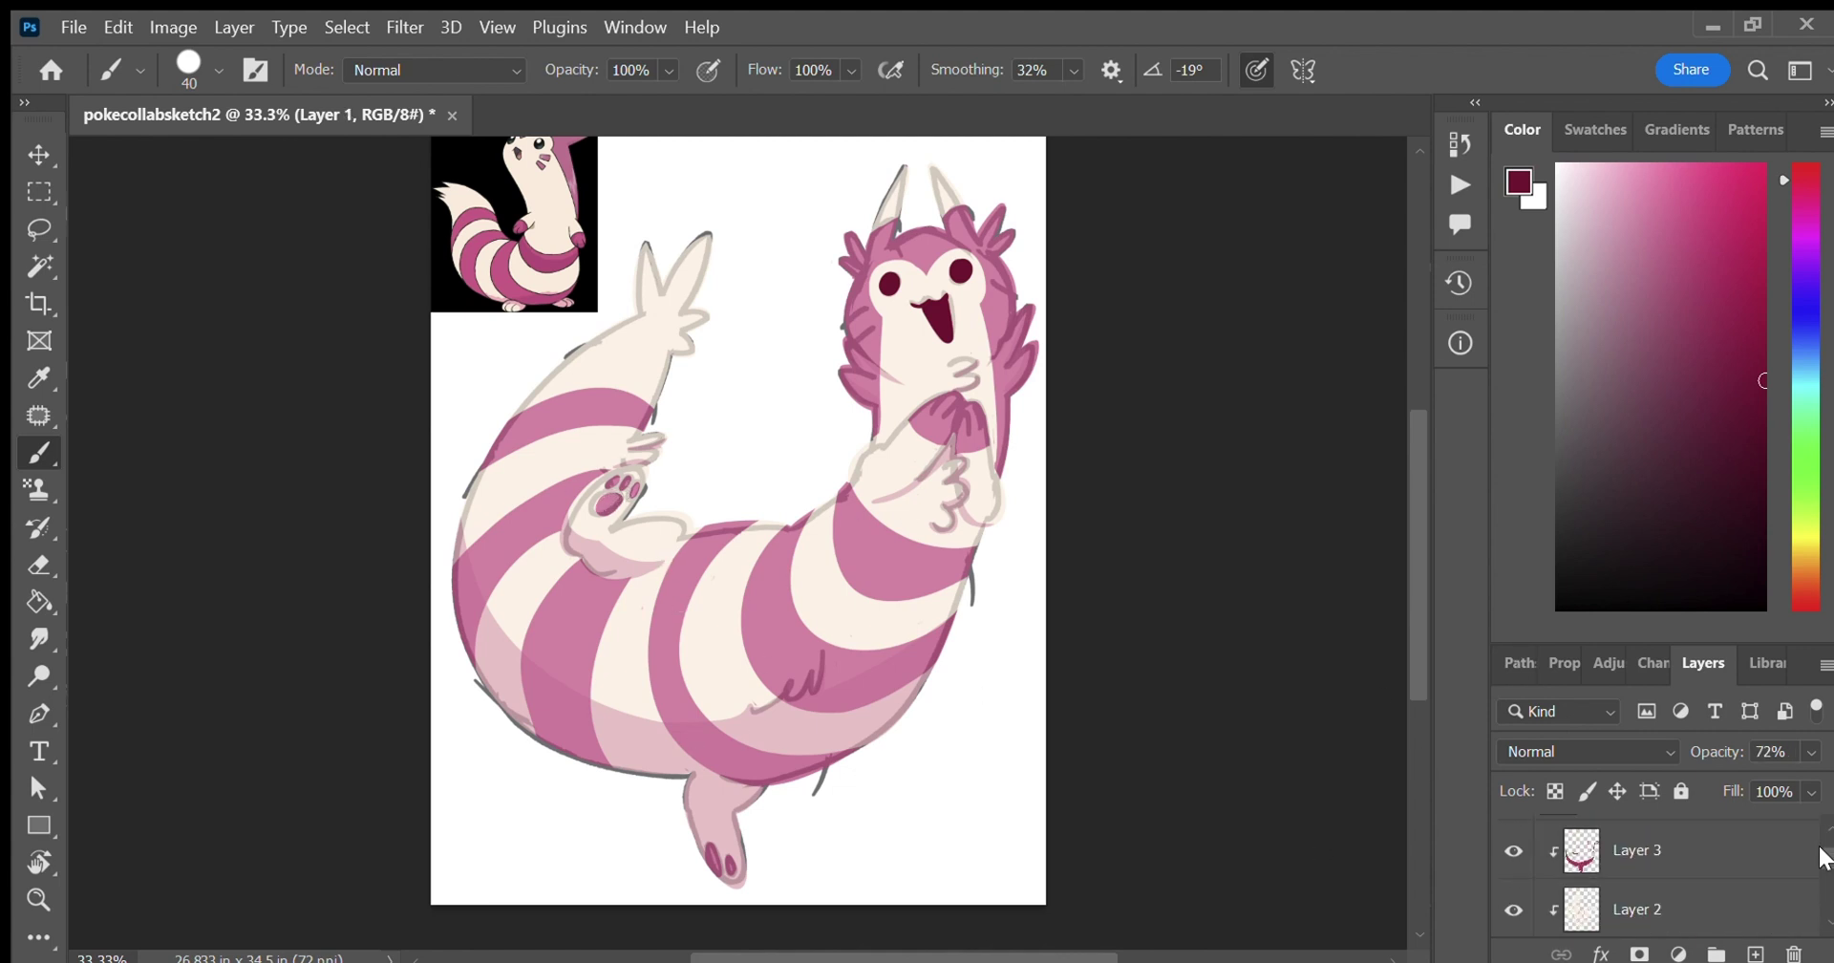
left_click_drag(1810, 752, 1819, 781)
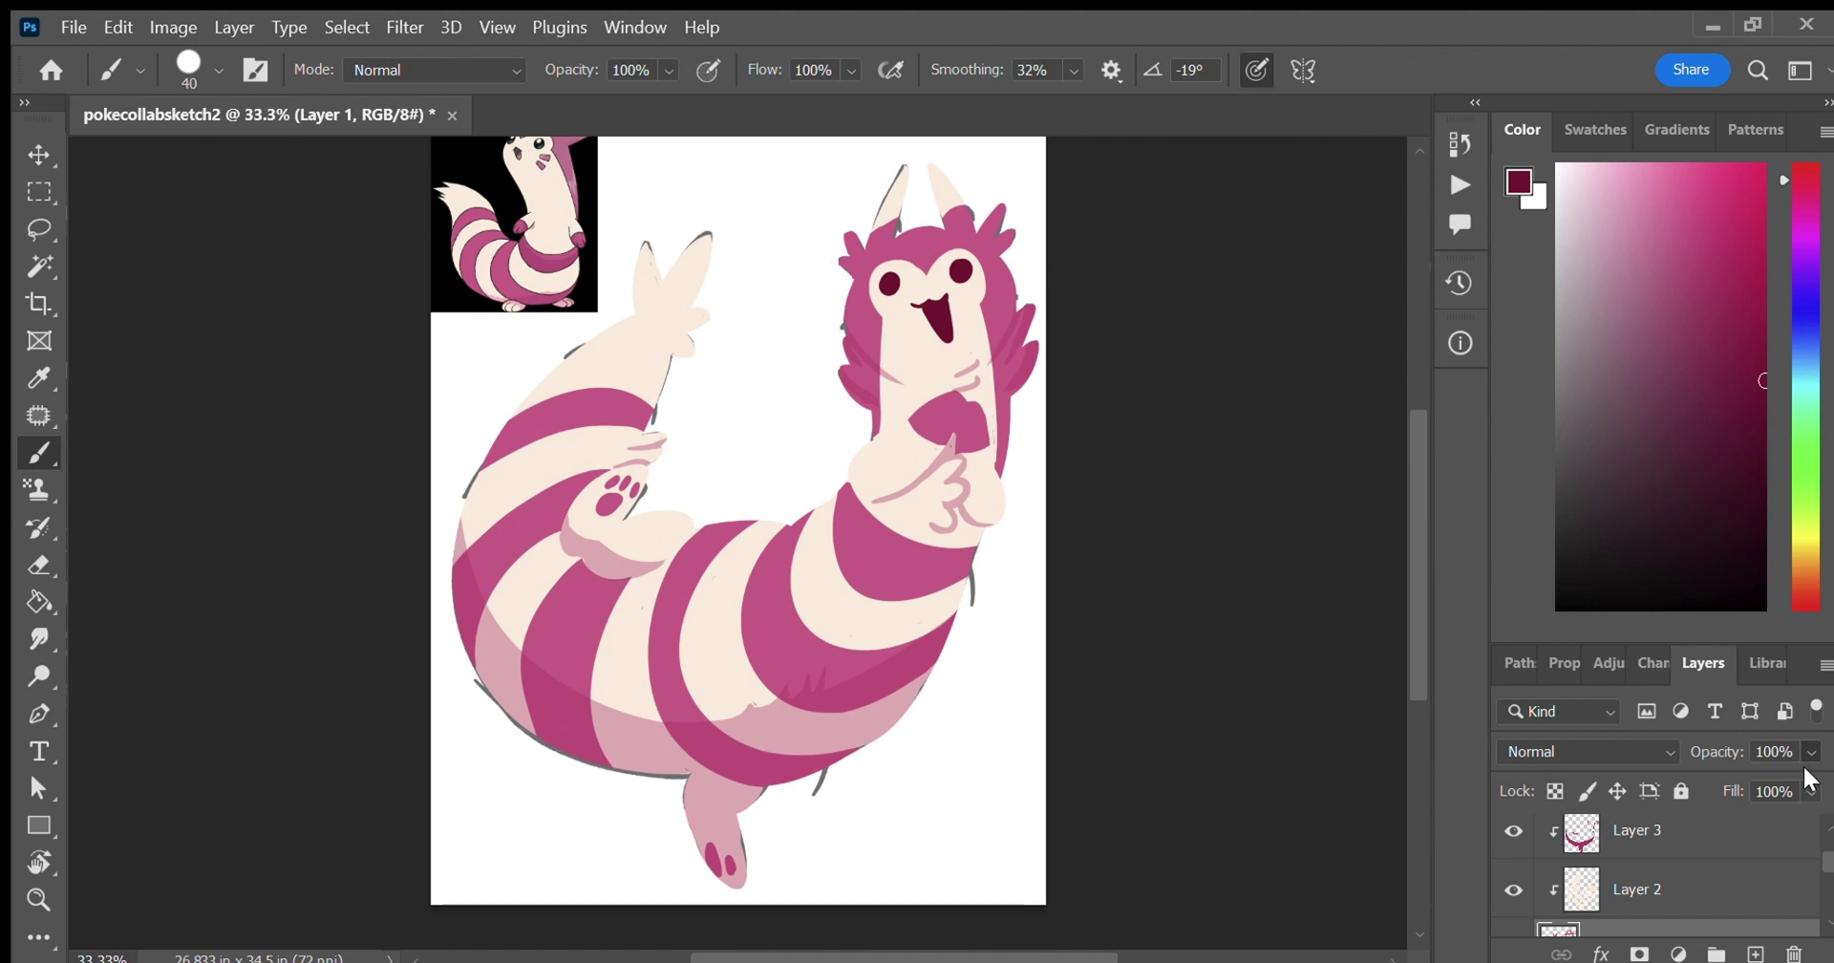
Set Layer 3's opacity to 42% and paint short fur strokes on the mane in the sampled dark pink shadow colour.
left_click(1808, 827)
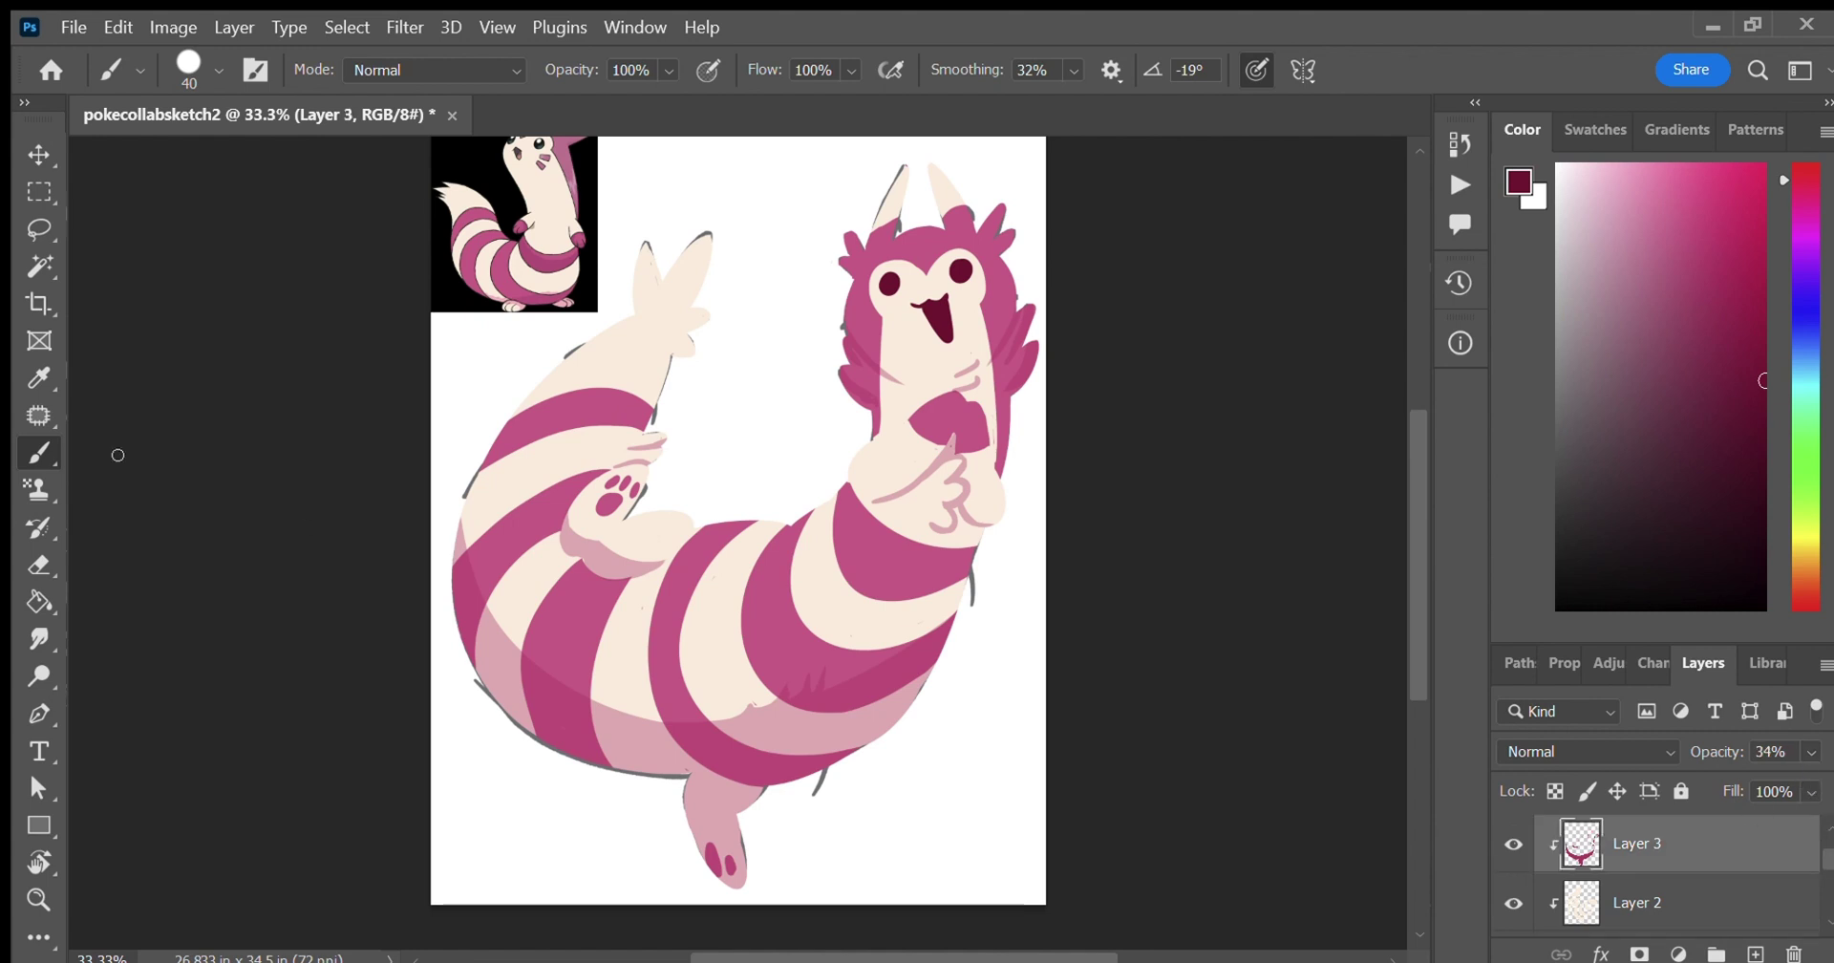
left_click(50, 375)
left_click(1810, 751)
left_click_drag(1728, 782, 1819, 781)
left_click(810, 769)
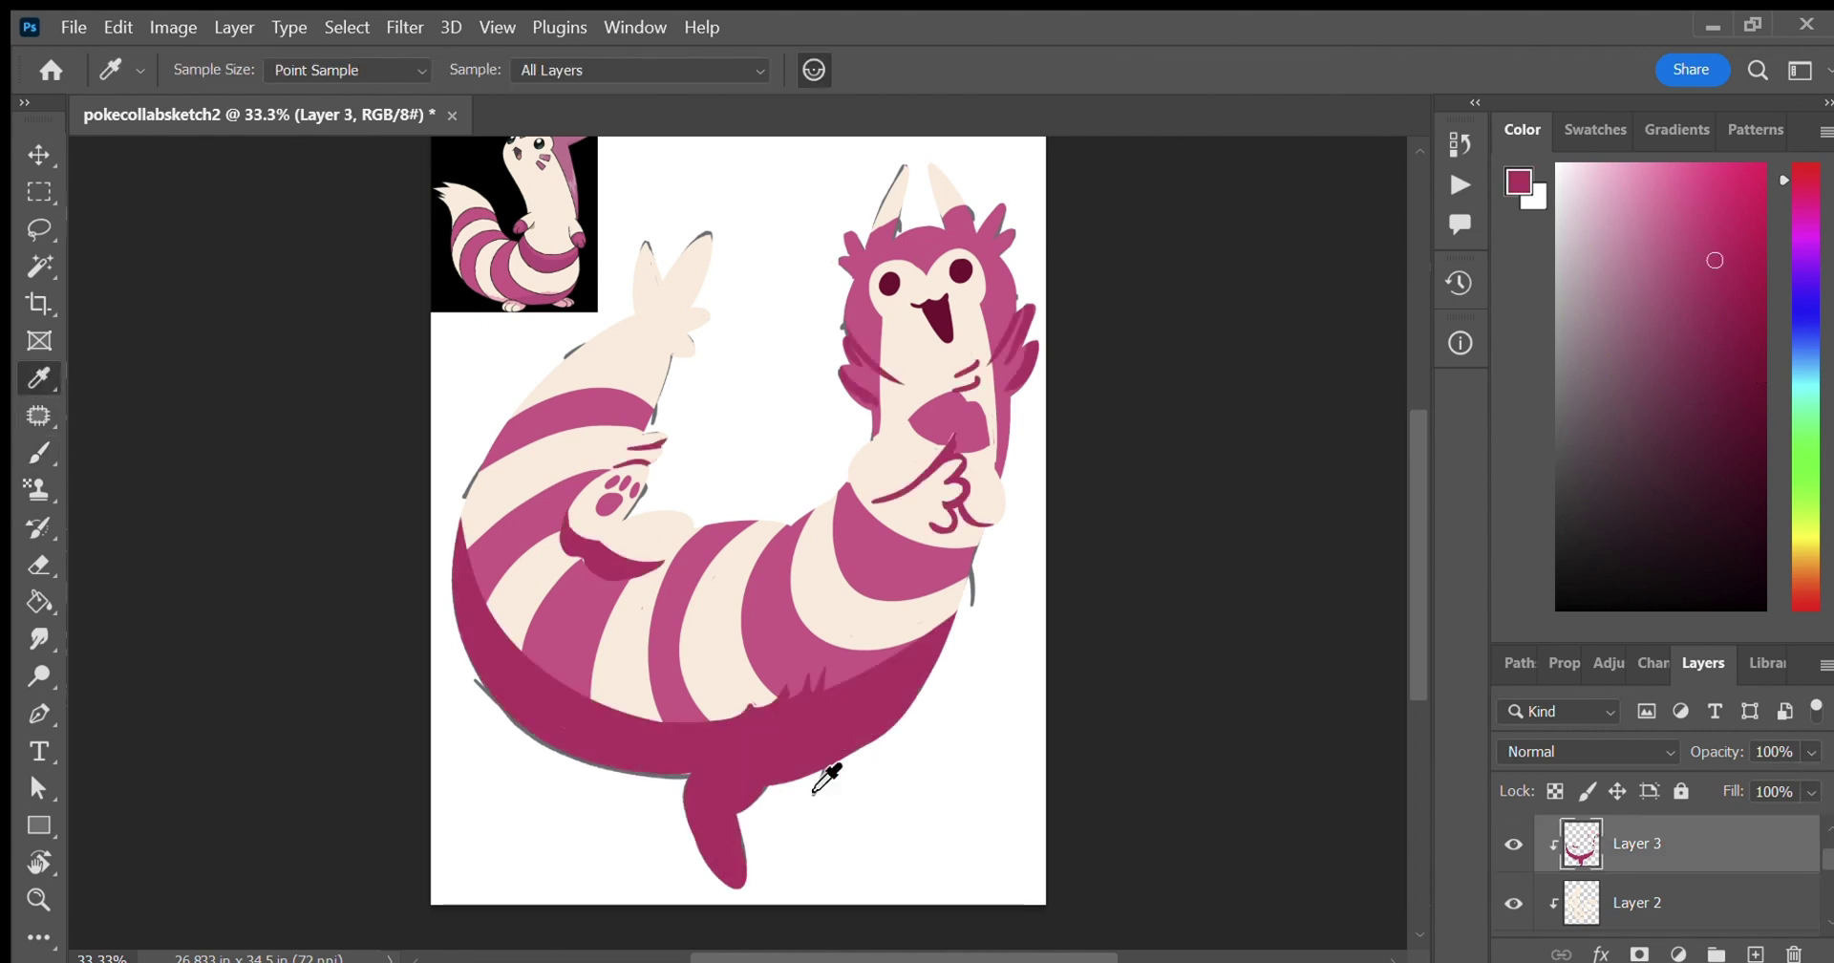
key("4")
key("2")
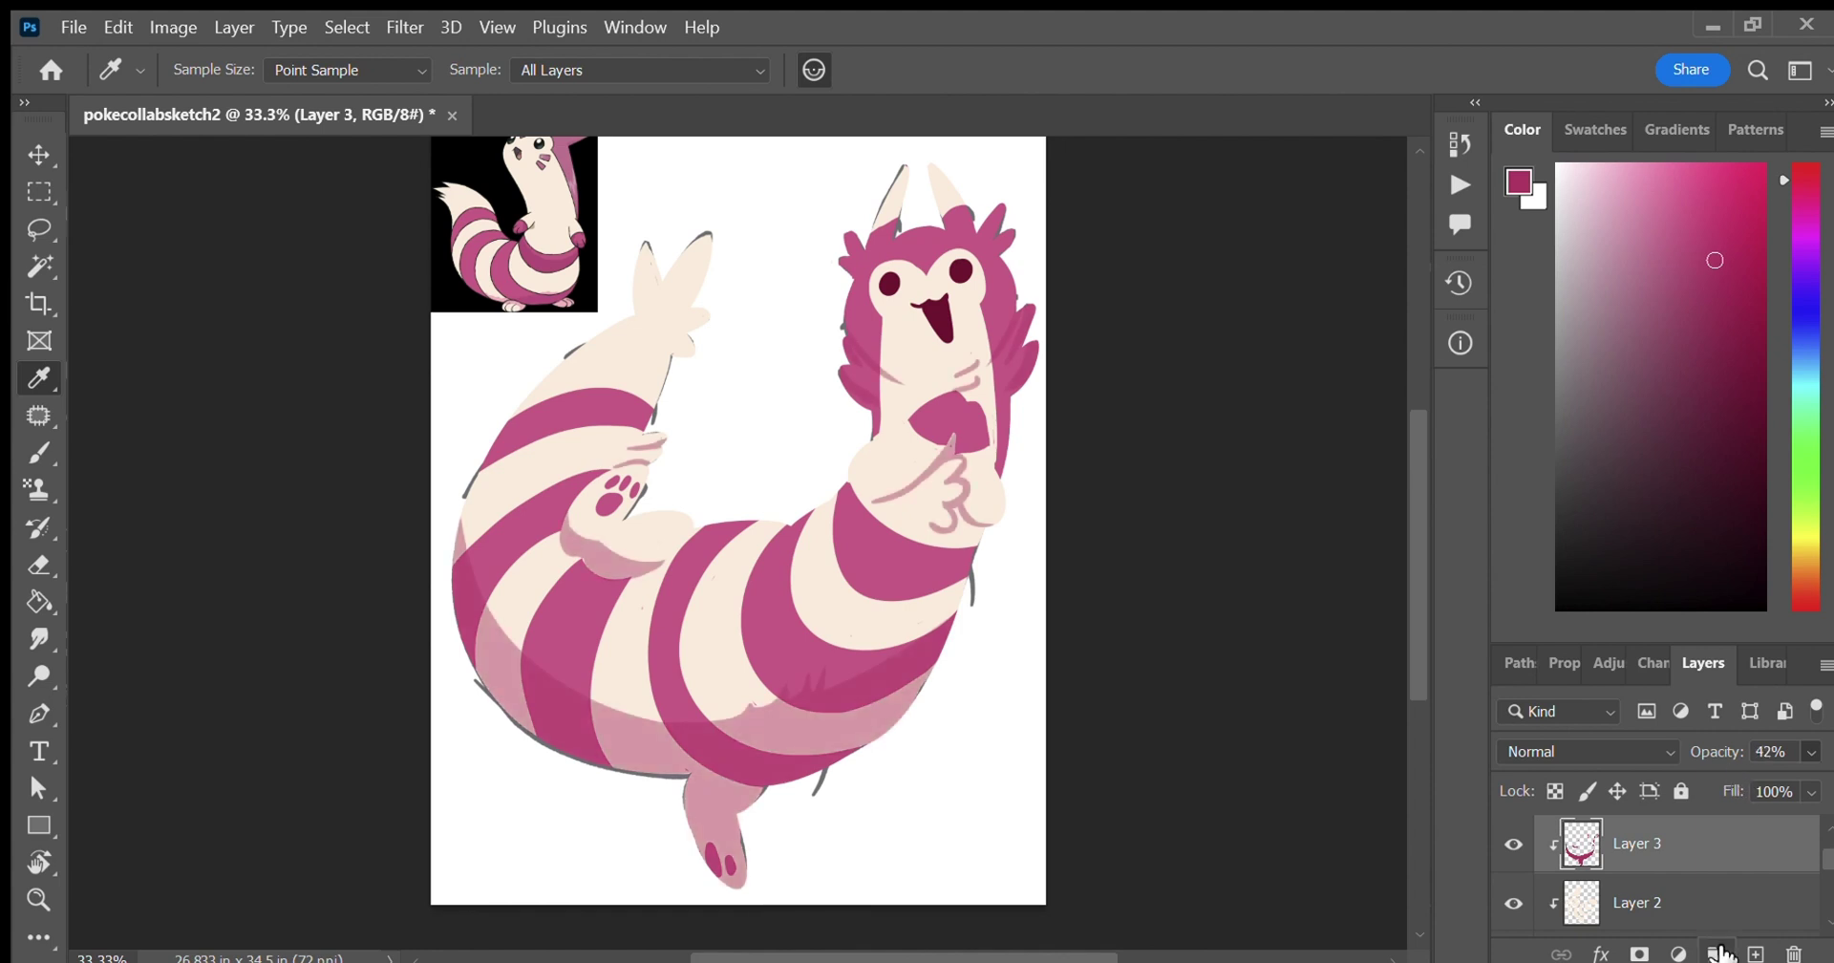
key("b")
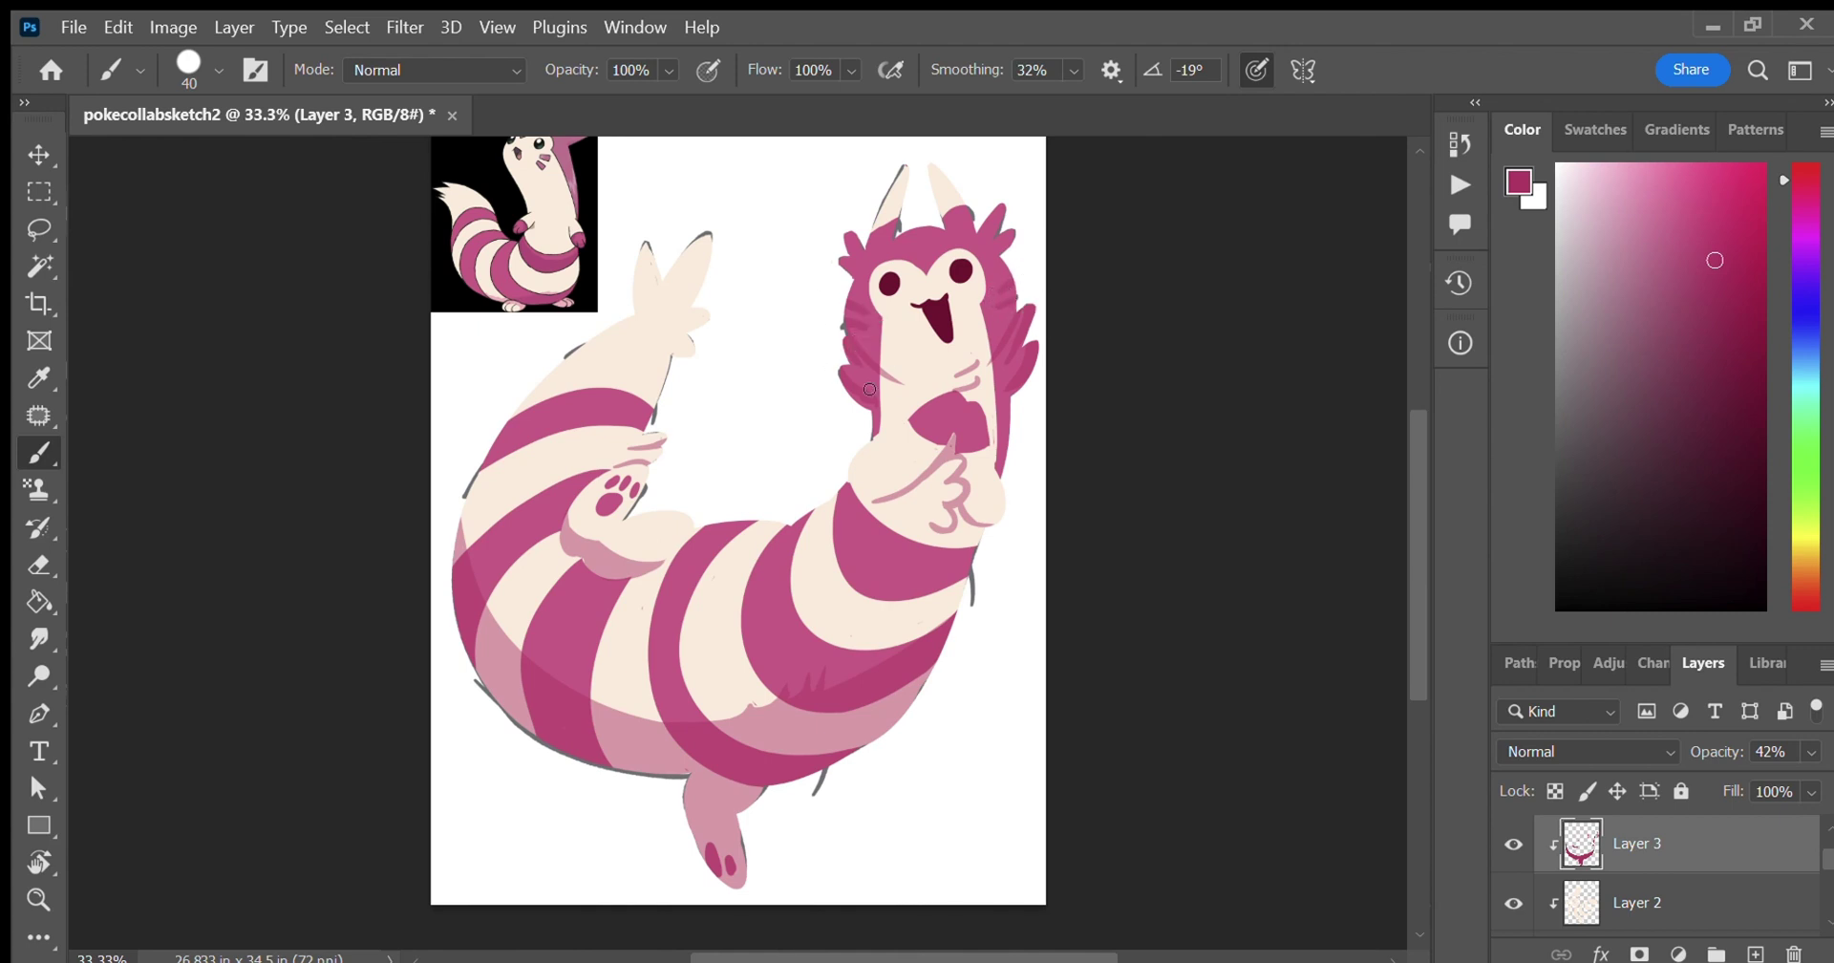
Choose white as the paint colour and add a new clipped layer above Layer 3.
left_click_drag(1586, 215, 1555, 162)
left_click(1754, 953)
key("ctrl+alt+g")
key("ctrl+z")
Try a white highlight on the pink paw with Layer 5 at 18% opacity, and undo it.
mouse_move(910, 421)
left_mouse_down()
mouse_move(972, 409)
mouse_move(953, 409)
left_mouse_up()
left_click_drag(1740, 751, 1698, 753)
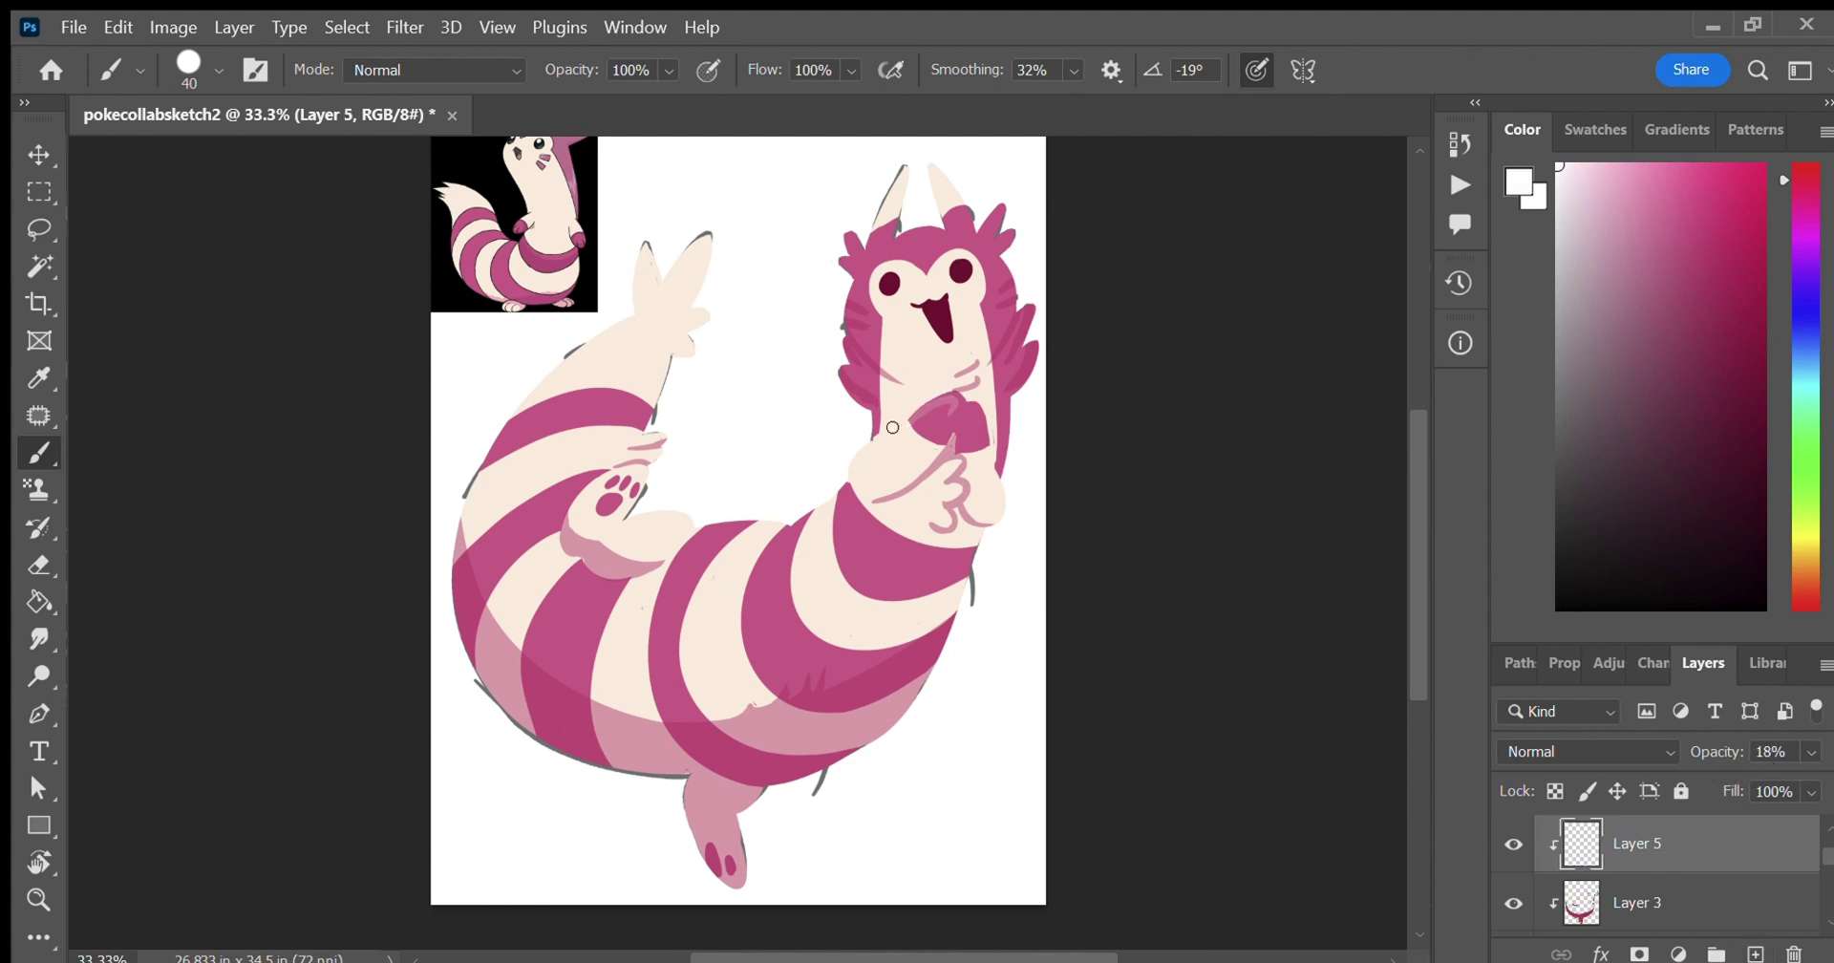
key("ctrl+z")
key("ctrl+z")
key("ctrl+z")
Paint a pale pink highlight along the upper arm and paw, and lower Layer 5's opacity to 35%.
left_click(1597, 165)
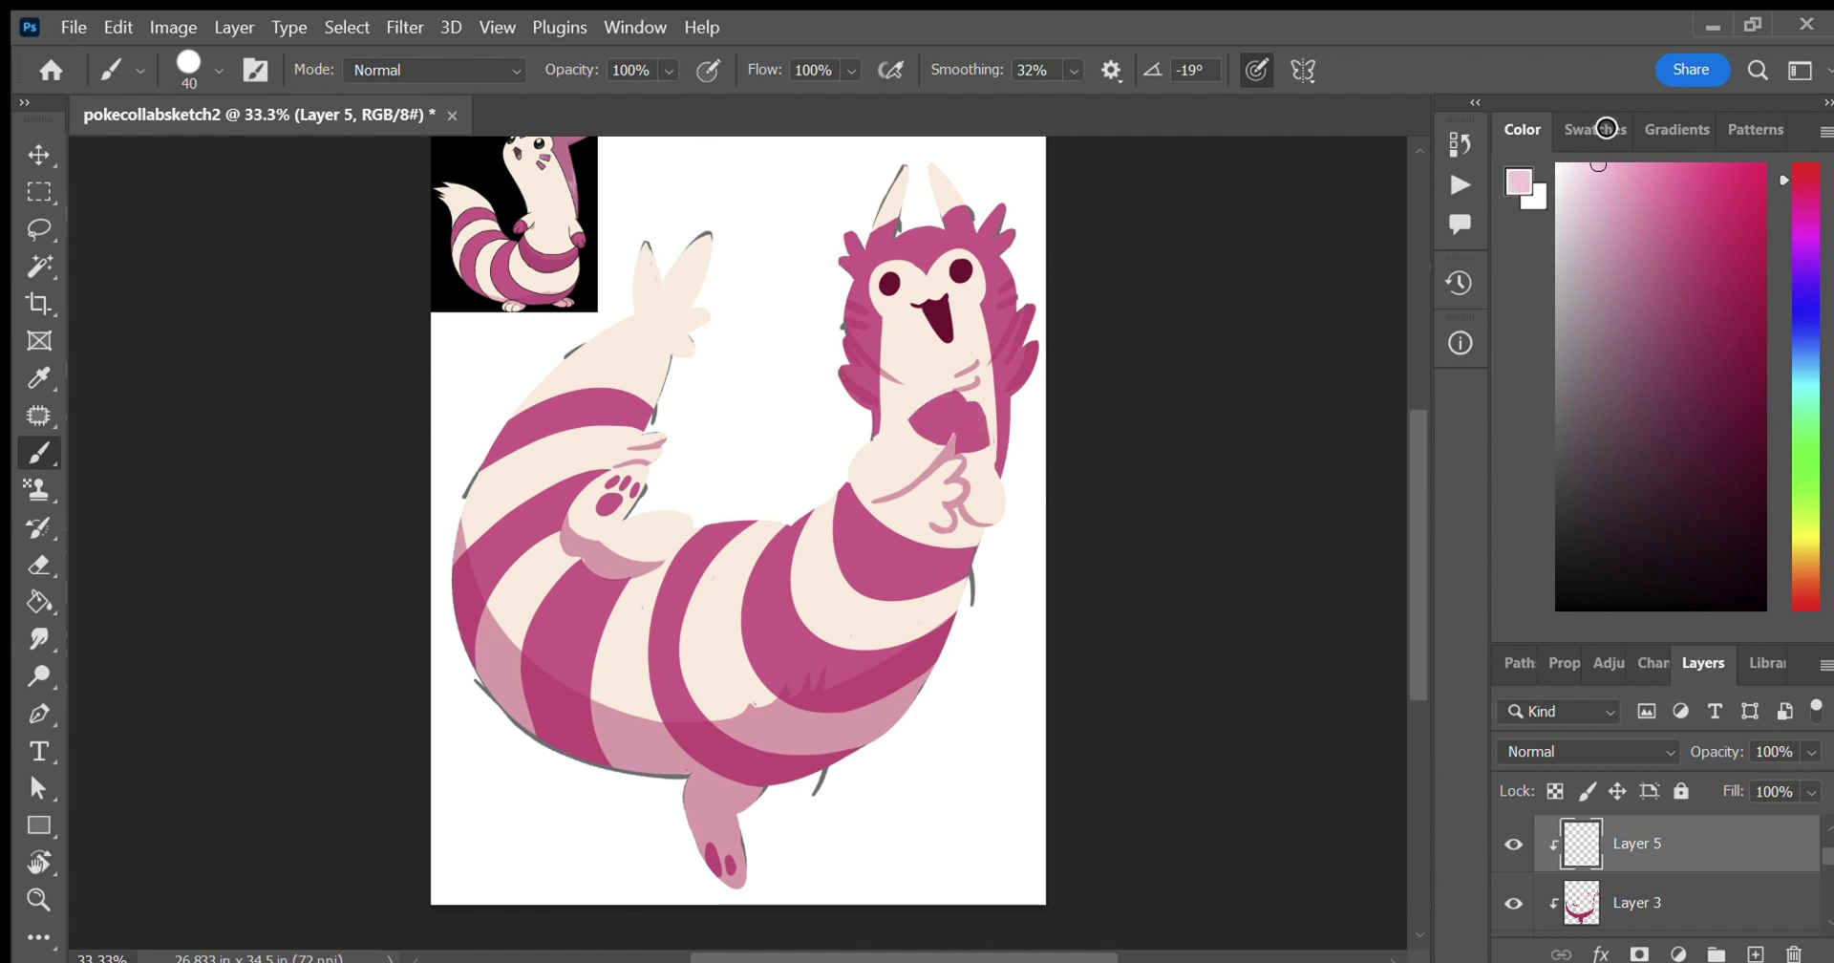
left_click_drag(855, 462, 958, 403)
left_click_drag(1742, 776, 1712, 784)
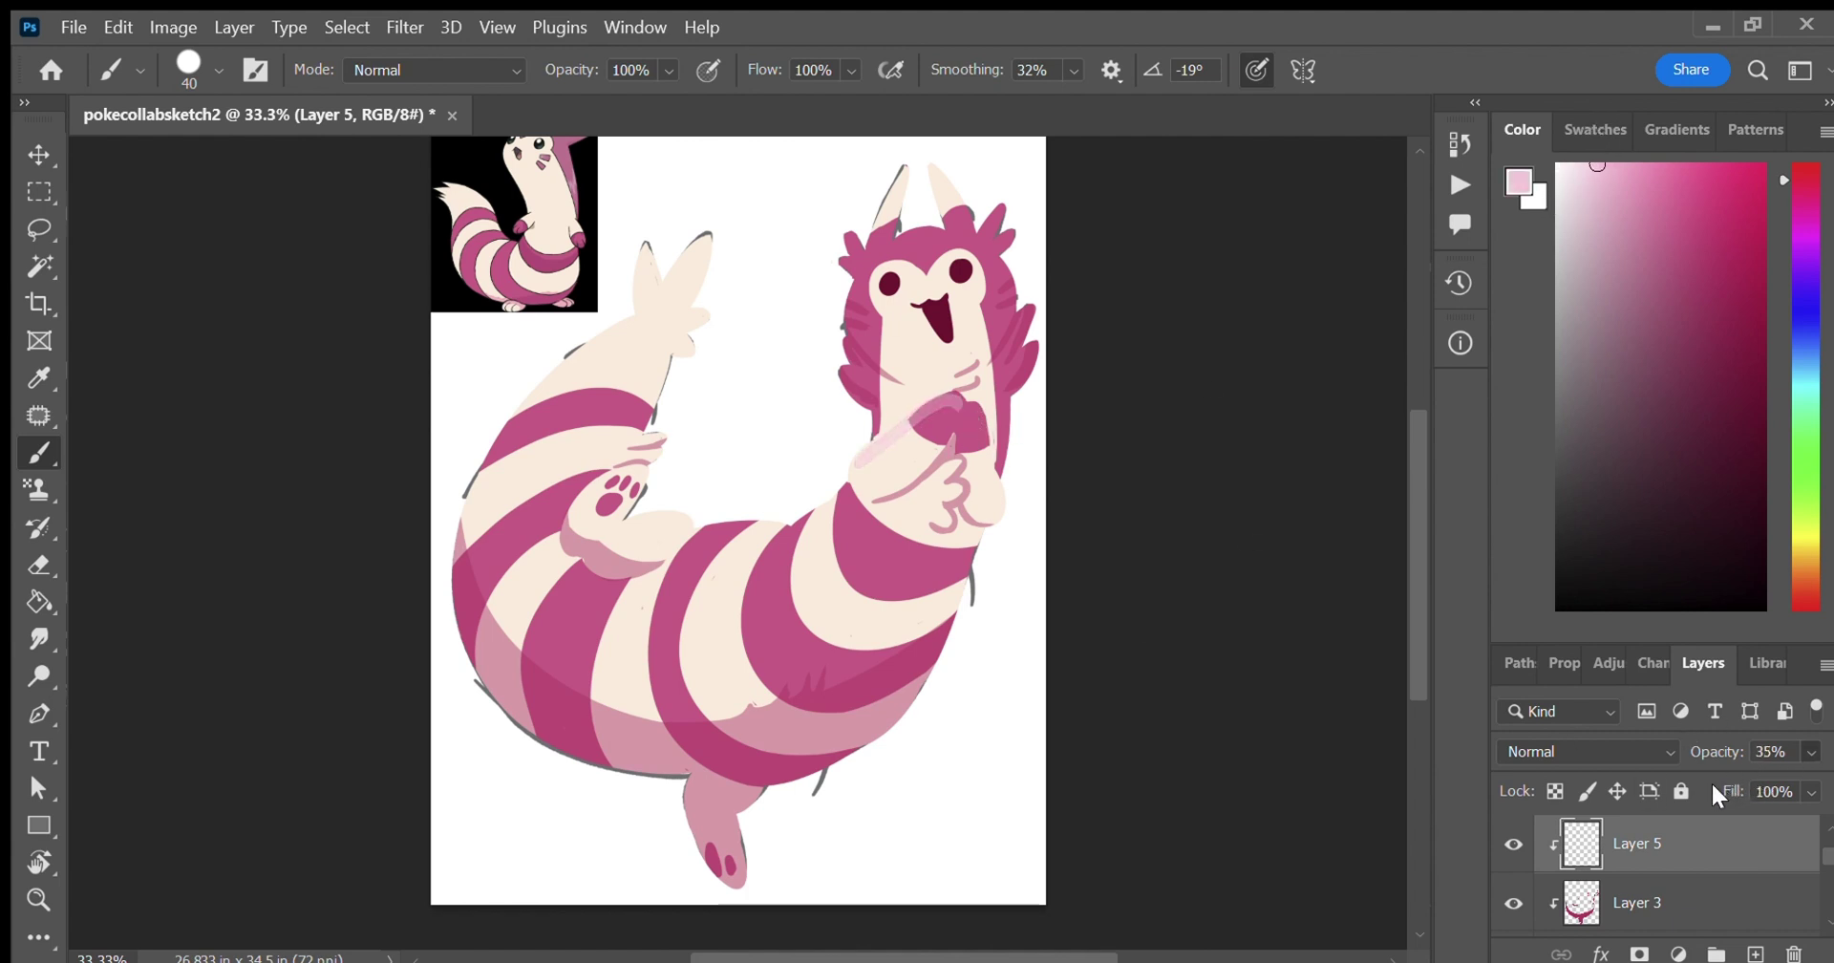
Scribble handwritten words on the pink stripe below the raised foot and undo them.
mouse_move(533, 630)
left_mouse_down()
mouse_move(584, 661)
mouse_move(588, 611)
left_mouse_up()
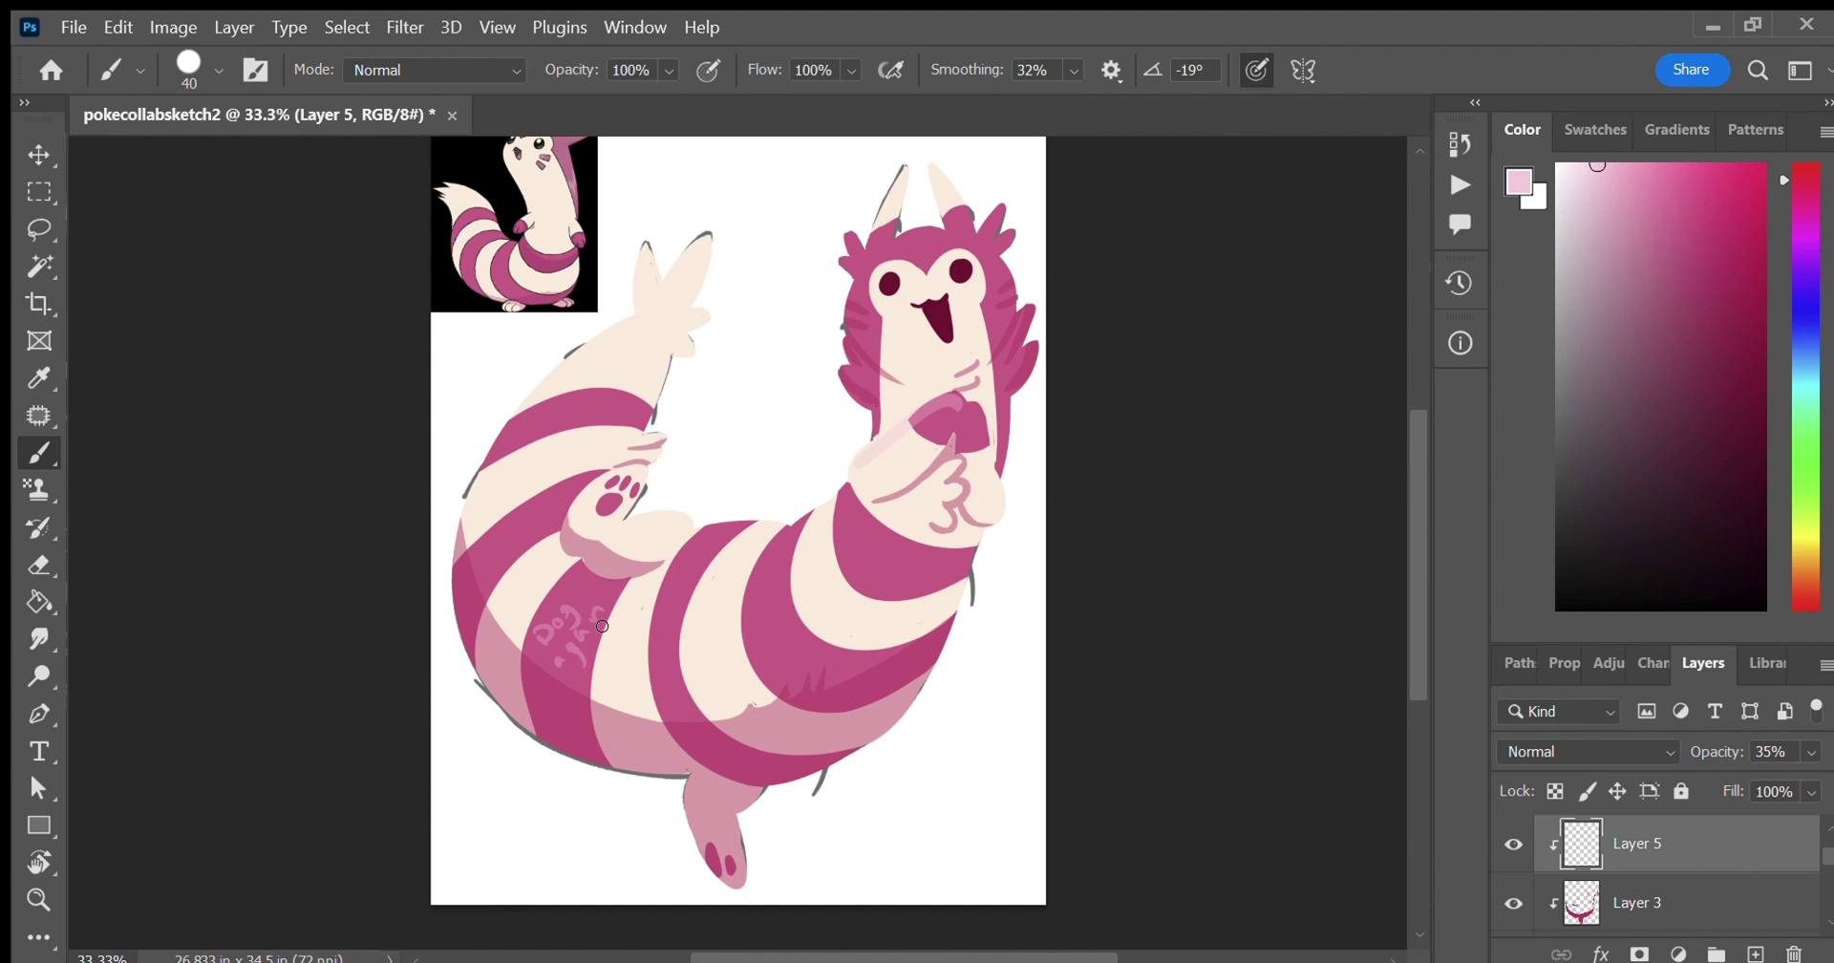
key("ctrl+z")
key("ctrl+z")
key("ctrl+z")
key("ctrl+z")
Extend the pale pink highlight over the tops of the clasped paws and along the upper arm.
left_click_drag(951, 394, 847, 470)
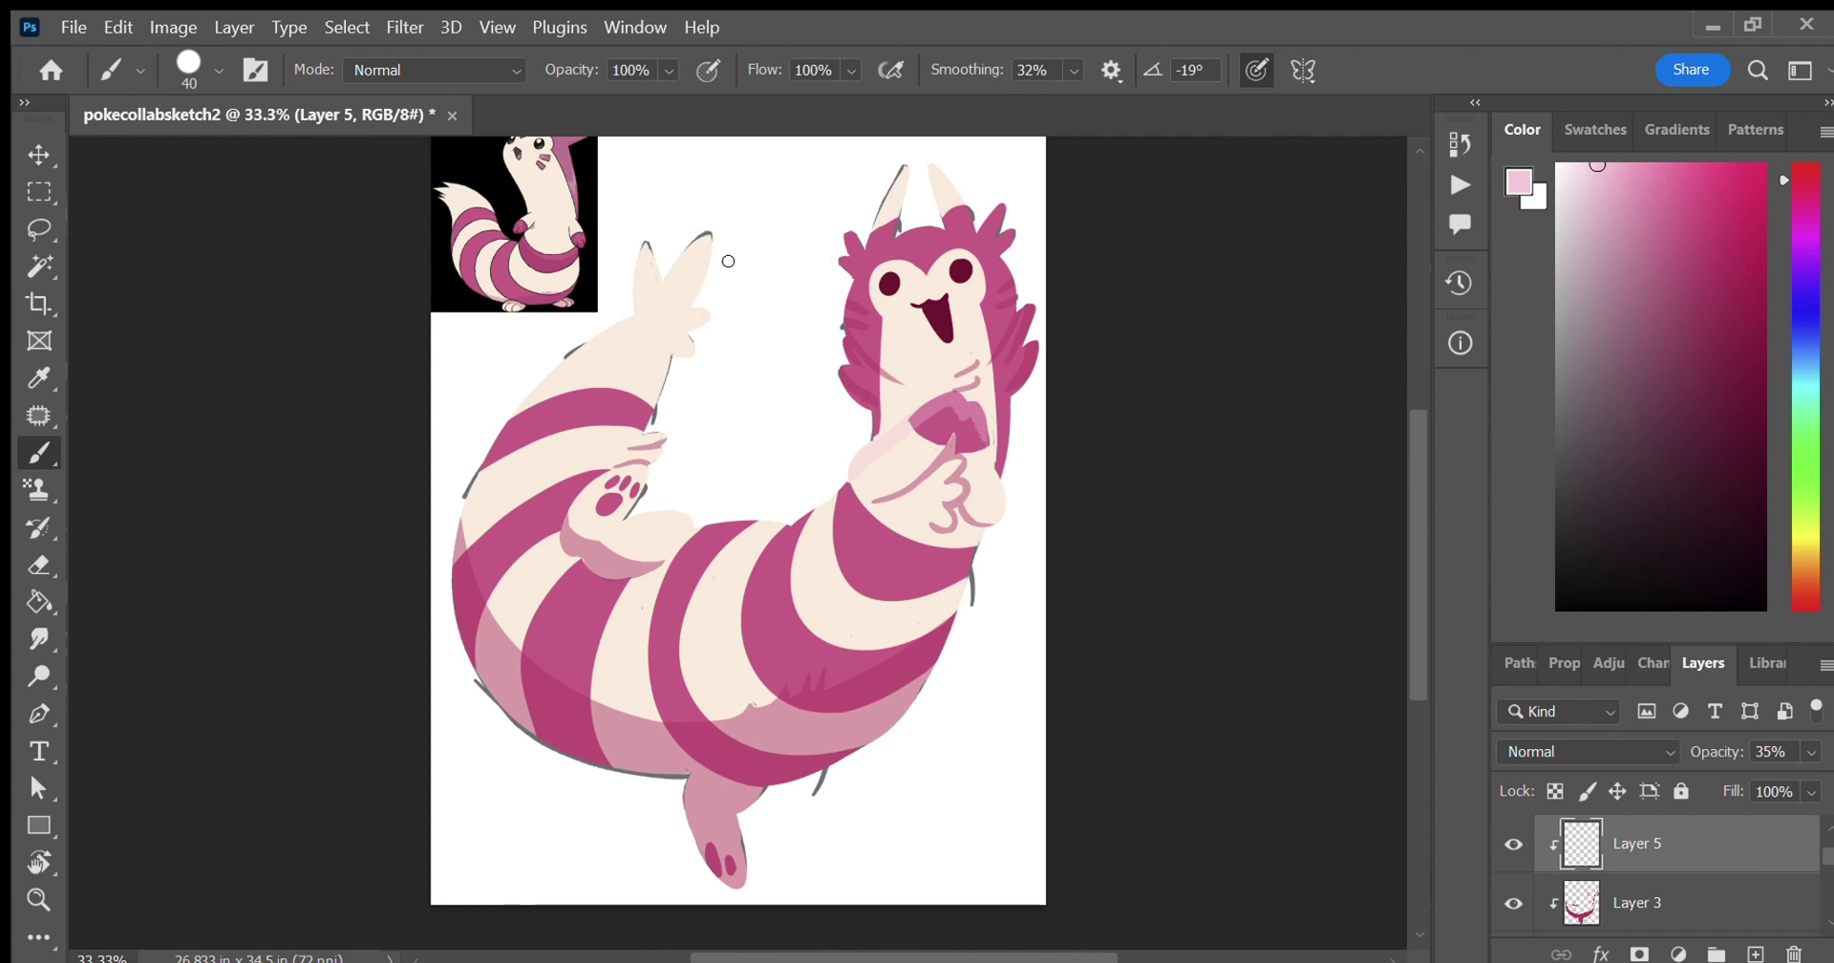
Paint pale pink highlights on the ears and along the top of the head fur on Layer 5.
left_click_drag(930, 162, 924, 195)
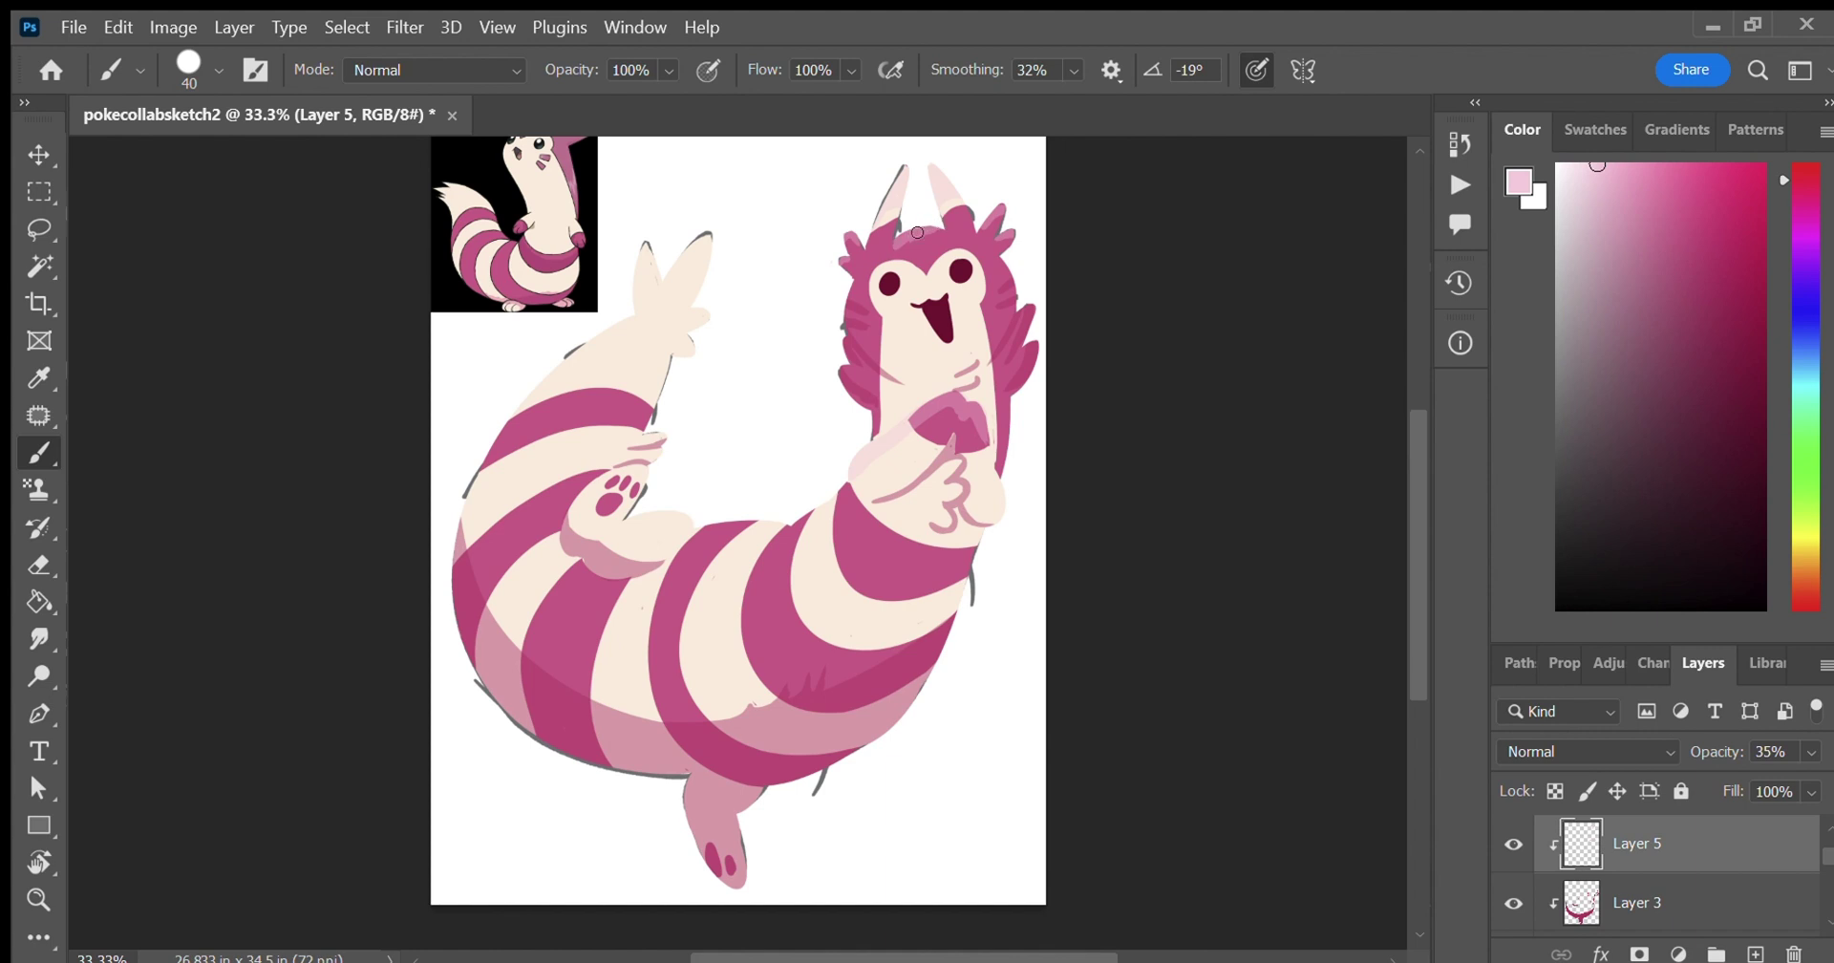
left_click_drag(898, 230, 893, 249)
key("e")
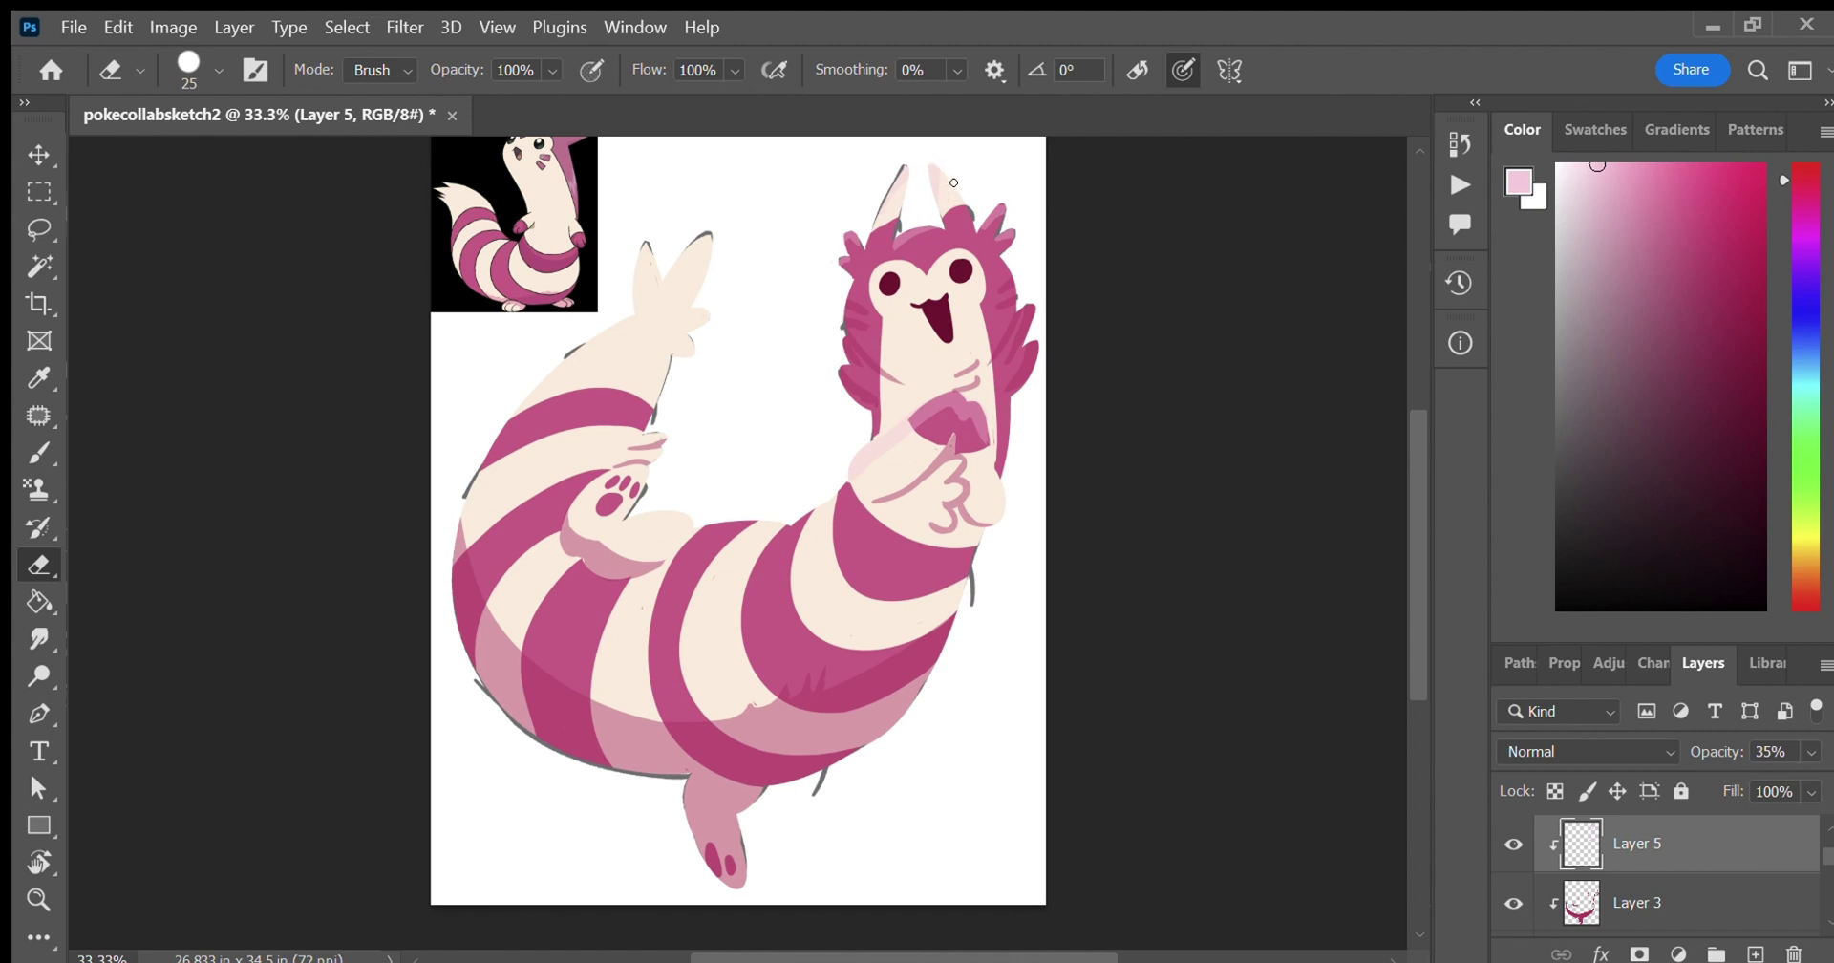
key("i")
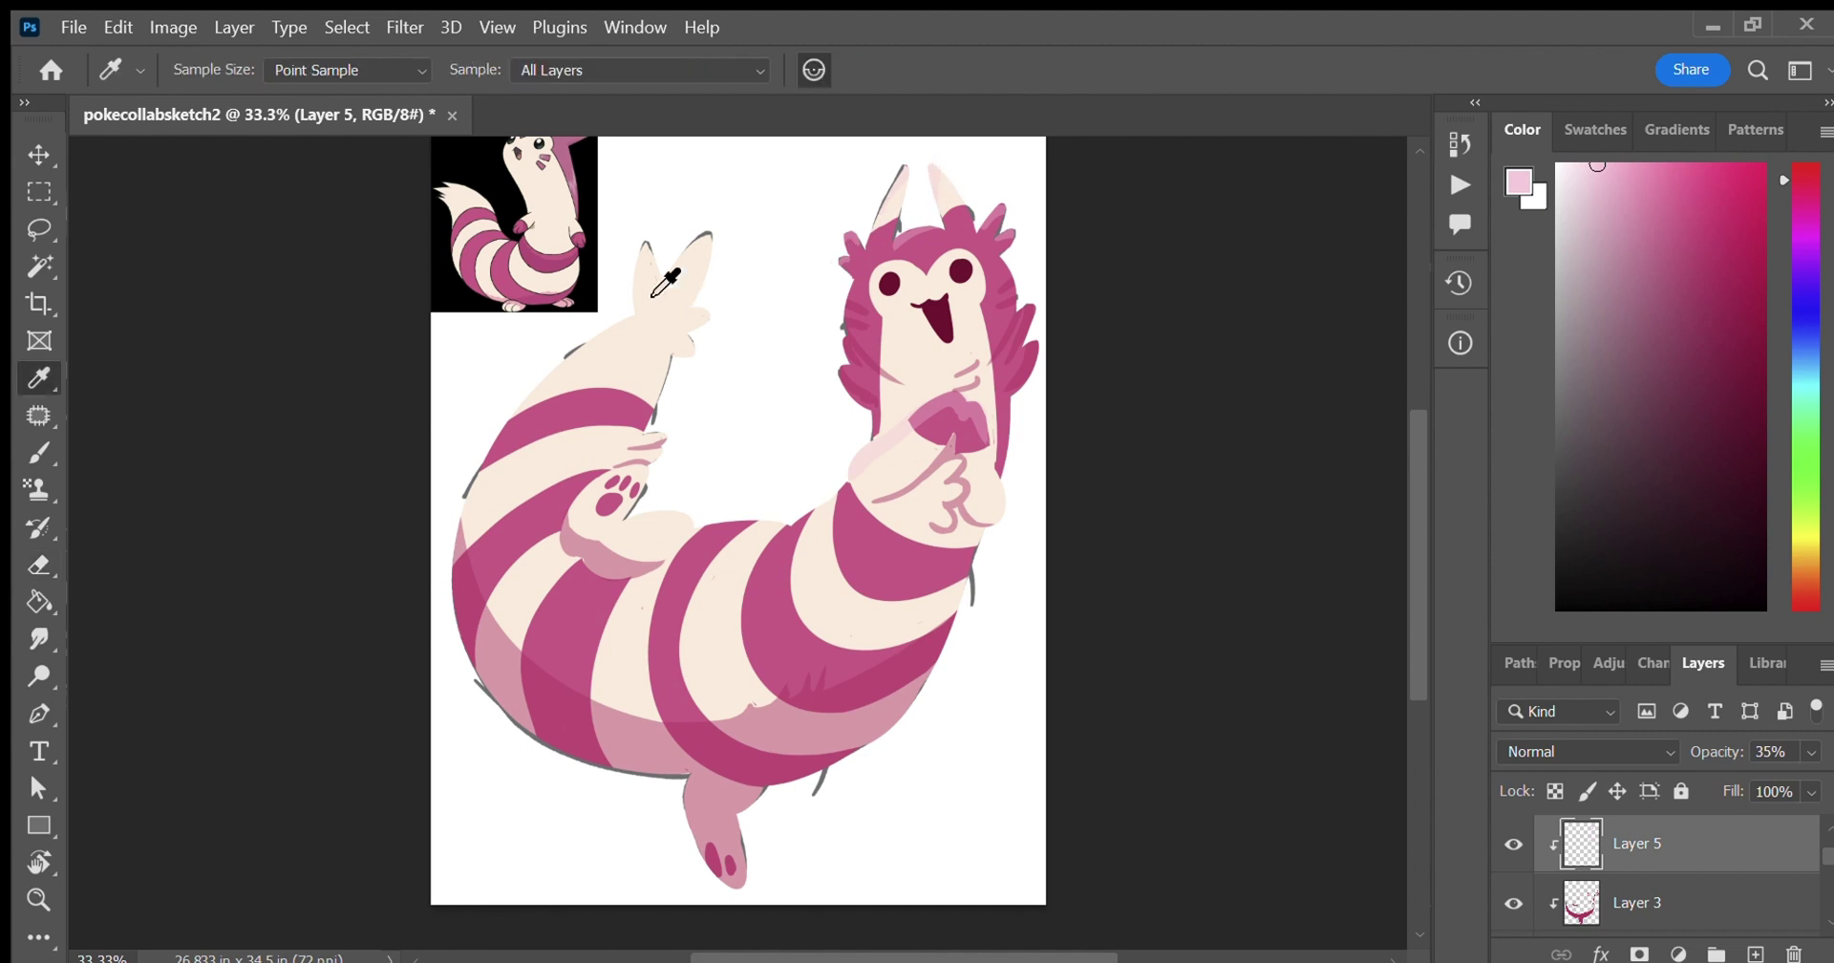
key("b")
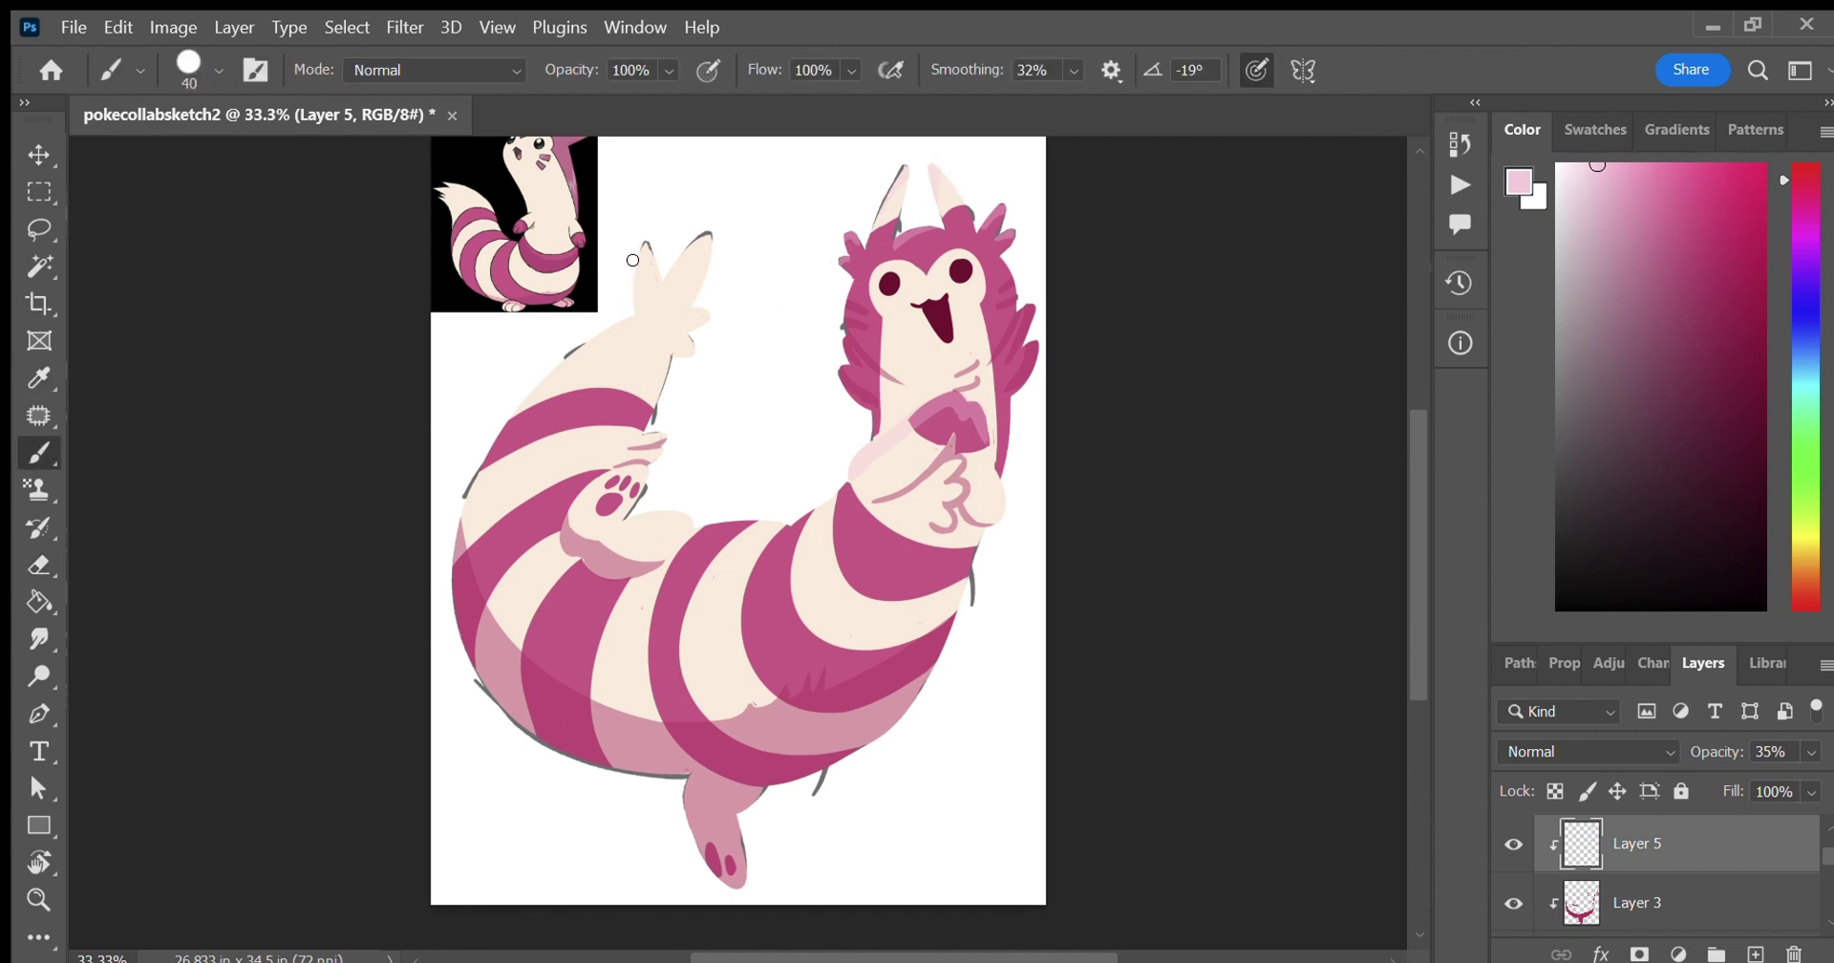
Add pale pink highlights to the tail tips, the upper edge of the back and the cheek fur.
left_click_drag(675, 244, 704, 272)
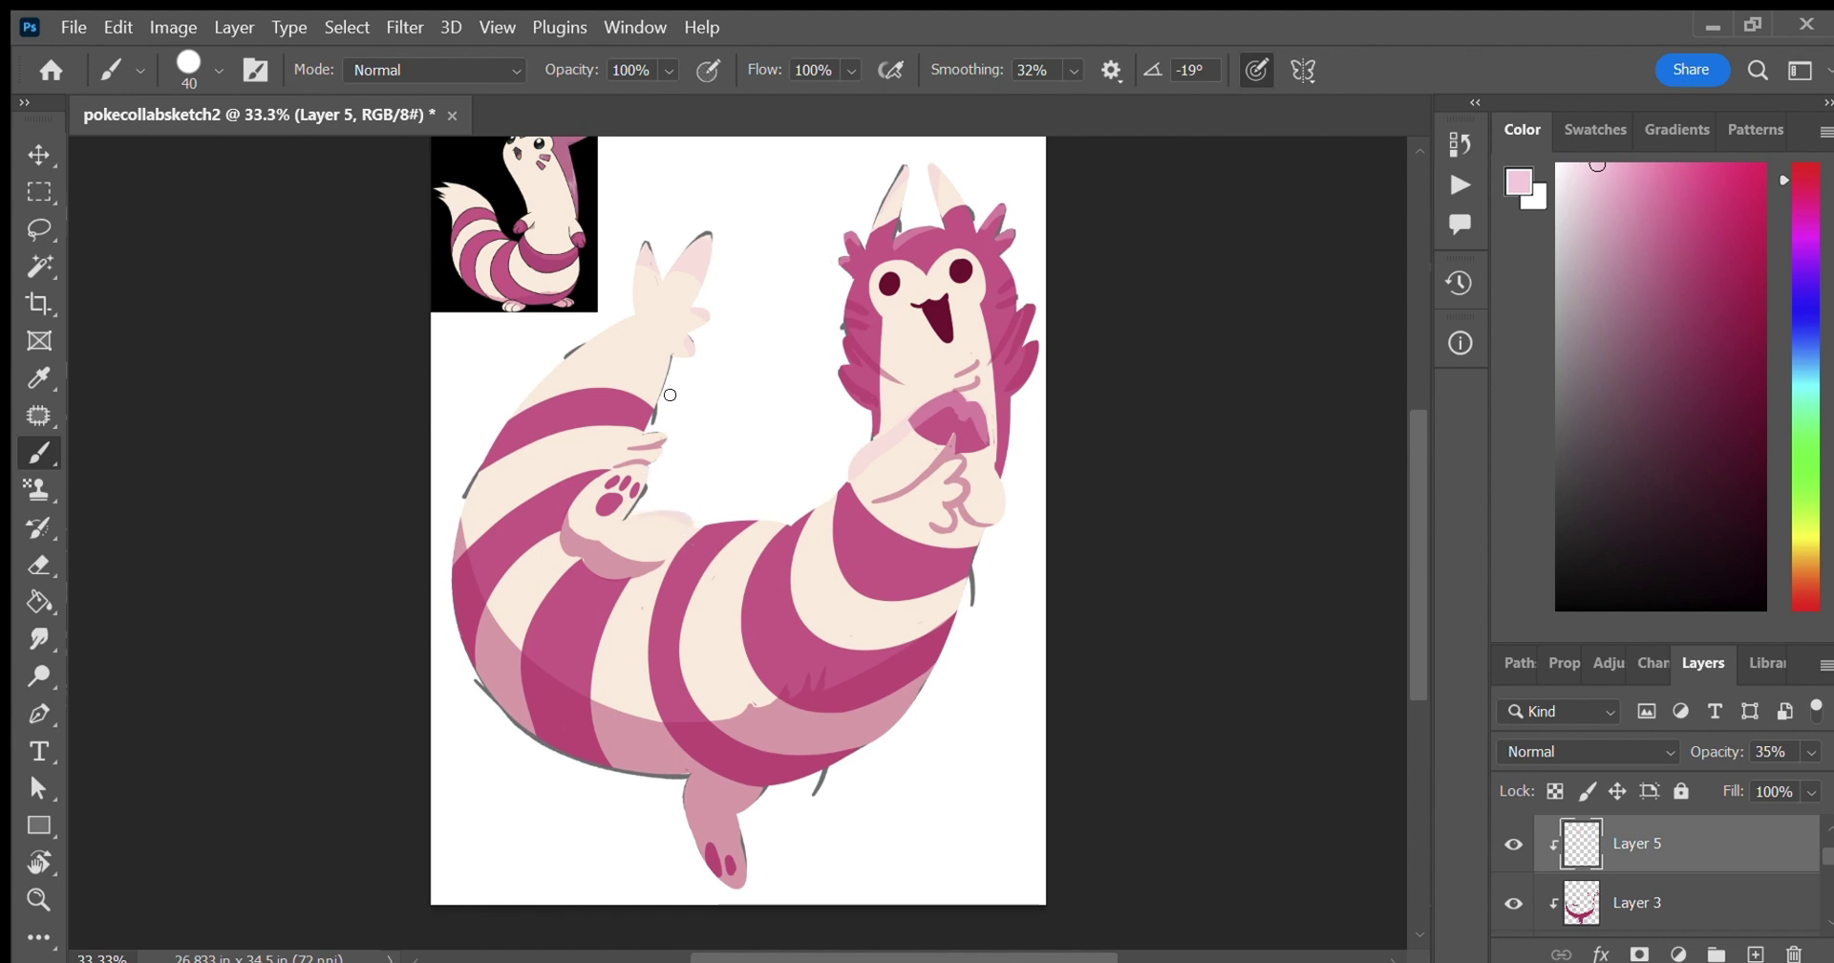
left_click_drag(702, 532, 780, 523)
left_click_drag(840, 365, 849, 376)
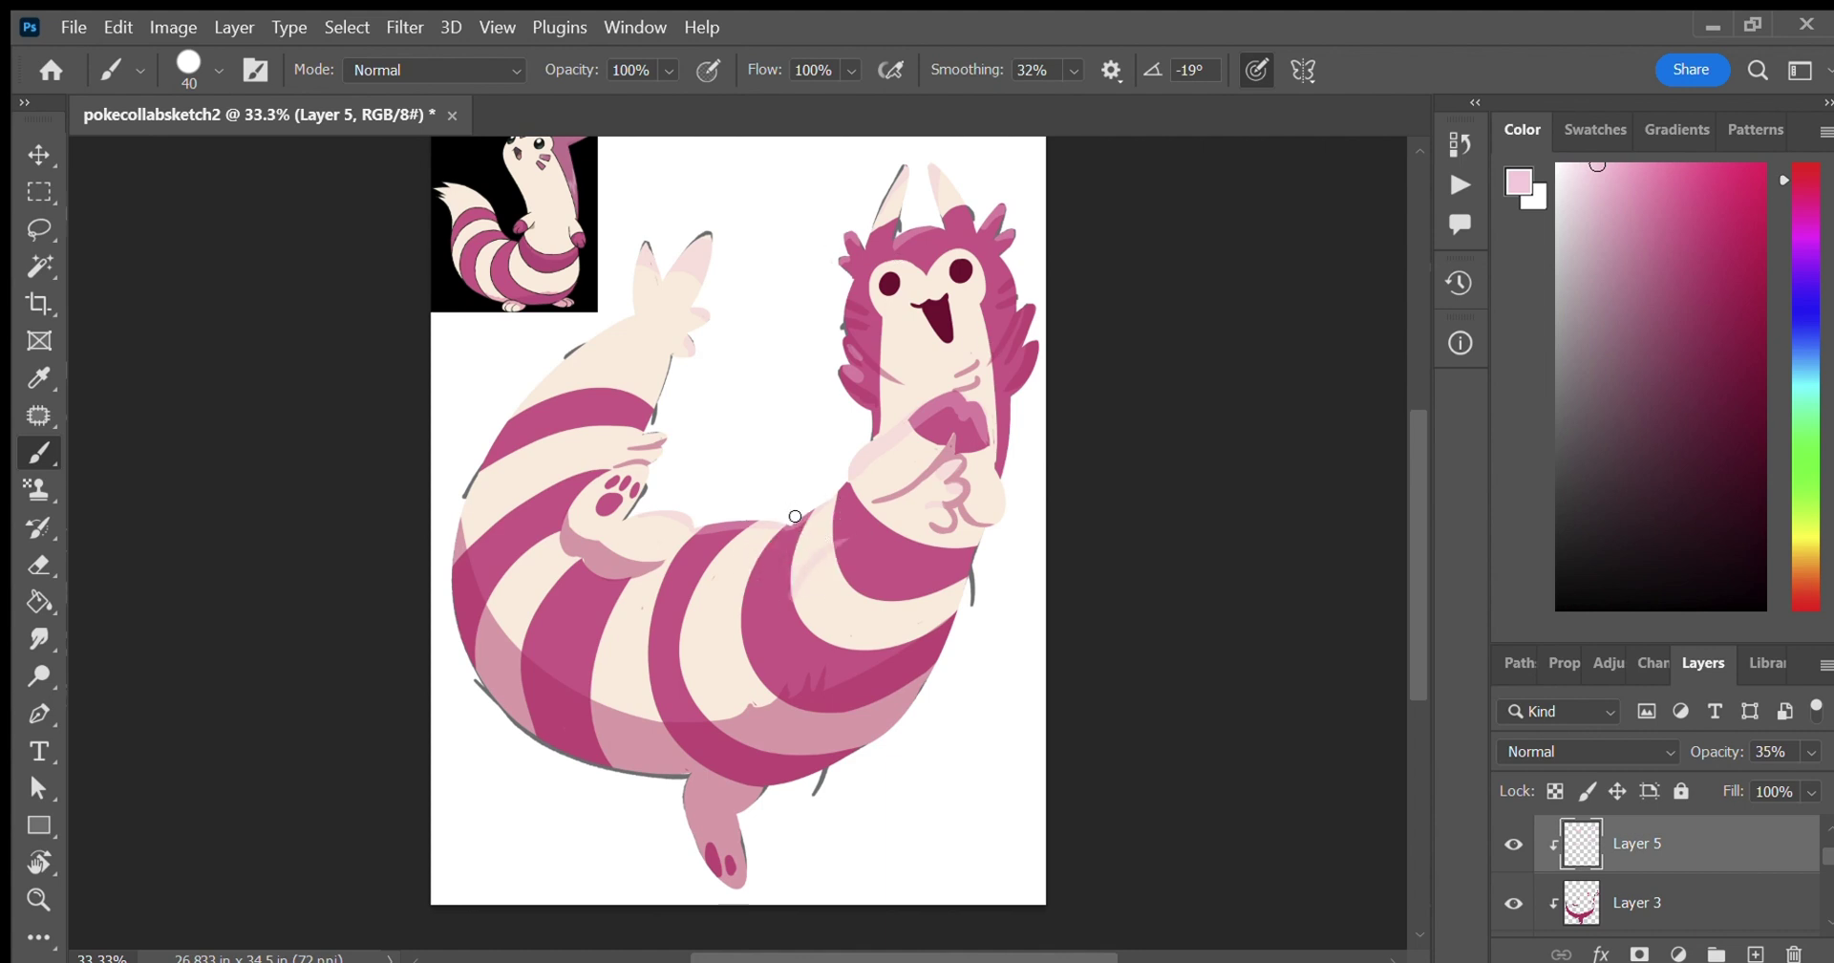
Try pale pink highlight strokes across the chest stripes and the belly fur tuft, and undo them.
left_click_drag(795, 518, 788, 582)
key("ctrl+z")
key("ctrl+z")
mouse_move(786, 671)
left_mouse_down()
mouse_move(794, 625)
mouse_move(812, 649)
mouse_move(785, 661)
mouse_move(776, 610)
mouse_move(771, 691)
mouse_move(784, 640)
mouse_move(785, 689)
mouse_move(796, 649)
left_mouse_up()
key("ctrl+z")
key("ctrl+z")
Fade Layer 1 to reveal the sketch and paint pale pink highlight strokes on the belly fur tuft on Layer 5.
left_click_drag(1826, 855, 1826, 893)
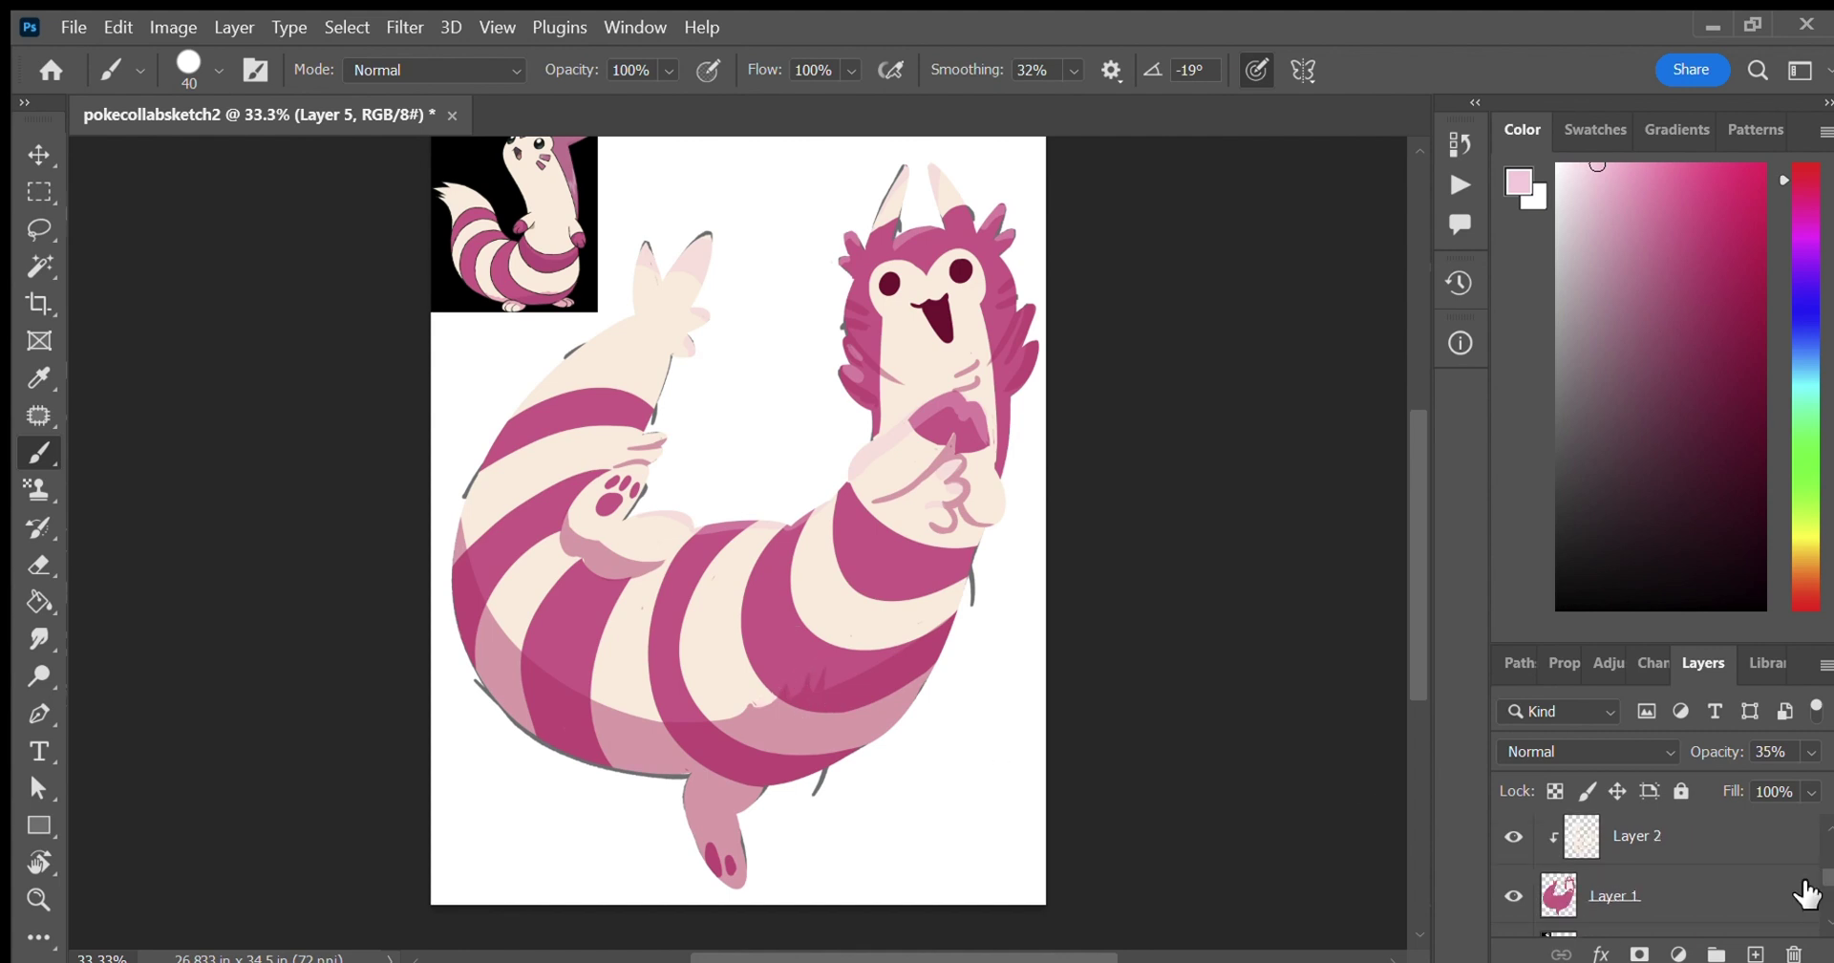
left_click(1801, 887)
left_click_drag(1716, 751, 1680, 752)
left_click_drag(1827, 893, 1826, 837)
left_click(1771, 886)
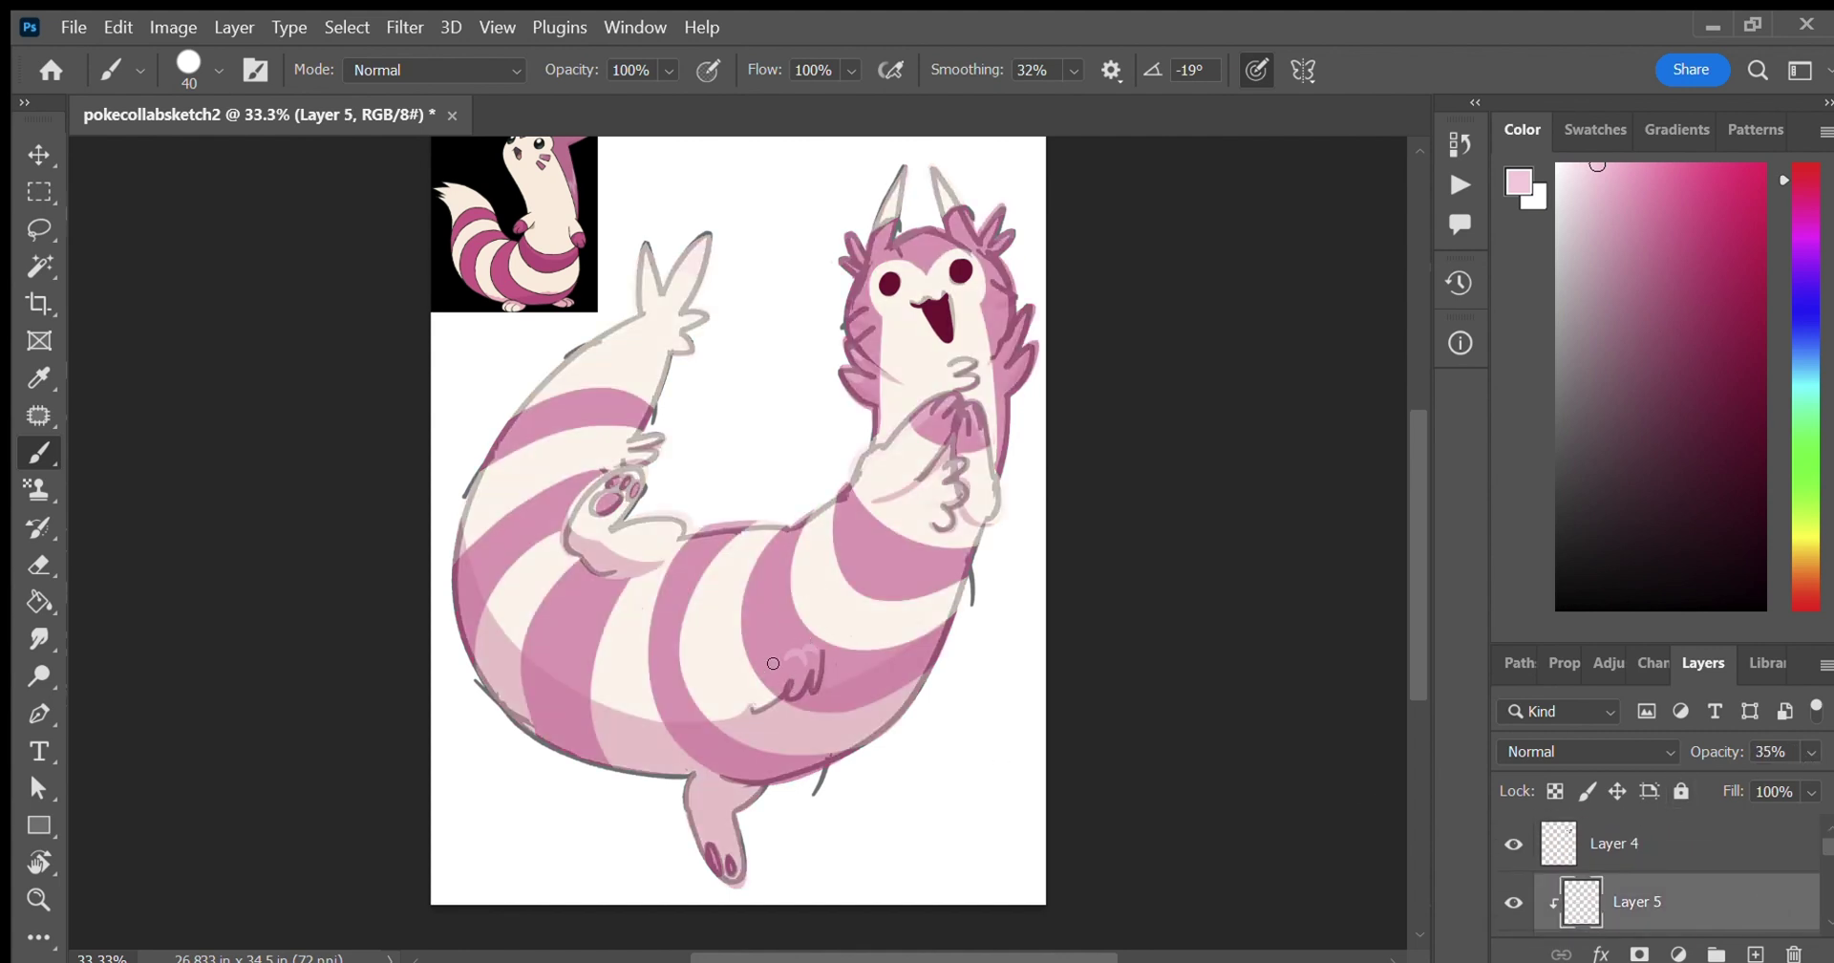
left_click_drag(773, 663, 783, 654)
Restore Layer 1's opacity to 100% and reselect Layer 5.
left_click_drag(1826, 846, 1825, 873)
left_click(1772, 874)
left_click_drag(1717, 751, 1767, 751)
left_click_drag(1825, 873, 1826, 848)
left_click(1785, 871)
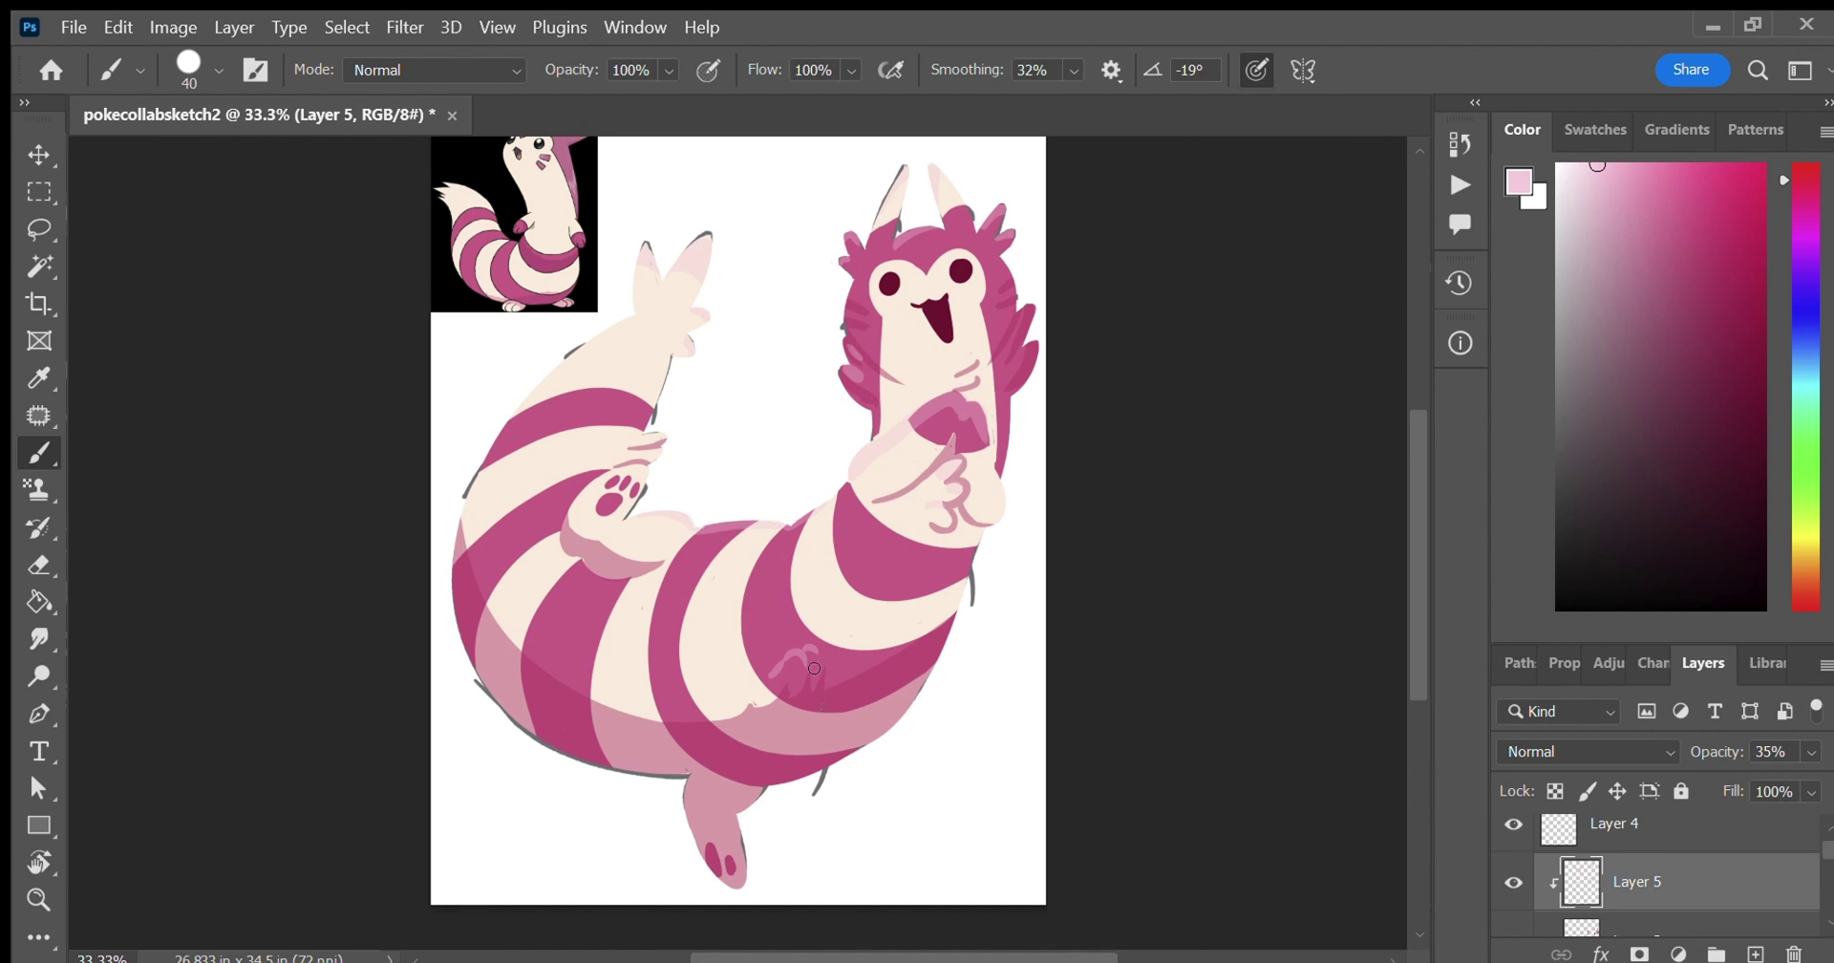
Raise Layer 3's opacity to 100%, sample its dark pink shadow colour and paint a swatch dot beside the reference image on Layer 1.
scroll(1796, 888, "down", 1)
left_click(1795, 887)
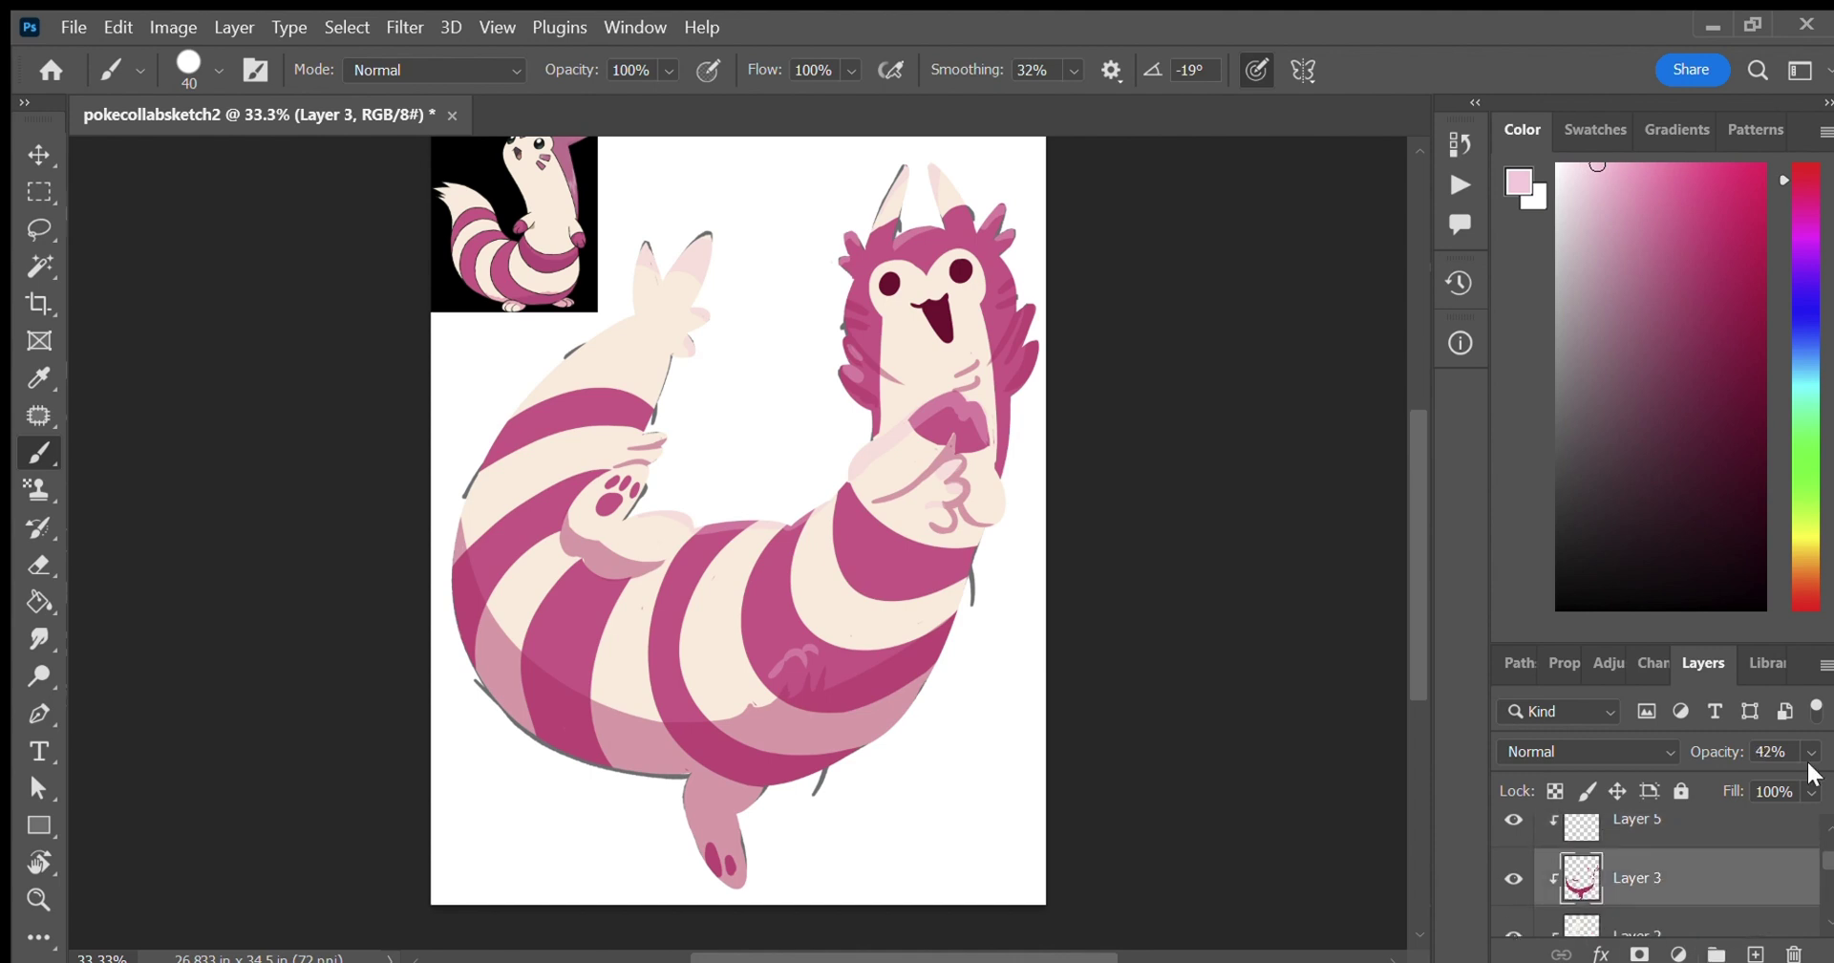
left_click_drag(1808, 760, 1820, 779)
left_click(516, 679, "alt")
scroll(1700, 884, "down", 1)
left_click(1681, 915)
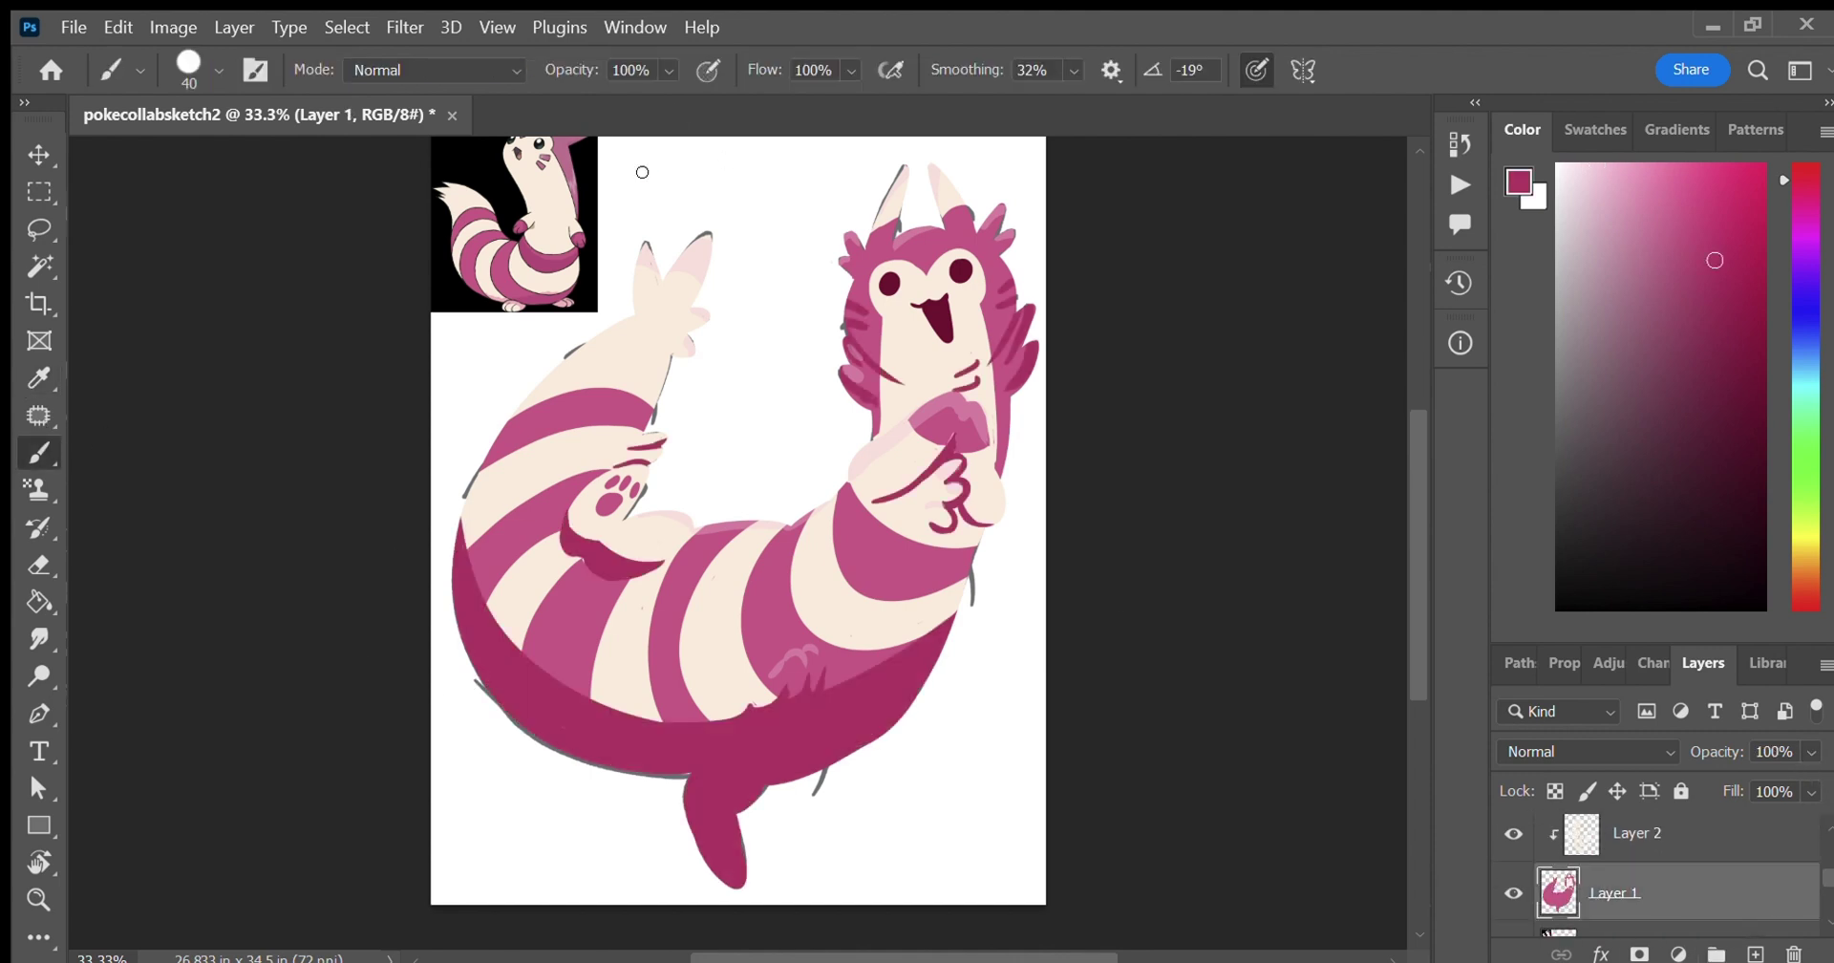
left_click_drag(642, 172, 655, 176)
Raise Layer 5's opacity to 100%, sample its pale pink and paint a second swatch dot beside the dark pink one on Layer 1.
scroll(1768, 853, "up", 3)
left_click(1789, 848)
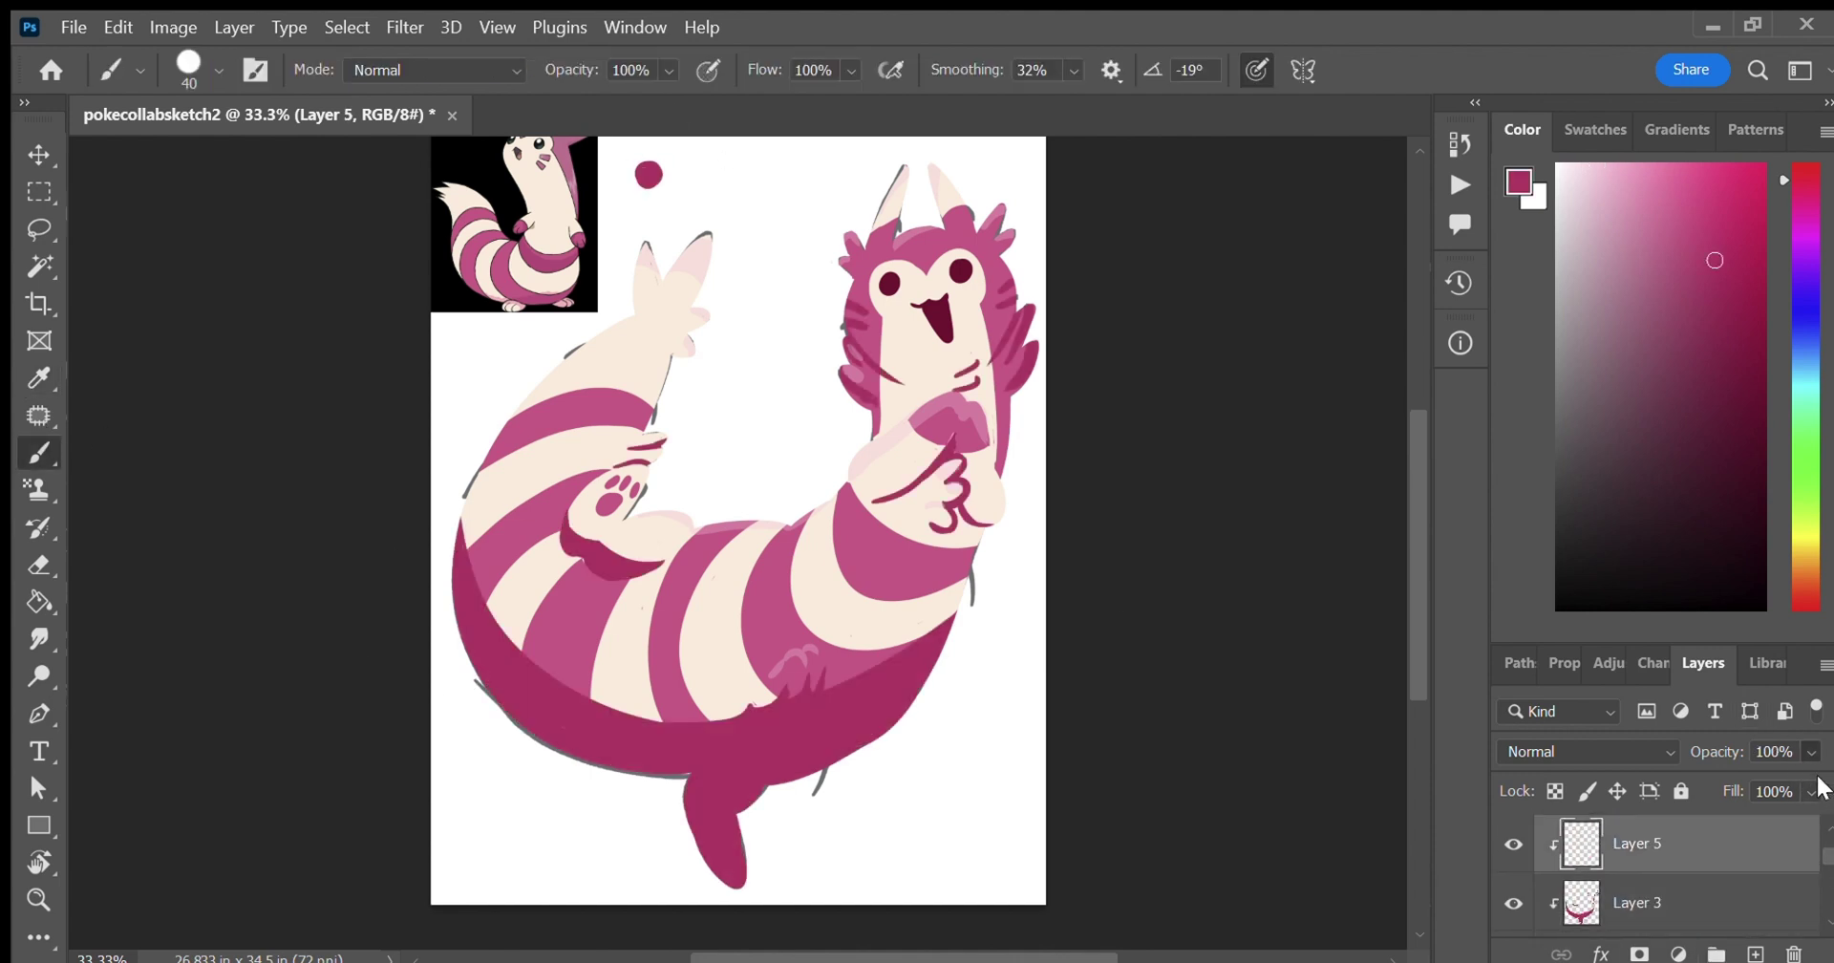
key("i")
left_click(695, 258)
key("b")
key("alt+bracketleft")
key("alt+bracketleft")
key("alt+bracketleft")
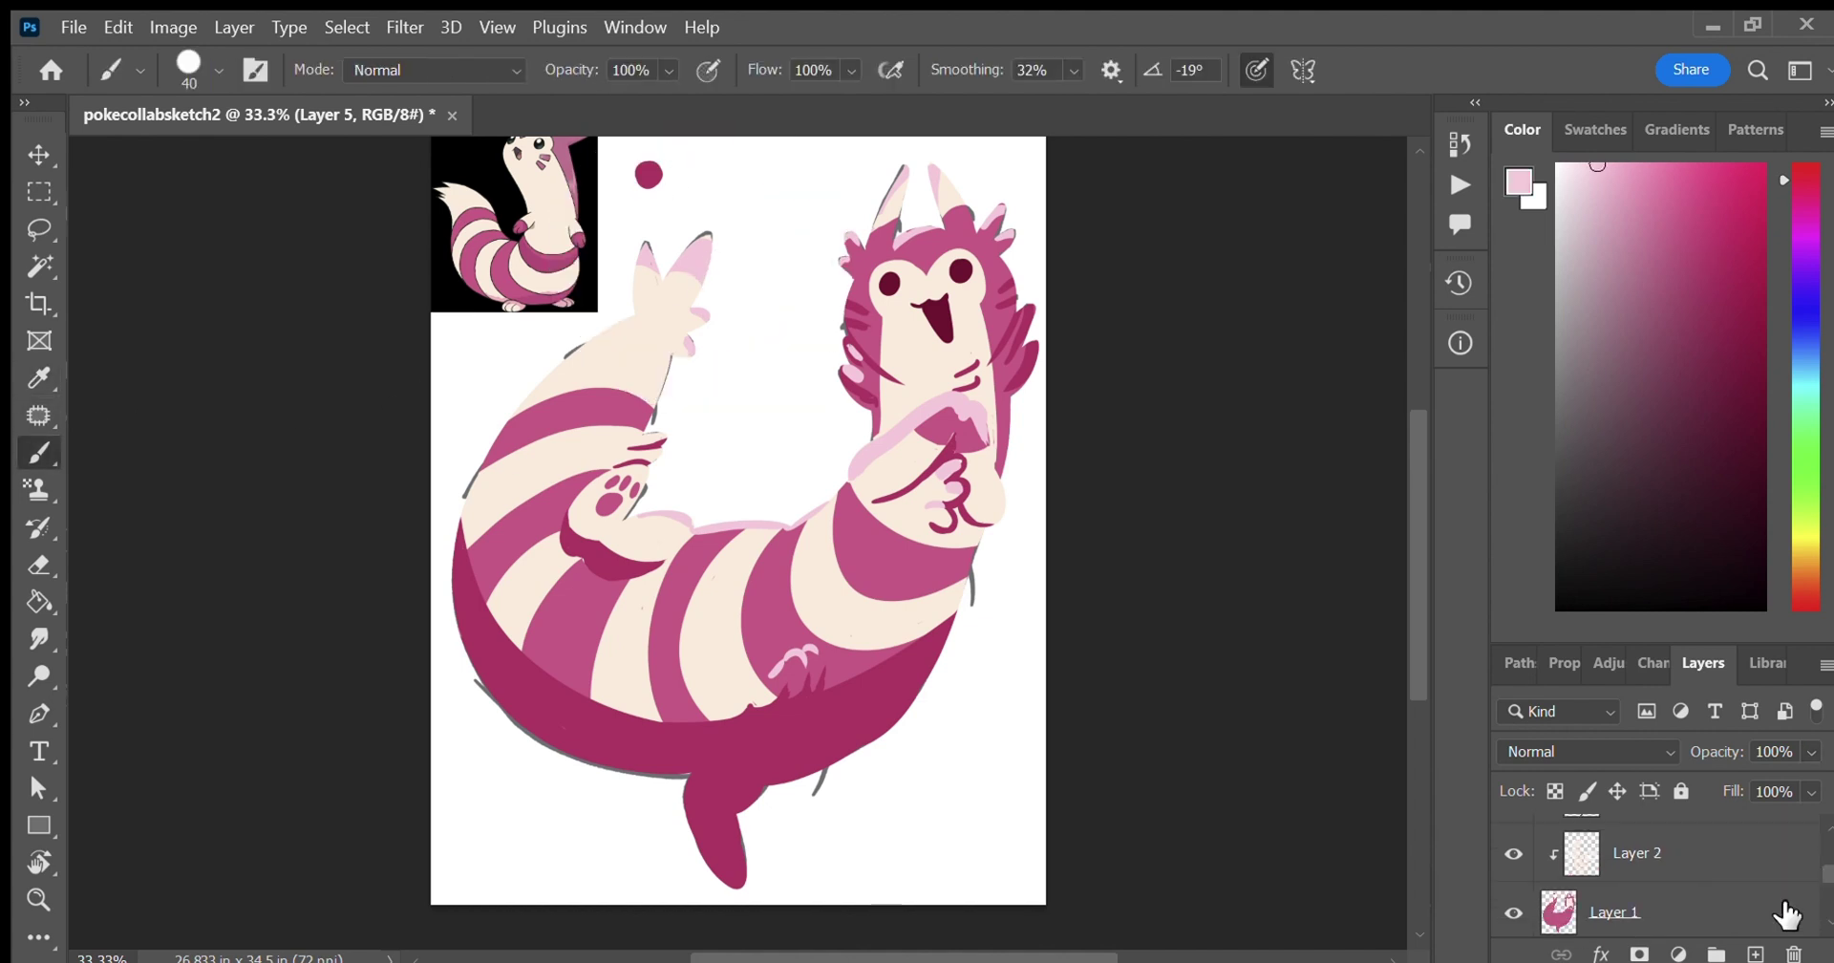
left_click(682, 168)
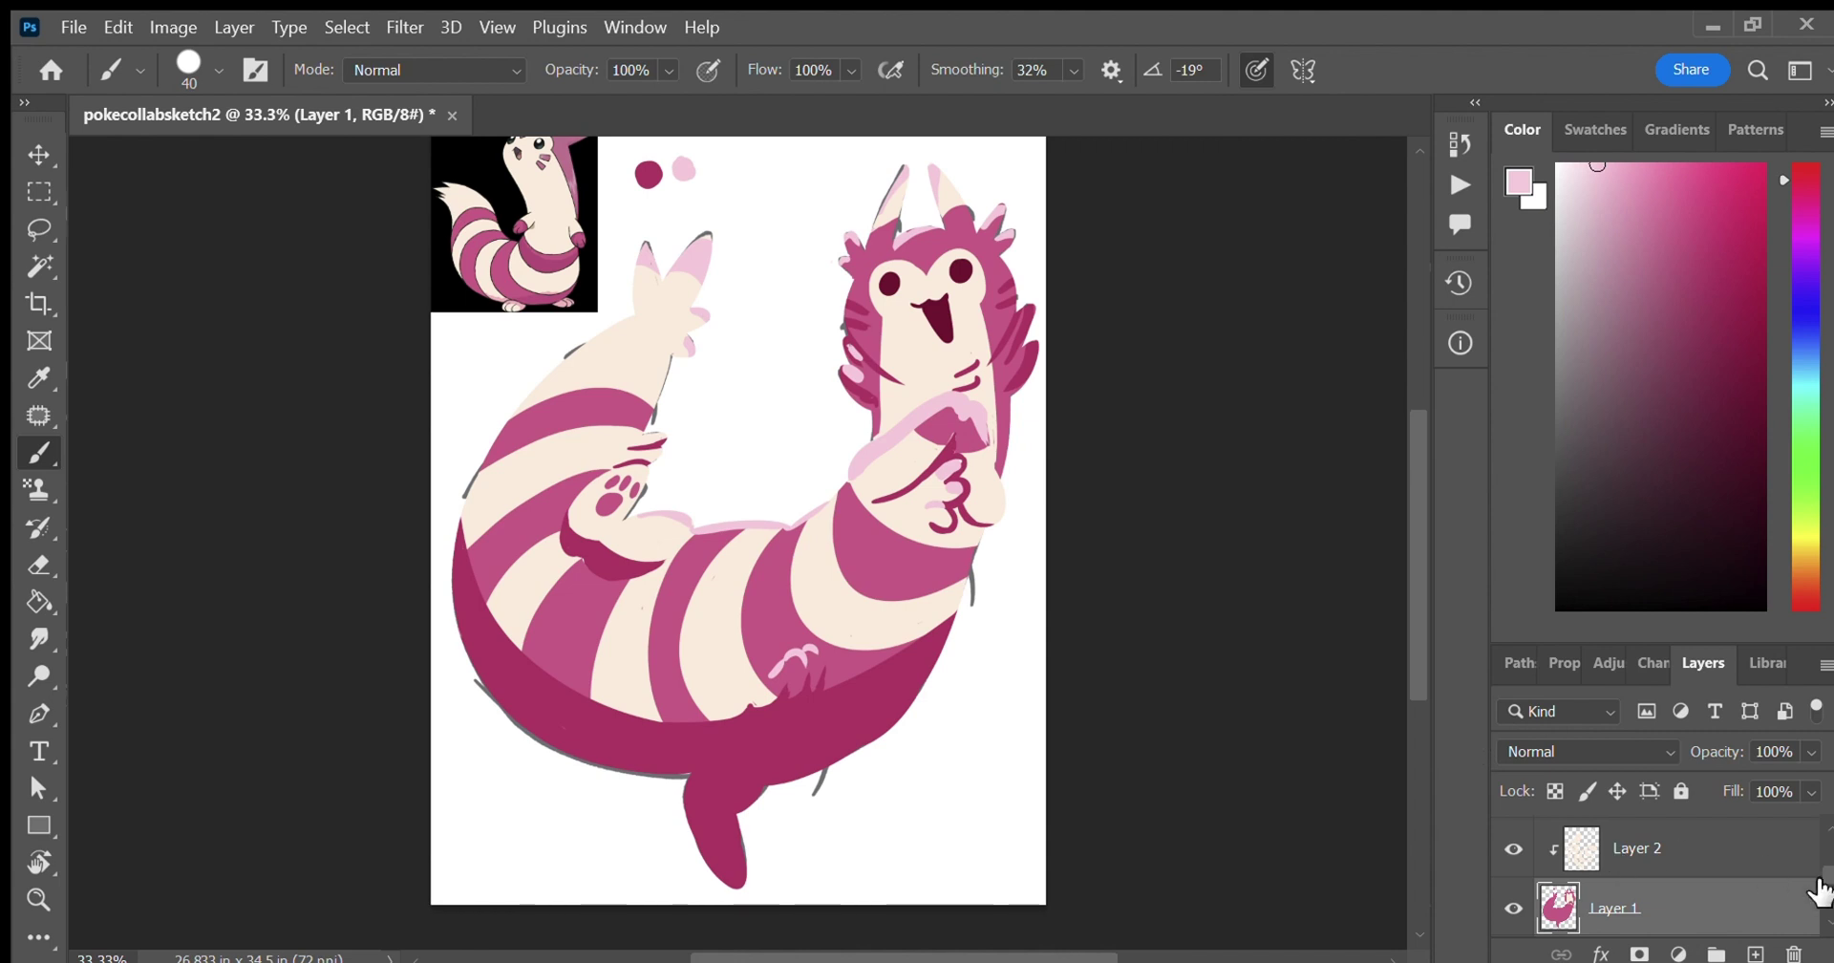
Lower the opacity of Layer 3 to 38% and of Layer 5 to 32%.
left_click(1782, 856)
scroll(1784, 852, "up", 1)
left_click(1788, 850)
left_click_drag(1803, 751, 1745, 770)
key("alt+bracketright")
key("alt+bracketright")
key("alt+bracketleft")
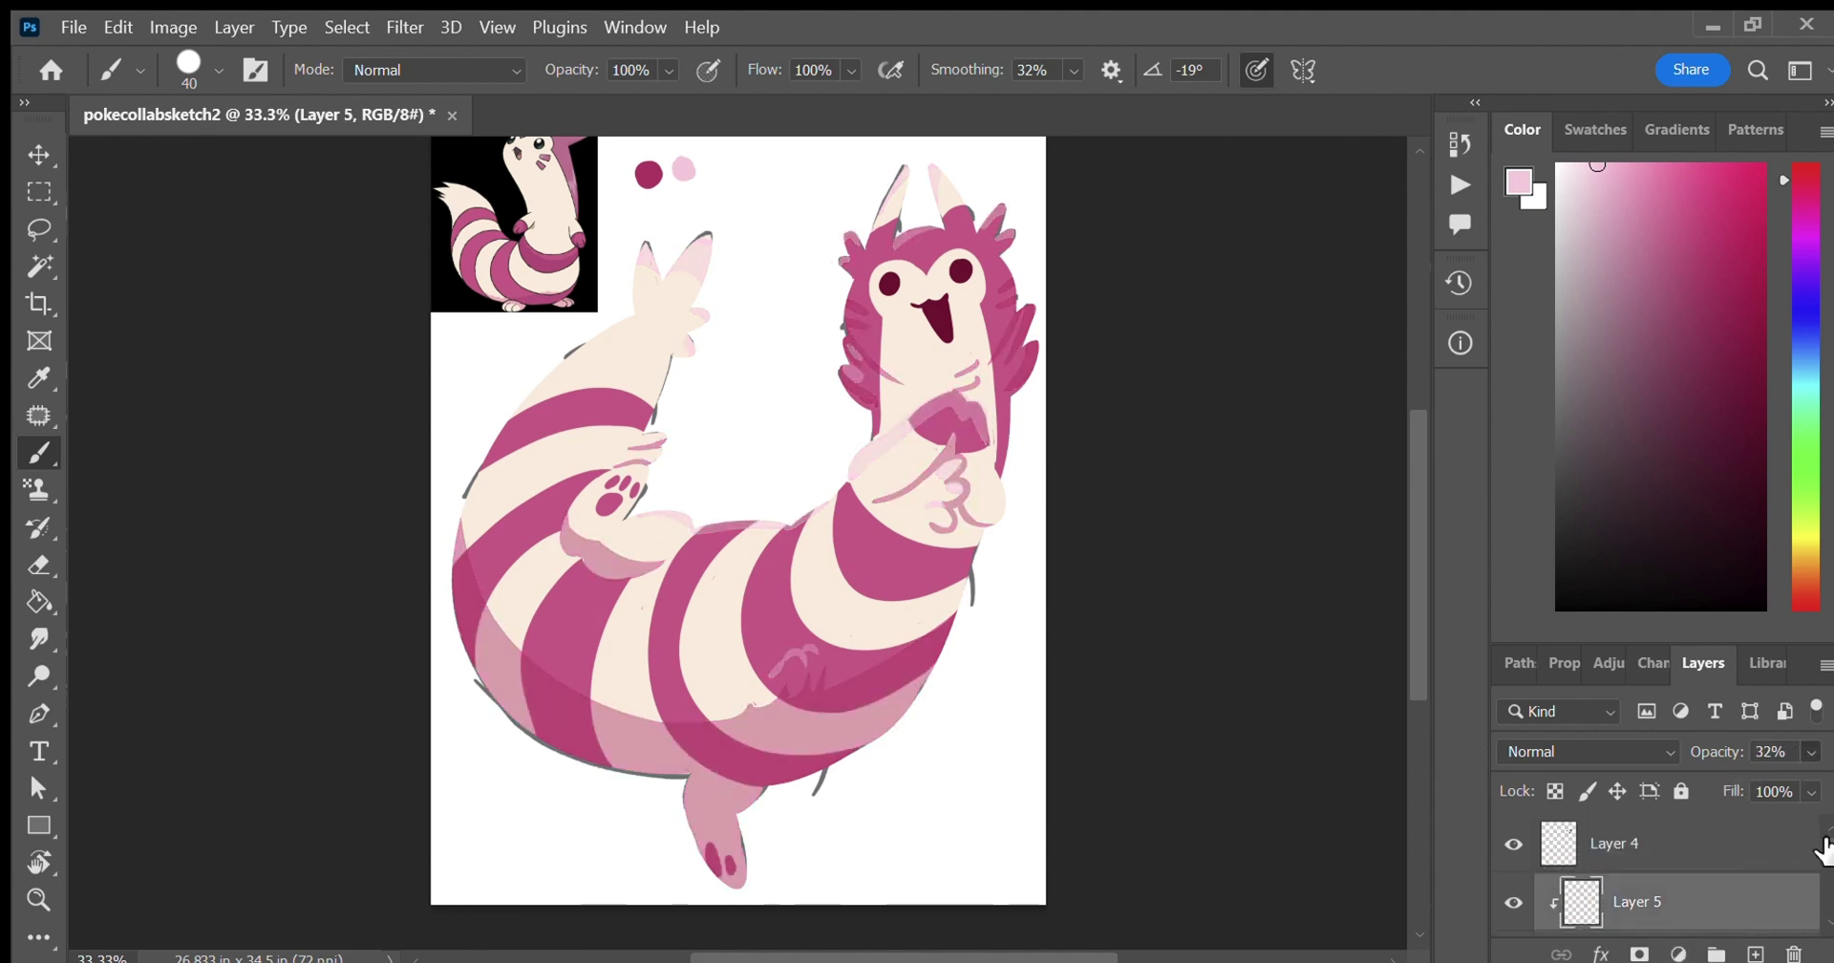
key("alt+bracketleft")
key("alt+bracketleft")
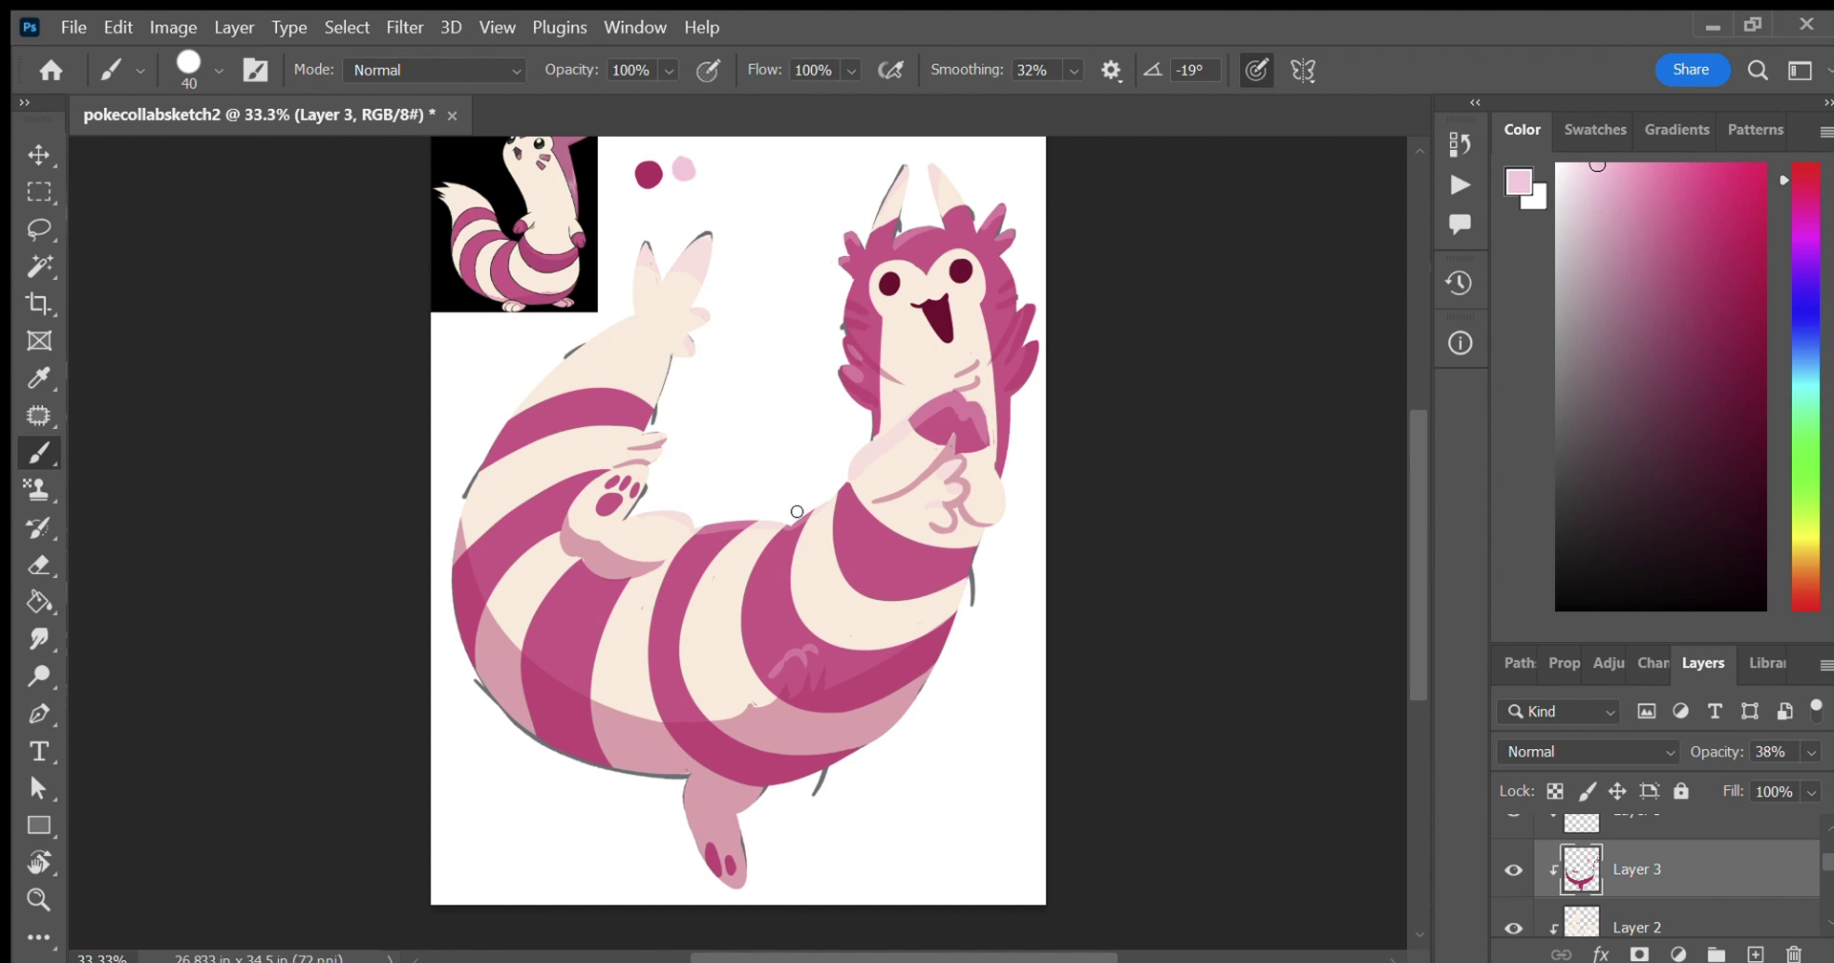
Sample the dark pink swatch and paint a shadow down the chest stripe's inner edge on Layer 3.
left_click(38, 379)
left_click(648, 175)
left_click(39, 453)
mouse_move(795, 526)
left_mouse_down()
mouse_move(785, 641)
mouse_move(767, 594)
mouse_move(776, 570)
mouse_move(795, 589)
mouse_move(793, 519)
mouse_move(767, 614)
left_mouse_up()
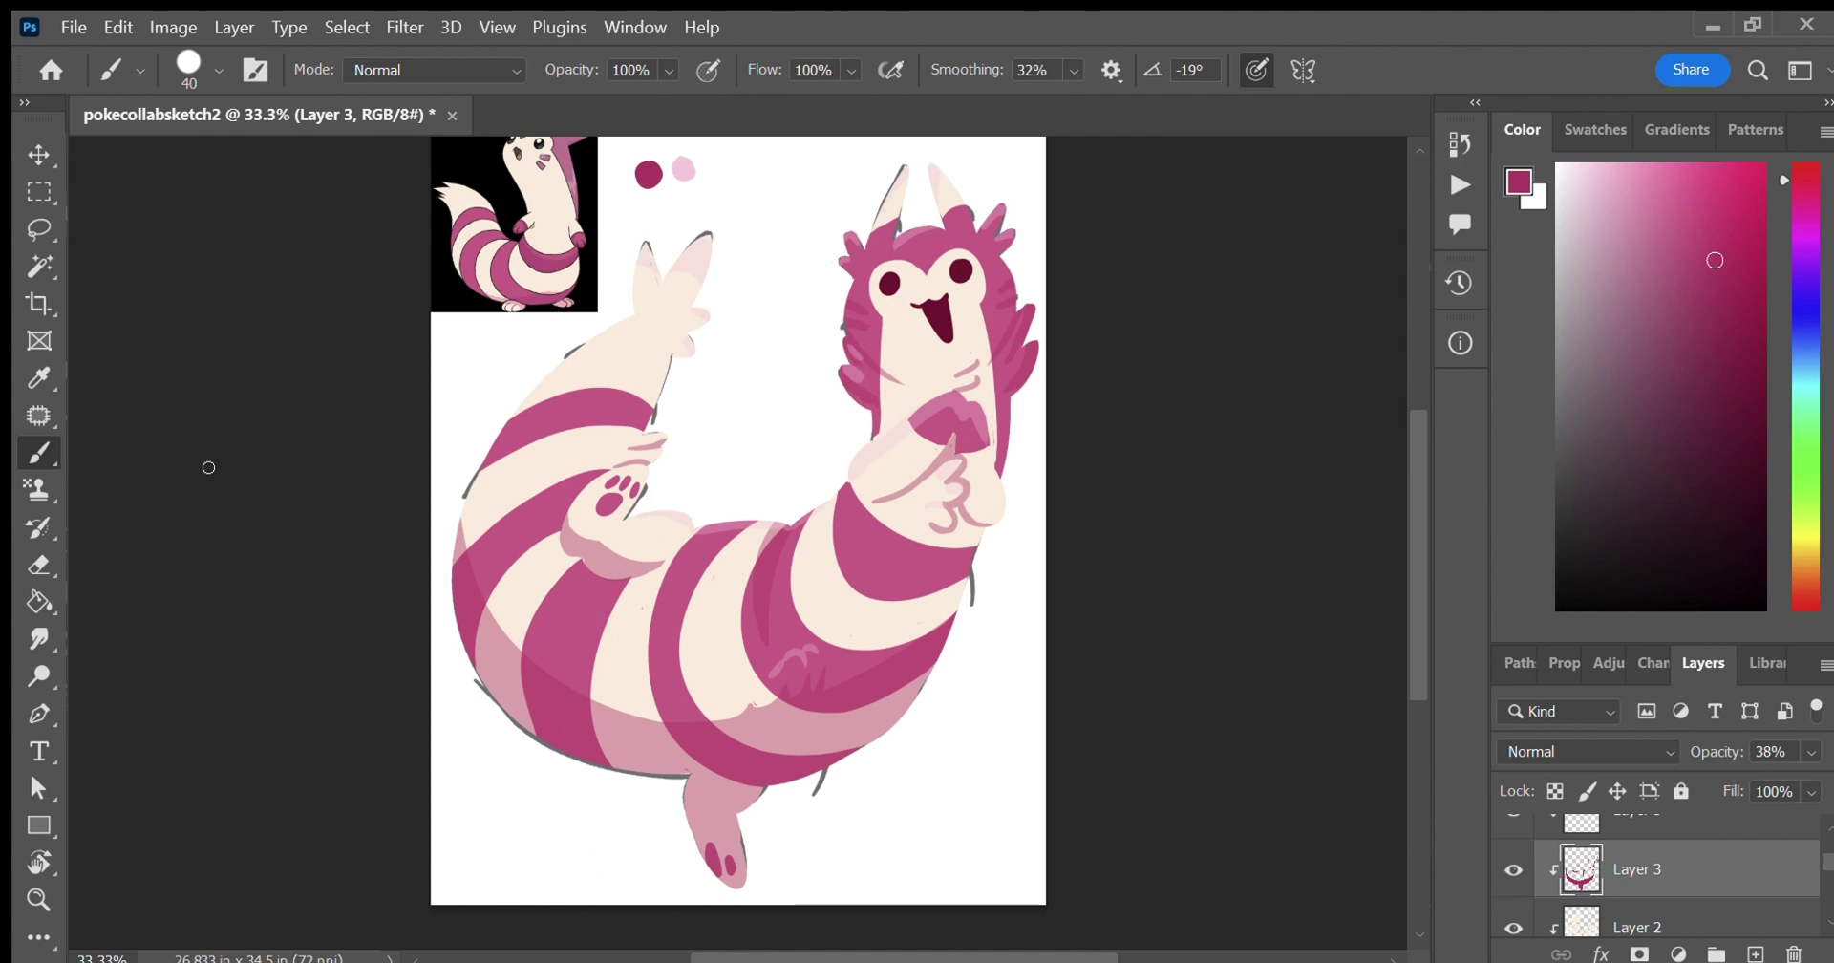
Sample the stripe's pink and extend the body's base shape along the lower belly edge on Layer 1.
left_click(136, 442, "alt")
left_click_drag(1708, 367, 1765, 276)
left_click_drag(1823, 861, 1822, 880)
left_click(1769, 875)
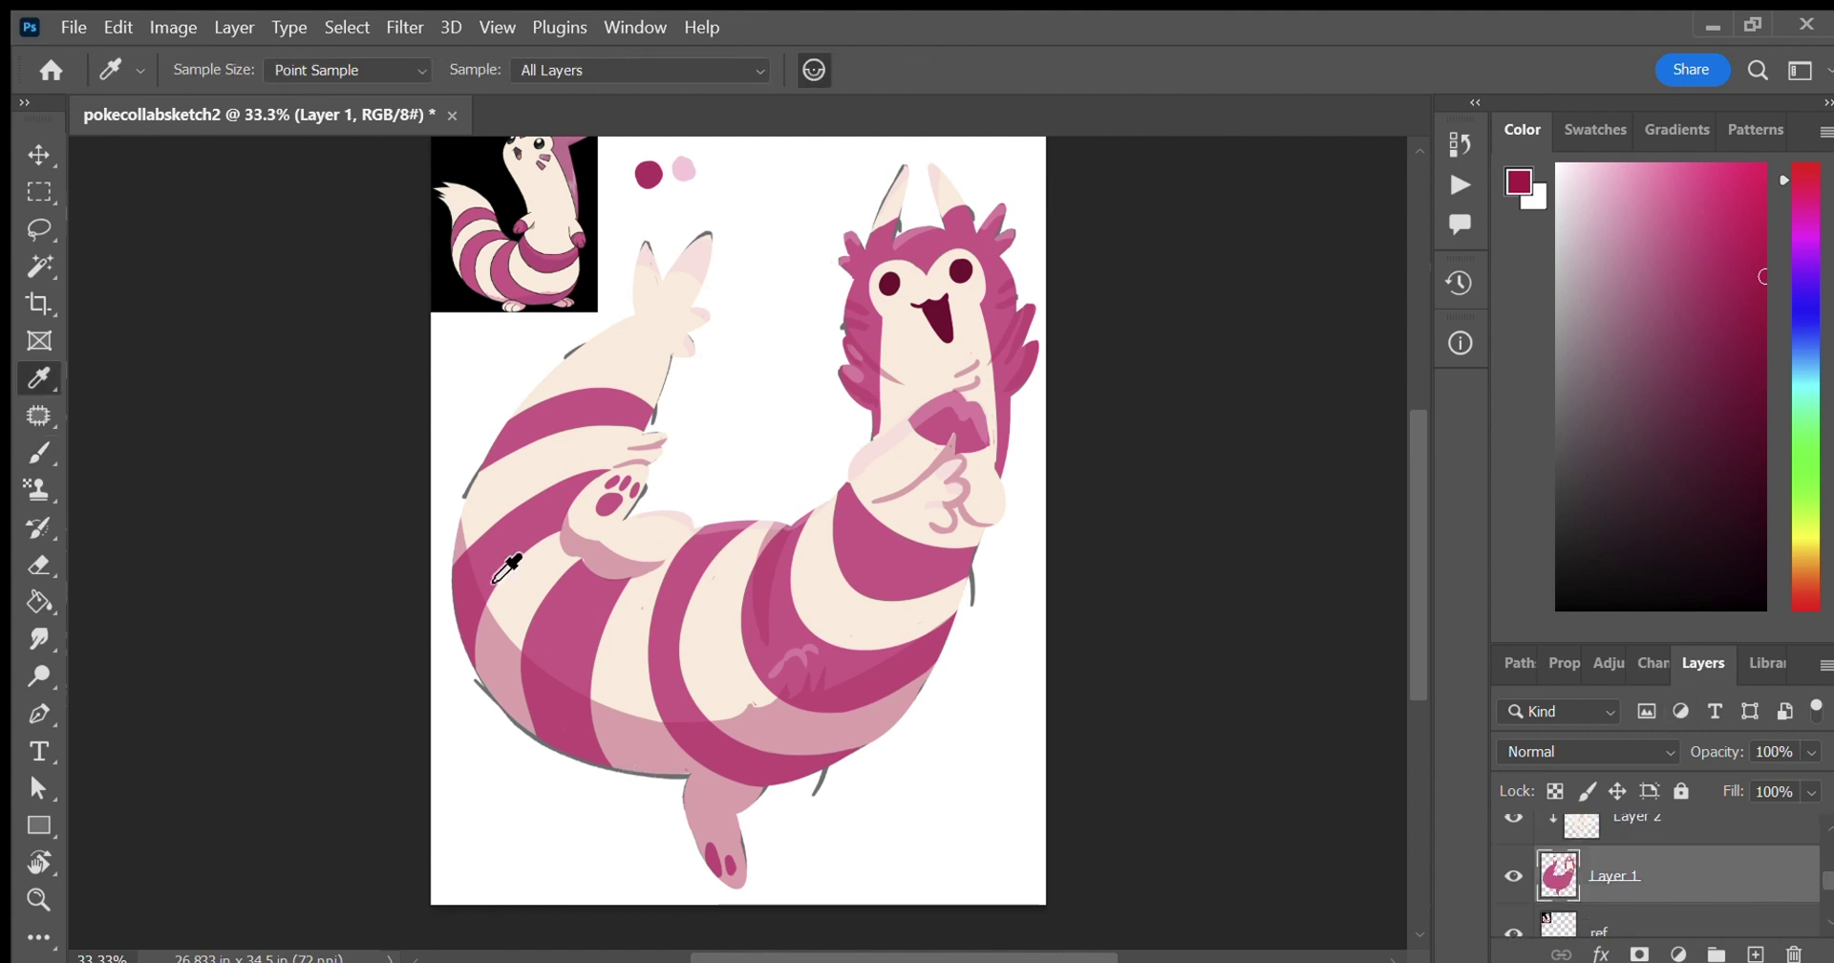
left_click(493, 581, "alt")
mouse_move(512, 716)
left_mouse_down()
mouse_move(631, 771)
mouse_move(682, 775)
left_mouse_up()
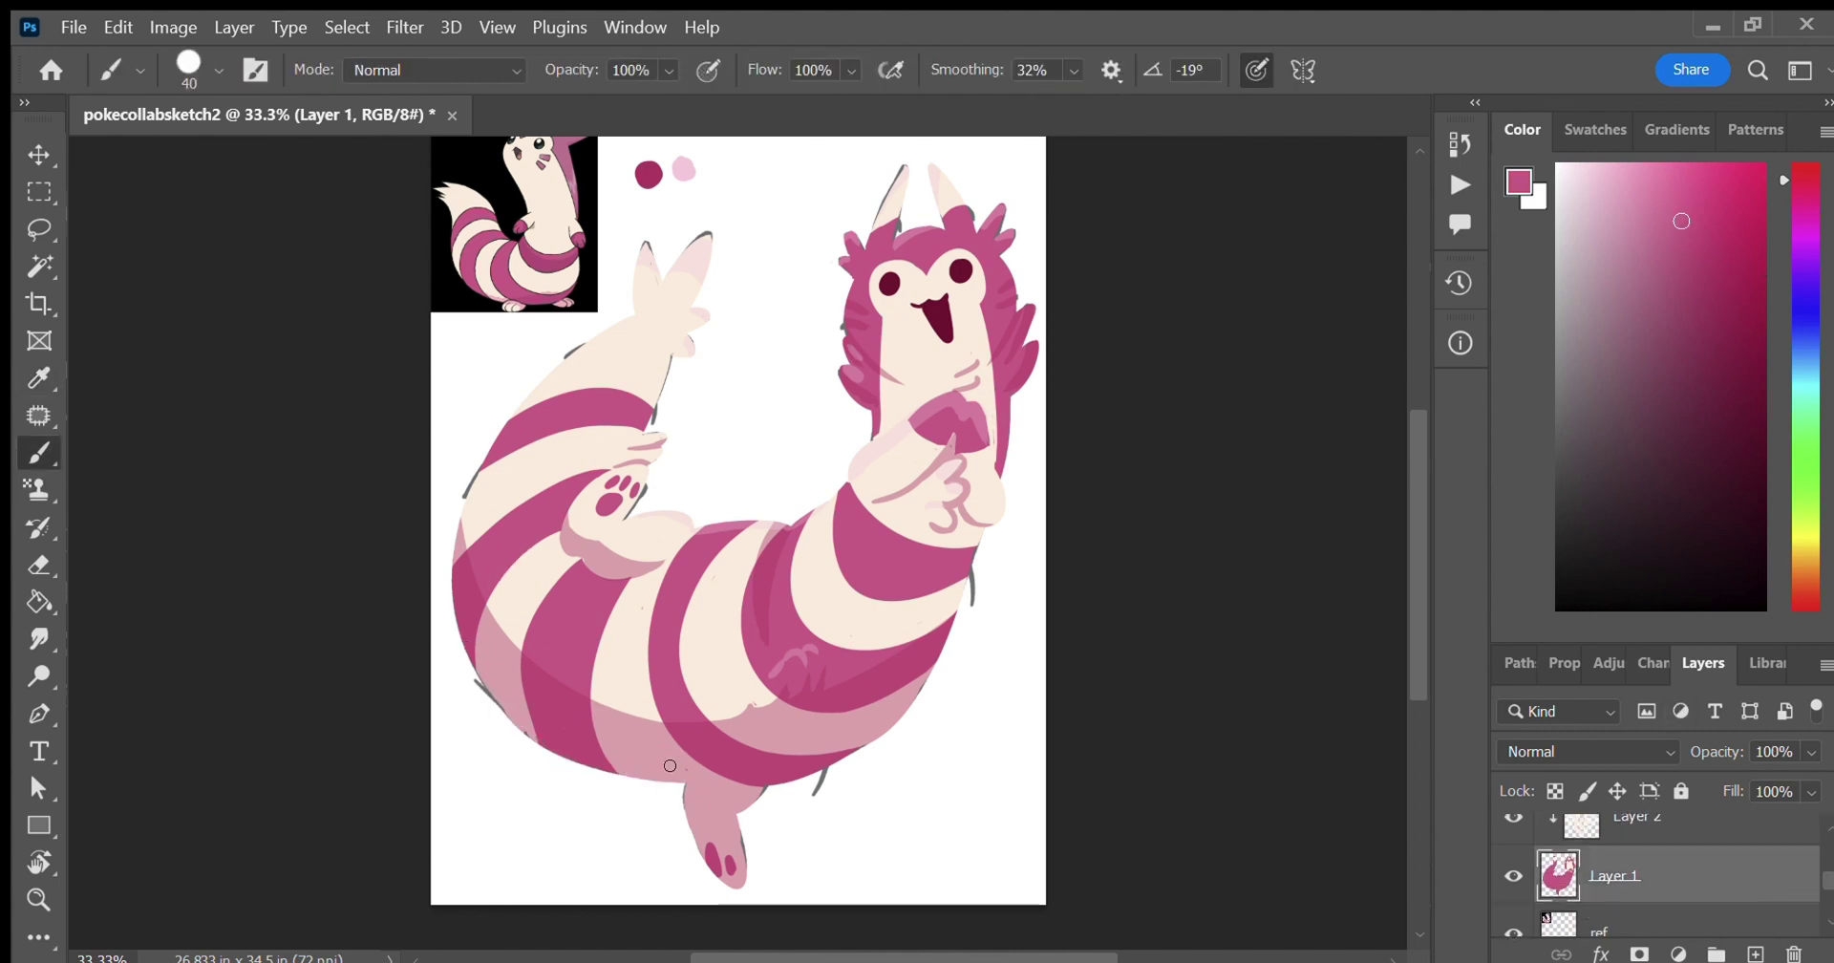
Erase the cream along the edge of the pink stripe at the lower belly on Layer 2.
left_click(1753, 834)
left_click(50, 371)
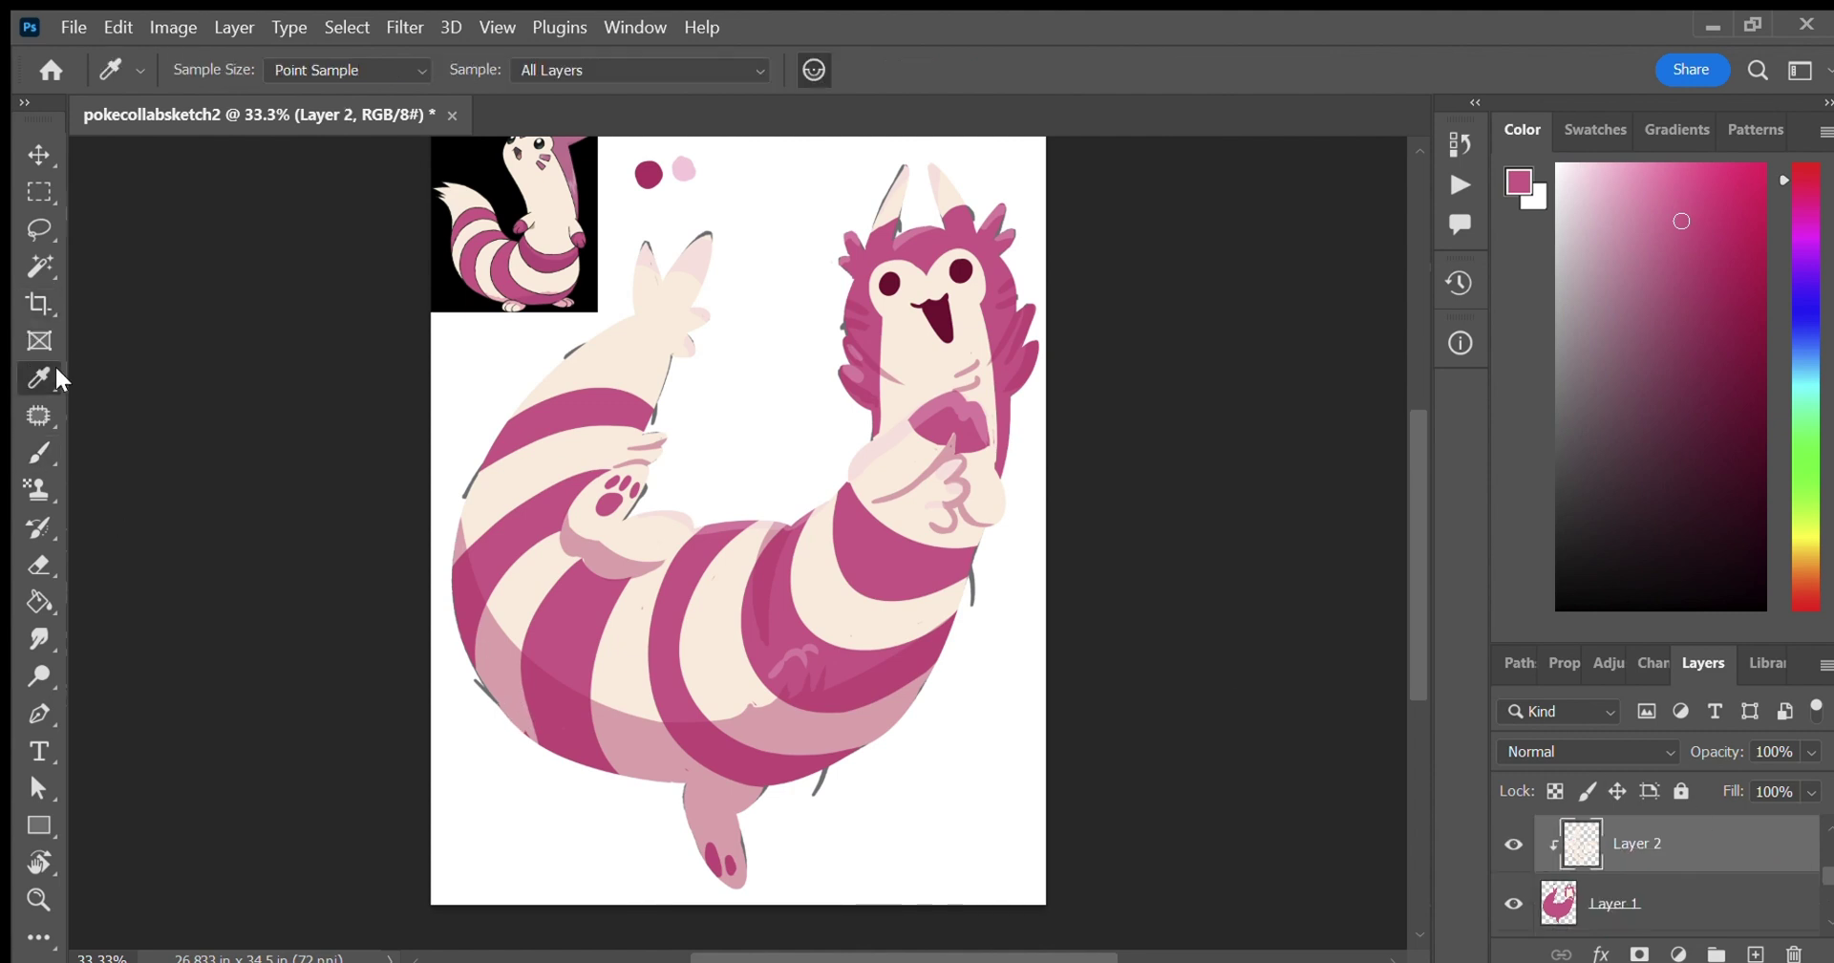
left_click(543, 437)
left_click(37, 445)
key("e")
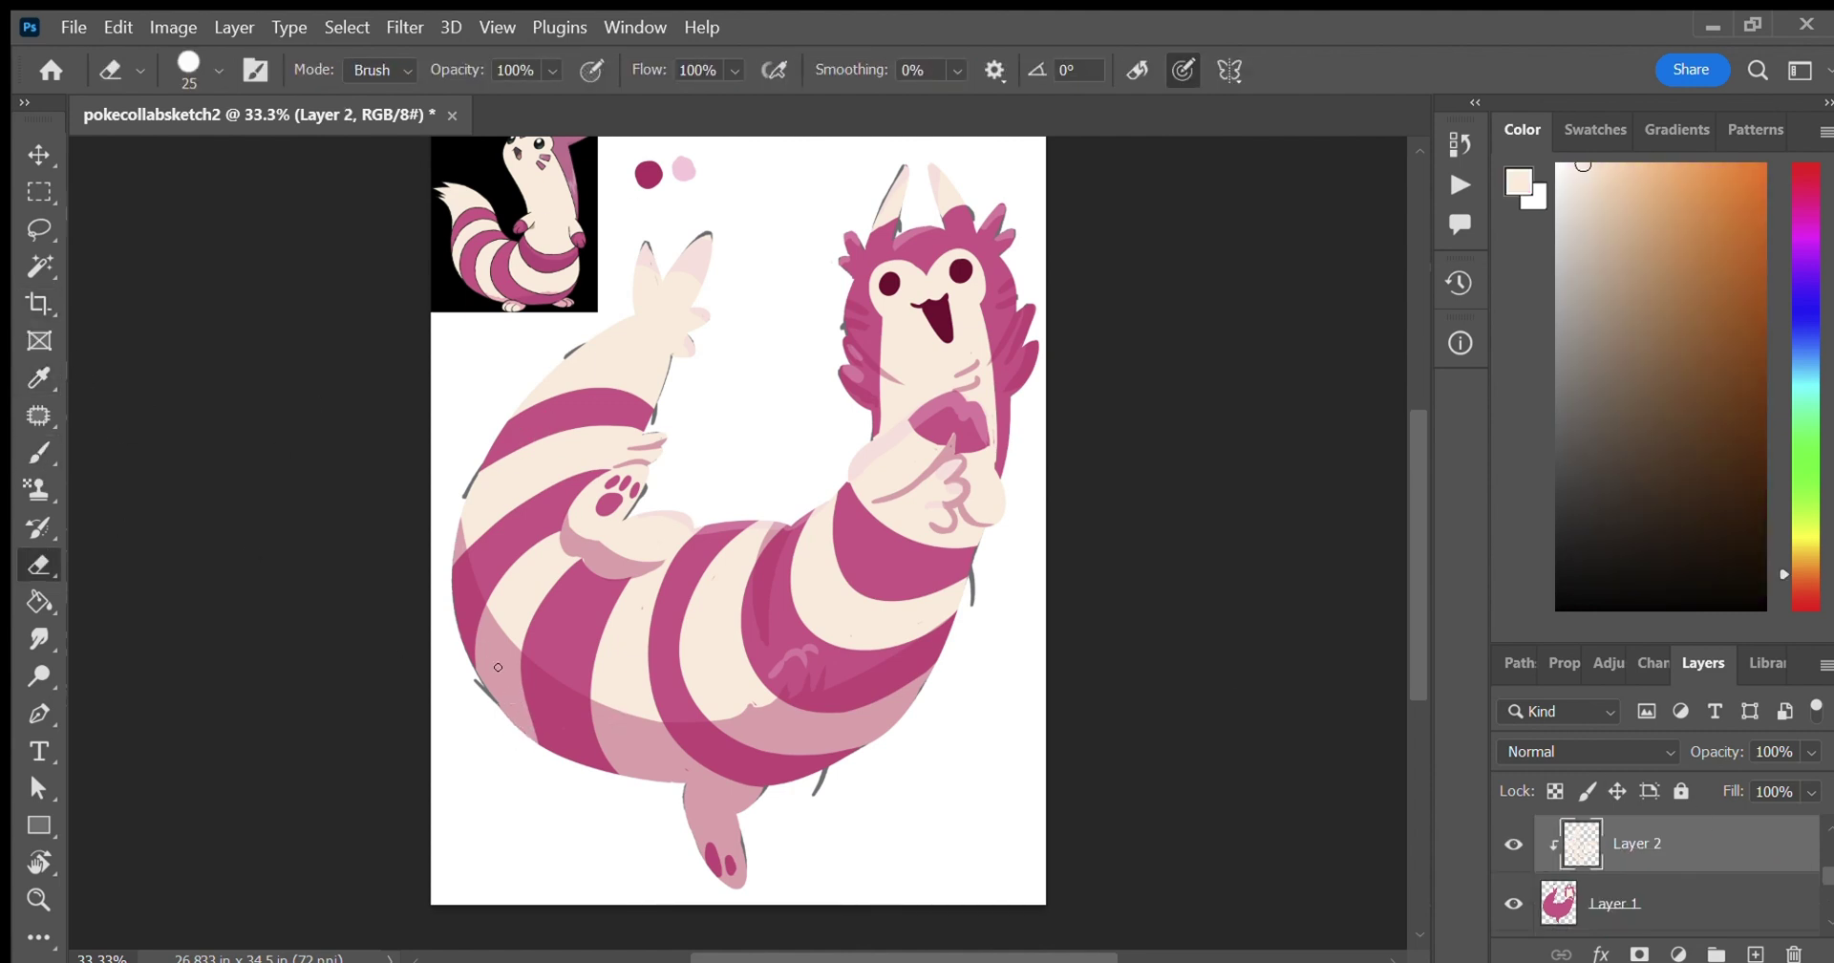
left_click_drag(522, 670, 533, 747)
Create a new layer clipped above Layer 5 and choose a deeper magenta based on the dark pink swatch.
key("i")
left_click(648, 174)
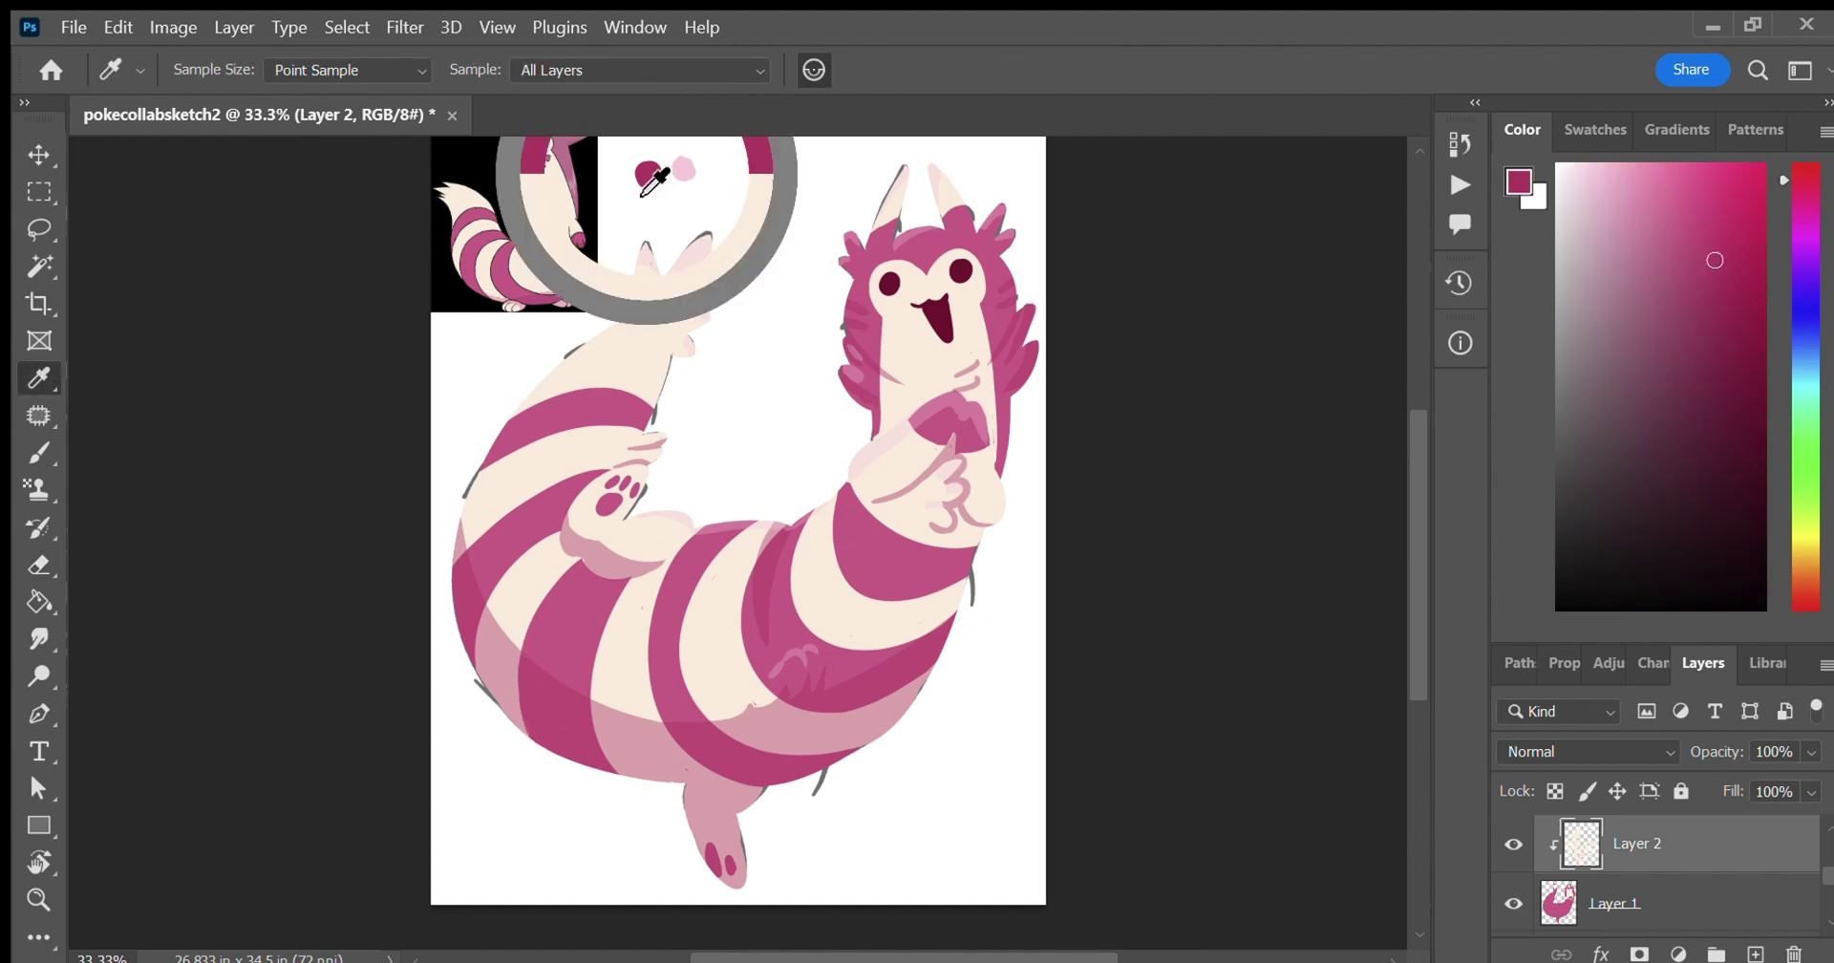
key("alt+bracketright")
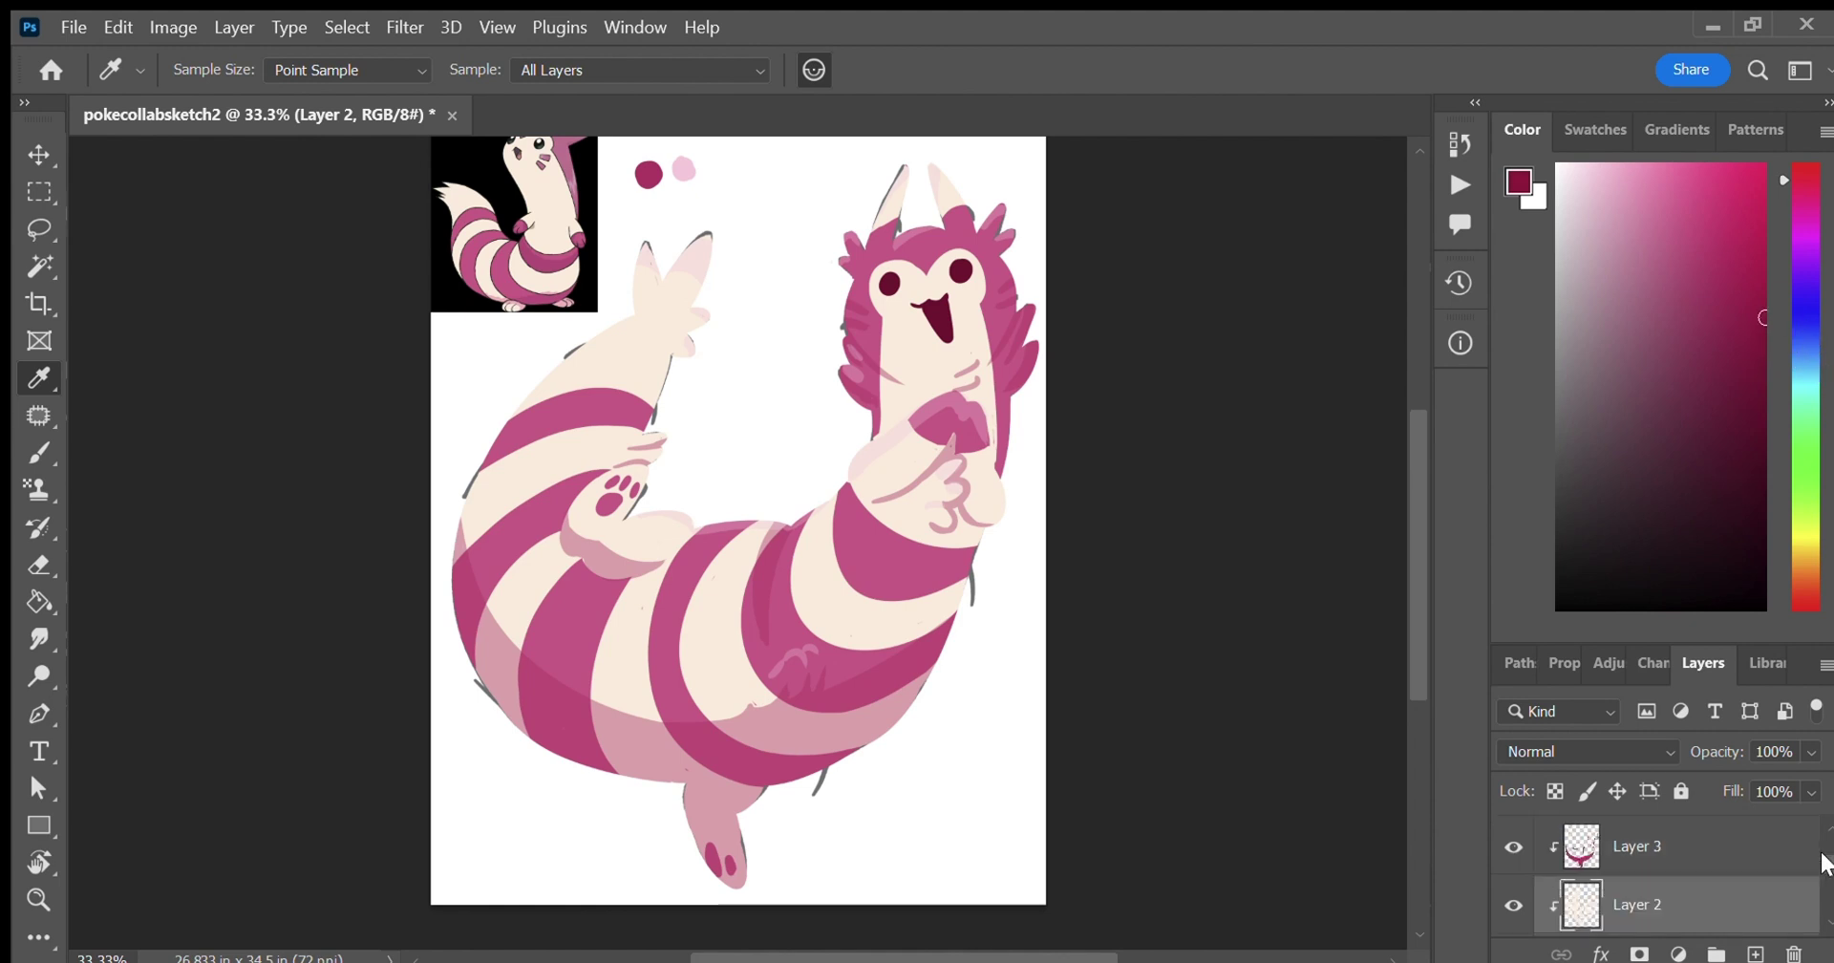
key("b")
scroll(1805, 850, "up", 1)
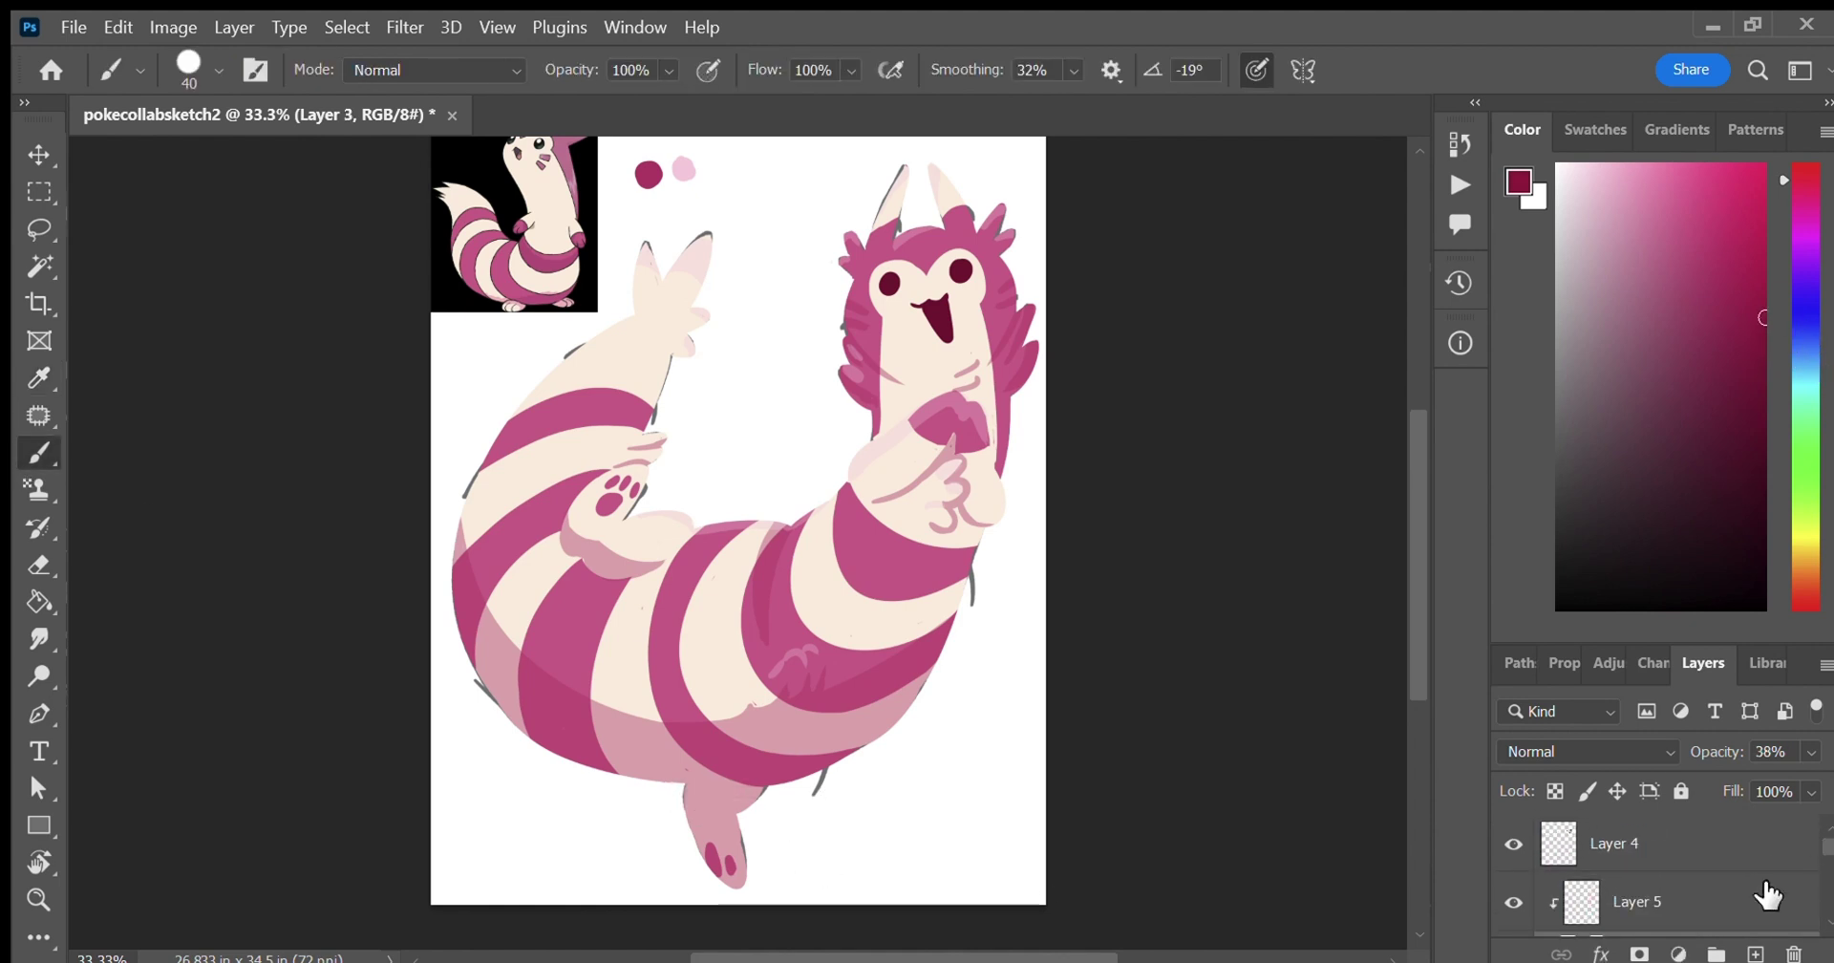
left_click(1768, 892)
left_click(1754, 953)
key("ctrl+alt+g")
left_click(1763, 265)
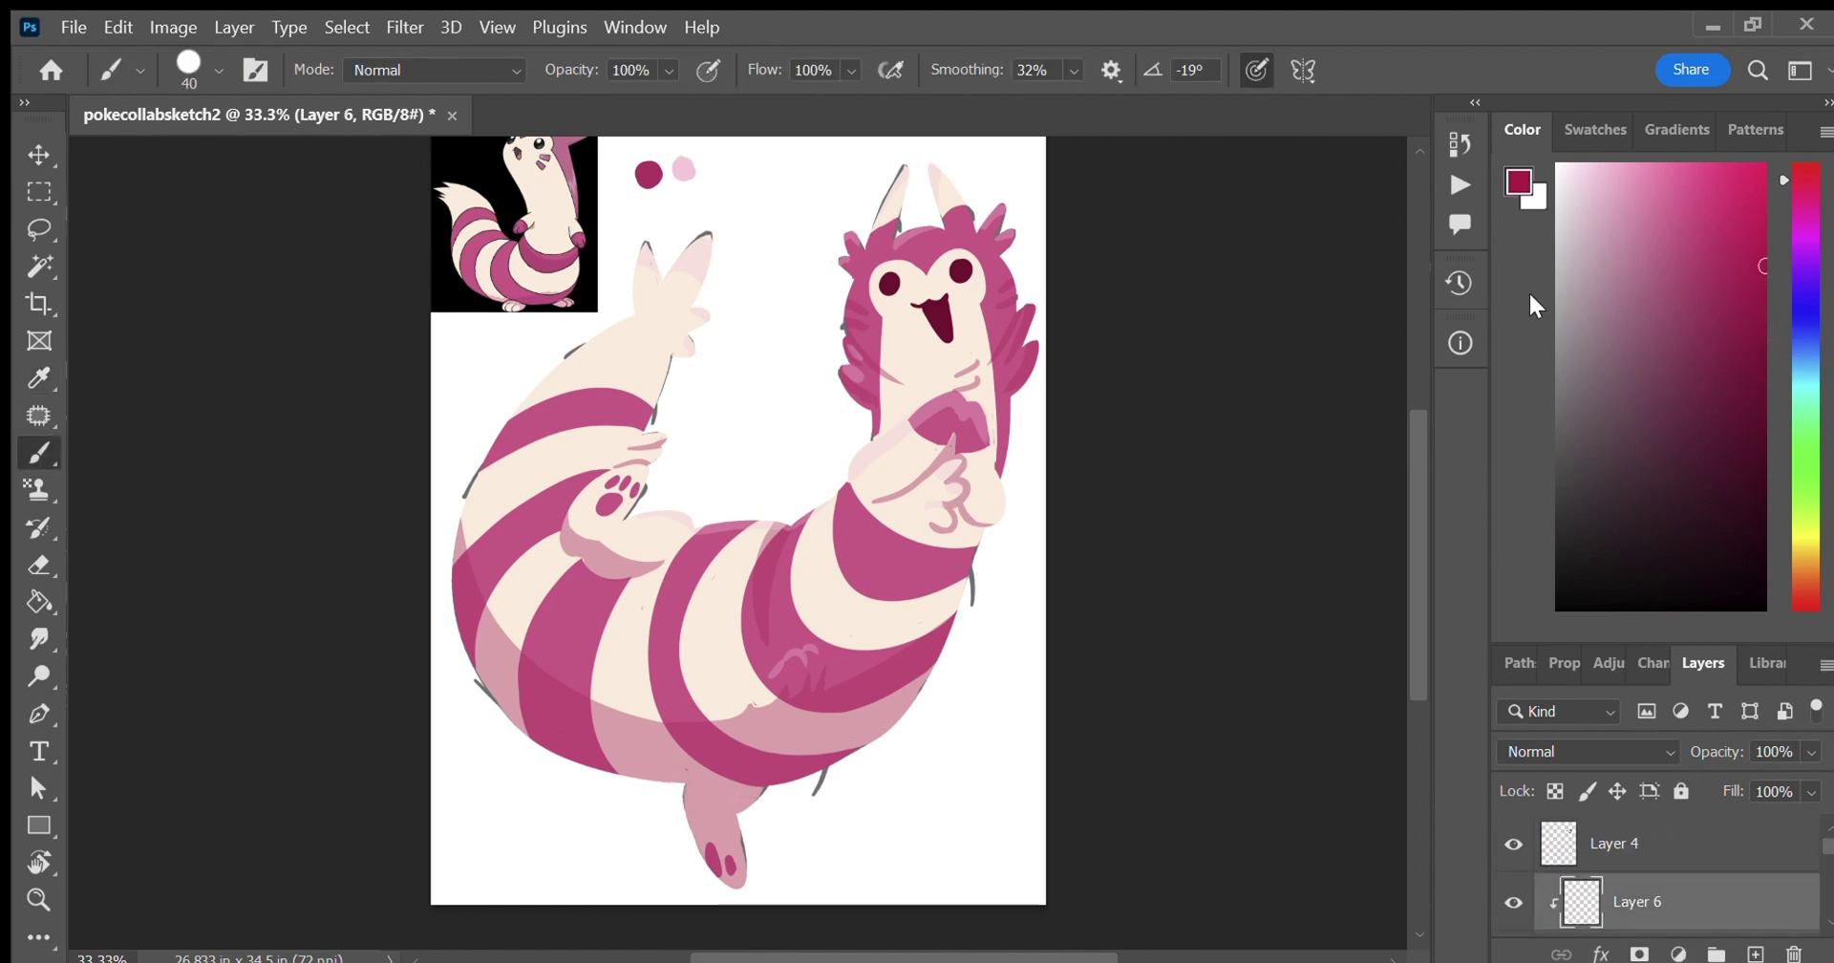
Try a dark magenta stroke on the standing leg with several Layer 6 blend modes, including Hard Mix and Dissolve, and undo them.
left_click_drag(680, 784, 772, 803)
key("ctrl+z")
left_click(1623, 751)
key("Up")
key("Up")
key("Up")
key("Up")
key("Up")
key("Up")
key("Up")
key("Up")
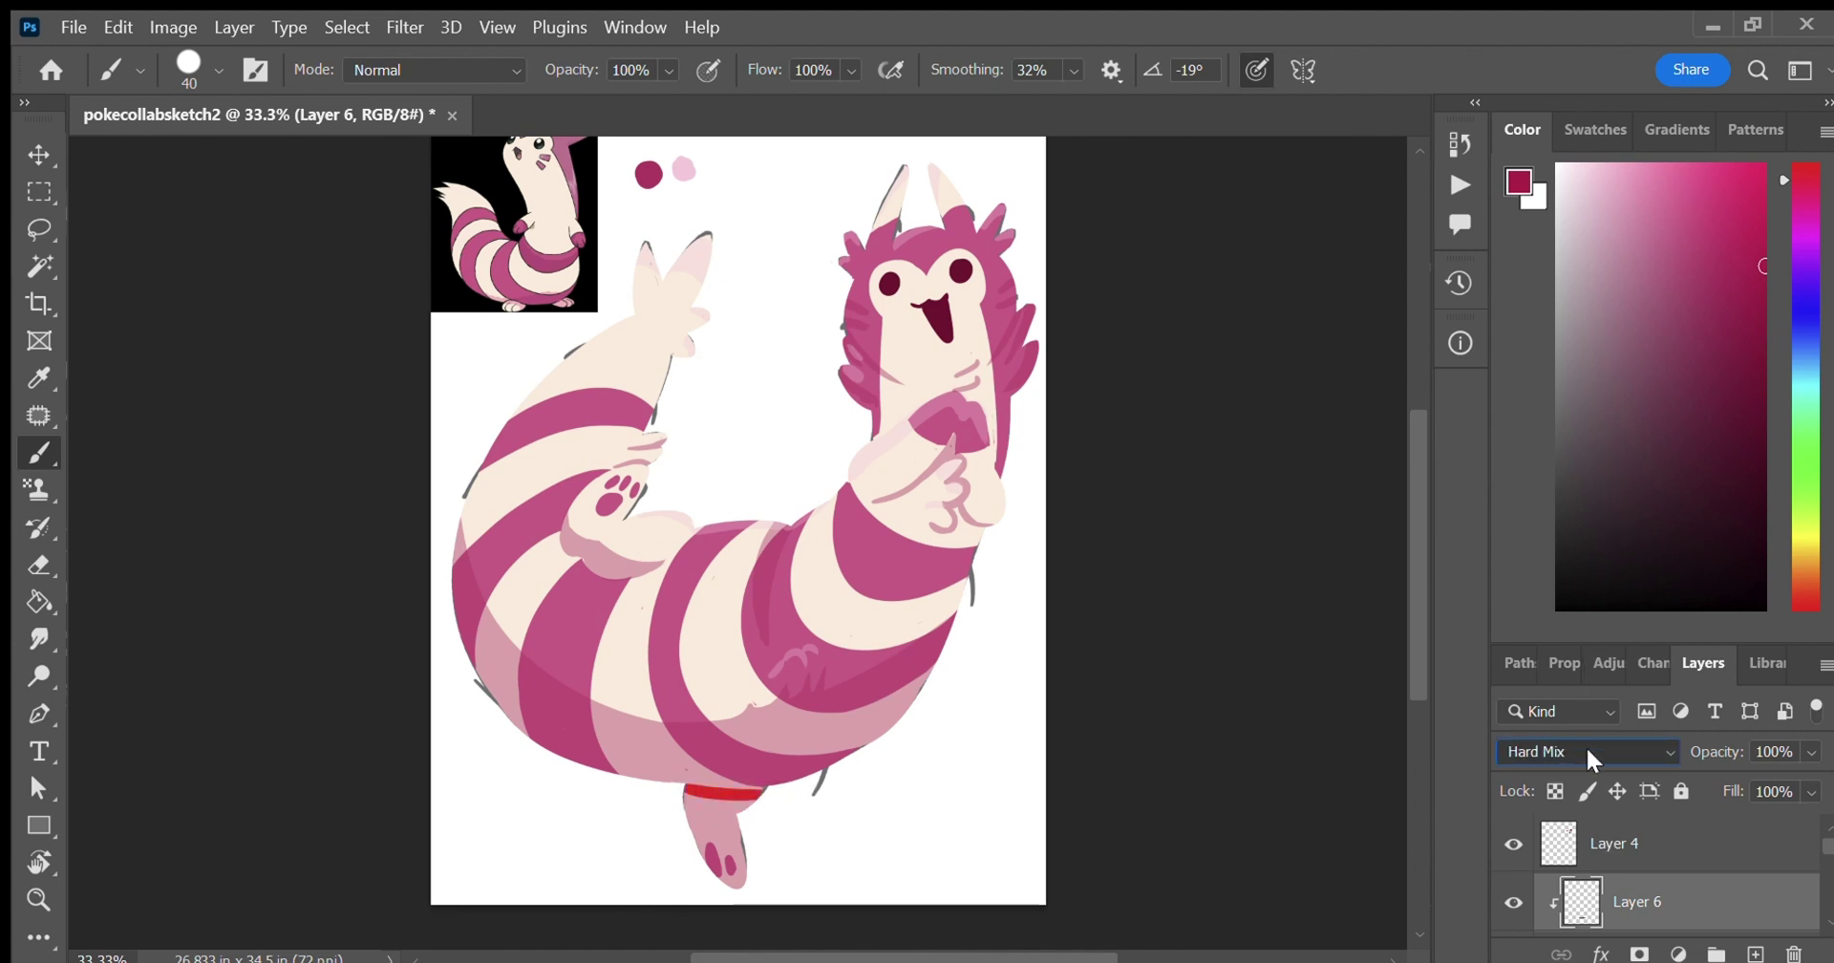
key("Up")
key("Up")
key("Up")
key("Up")
key("Up")
key("Up")
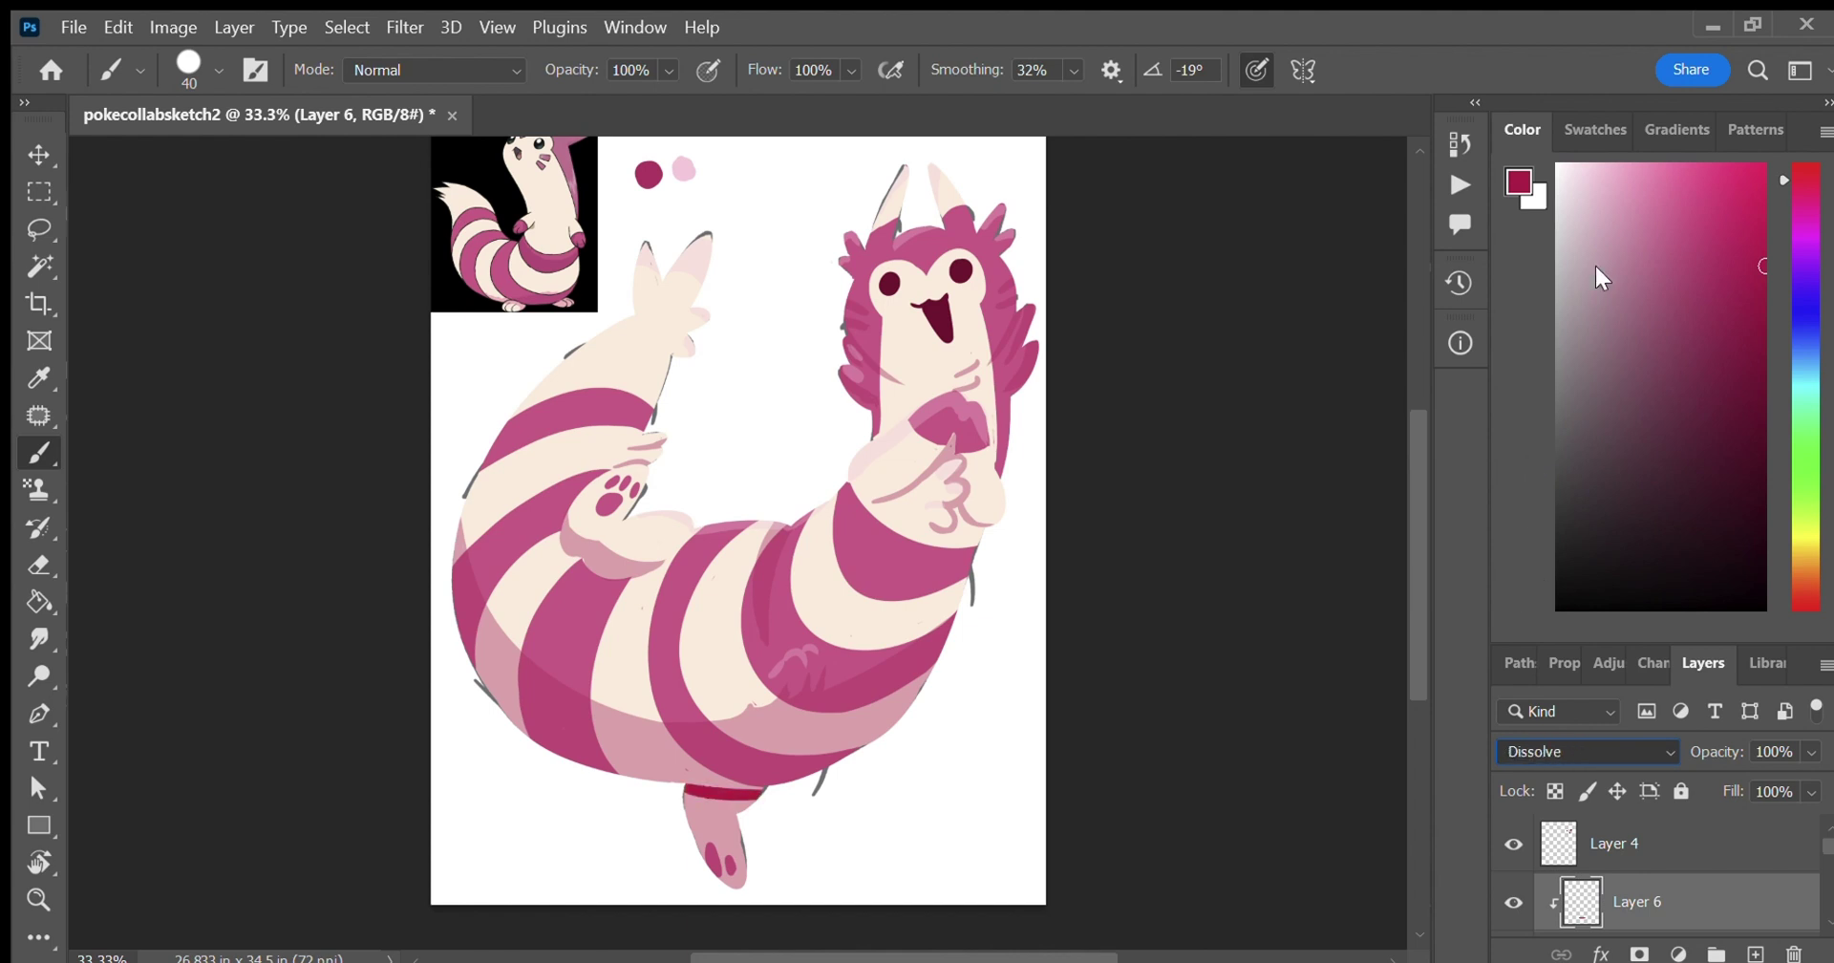
left_click(1609, 275)
key("ctrl+z")
Shade the whole standing leg with a darker magenta on Layer 6 and set the layer's opacity to 65%.
left_click(1763, 308)
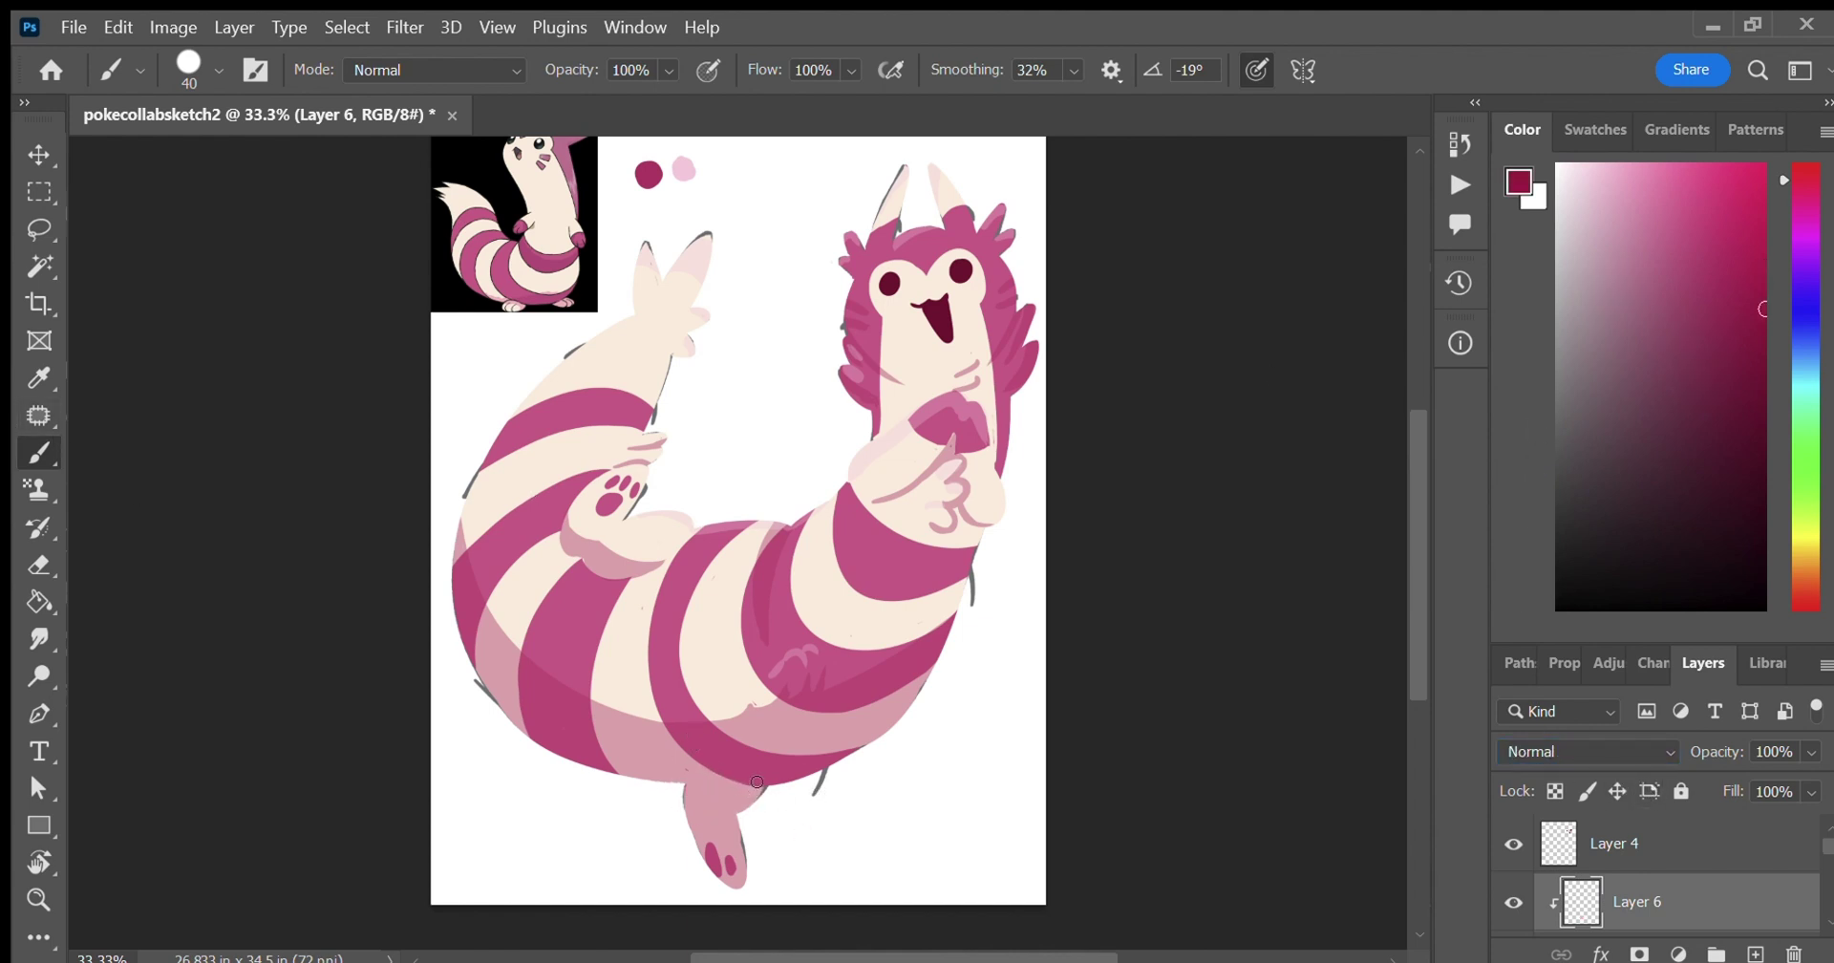
mouse_move(666, 782)
left_mouse_down()
mouse_move(754, 800)
mouse_move(824, 778)
mouse_move(697, 789)
left_mouse_up()
left_click_drag(1792, 750, 1740, 763)
mouse_move(697, 808)
left_mouse_down()
mouse_move(772, 797)
mouse_move(733, 883)
left_mouse_up()
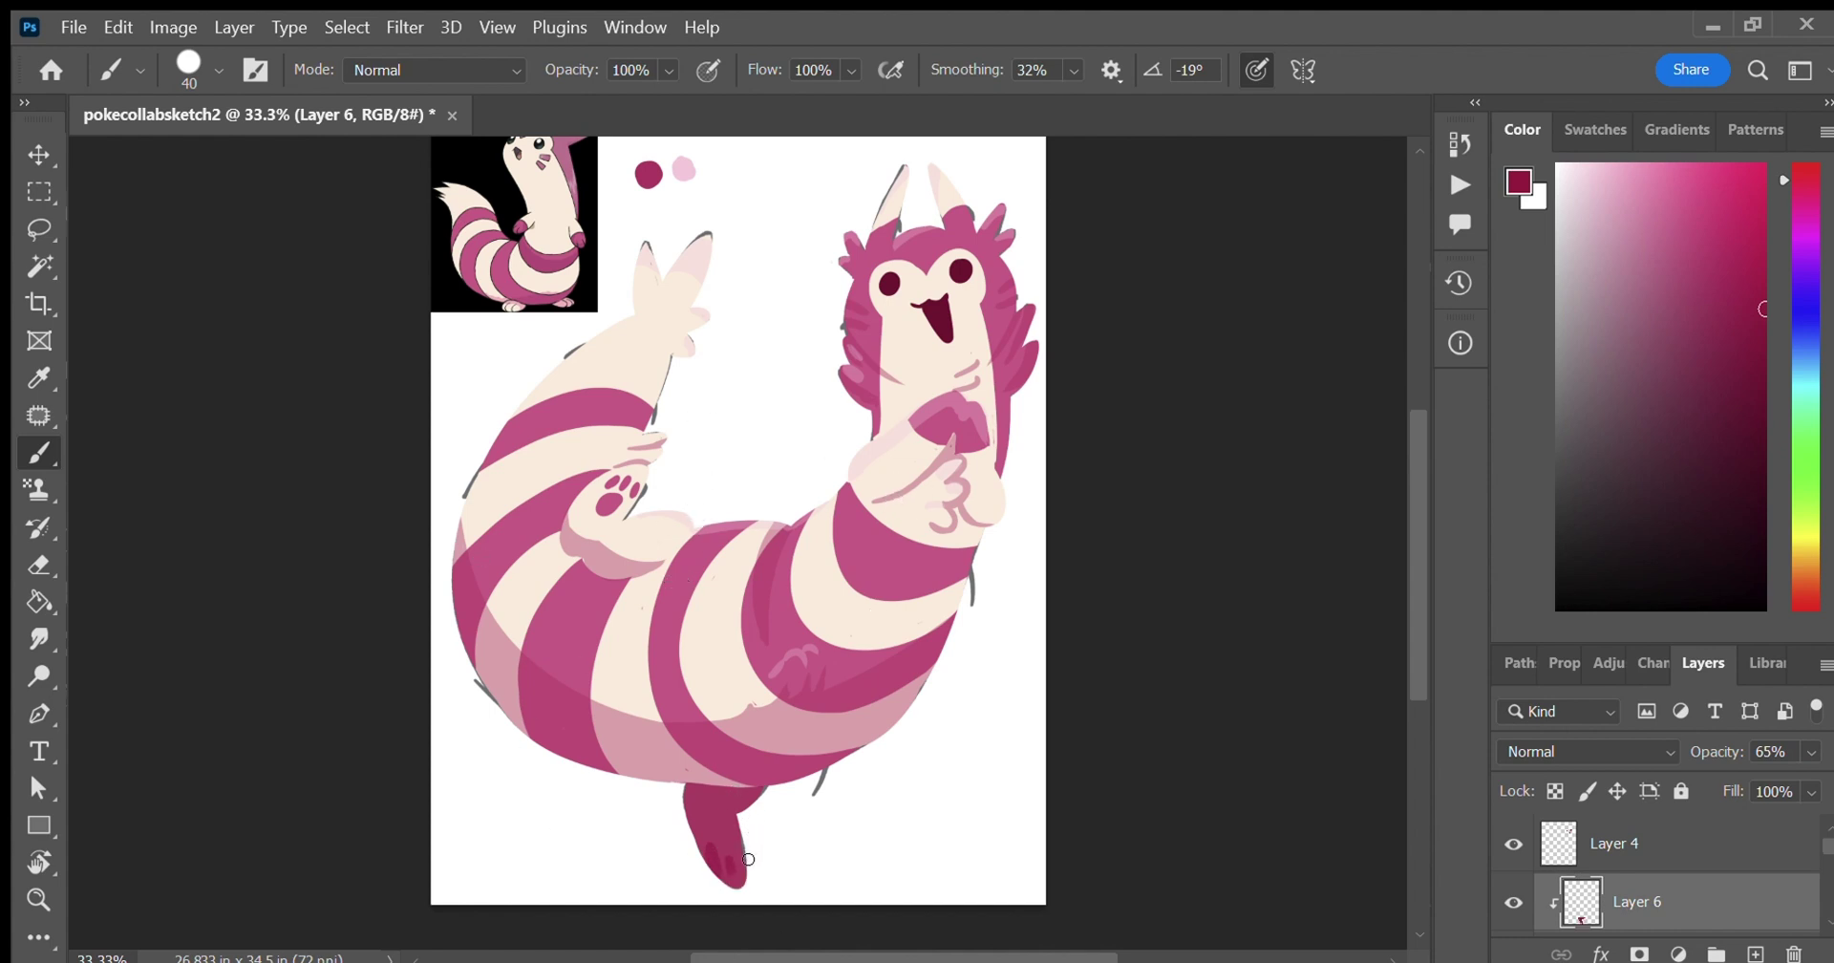
mouse_move(697, 773)
left_mouse_down()
mouse_move(803, 792)
mouse_move(681, 783)
left_mouse_up()
Paint dark magenta shadow accents along the chest crease, the arm and clasped paws, the neck's side and beneath the raised foot.
left_click_drag(780, 523, 765, 638)
mouse_move(864, 499)
left_mouse_down()
mouse_move(917, 477)
mouse_move(969, 399)
left_mouse_up()
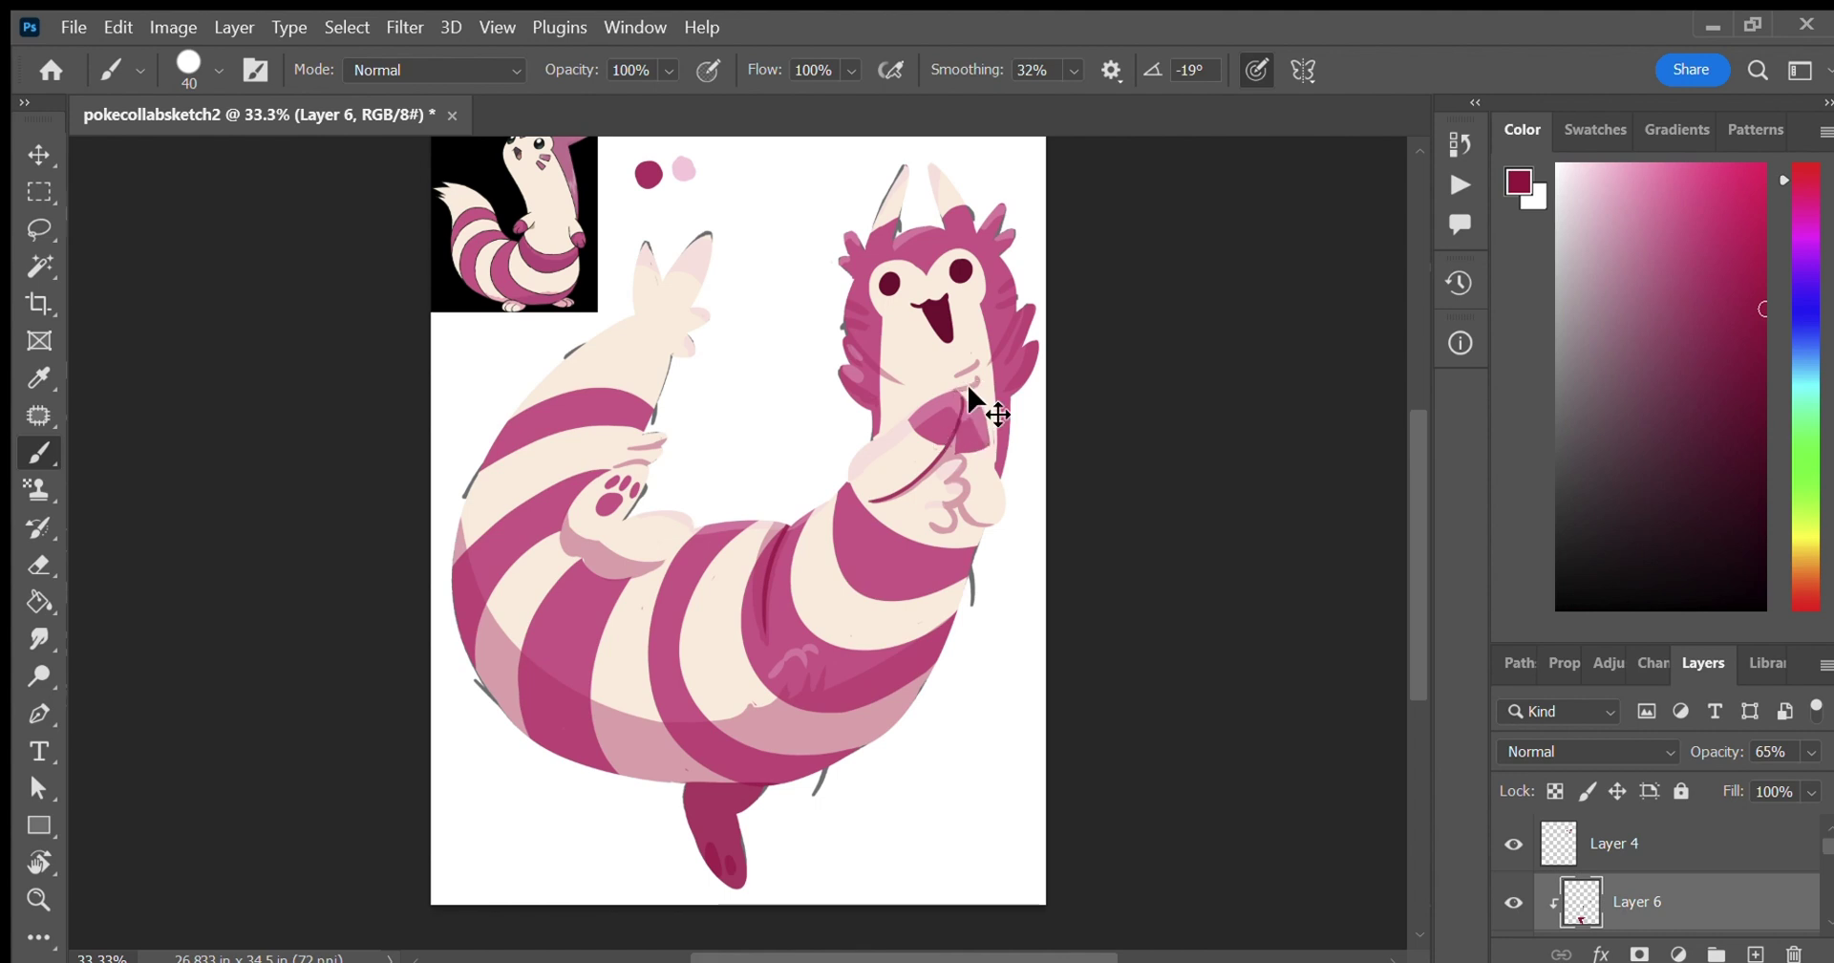
left_click_drag(968, 397, 955, 439)
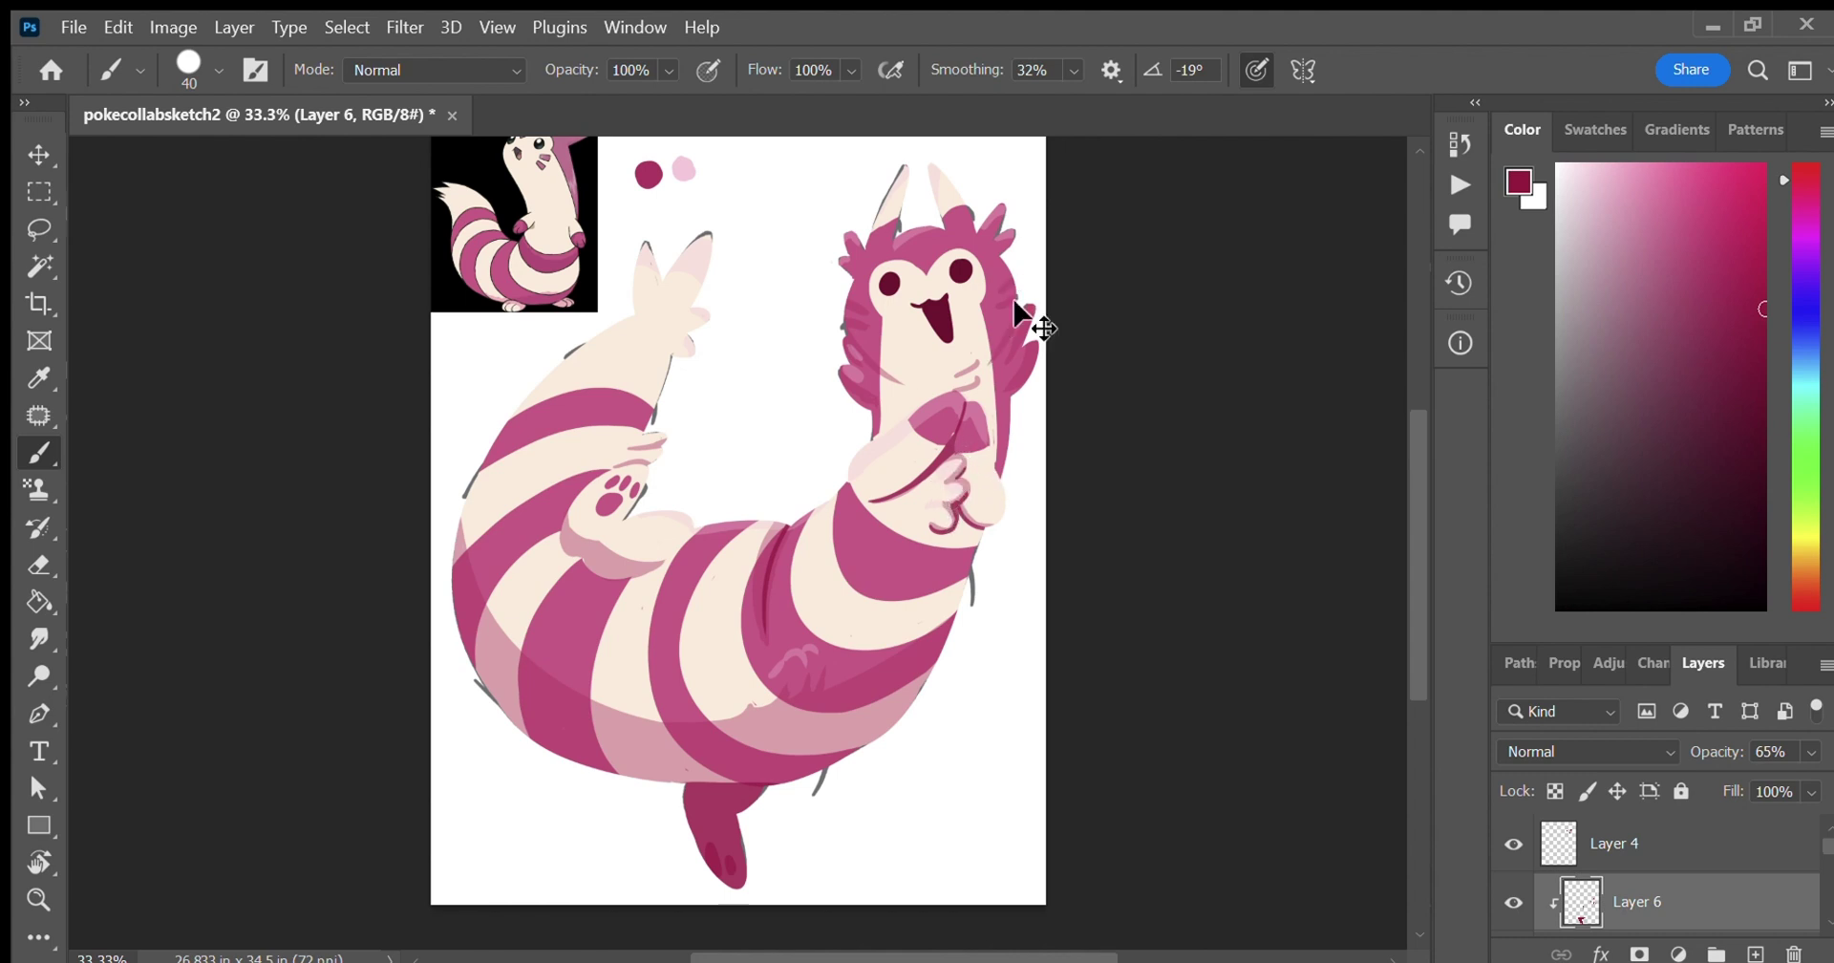
left_click_drag(1007, 400, 999, 470)
mouse_move(562, 527)
left_mouse_down()
mouse_move(625, 578)
mouse_move(659, 569)
left_mouse_up()
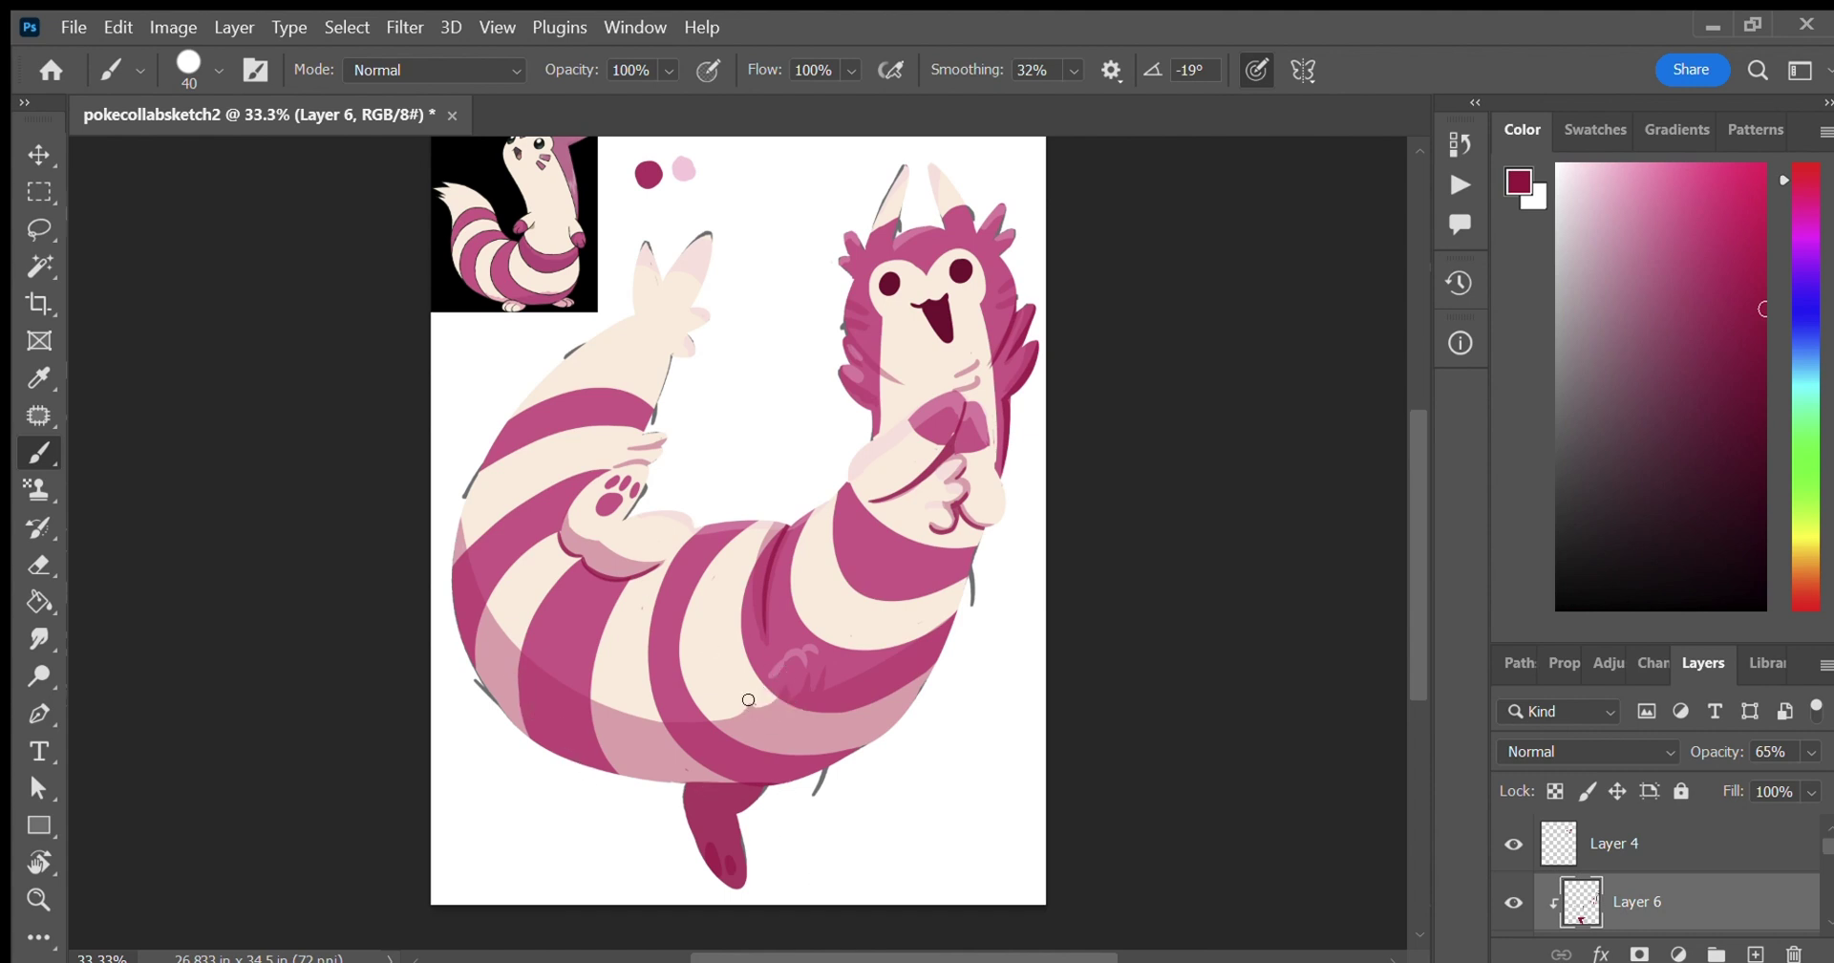
Paint dark magenta fur tuft strokes on the belly on Layer 6, fading Layer 1 to see the sketch and restoring it to 100%.
scroll(1801, 872, "down", 3)
left_click(1802, 882)
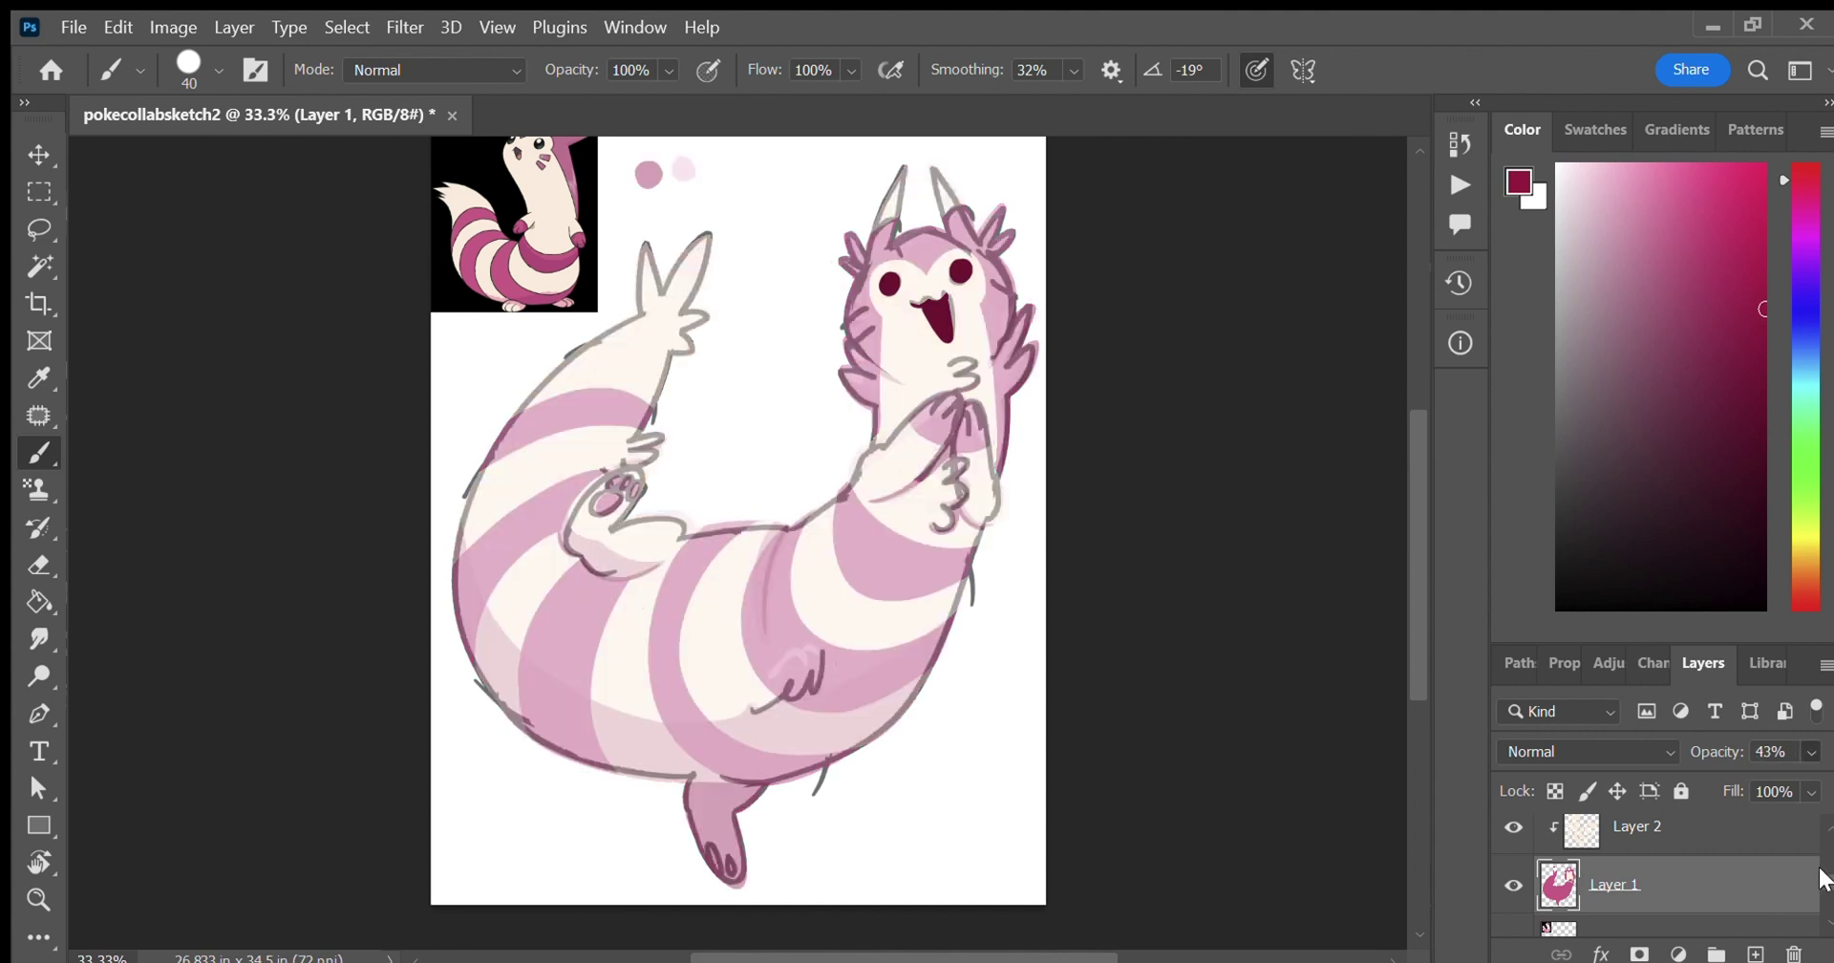
scroll(1806, 874, "up", 3)
left_click(1803, 879)
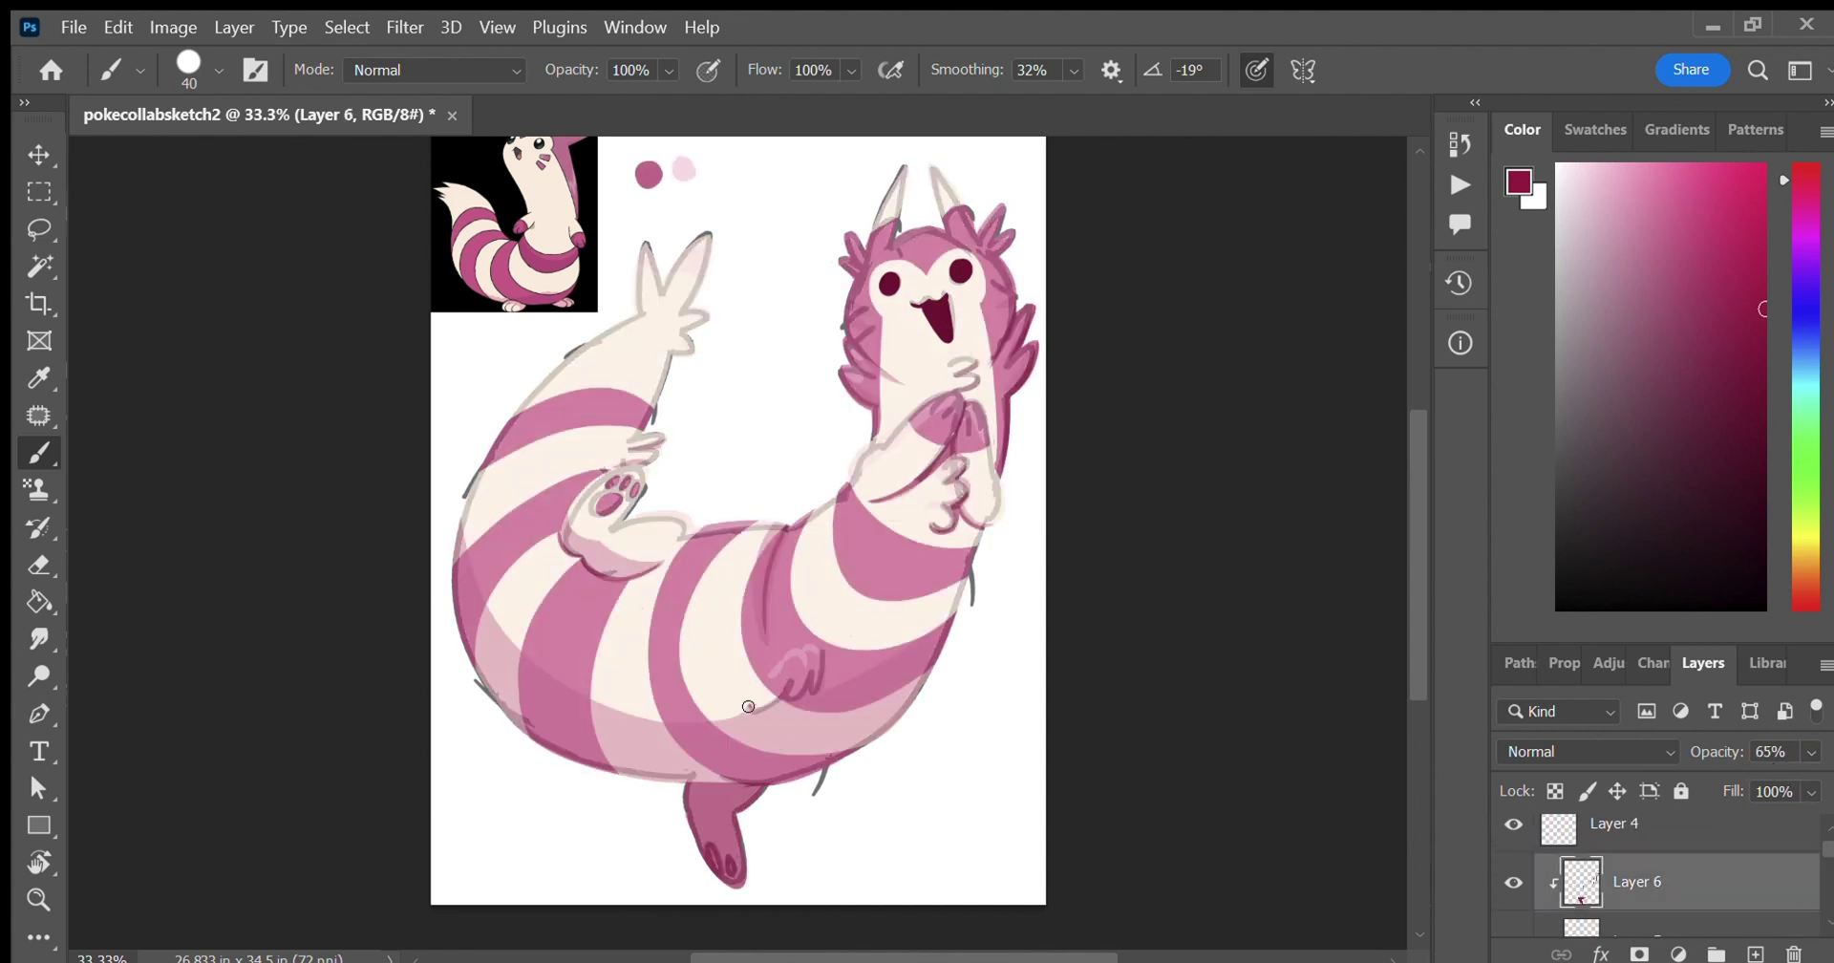
left_click_drag(747, 706, 776, 696)
scroll(1801, 852, "down", 3)
left_click(1803, 906)
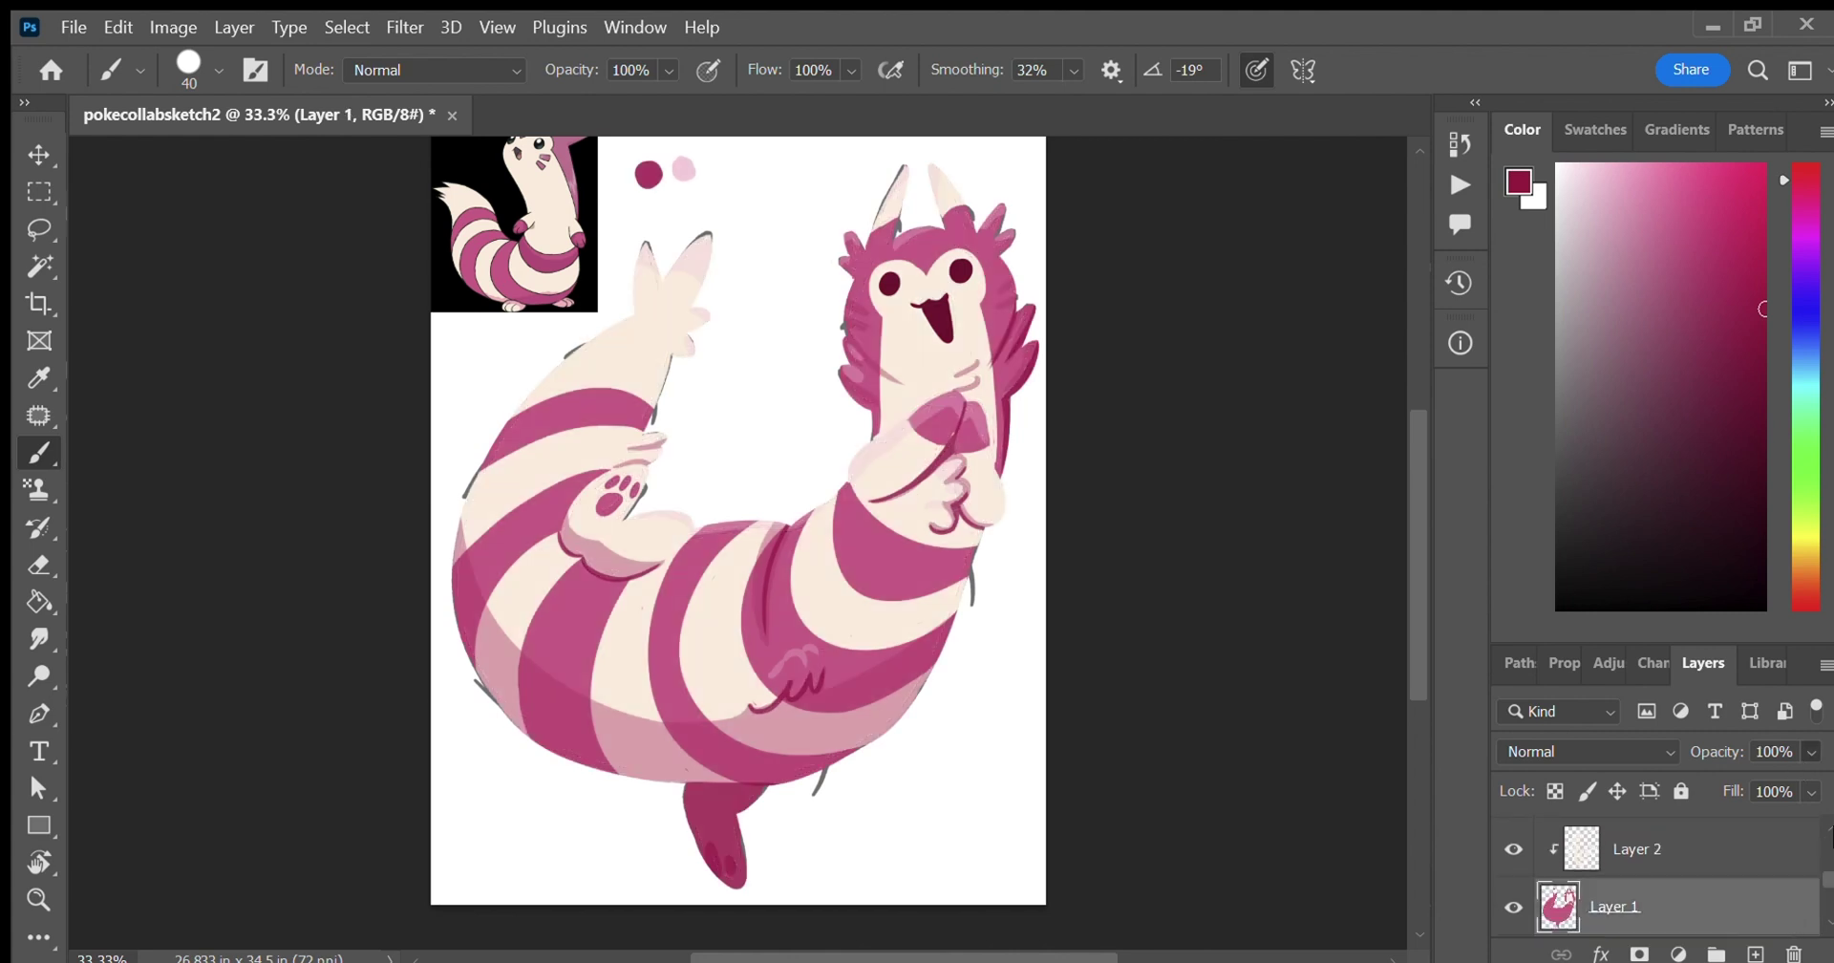
Shade the outer edge of the raised tail in translucent magenta on Layer 3, using magenta sampled from the reference image.
scroll(1804, 869, "up", 3)
scroll(1786, 874, "down", 1)
left_click(1775, 887)
left_click(42, 379)
left_click(519, 264)
left_click(37, 454)
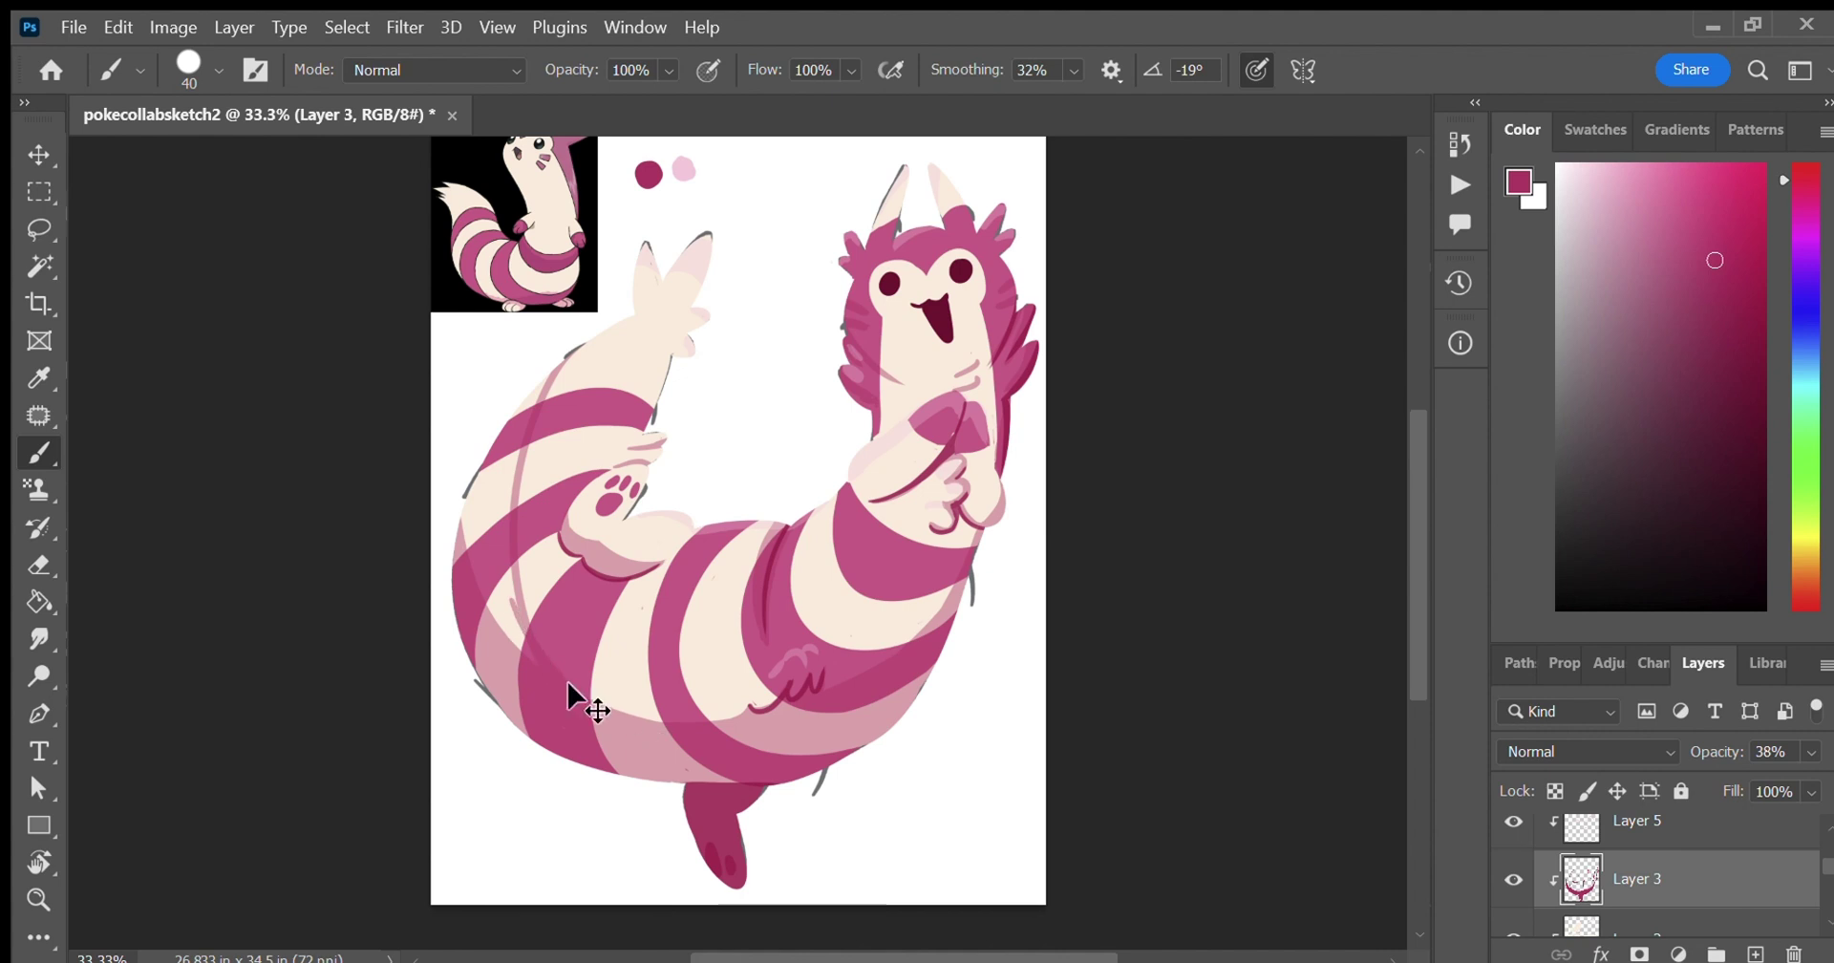
mouse_move(475, 492)
left_mouse_down()
mouse_move(483, 611)
mouse_move(511, 549)
mouse_move(472, 449)
mouse_move(549, 360)
mouse_move(518, 505)
left_mouse_up()
key("ctrl+z")
mouse_move(541, 378)
left_mouse_down()
mouse_move(500, 585)
mouse_move(524, 659)
mouse_move(462, 513)
mouse_move(496, 562)
mouse_move(515, 438)
mouse_move(500, 422)
mouse_move(454, 520)
left_mouse_up()
key("ctrl+z")
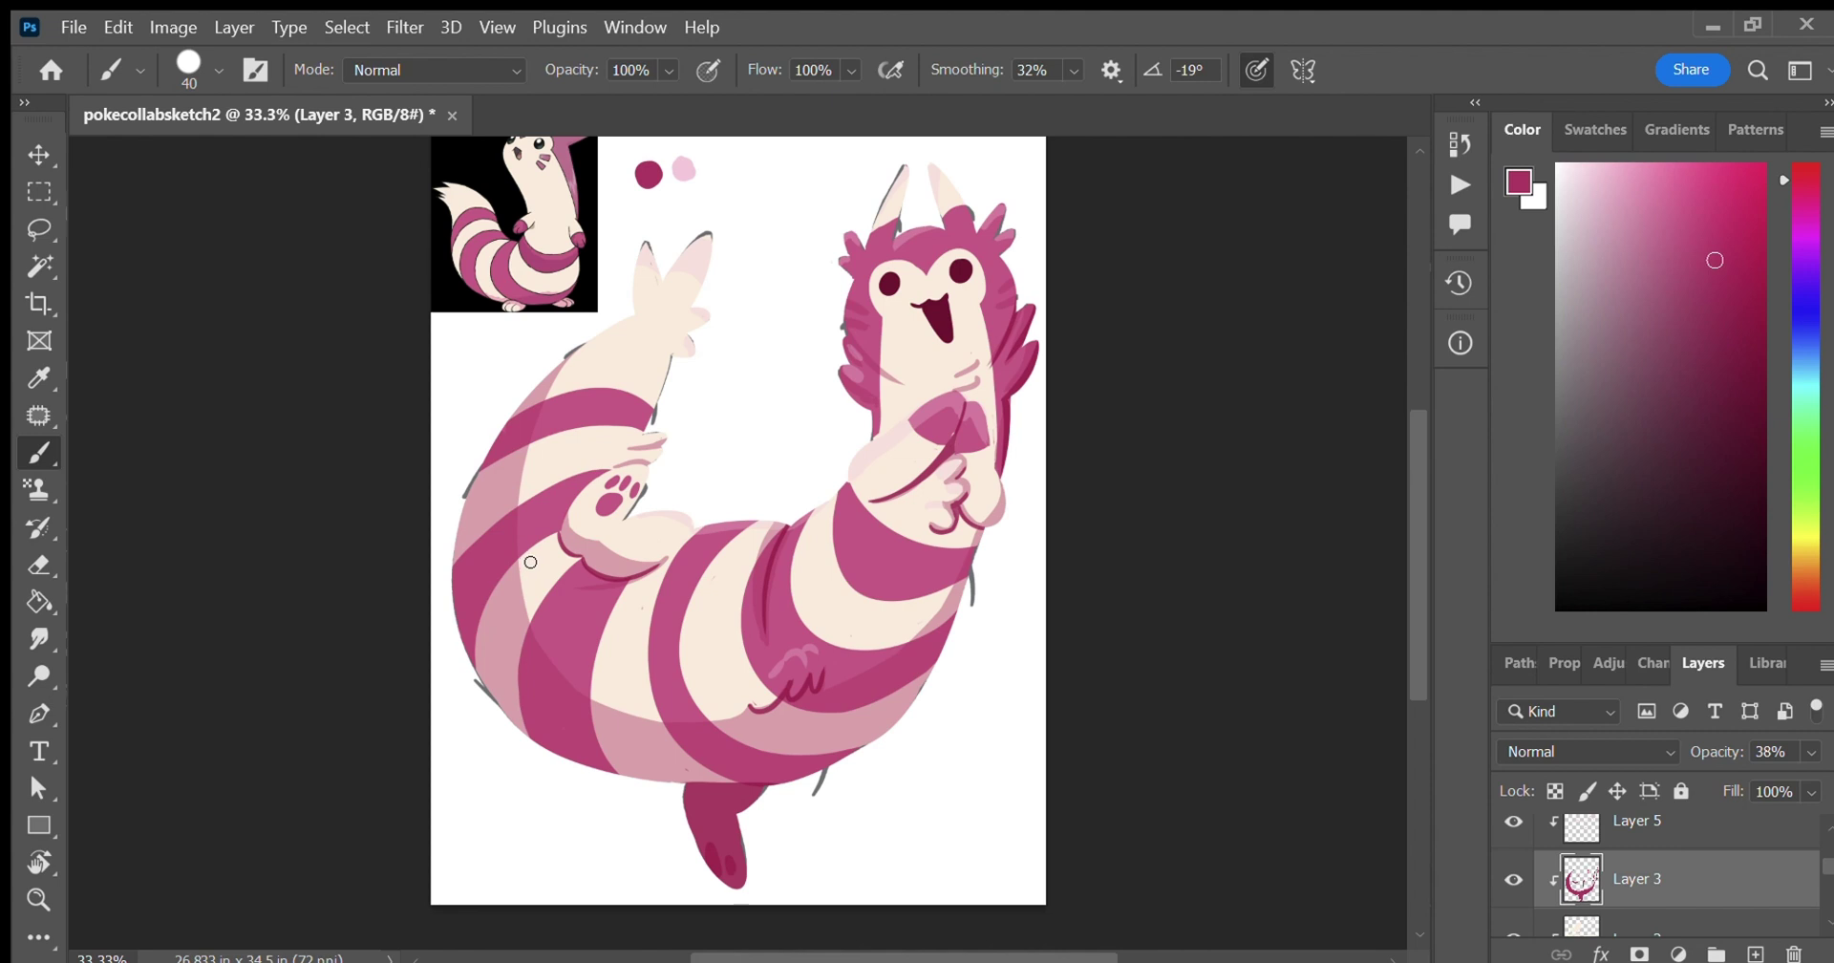
key("ctrl+z")
mouse_move(556, 524)
left_mouse_down()
mouse_move(611, 572)
mouse_move(573, 585)
mouse_move(604, 581)
mouse_move(583, 529)
mouse_move(553, 513)
mouse_move(570, 560)
mouse_move(554, 536)
mouse_move(554, 571)
mouse_move(595, 563)
left_mouse_up()
key("e")
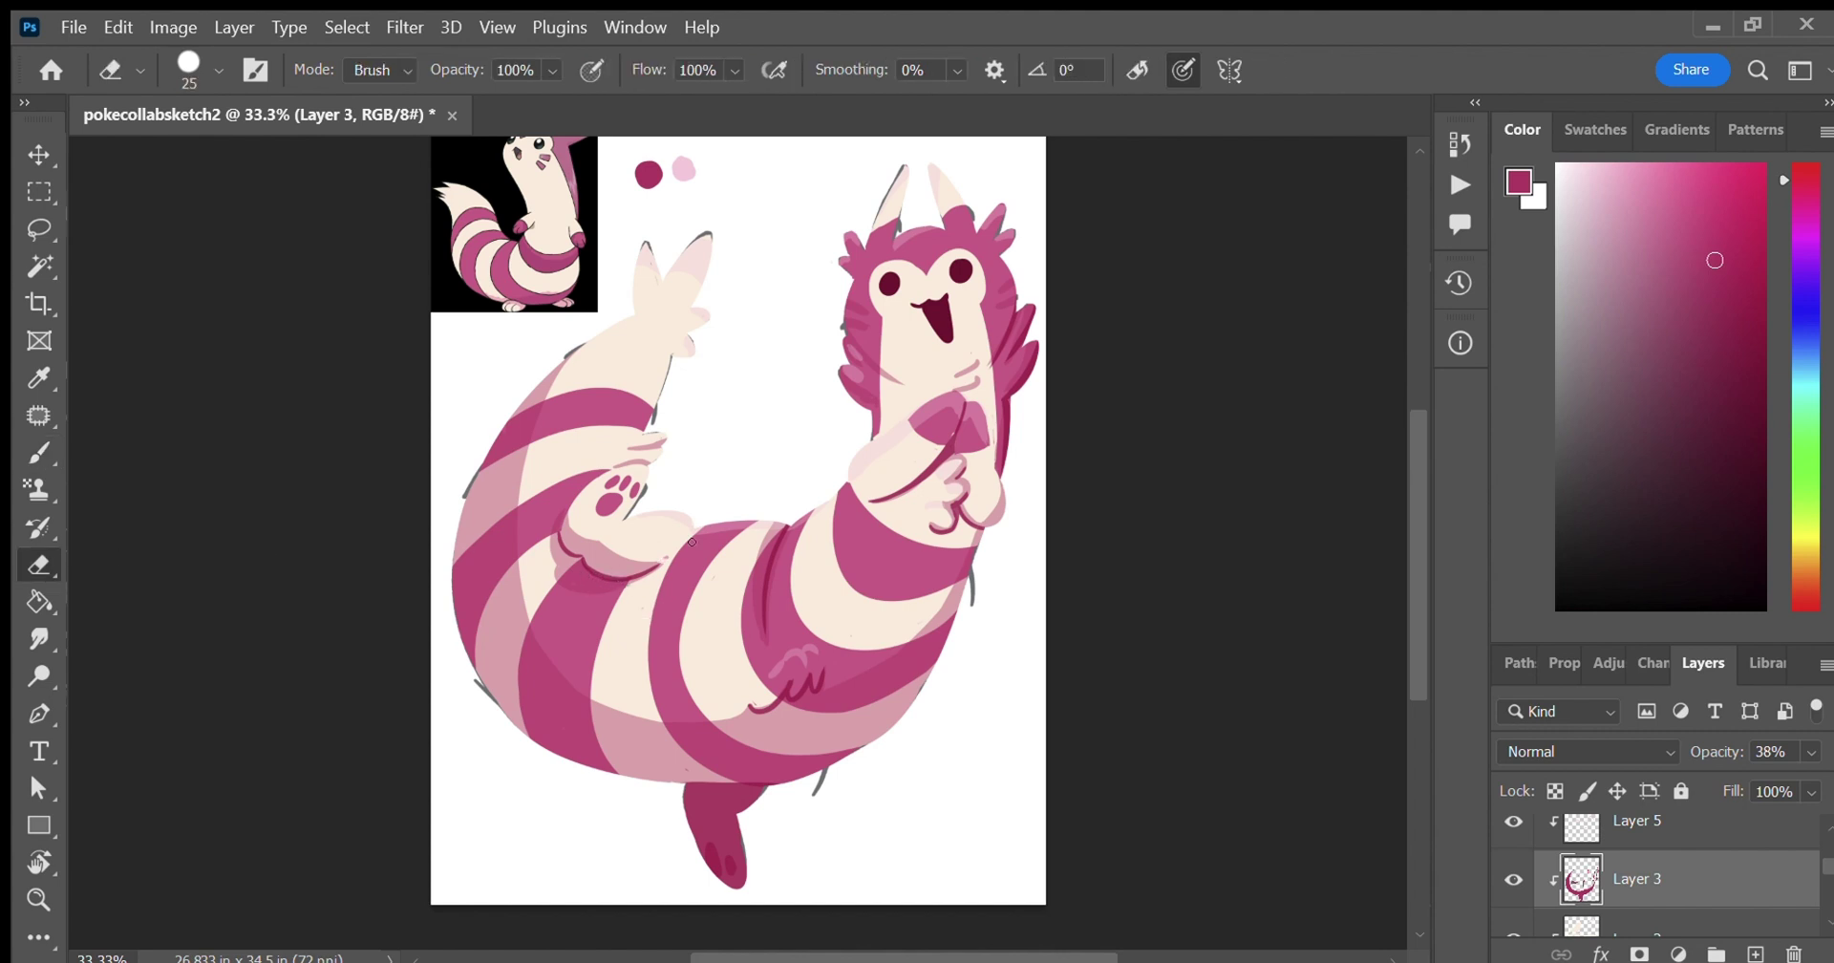
key("b")
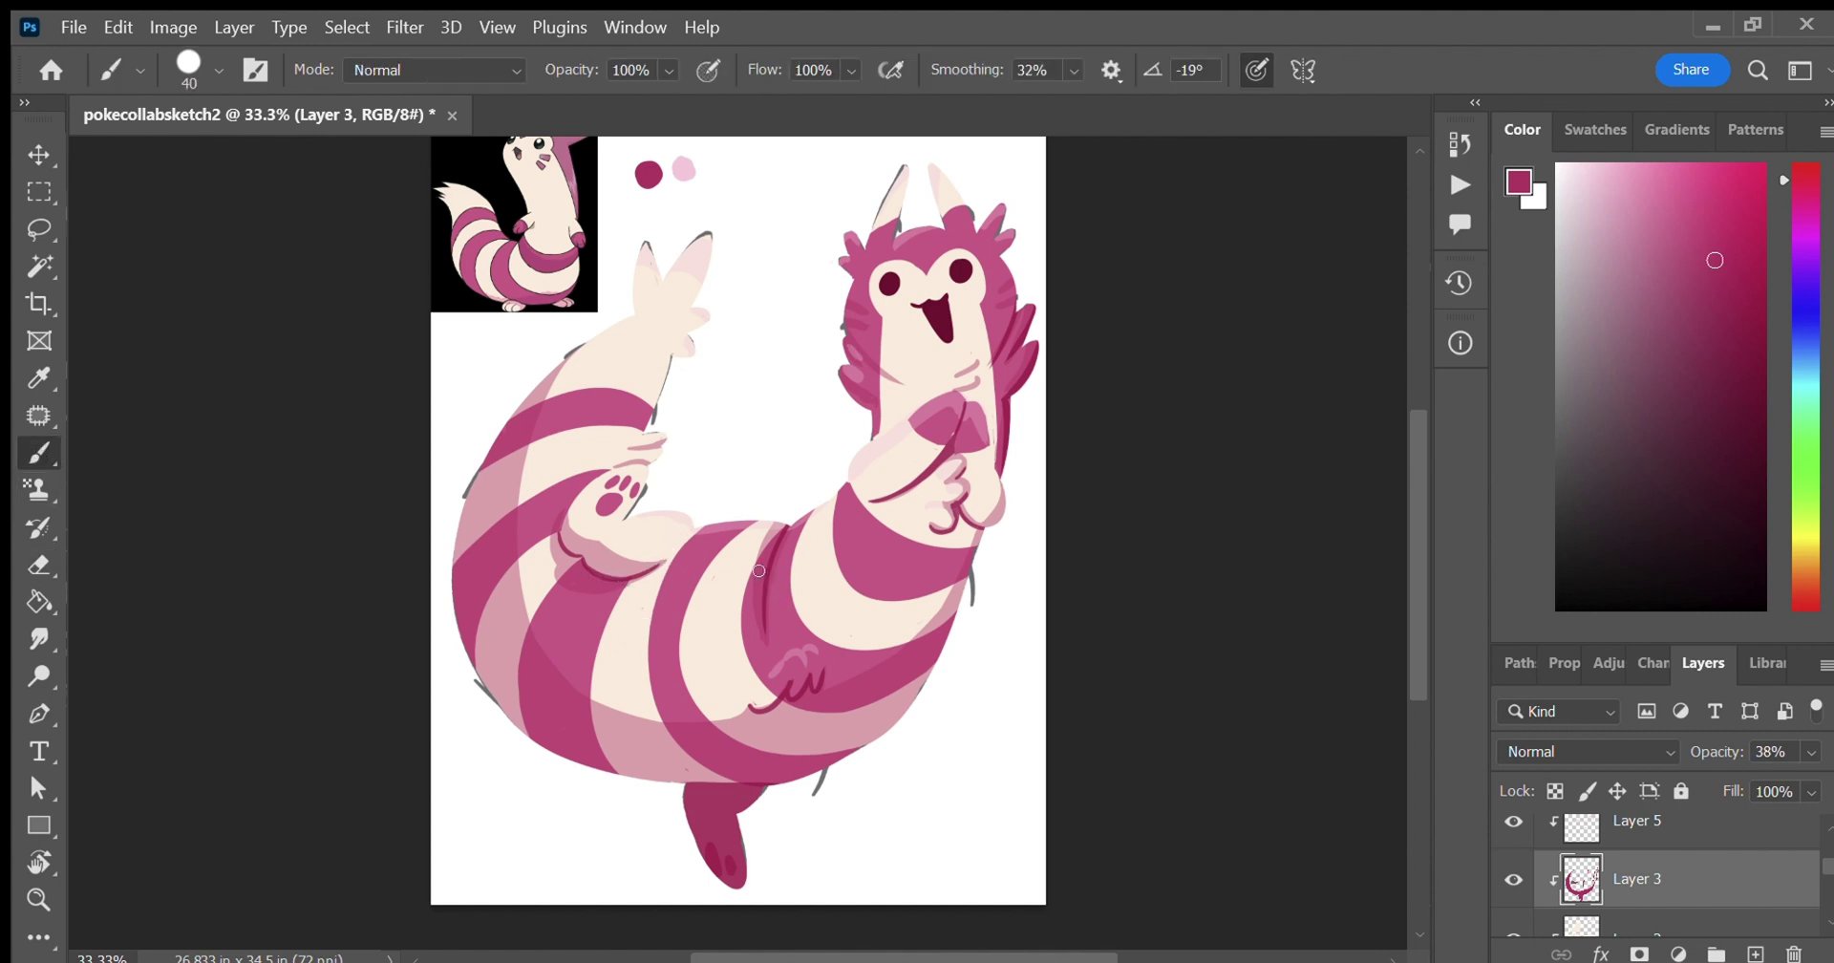
Paint magenta shadow strokes on the pointed tail tips and along the ears on Layer 3.
left_click_drag(634, 307, 648, 243)
left_click_drag(678, 251, 667, 297)
mouse_move(664, 343)
left_mouse_down()
mouse_move(682, 303)
mouse_move(675, 325)
left_mouse_up()
left_click_drag(906, 168, 895, 244)
mouse_move(935, 167)
left_mouse_down()
mouse_move(1001, 208)
mouse_move(1000, 341)
mouse_move(998, 262)
mouse_move(933, 226)
mouse_move(987, 362)
mouse_move(1023, 292)
mouse_move(979, 356)
left_mouse_up()
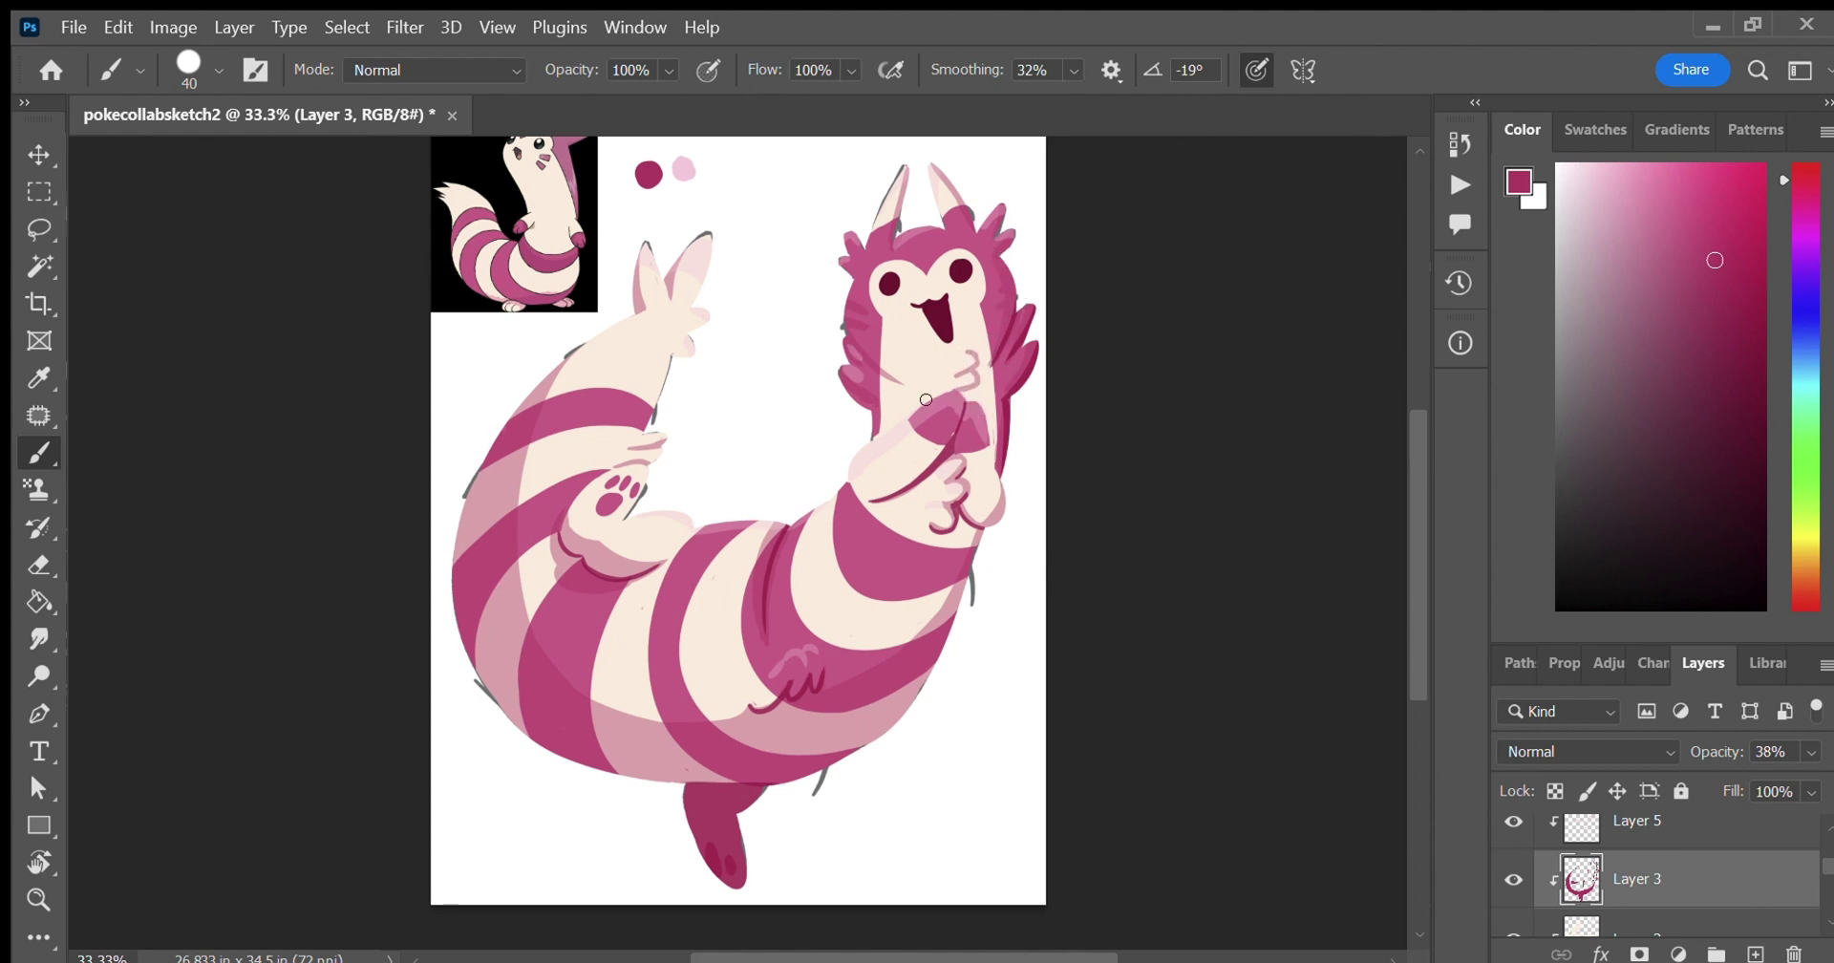
Paint dark maroon finger lines over the clasped paws on Layer 6, using the colour sampled from the eye.
scroll(1683, 835, "up", 1)
left_click(1683, 843)
left_click(38, 378)
left_click(889, 284)
left_click(38, 452)
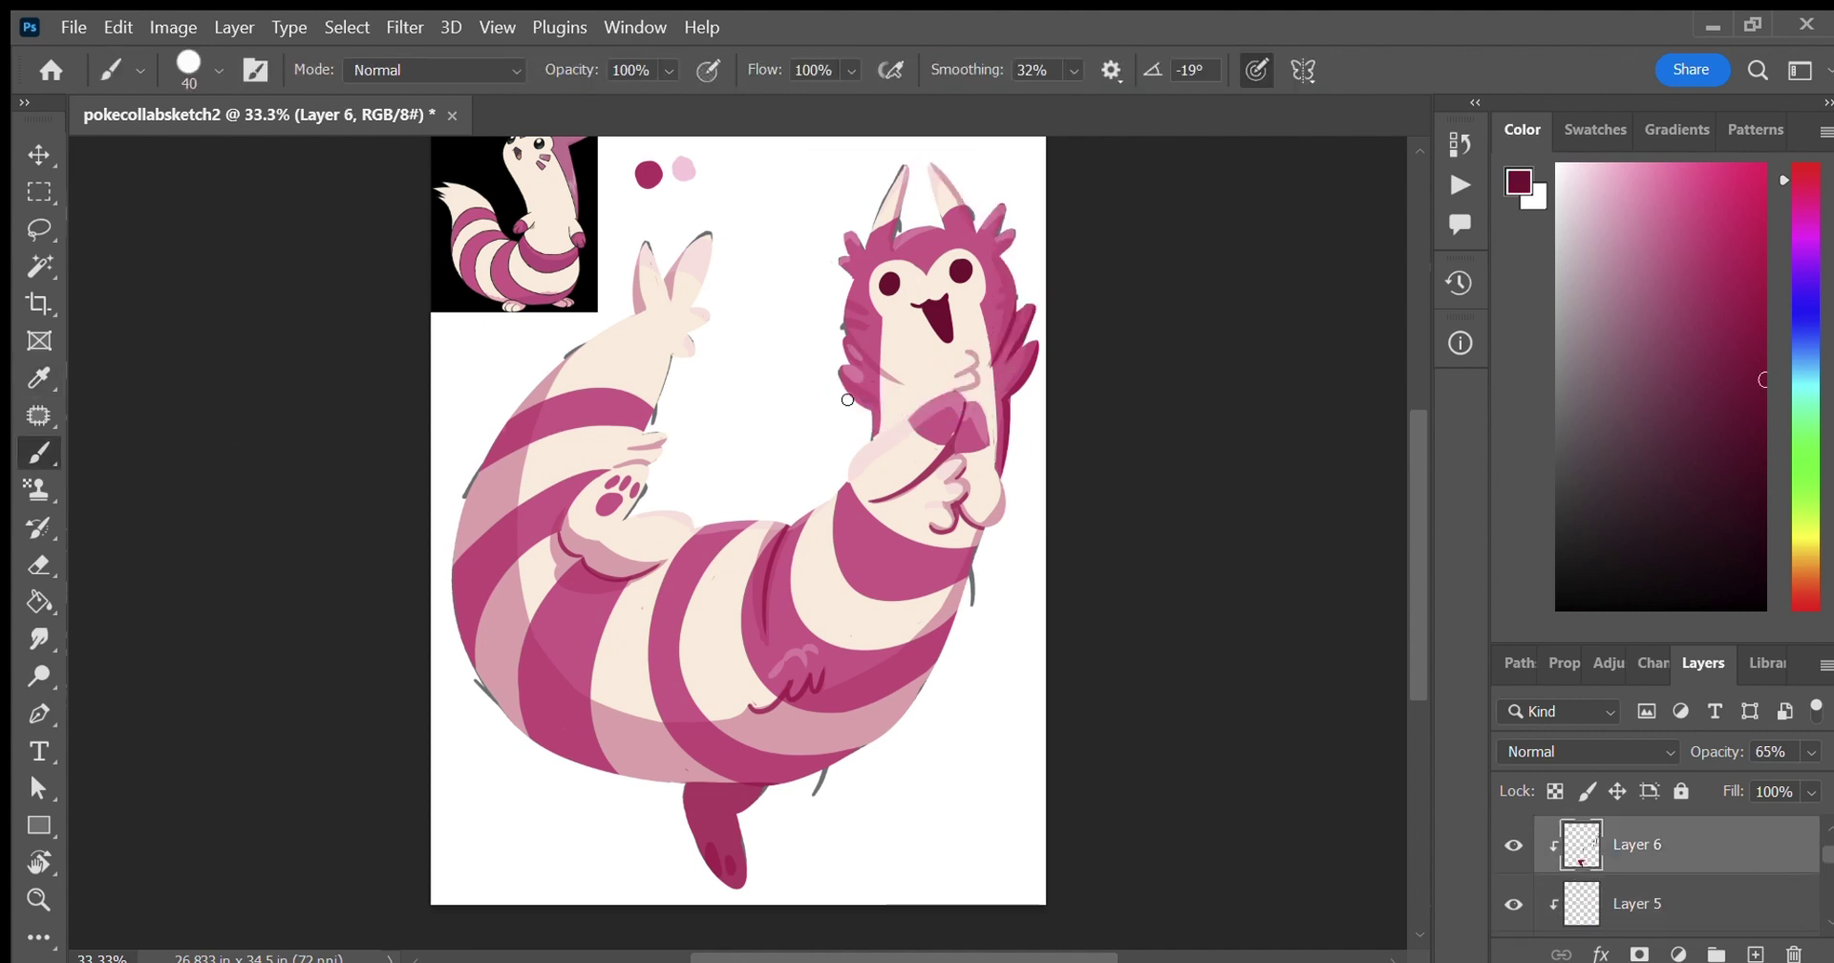
mouse_move(957, 387)
left_mouse_down()
mouse_move(977, 373)
mouse_move(936, 420)
left_mouse_up()
key("ctrl+z")
mouse_move(955, 396)
left_mouse_down()
mouse_move(915, 438)
mouse_move(994, 430)
mouse_move(967, 440)
mouse_move(982, 447)
left_mouse_up()
key("ctrl+z")
key("ctrl+z")
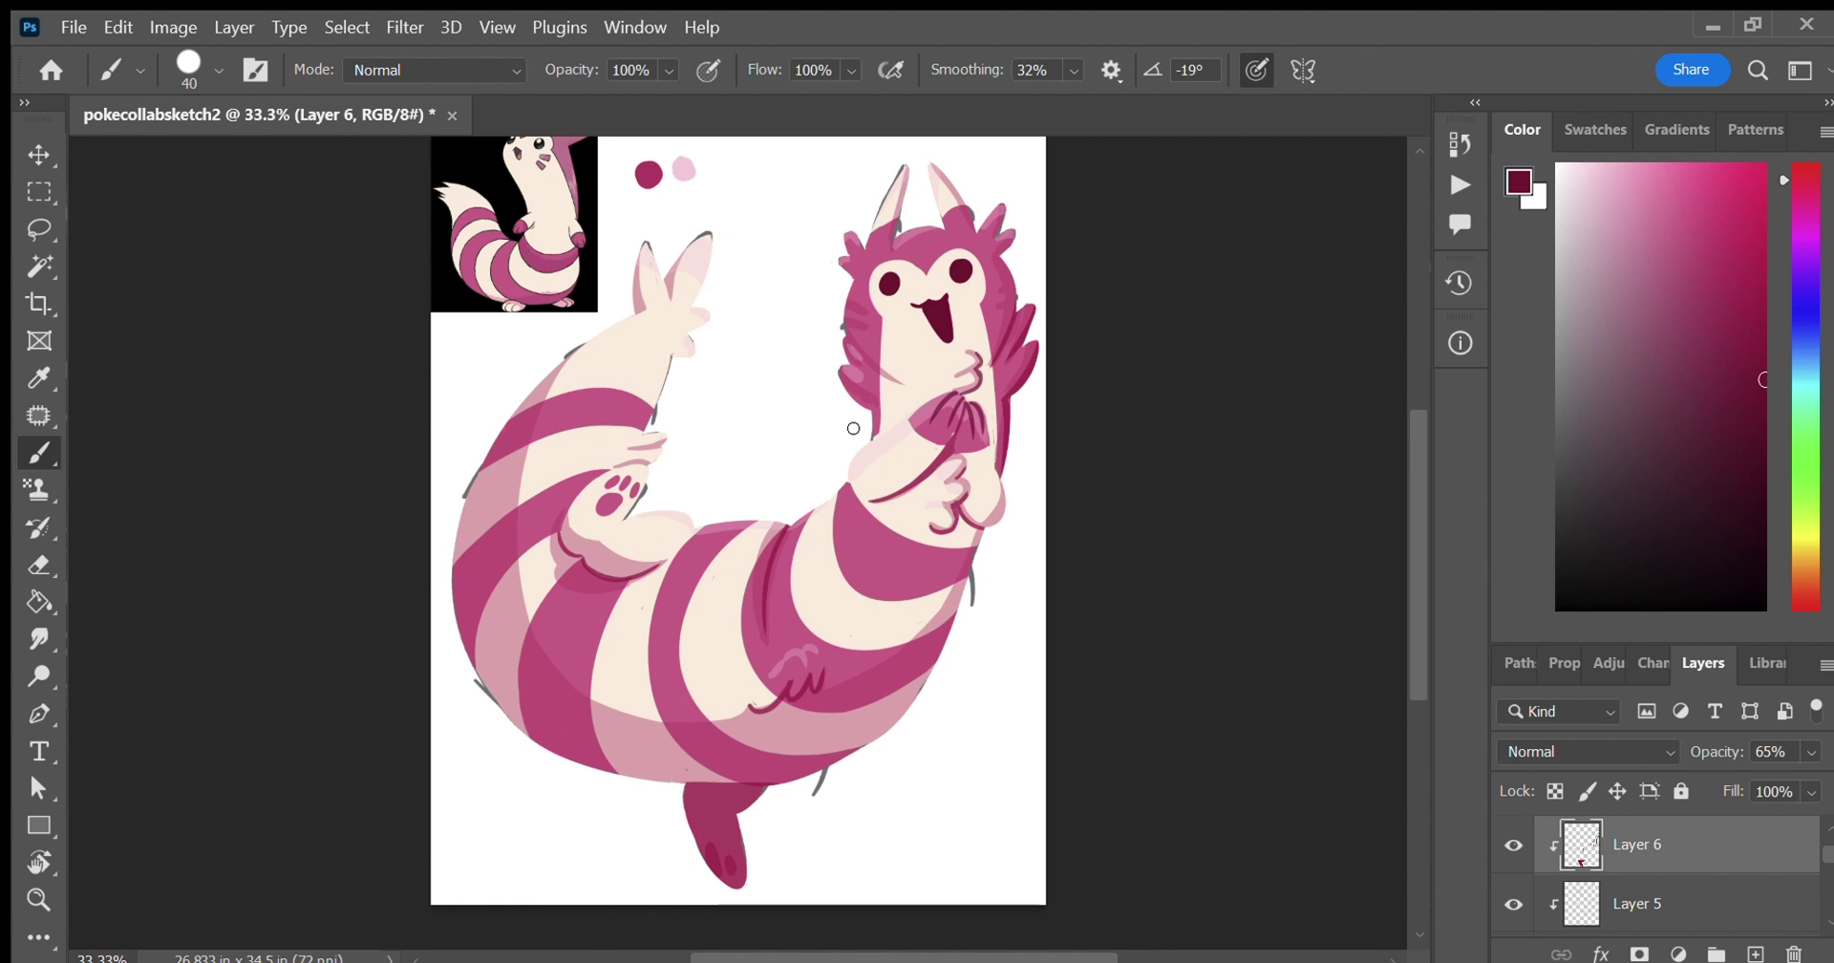
Add magenta shadow strokes along the neck's edge beside the clasped paws on Layer 3, using the magenta swatch dot.
scroll(1796, 855, "down", 3)
left_click(1761, 850)
left_click(651, 180, "alt")
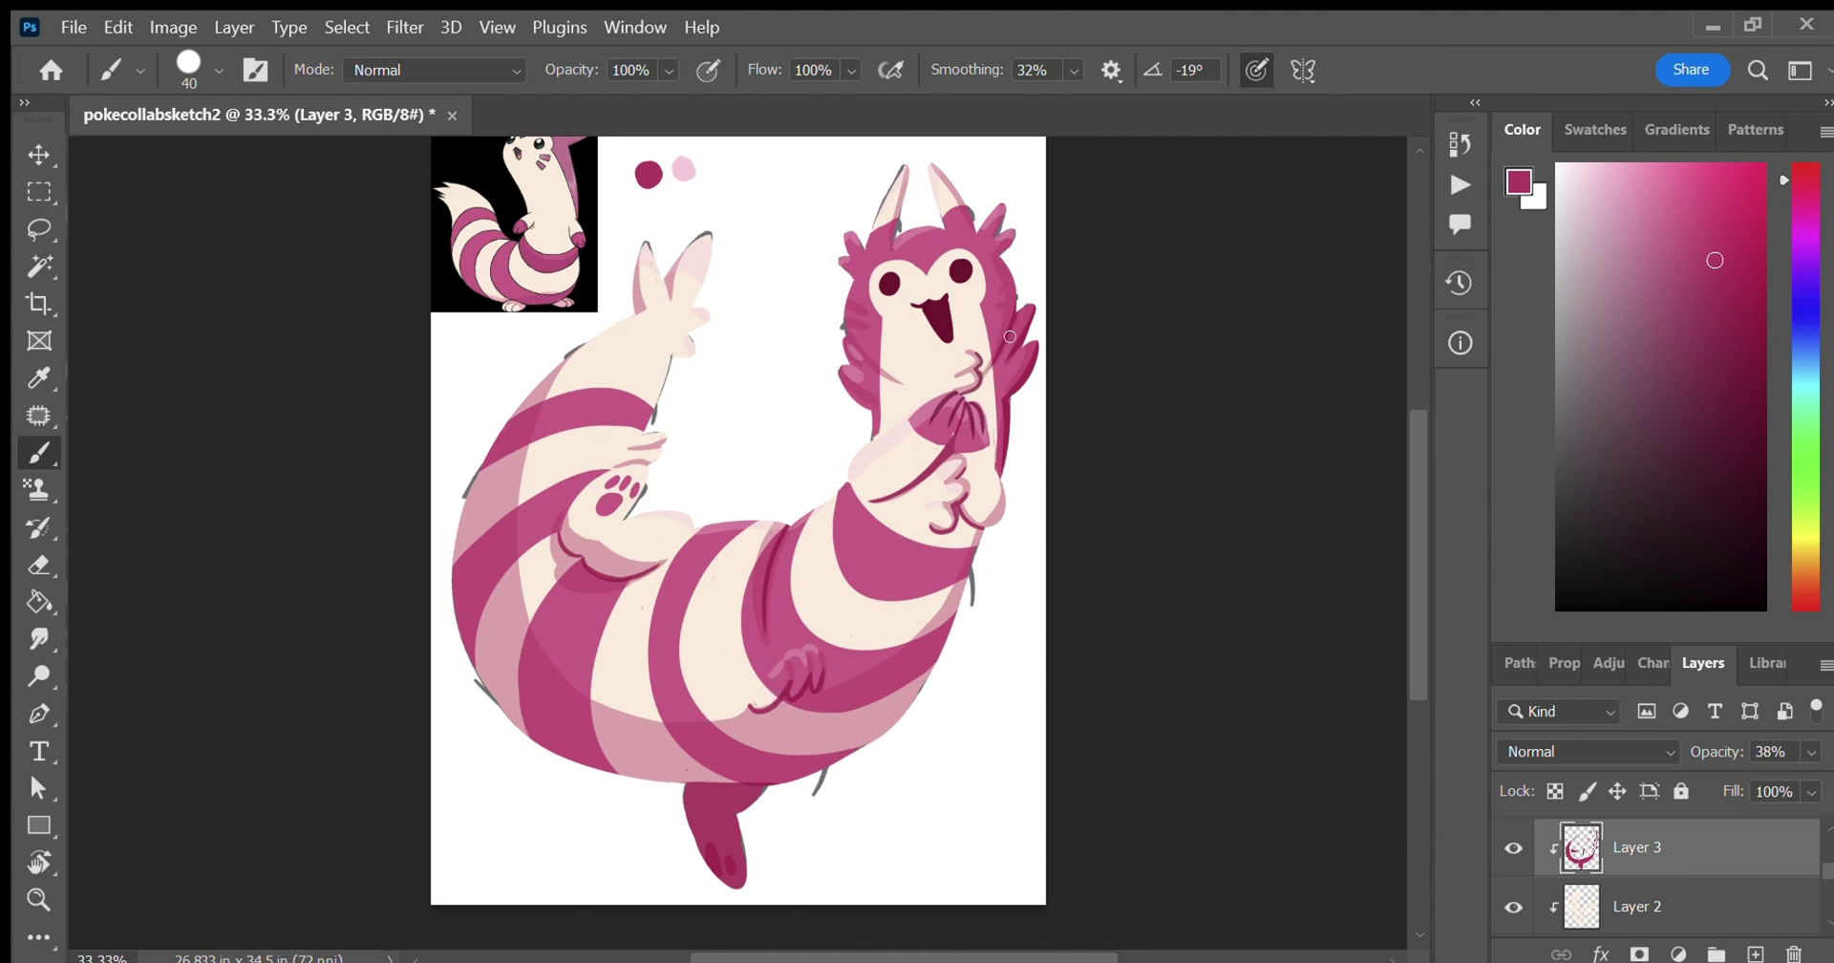
mouse_move(976, 377)
left_mouse_down()
mouse_move(965, 397)
mouse_move(990, 431)
mouse_move(972, 390)
mouse_move(1036, 334)
mouse_move(988, 423)
mouse_move(1003, 367)
left_mouse_up()
key("ctrl+z")
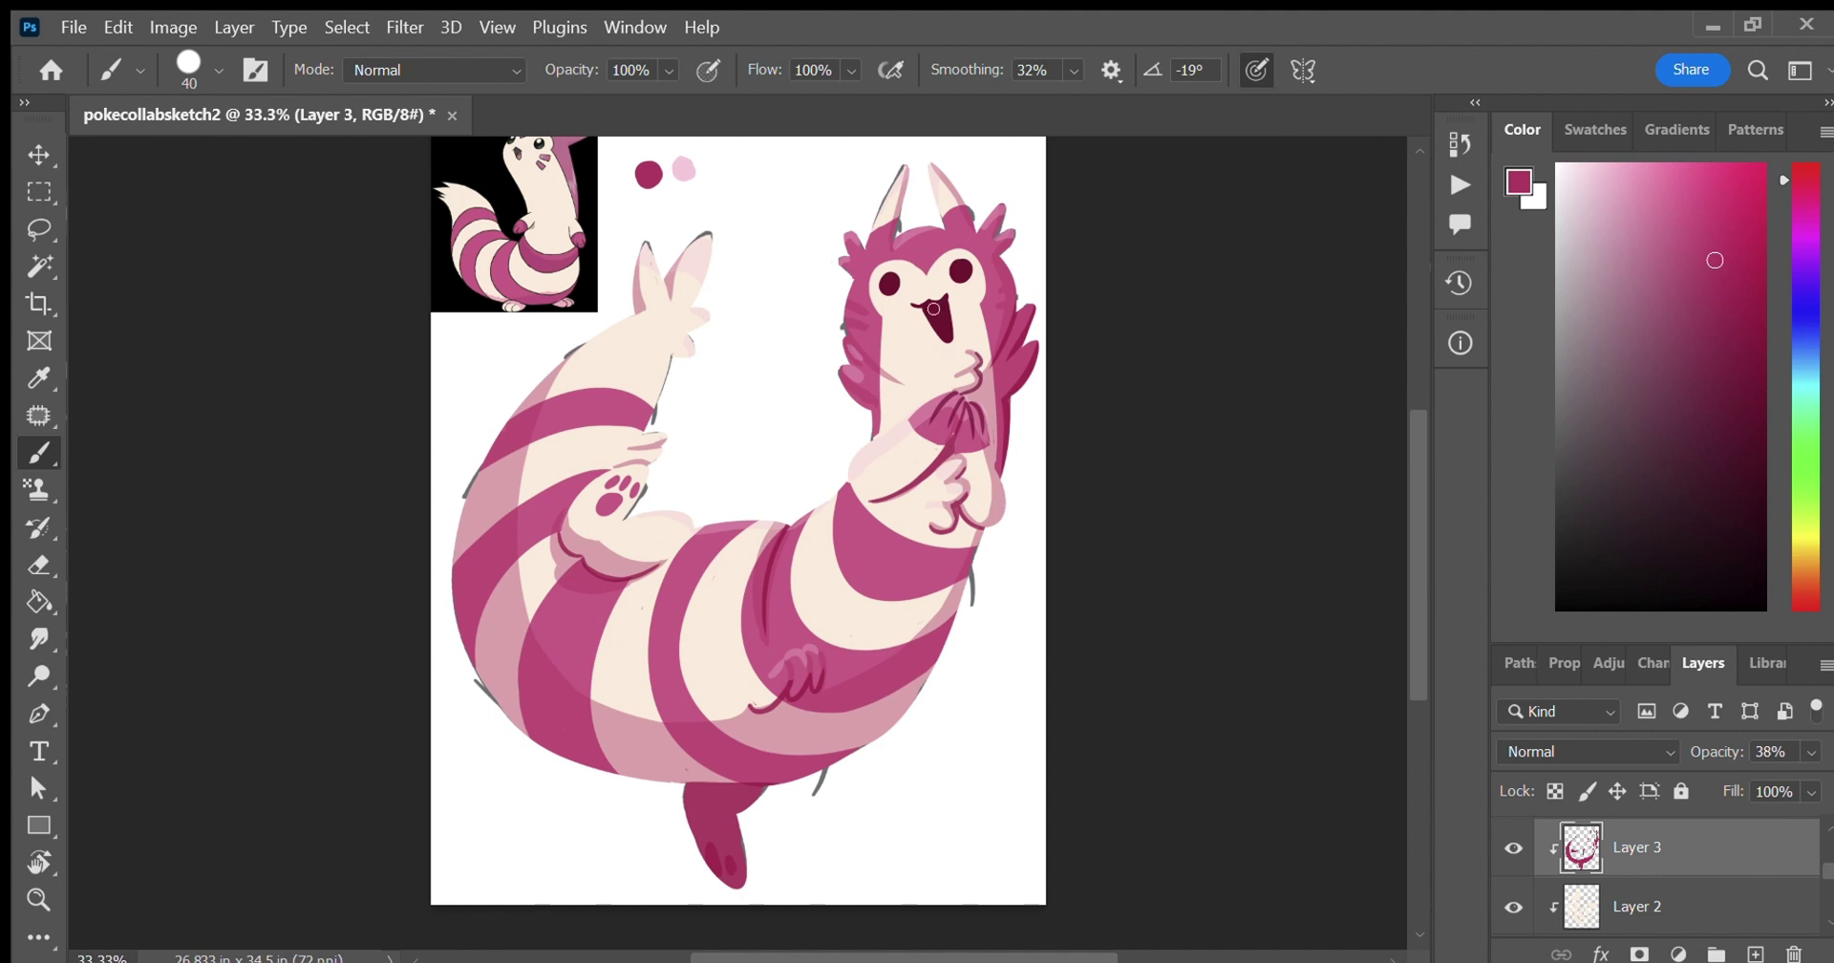
Paint a dark accent line down the neck's side on Layer 6, using the maroon sampled from the mouth.
left_click(38, 377)
left_click(946, 331)
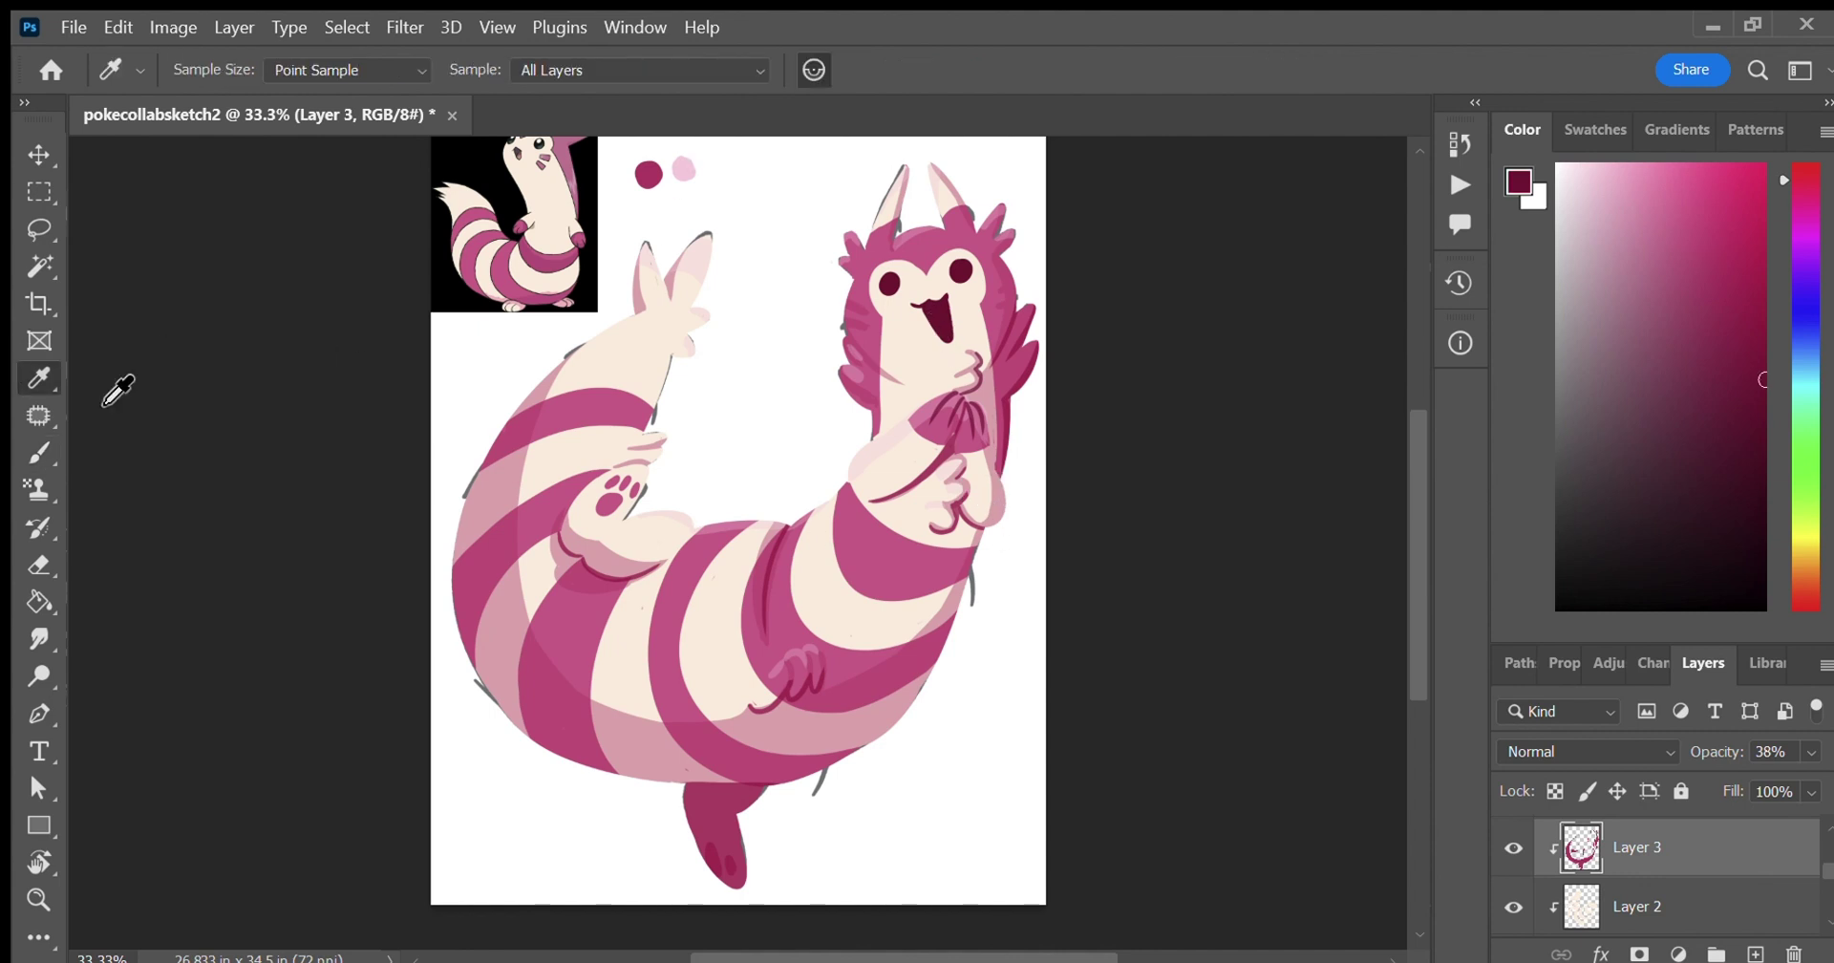
left_click(38, 452)
left_click_drag(1824, 870, 1824, 846)
left_click(1637, 901)
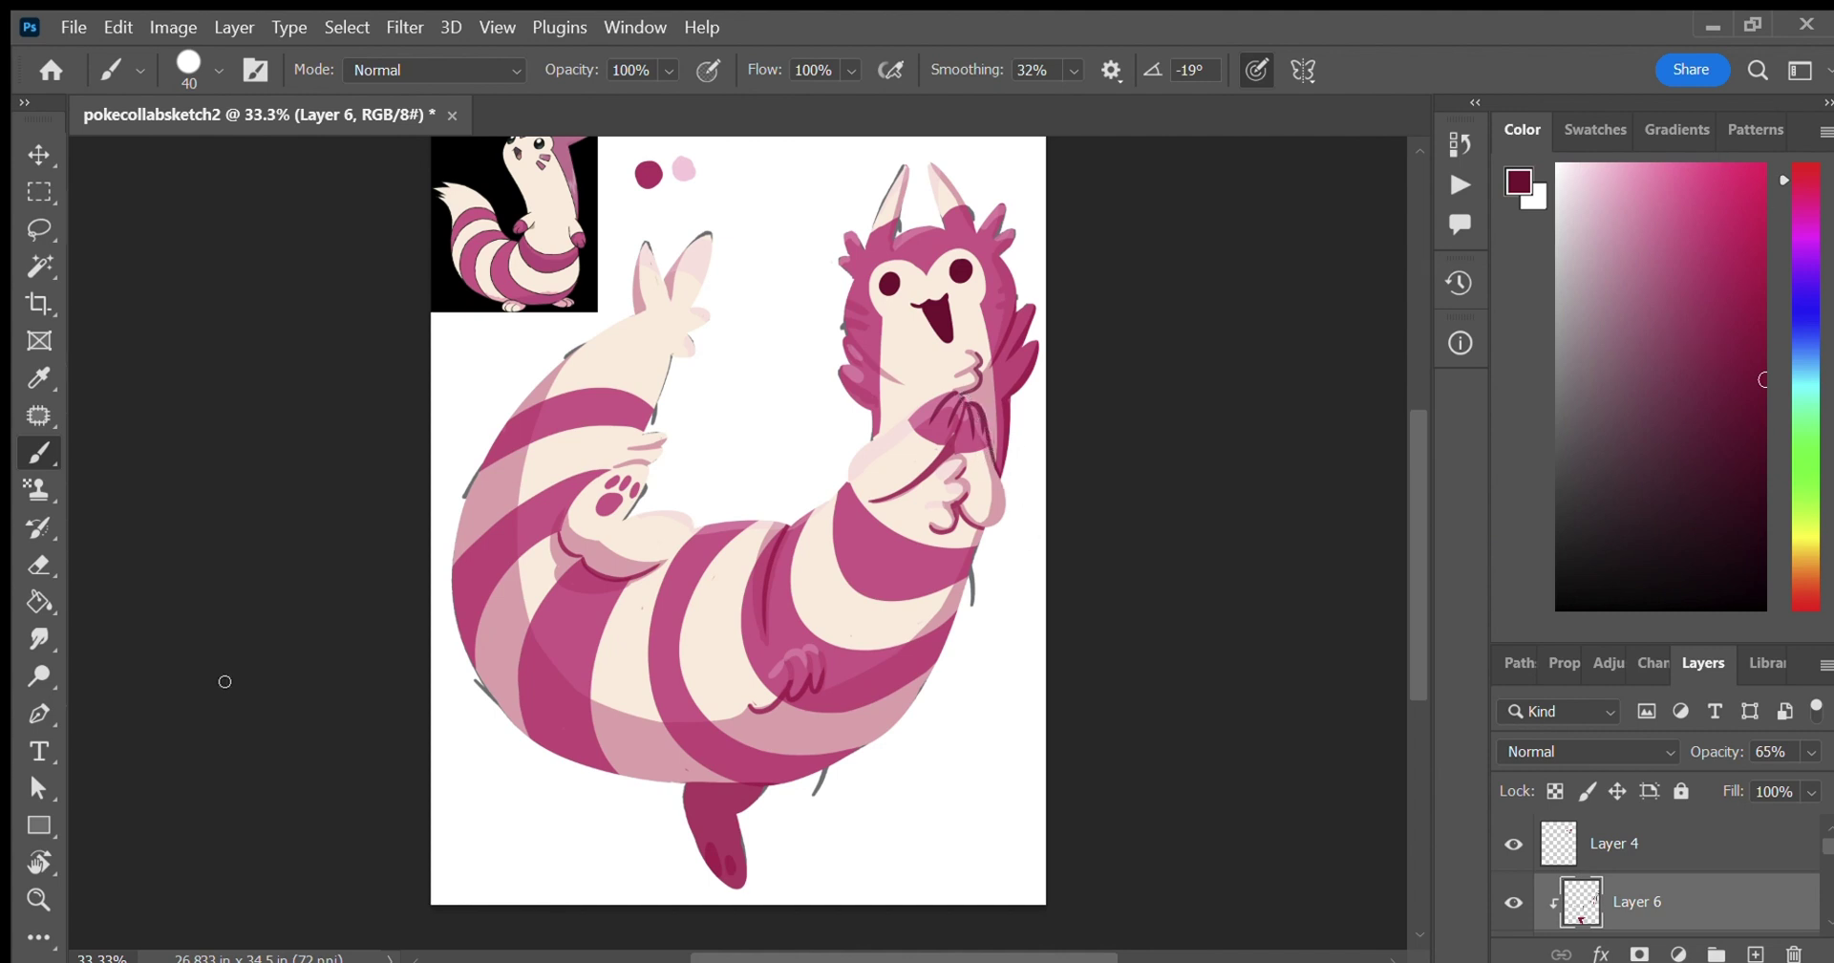
Erase the dark chest crease accent on Layer 6 and repaint it as a softer magenta shadow on Layer 3.
key("e")
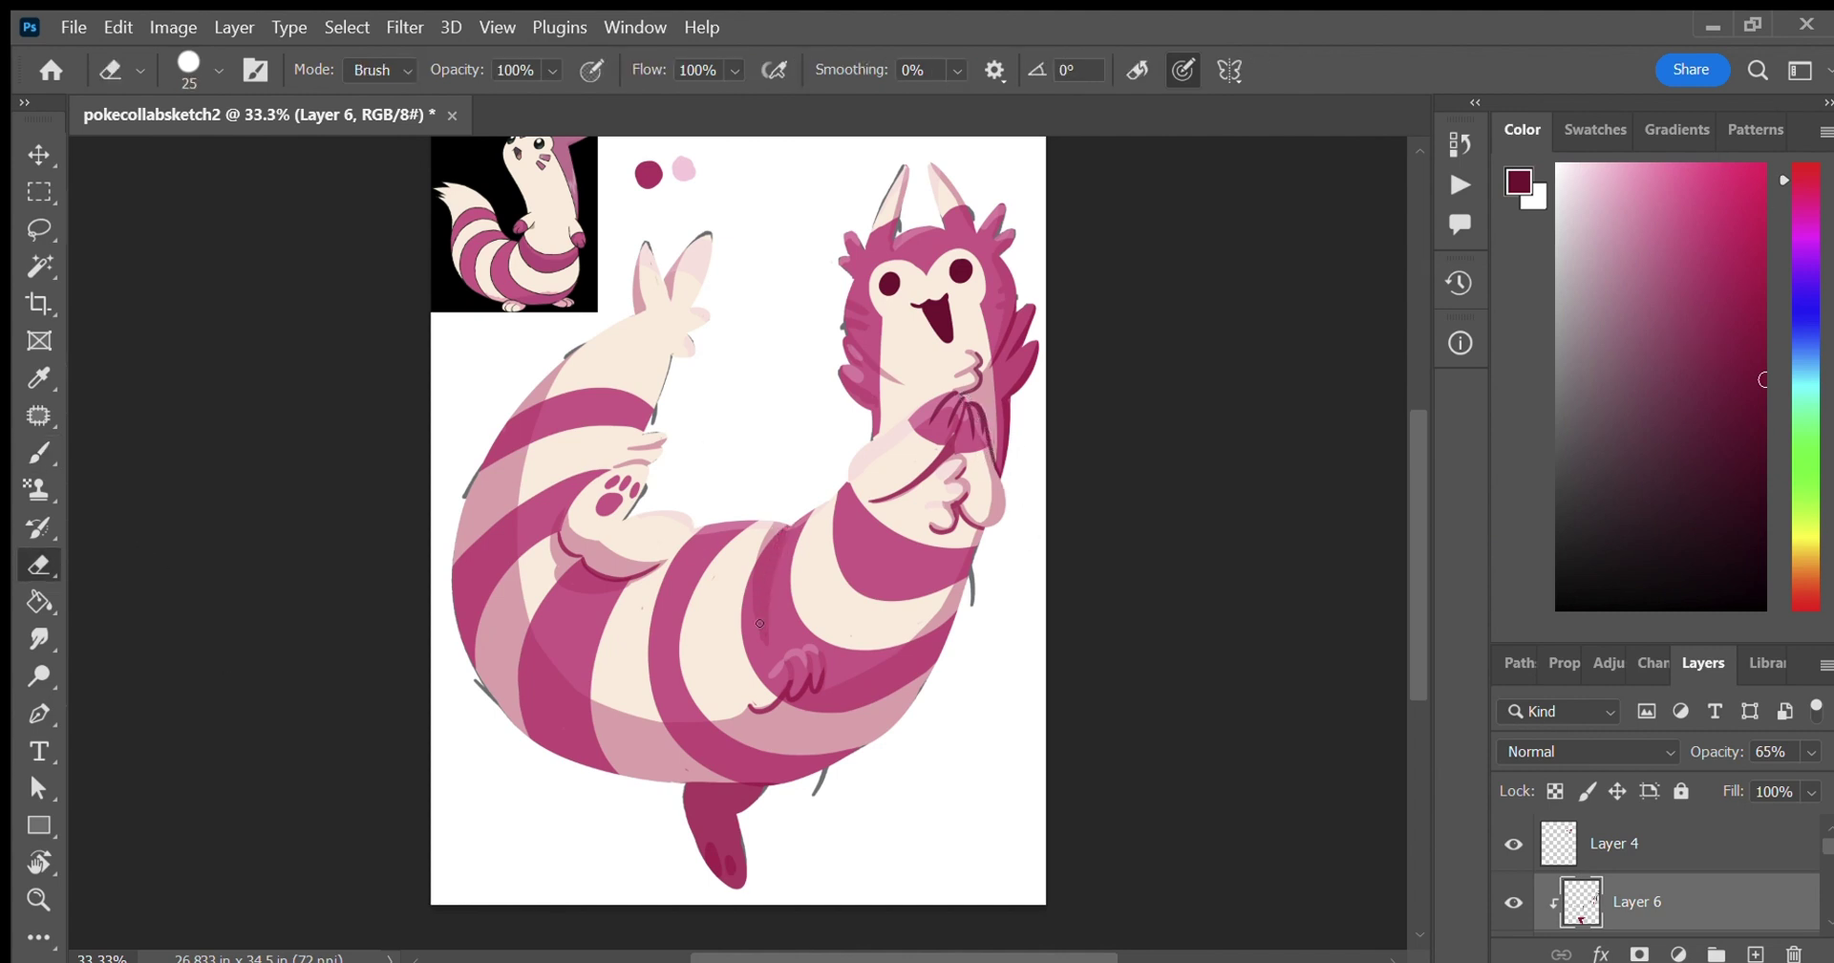
key("alt+bracketleft")
key("alt+bracketleft")
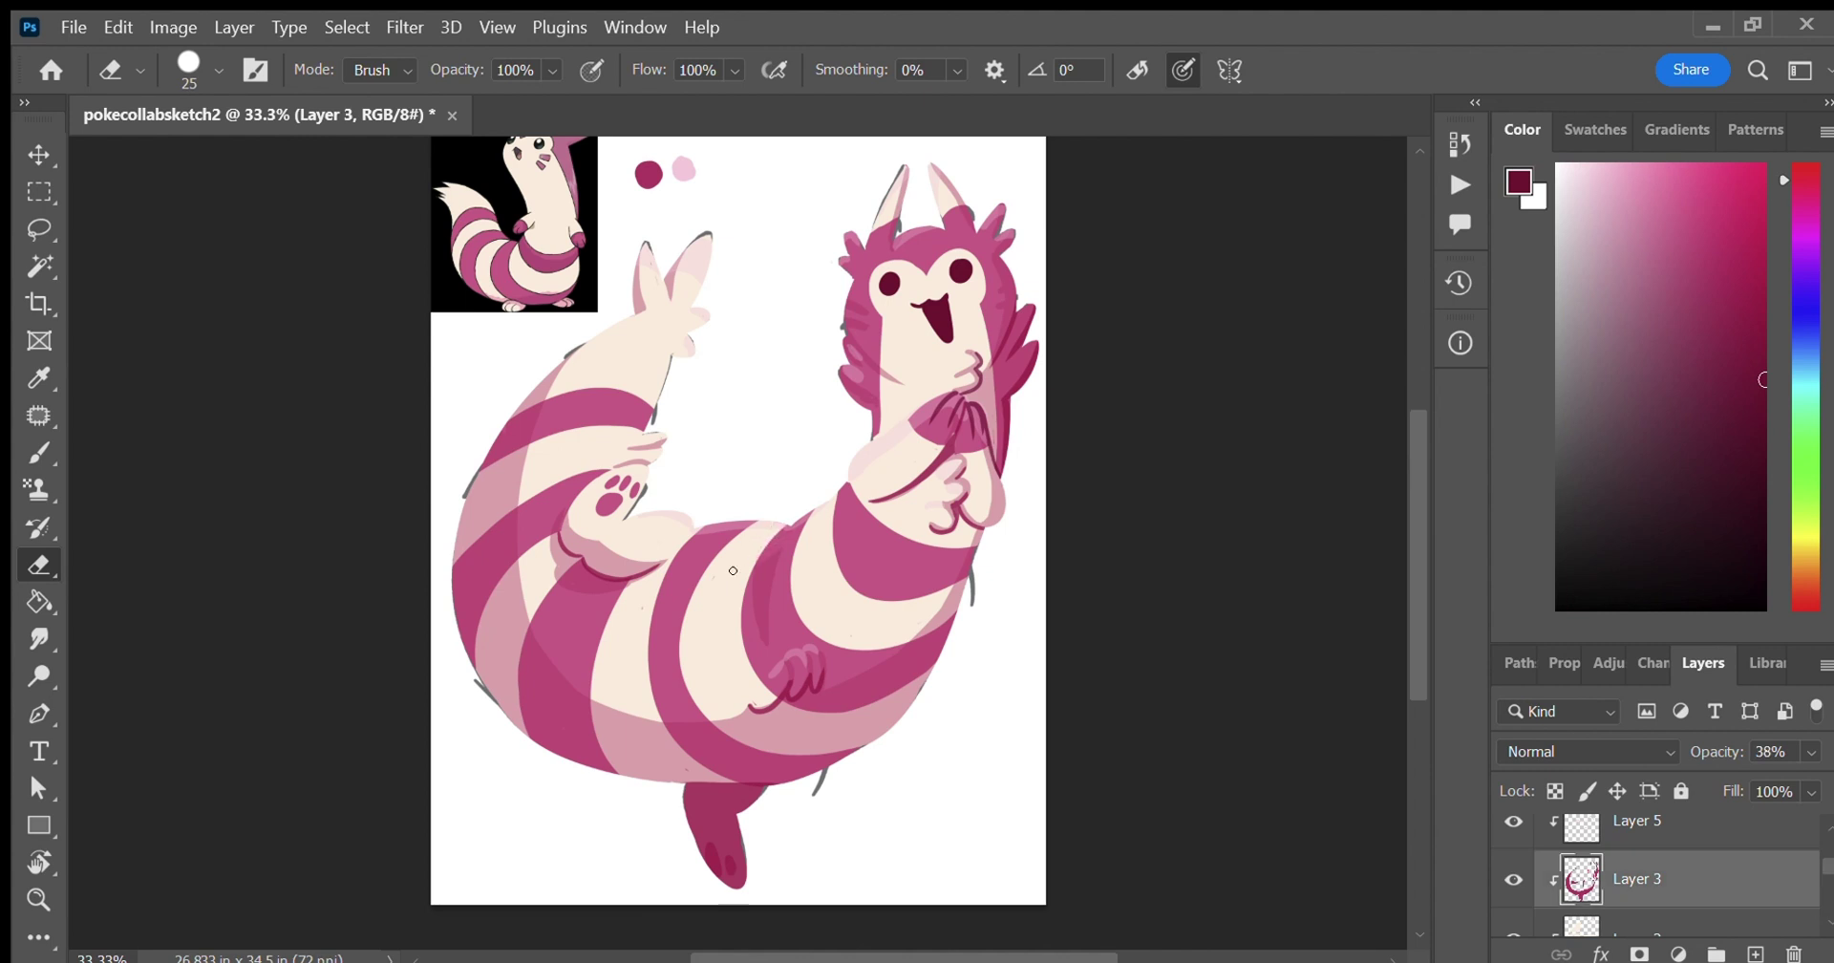
key("b")
left_click(772, 604, "alt")
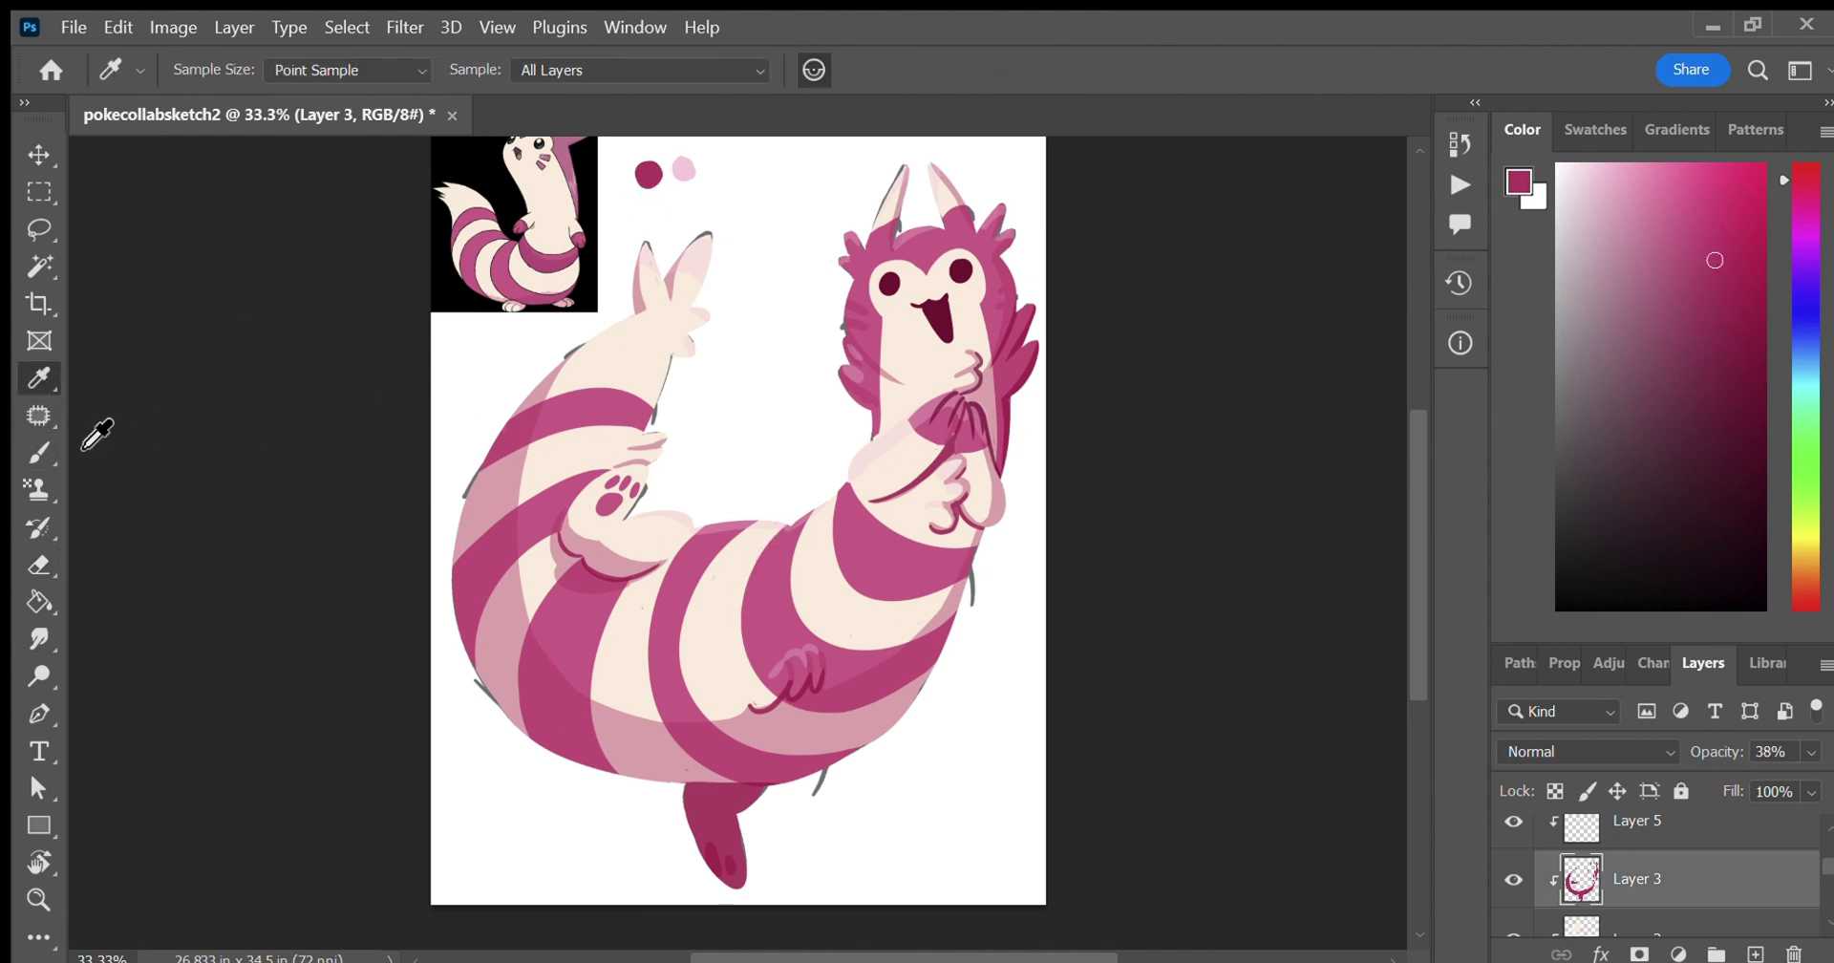
left_click_drag(734, 602, 782, 526)
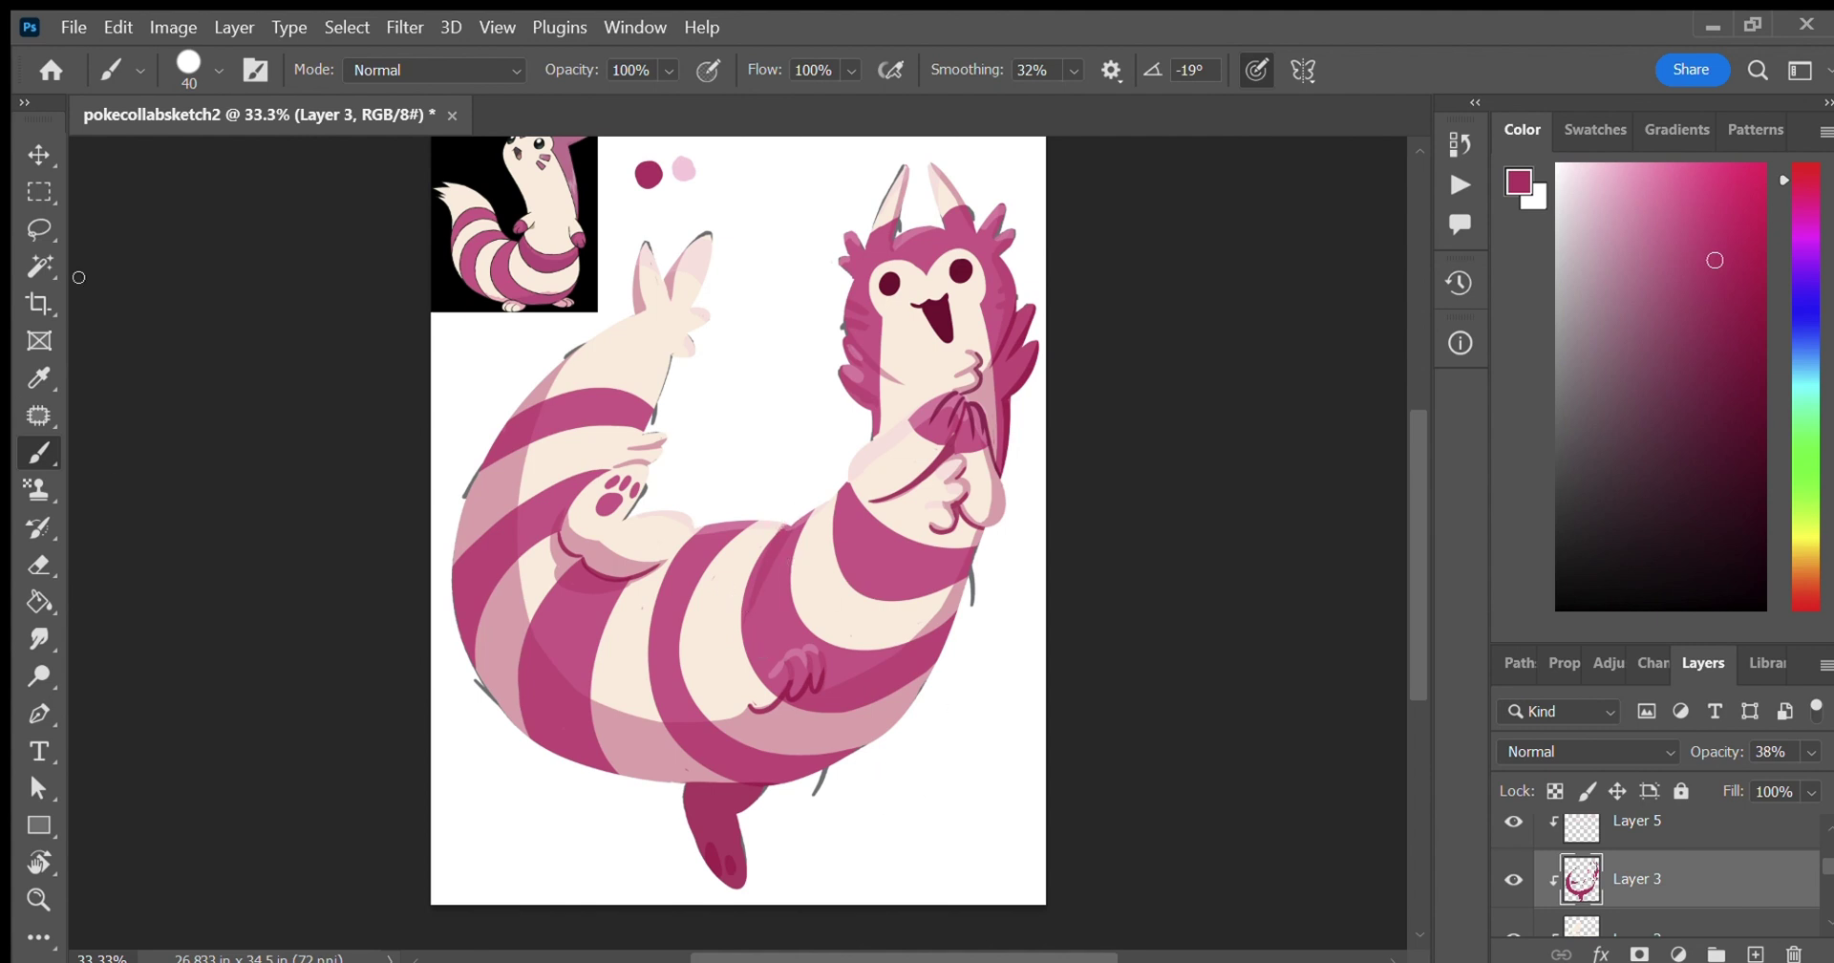
Paint pale pink highlights in both eyes on Layer 4, using the light pink swatch dot.
left_click(684, 169, "alt")
scroll(1723, 904, "up", 3)
left_click(1681, 843)
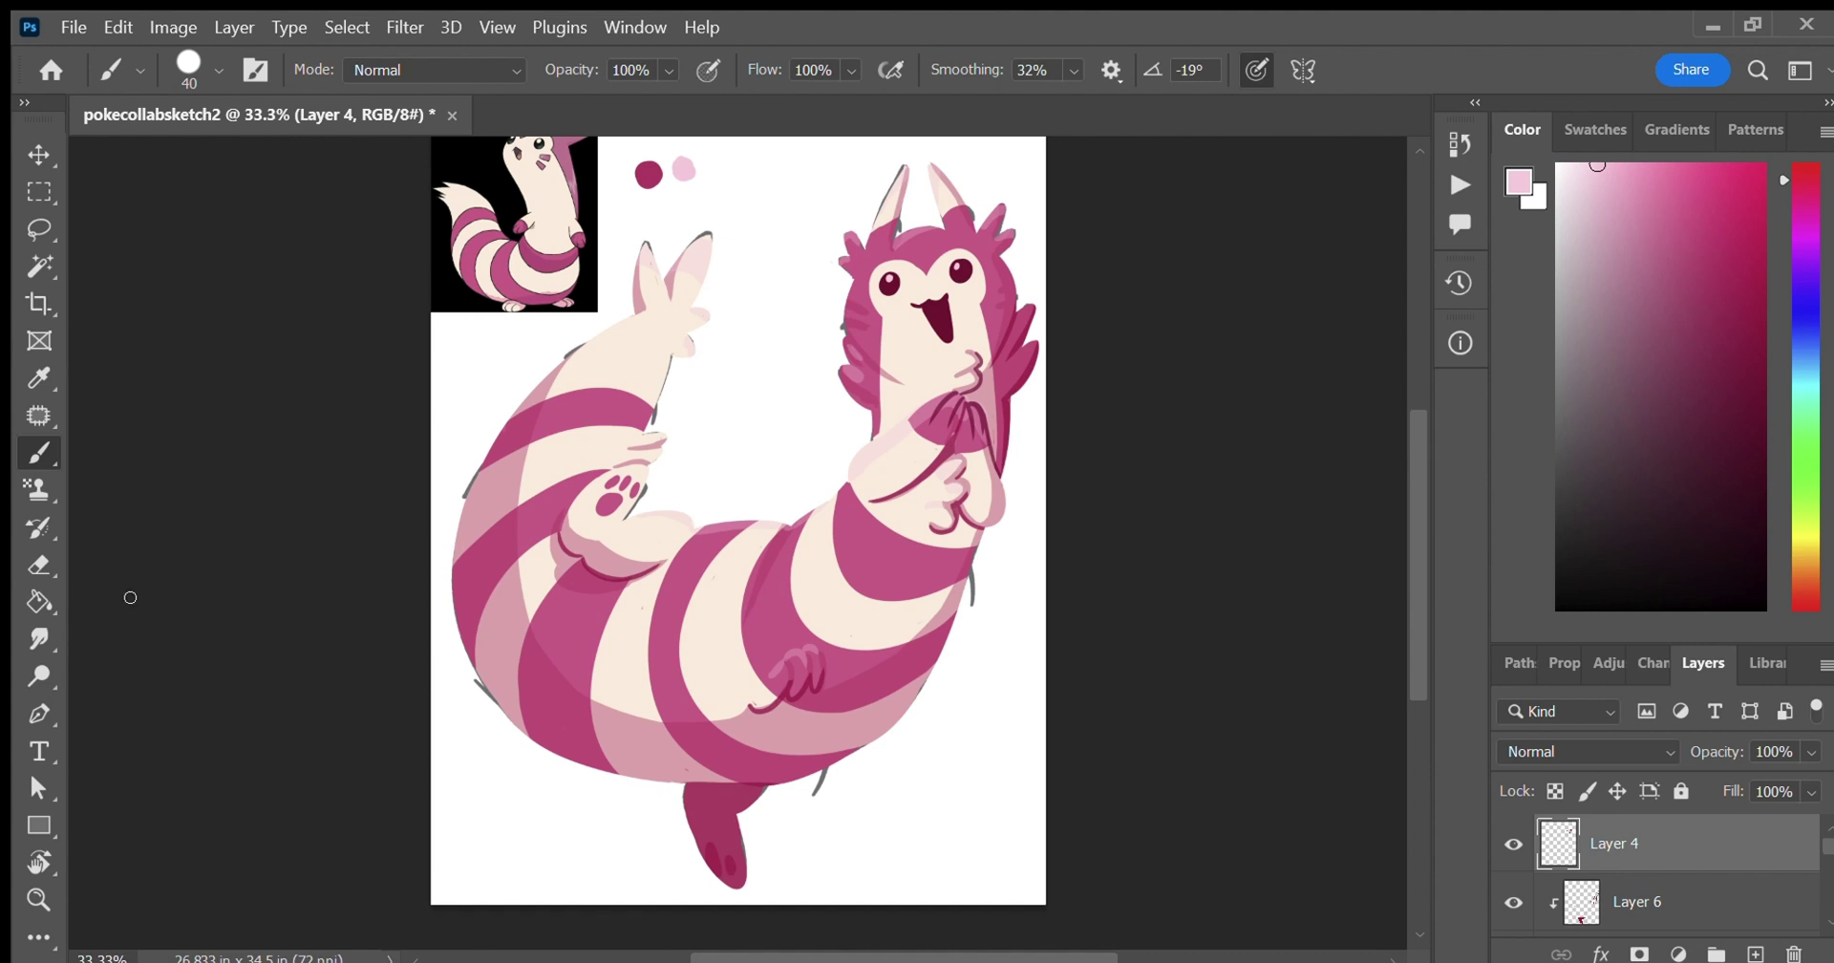
Paint a large pale pink four-pointed sparkle beside the head on Layer 4 and give it a white highlight.
scroll(1404, 512, "up", 2)
mouse_move(777, 249)
left_mouse_down()
mouse_move(786, 212)
mouse_move(764, 260)
mouse_move(809, 259)
mouse_move(771, 256)
mouse_move(783, 235)
mouse_move(819, 238)
mouse_move(811, 280)
mouse_move(774, 257)
mouse_move(811, 241)
left_mouse_up()
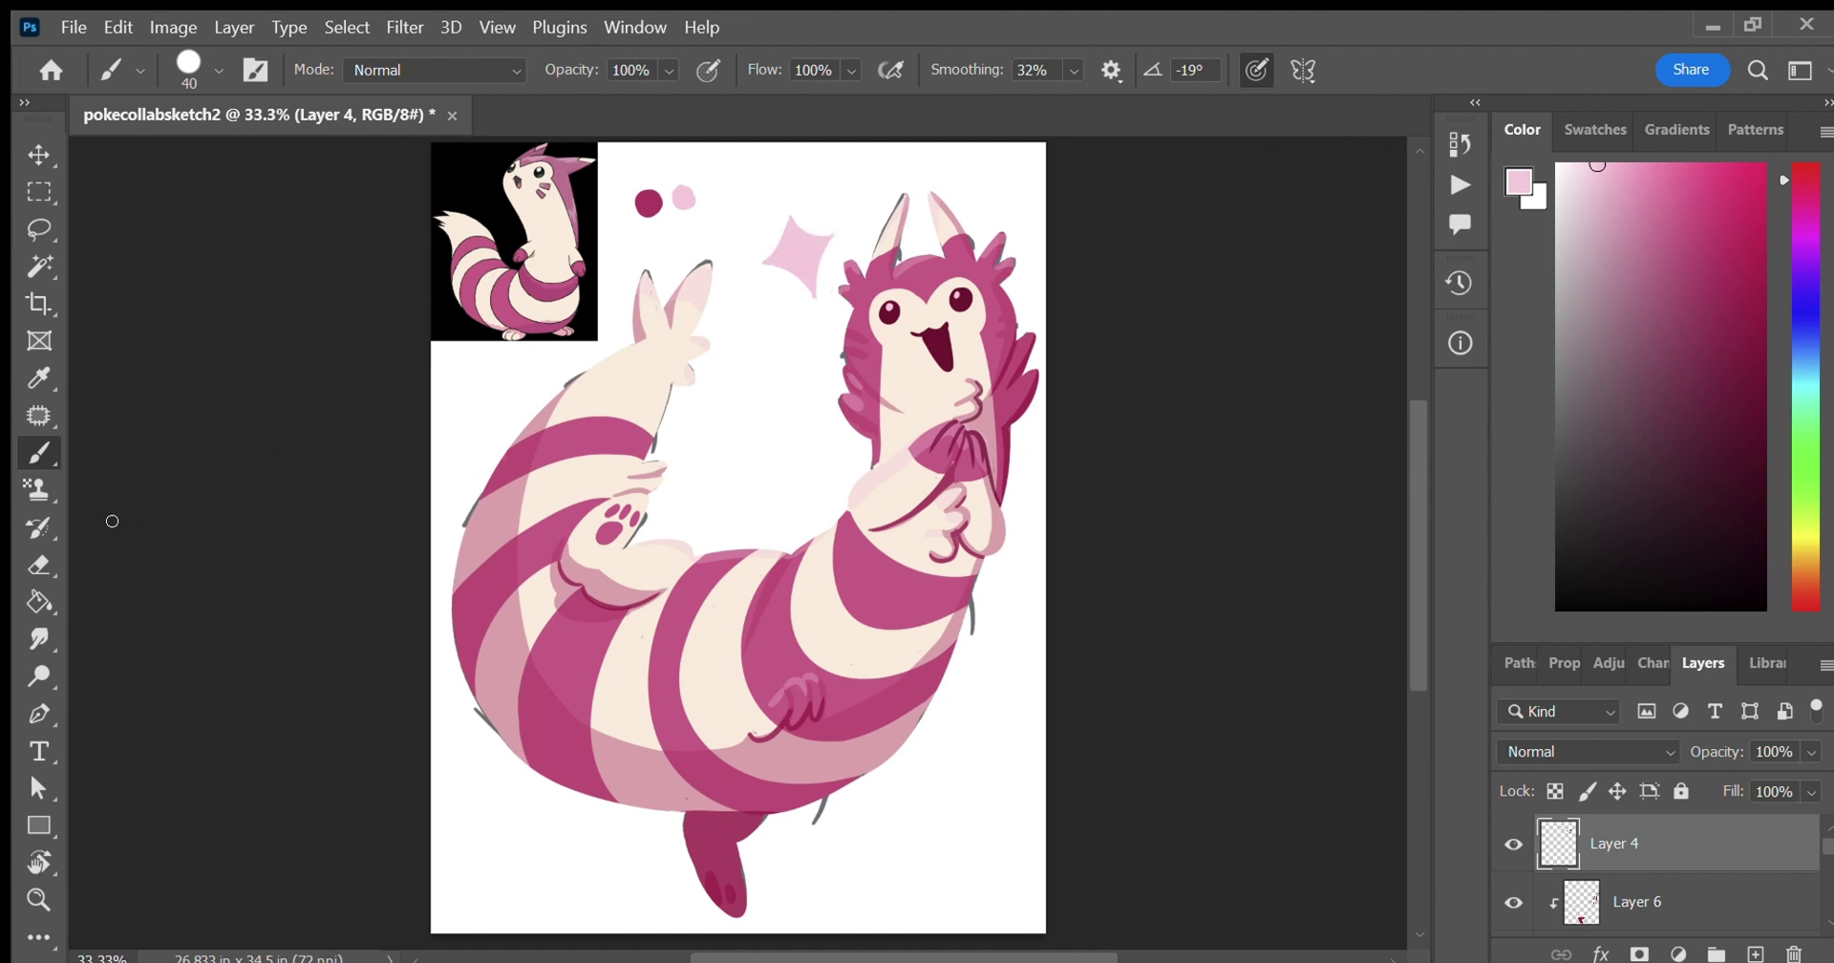
left_click(38, 564)
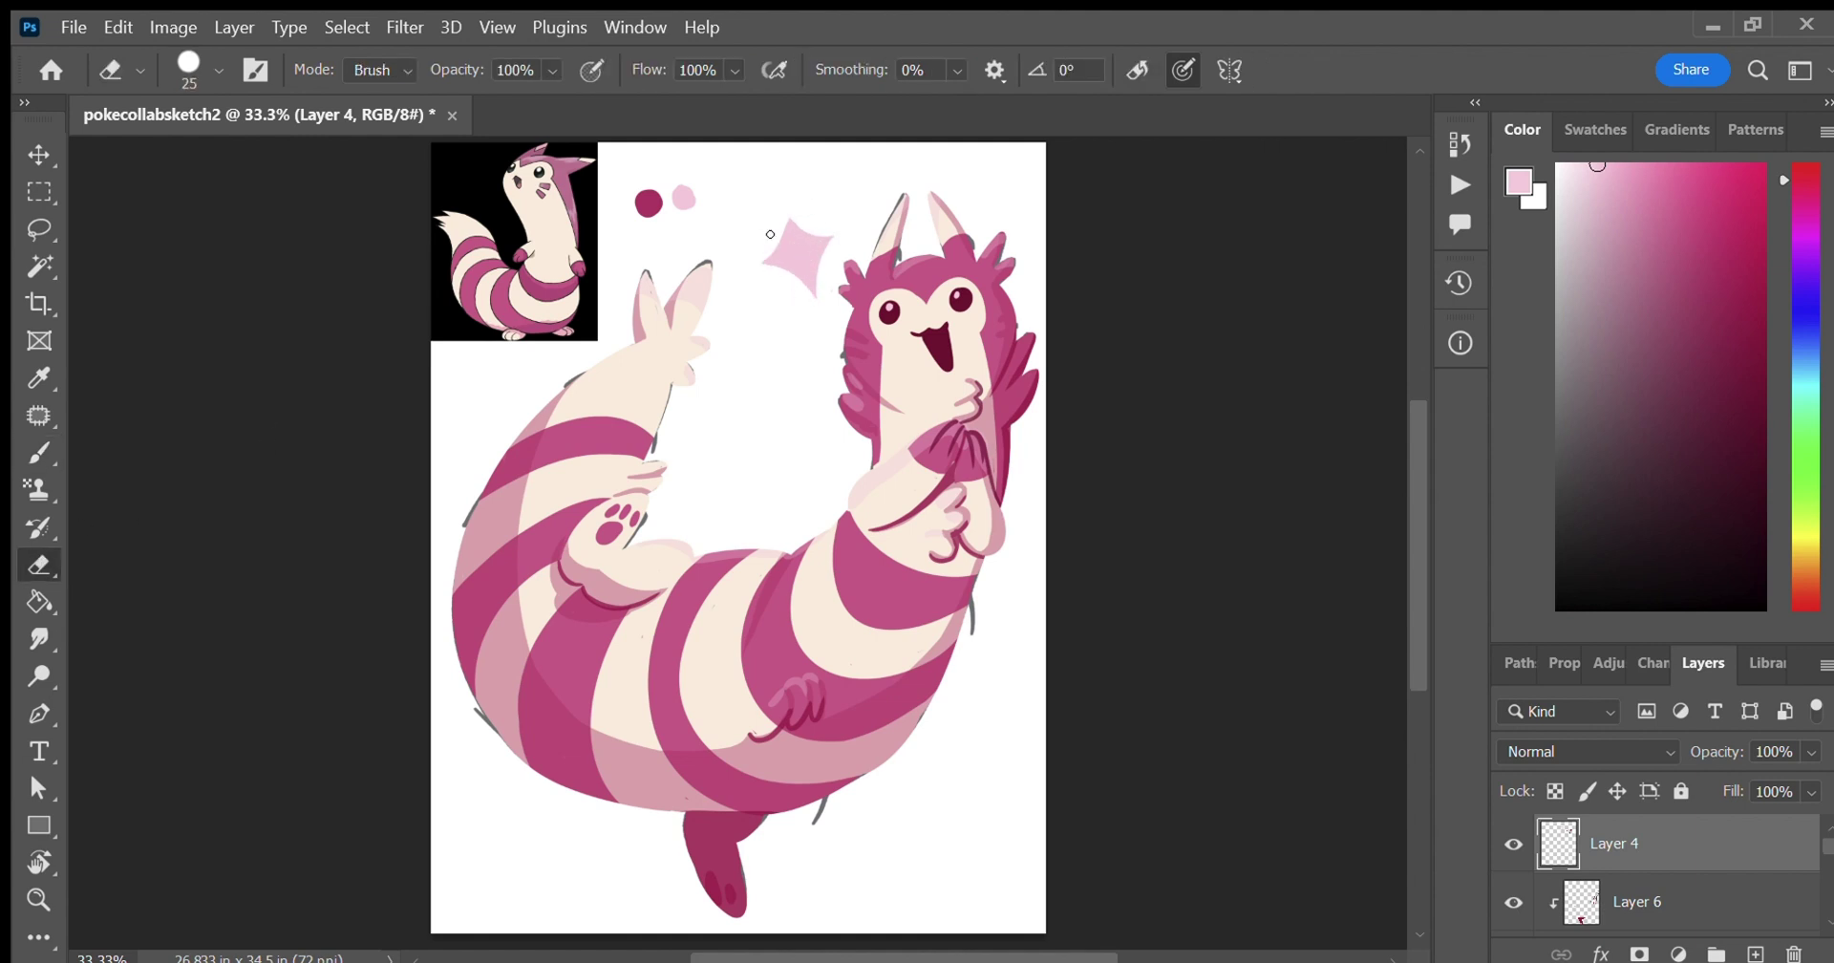
key("b")
key("x")
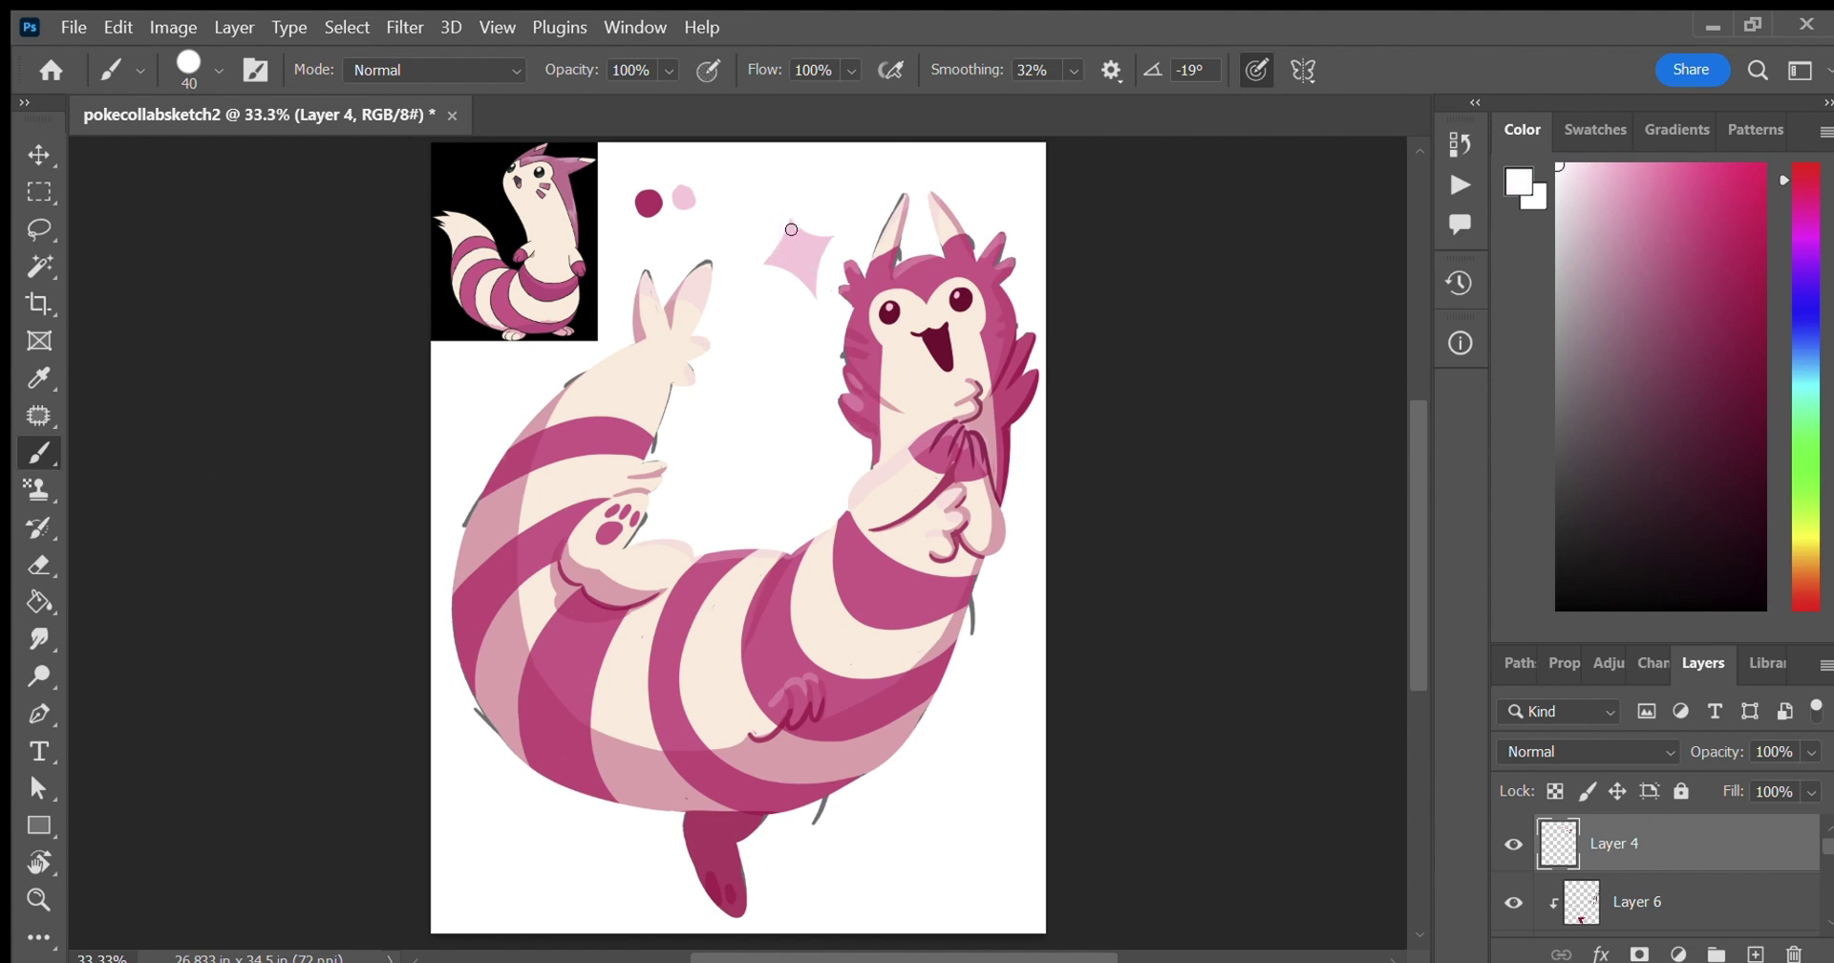
Paint a small pale pink sparkle beneath the large one by the head and add a white highlight.
key("i")
left_click(556, 334)
key("b")
mouse_move(779, 287)
left_mouse_down()
mouse_move(764, 304)
mouse_move(799, 300)
left_mouse_up()
left_click_drag(764, 305, 784, 324)
left_click_drag(782, 296, 781, 306)
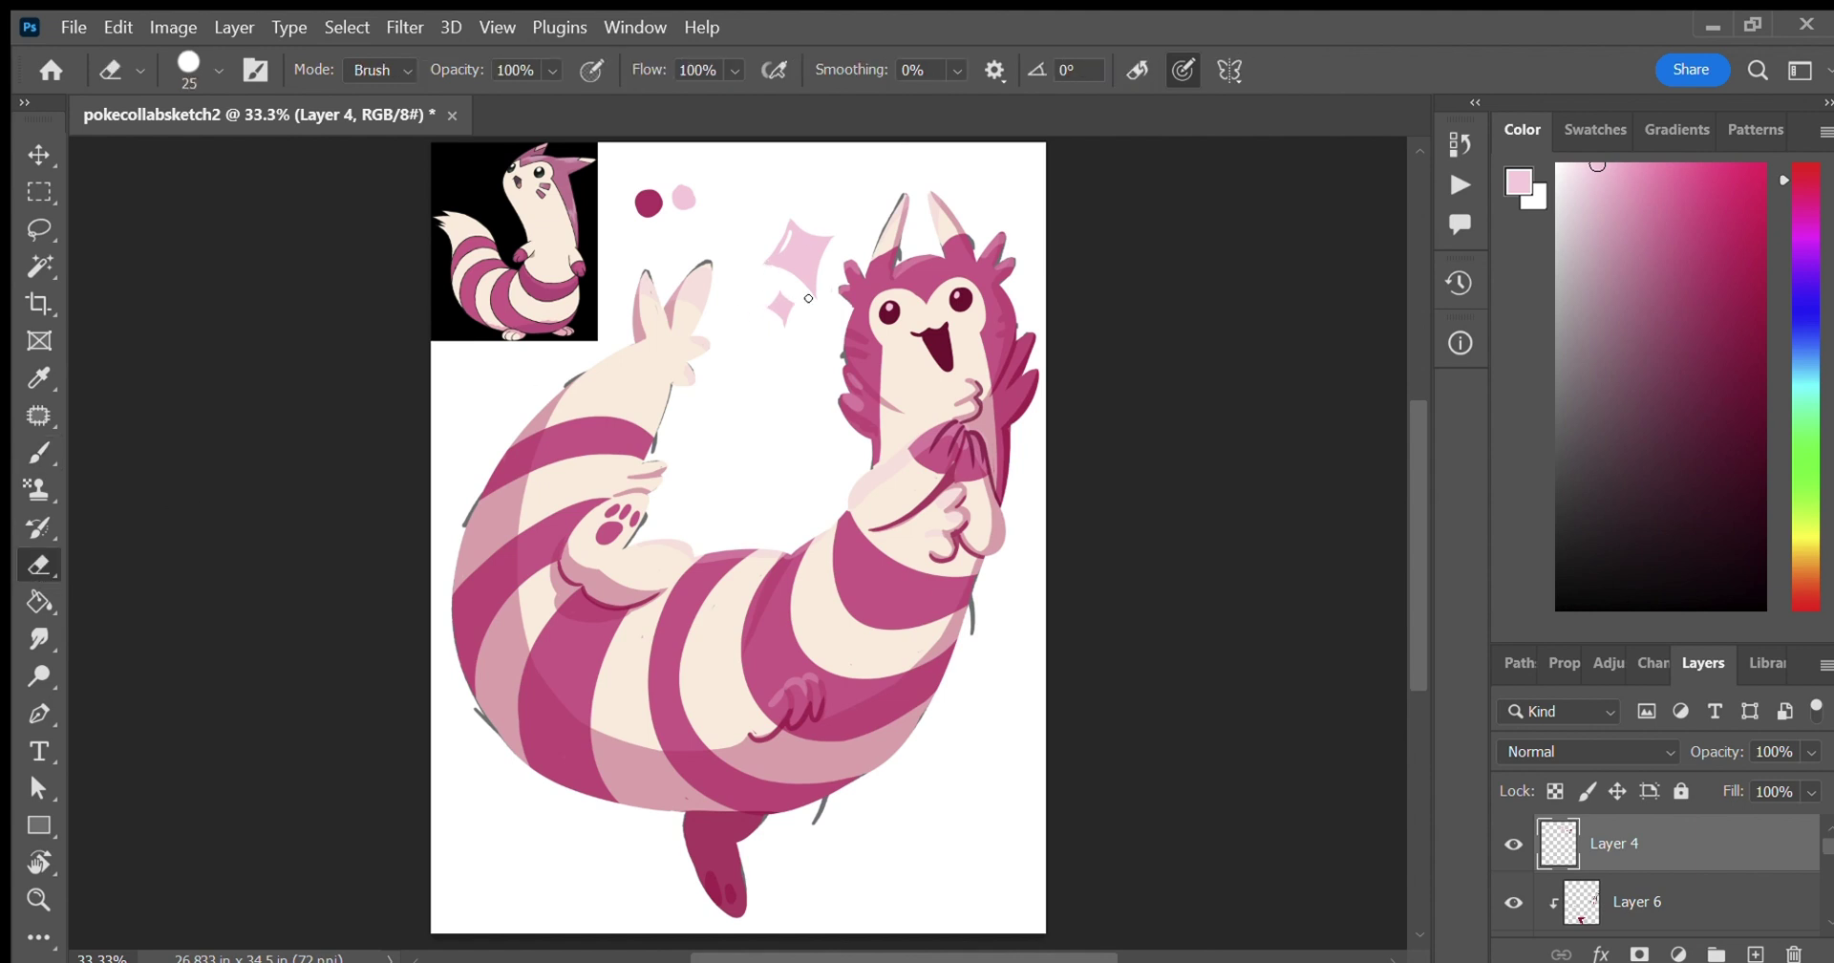
left_click_drag(1567, 172, 1471, 88)
left_click_drag(773, 304, 780, 294)
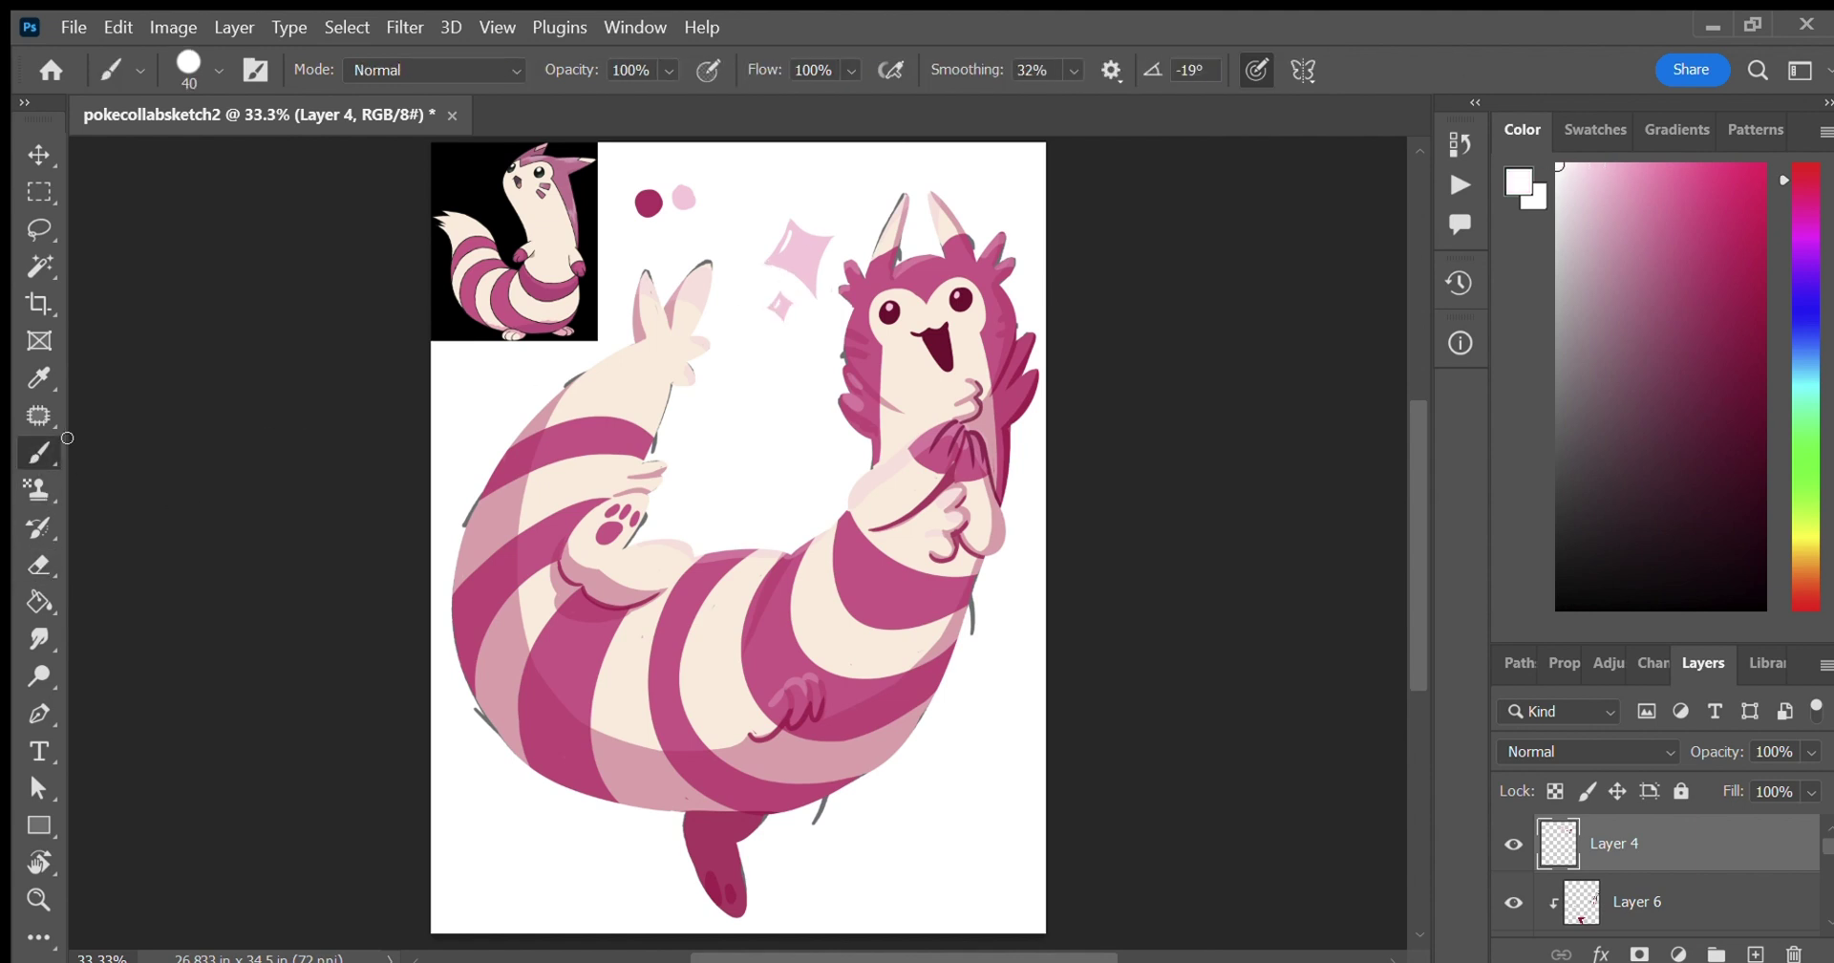
Paint a second small pink sparkle between the tail tip and the first small one, trim it and highlight it white.
left_click(31, 390)
left_click(38, 453)
key("i")
left_click(803, 251)
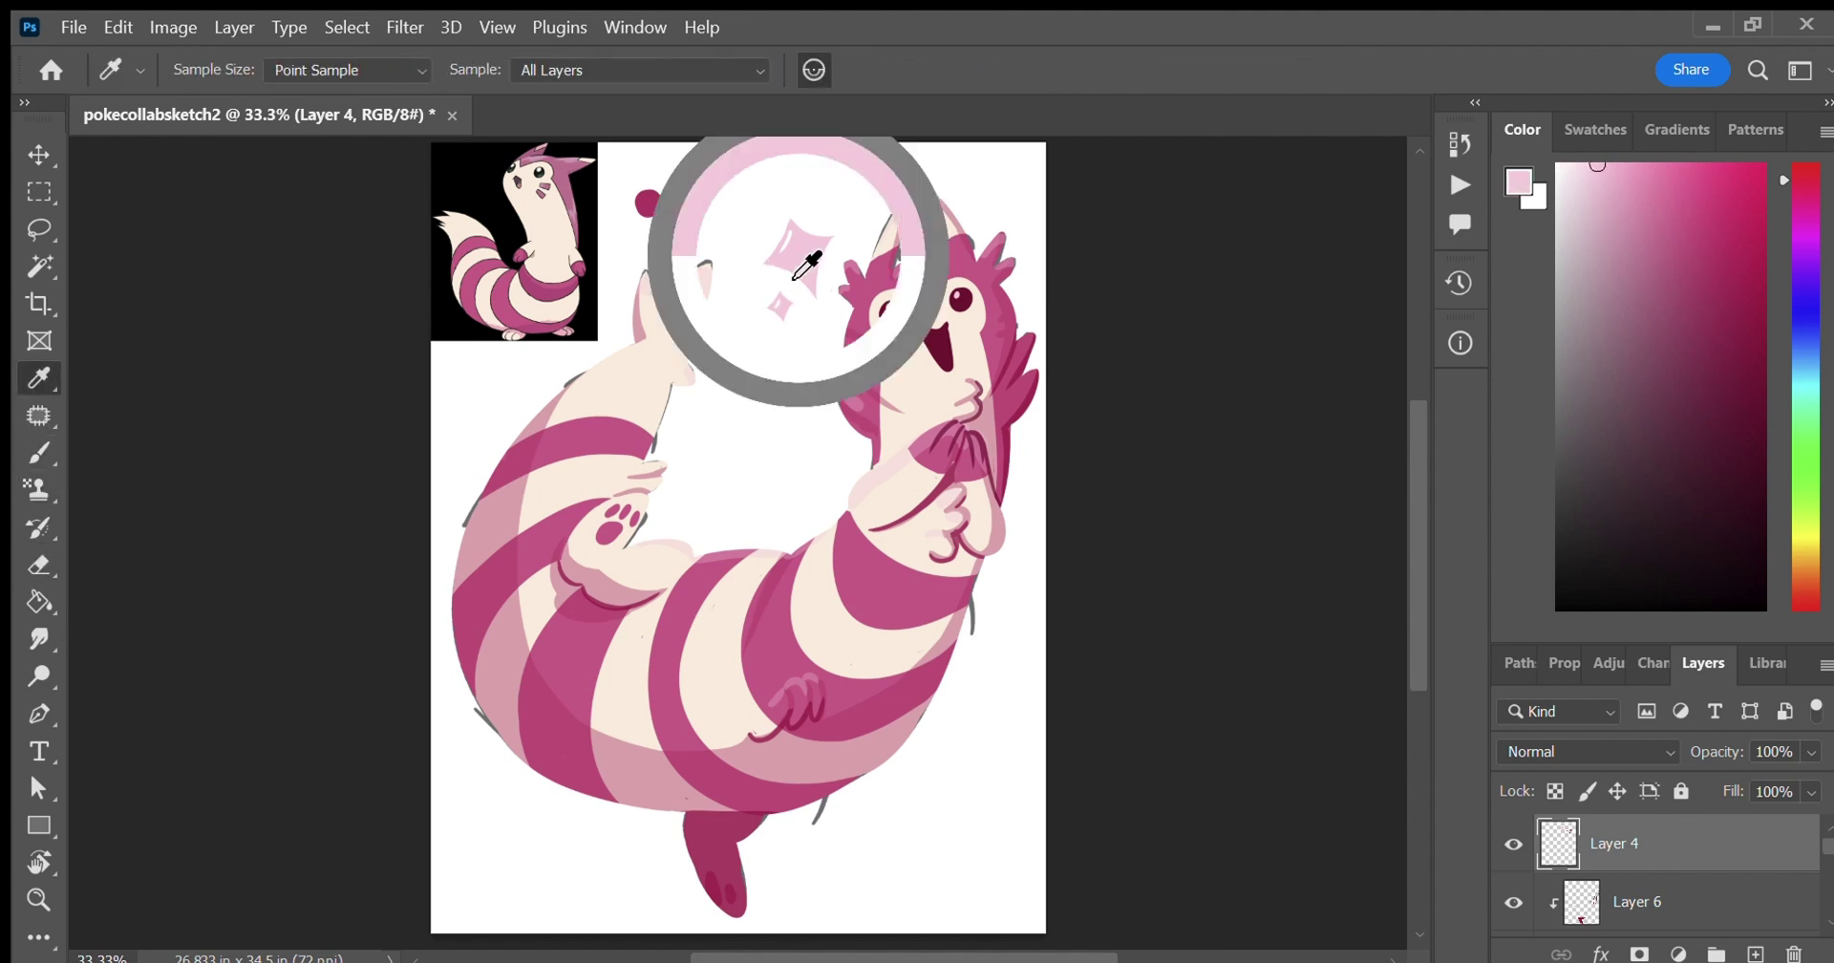
key("b")
mouse_move(738, 282)
left_mouse_down()
mouse_move(736, 313)
mouse_move(725, 298)
left_mouse_up()
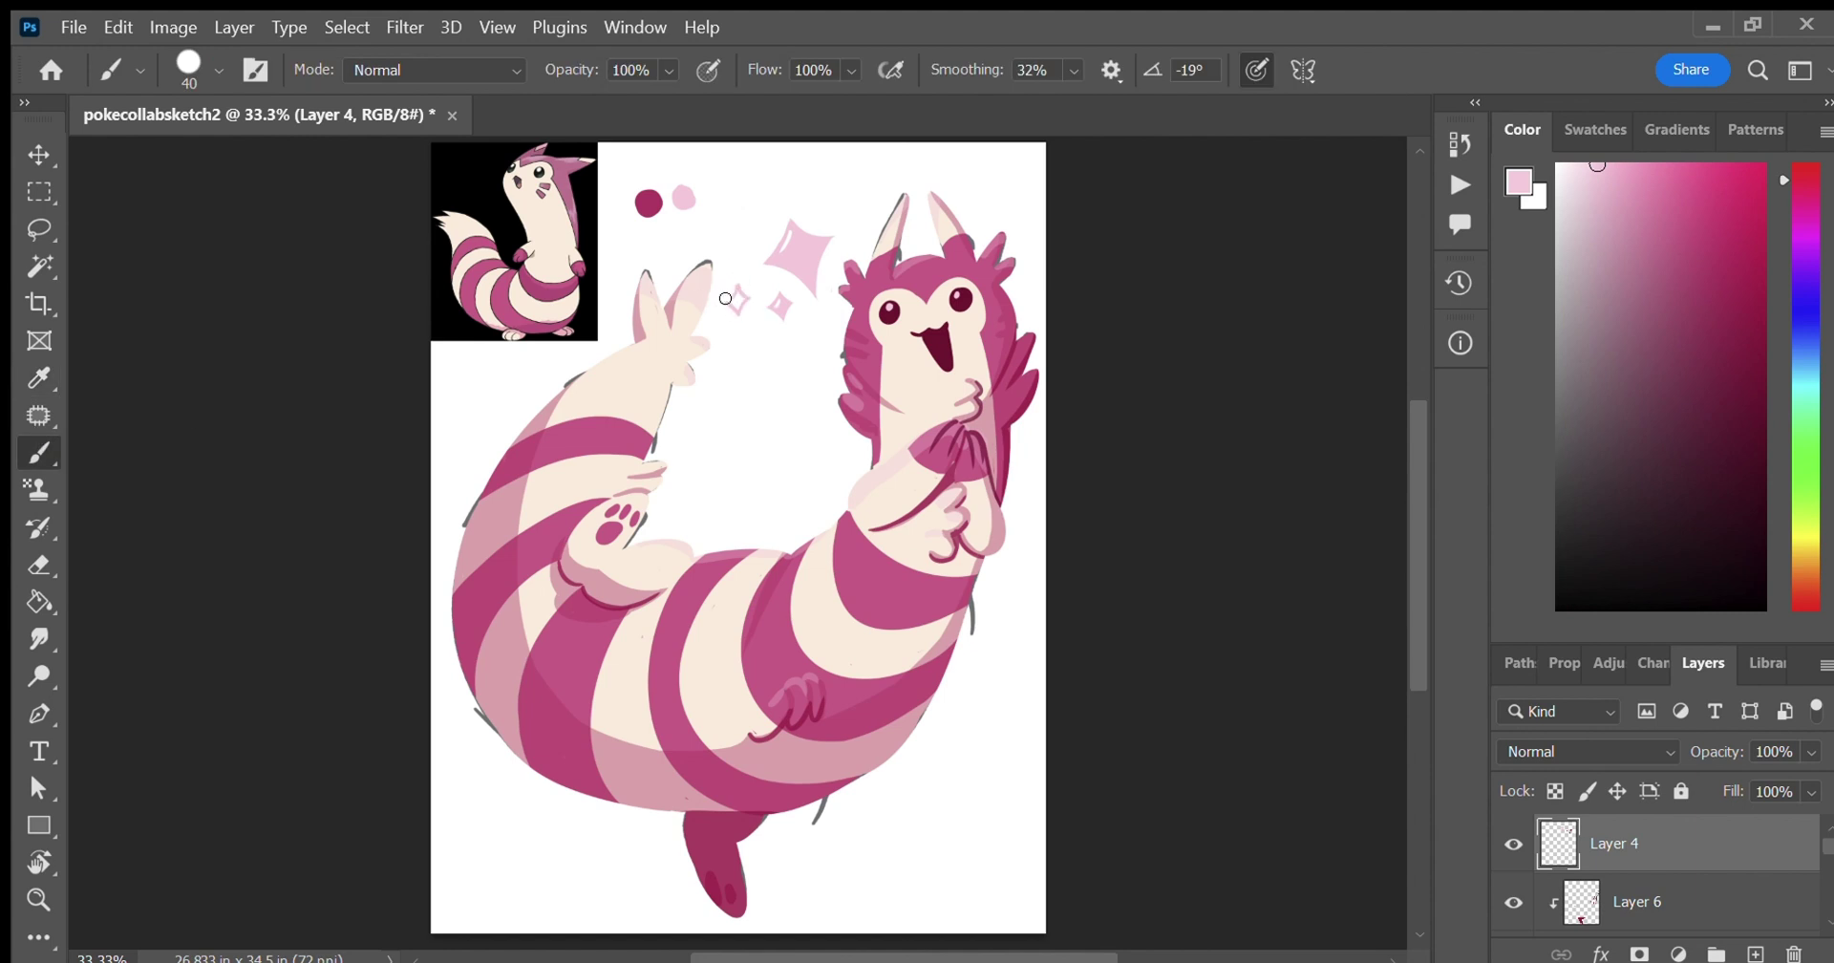
left_click(40, 565)
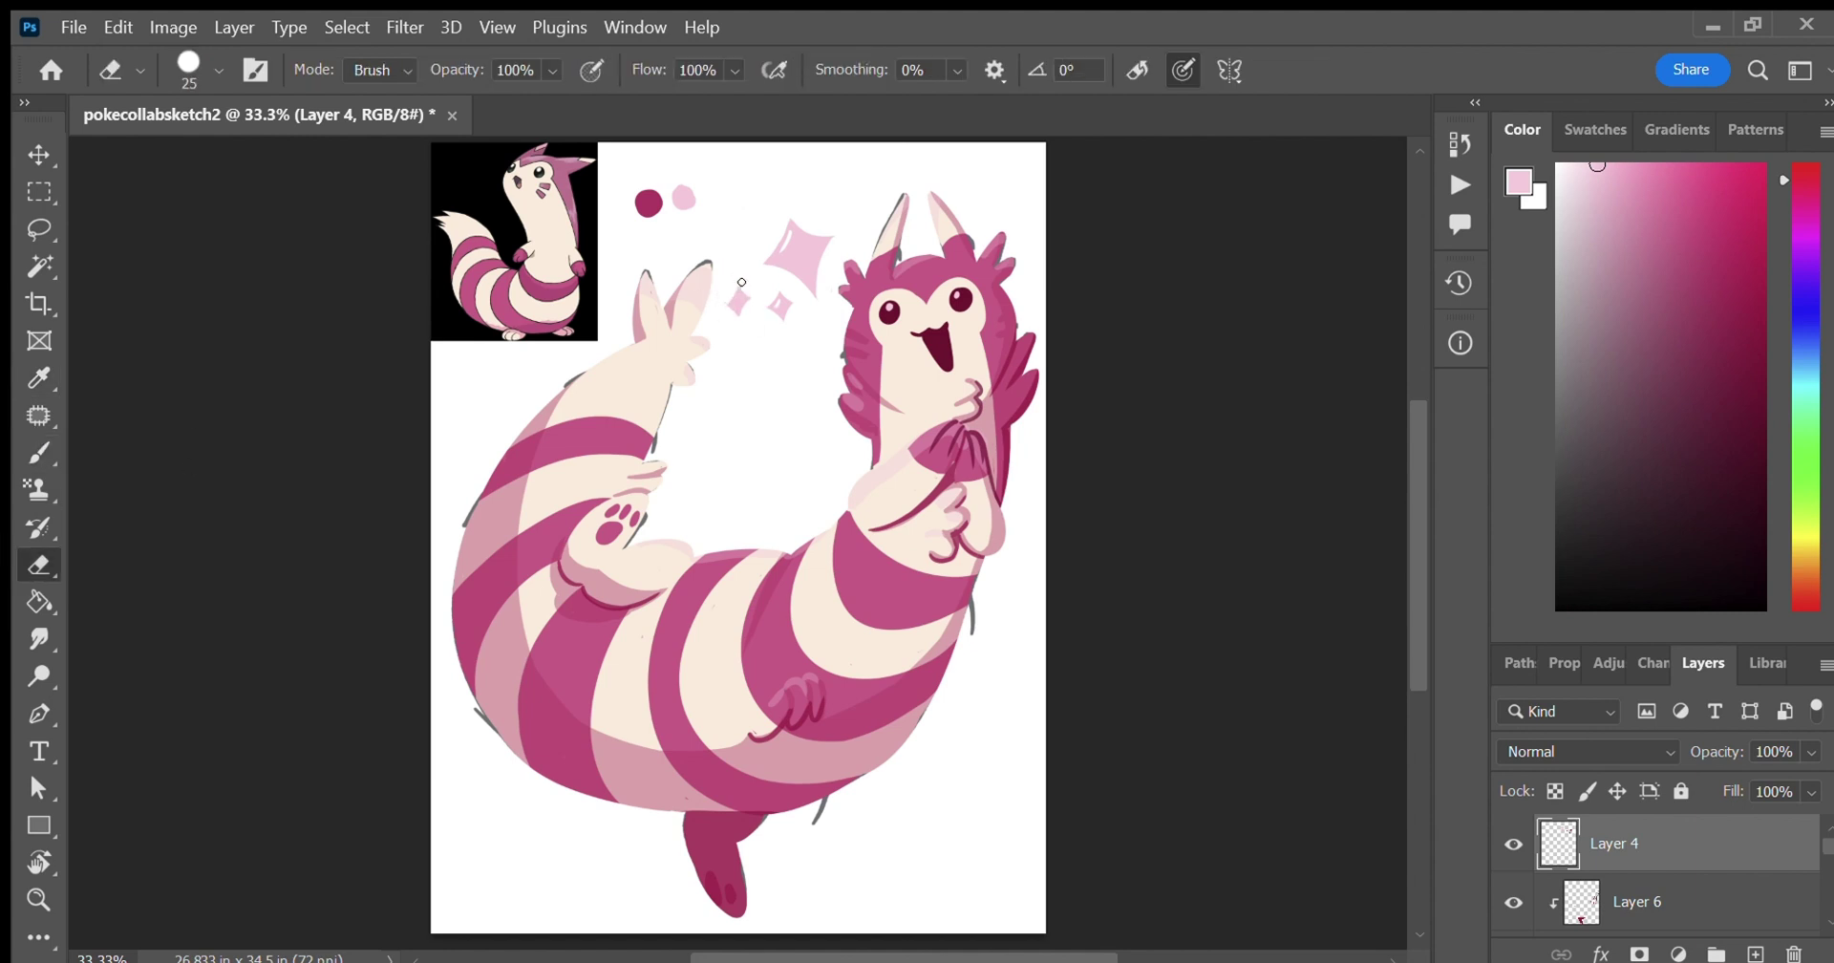
left_click(39, 453)
left_click(258, 474, "alt")
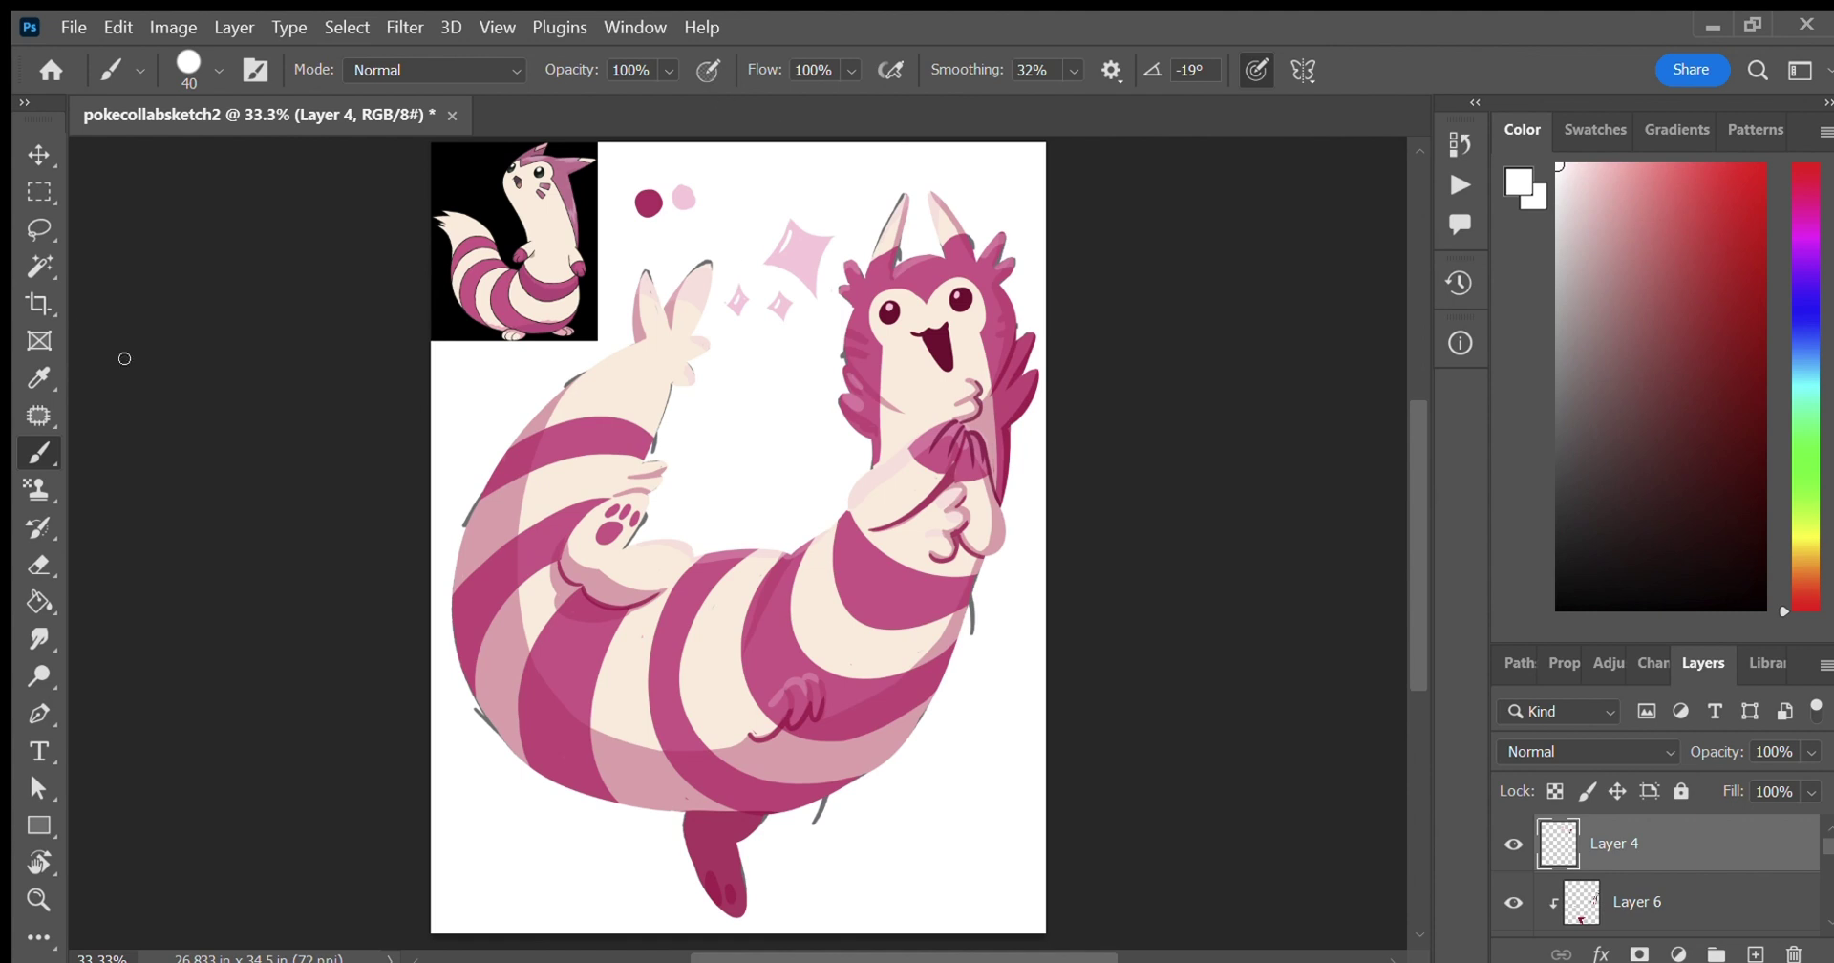
Lasso the small sparkle nearest the tail tip and move it slightly closer to the other two.
left_click(39, 230)
mouse_move(747, 275)
left_mouse_down()
mouse_move(737, 307)
mouse_move(745, 277)
mouse_move(760, 289)
mouse_move(737, 291)
mouse_move(762, 292)
mouse_move(744, 283)
left_mouse_up()
left_click(39, 155)
key("ctrl+d")
Repaint the moved sparkle in pink with a white highlight on Layer 4, and sample the large sparkle's pale pink again.
left_click(40, 565)
left_click(39, 453)
left_click(684, 197, "alt")
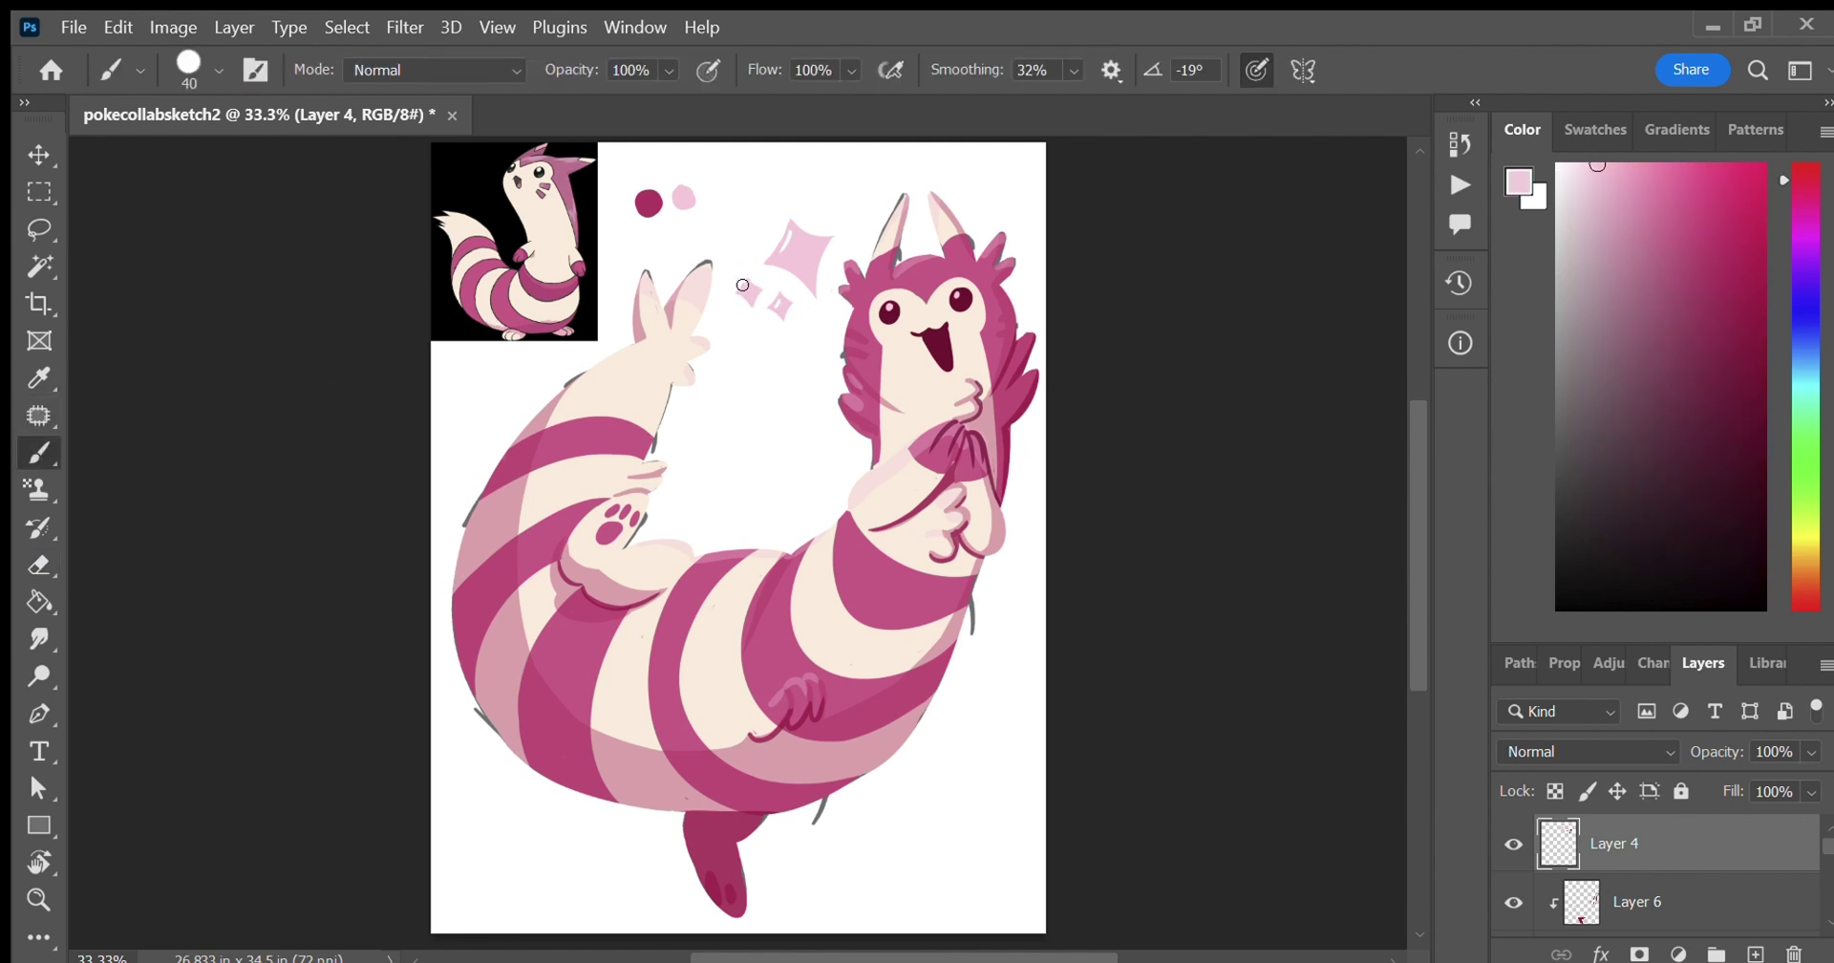
key("e")
left_click(752, 273, "ctrl")
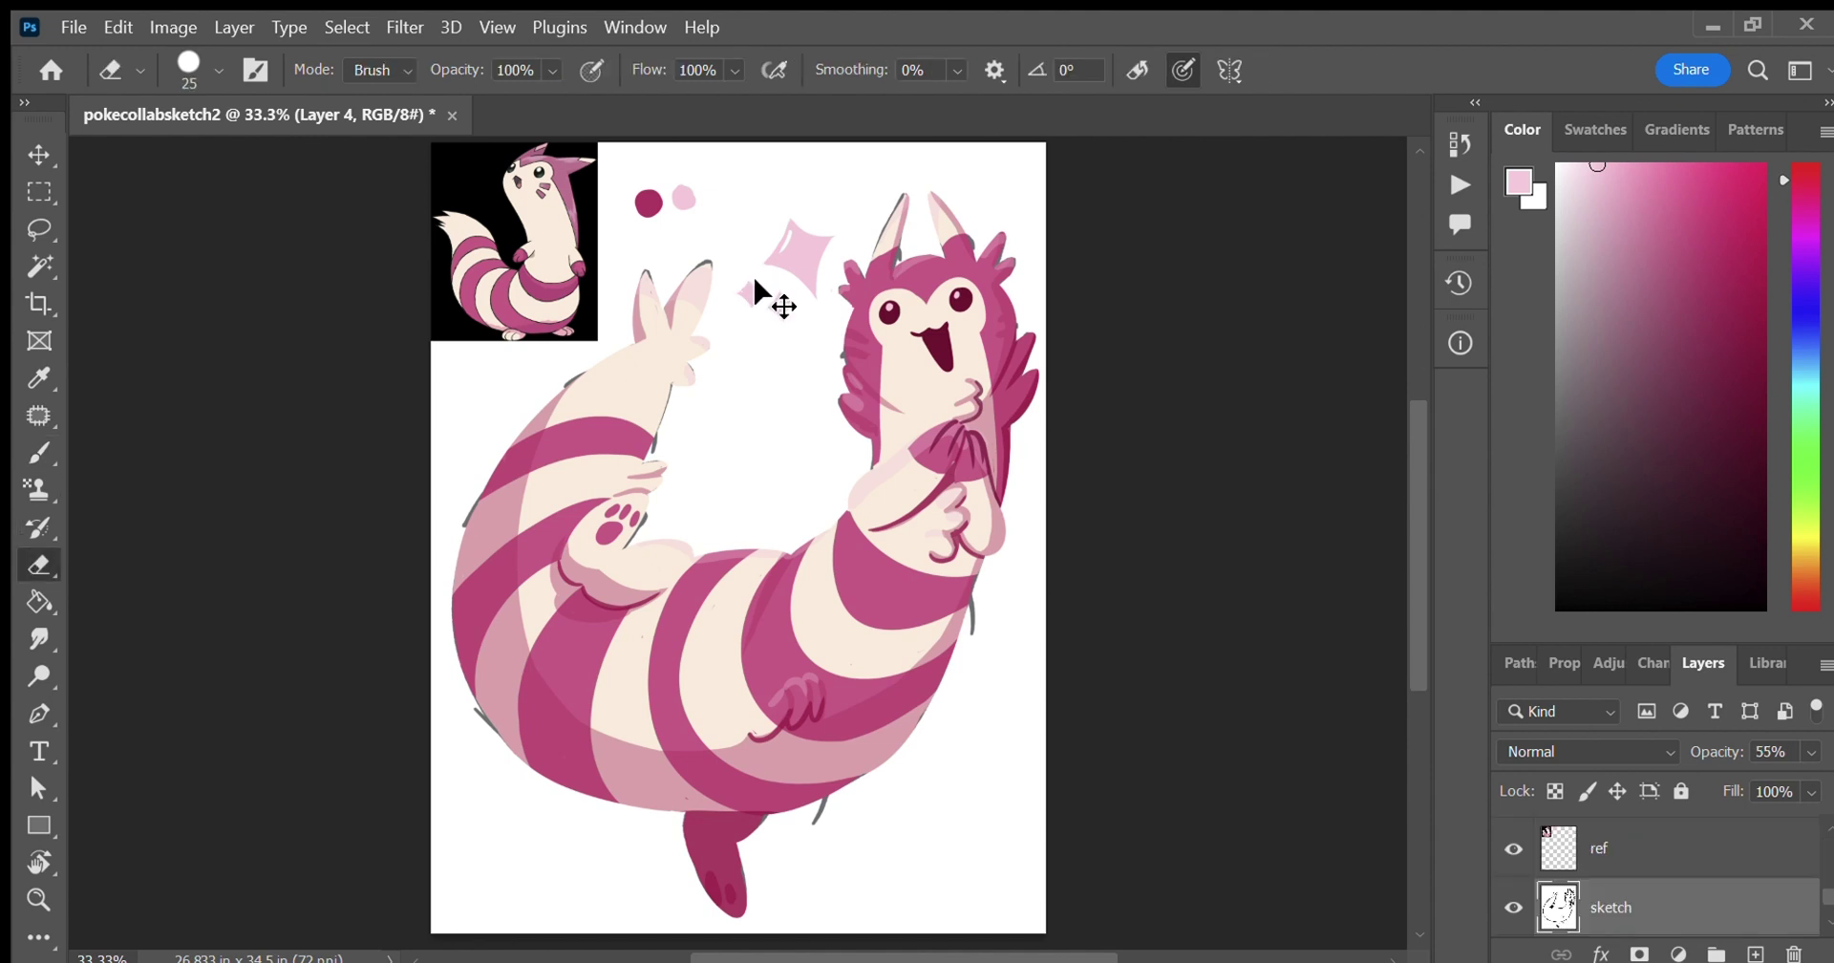
scroll(1768, 869, "up", 3)
left_click(1758, 845)
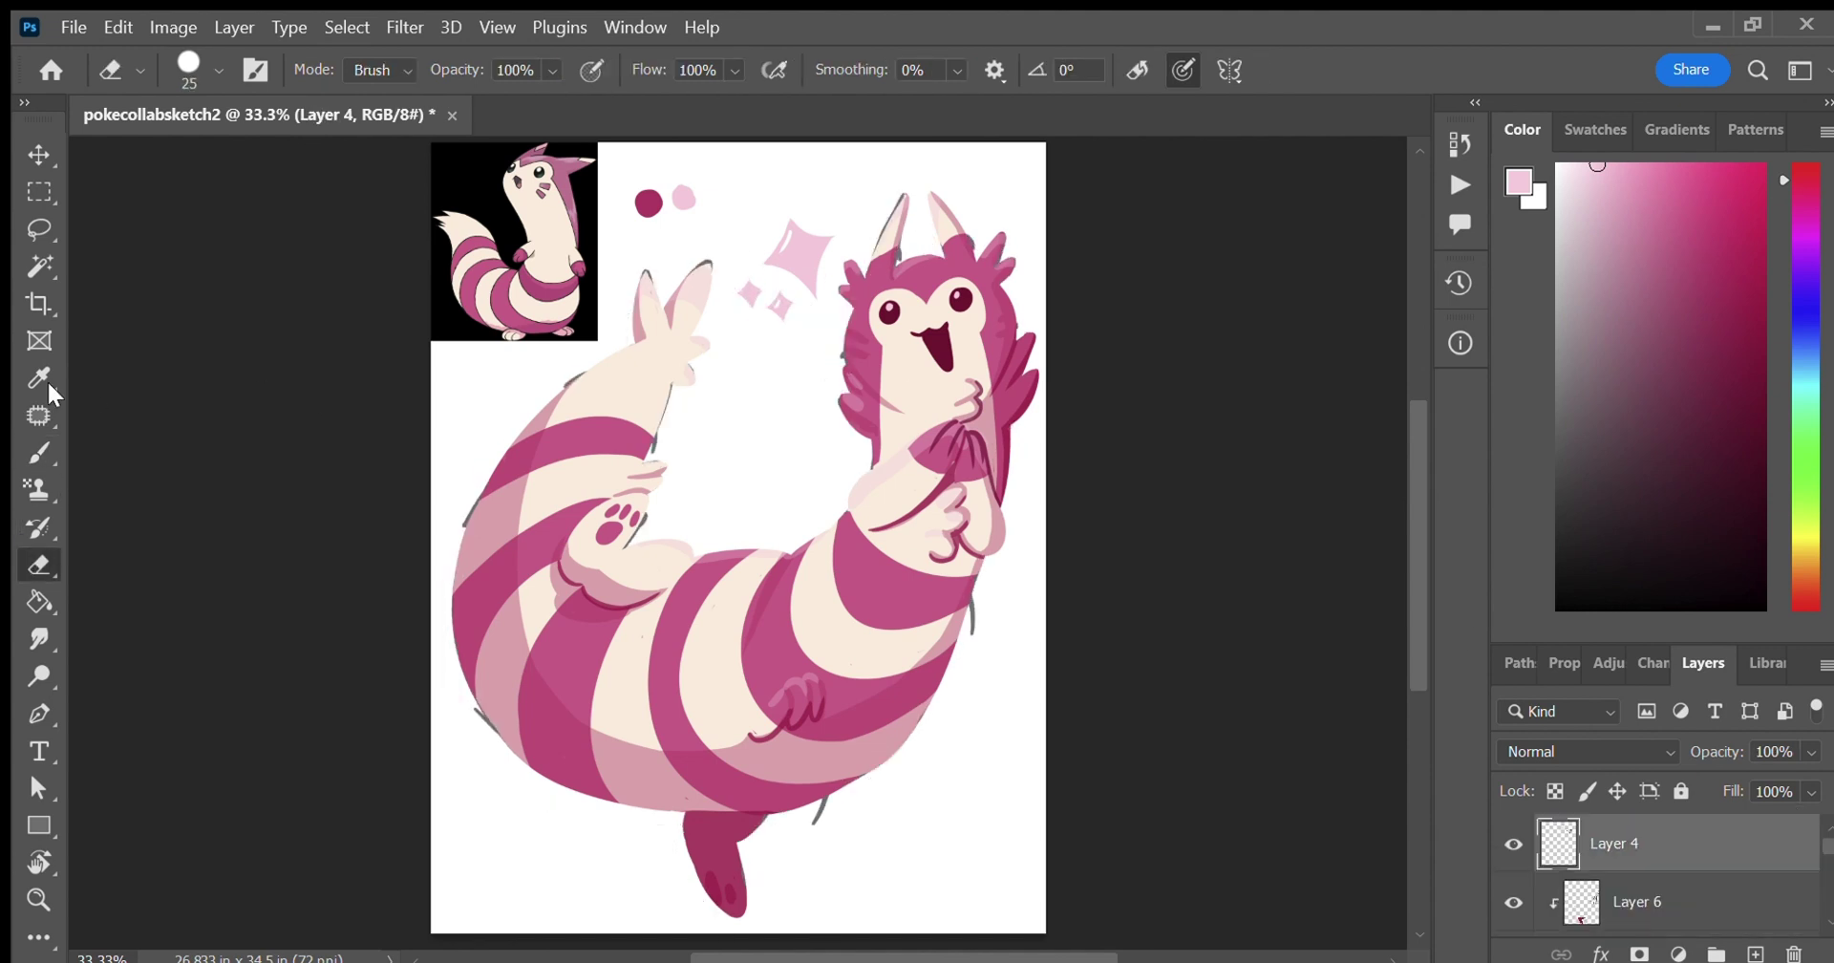
left_click(40, 453)
left_click(1557, 164)
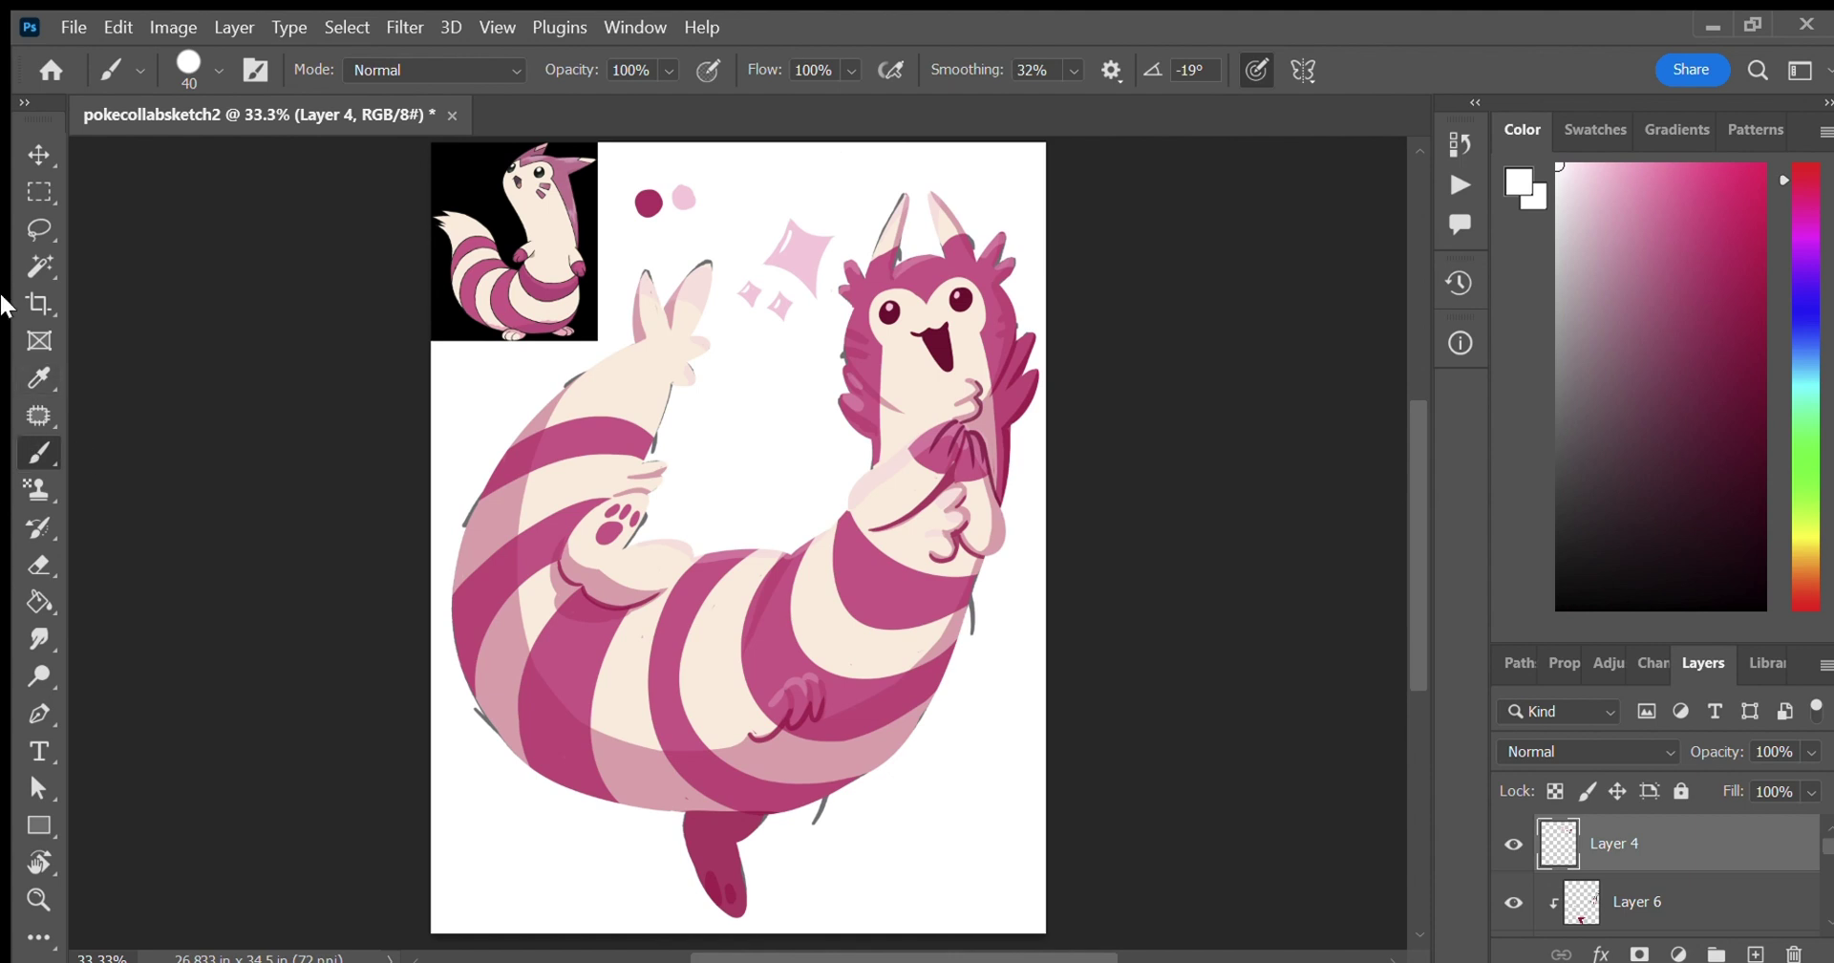
left_click(777, 255, "alt")
Try painting a pale pink sparkle below the body near the standing leg and undo its strokes.
mouse_move(866, 808)
left_mouse_down()
mouse_move(884, 768)
mouse_move(908, 807)
left_mouse_up()
key("ctrl+z")
mouse_move(864, 810)
left_mouse_down()
mouse_move(883, 843)
mouse_move(887, 787)
mouse_move(907, 808)
mouse_move(874, 802)
mouse_move(884, 791)
mouse_move(902, 824)
mouse_move(934, 764)
mouse_move(968, 794)
mouse_move(931, 827)
mouse_move(959, 804)
mouse_move(919, 788)
left_mouse_up()
key("e")
key("b")
key("ctrl+z")
key("ctrl+z")
key("ctrl+z")
key("ctrl+z")
key("ctrl+z")
key("ctrl+z")
key("ctrl+z")
key("ctrl+z")
Paint a large pale pink four-pointed sparkle with a light highlight below the body, beside the standing leg.
left_click_drag(919, 789, 925, 823)
mouse_move(873, 805)
left_mouse_down()
mouse_move(914, 784)
mouse_move(867, 867)
mouse_move(944, 821)
mouse_move(876, 847)
mouse_move(932, 786)
mouse_move(874, 807)
mouse_move(876, 843)
mouse_move(916, 826)
left_mouse_up()
key("e")
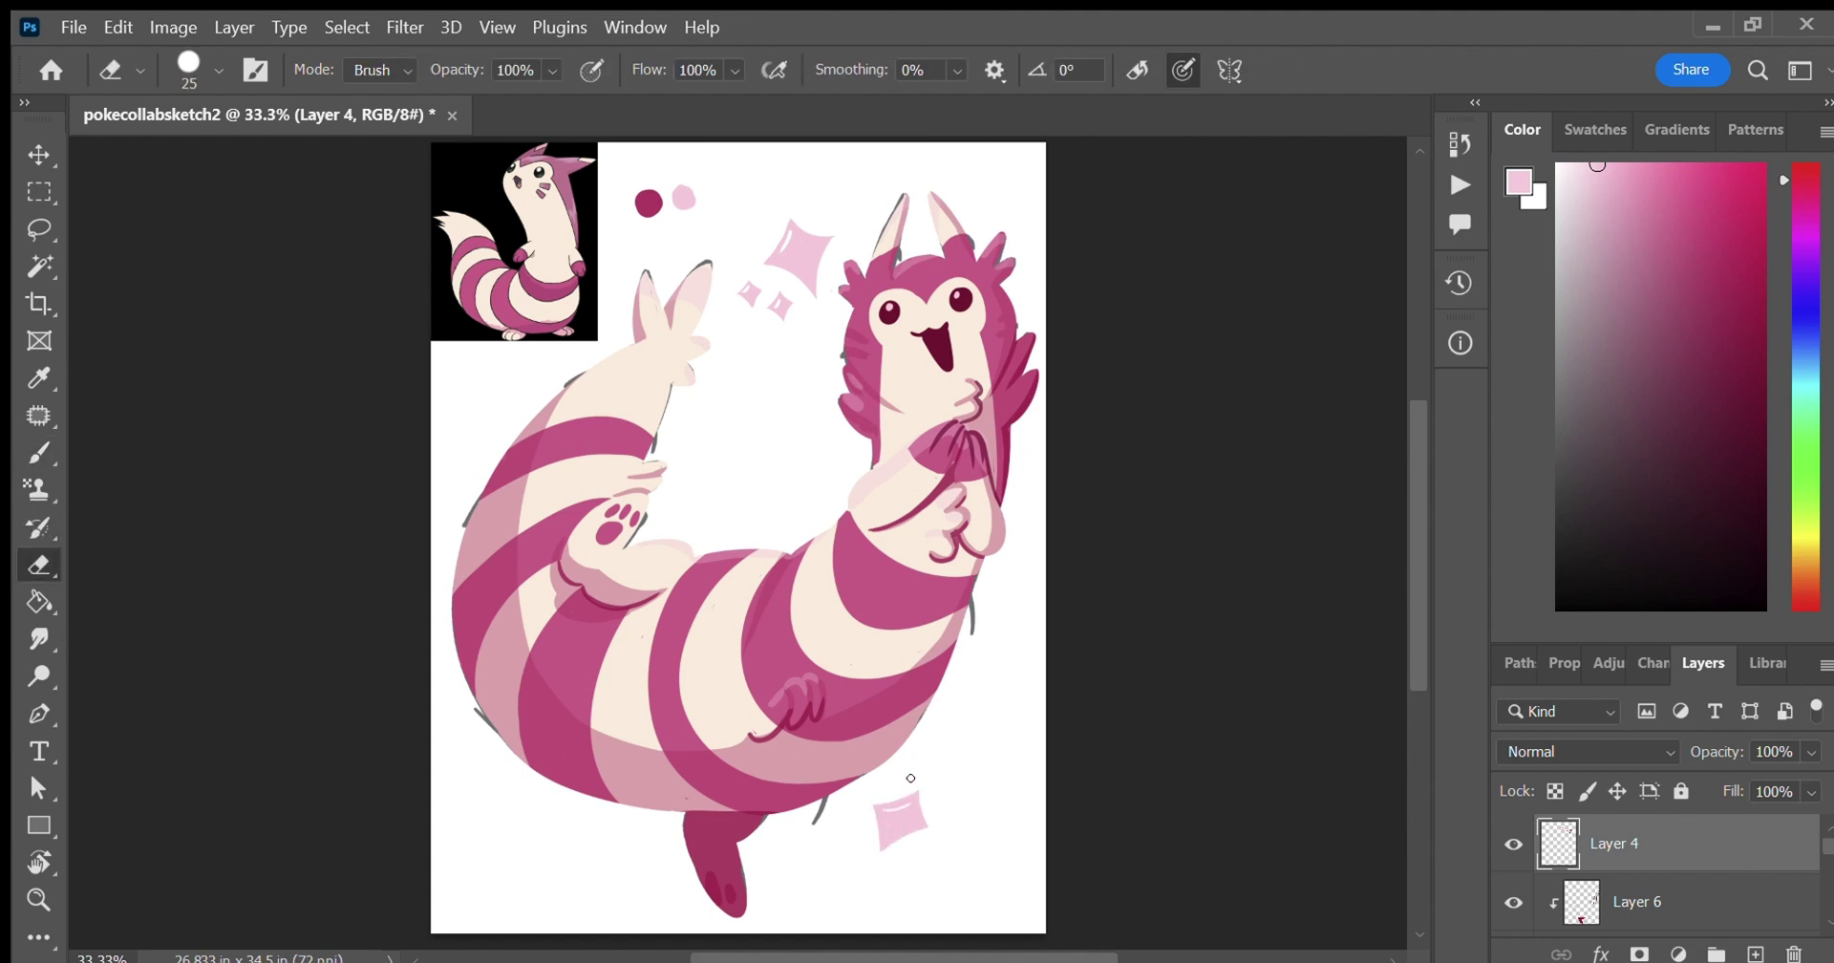
Add two smaller pink sparkles around the large lower one, one toward the leg and a tiny one beneath it.
left_click(45, 458)
mouse_move(851, 829)
left_mouse_down()
mouse_move(836, 850)
mouse_move(856, 851)
mouse_move(843, 840)
left_mouse_up()
key("e")
key("b")
key("e")
key("b")
left_click_drag(905, 849, 915, 861)
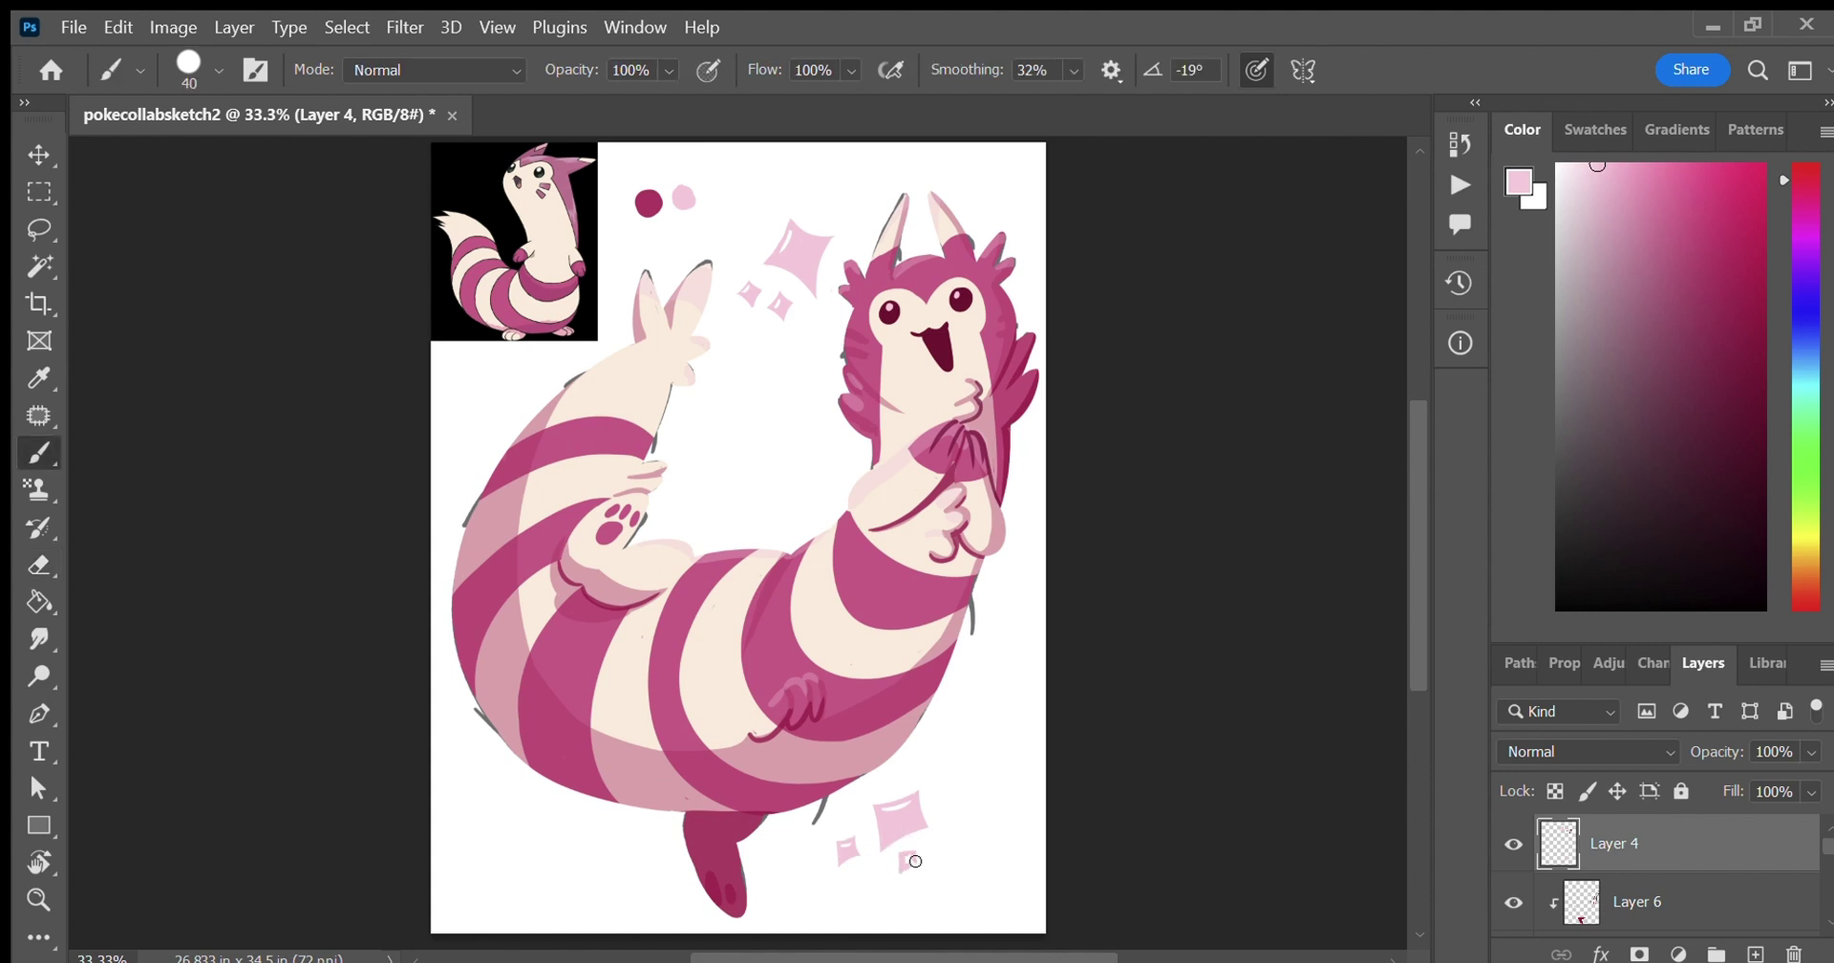
key("e")
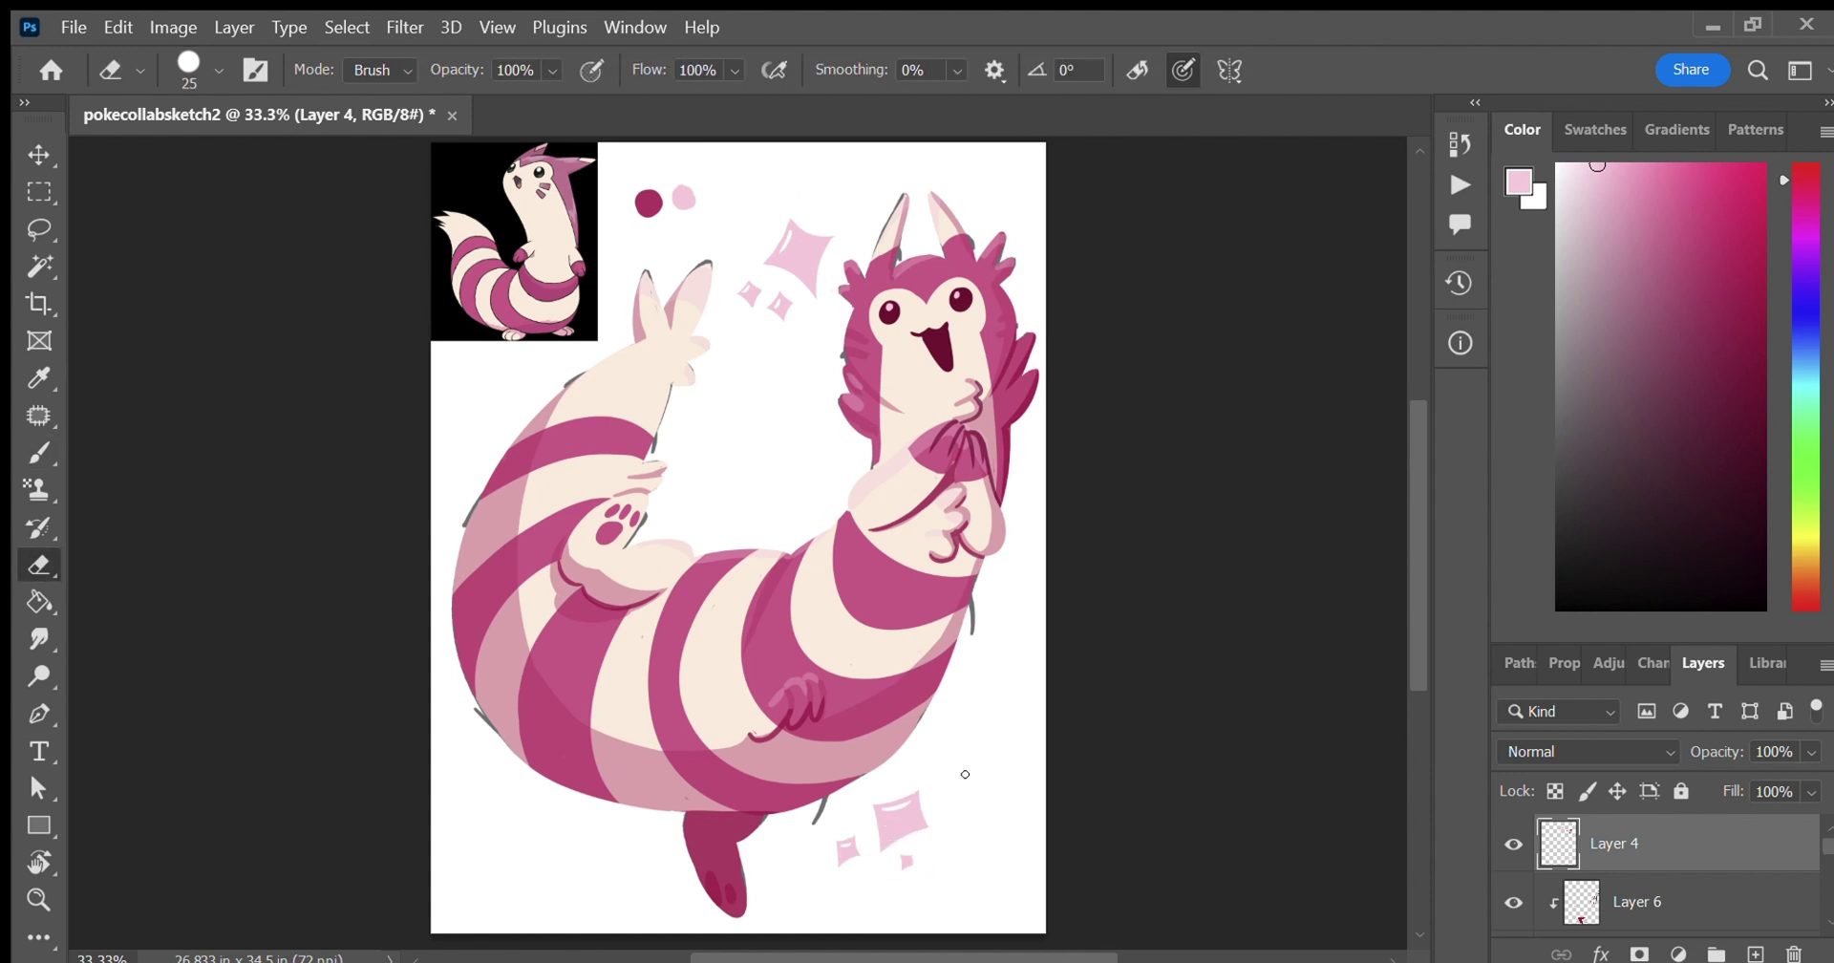
Paint another small pink sparkle at the bottom of the cluster beside the standing leg and trim its edges.
key("b")
key("e")
key("b")
left_click_drag(881, 856, 874, 871)
key("e")
Paint a cluster of three small pink sparkles in the gap between the raised foot and the arm, refining their points.
key("b")
mouse_move(704, 511)
left_mouse_down()
mouse_move(720, 489)
mouse_move(724, 518)
mouse_move(752, 500)
mouse_move(747, 518)
left_mouse_up()
key("e")
key("b")
key("e")
key("b")
Paint a medium pink sparkle and a smaller companion below the tail's base, opposite the other lower cluster, and trim both.
mouse_move(530, 806)
left_mouse_down()
mouse_move(536, 839)
mouse_move(554, 823)
mouse_move(528, 811)
mouse_move(522, 838)
left_mouse_up()
key("e")
left_click_drag(570, 828, 561, 867)
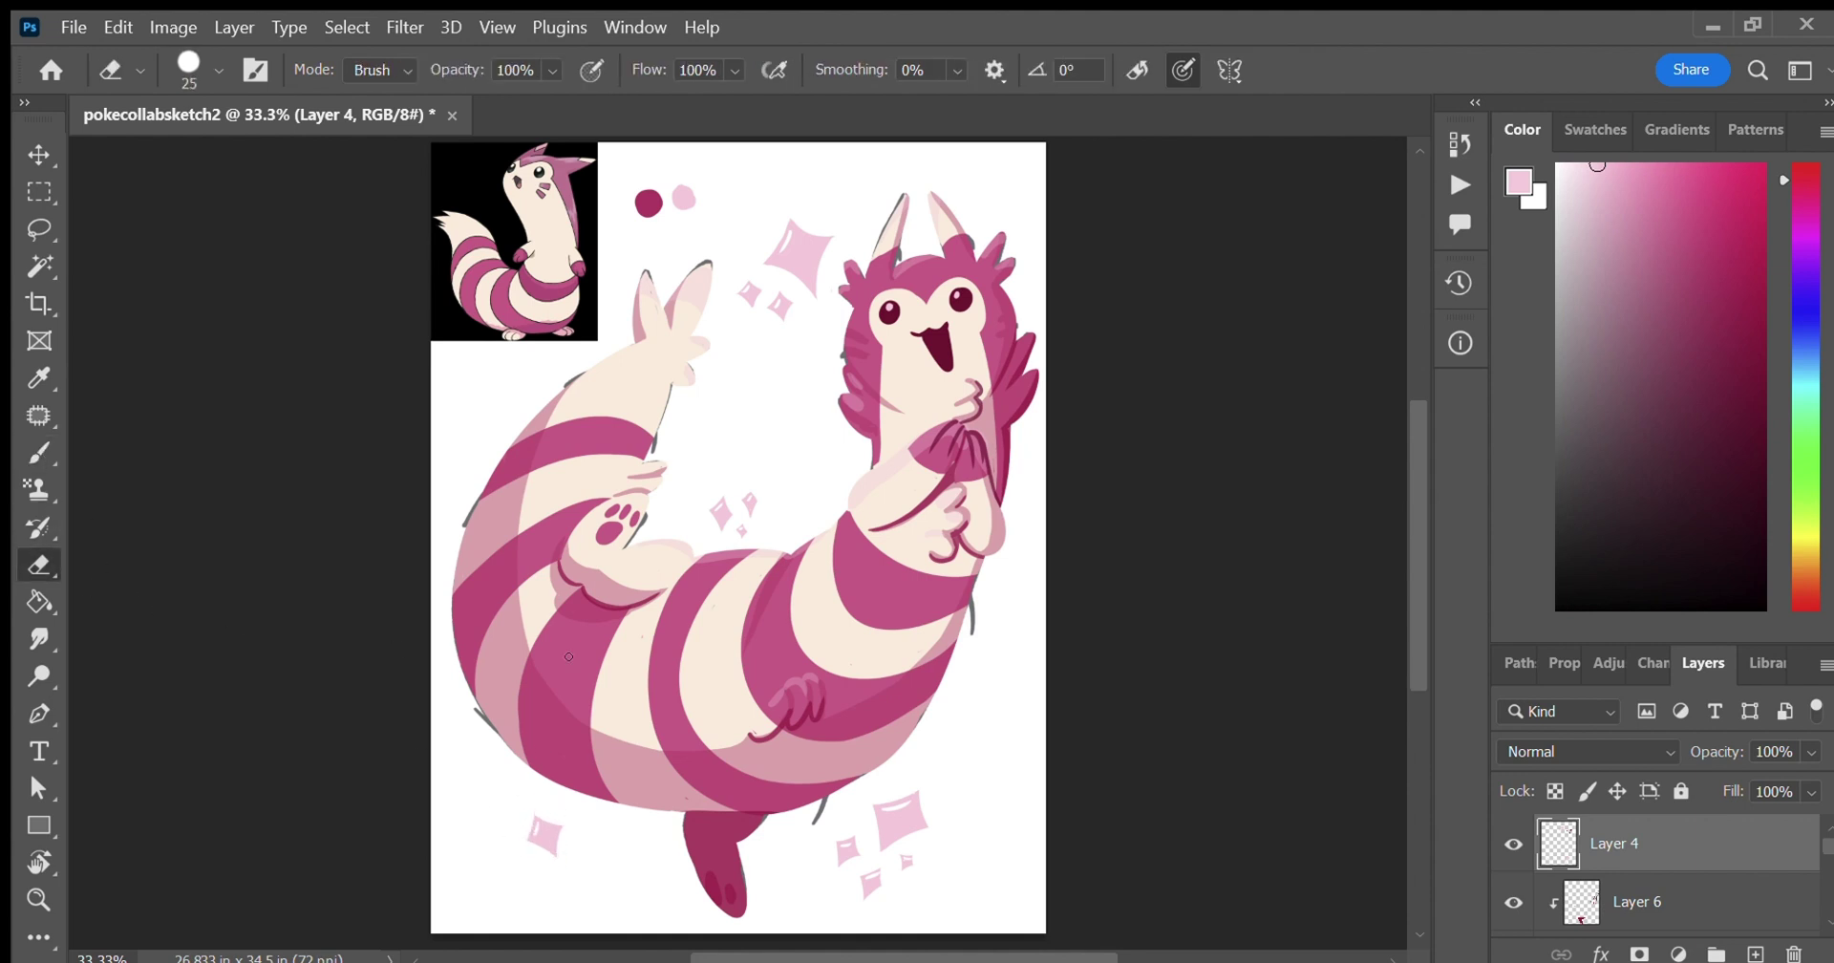
key("b")
left_click_drag(580, 845, 592, 866)
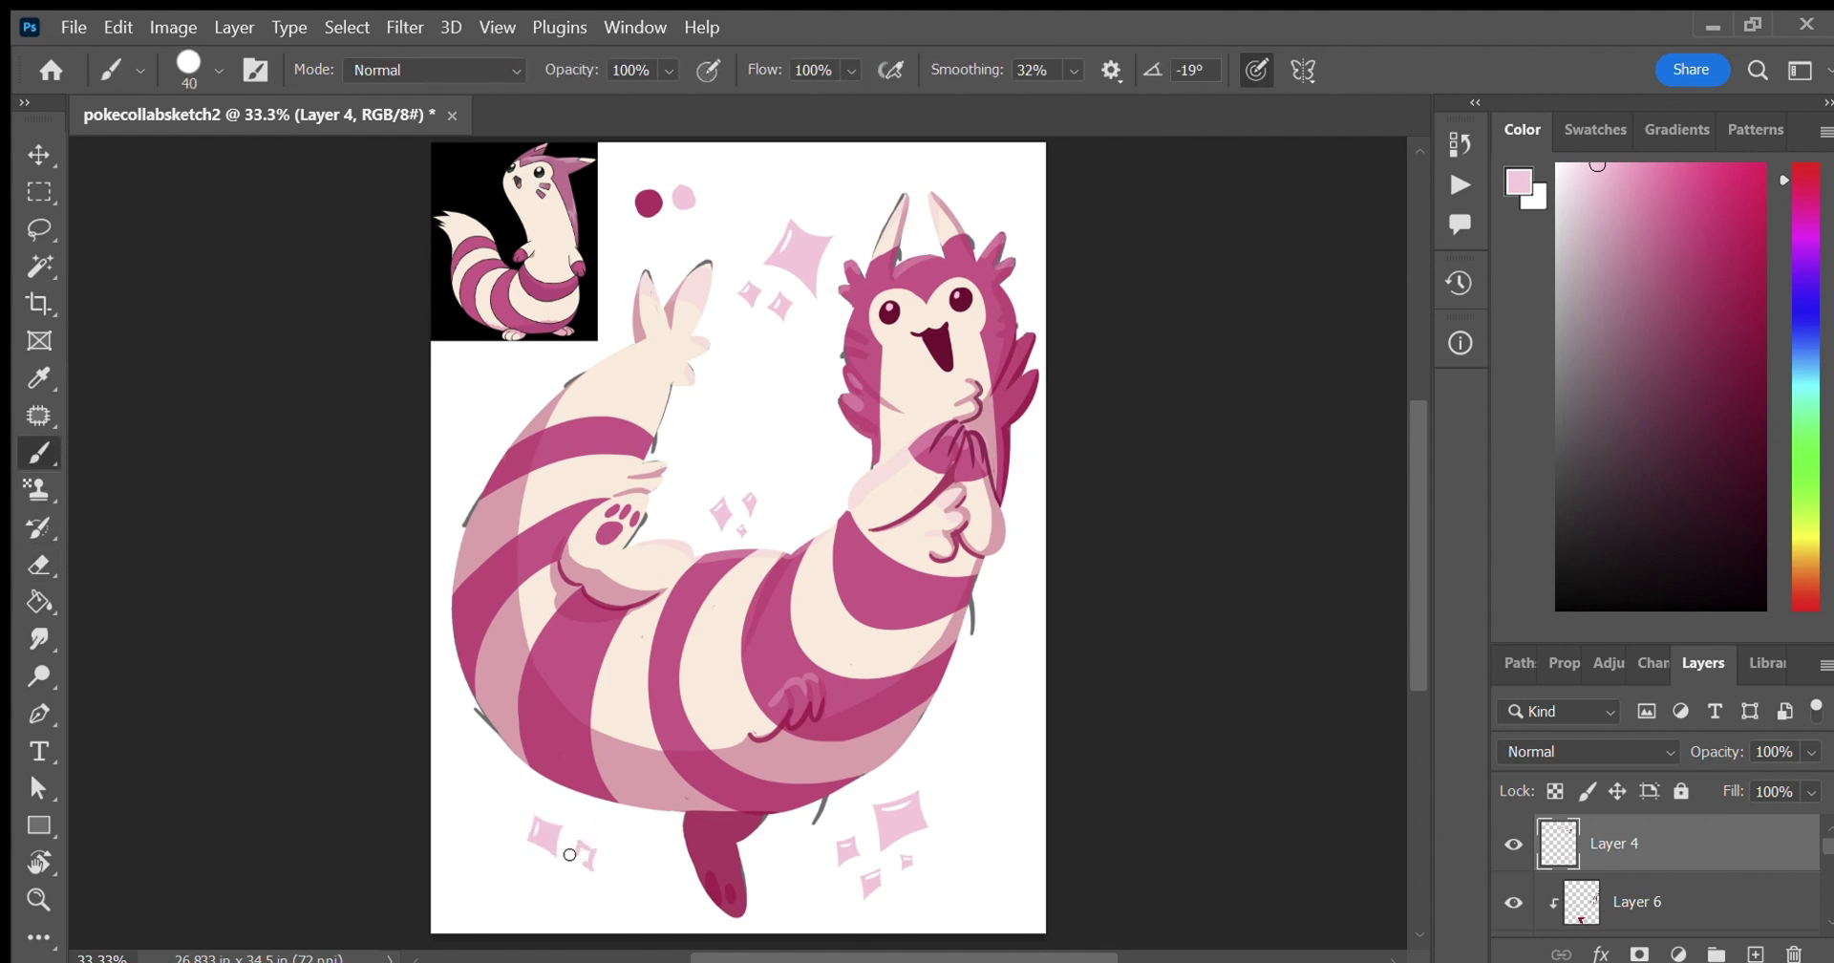
left_click(60, 571)
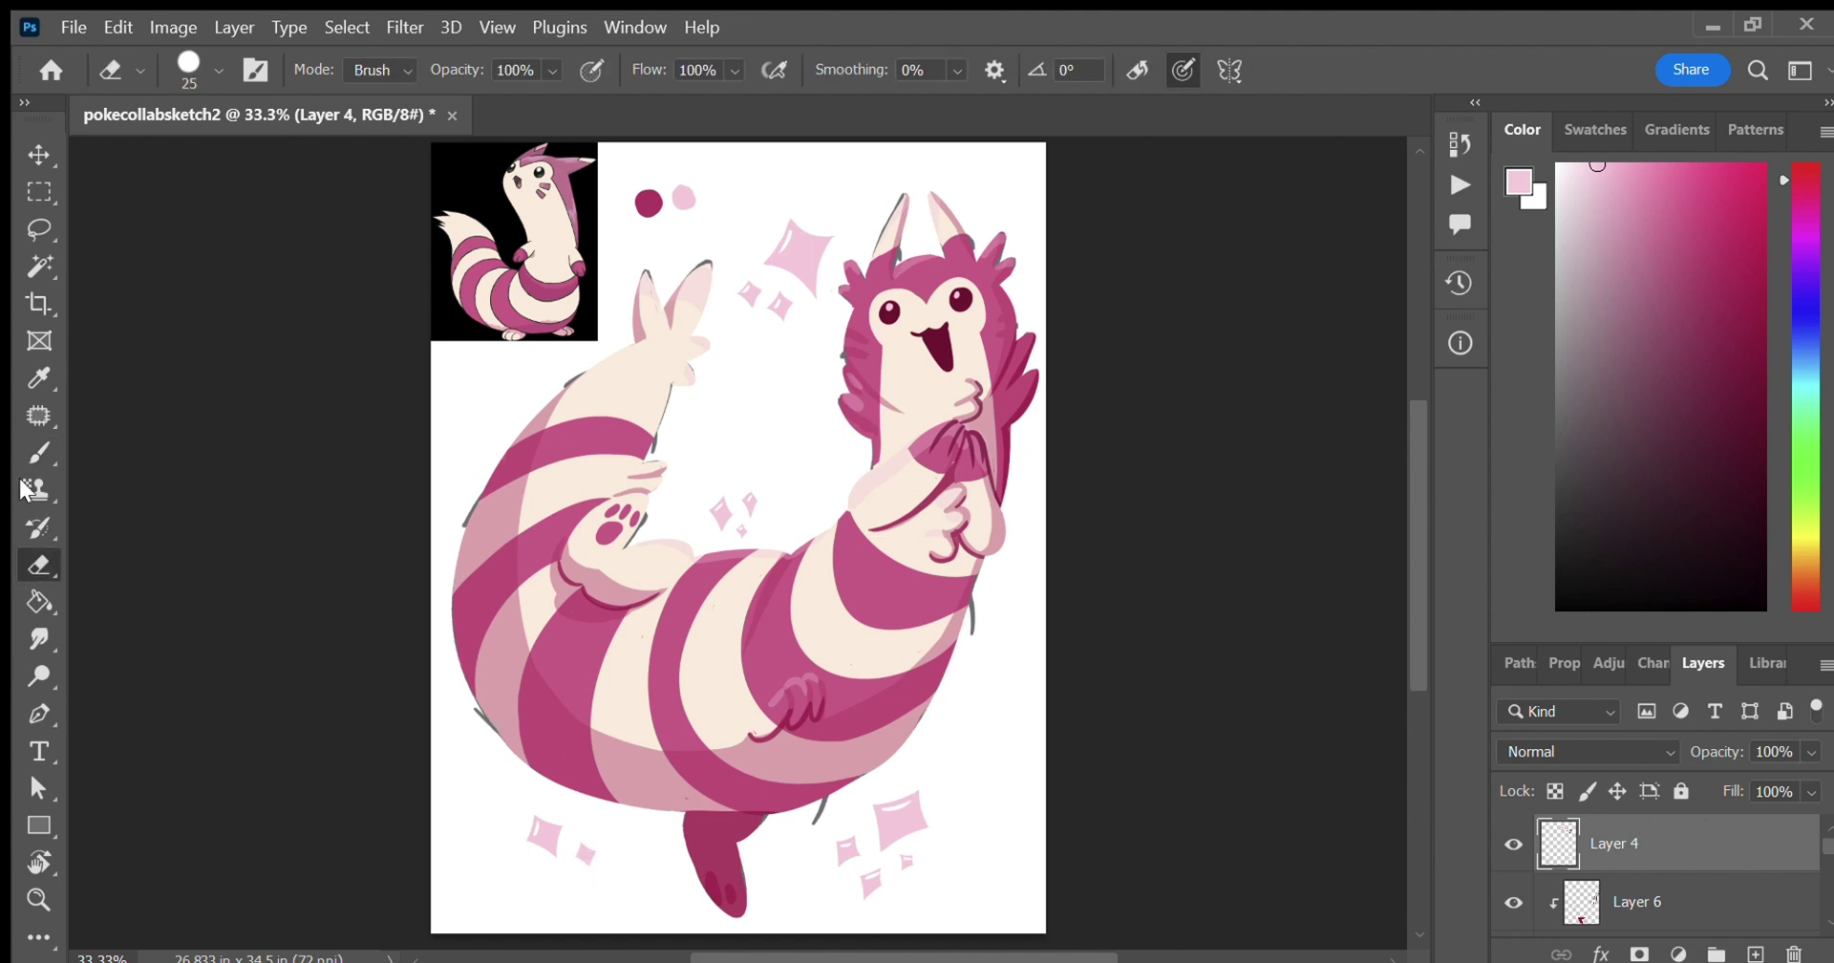
Hide the sketch layer so only the painted colours and the reference image stay displayed.
key("b")
key("e")
scroll(1567, 855, "down", 3)
scroll(1796, 845, "up", 3)
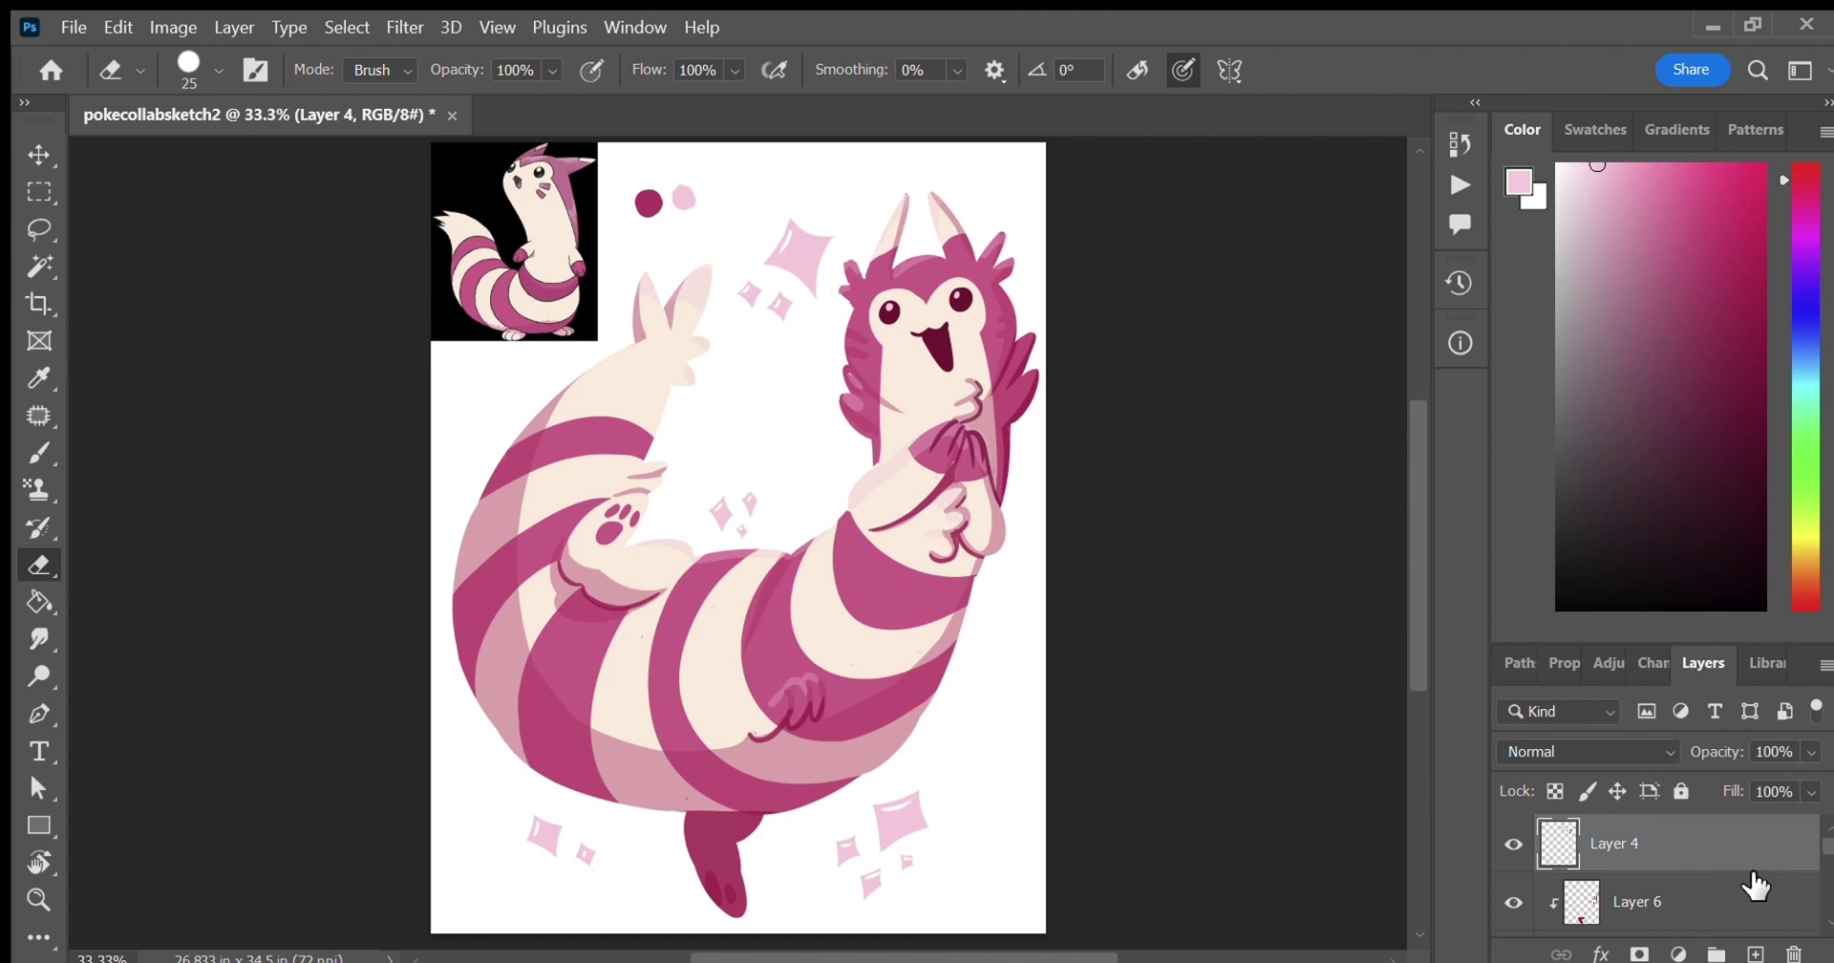
Paint dark maroon stripes on both cheeks on Layer 6, using the colour sampled from the open mouth.
left_click(1767, 898)
left_click(44, 382)
left_click(934, 350)
key("b")
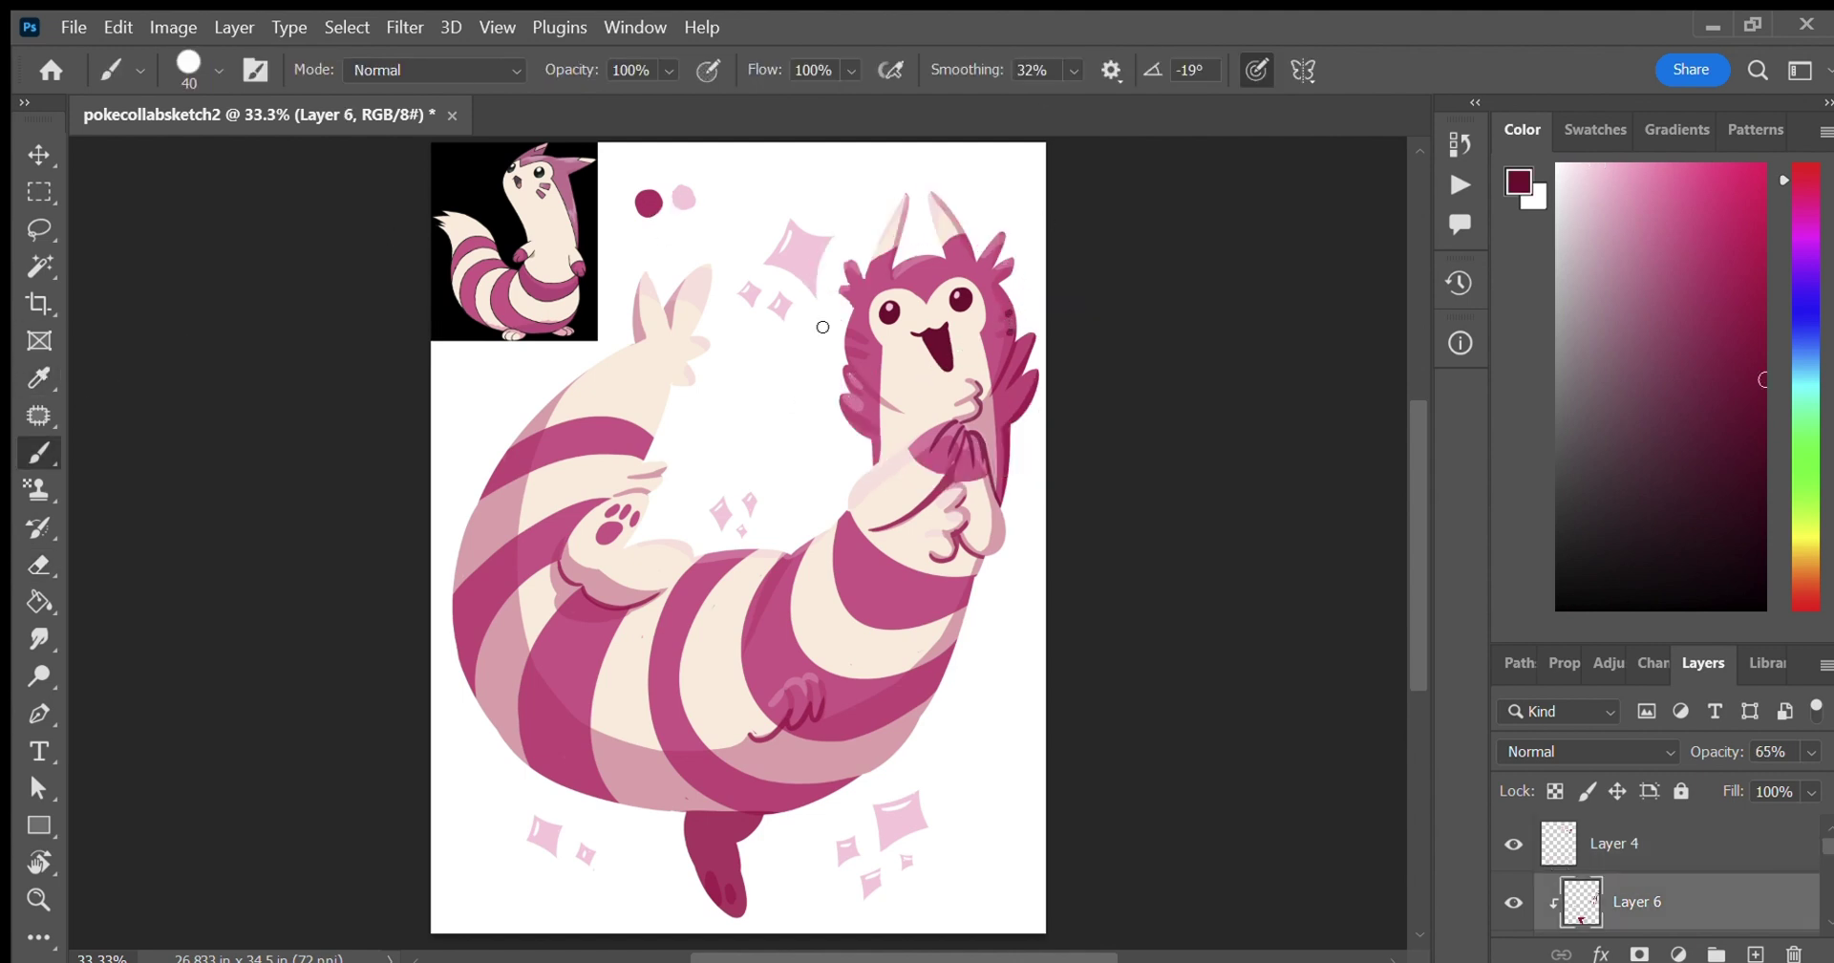
key("ctrl+z")
key("ctrl+z")
left_click_drag(1000, 337, 1012, 329)
left_click_drag(997, 322, 1014, 317)
Hide the ref layer and erase the two colour swatch dots from Layer 1.
scroll(1744, 893, "down", 5)
scroll(1672, 883, "up", 2)
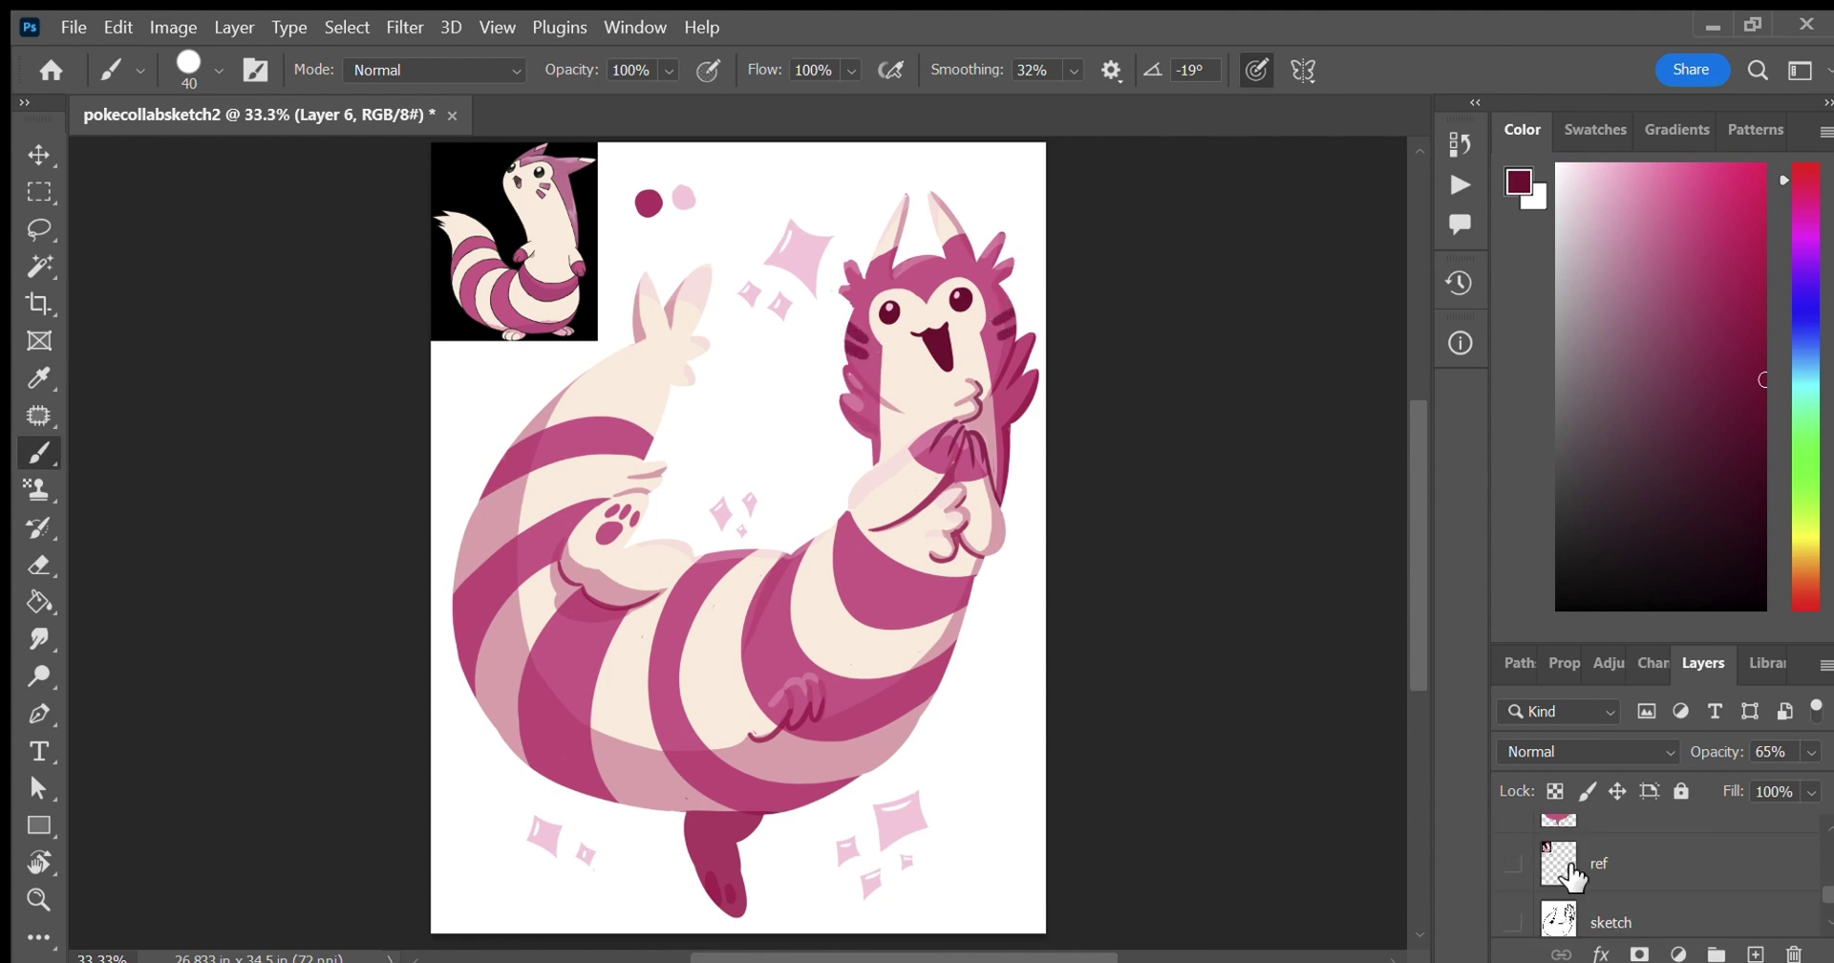
left_click(1513, 871)
left_click(1614, 848)
key("e")
mouse_move(635, 214)
left_mouse_down()
mouse_move(695, 198)
mouse_move(646, 172)
left_mouse_up()
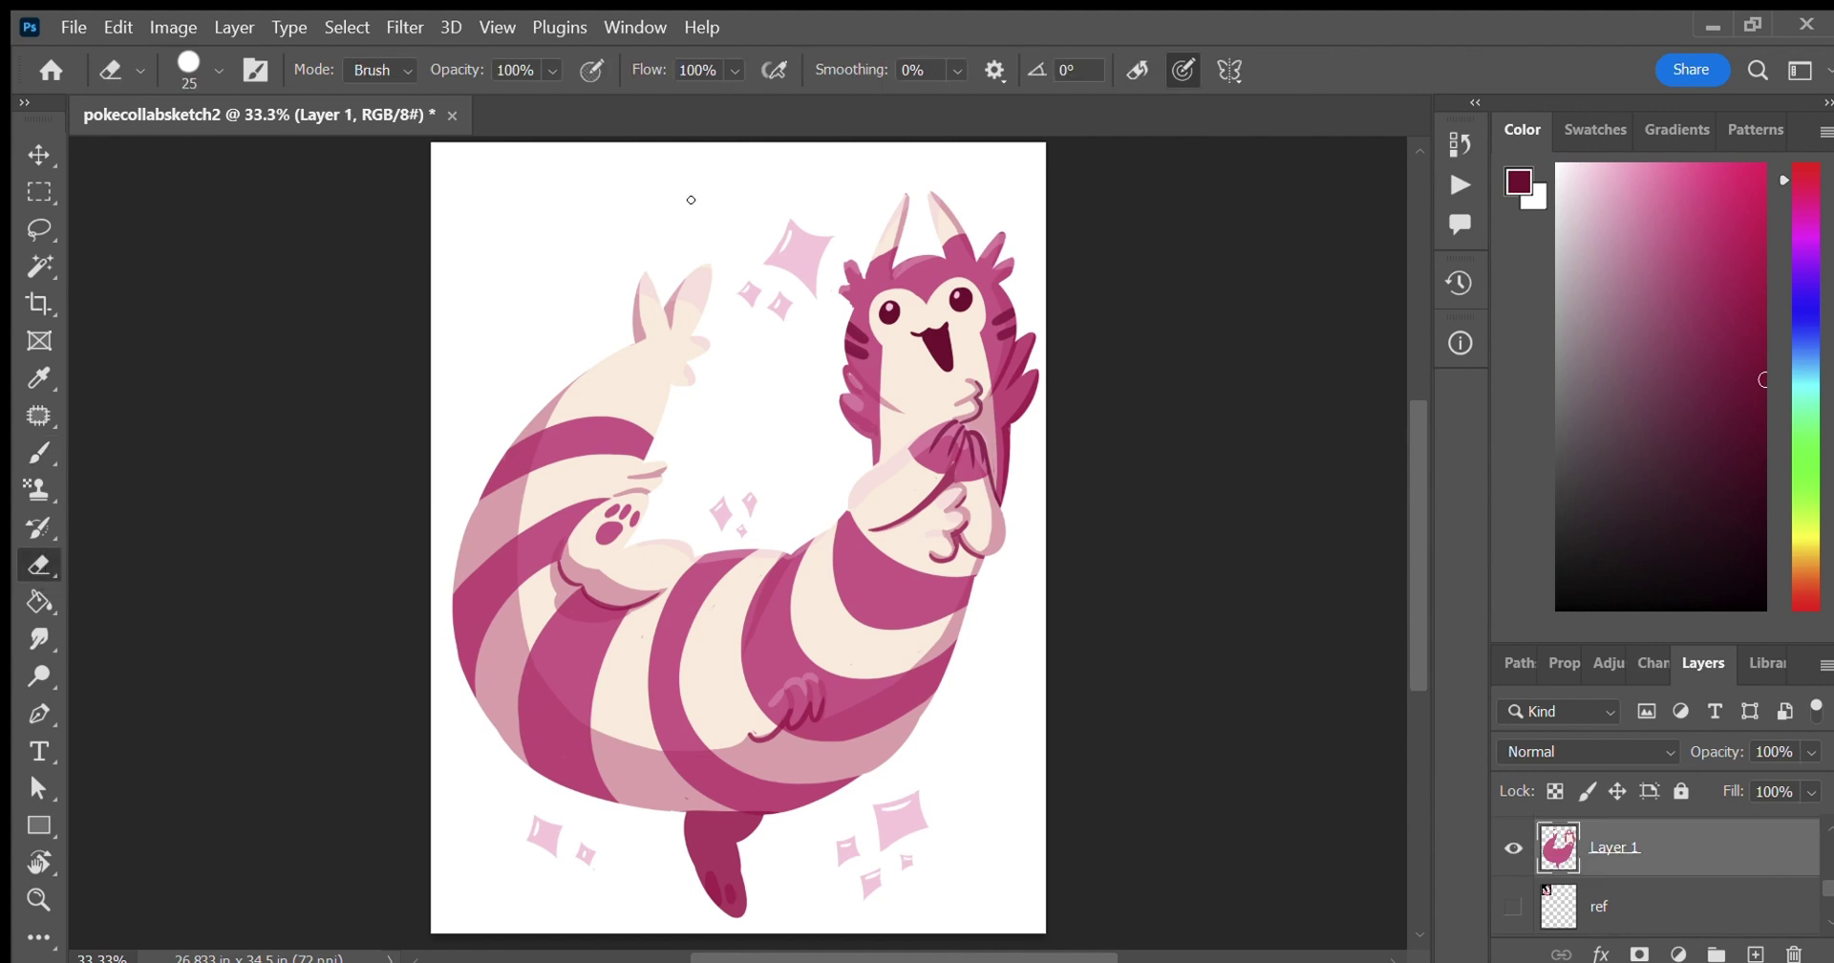
Paint a large light-pink sparkle on Layer 4 in the empty area beside the tail tip and refine it with the eraser.
left_click_drag(1830, 874, 1828, 836)
left_click(1748, 829)
left_click(39, 378)
left_click(799, 253)
key("b")
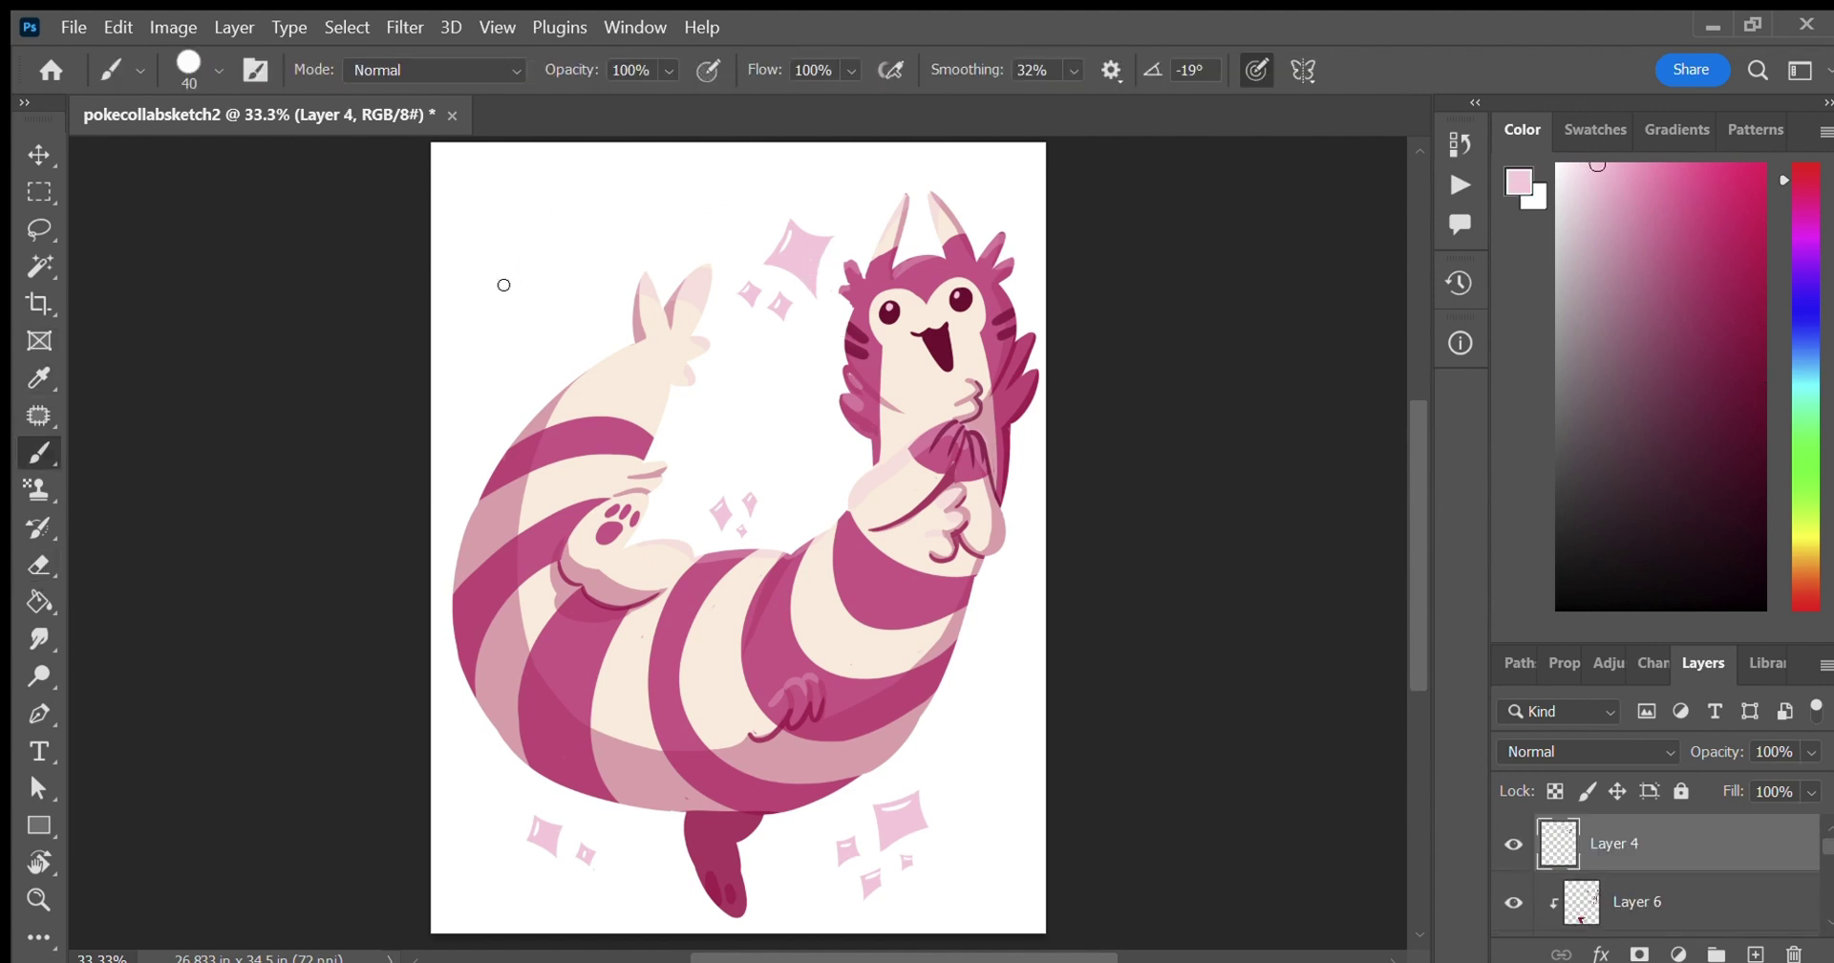
mouse_move(503, 285)
left_mouse_down()
mouse_move(552, 327)
mouse_move(571, 264)
mouse_move(538, 282)
left_mouse_up()
key("e")
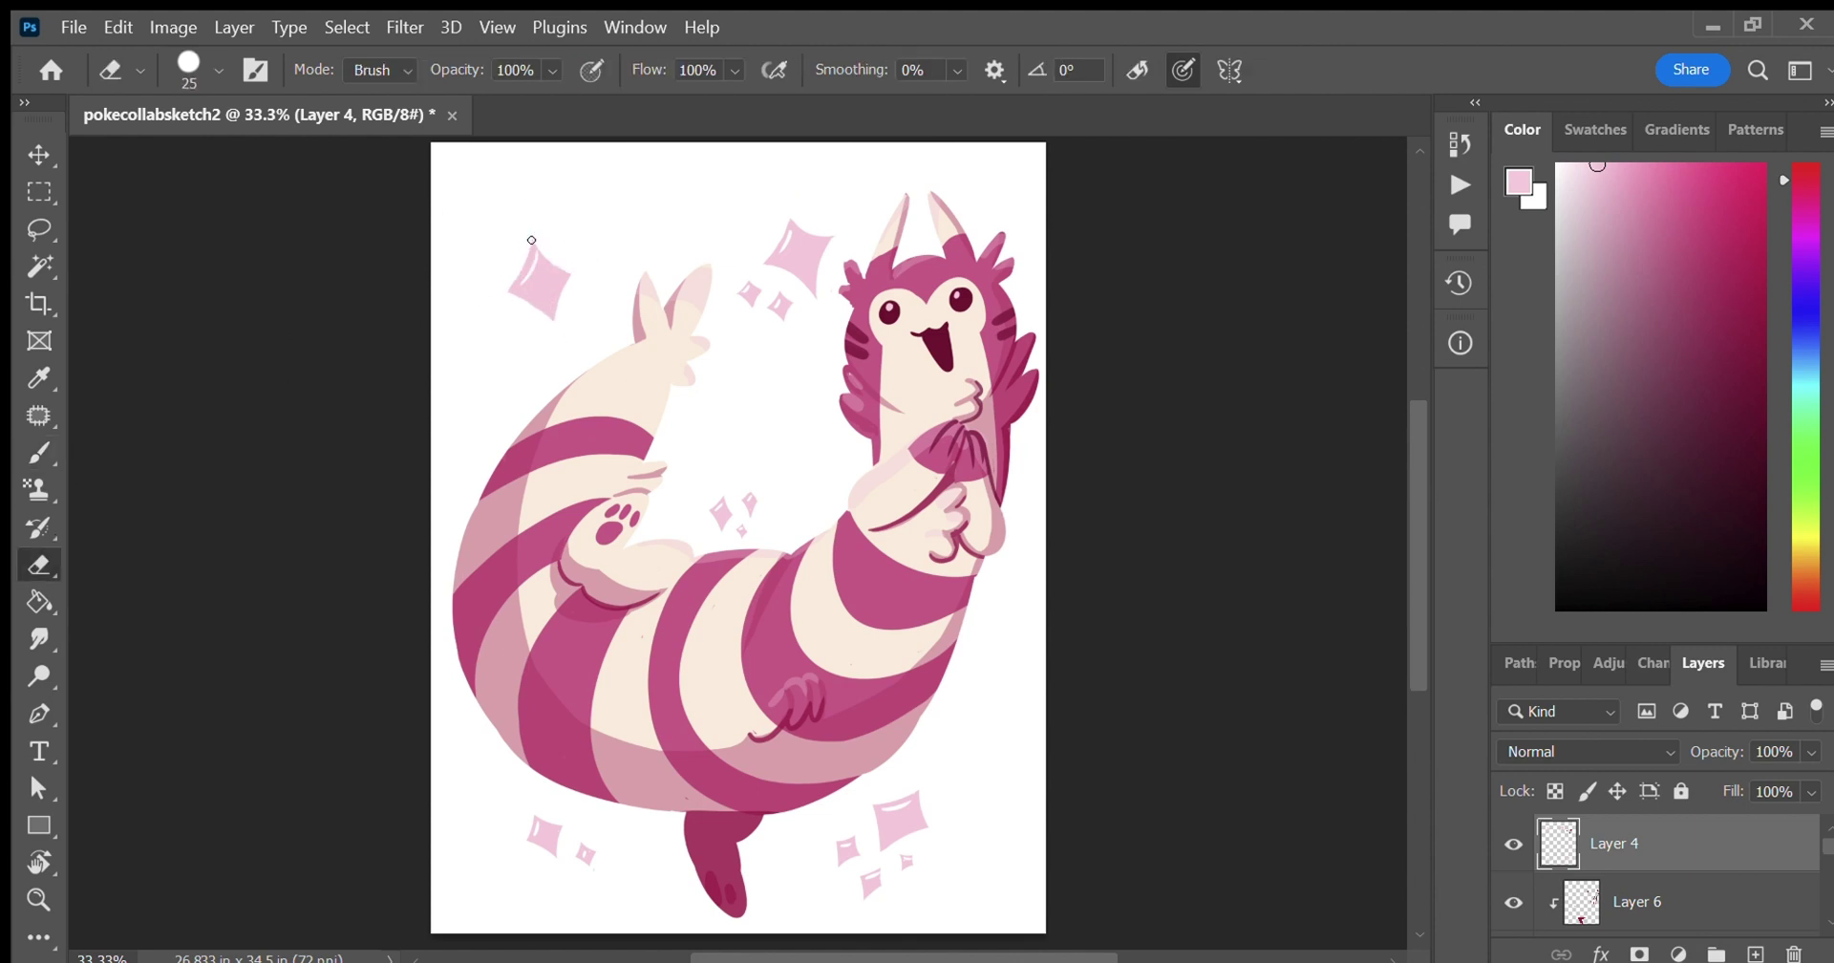
Add a small pink sparkle directly beneath the large one by the tail and erase a highlight into it.
key("b")
mouse_move(524, 350)
left_mouse_down()
mouse_move(526, 322)
mouse_move(533, 361)
left_mouse_up()
key("e")
key("b")
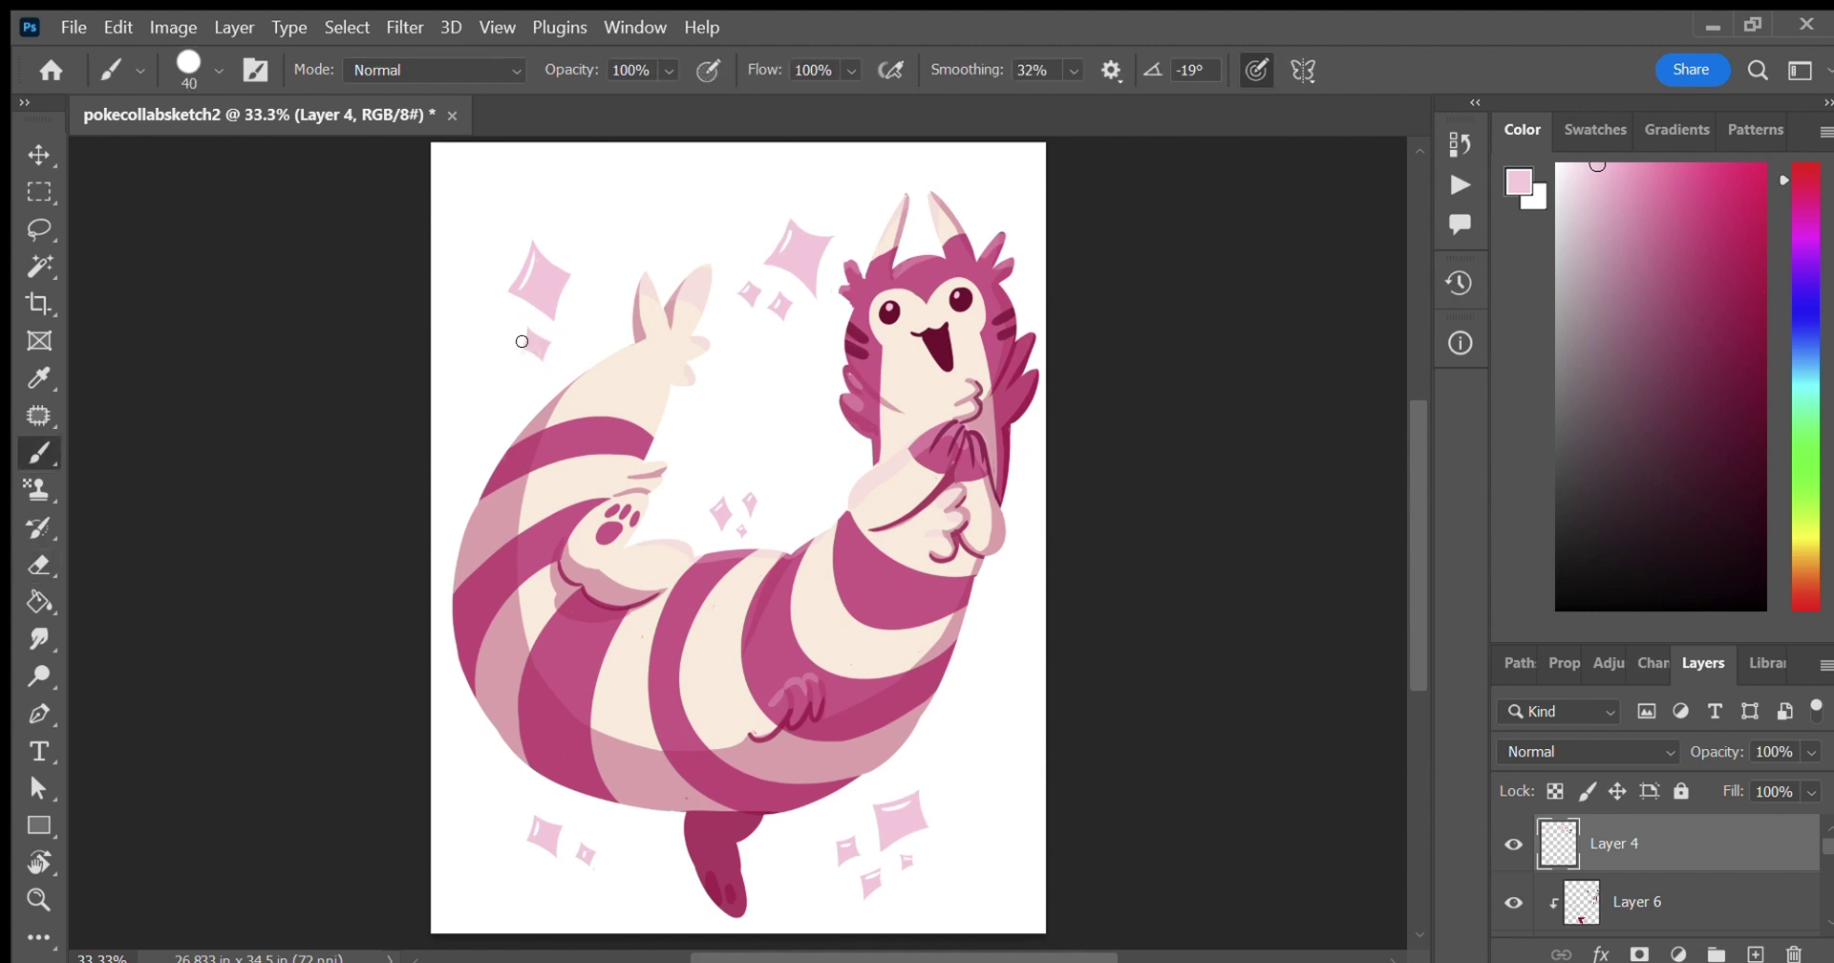
key("e")
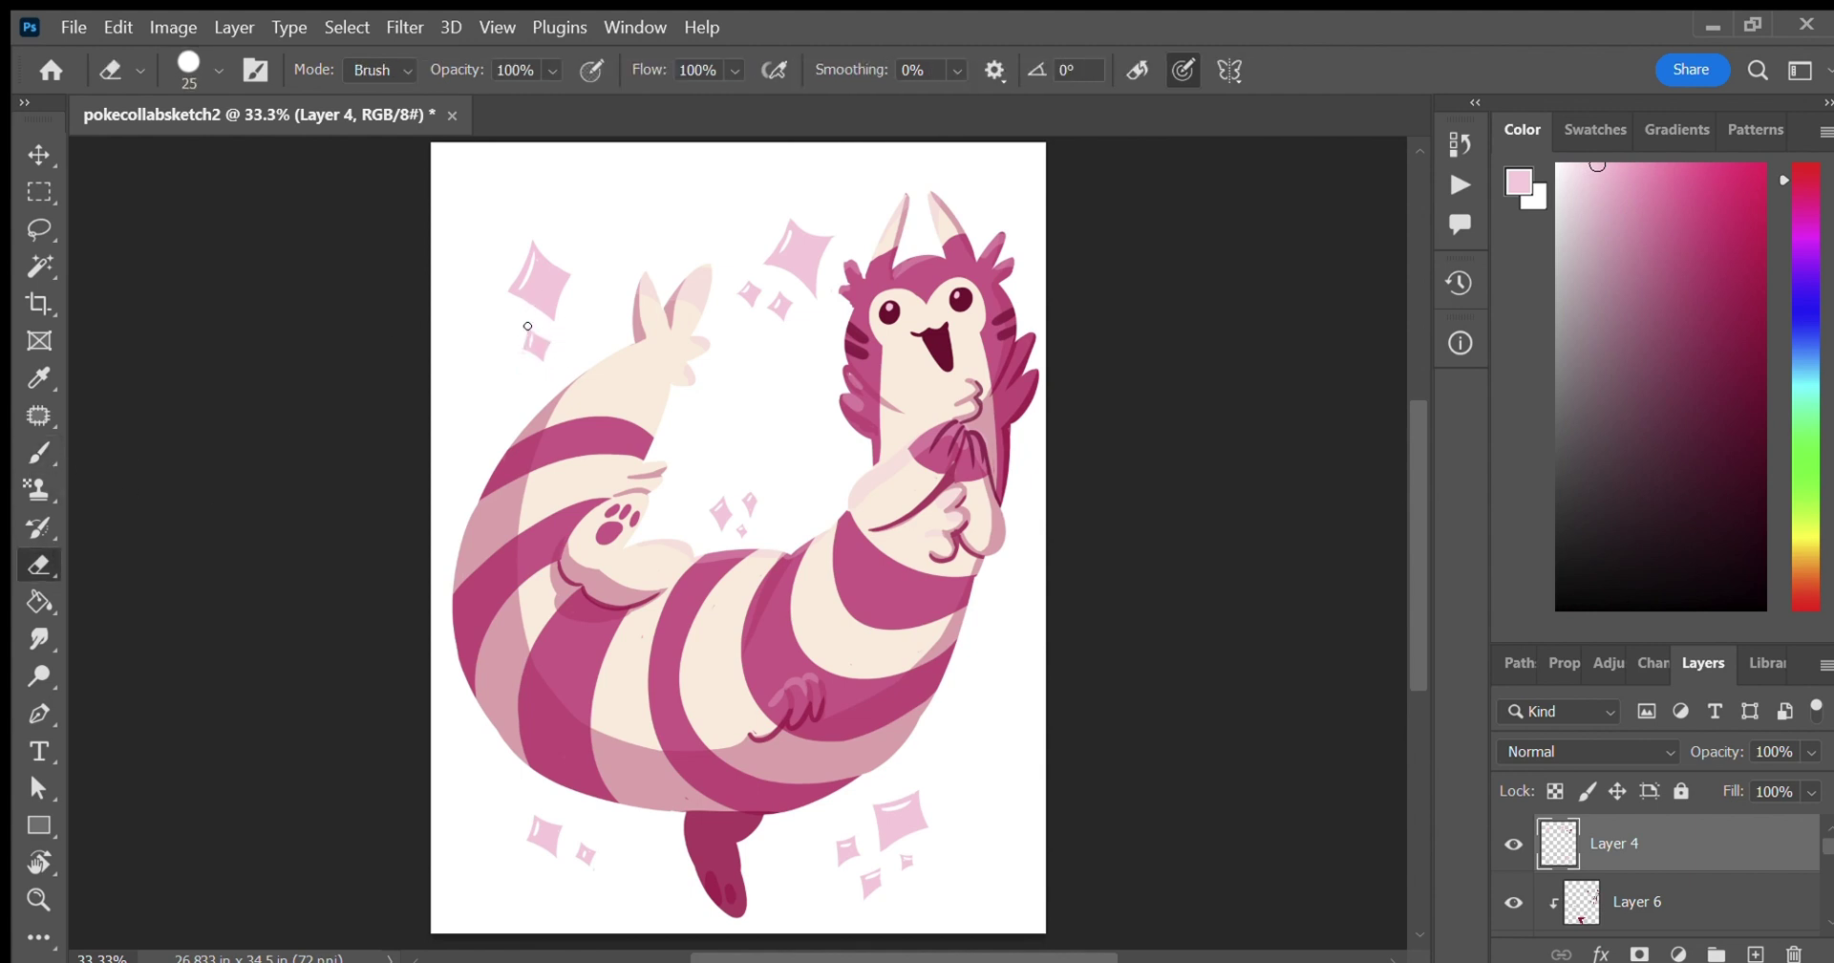
Paint a second small sparkle on the outer side of the tail cluster and trim its edges.
left_click(38, 453)
mouse_move(483, 339)
left_mouse_down()
mouse_move(505, 370)
mouse_move(506, 322)
left_mouse_up()
mouse_move(483, 339)
left_mouse_down()
mouse_move(503, 359)
mouse_move(493, 337)
left_mouse_up()
key("ctrl+z")
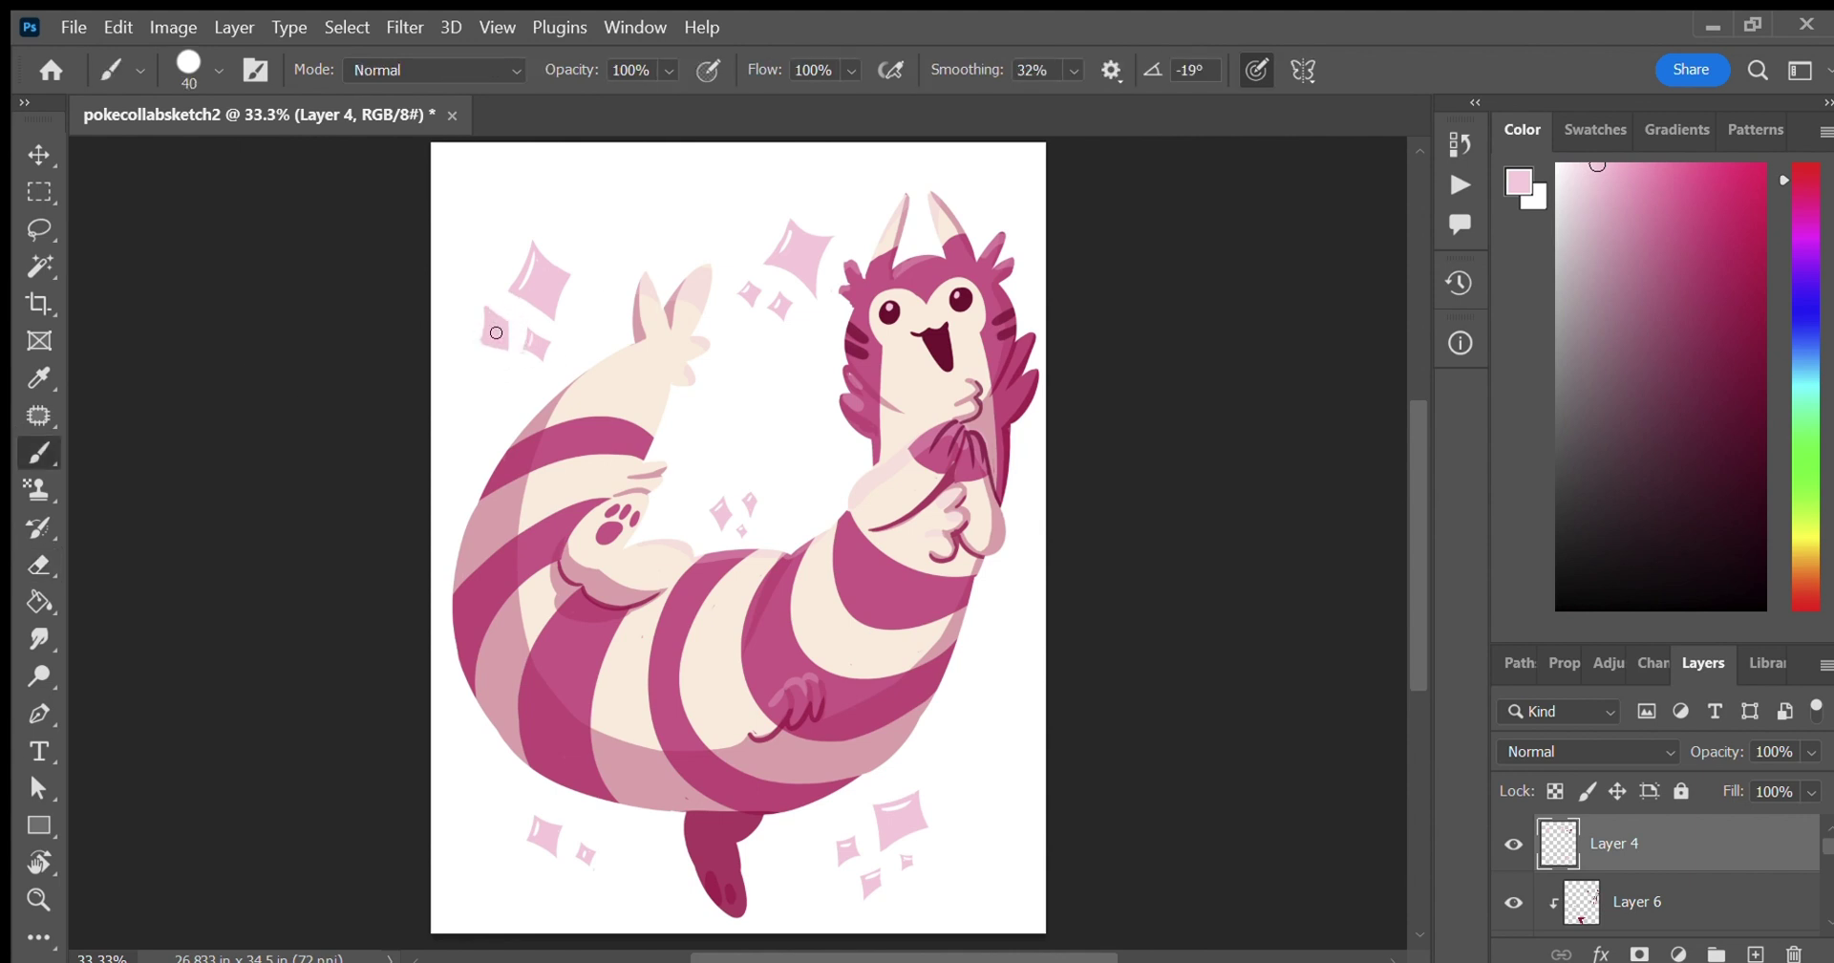
key("e")
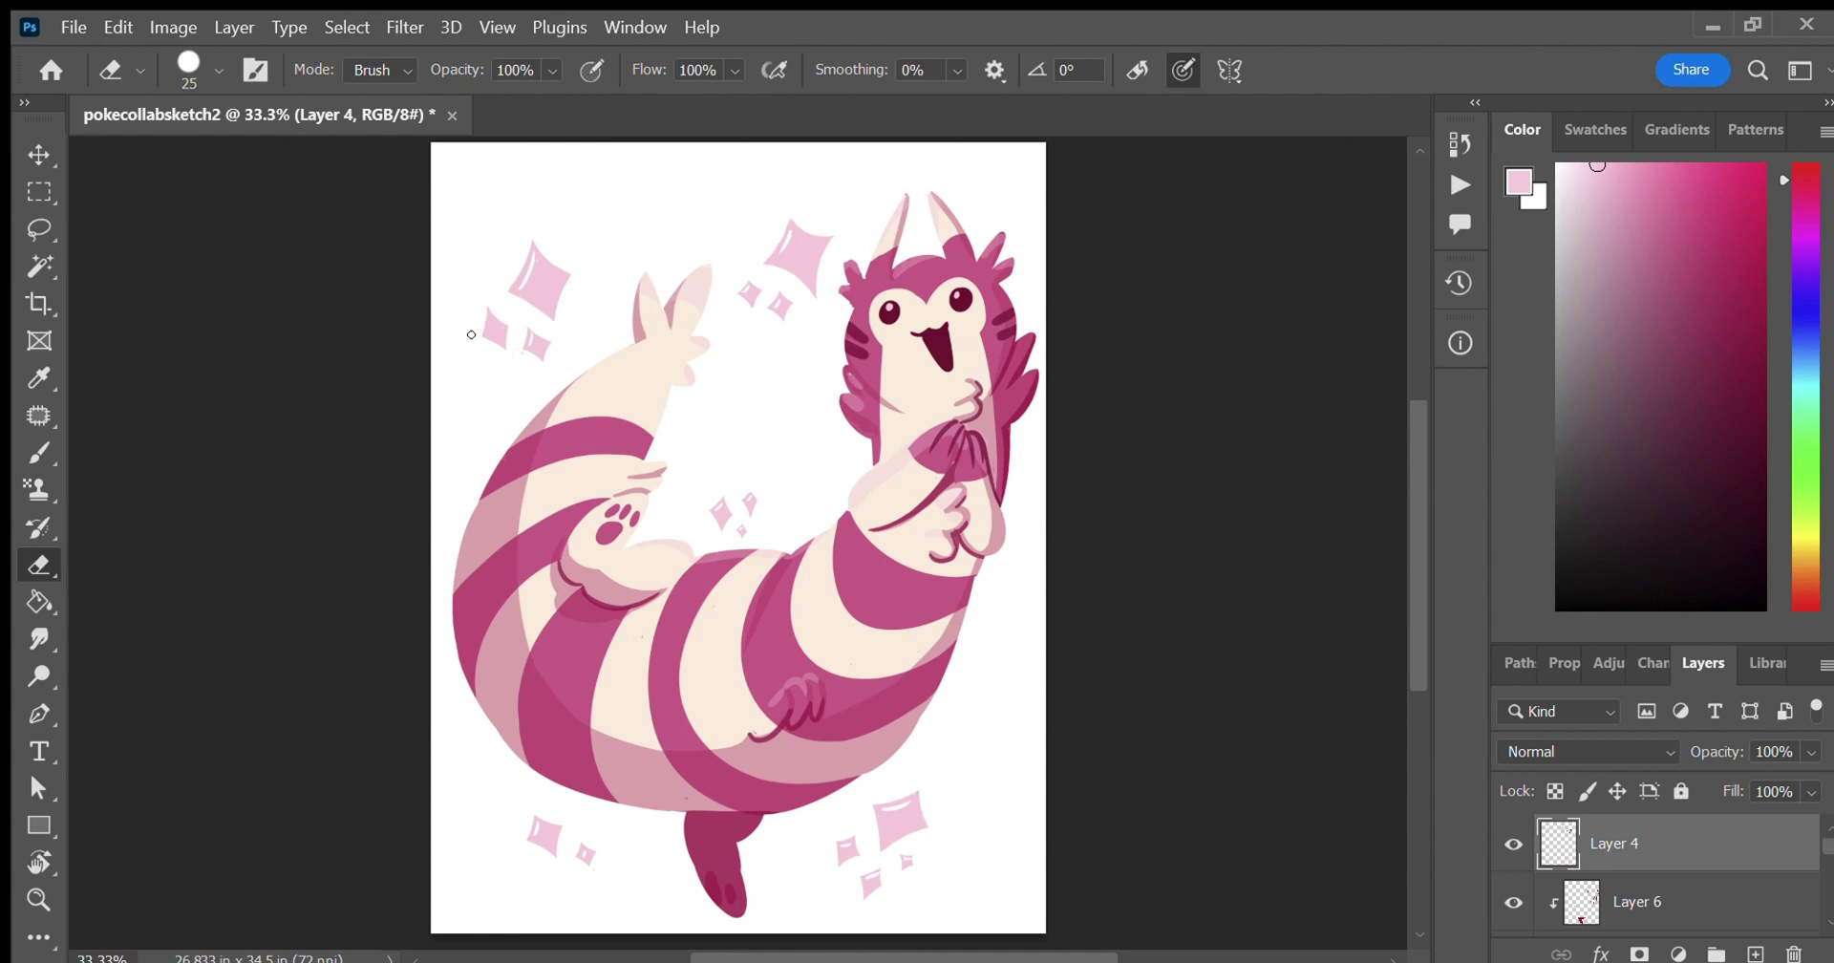
Paint a single small diamond sparkle above the tail tip, fill its centre and trim its points.
key("b")
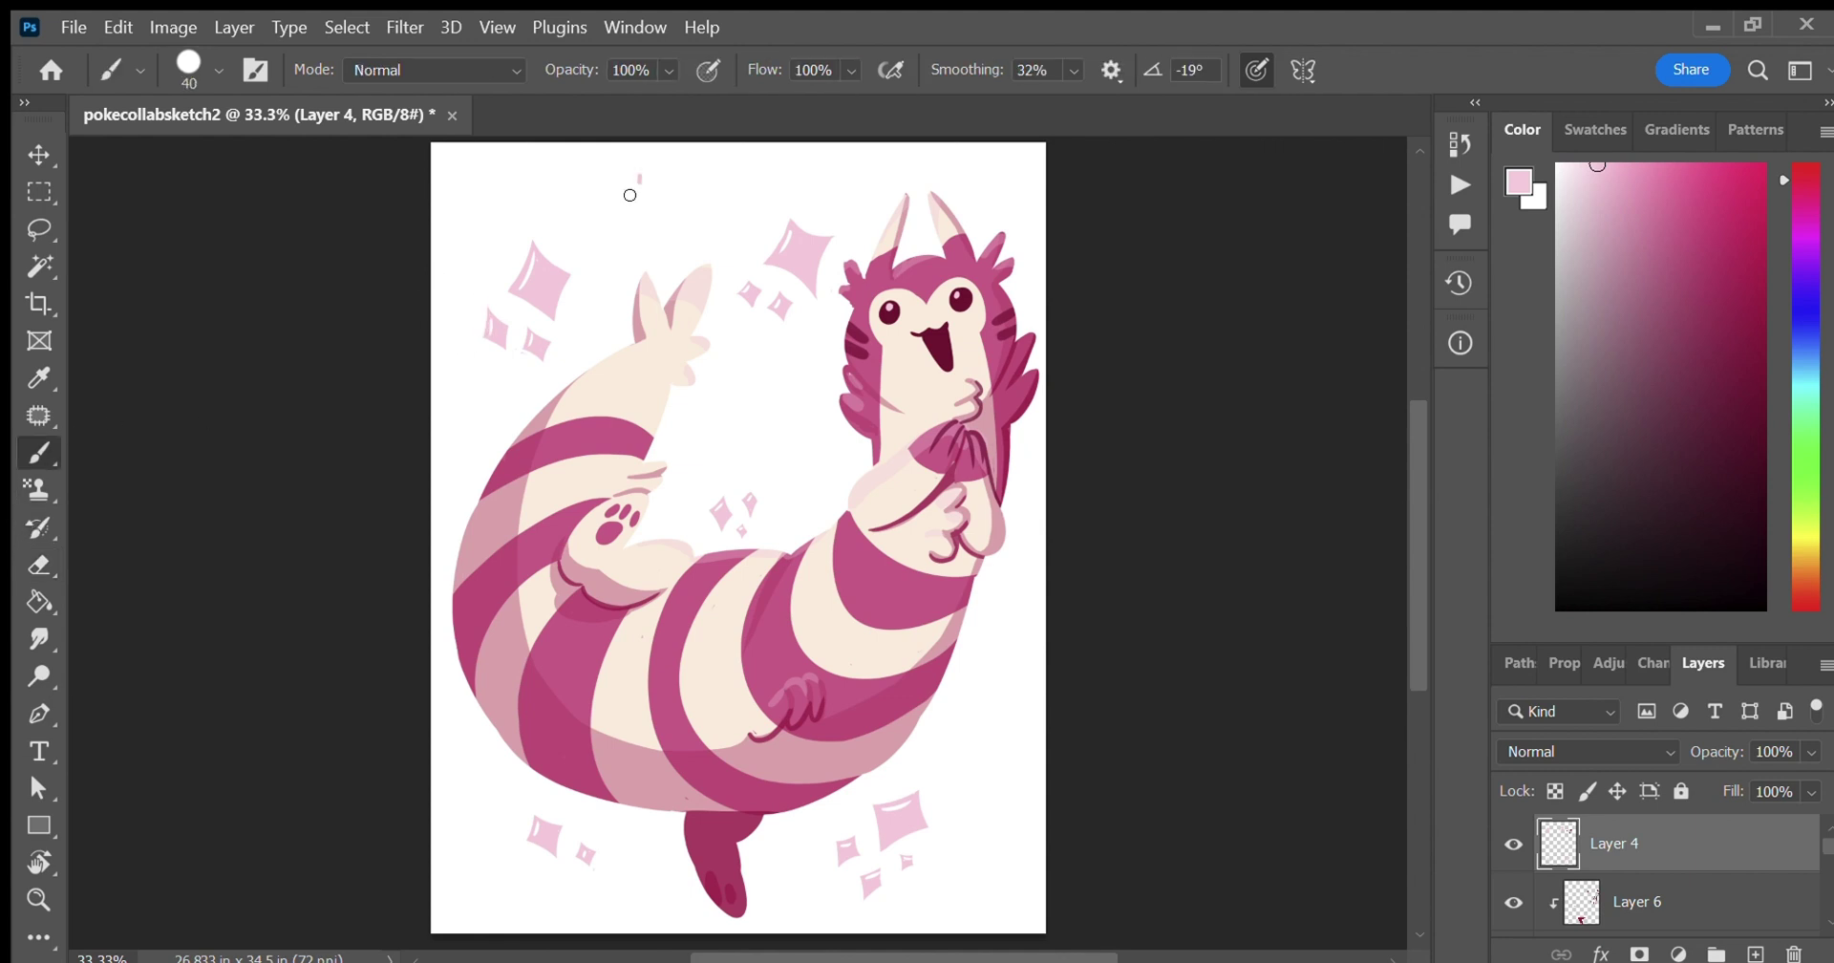
left_click_drag(632, 197, 643, 216)
left_click(43, 564)
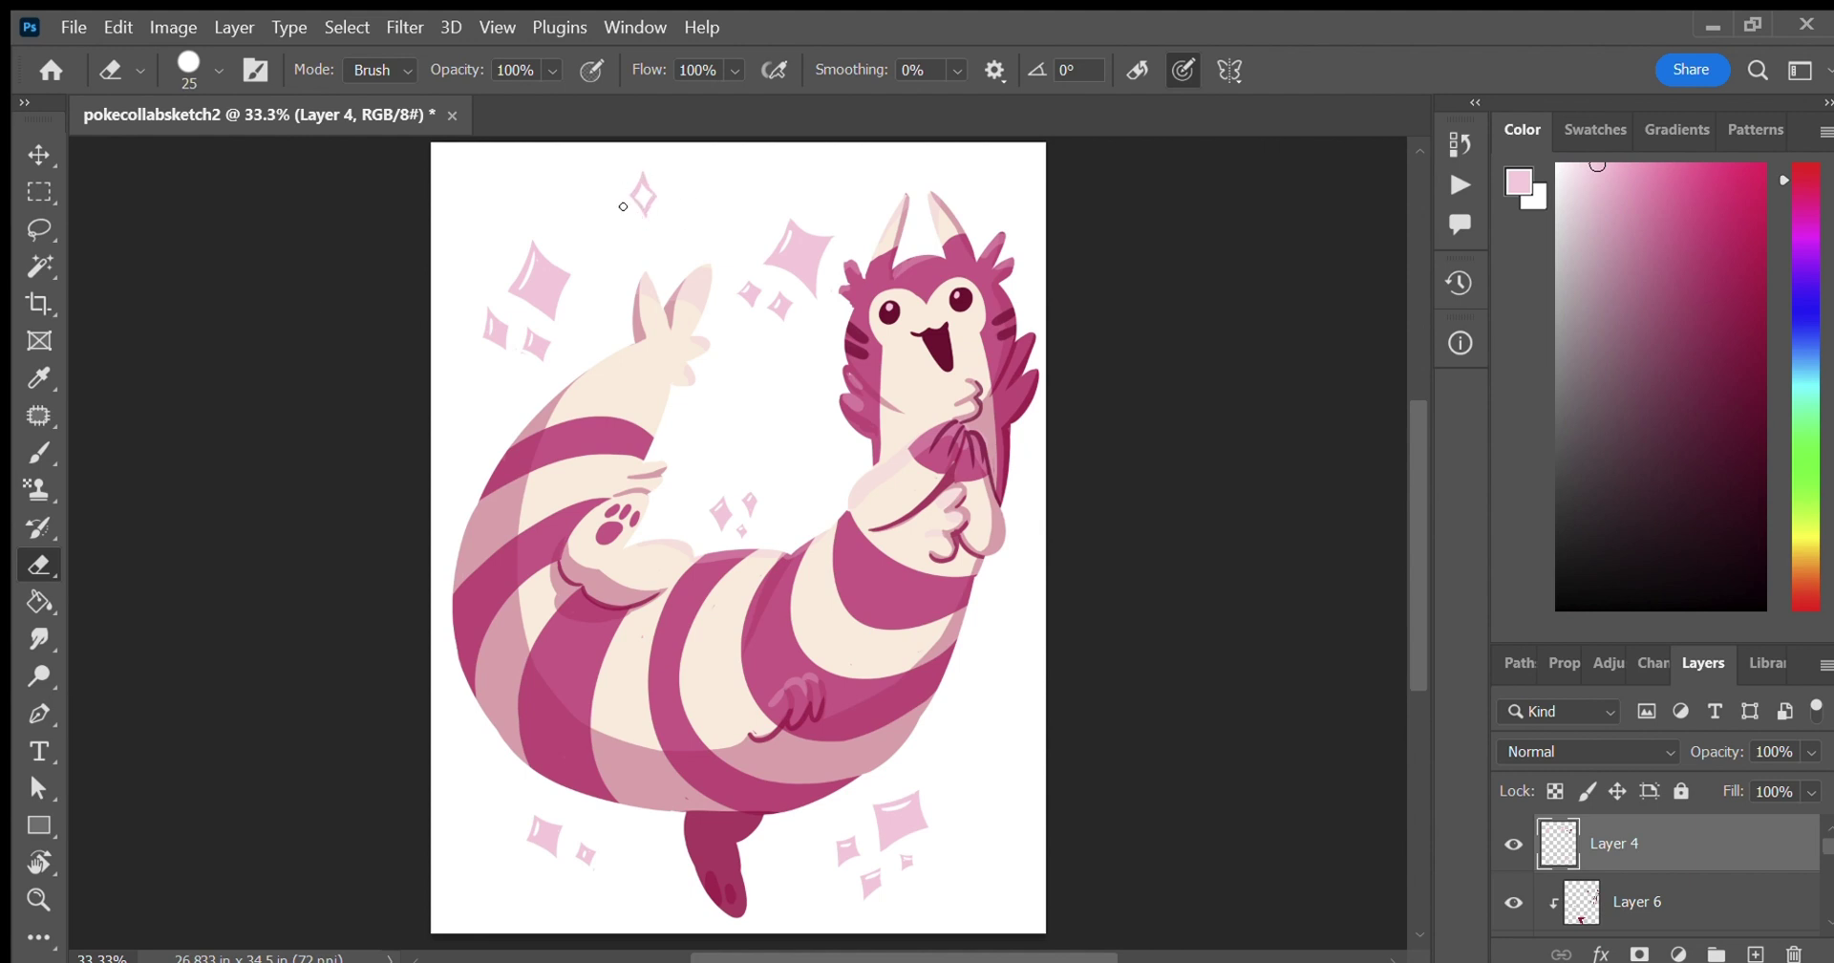
key("b")
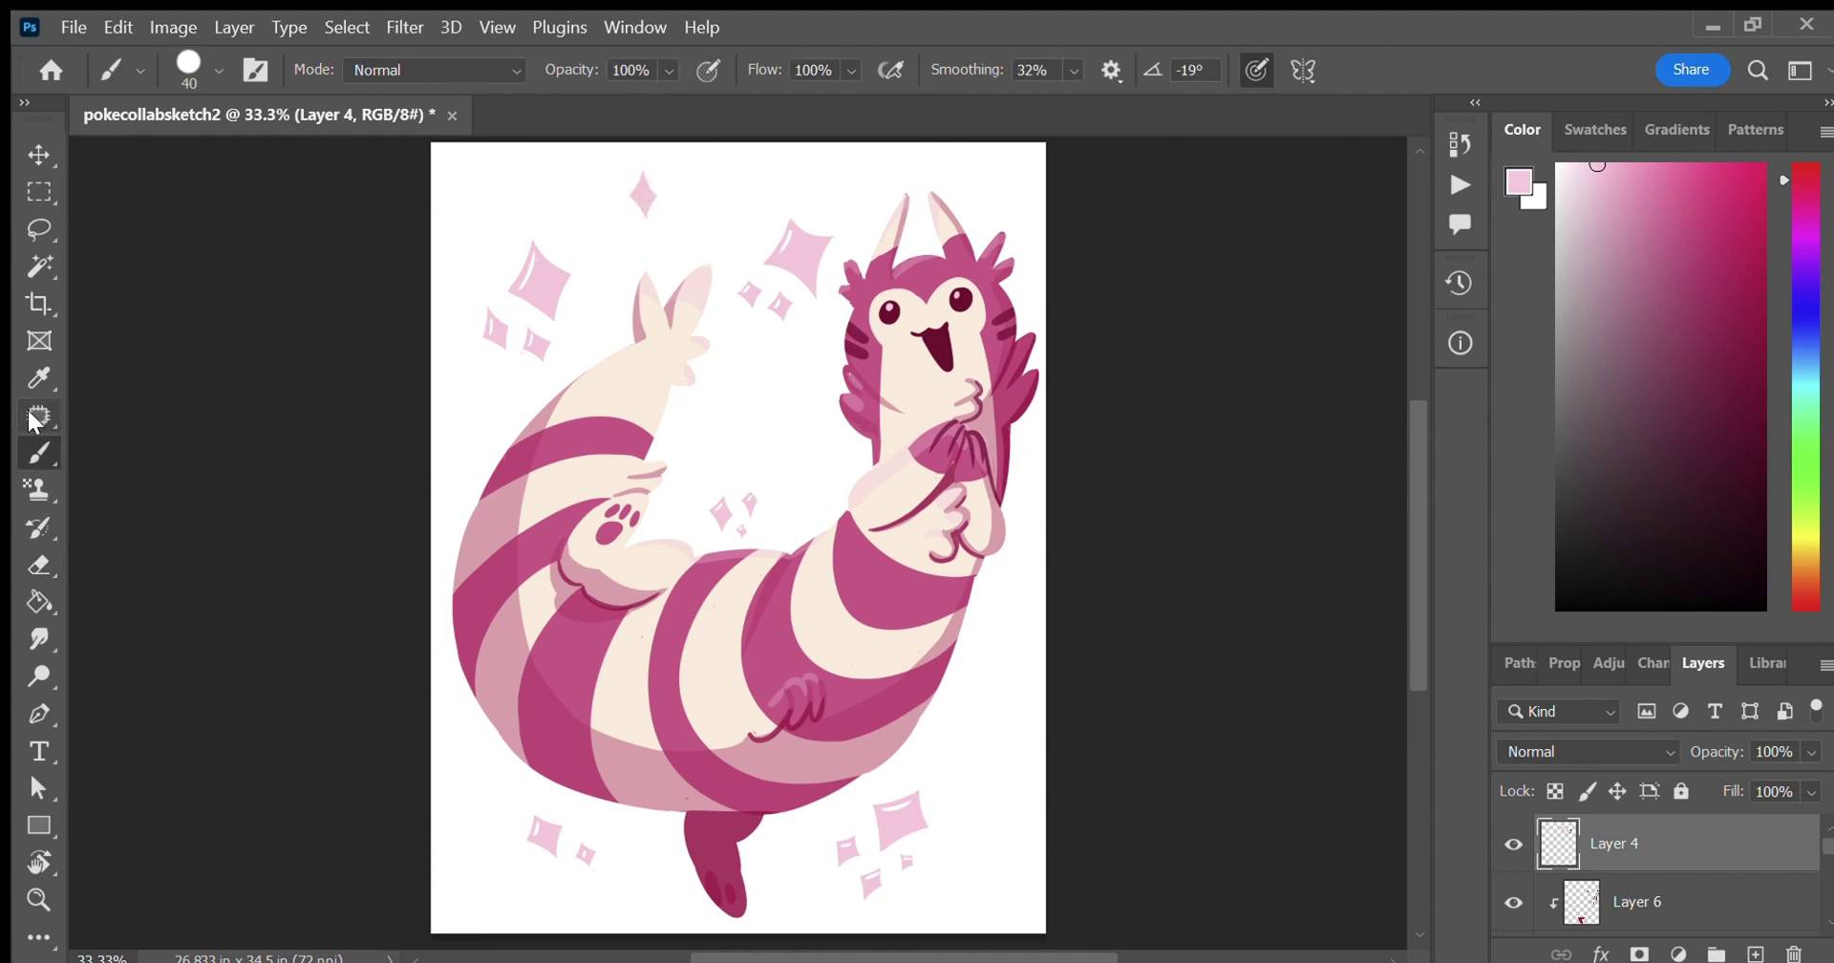
left_click(40, 564)
left_click(41, 449)
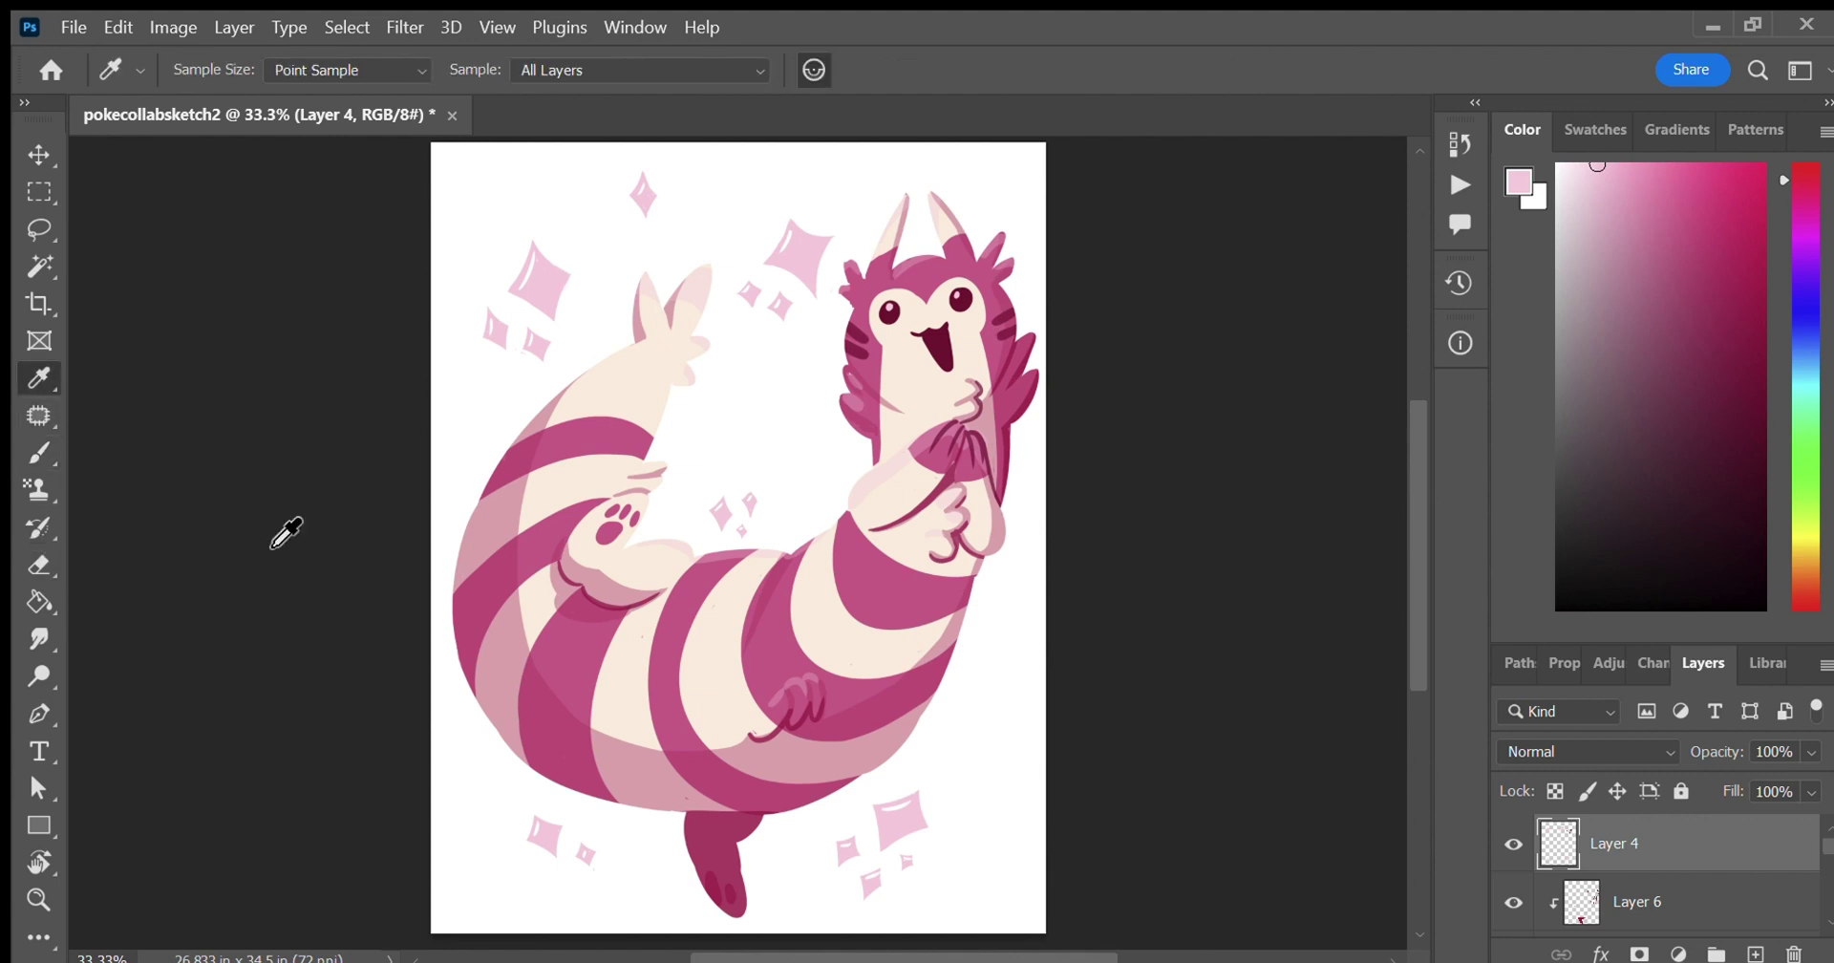
Zoom to 100% and touch up the lower edge of the pink cuff by the clasped paws with the body's pink on Layer 1.
left_click(497, 559, "alt")
key("ctrl+plus")
key("ctrl+plus")
key("ctrl+plus")
mouse_move(950, 957)
left_mouse_down()
mouse_move(878, 959)
mouse_move(1032, 959)
left_mouse_up()
left_click_drag(1823, 846, 1823, 877)
left_click(1672, 861)
left_click(40, 564)
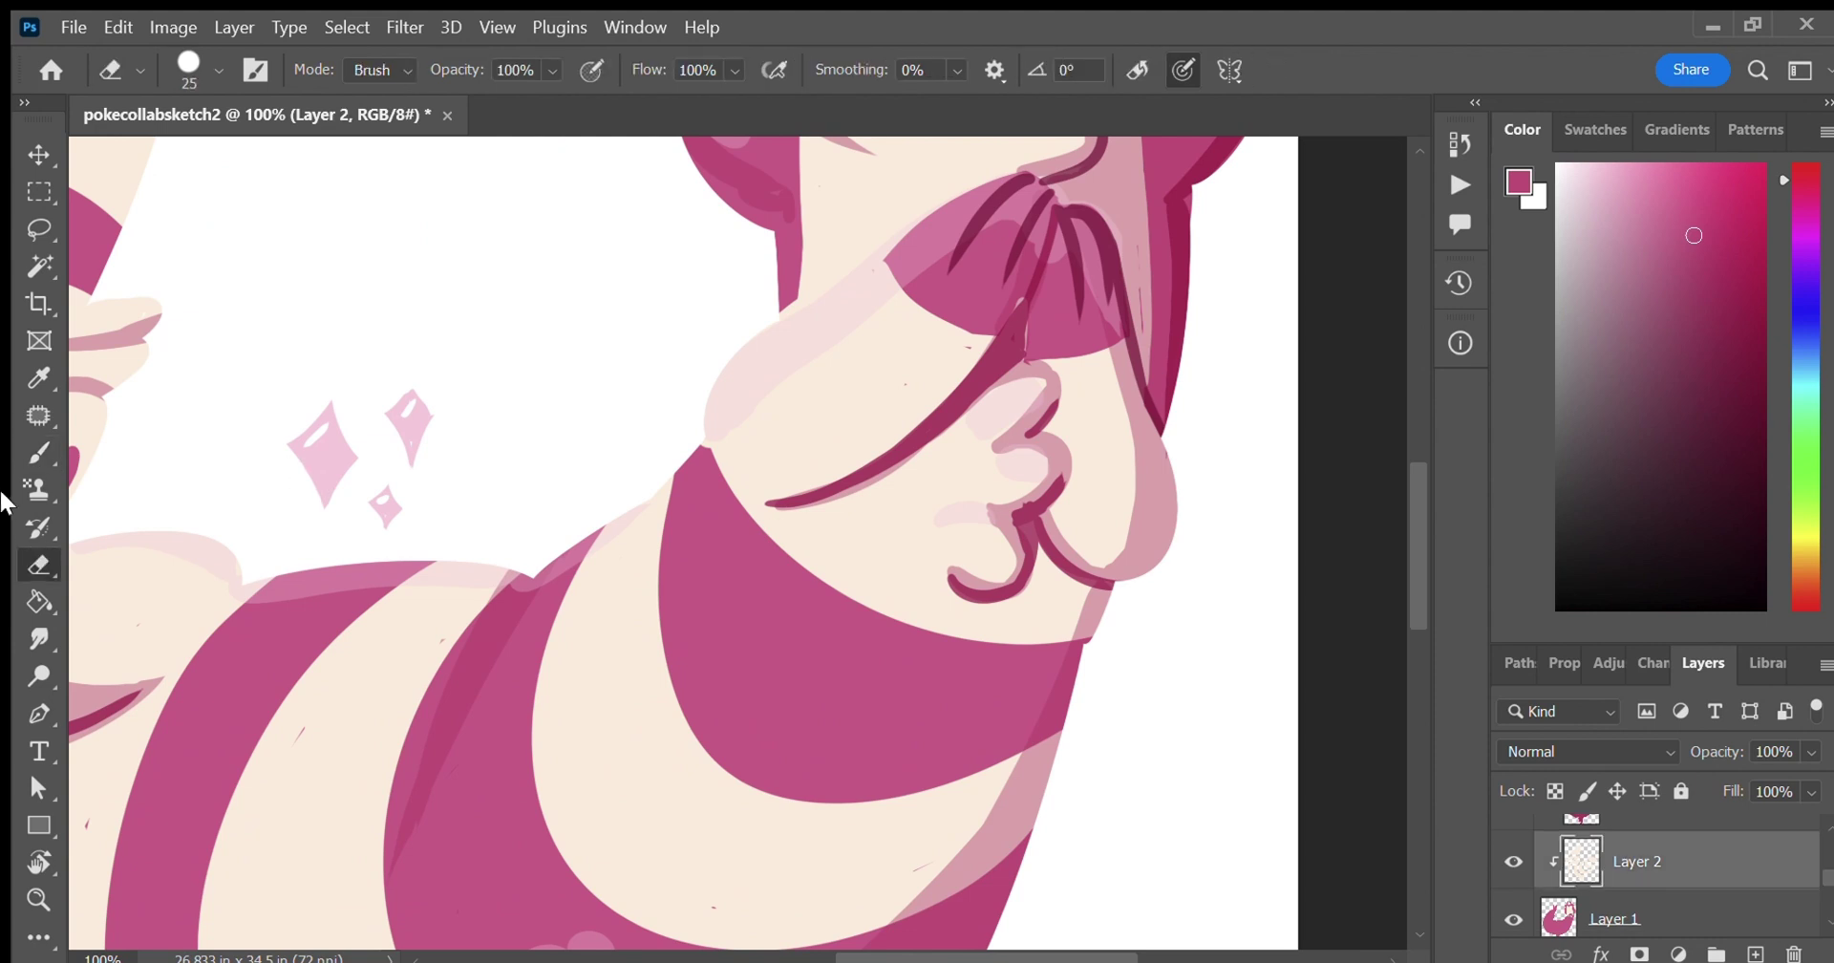
left_click(1752, 917)
key("b")
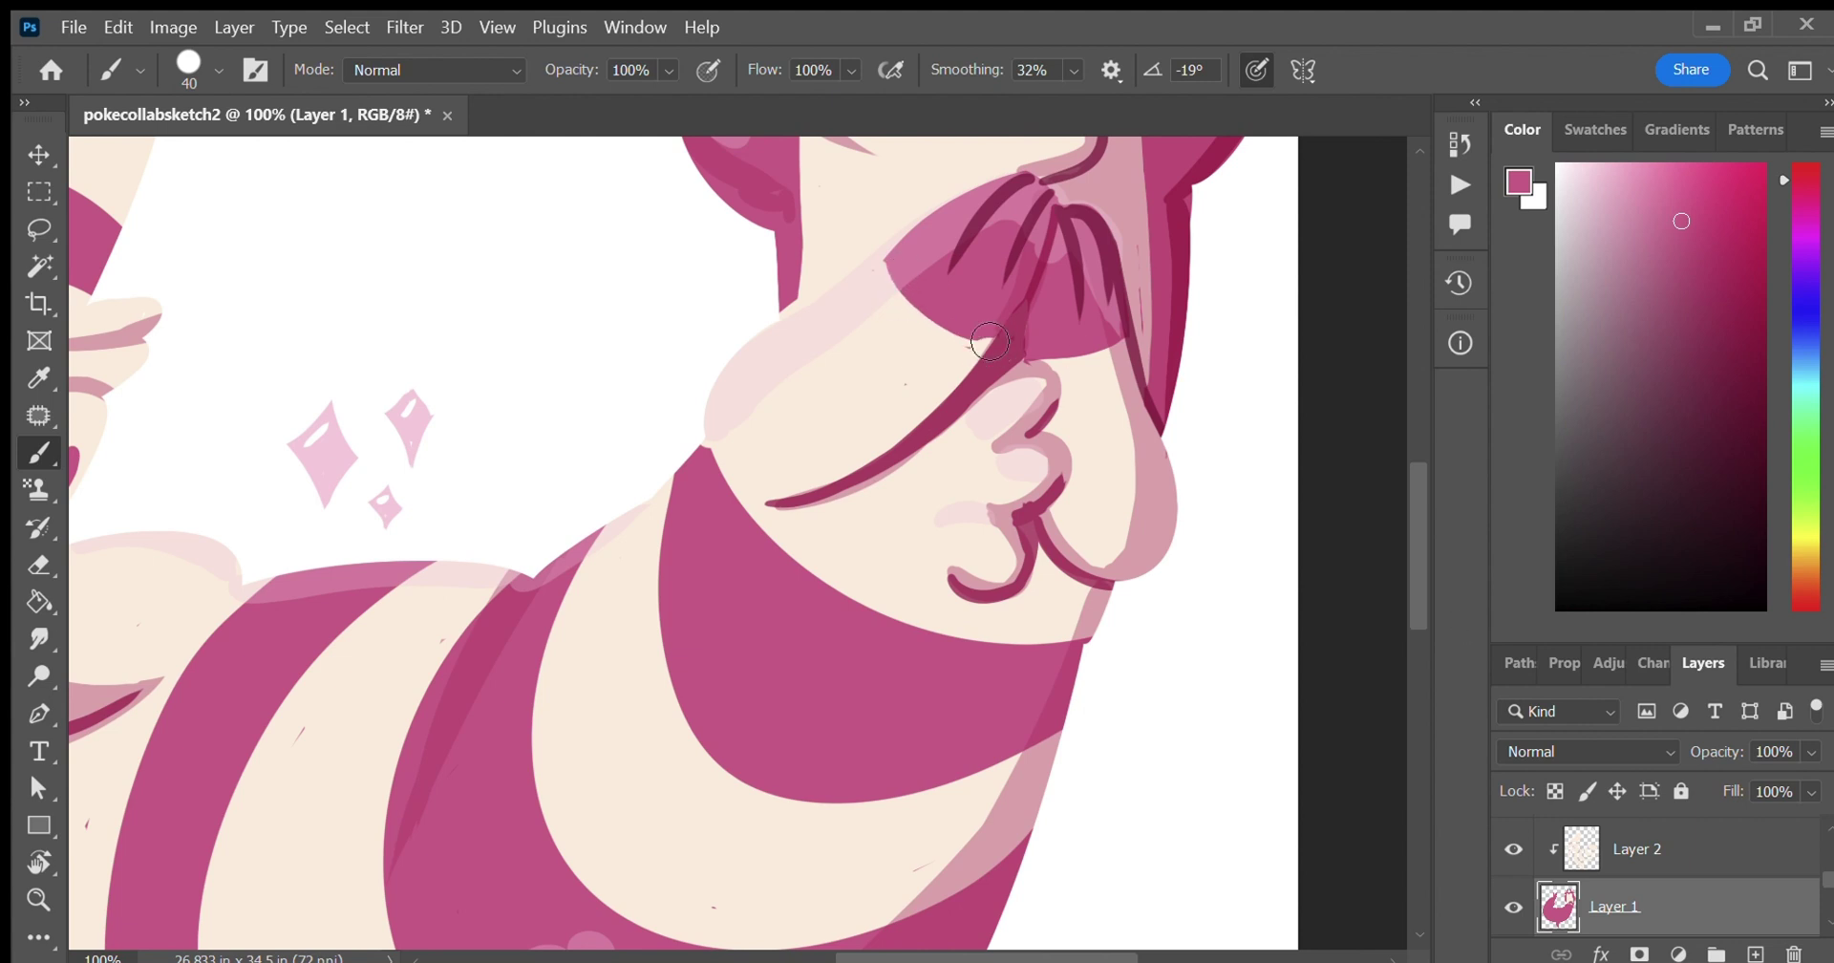
Clean up the cream edge beneath the cuff on Layer 2 with the body's sampled cream.
key("alt+bracketright")
key("e")
key("i")
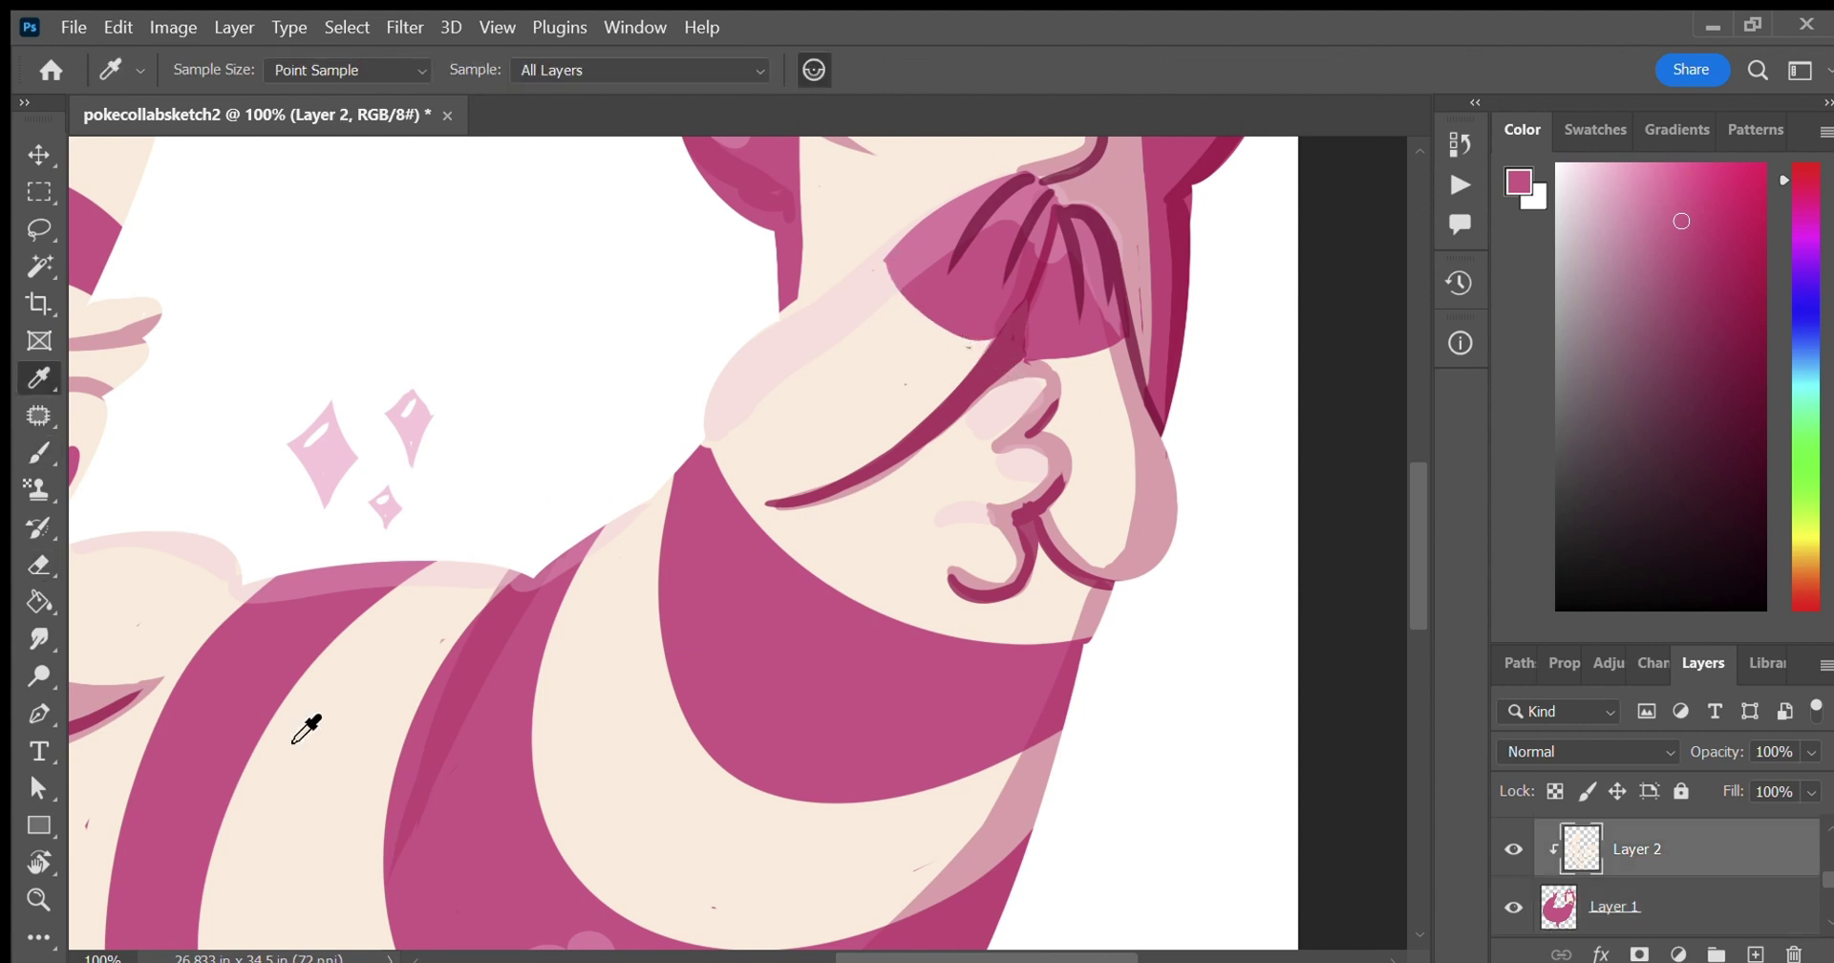
left_click(299, 726)
key("b")
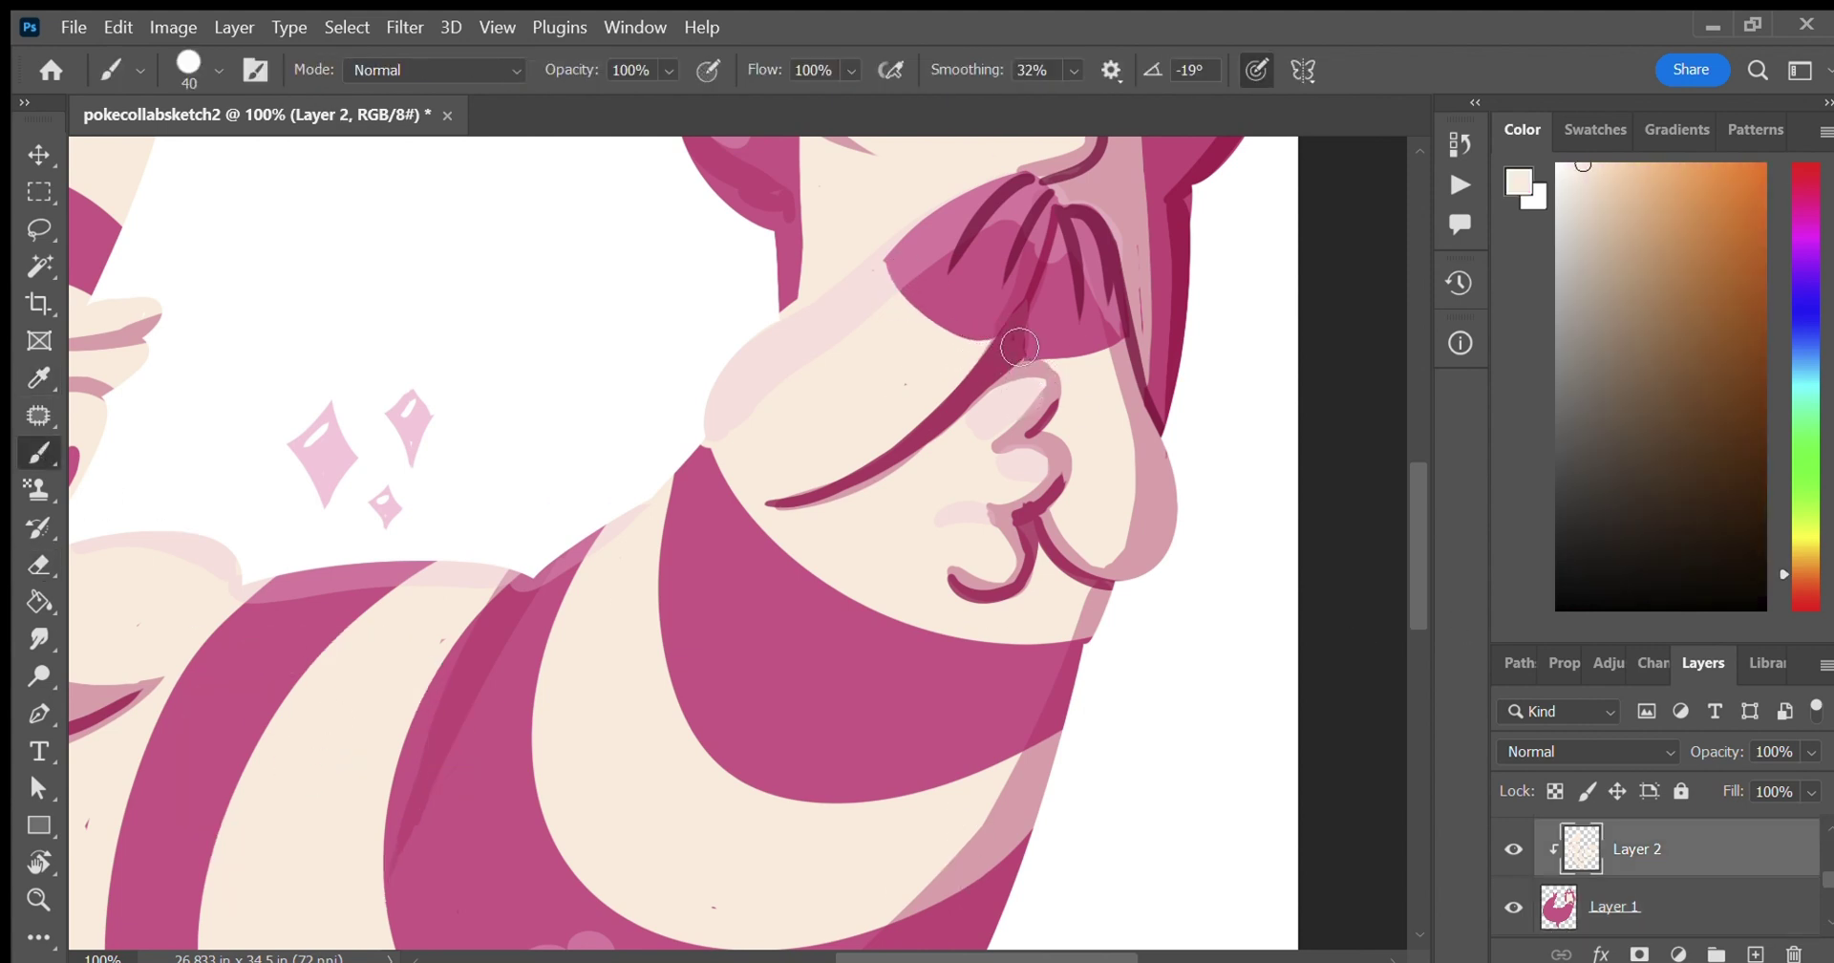
Smooth the fur tuft on the head's tail-facing side on Layer 1 with the sampled fur pink and the eraser.
scroll(1259, 597, "up", 3)
left_click_drag(1418, 478, 1417, 438)
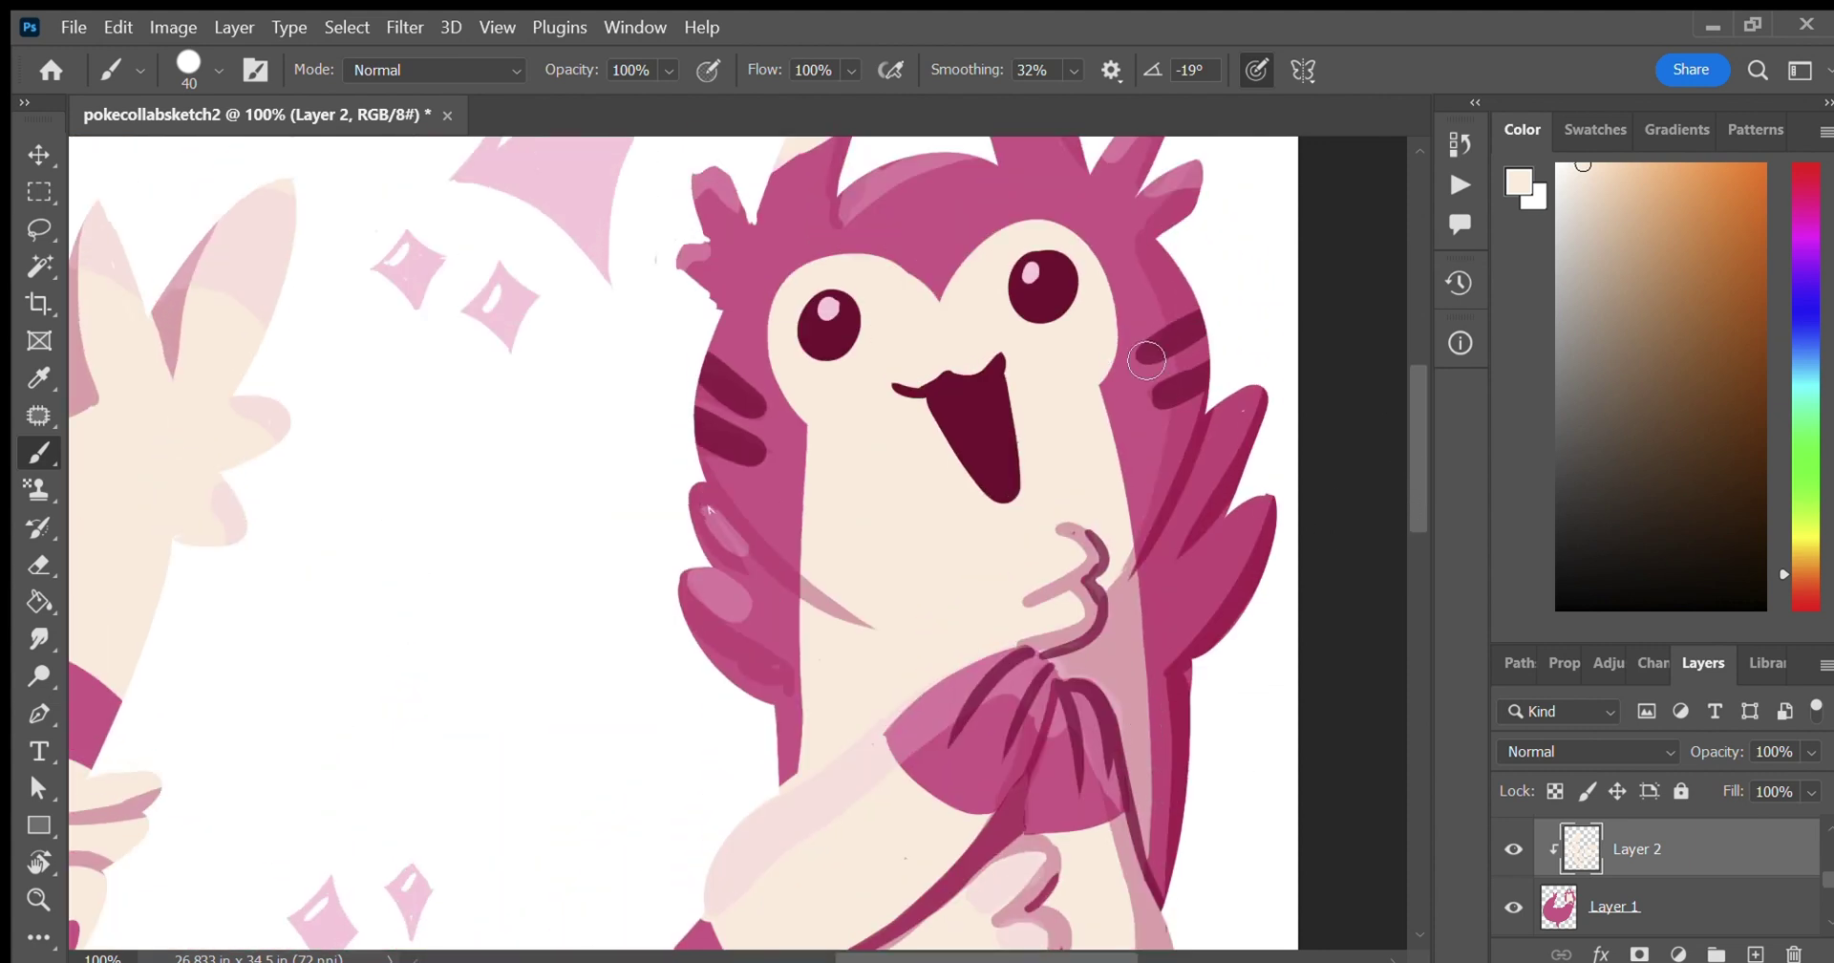
key("alt+bracketleft")
left_click(48, 379)
left_click(218, 329)
key("b")
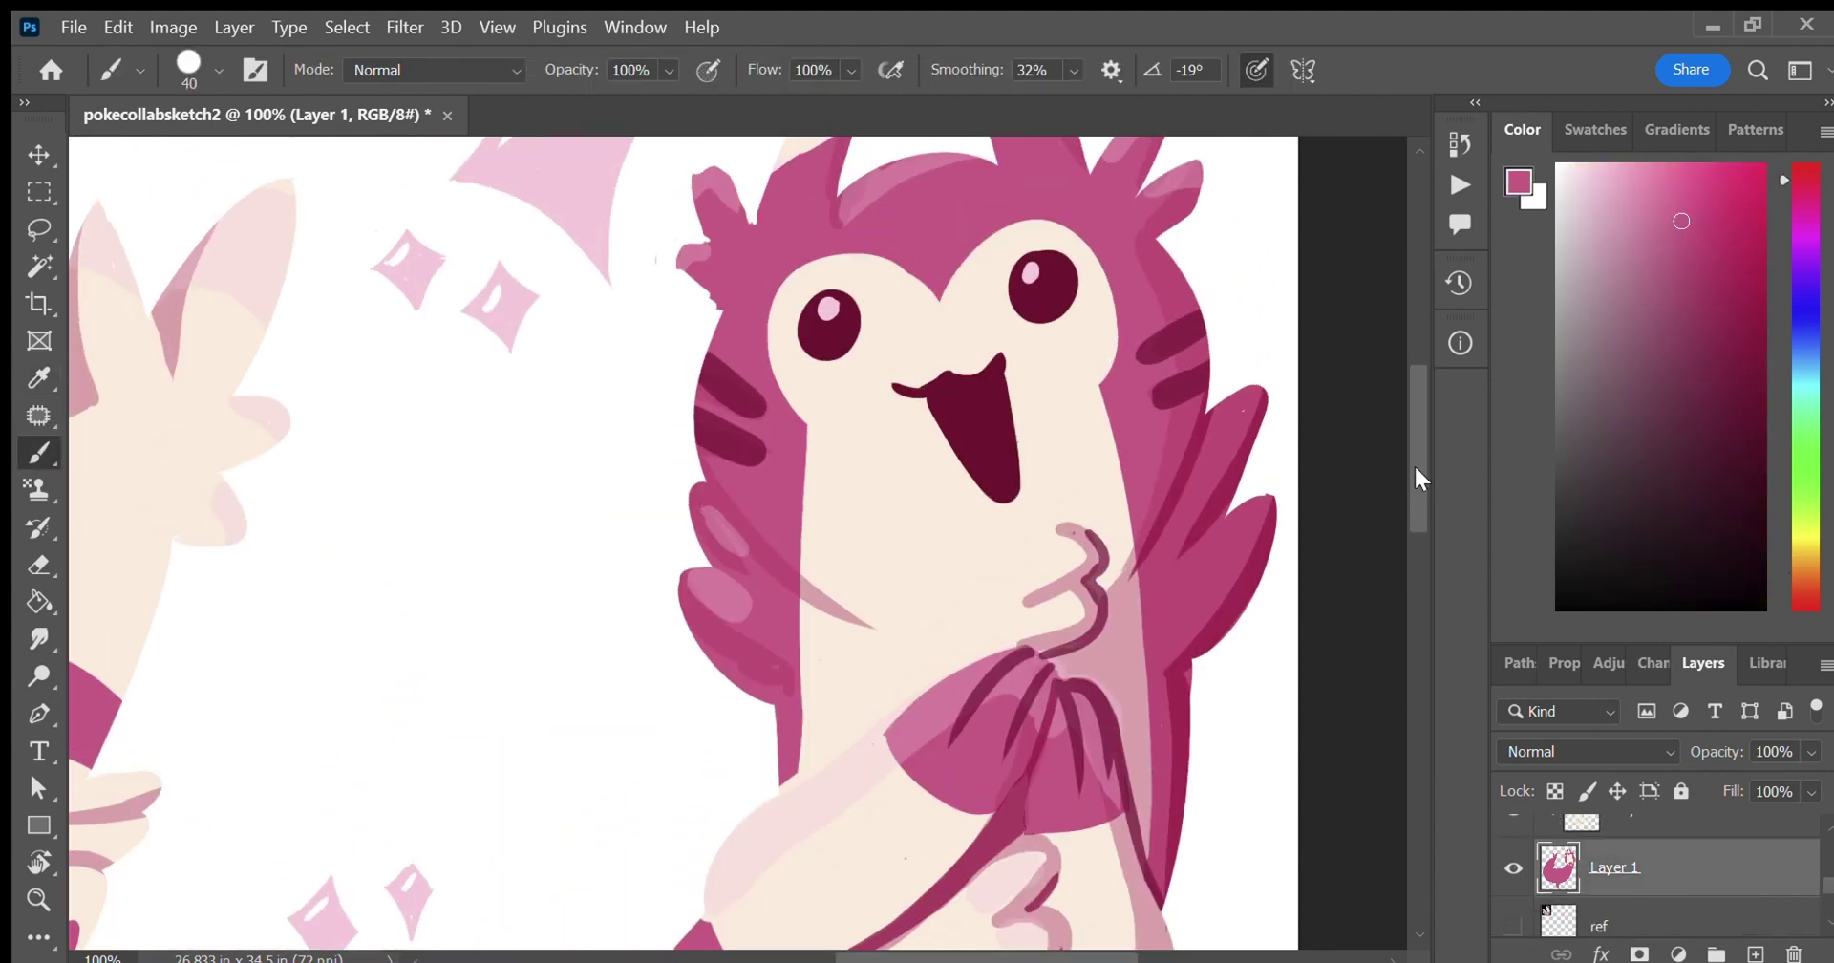
scroll(1417, 478, "up", 2)
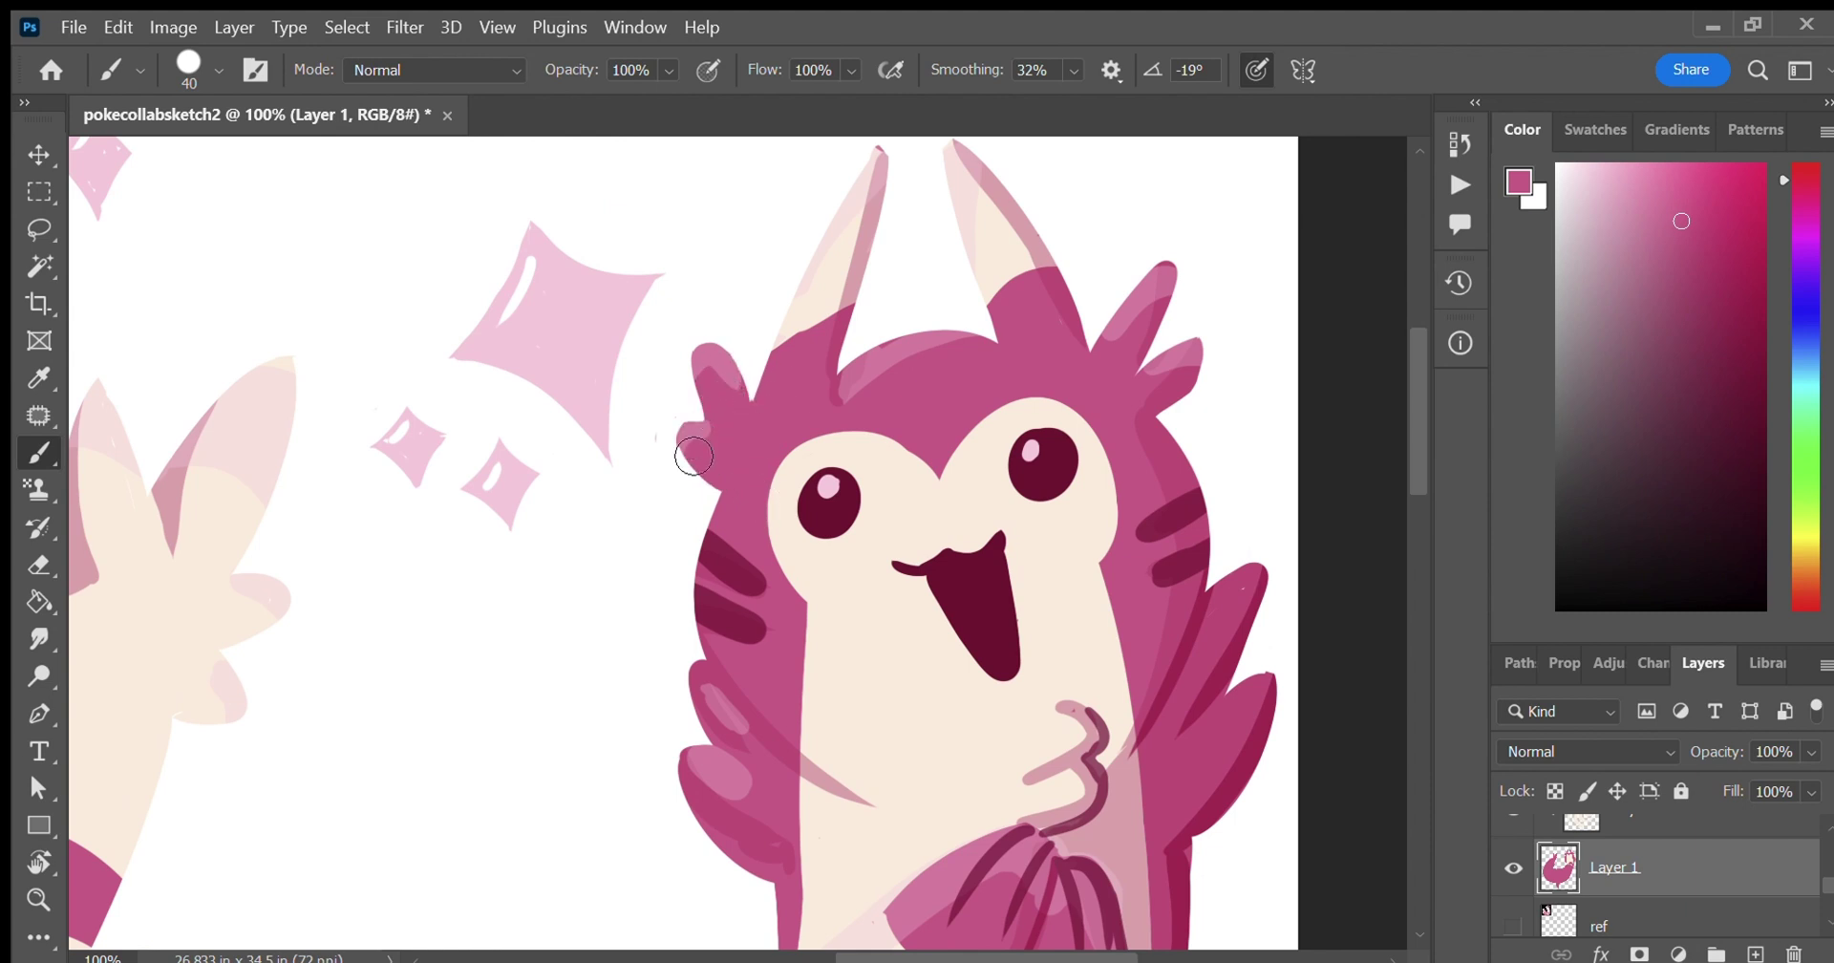
key("e")
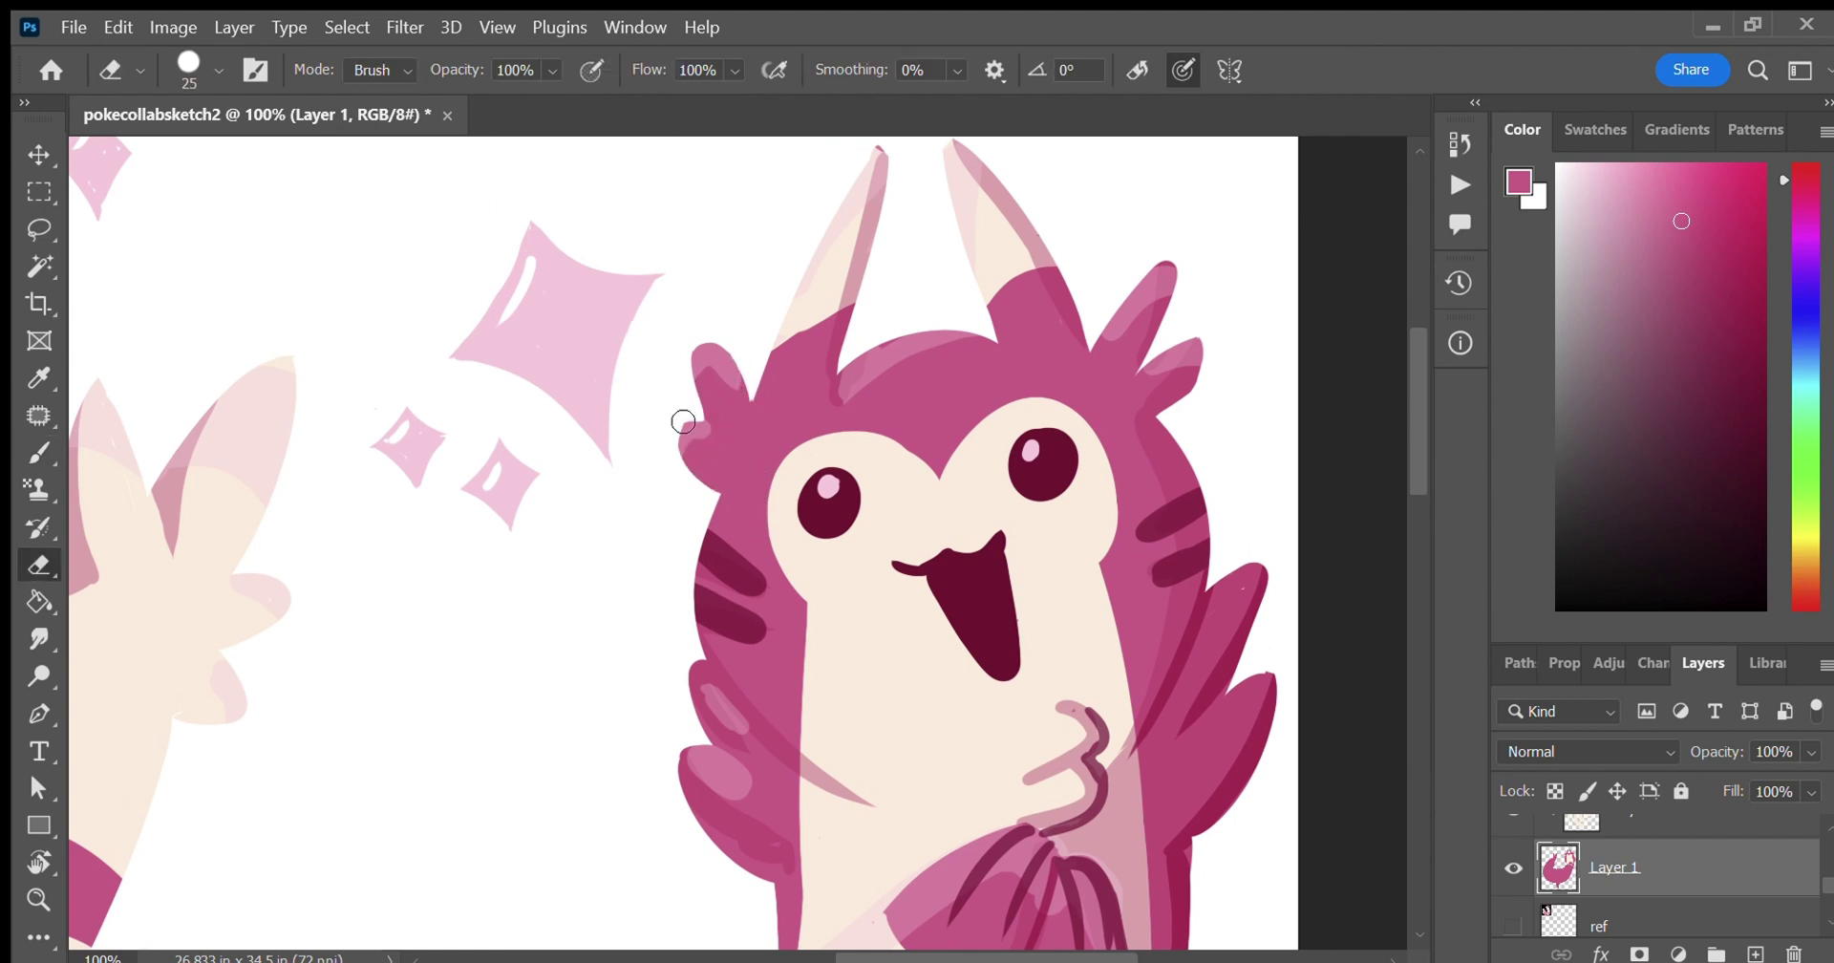
Even out the lower outline of the body above the large sparkle on Layer 1, filling with pink and trimming with the eraser.
scroll(1410, 462, "down", 2)
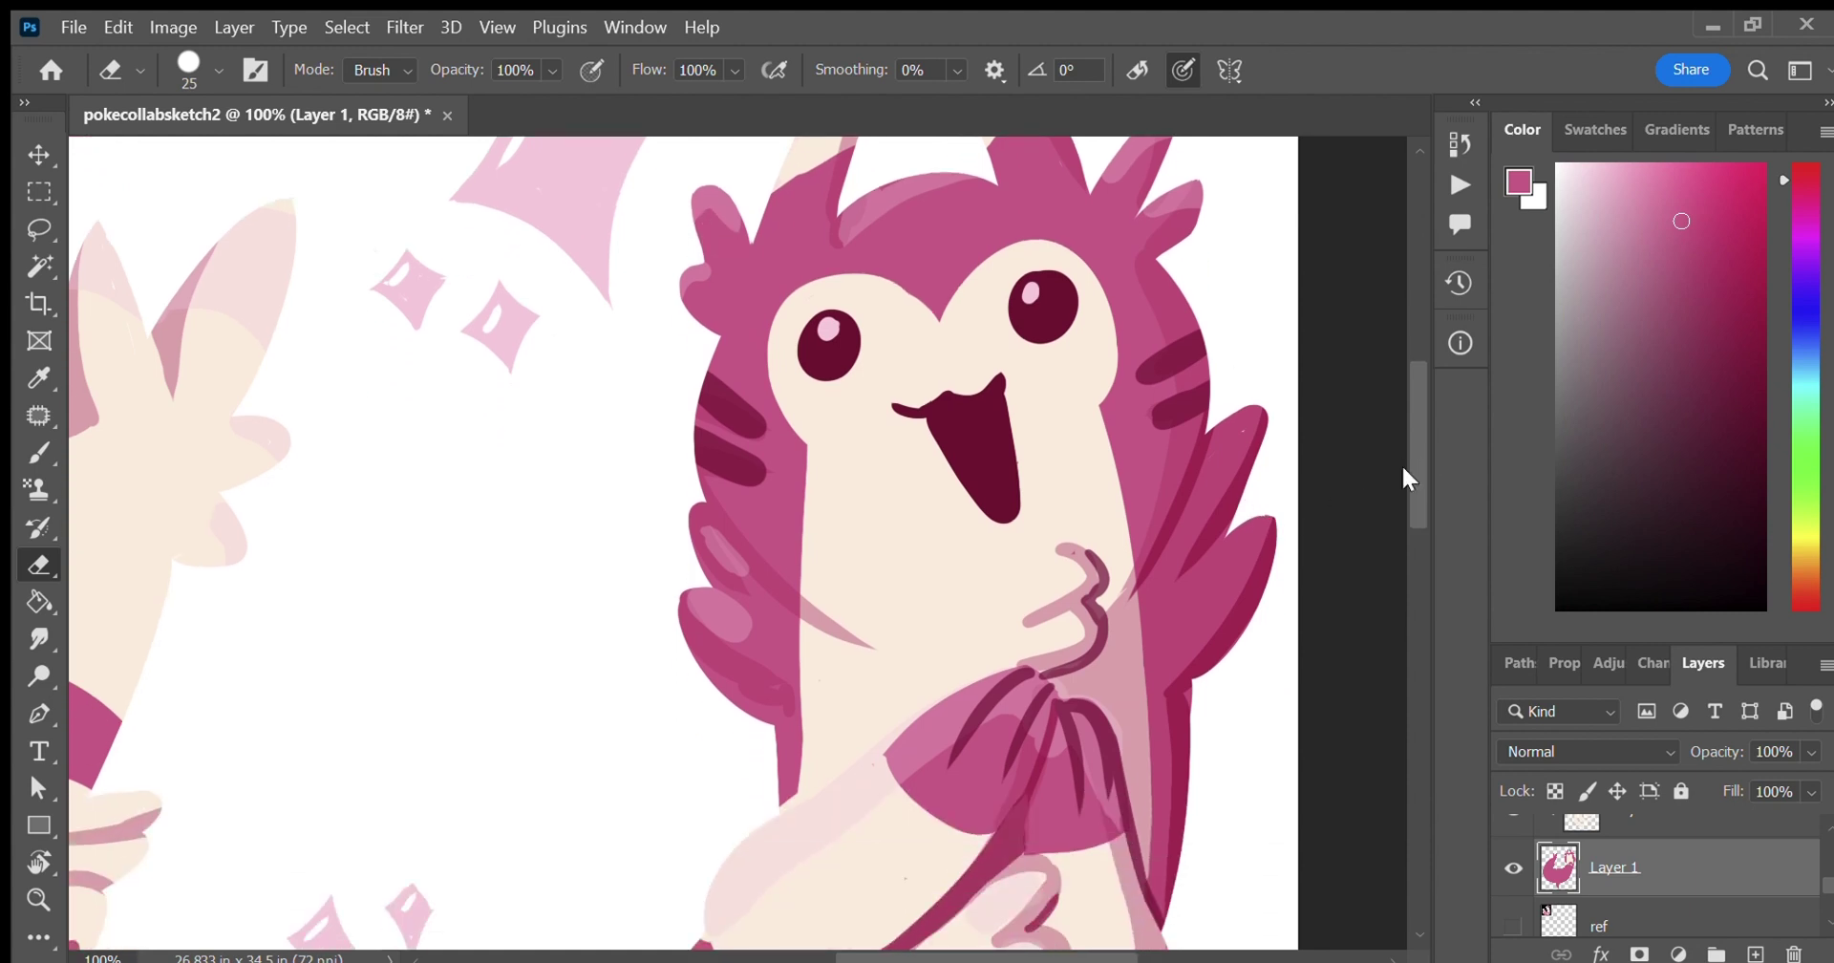
scroll(1401, 462, "down", 10)
key("b")
scroll(1325, 660, "down", 3)
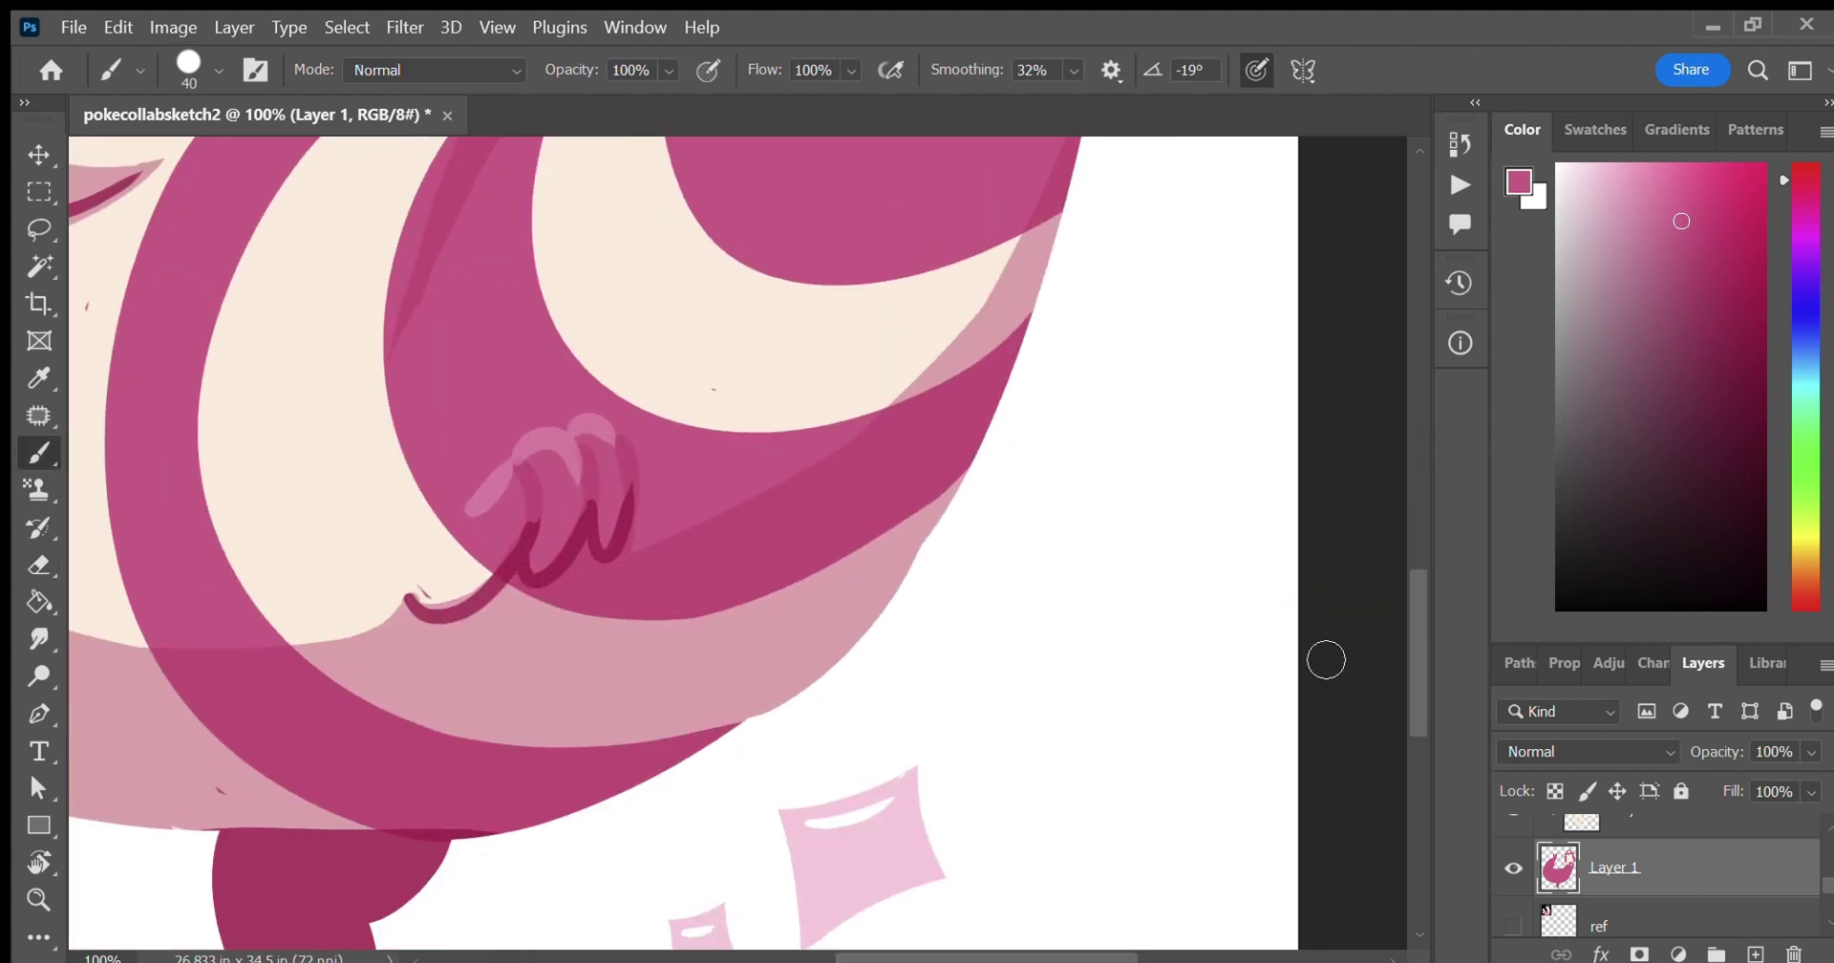
mouse_move(508, 808)
left_mouse_down()
mouse_move(897, 554)
mouse_move(547, 821)
mouse_move(924, 557)
left_mouse_up()
mouse_move(798, 713)
left_mouse_down()
mouse_move(958, 536)
mouse_move(987, 393)
mouse_move(912, 595)
mouse_move(609, 825)
mouse_move(571, 830)
mouse_move(734, 772)
mouse_move(804, 716)
left_mouse_up()
key("e")
key("ctrl+z")
left_click_drag(804, 717, 954, 557)
left_click_drag(955, 496, 917, 586)
key("ctrl+z")
left_click_drag(984, 457, 893, 626)
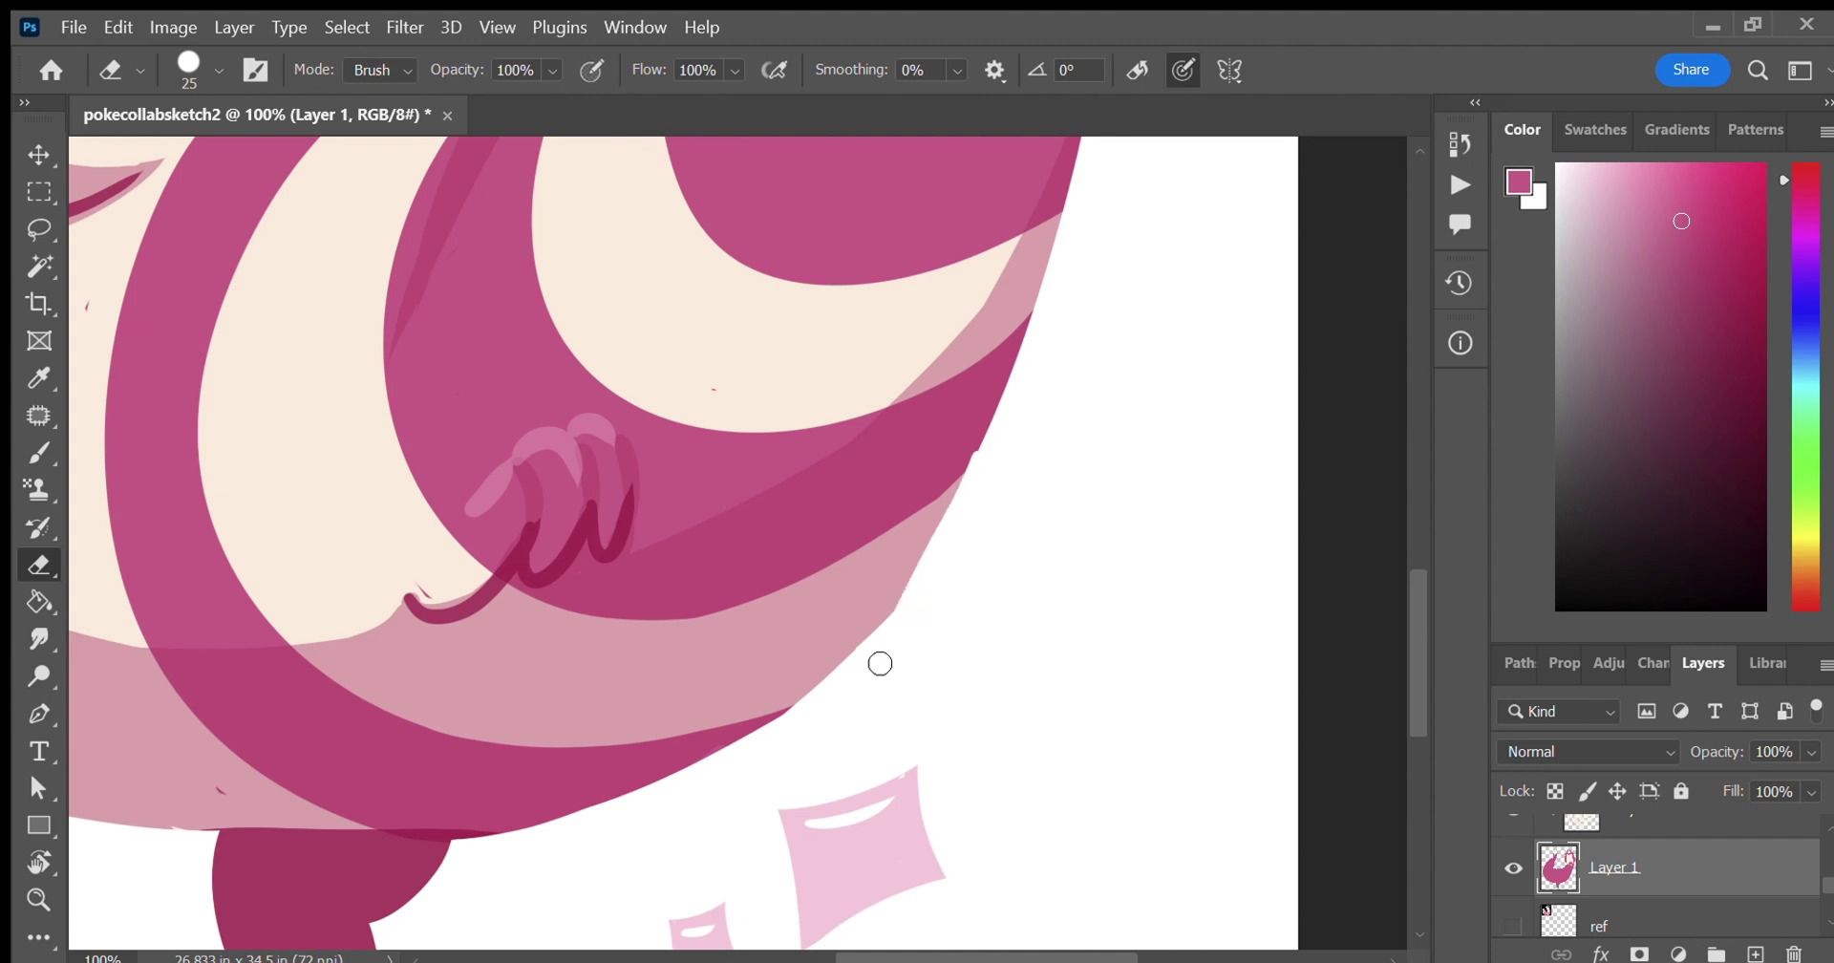
Smooth the outer body contour below the folded arms by filling the notch with pink and trimming the edge.
scroll(1411, 557, "up", 3)
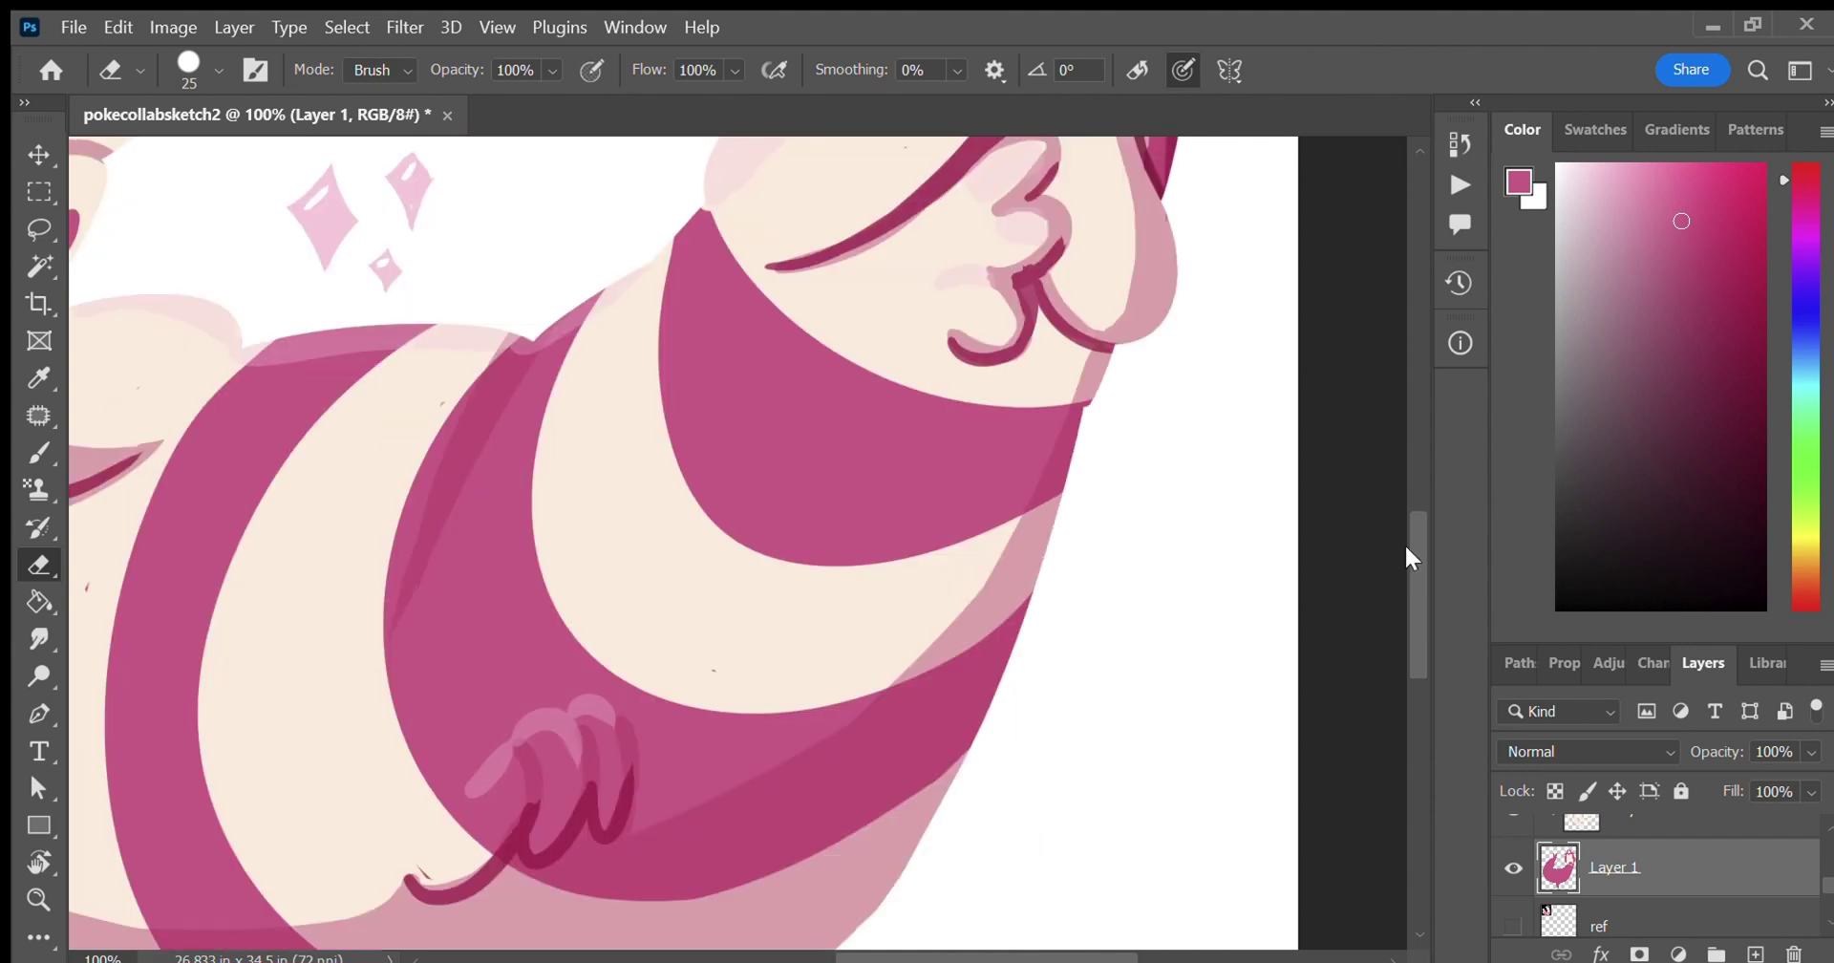
key("b")
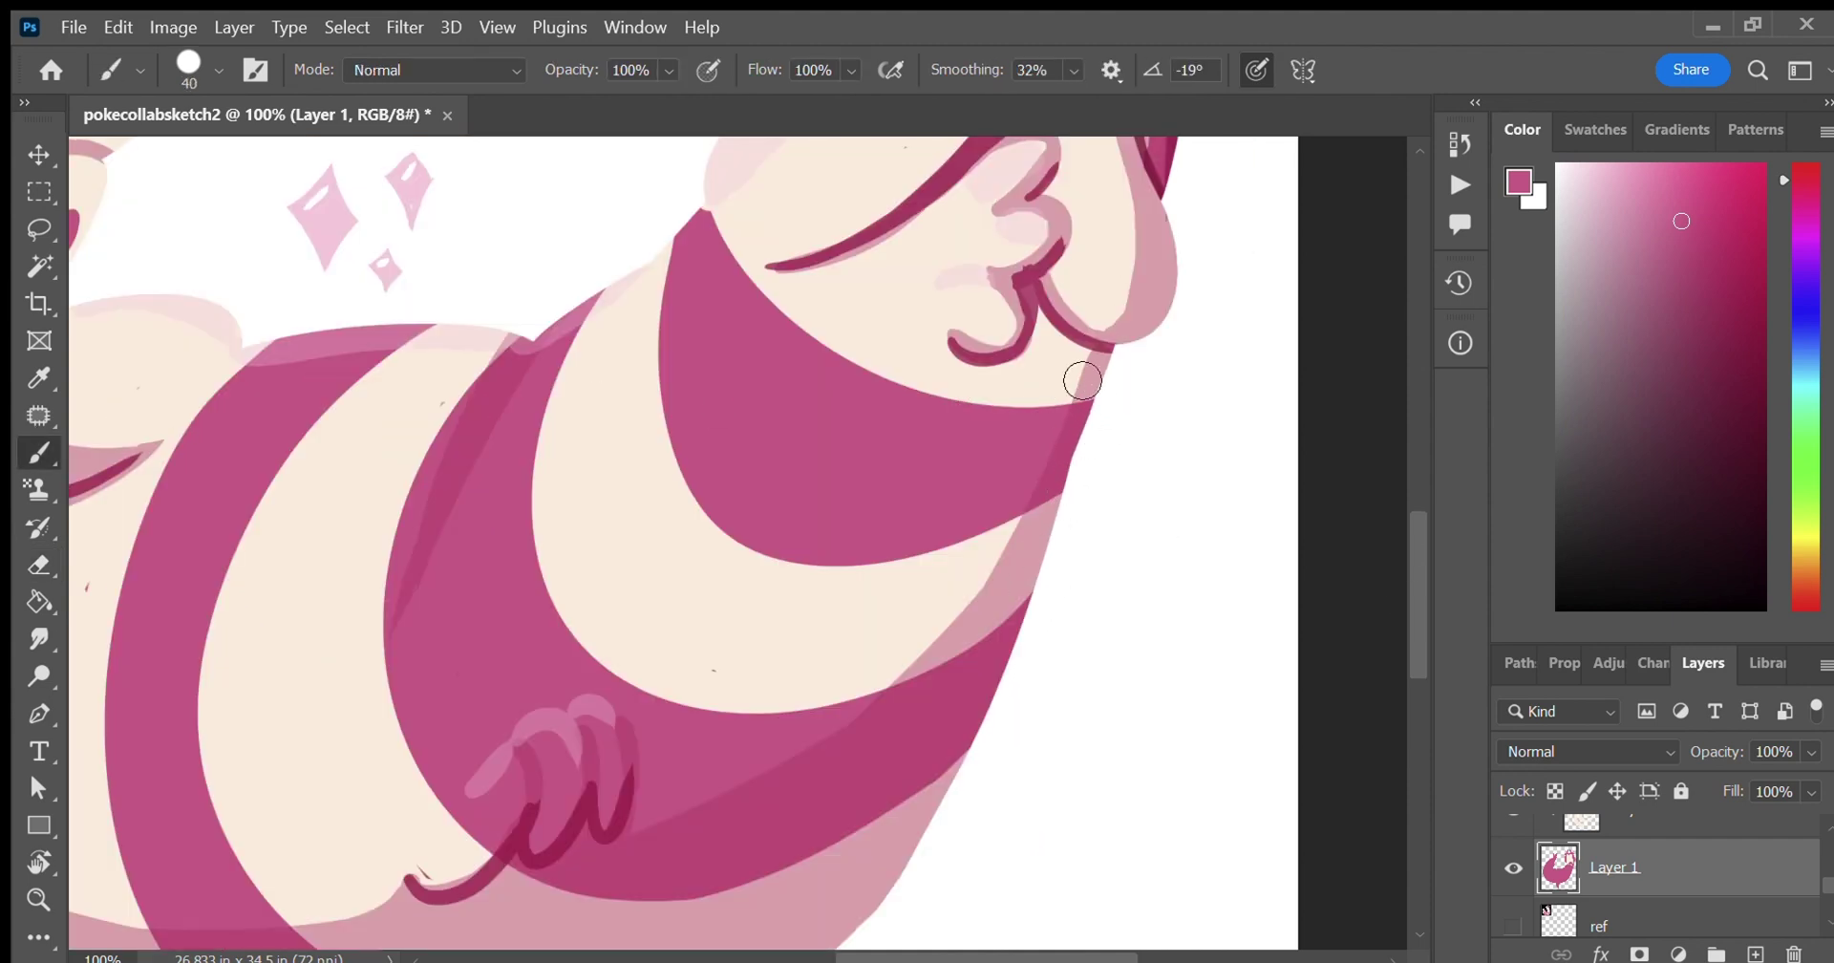
mouse_move(1412, 643)
left_mouse_down()
mouse_move(1372, 490)
mouse_move(1142, 650)
left_mouse_up()
key("e")
Touch up the cream area beside the small belly paw on Layer 2 with the body's sampled cream.
scroll(1765, 846, "up", 2)
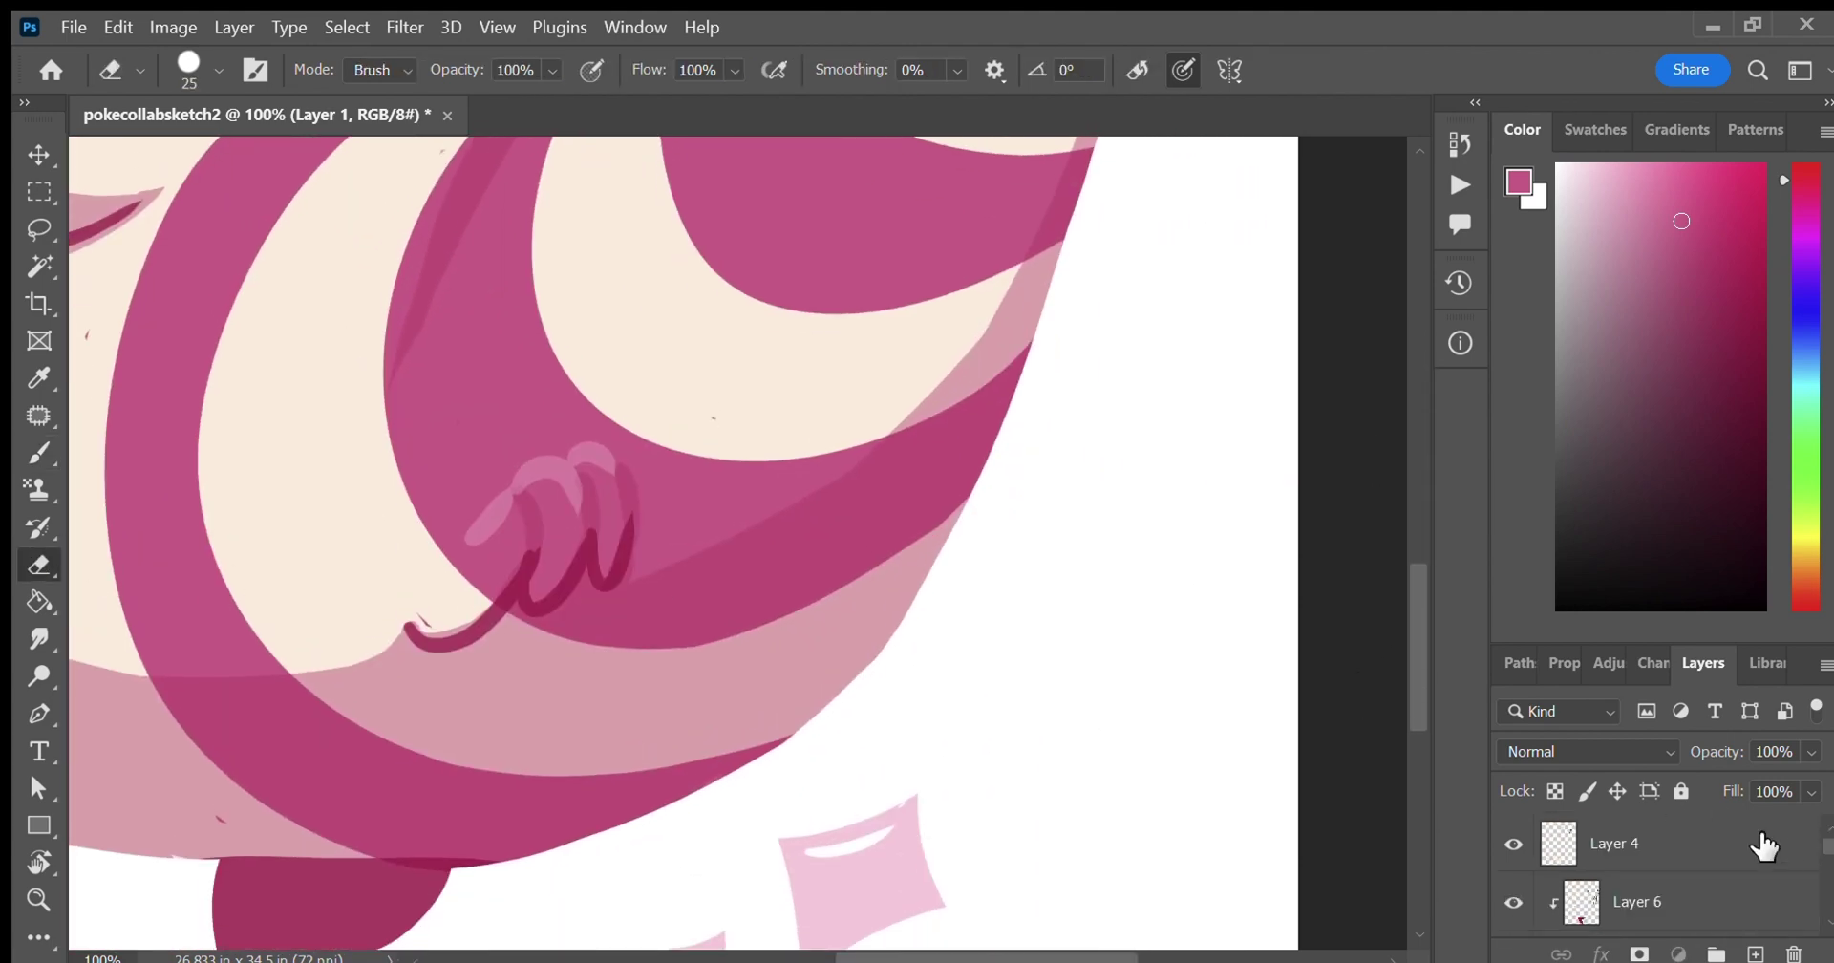
left_click(1679, 898)
left_click_drag(1824, 844, 1826, 874)
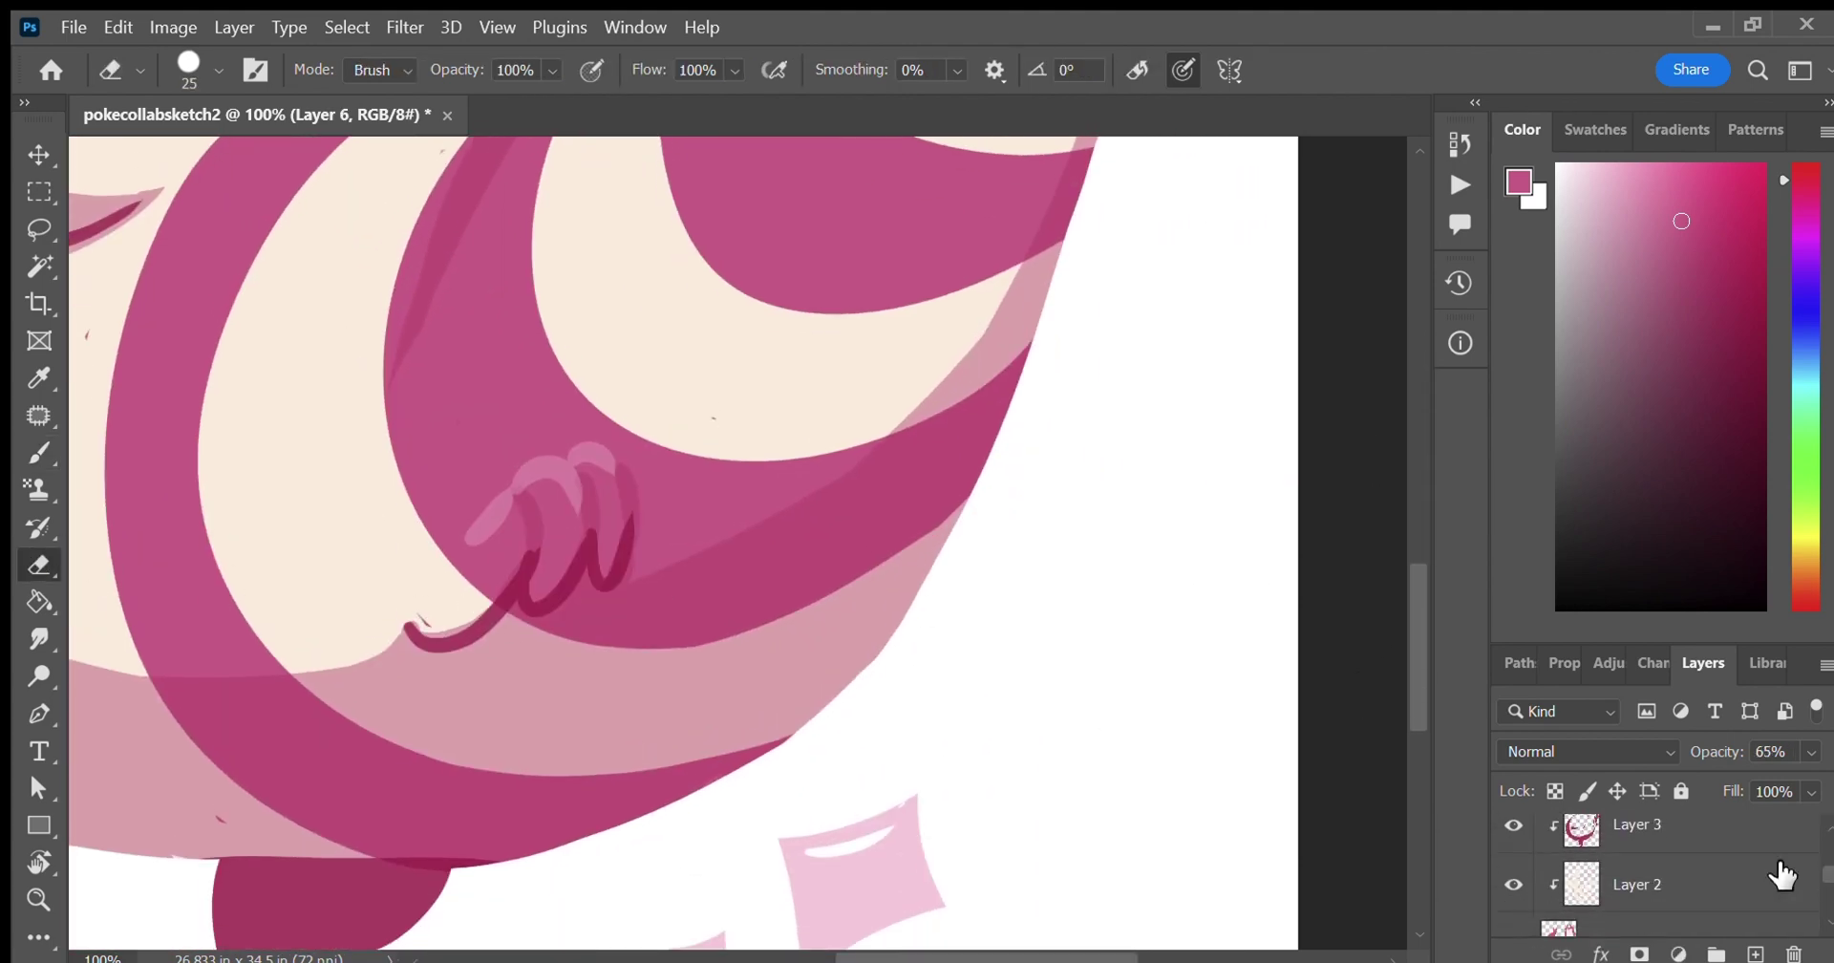
left_click(1778, 875)
key("i")
left_click(287, 411)
key("b")
left_click_drag(866, 956, 694, 956)
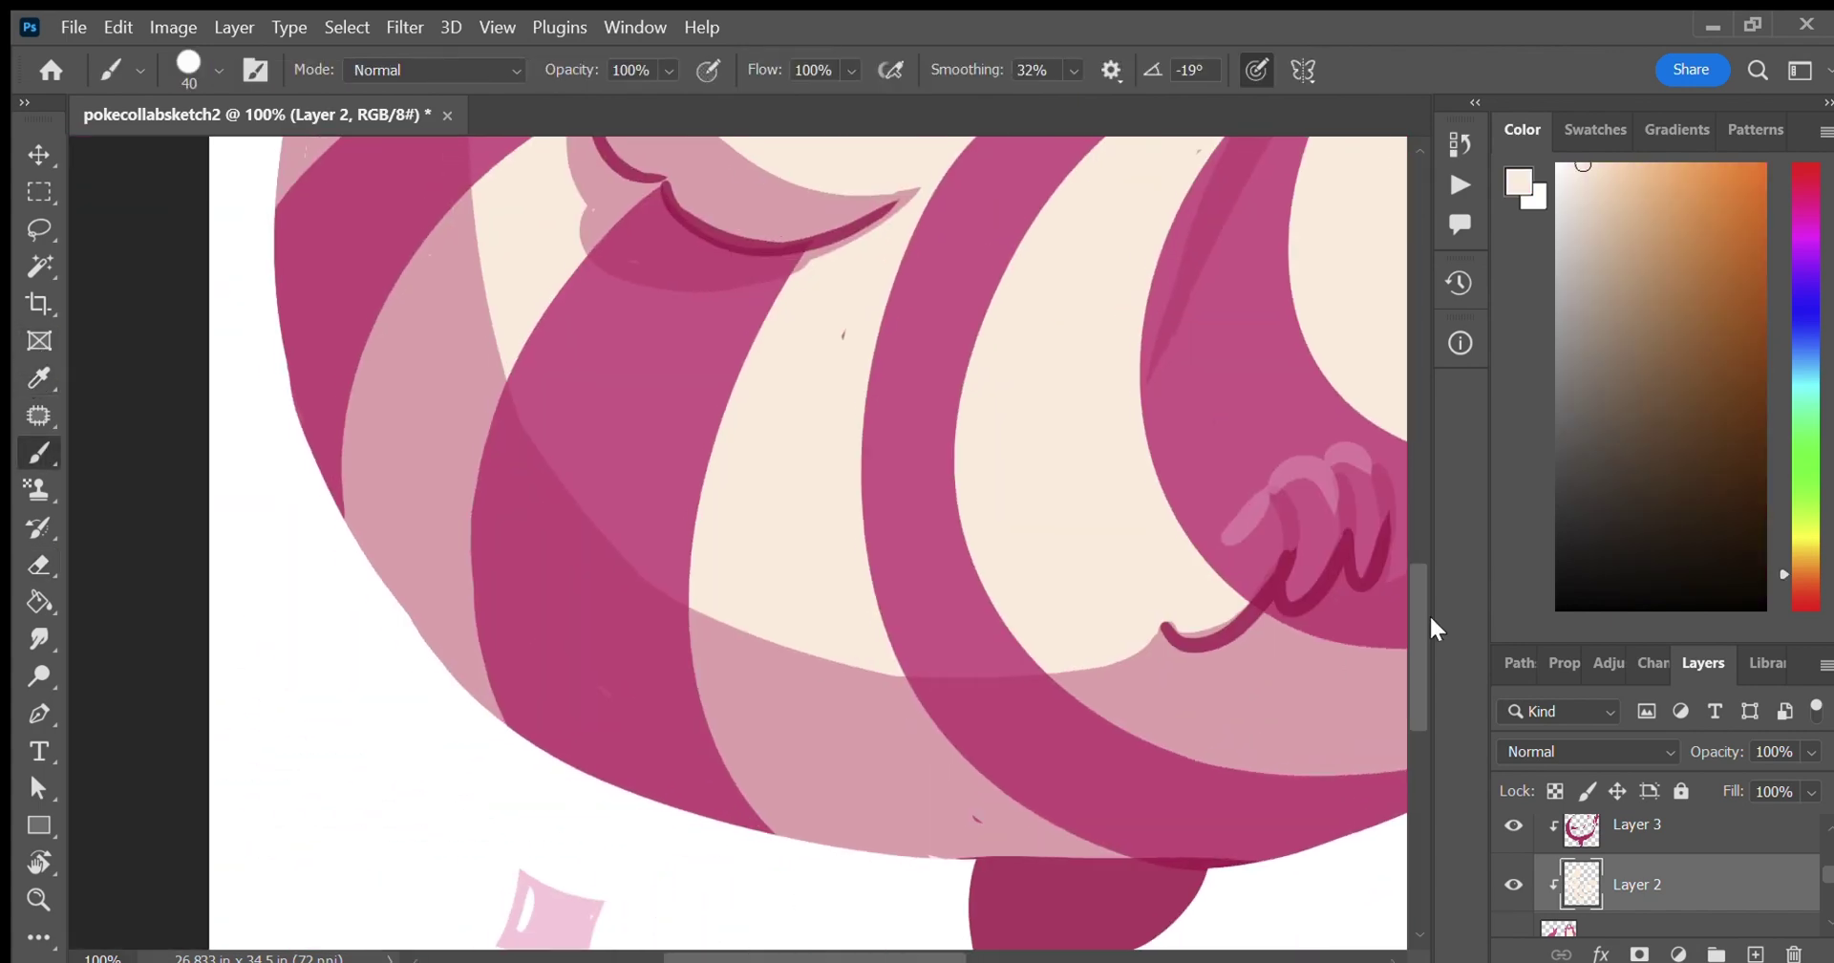
Extend the shadow along the inner edge of the raised leg's heel on Layer 3 with the sampled dark pink.
left_click_drag(1421, 616, 1395, 516)
left_click(1680, 827)
left_click(38, 377)
left_click_drag(1810, 751, 1737, 775)
left_click(697, 750)
key("b")
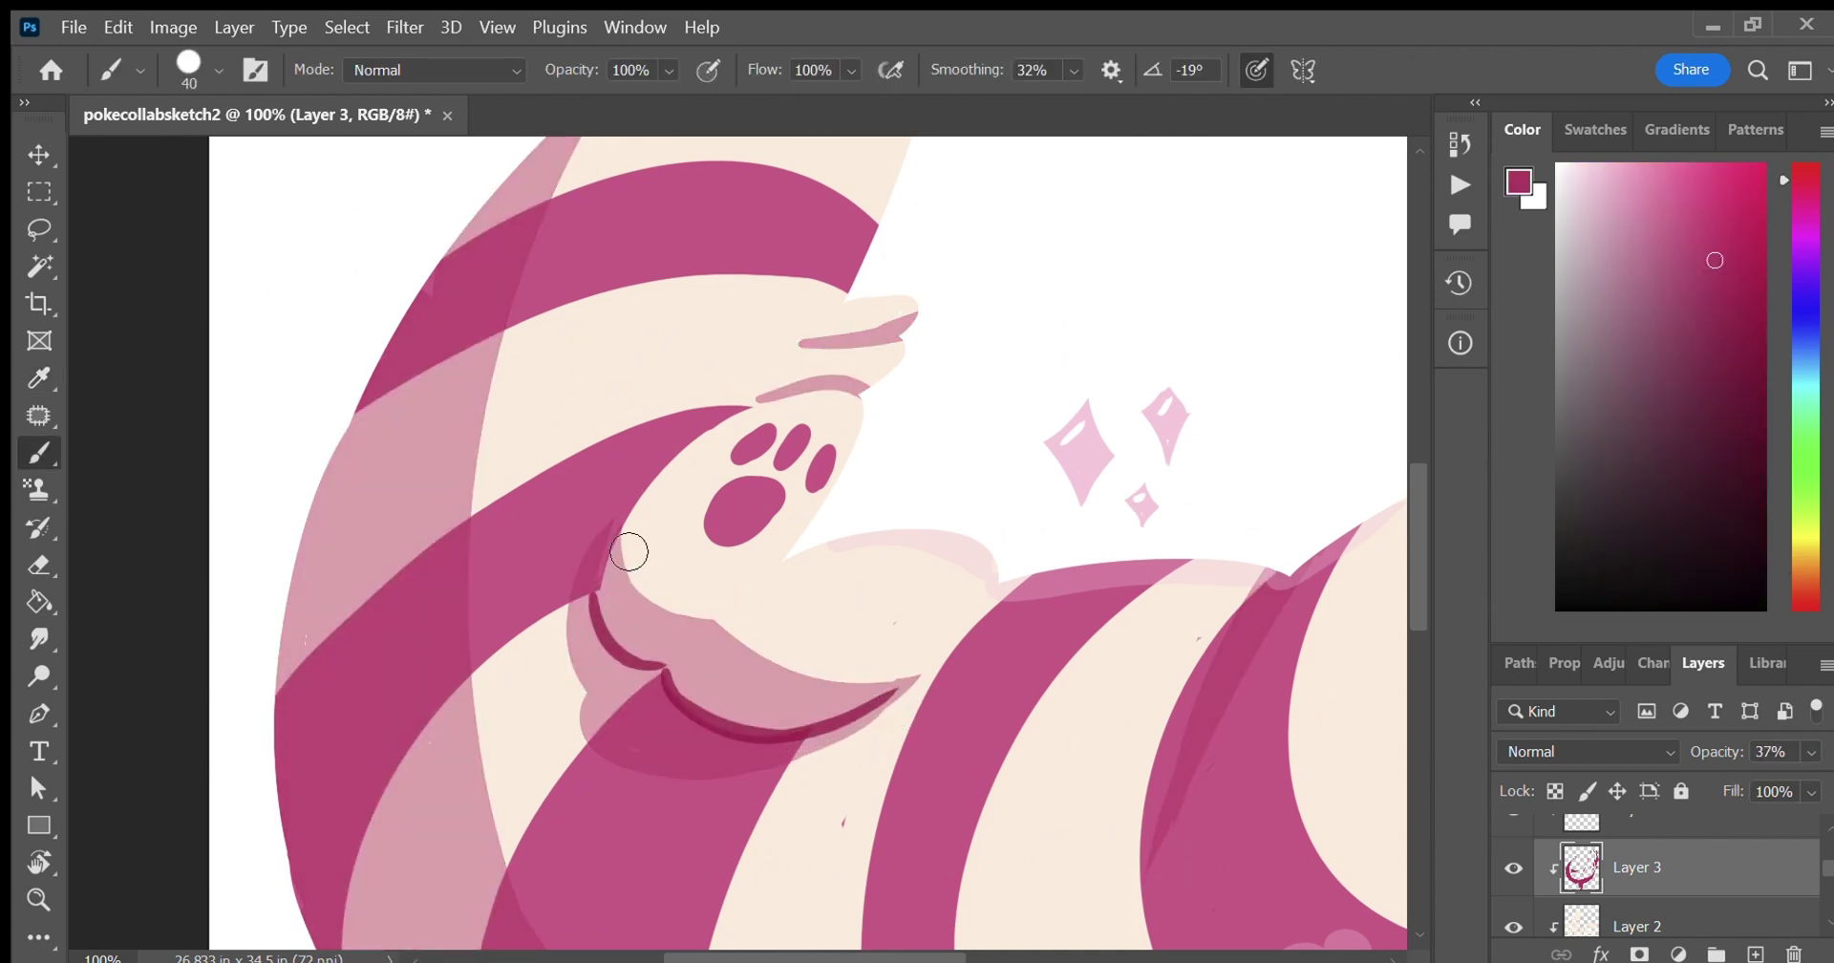
mouse_move(629, 551)
left_mouse_down()
mouse_move(634, 525)
mouse_move(616, 554)
left_mouse_up()
Extend the shadow along the top of the raised foot, behind its toes, on Layer 3.
key("ctrl+minus")
key("ctrl+minus")
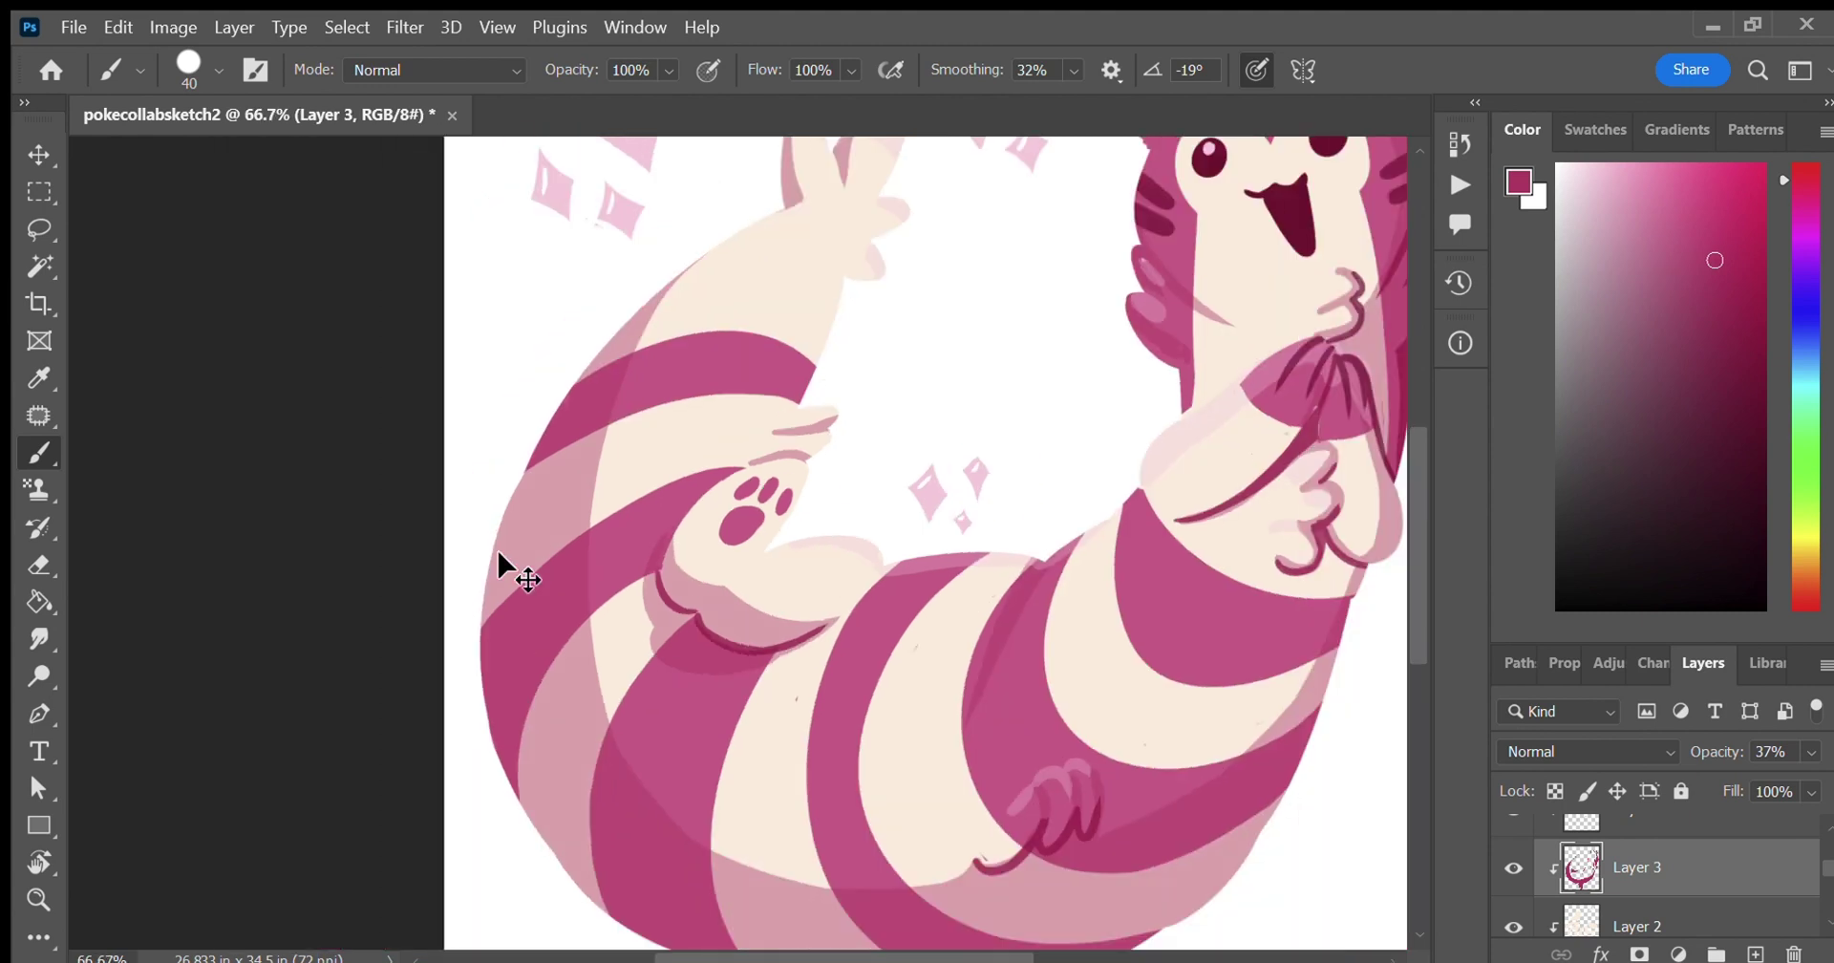
key("ctrl+plus")
key("ctrl+plus")
left_click_drag(764, 414, 743, 422)
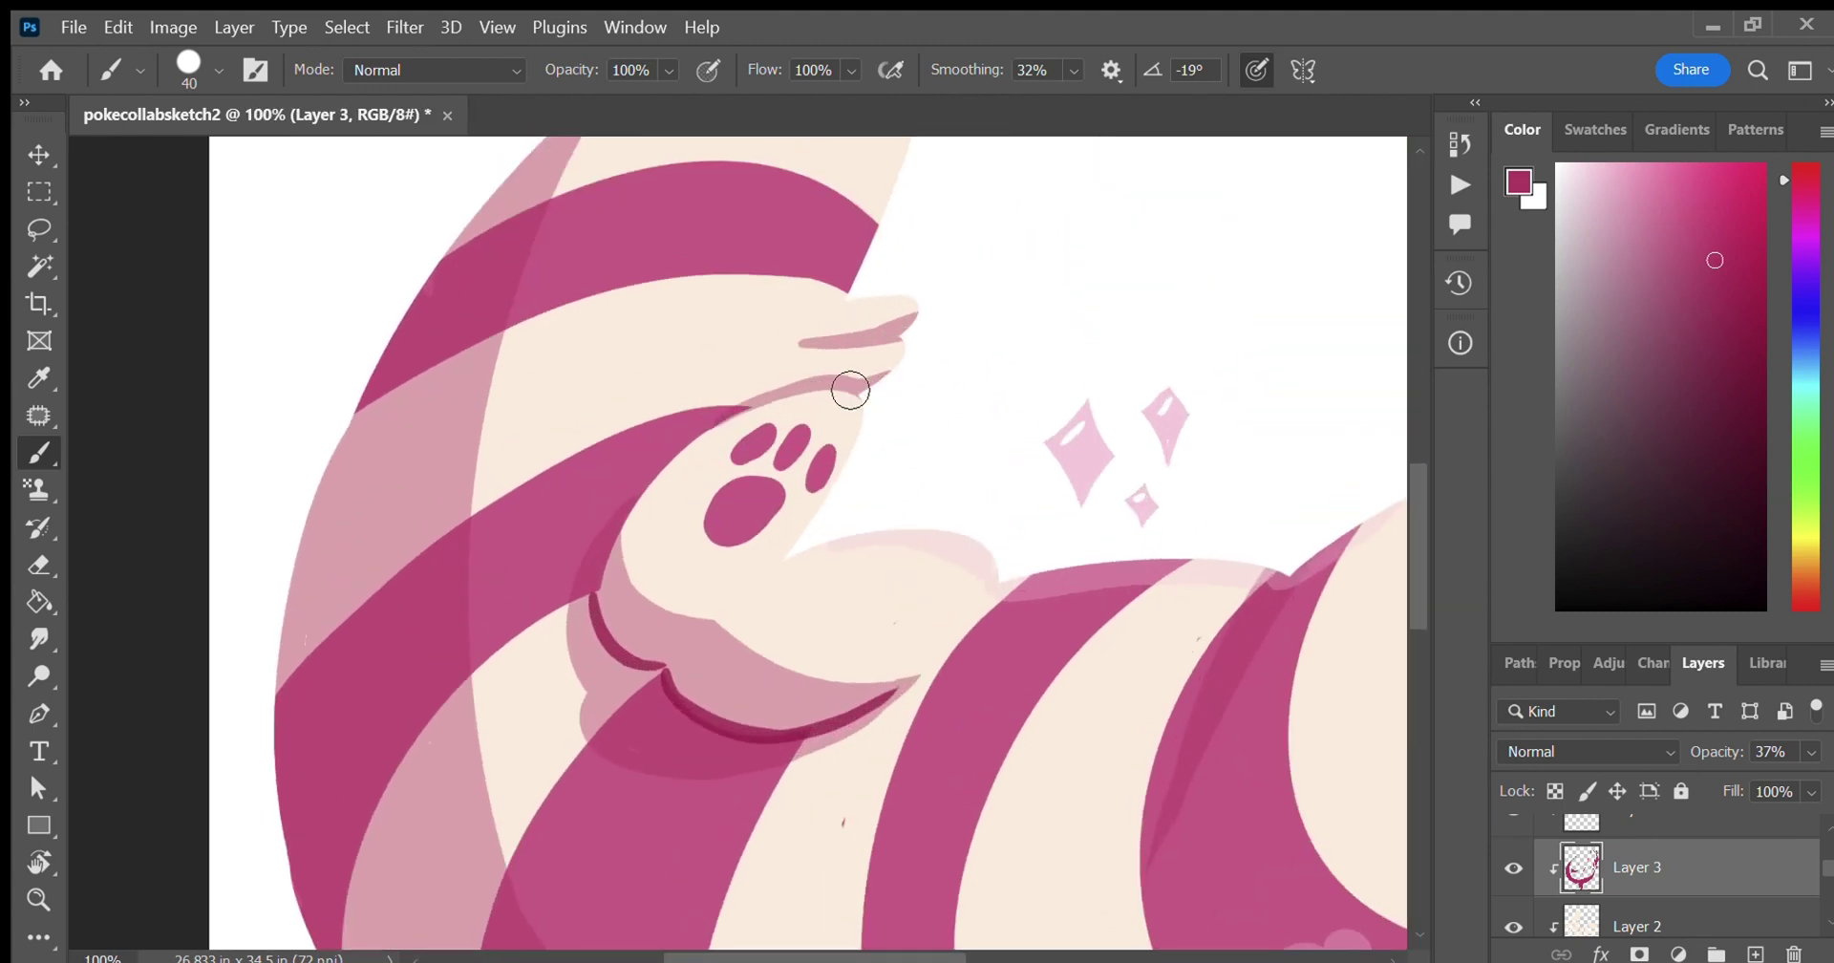
Paint a dark accent line along the raised leg's heel on Layer 6 with maroon sampled from the mouth.
left_click(38, 378)
left_click_drag(1826, 868, 1825, 845)
left_click(1635, 905)
left_click_drag(909, 958, 1062, 958)
scroll(1027, 286, "up", 4)
left_click(1019, 236)
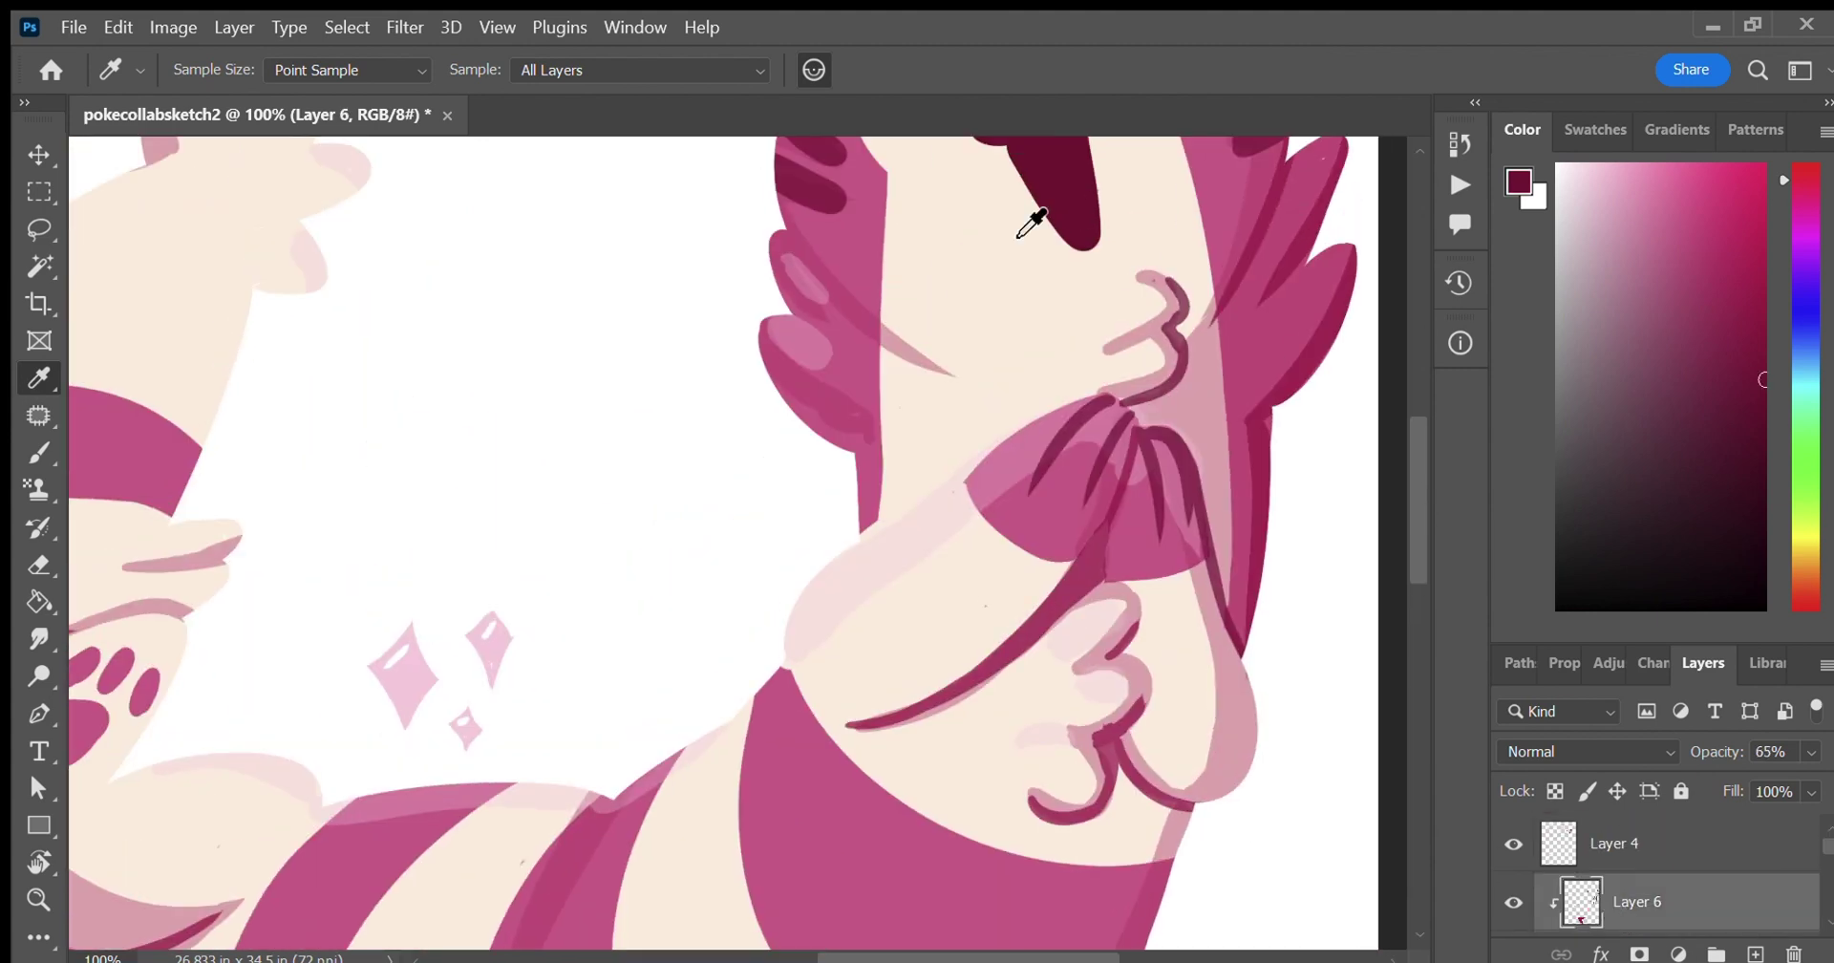
key("b")
left_click_drag(902, 957, 765, 957)
left_click_drag(535, 766, 524, 838)
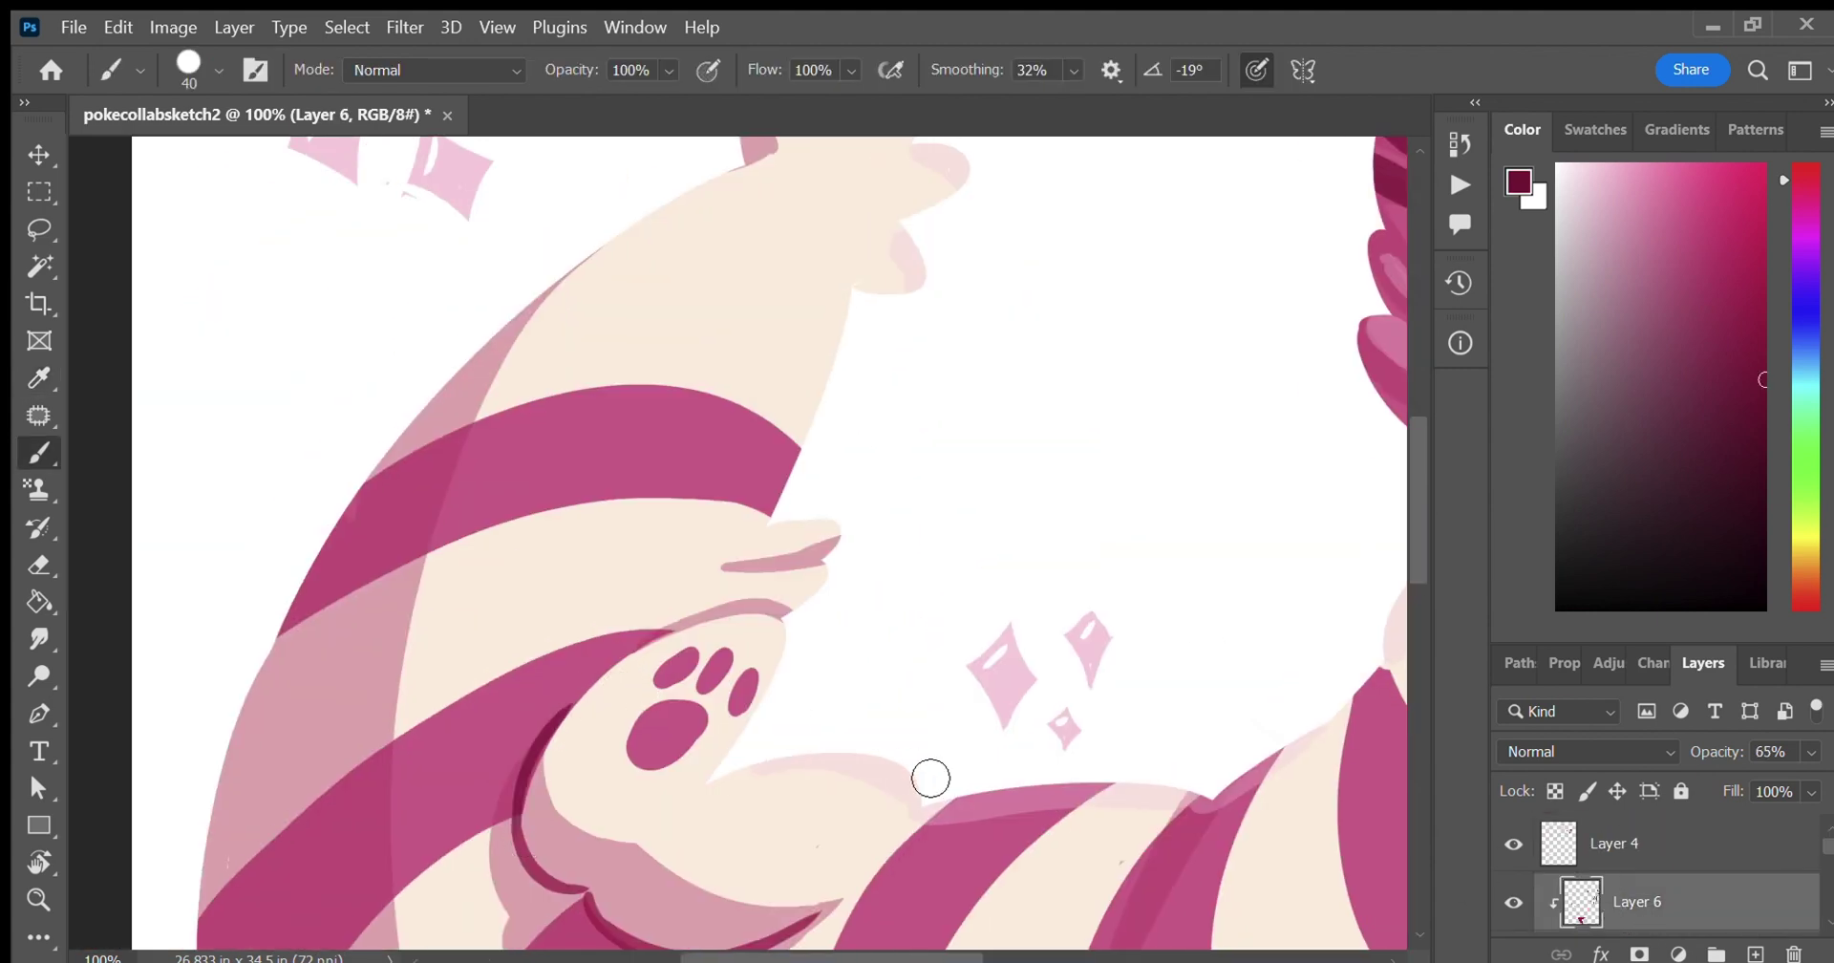
scroll(1309, 823, "down", 2)
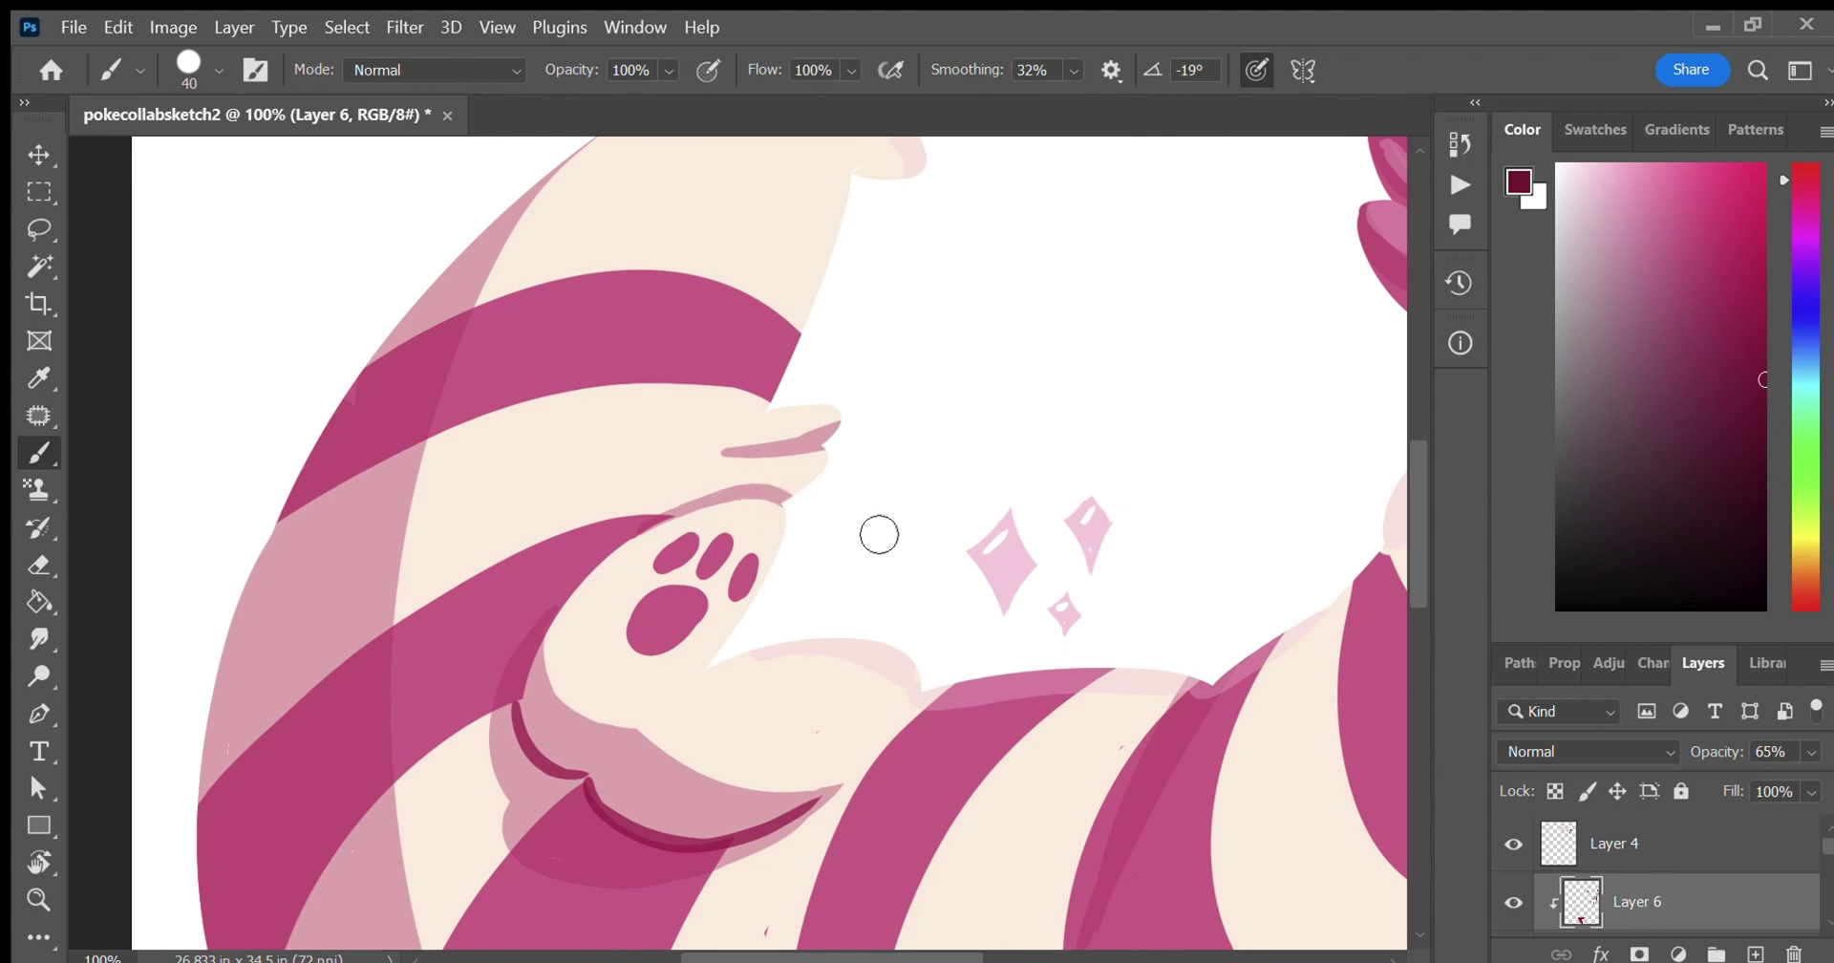
left_click_drag(565, 638, 597, 661)
left_click_drag(604, 600, 630, 621)
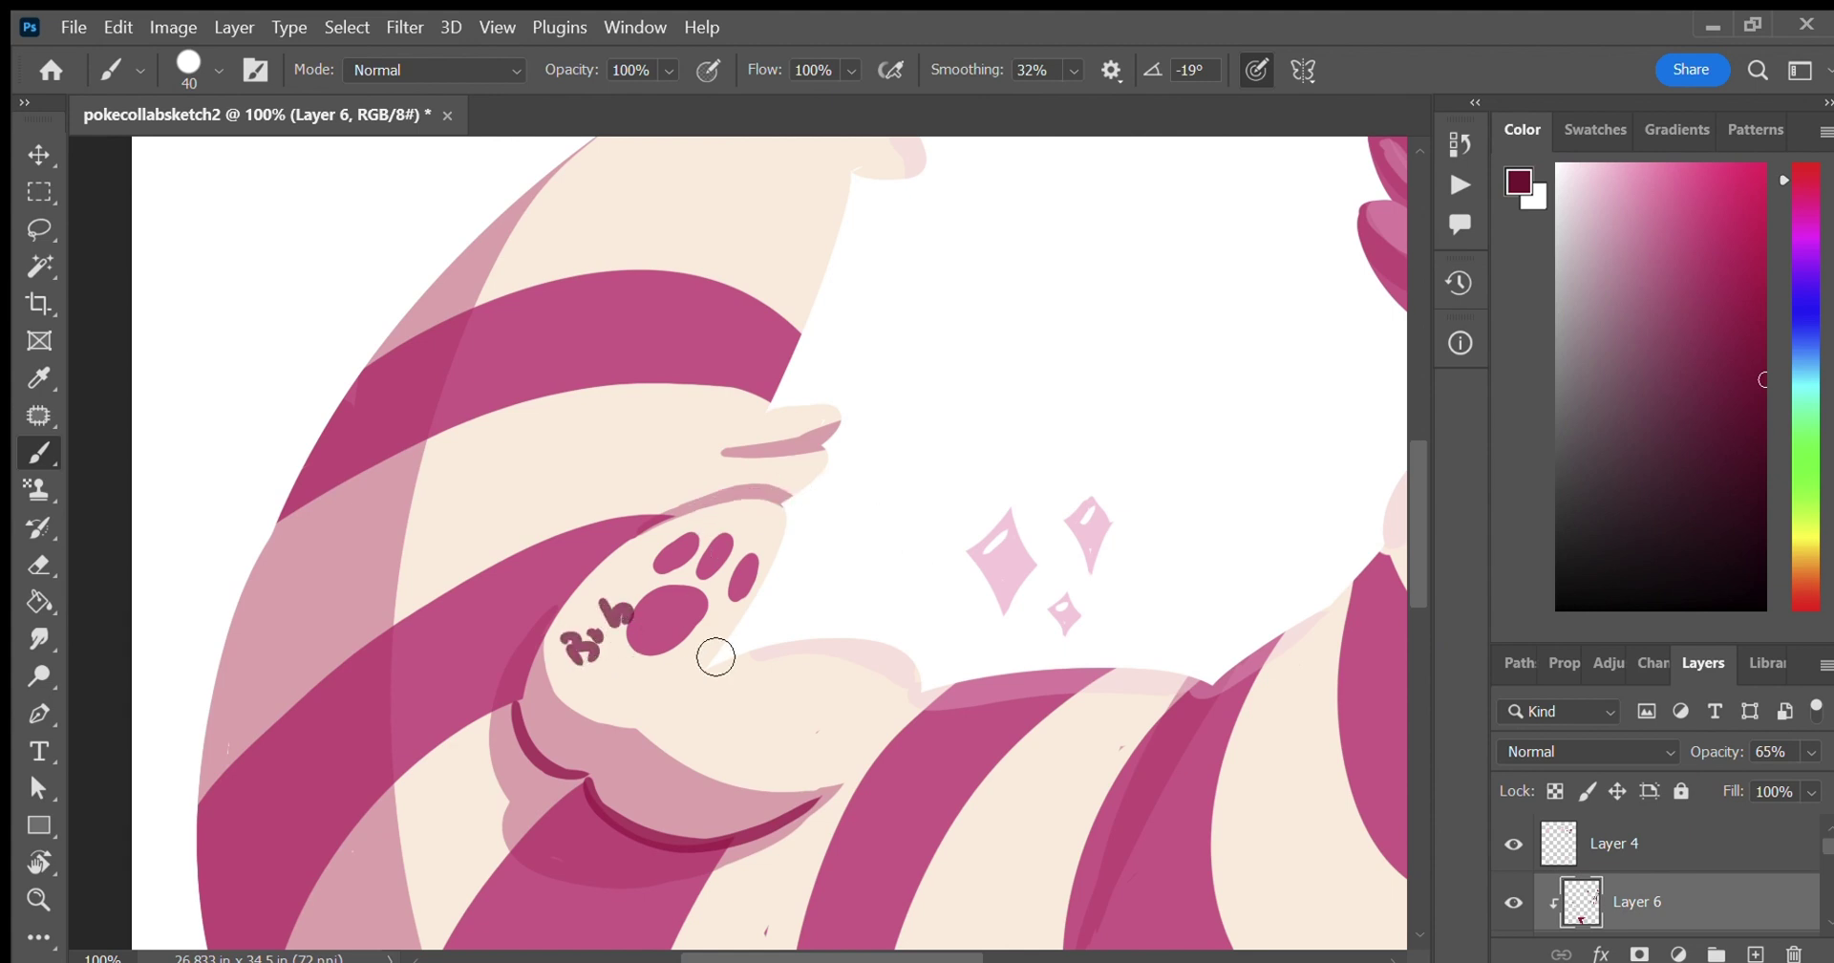
key("ctrl+z")
key("ctrl+z")
key("ctrl+z")
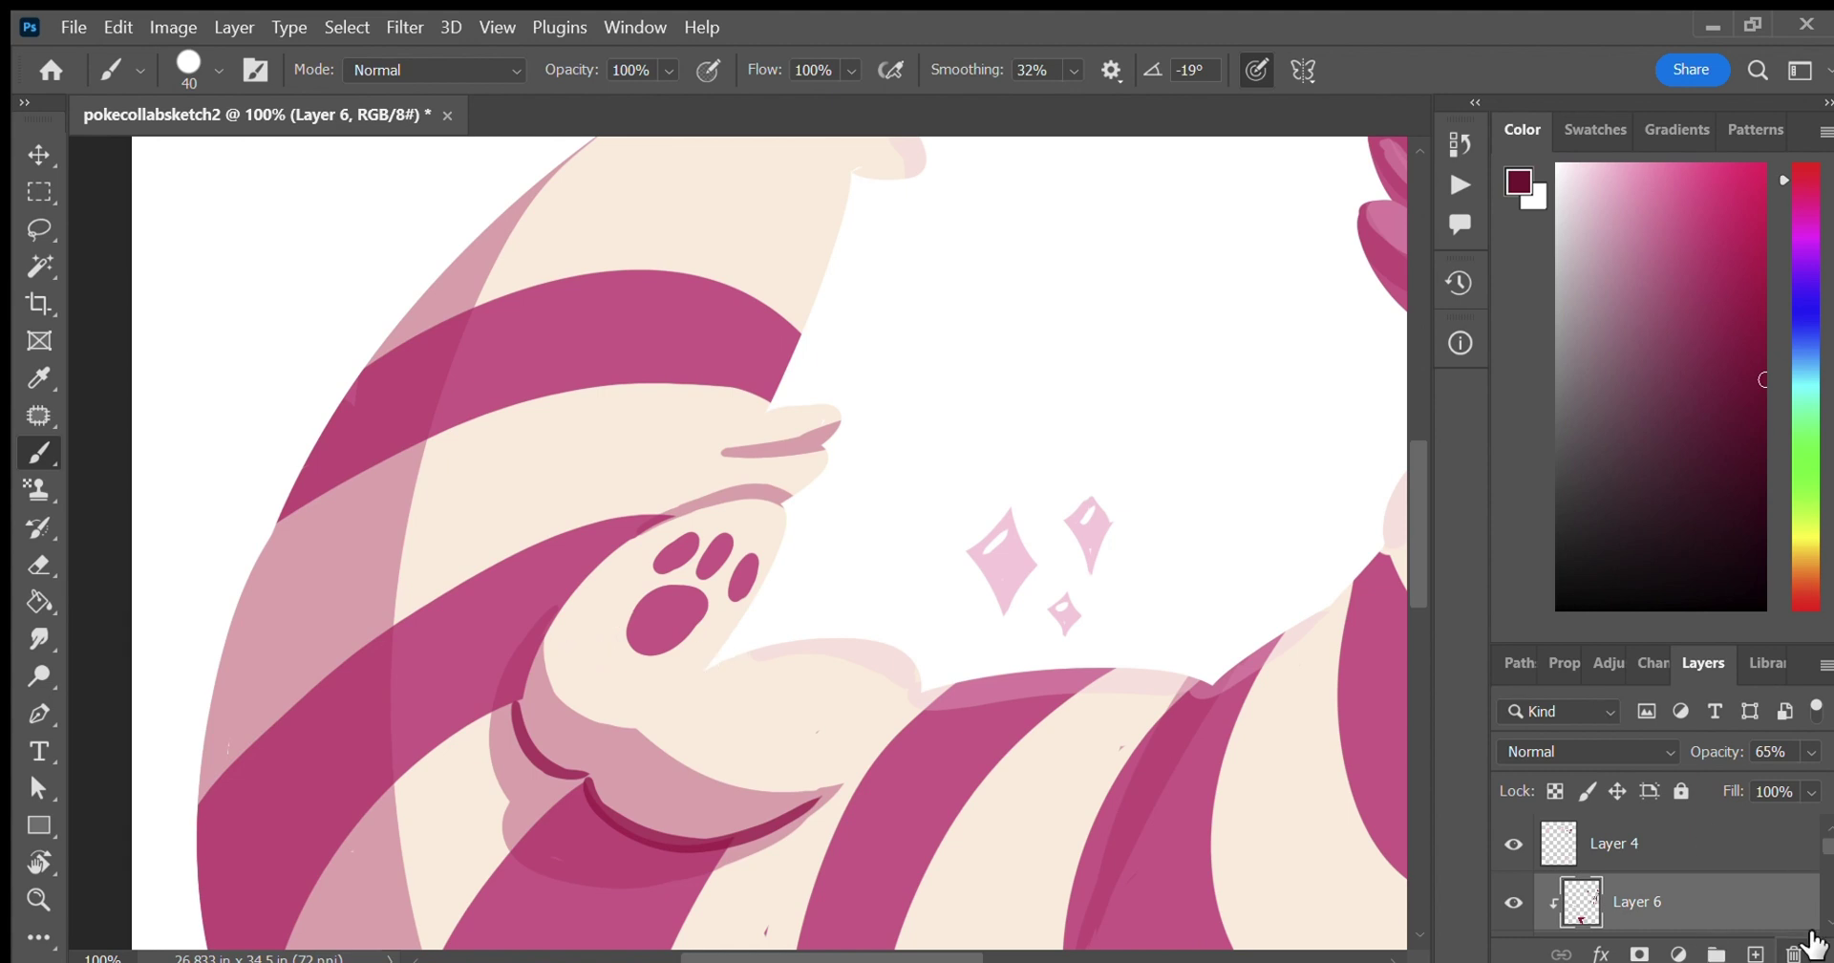
Sample the maroon of the heel's accent line and set Layer 6's opacity to 68%.
left_click(39, 377)
left_click(533, 743)
left_click_drag(1811, 752, 1774, 778)
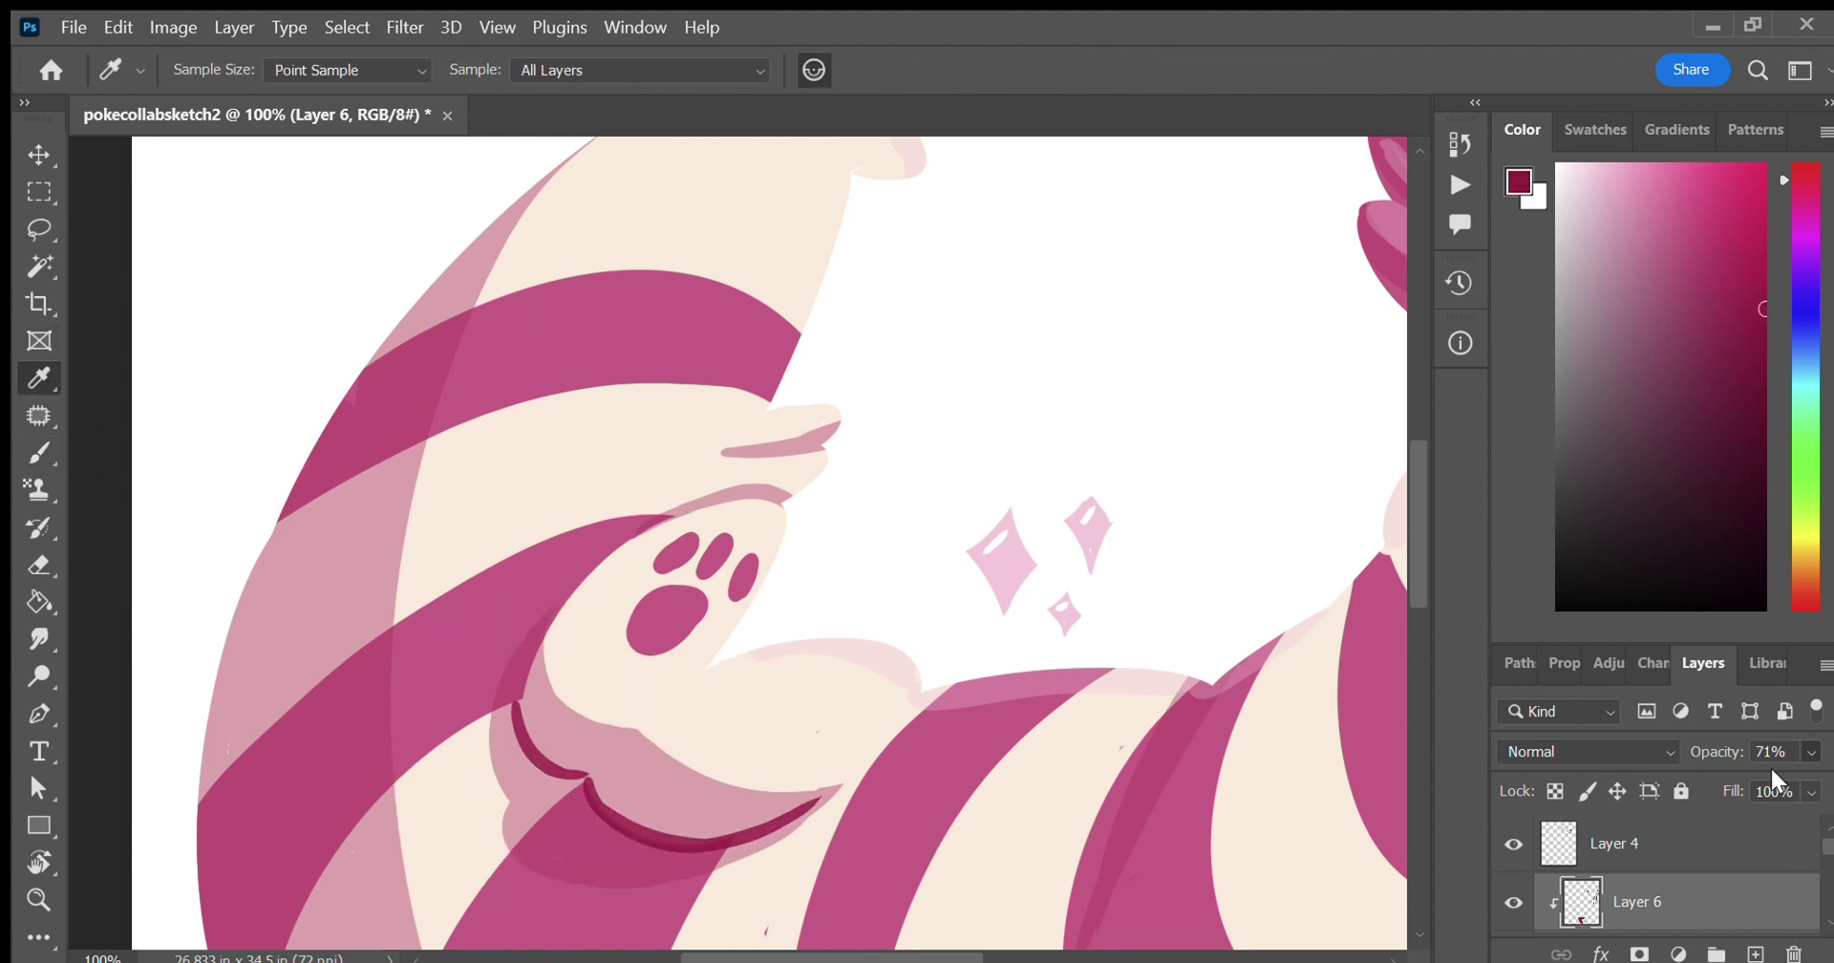
Paint a dark maroon accent line from the raised leg's heel around the outer edge of the foot to its toes on Layer 6.
left_click(38, 453)
left_click_drag(518, 711, 577, 603)
key("ctrl+z")
left_click_drag(525, 721, 621, 542)
left_click_drag(552, 626, 633, 528)
mouse_move(614, 559)
left_mouse_down()
mouse_move(812, 516)
mouse_move(723, 516)
mouse_move(806, 521)
left_mouse_up()
key("ctrl+z")
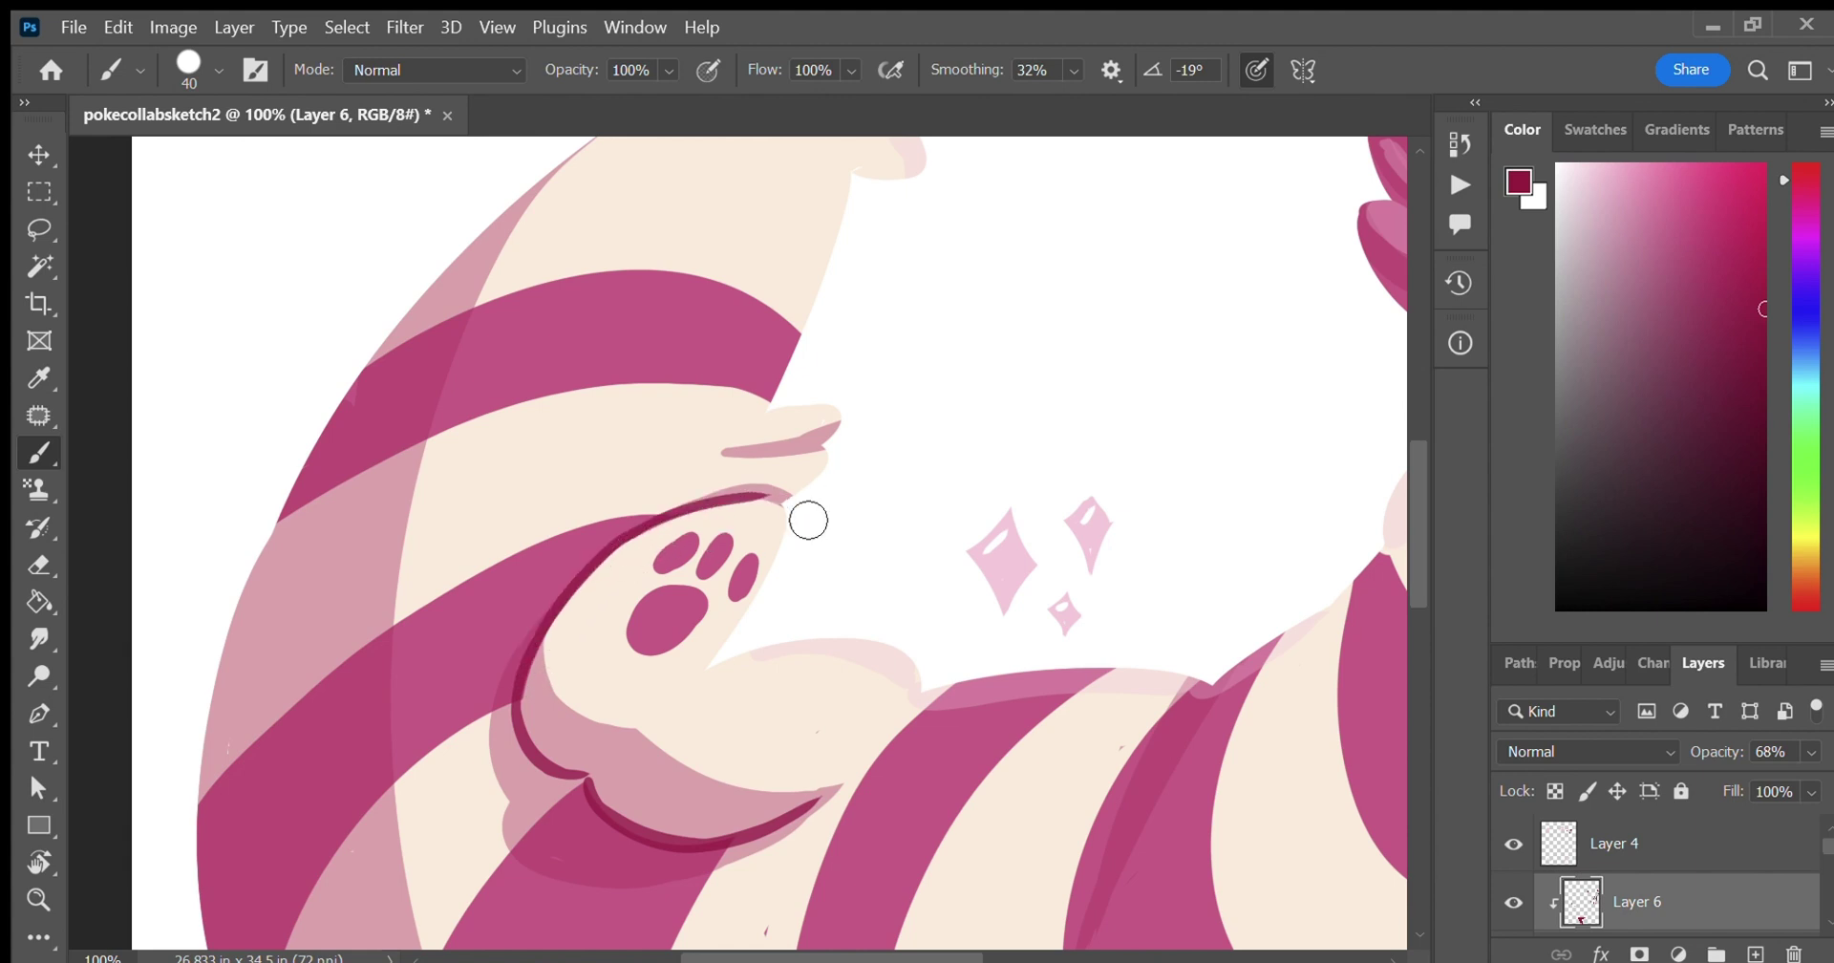
key("ctrl+z")
mouse_move(620, 546)
left_mouse_down()
mouse_move(802, 512)
mouse_move(779, 499)
left_mouse_up()
Sample the dark pink of the tail stripes and add a new layer above Layer 4.
key("ctrl+minus")
key("ctrl+minus")
key("ctrl+minus")
key("ctrl+minus")
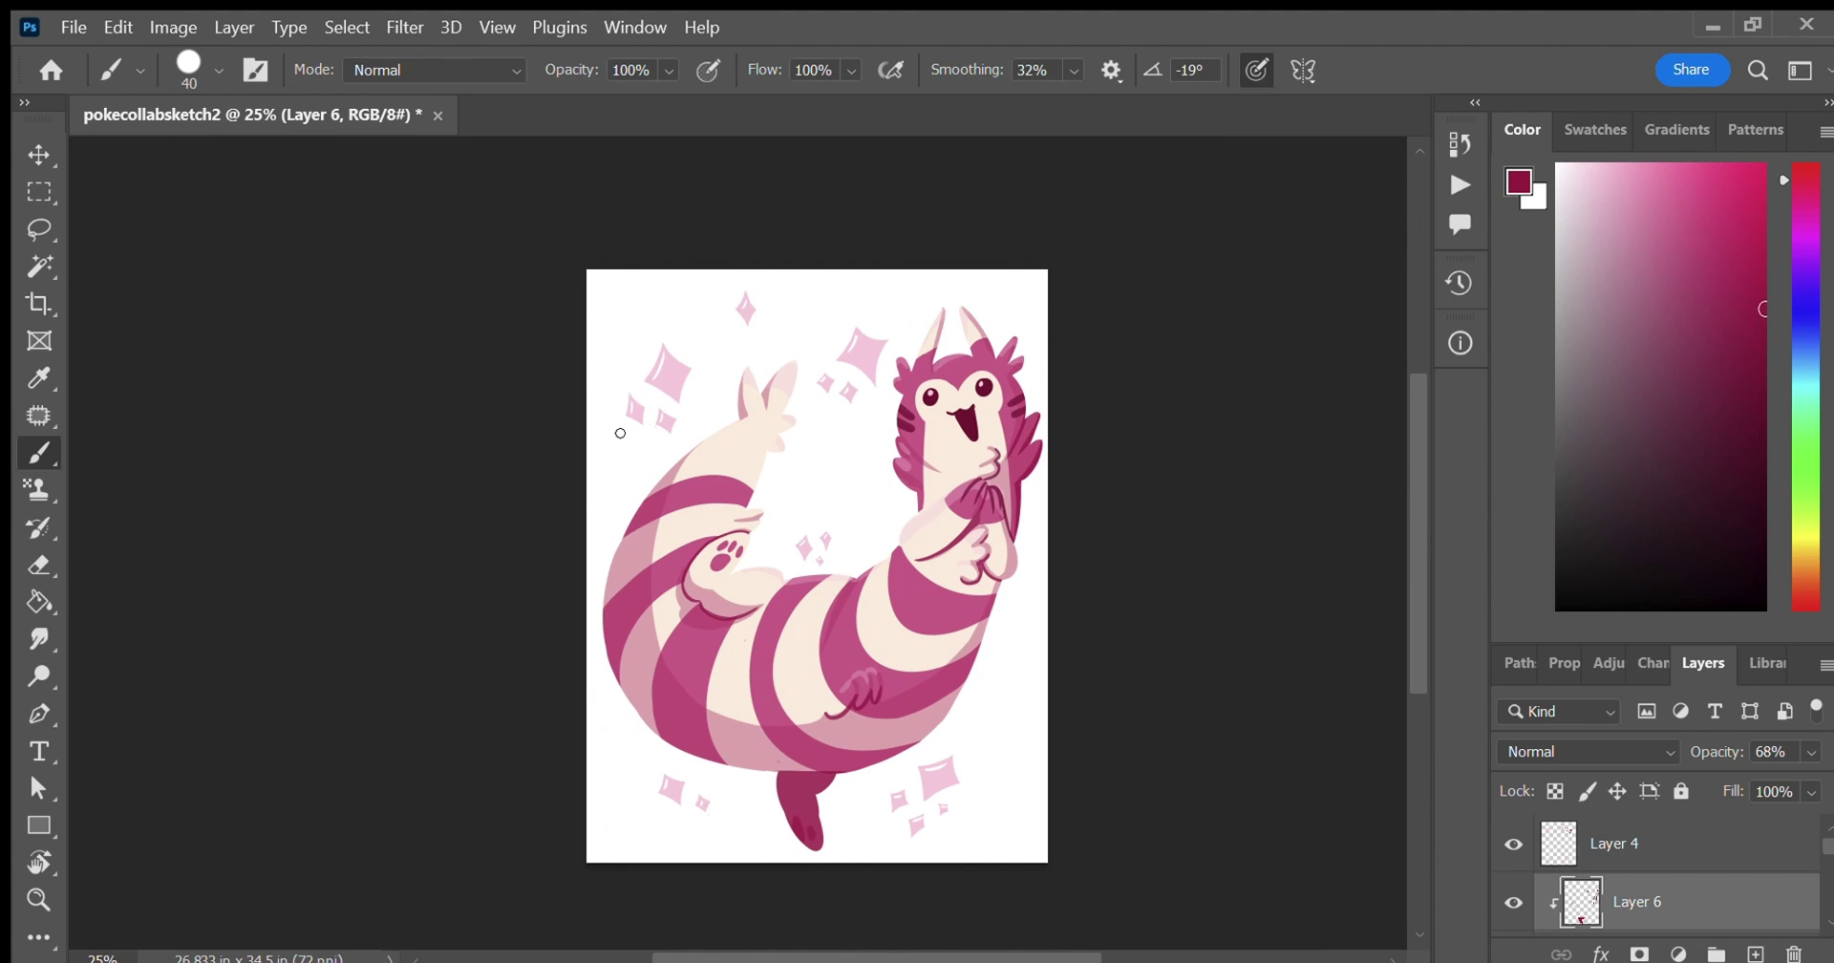
key("ctrl+plus")
key("ctrl+plus")
key("ctrl+plus")
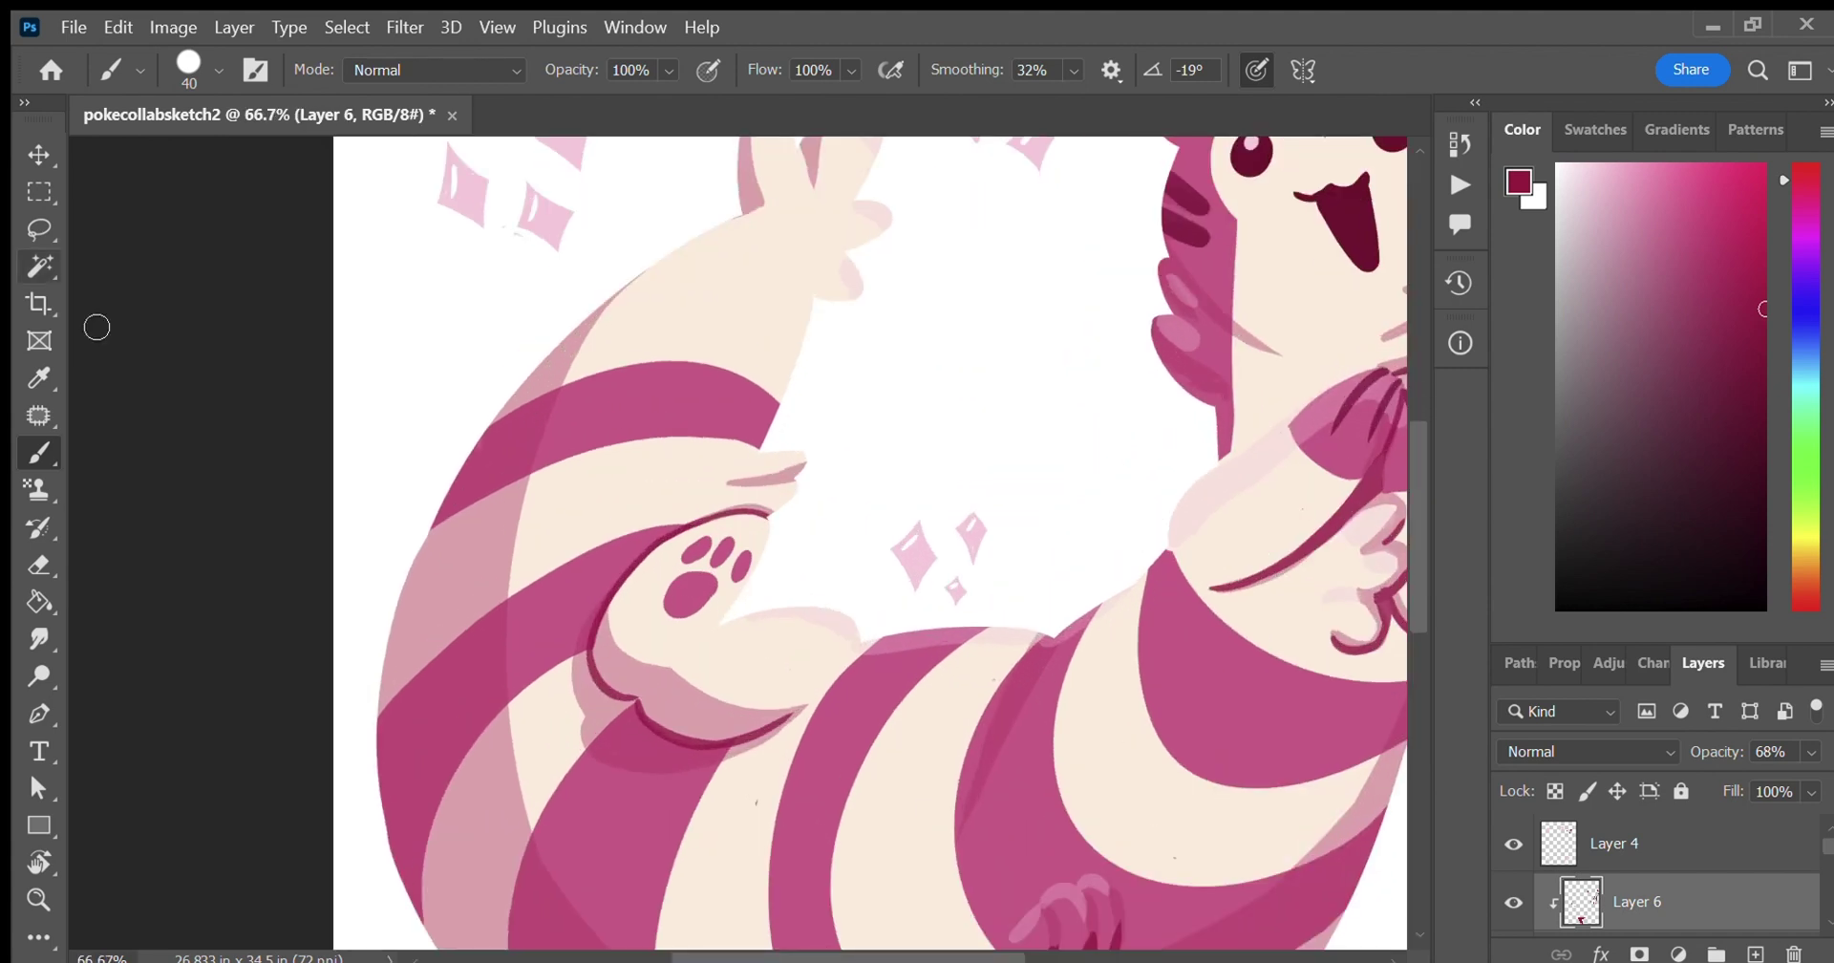
left_click(38, 378)
left_click(382, 612)
left_click(401, 775)
left_click(39, 453)
key("ctrl+plus")
key("ctrl+plus")
left_click(1765, 848)
left_click(1754, 953)
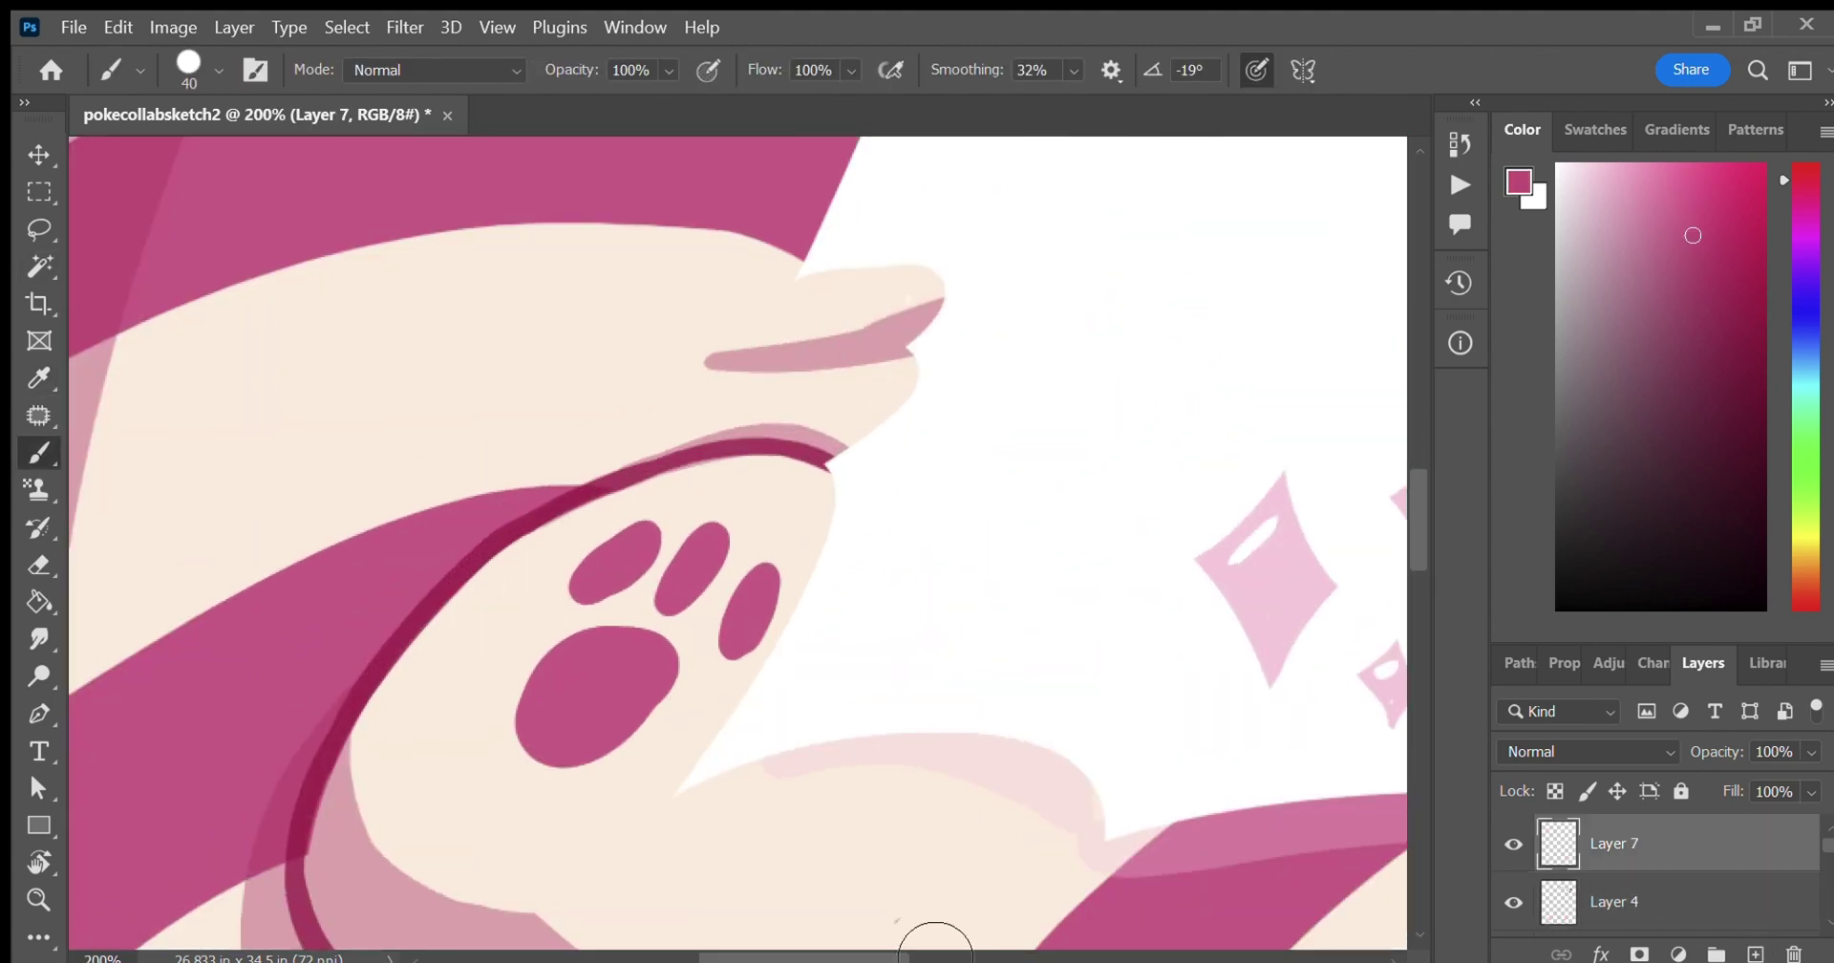
Reduce the brush size to 10 and hand-letter "Oh No" with a plus sign beneath it in the canvas's lower-right corner.
left_click_drag(888, 957, 1214, 957)
left_click_drag(1419, 535, 1395, 828)
key("bracketleft")
key("bracketleft")
key("bracketleft")
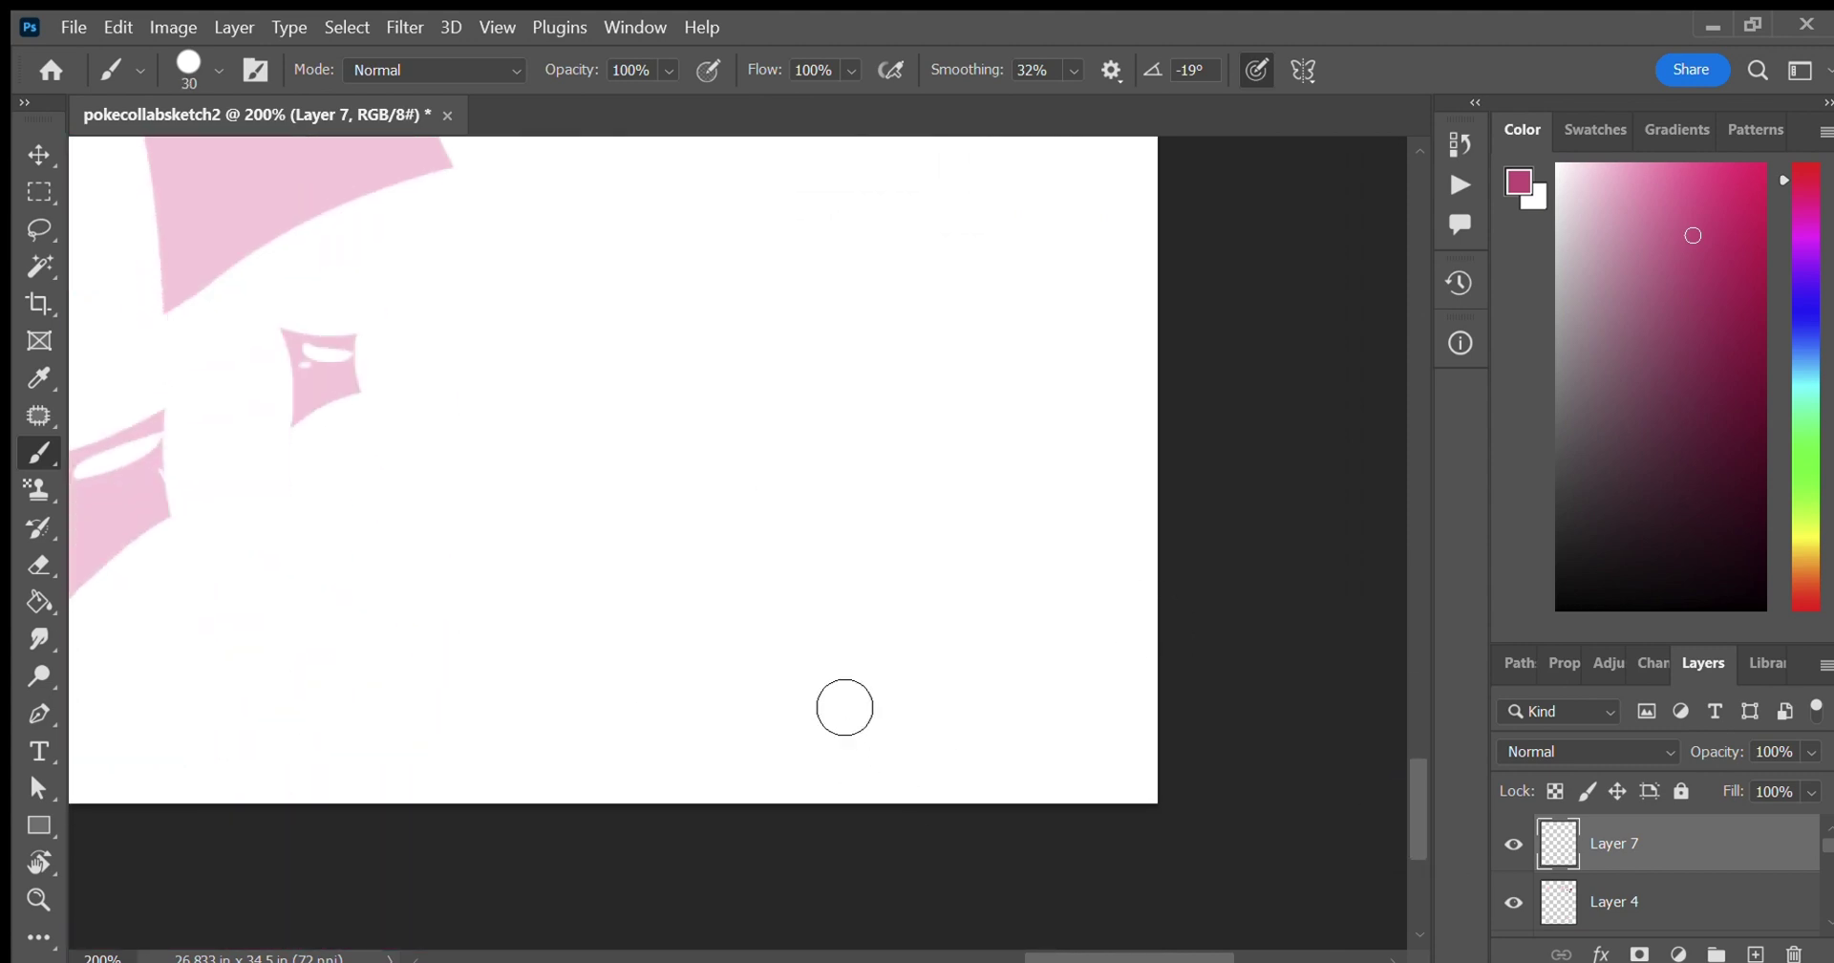
left_click_drag(932, 625, 978, 658)
left_click(956, 661)
left_click_drag(999, 661, 1027, 613)
mouse_move(1060, 627)
left_mouse_down()
mouse_move(1053, 659)
mouse_move(1059, 628)
left_mouse_up()
left_click_drag(975, 706, 963, 704)
key("ctrl+z")
key("ctrl+z")
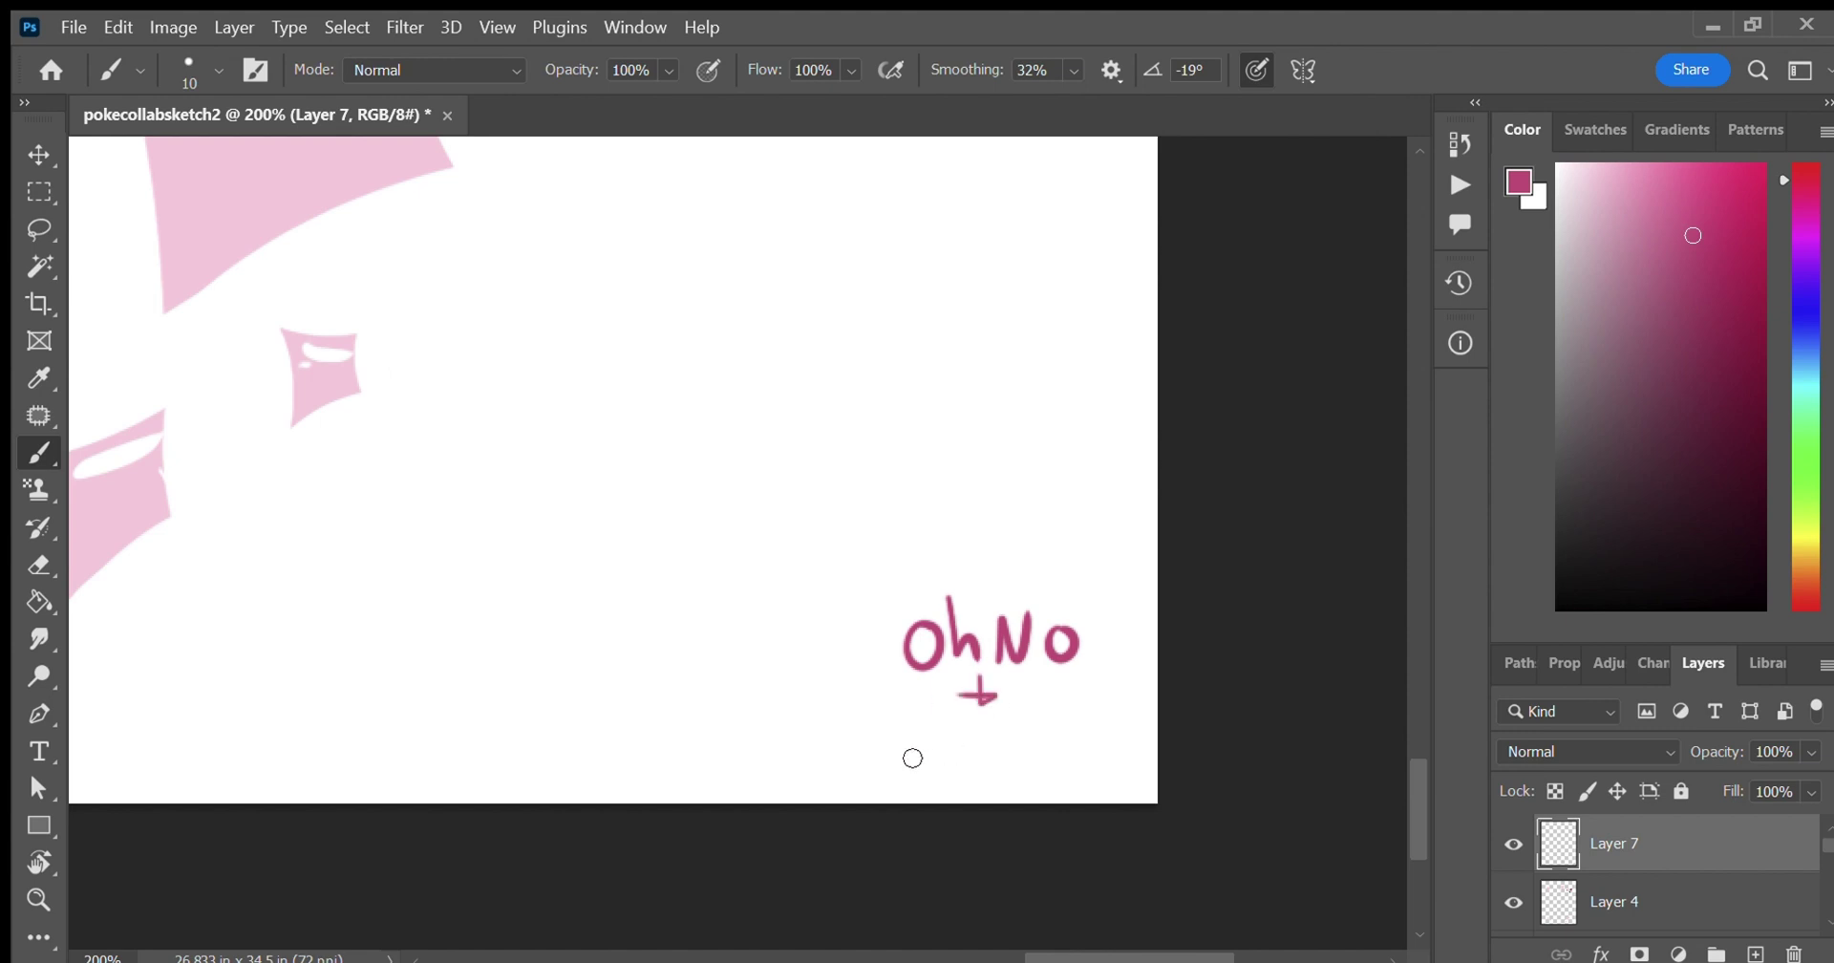
key("ctrl+z")
Hand-letter the second line of the signature beneath the plus sign on Layer 7.
left_click_drag(912, 769, 957, 766)
key("ctrl+z")
mouse_move(915, 769)
left_mouse_down()
mouse_move(938, 736)
mouse_move(962, 765)
left_mouse_up()
mouse_move(973, 733)
left_mouse_down()
mouse_move(998, 764)
mouse_move(1085, 733)
left_mouse_up()
key("ctrl+minus")
key("ctrl+minus")
key("ctrl+minus")
key("ctrl+minus")
left_click_drag(1127, 957, 1067, 957)
mouse_move(1417, 651)
left_mouse_down()
mouse_move(1397, 643)
mouse_move(1383, 521)
left_mouse_up()
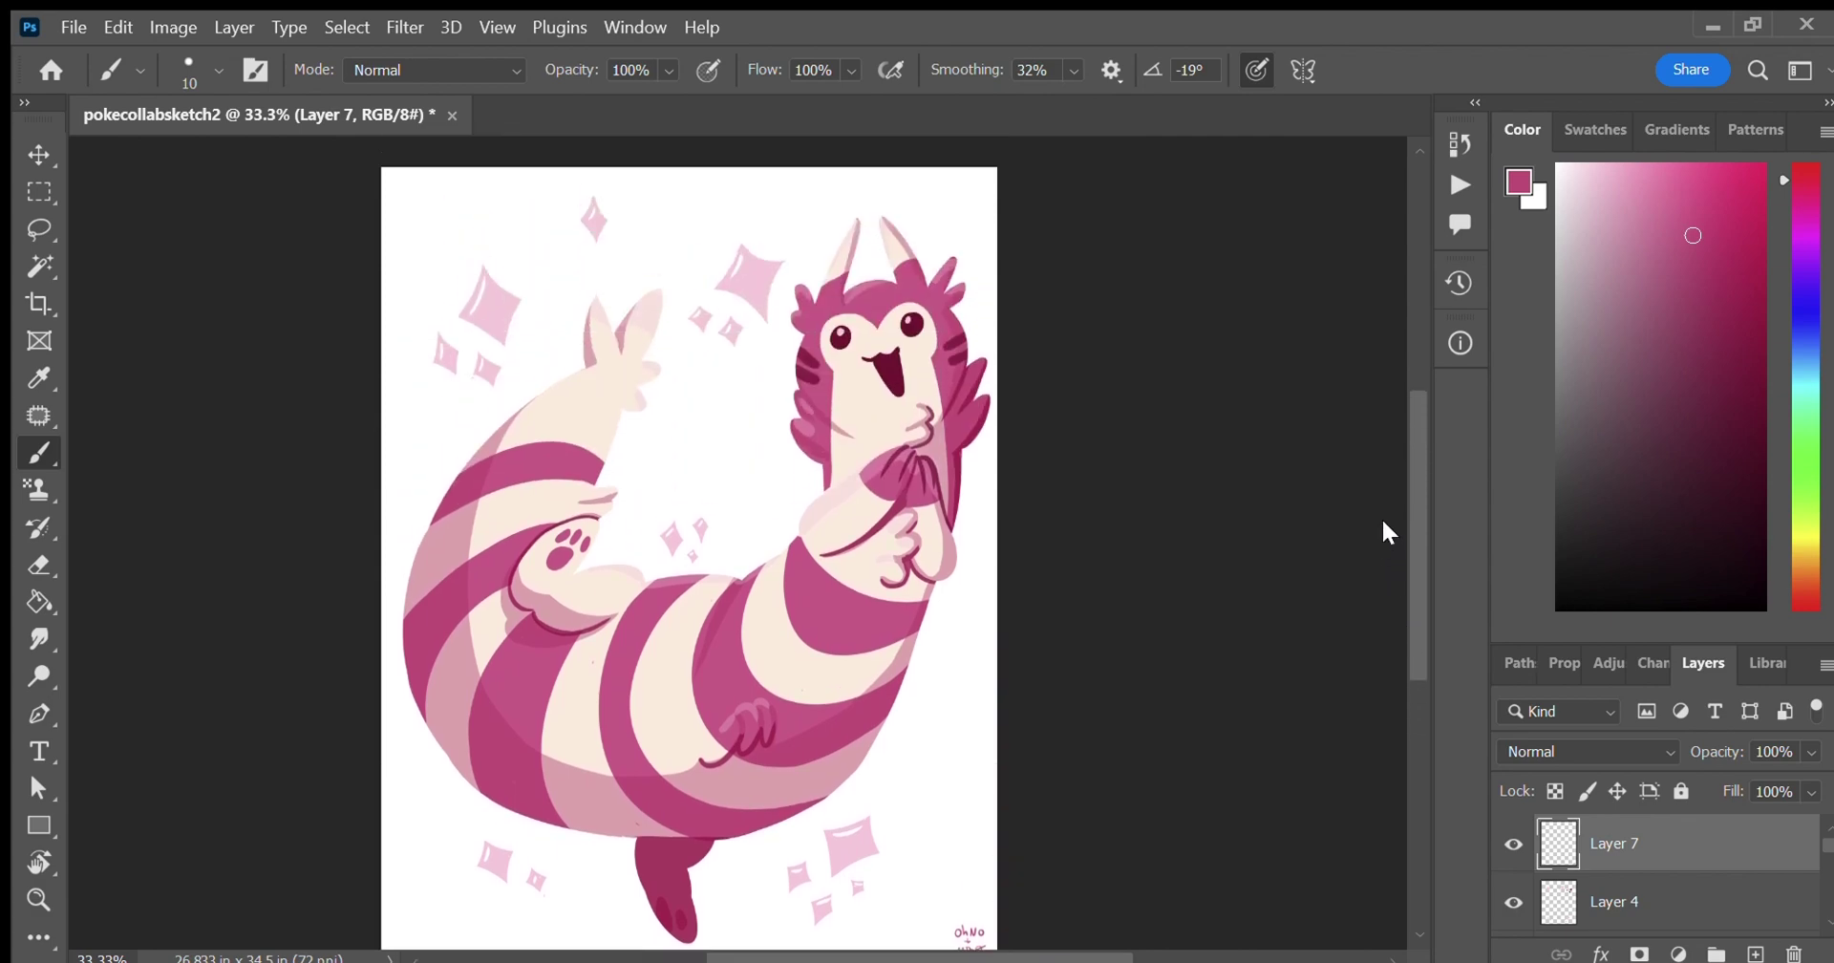